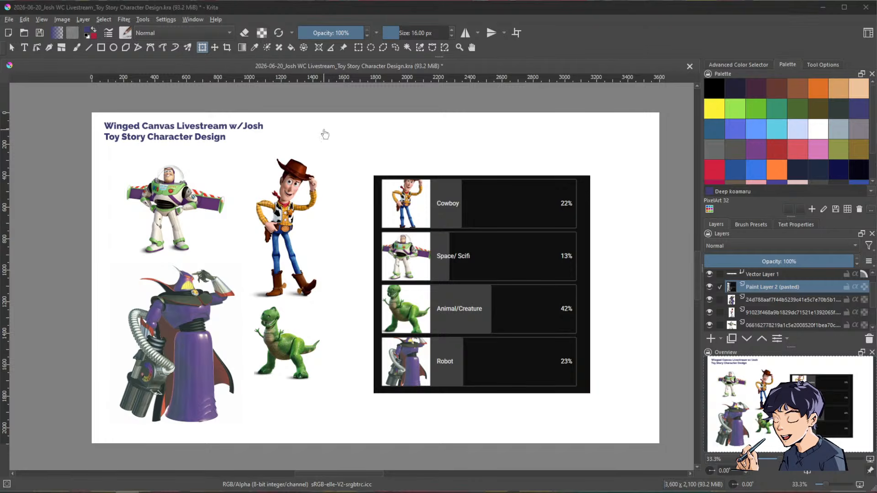
Hide the "Paint Layer 2 (pasted)" layer that holds the character poll results
scroll(482, 284, "up", 1, "ctrl")
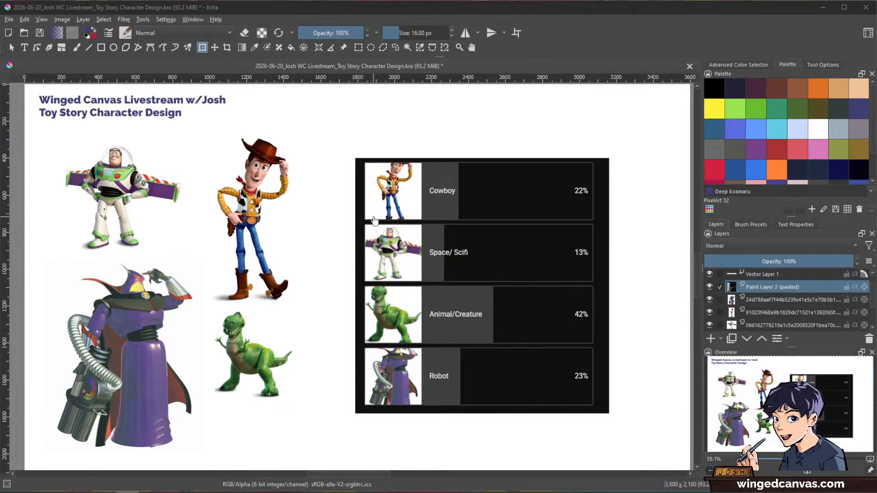
left_click(629, 42)
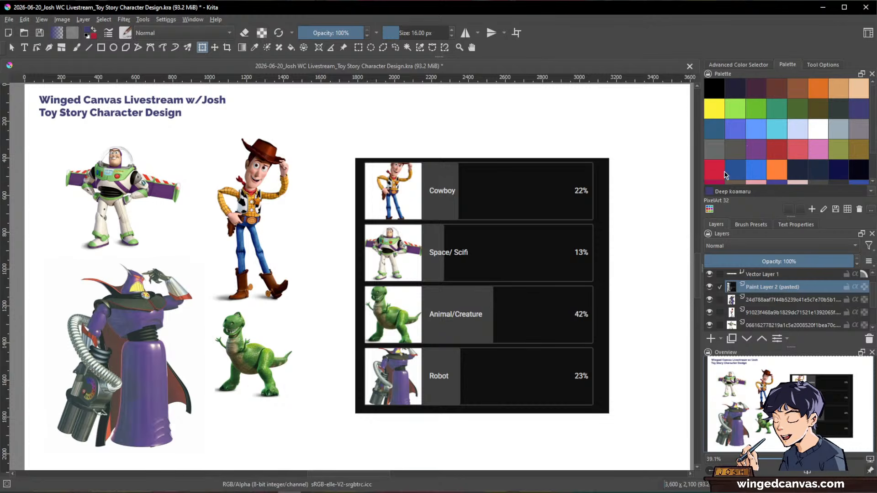
left_click(709, 287)
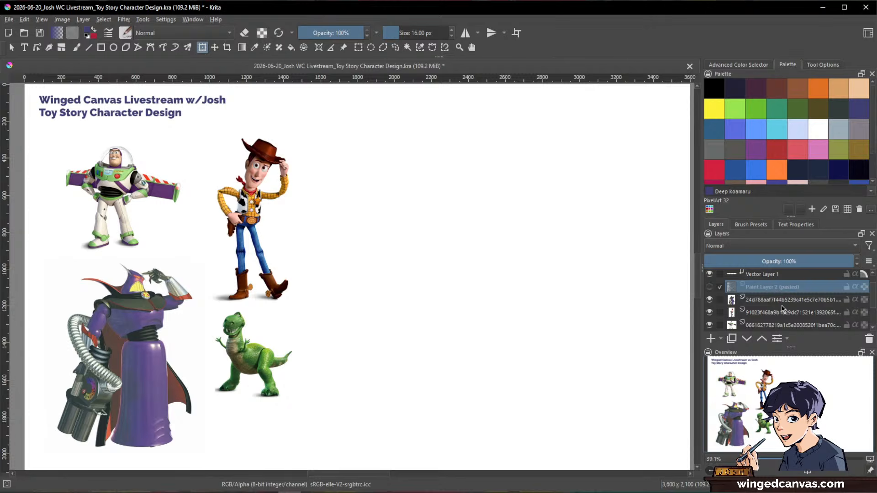
scroll(788, 305, "down", 2)
scroll(784, 306, "up", 3)
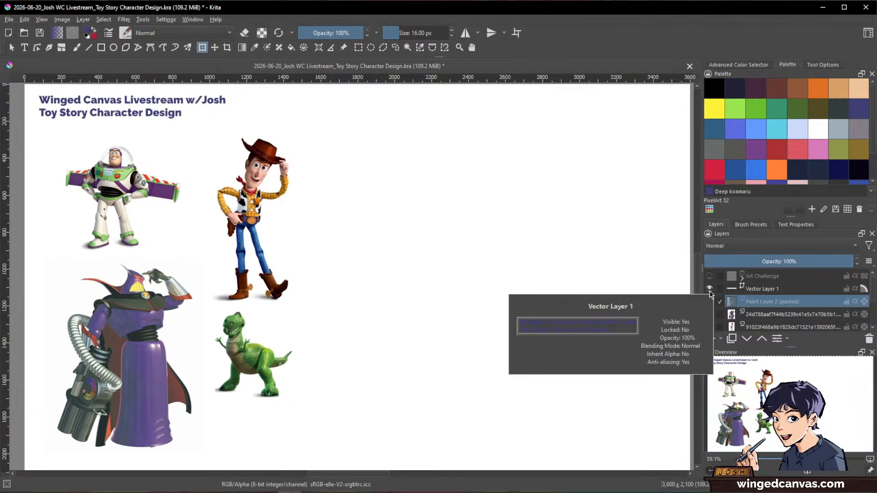
left_click(710, 316)
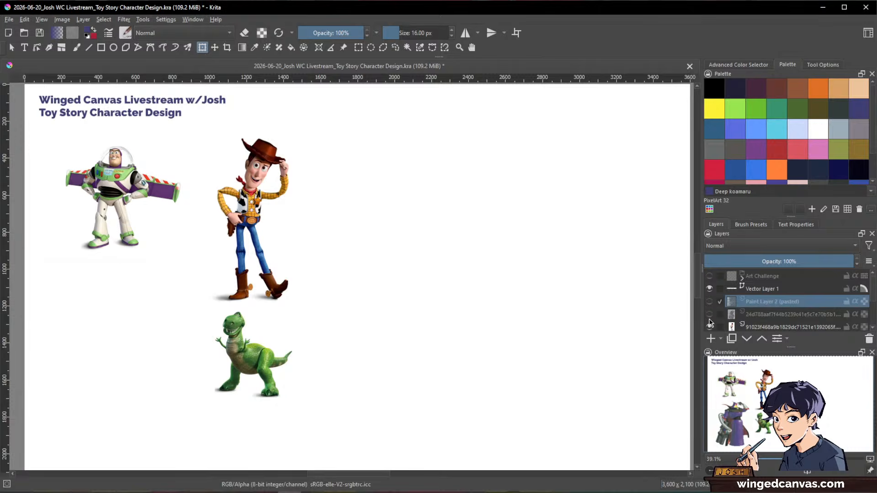
left_click(709, 315)
Group the four Toy Story character image layers together
scroll(763, 298, "down", 1)
left_click(768, 281)
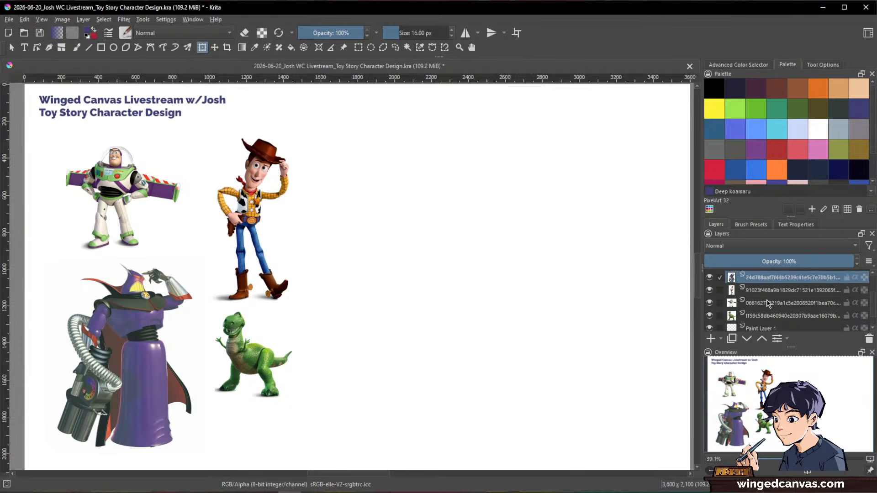
left_click(769, 317)
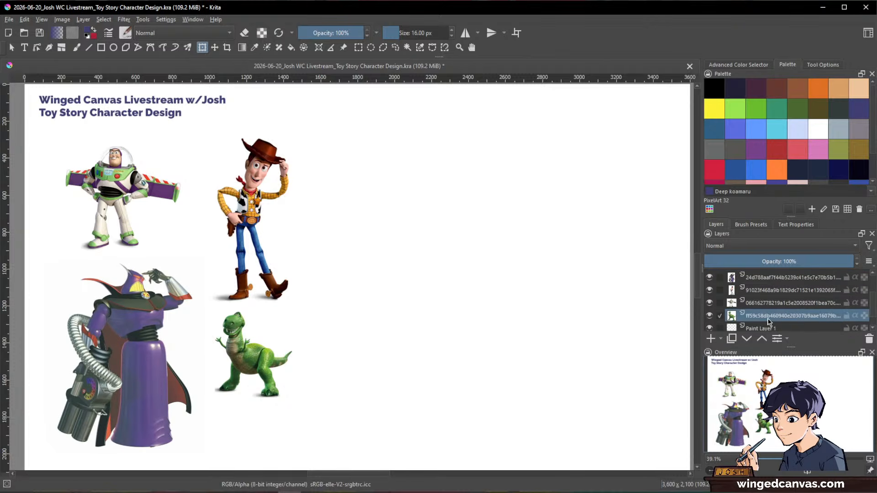
left_click(772, 279, "shift")
key("ctrl+g")
left_click(743, 281)
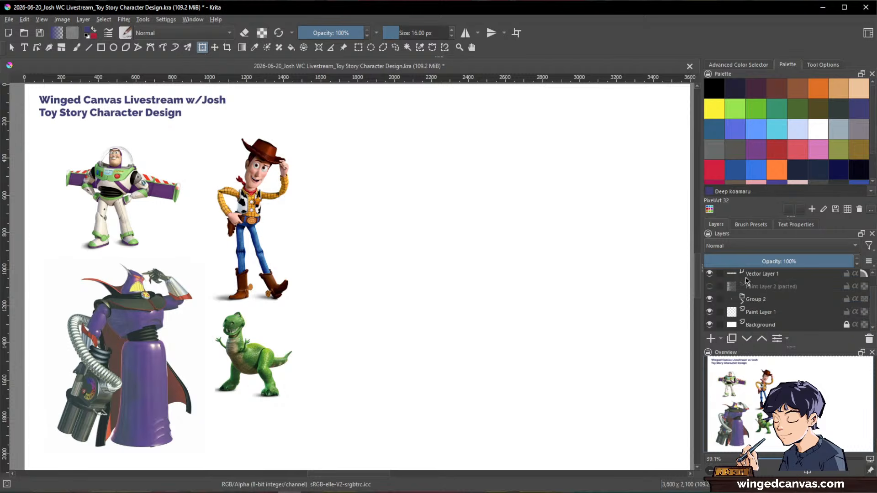
Rename the new layer group as Ref and hide it, keeping the poll layer hidden
double_click(752, 300)
type("Ref")
key("Return")
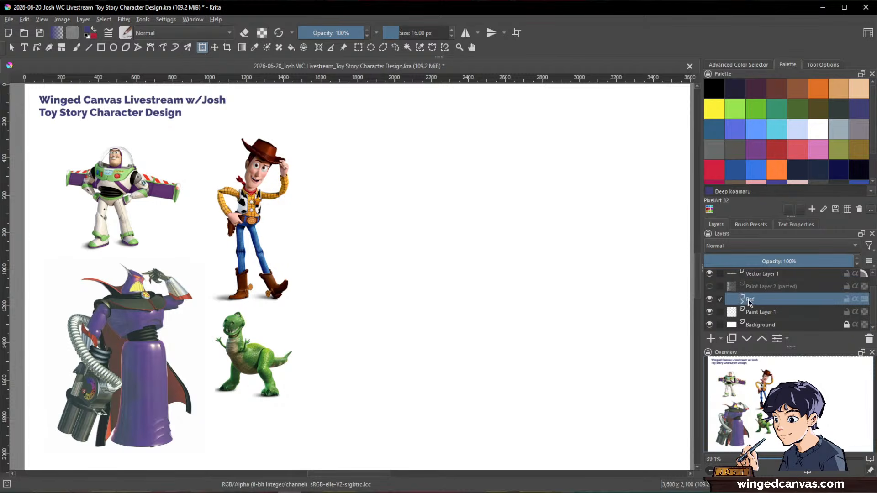
left_click(709, 299)
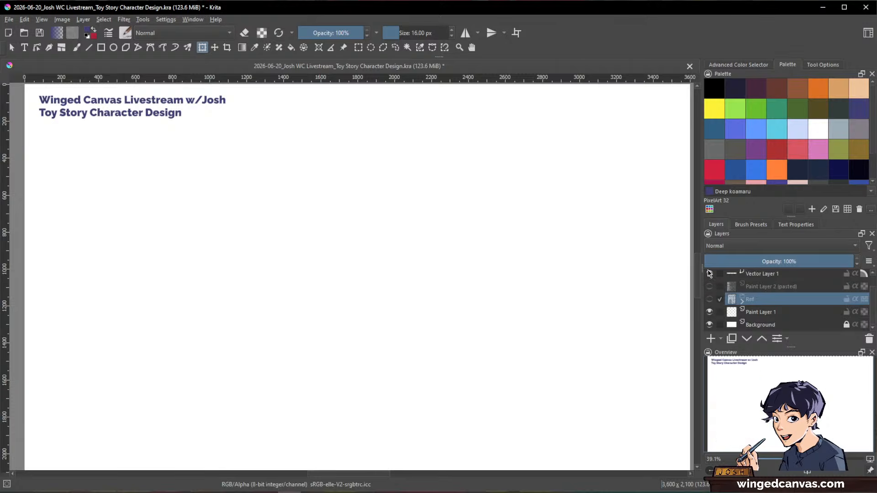
left_click(709, 286)
left_click(709, 286)
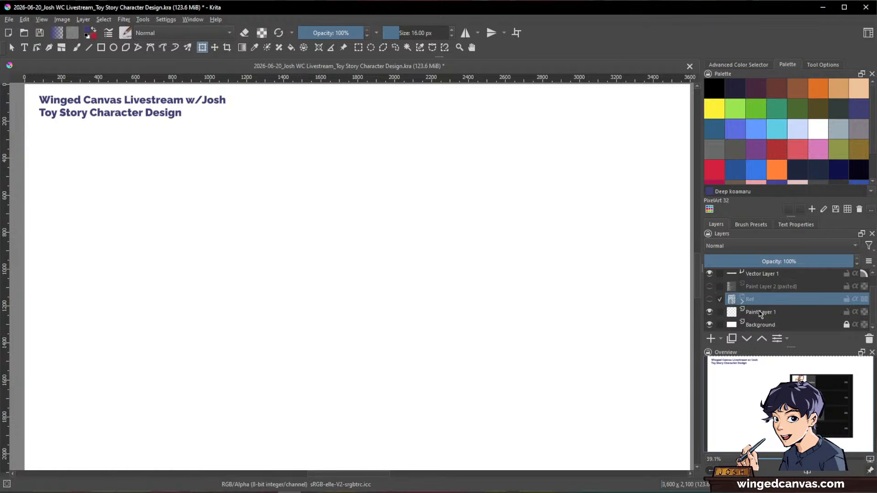
Show the Art Challenge group and expand it to display the hooded-figure artwork
scroll(723, 288, "up", 1)
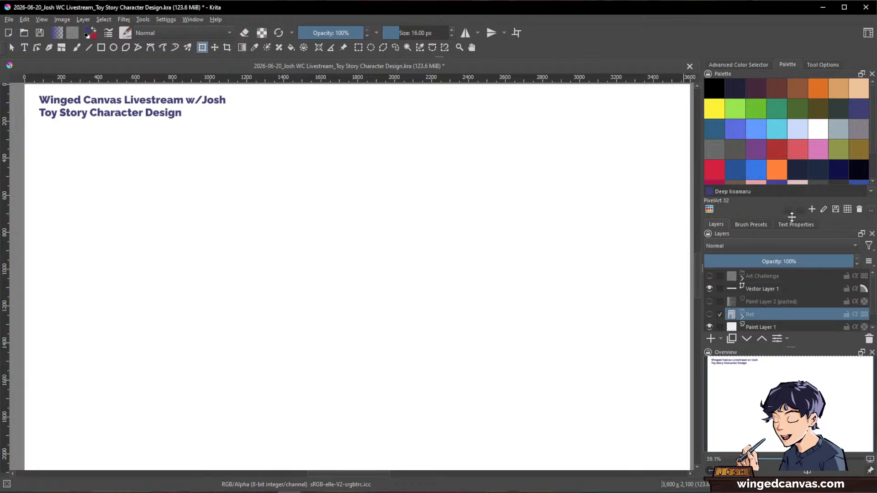
left_click(710, 276)
left_click(744, 279)
left_click(741, 278)
scroll(731, 302, "down", 1)
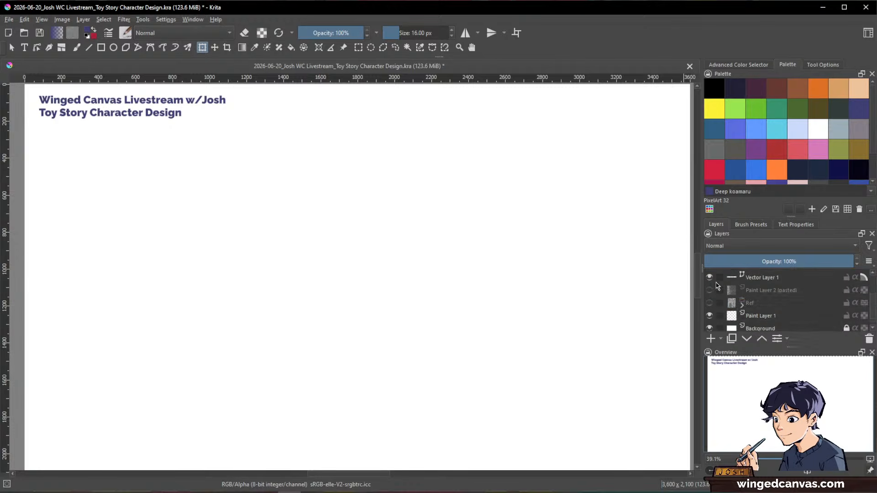
scroll(712, 304, "up", 1)
left_click(708, 302)
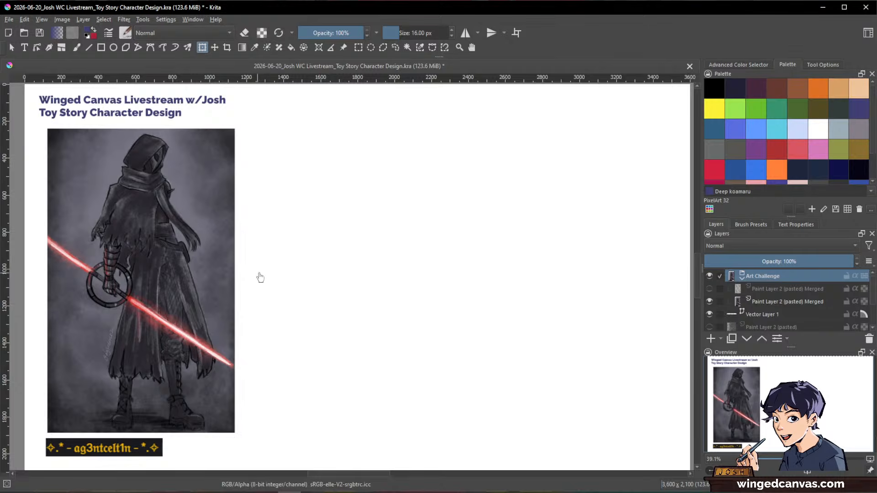
Examine the hooded figure with the red lightsaber up close, from the masked face to the boots
left_click_drag(259, 276, 493, 276)
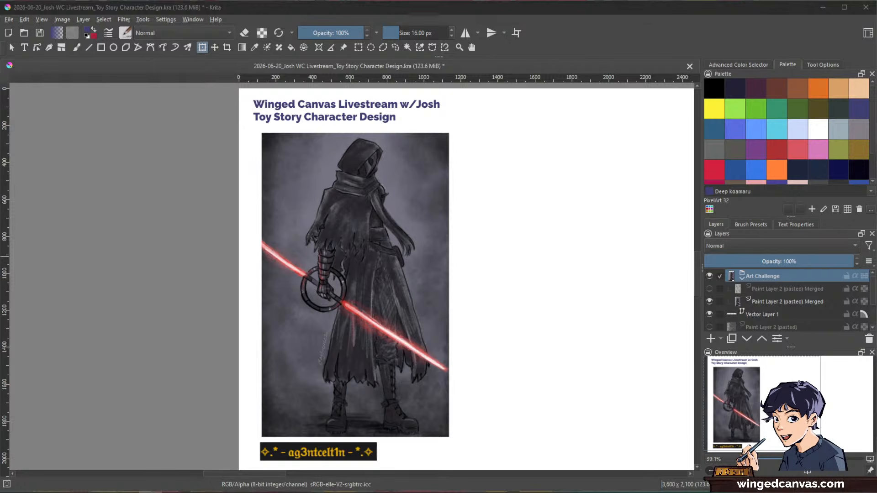
left_click(626, 41)
scroll(387, 232, "up", 1)
left_click_drag(384, 231, 453, 208)
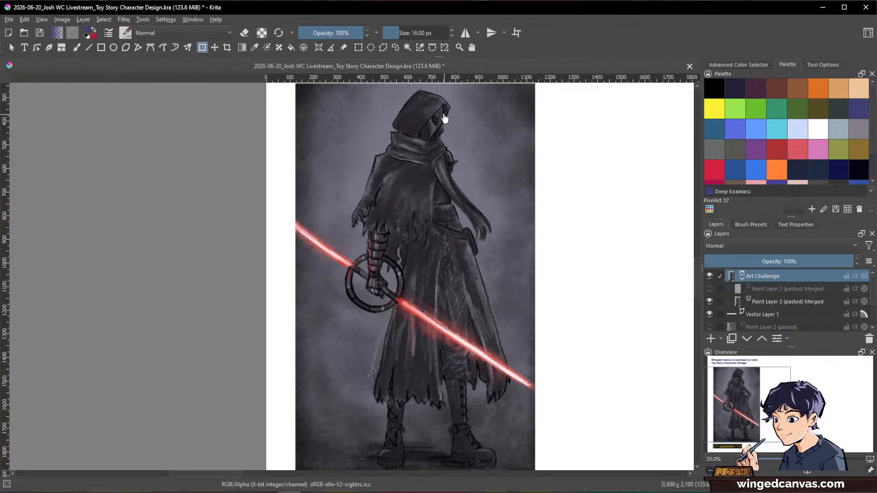
scroll(445, 119, "up", 3)
scroll(454, 128, "down", 1)
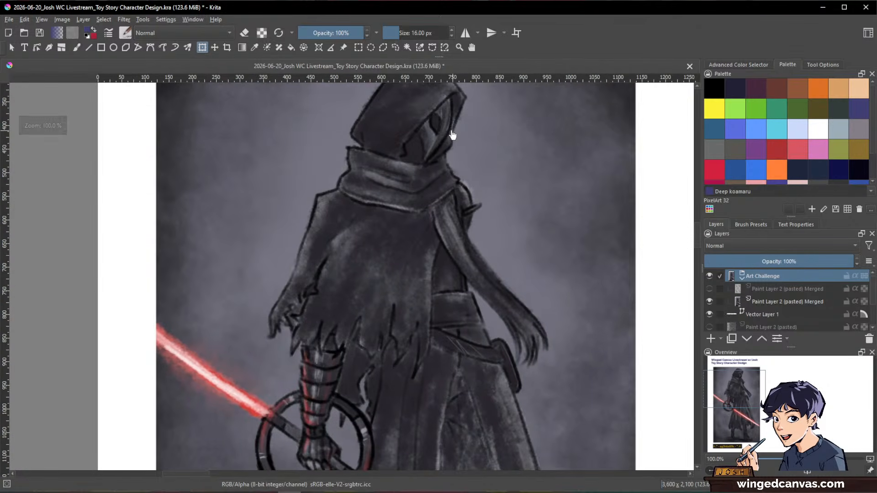
scroll(451, 134, "down", 1)
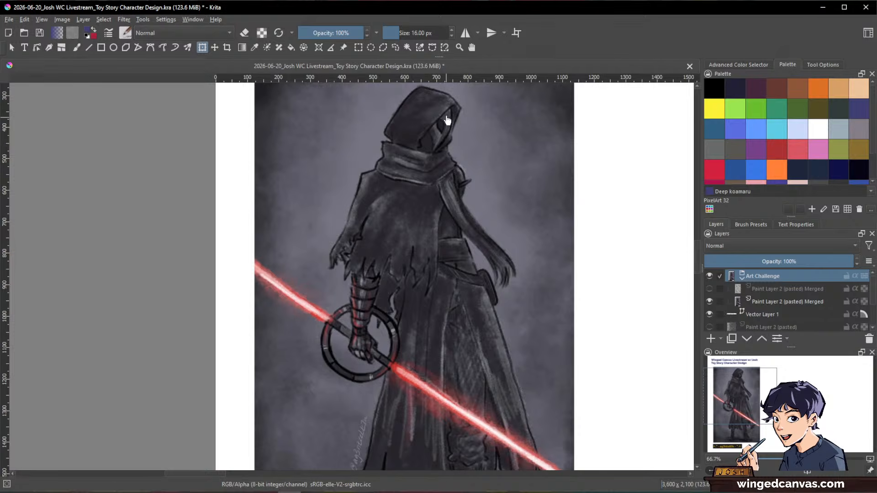
scroll(489, 178, "down", 1)
left_click_drag(542, 225, 506, 198)
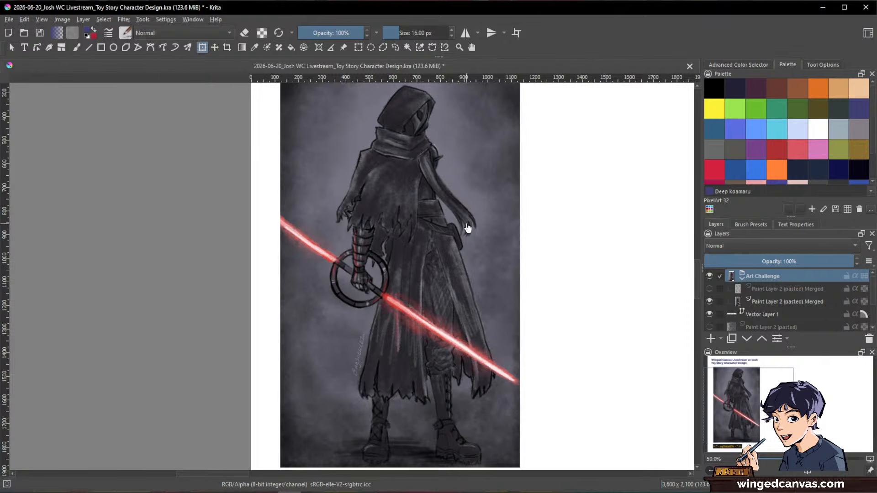
Show the hand studies layer in the Art Challenge group and examine the five B&W, Purple, Blue, Green and Red hands
left_click(709, 291)
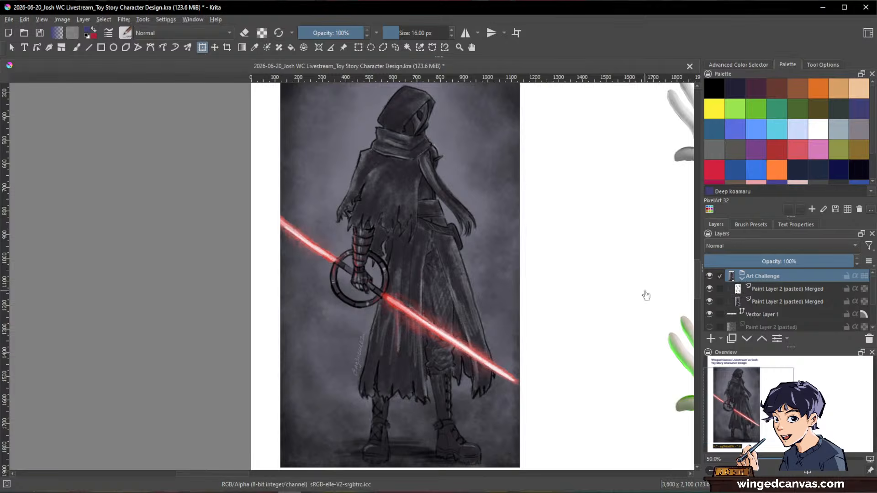
scroll(645, 294, "down", 1)
left_click_drag(644, 294, 427, 280)
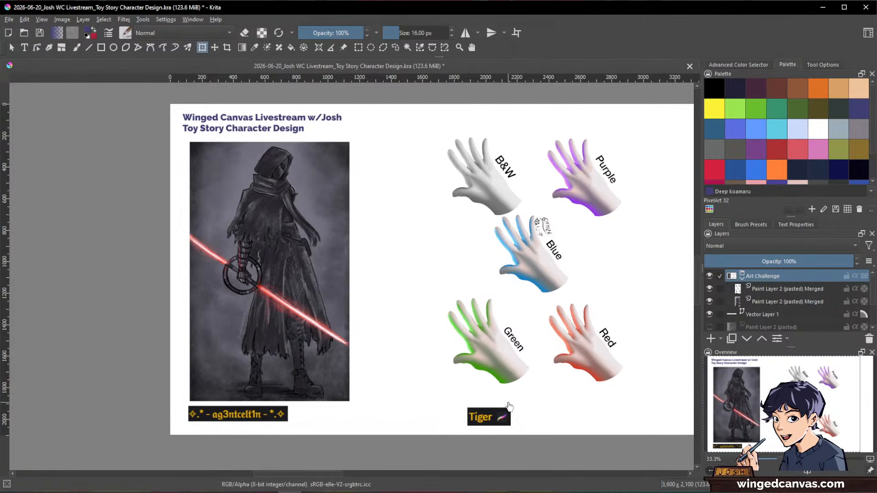
scroll(542, 340, "up", 1)
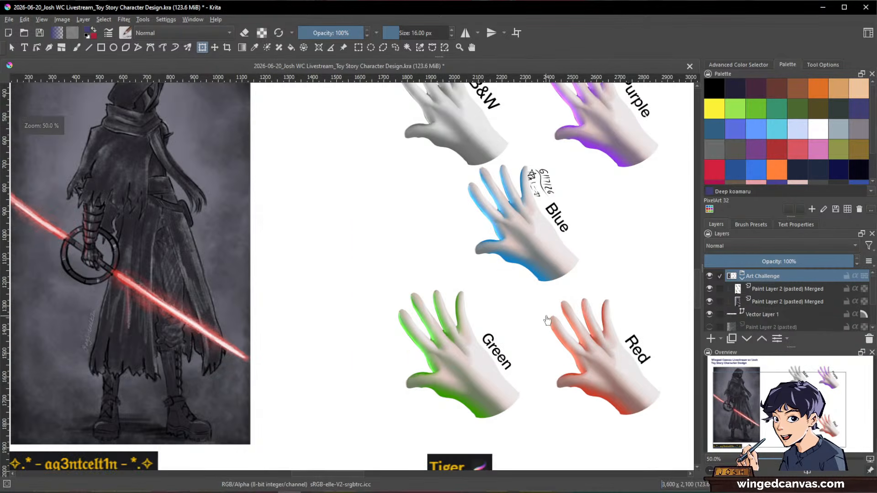
left_click_drag(588, 245, 581, 342)
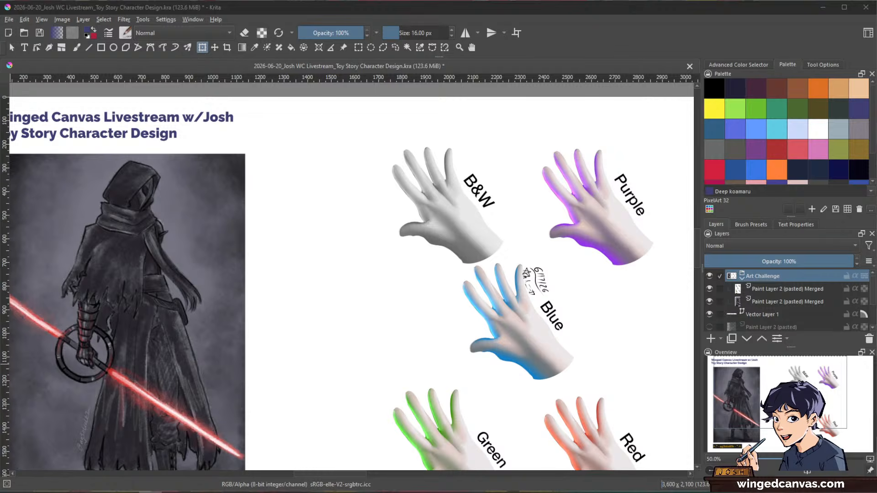
key("alt+Tab")
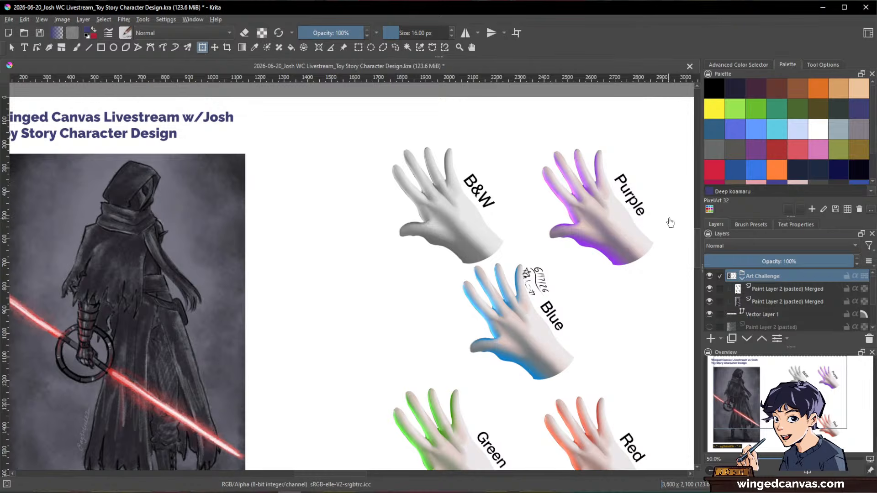
left_click_drag(668, 221, 666, 177)
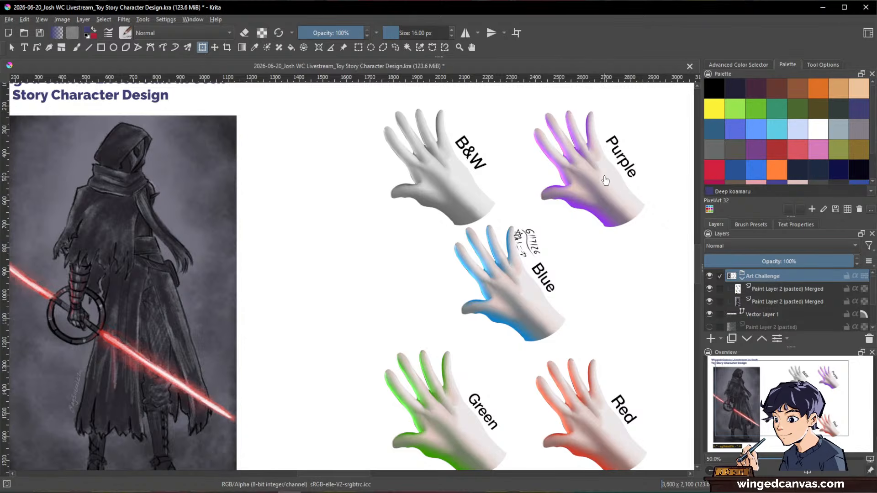
scroll(594, 192, "down", 1)
left_click_drag(611, 222, 575, 231)
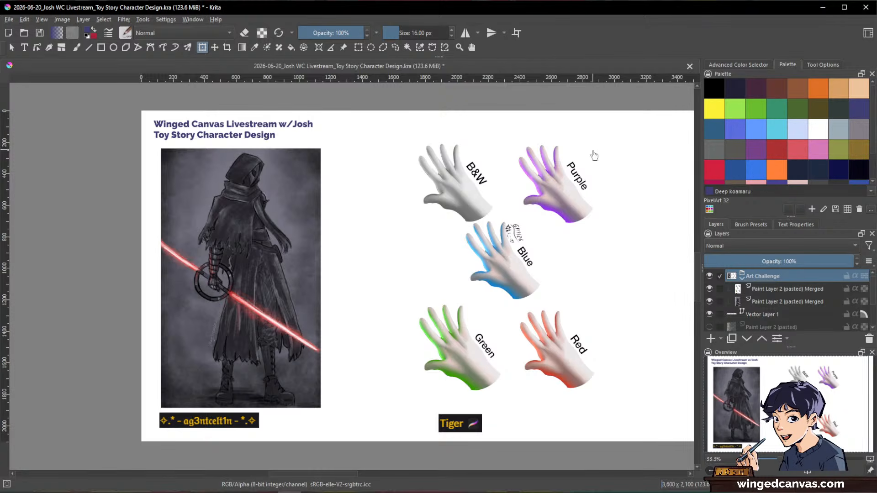
left_click_drag(592, 152, 553, 158)
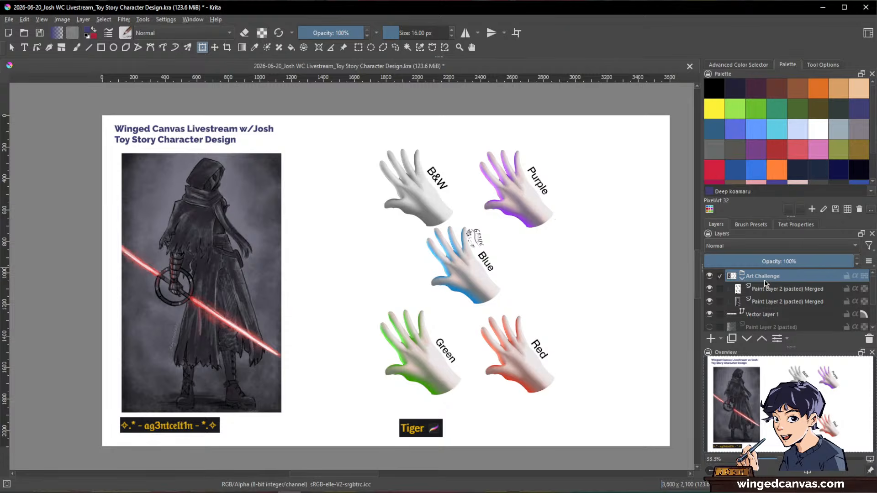
Collapse and hide the Art Challenge group, and show the Ref group of Toy Story characters again
left_click(742, 279)
left_click(709, 277)
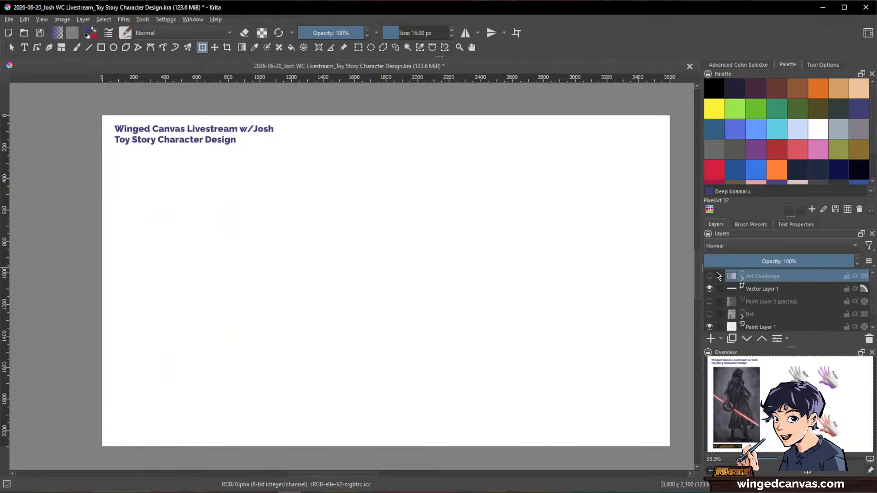
left_click(710, 314)
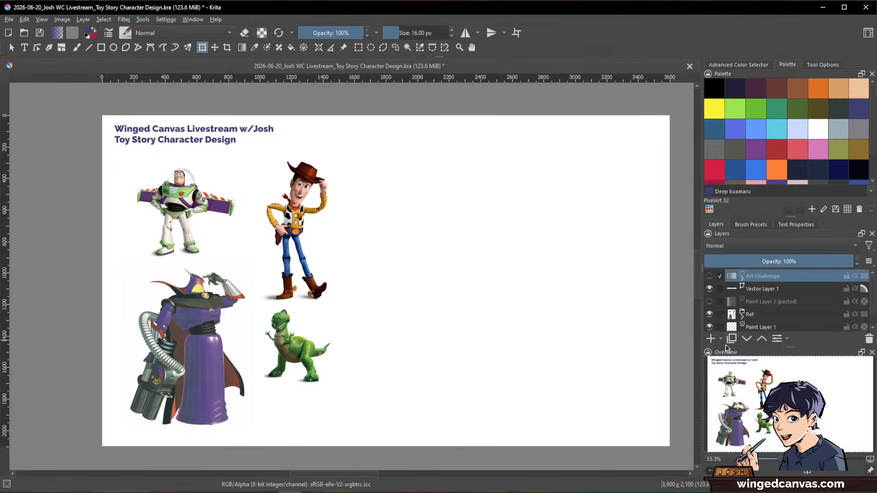
Move Paint Layer 1 above the Ref group in the layer stack
scroll(767, 327, "down", 1)
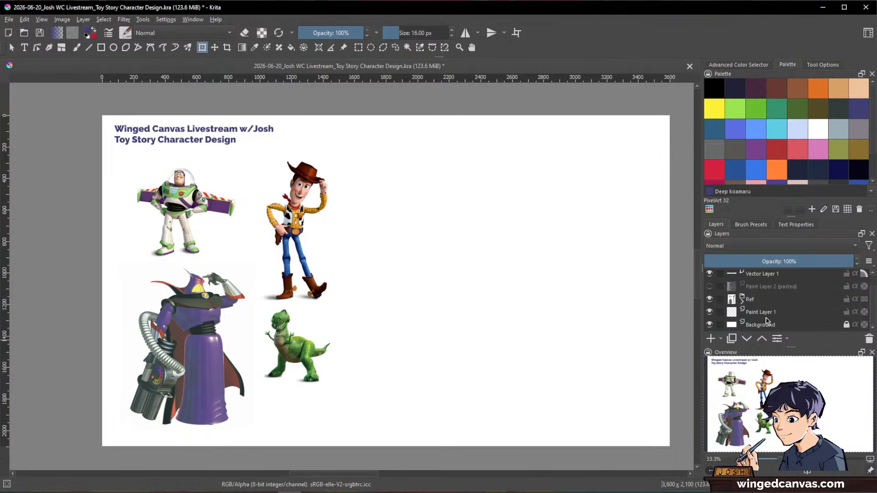
mouse_move(770, 315)
left_mouse_down()
mouse_move(772, 295)
mouse_move(778, 303)
left_mouse_up()
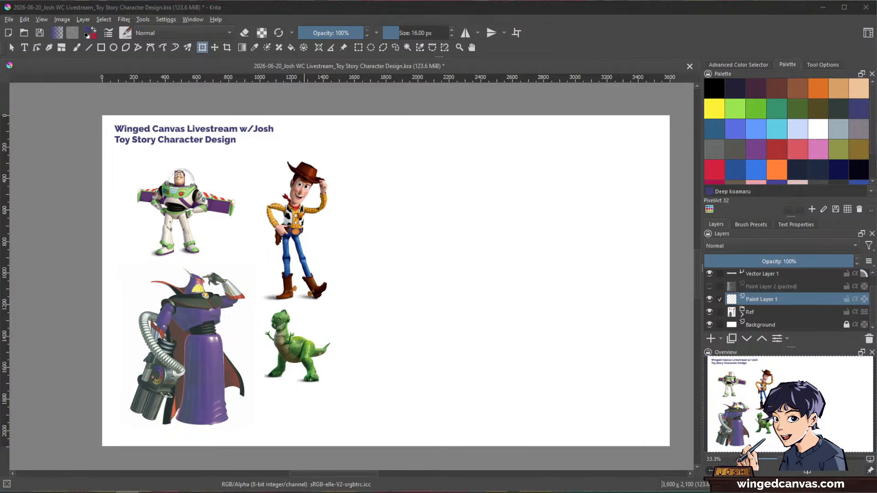
left_click(797, 40)
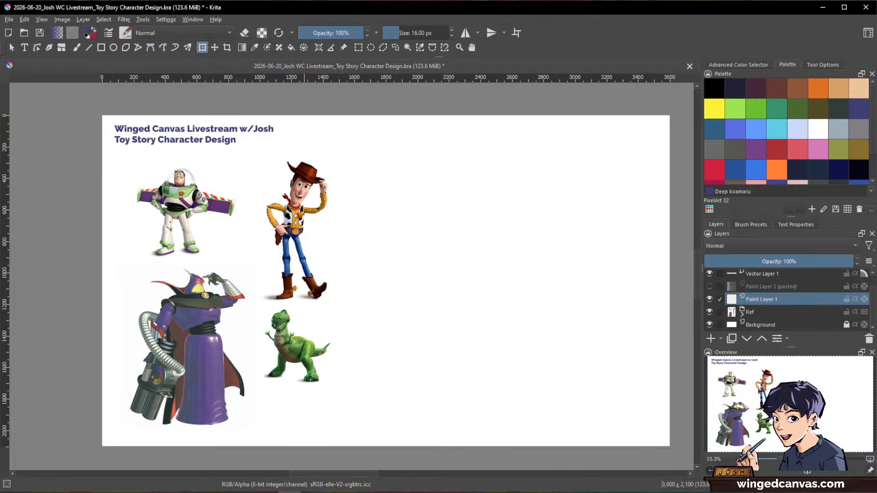
Enlarge the green dinosaur image in the Ref group until its feet nearly line up with the purple robot's base
left_click(753, 312)
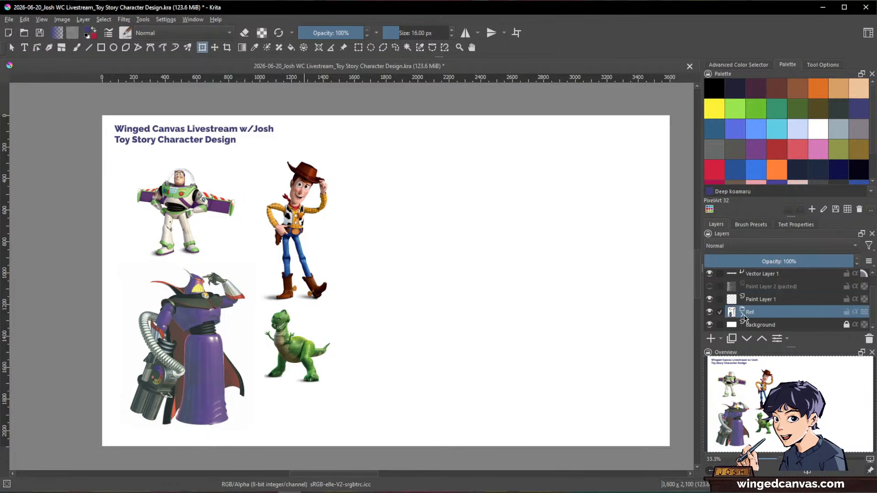
left_click(742, 315)
left_click(776, 325)
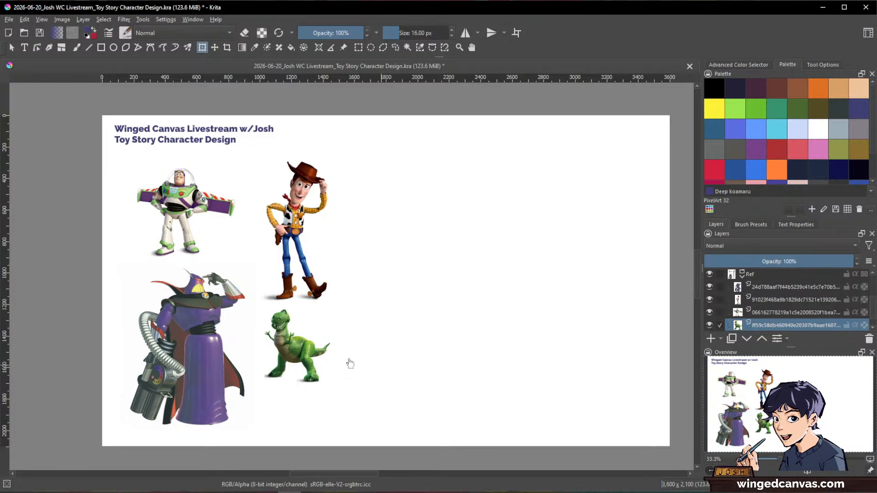
left_click_drag(330, 382, 360, 415)
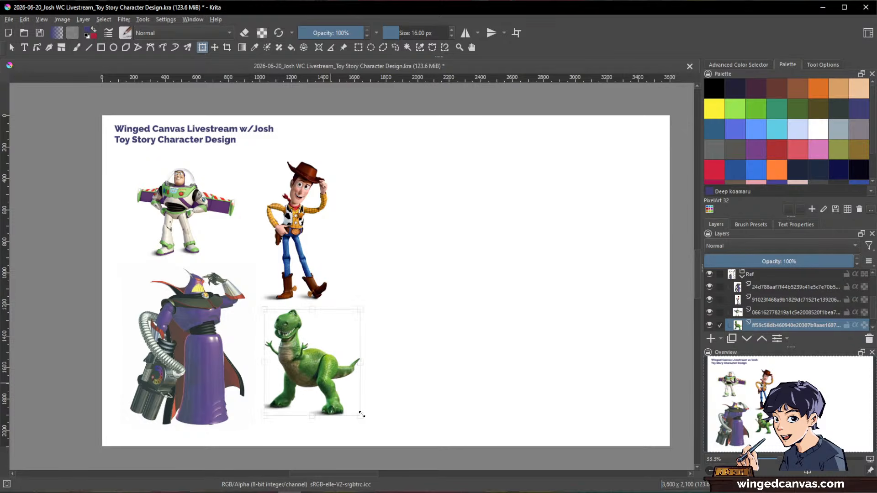
Shift the purple robot, green dinosaur and cowboy reference images closer to the canvas's left edge
key("t")
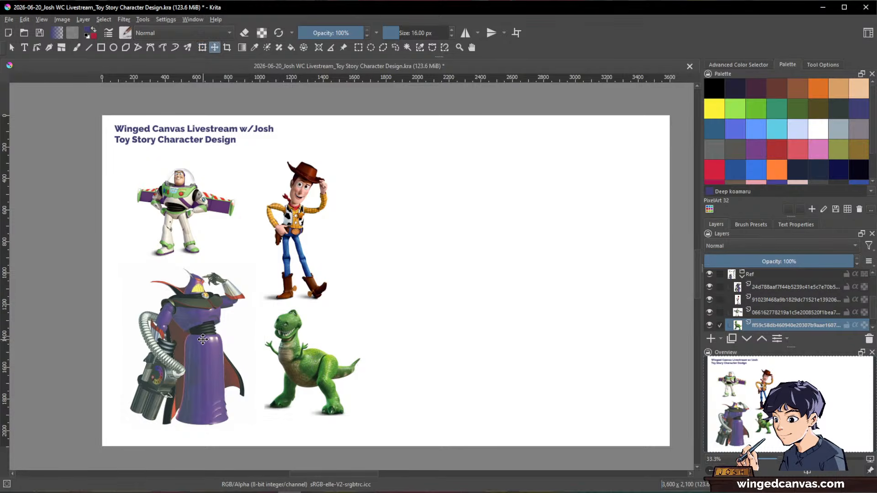
left_click_drag(188, 329, 167, 328)
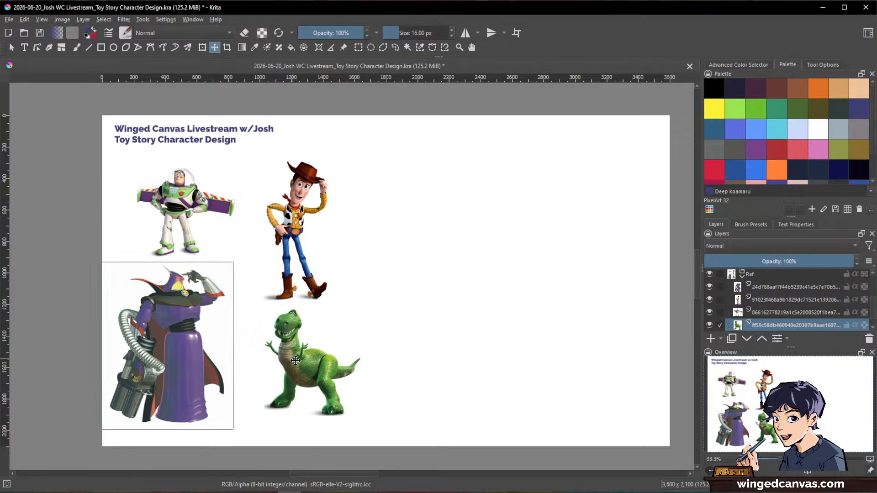
left_click_drag(301, 363, 273, 368)
left_click_drag(285, 256, 258, 261)
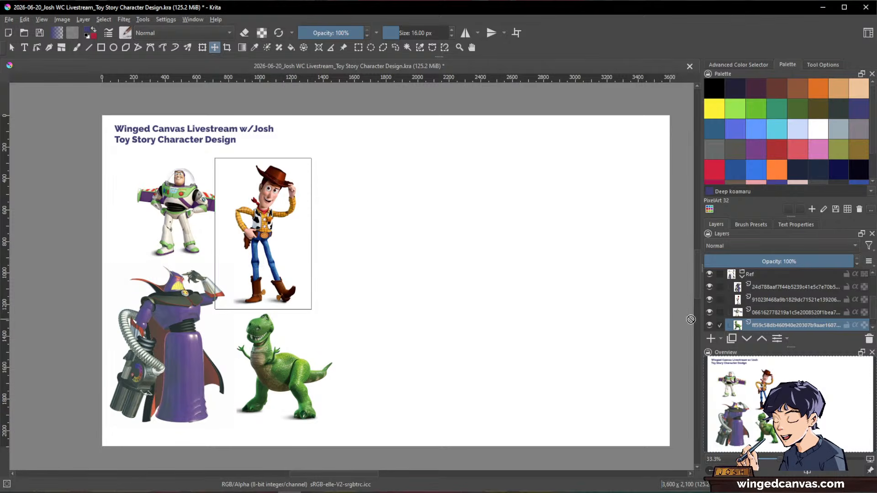
Set the cowboy image's layer to Multiply blending, then move the space ranger image left and nudge the cowboy slightly down
left_click(765, 274)
left_click(762, 247)
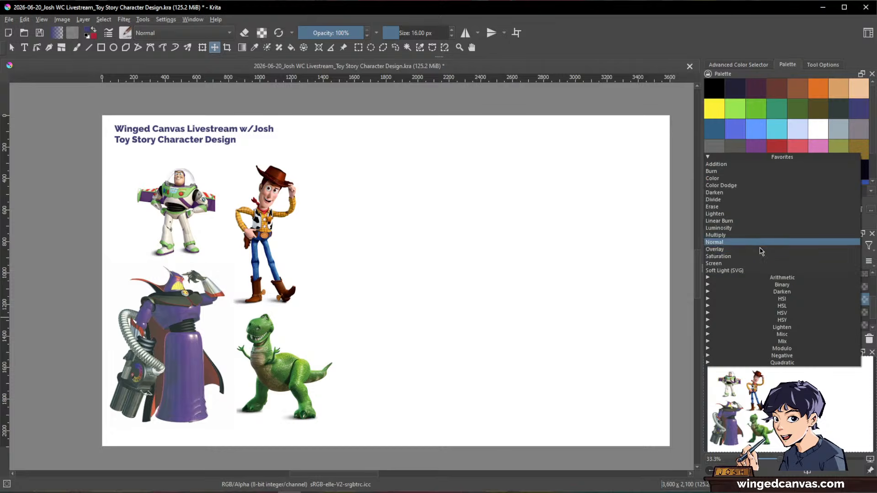
left_click(750, 235)
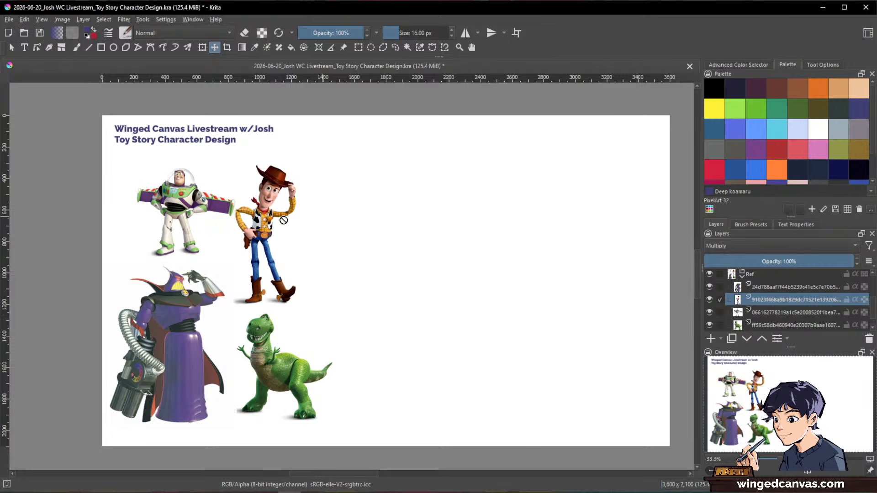
left_click_drag(167, 190, 148, 193)
left_click_drag(256, 219, 255, 222)
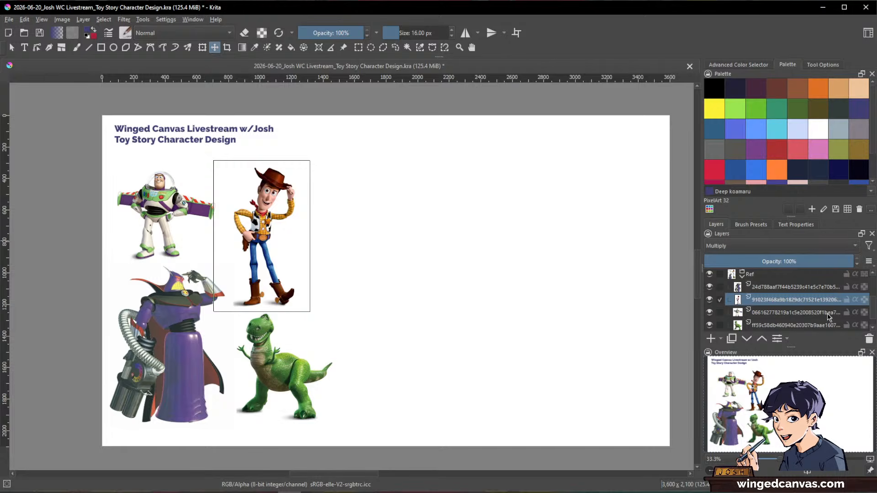
Collapse the Ref group and draw a straight vertical divider about 1880 px long on Paint Layer 1, just right of the reference images
left_click(742, 274)
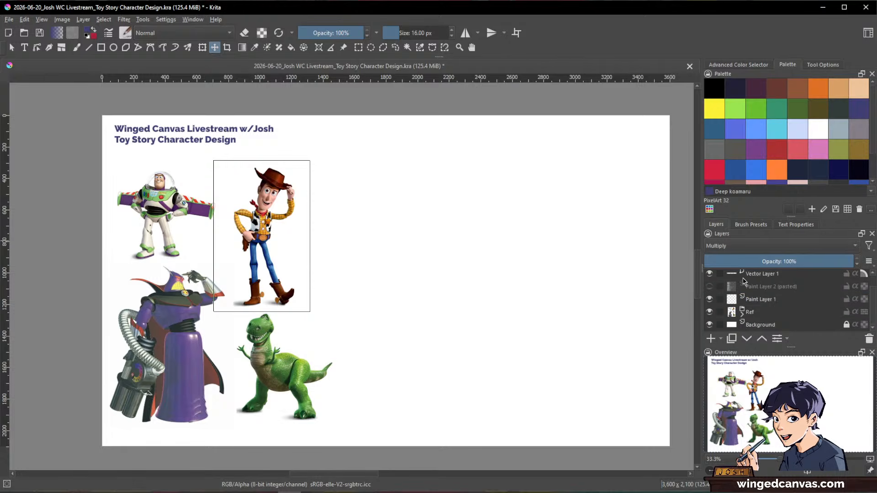
left_click(774, 301)
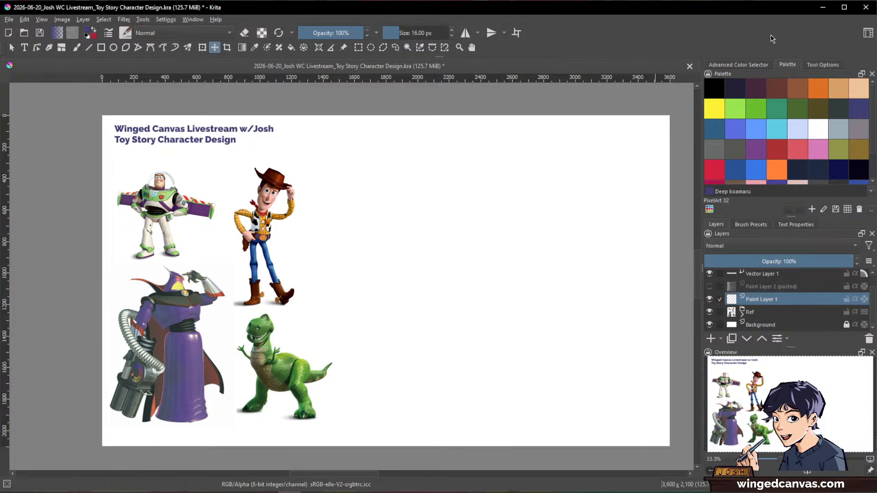
key("b")
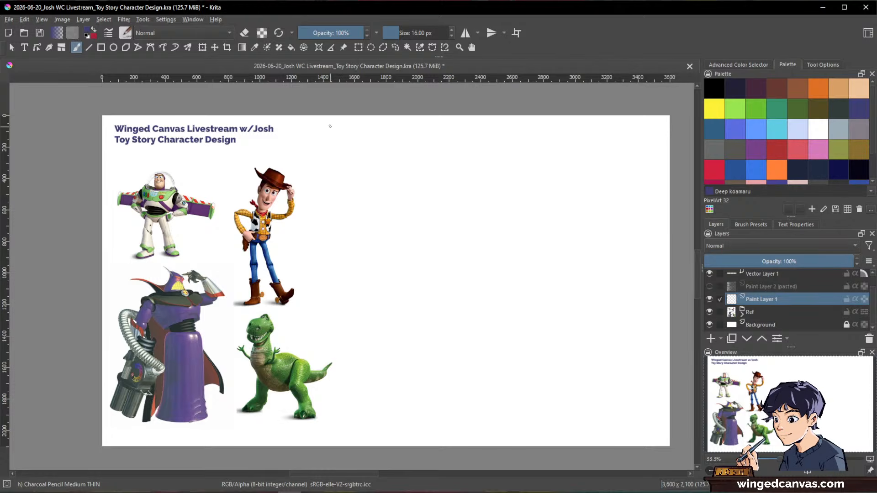
left_click(89, 47)
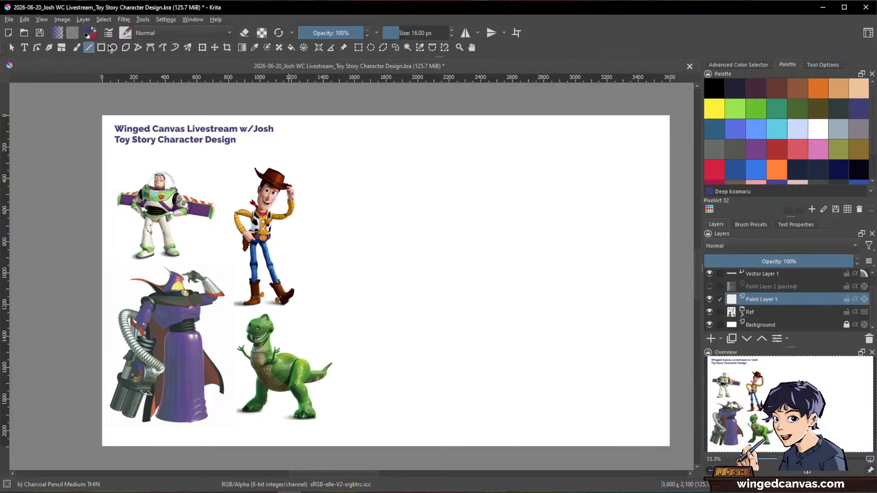
left_click_drag(335, 135, 335, 432)
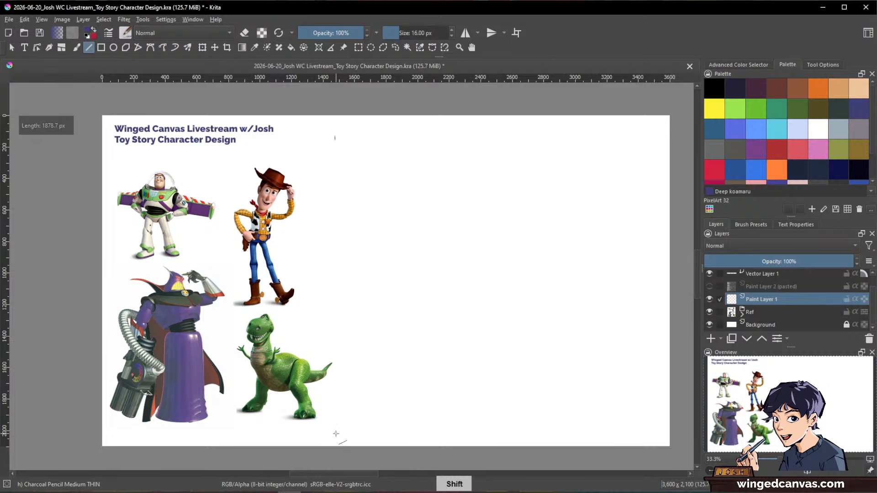
Move the vertical divider line slightly right, away from the dinosaur's tail
key("b")
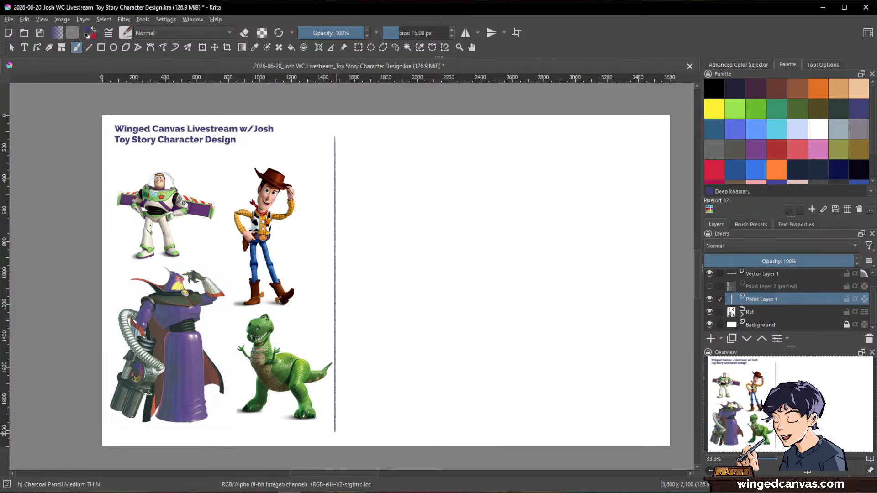
key("ctrl+t")
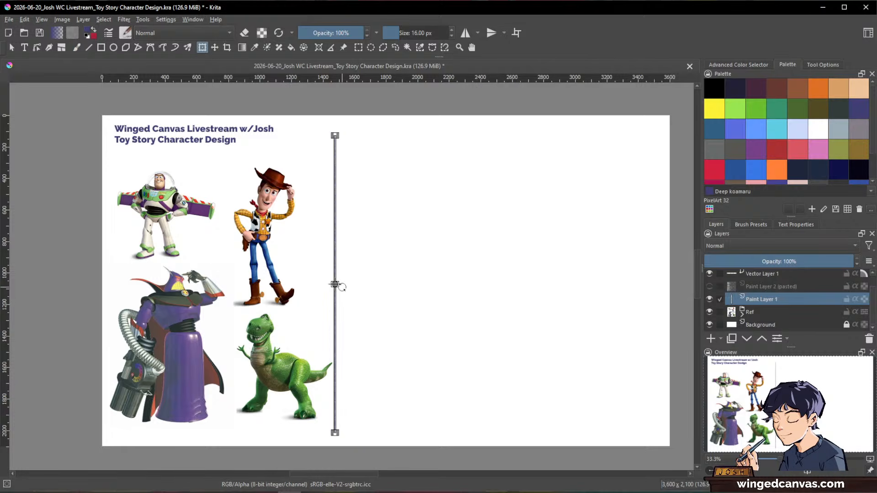
key("t")
left_click_drag(336, 265, 343, 264)
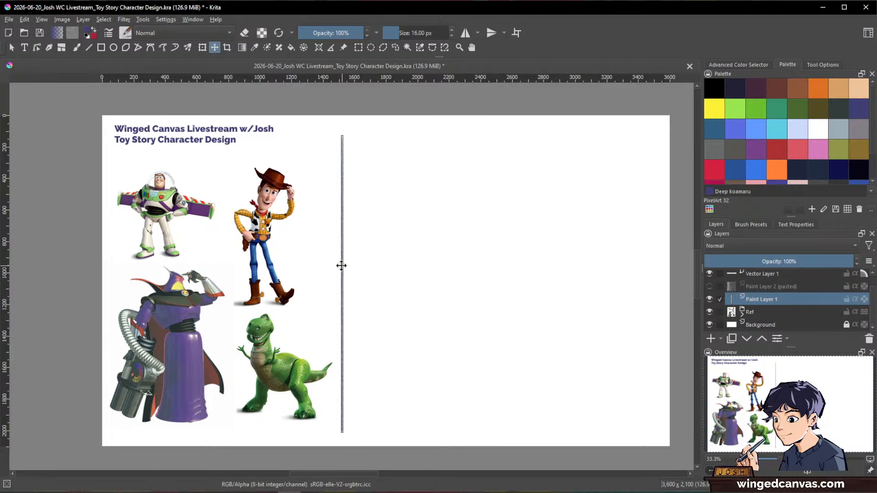
Handwrite the heading "Design Prompt" with a double underline just right of the divider at the top of the canvas
key("b")
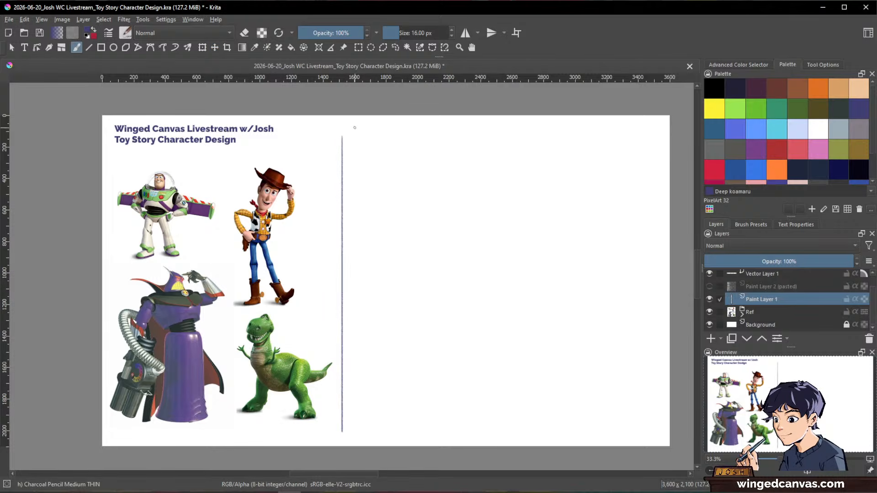
left_click_drag(386, 137, 472, 146)
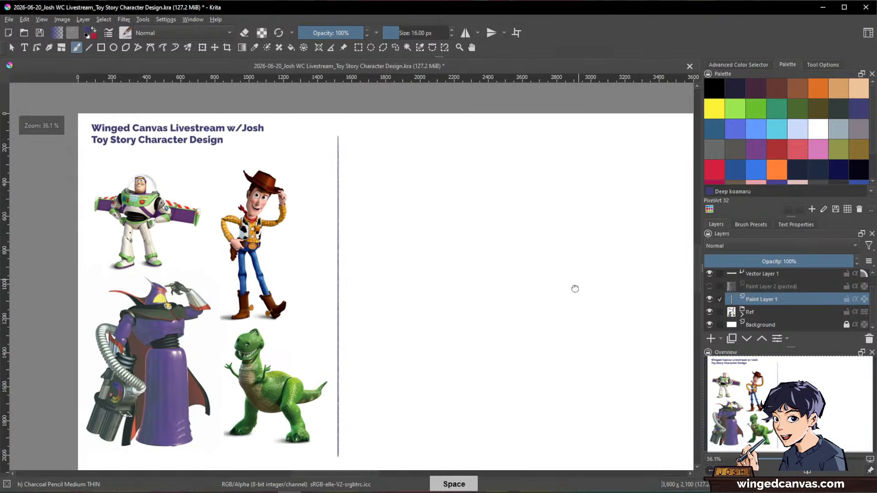
left_click_drag(575, 287, 531, 276)
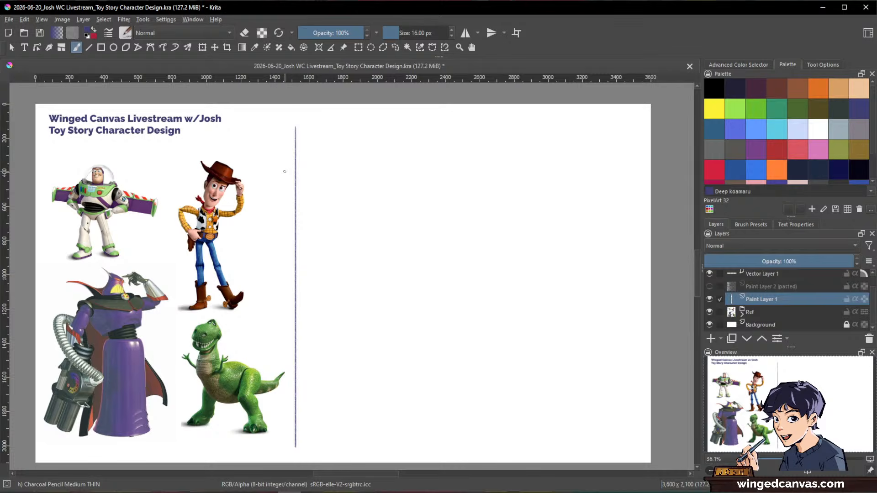
mouse_move(308, 113)
left_mouse_down()
mouse_move(312, 129)
mouse_move(323, 129)
left_mouse_up()
mouse_move(336, 119)
left_mouse_down()
mouse_move(344, 131)
mouse_move(374, 127)
left_mouse_up()
left_click_drag(374, 109, 386, 117)
left_click_drag(389, 118, 414, 129)
left_click_drag(410, 118, 420, 116)
left_click_drag(308, 135, 429, 132)
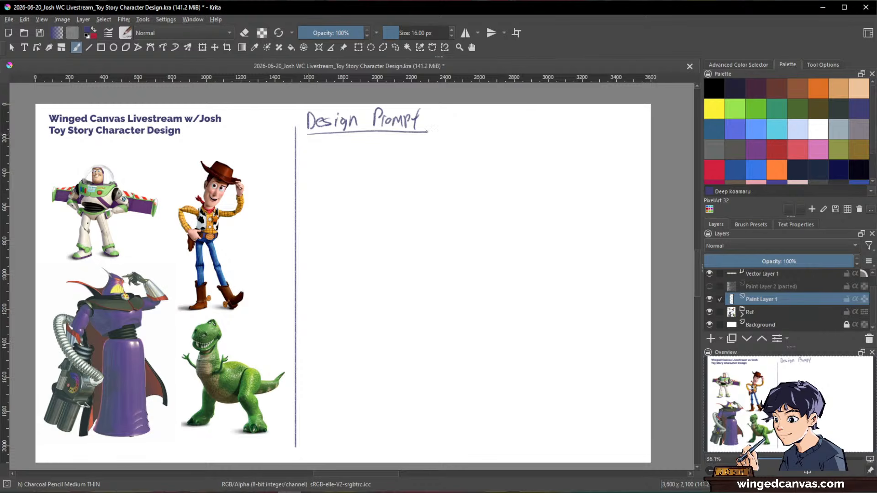
left_click_drag(307, 137, 431, 134)
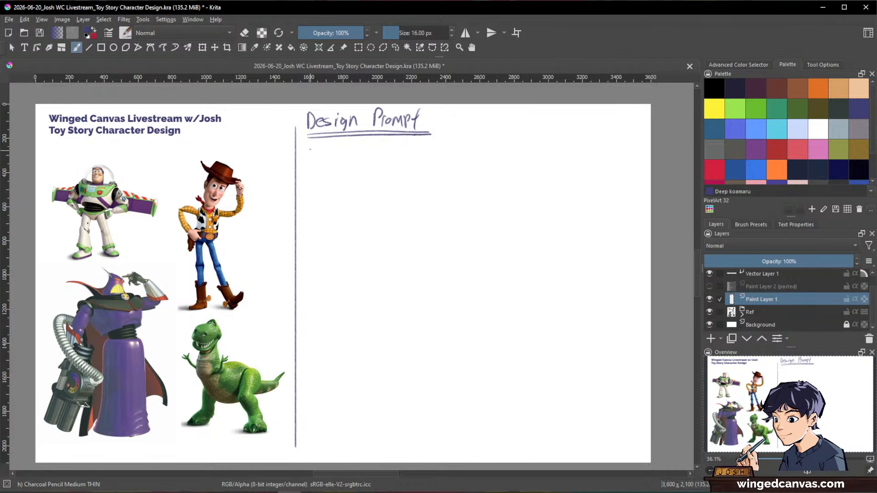
left_click_drag(310, 149, 310, 170)
mouse_move(310, 150)
left_mouse_down()
mouse_move(311, 169)
mouse_move(324, 166)
left_mouse_up()
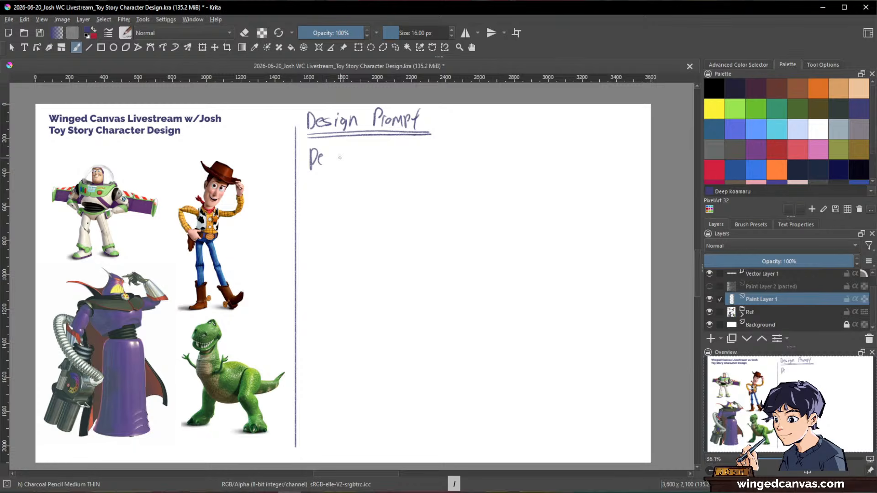
left_click(751, 224)
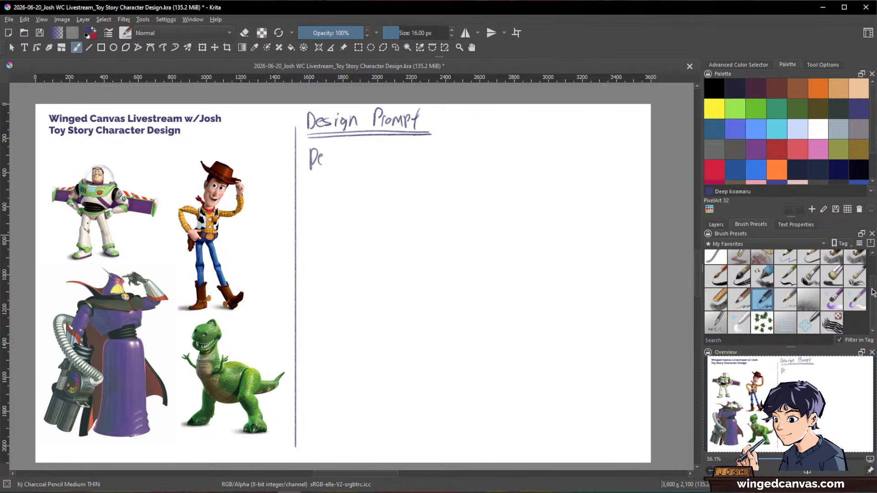
left_click(716, 261)
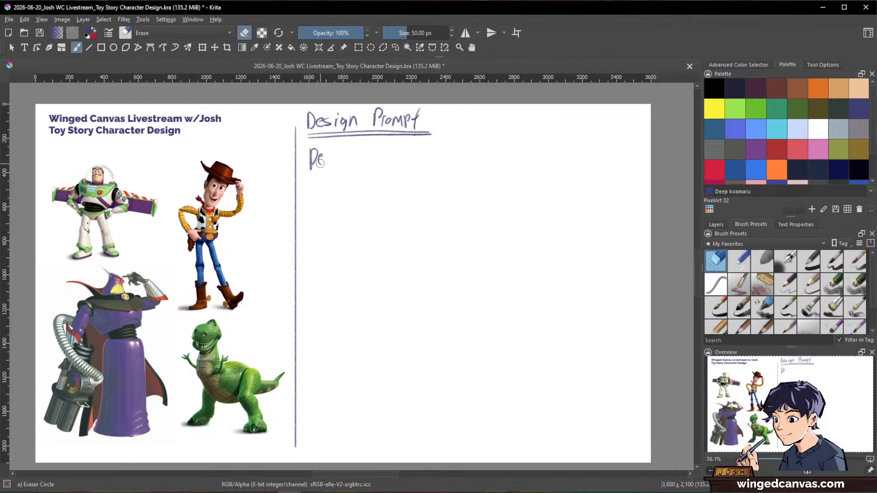
mouse_move(320, 162)
left_mouse_down("shift")
mouse_move(316, 149)
mouse_move(319, 166)
mouse_move(327, 157)
mouse_move(350, 164)
left_mouse_up("shift")
Handwrite the category title "Creature /Animal" beneath the Design Prompt heading with the charcoal pencil brush
key("/")
mouse_move(351, 158)
left_mouse_down()
mouse_move(379, 164)
mouse_move(399, 153)
left_mouse_up()
left_click_drag(397, 159, 428, 159)
left_click(408, 149)
left_click_drag(430, 139, 432, 160)
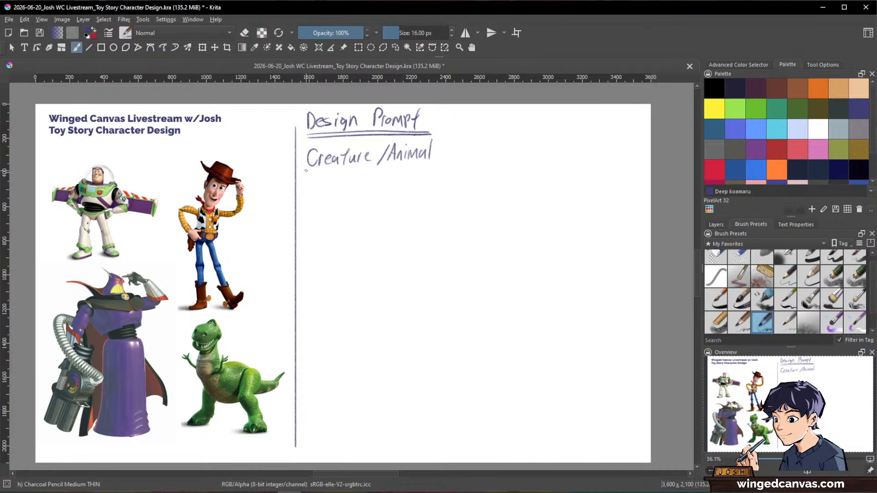
Handwrite the bullet items "dinosaur" and "Dragon" side by side under the Creature /Animal title
mouse_move(307, 180)
left_mouse_down()
mouse_move(323, 190)
mouse_move(340, 185)
left_mouse_up()
left_click_drag(346, 184, 347, 189)
left_click_drag(358, 184, 367, 185)
mouse_move(410, 176)
left_mouse_down()
mouse_move(410, 186)
mouse_move(432, 186)
left_mouse_up()
left_click_drag(439, 178, 449, 184)
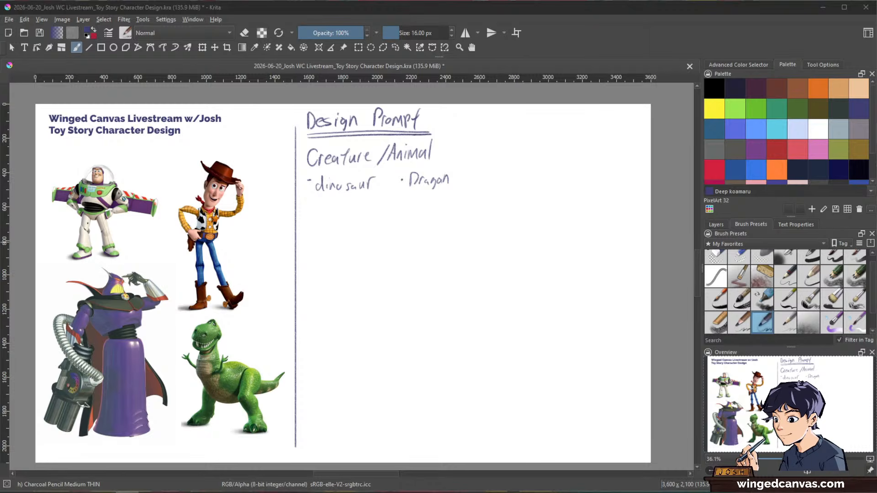
Paste the dark standing pterosaur image, shrink it and place it below the "dinosaur" bullet
left_click(577, 45)
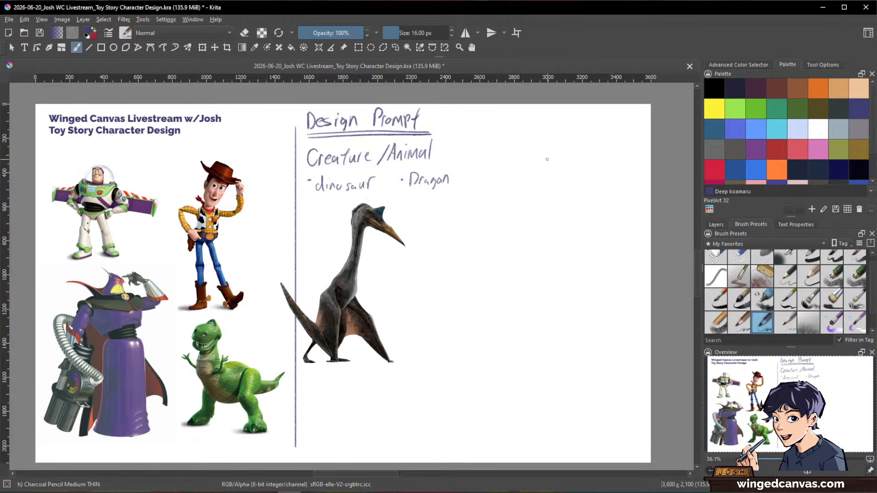
key("ctrl+v")
key("ctrl+t")
left_click_drag(280, 284, 347, 237)
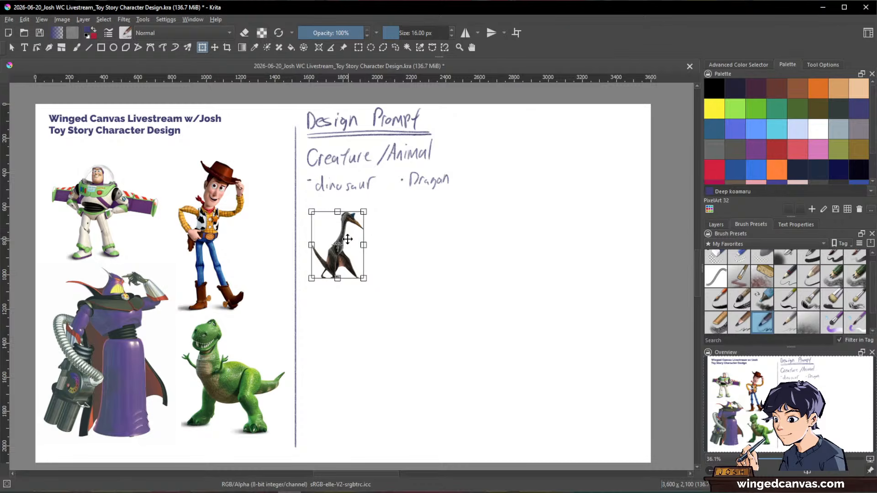
key("Return")
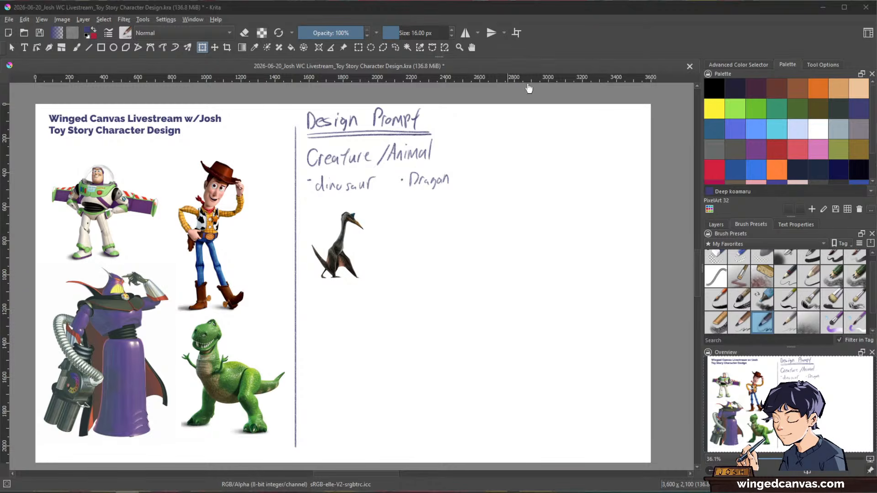
Paste the forest scene with the pterosaur, scale it down and place it right of the standing pterosaur image
left_click(595, 41)
key("ctrl+v")
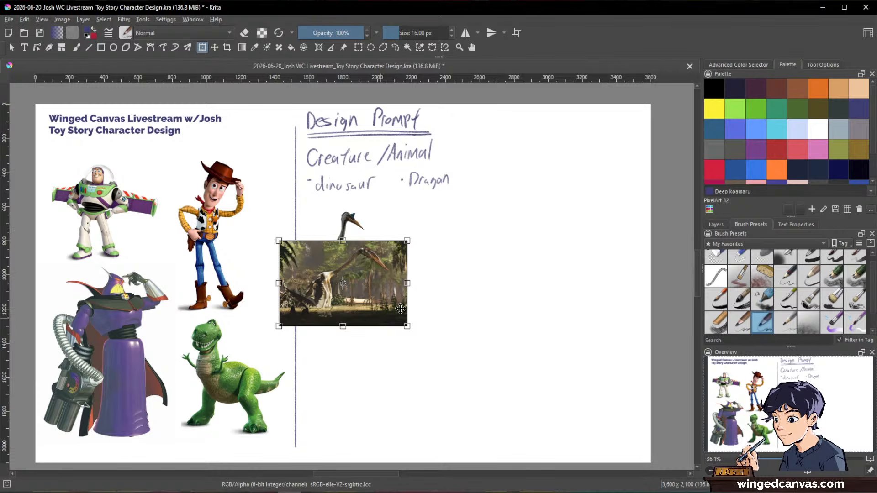
left_click_drag(406, 283, 460, 233)
key("Return")
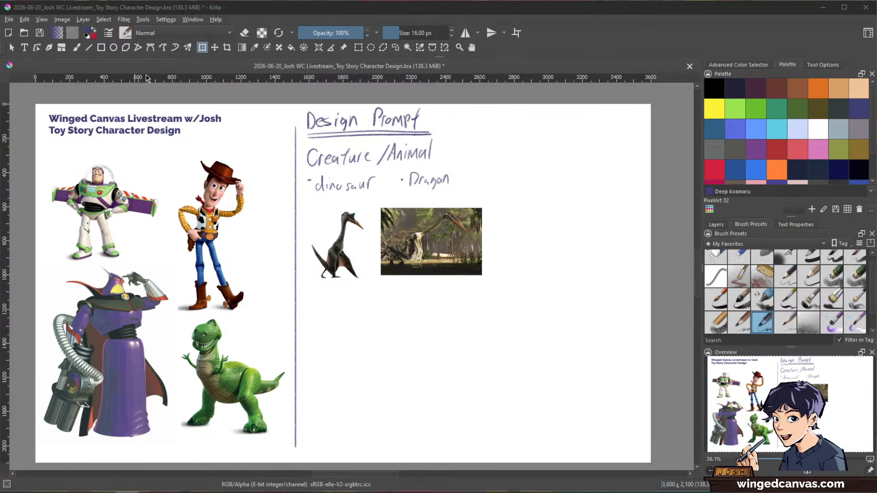
Paste the pterosaur image with the human silhouette, enlarge it and place it below the first pterosaur
left_click(715, 44)
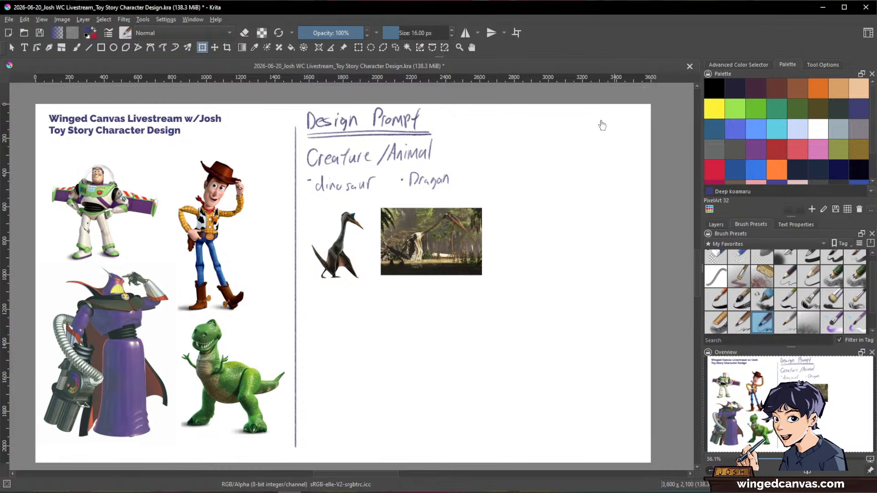
key("ctrl+v")
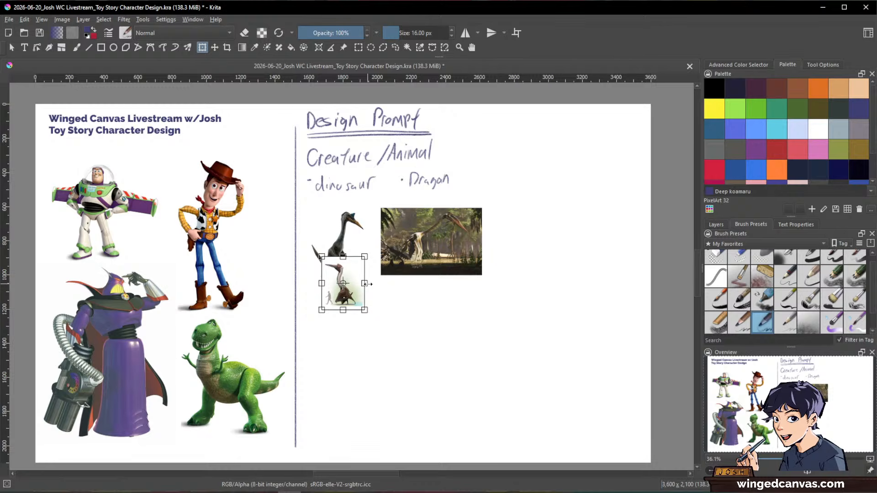
left_click_drag(368, 284, 362, 310)
key("Return")
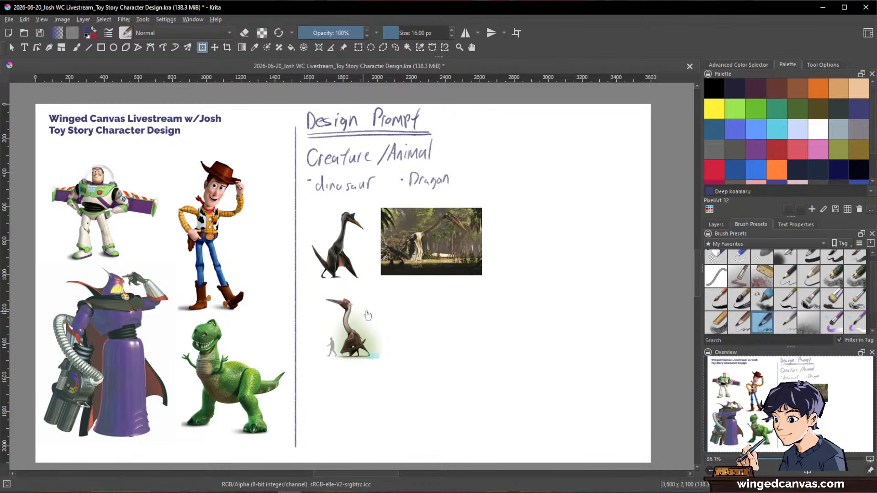
scroll(367, 315, "up", 2)
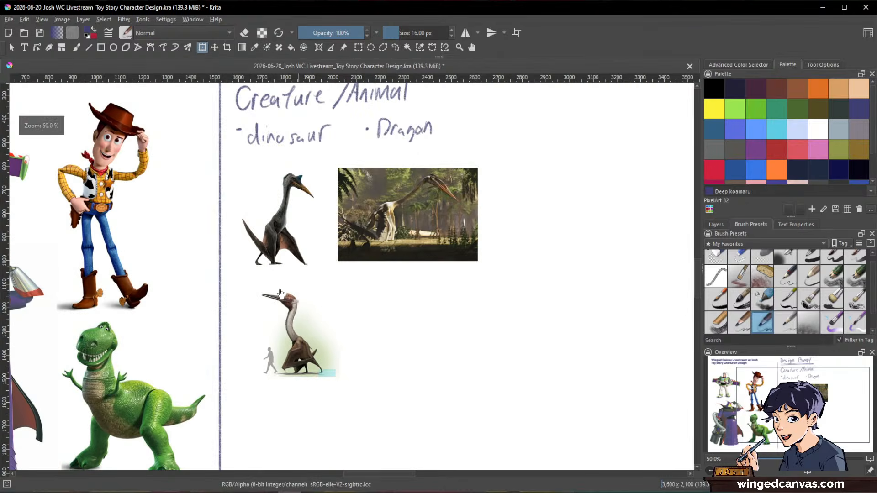
scroll(322, 297, "up", 1)
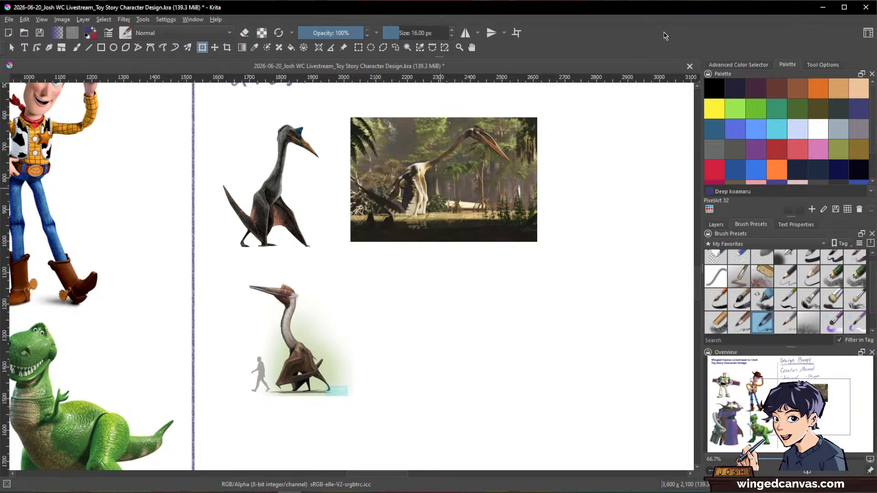
scroll(632, 272, "down", 5)
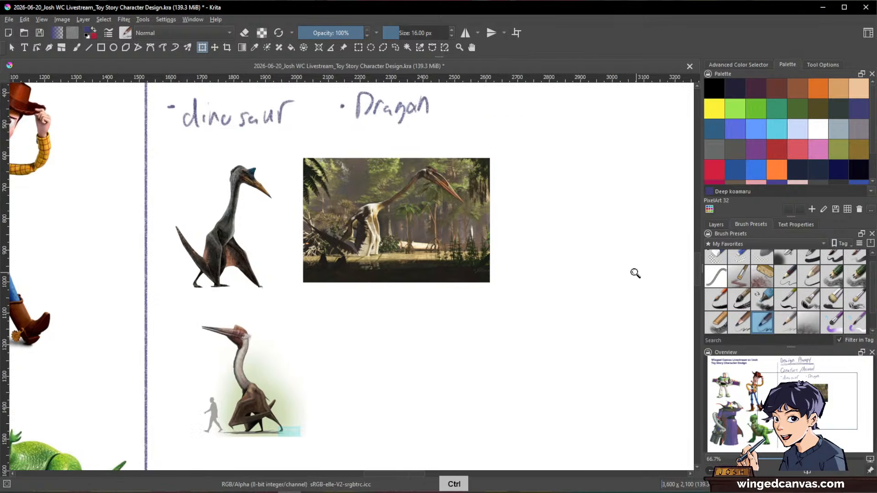
Move the pterosaur image with the human silhouette to the right of the forest scene, aligned with the other references
left_click_drag(570, 361, 499, 374)
left_click_drag(533, 274, 569, 238)
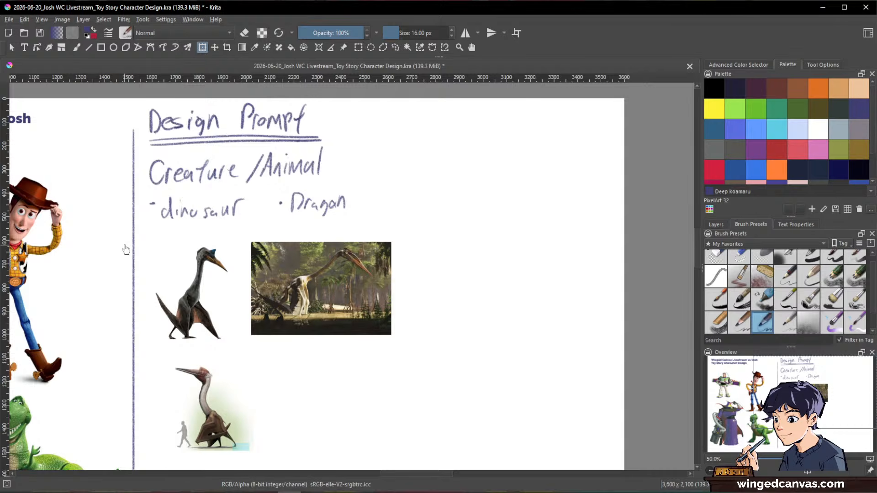
key("t")
left_click_drag(201, 453, 447, 291)
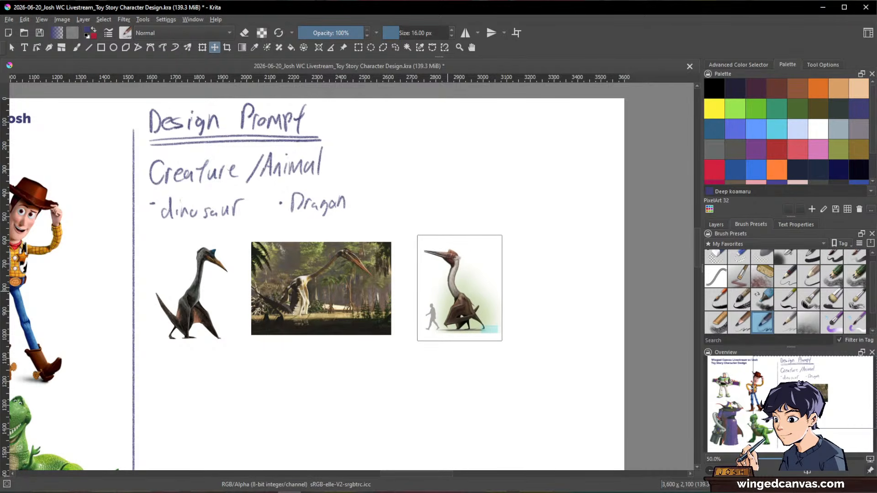
Handwrite the bullet item "Quetzalcoatlus" to the right of "Dragon", cleaning up the lettering with the eraser
key("b")
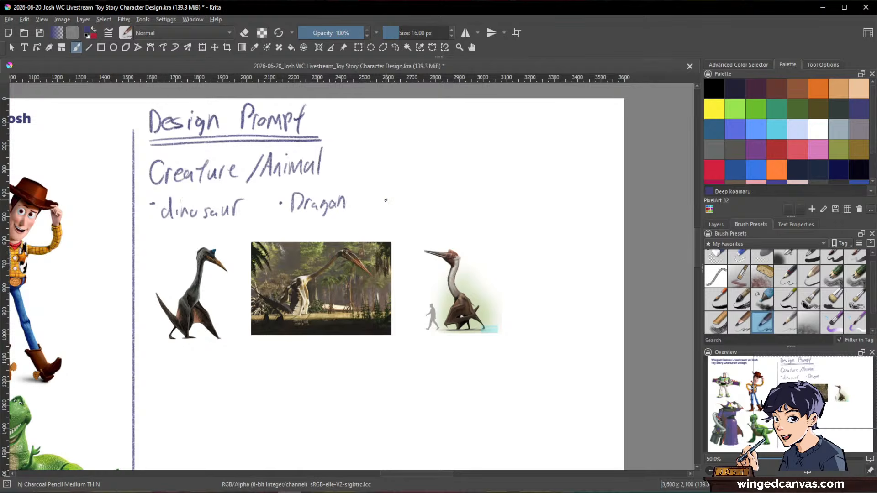
mouse_move(400, 196)
left_mouse_down()
mouse_move(396, 206)
mouse_move(403, 196)
mouse_move(406, 211)
mouse_move(417, 207)
left_mouse_up()
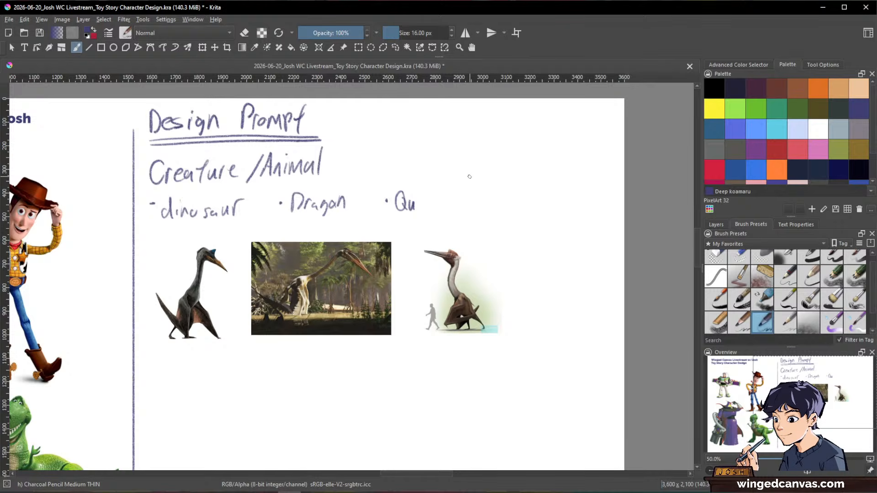
mouse_move(430, 194)
left_mouse_down()
mouse_move(430, 211)
mouse_move(436, 199)
left_mouse_up()
mouse_move(438, 203)
left_mouse_down()
mouse_move(476, 213)
mouse_move(496, 212)
left_mouse_up()
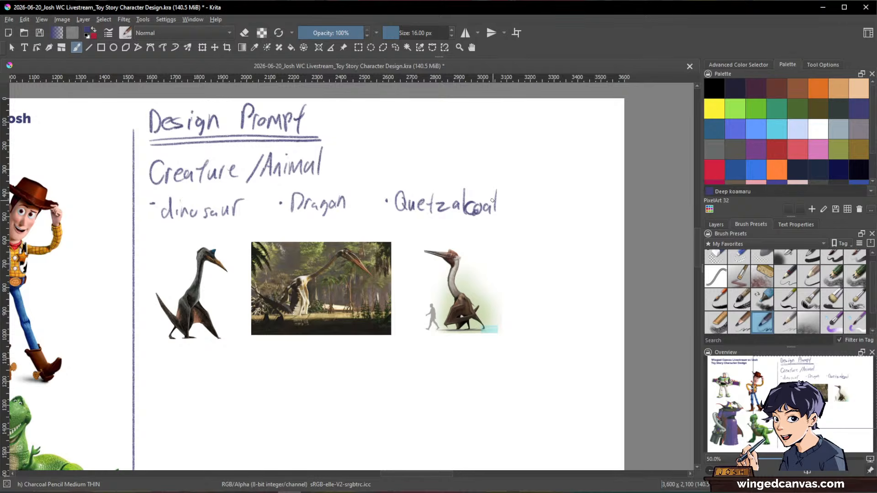
left_click_drag(507, 192, 505, 214)
mouse_move(510, 203)
left_mouse_down()
mouse_move(517, 214)
mouse_move(466, 199)
mouse_move(475, 211)
left_mouse_up()
key("e")
key("e")
key("e")
key("e")
key("e")
key("e")
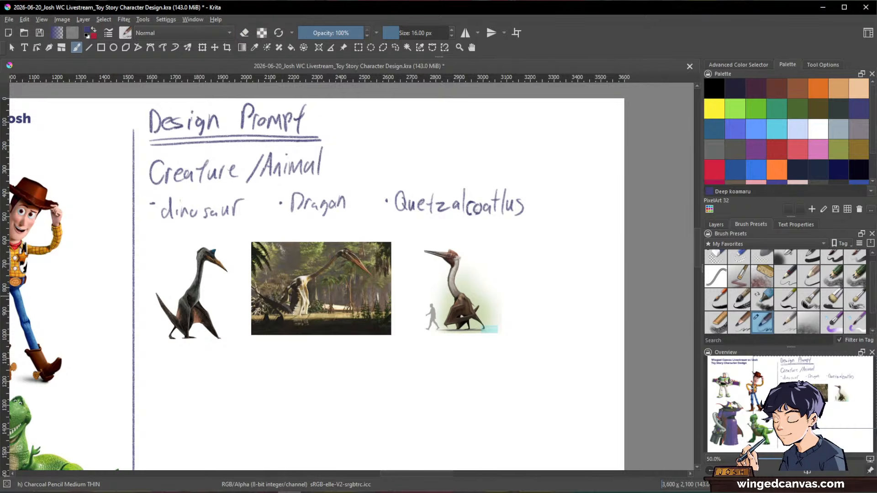
Select the area around the Creature /Animal notes and images, and merge the three pasted image layers with Paint Layer 1
mouse_move(631, 332)
left_mouse_down()
mouse_move(643, 309)
mouse_move(617, 331)
left_mouse_up()
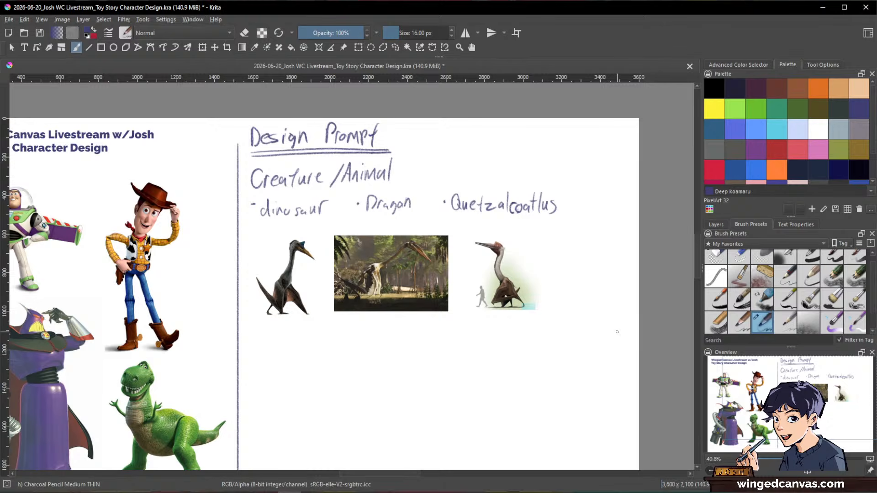
left_click_drag(607, 357, 640, 301)
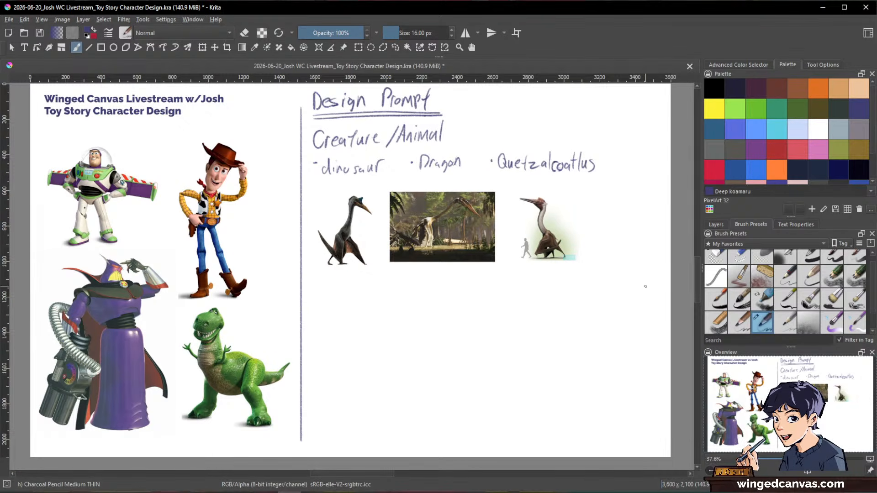
key("ctrl+r")
mouse_move(310, 122)
left_mouse_down()
mouse_move(615, 254)
mouse_move(625, 291)
left_mouse_up()
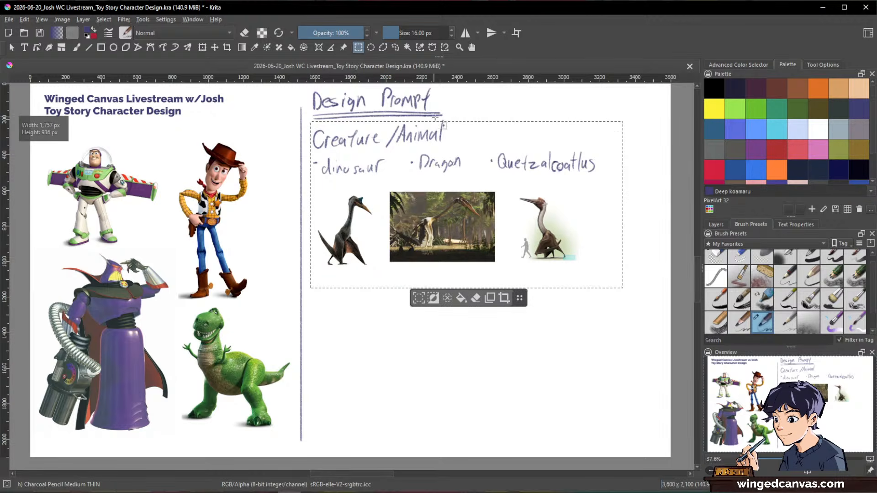
key("ctrl+t")
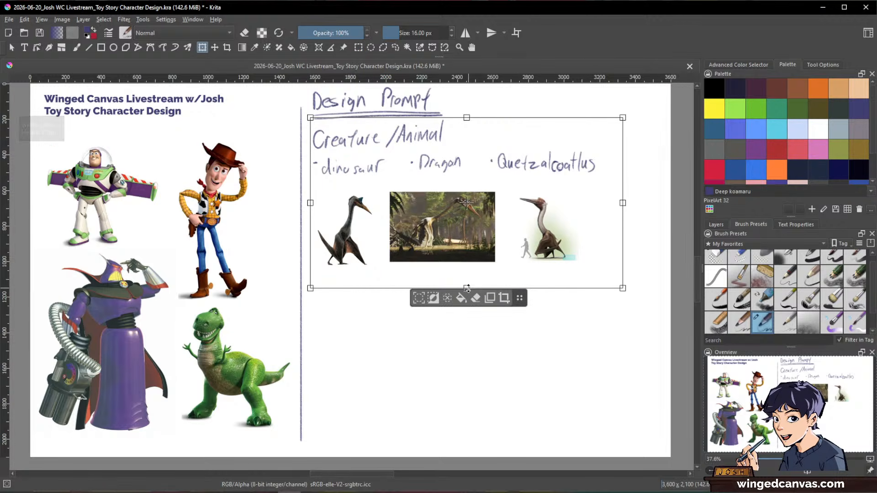
left_click(717, 225)
scroll(782, 307, "down", 1)
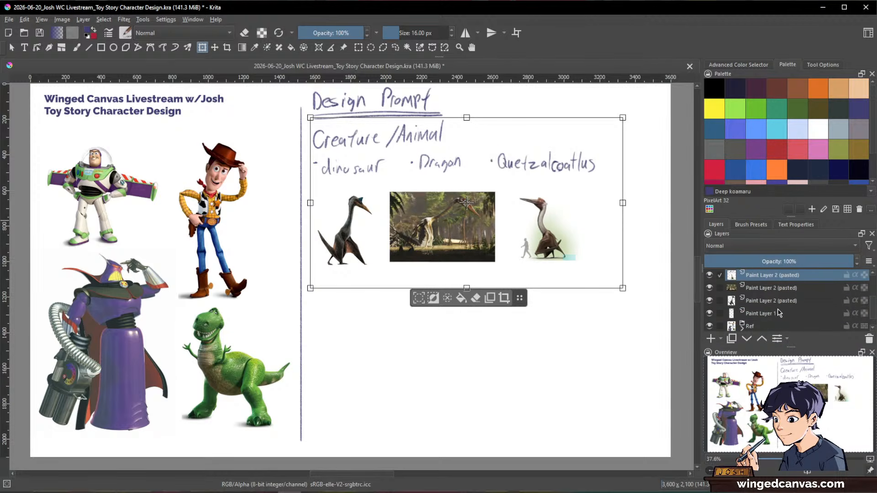
left_click(772, 313, "shift")
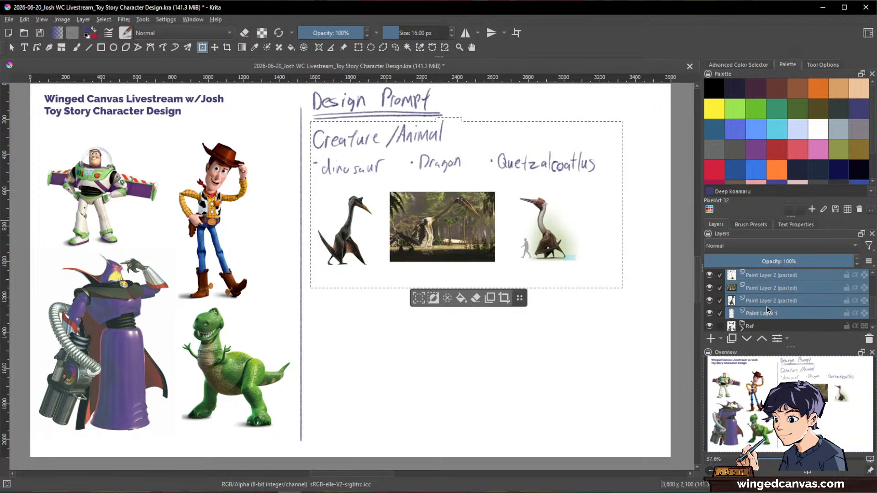
key("ctrl+e")
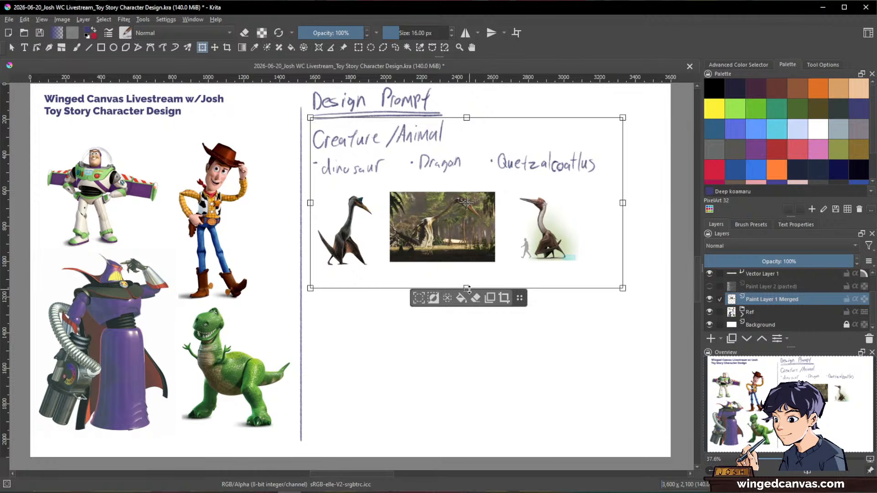
Scale down the selected Creature /Animal block, place it just below the Design Prompt title and deselect it
left_click_drag(467, 289, 474, 250)
left_click_drag(546, 219, 520, 222)
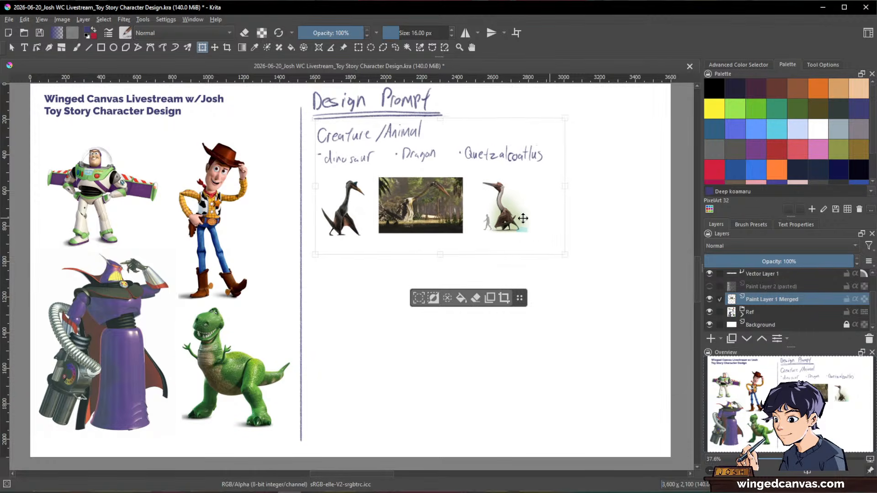
key("Return")
key("b")
key("ctrl+shift+a")
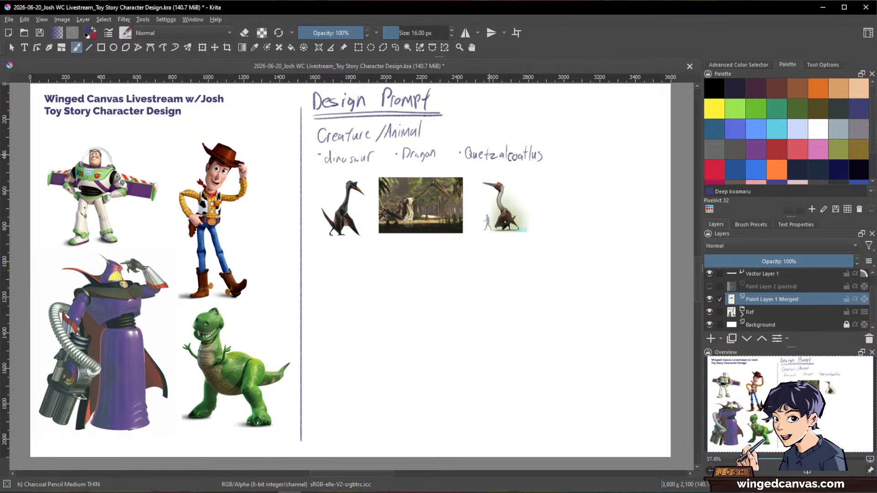
Draw an ellipse around the "Quetzalcoatlus" bullet and mark the Creature /Animal title with a circled, underlined "A"
mouse_move(506, 133)
left_mouse_down()
mouse_move(470, 139)
mouse_move(550, 166)
mouse_move(504, 133)
left_mouse_up()
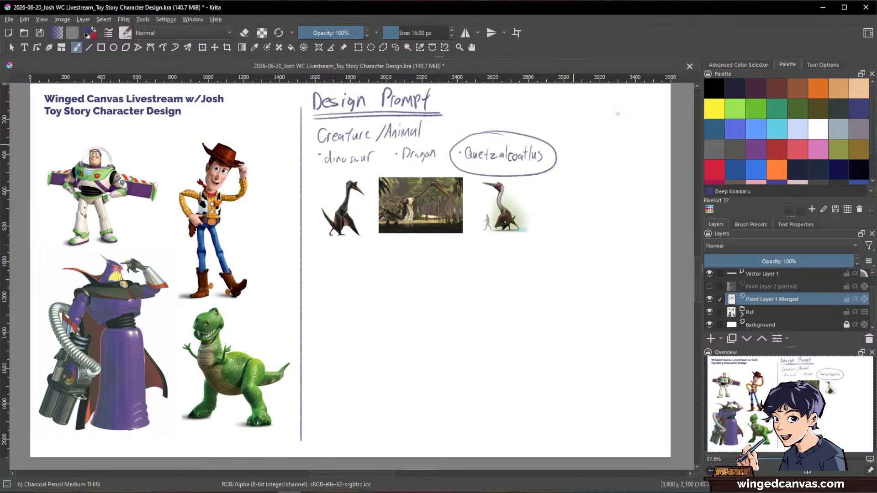
key("plus")
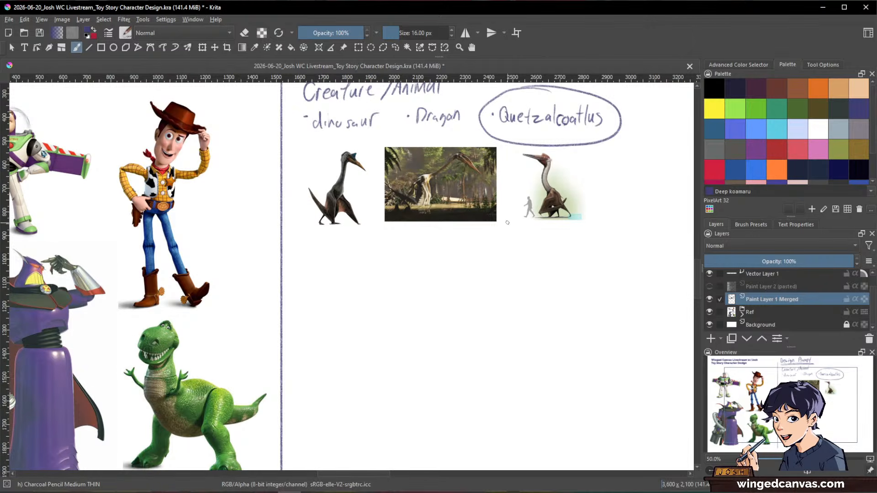
left_click_drag(510, 221, 483, 252)
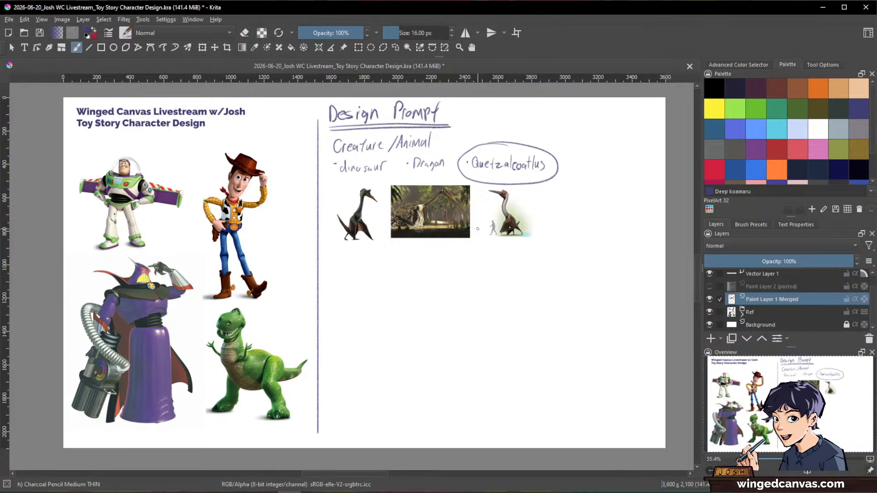
left_click_drag(322, 152, 325, 137)
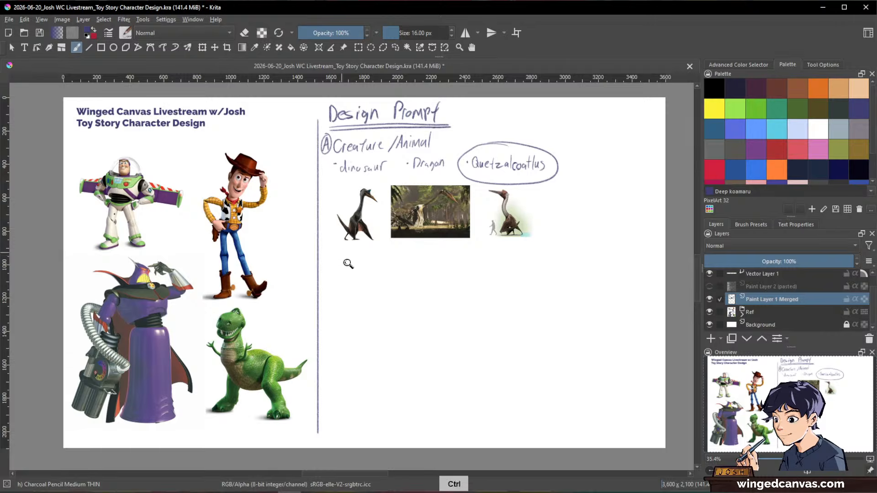
left_click_drag(370, 262, 411, 274)
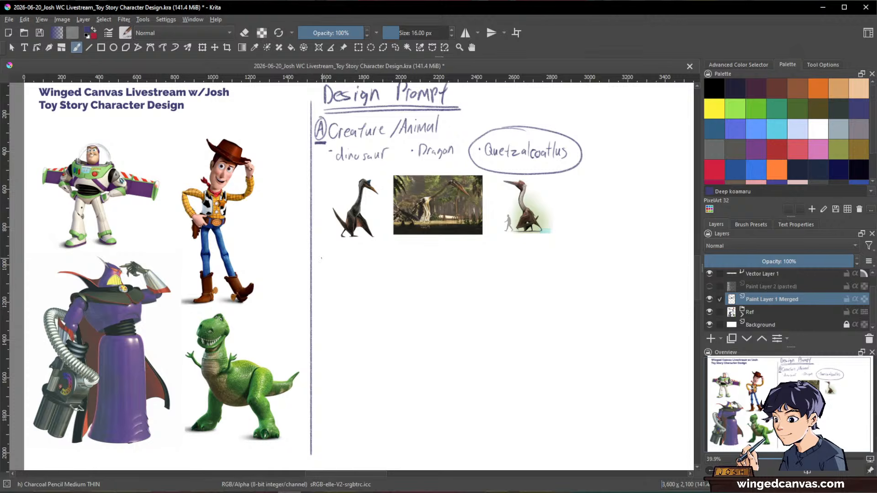
Handwrite the heading "Style Matching" below the pterosaur images, marked with a circled, underlined "B"
left_click_drag(322, 259, 321, 273)
mouse_move(322, 259)
left_mouse_down()
mouse_move(321, 272)
mouse_move(315, 268)
mouse_move(326, 254)
left_mouse_up()
mouse_move(318, 286)
left_mouse_down()
mouse_move(336, 284)
mouse_move(322, 287)
left_mouse_up()
mouse_move(355, 256)
left_mouse_down()
mouse_move(346, 271)
mouse_move(368, 278)
left_mouse_up()
mouse_move(379, 254)
left_mouse_down()
mouse_move(378, 275)
mouse_move(413, 264)
mouse_move(434, 270)
left_mouse_up()
left_click_drag(430, 261, 448, 270)
left_click_drag(452, 249, 460, 270)
left_click_drag(461, 270, 472, 274)
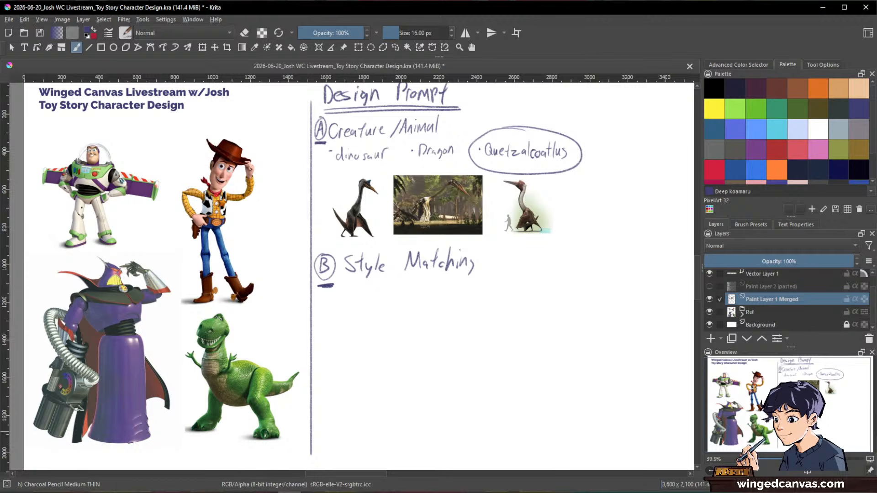
Handwrite the bullet "Proportions" under Style Matching, with an arrow below it leading to "Contrasting Shapes"
left_click(348, 297)
mouse_move(356, 291)
left_mouse_down()
mouse_move(355, 302)
mouse_move(390, 293)
left_mouse_up()
left_click_drag(392, 288, 392, 299)
left_click_drag(396, 293, 400, 298)
left_click_drag(405, 293, 417, 301)
mouse_move(364, 311)
left_mouse_down()
mouse_move(369, 322)
mouse_move(403, 324)
left_mouse_up()
left_click_drag(399, 316, 417, 323)
mouse_move(421, 316)
left_mouse_down()
mouse_move(417, 323)
mouse_move(430, 323)
left_mouse_up()
left_click_drag(431, 323, 437, 327)
left_click_drag(385, 334, 382, 342)
mouse_move(389, 329)
left_mouse_down()
mouse_move(405, 348)
mouse_move(415, 336)
left_mouse_up()
left_click_drag(424, 333, 418, 345)
key("space")
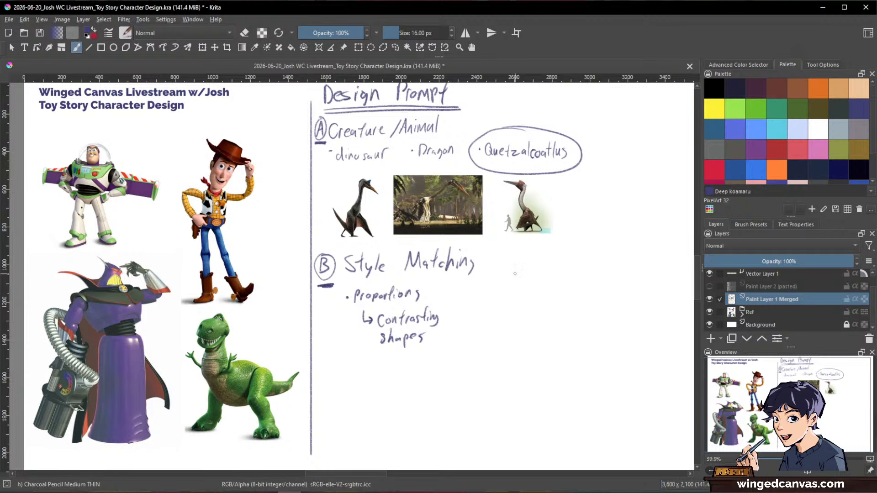
Handwrite the bullet "Large and Round forms" to the right of the "Proportions" bullet
left_click(484, 292)
mouse_move(492, 287)
left_mouse_down()
mouse_move(492, 299)
mouse_move(515, 292)
mouse_move(525, 300)
mouse_move(558, 286)
mouse_move(588, 292)
mouse_move(600, 278)
left_mouse_up()
left_click_drag(600, 277, 600, 299)
mouse_move(528, 303)
left_mouse_down()
mouse_move(524, 319)
mouse_move(544, 310)
mouse_move(551, 321)
left_mouse_up()
Examine the shapes and forms of the Toy Story reference characters, including a close view of Buzz and Woody
key("space")
left_click_drag(438, 344, 575, 346)
key("space")
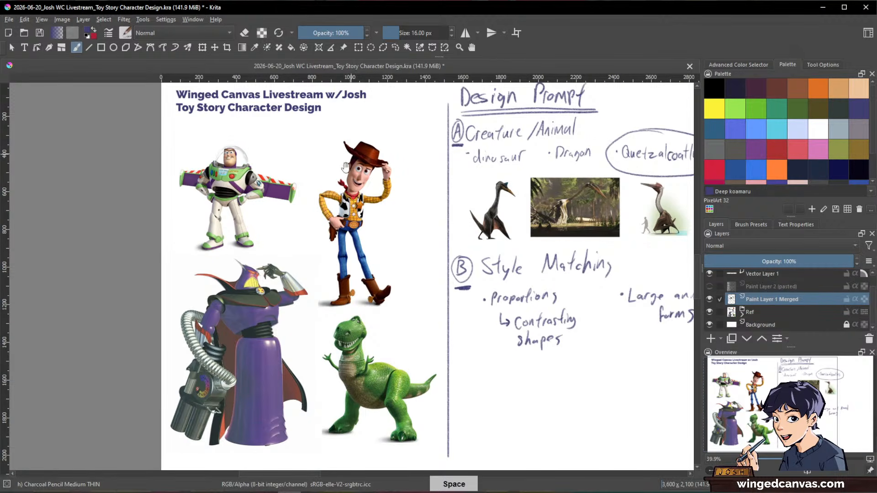
key("space")
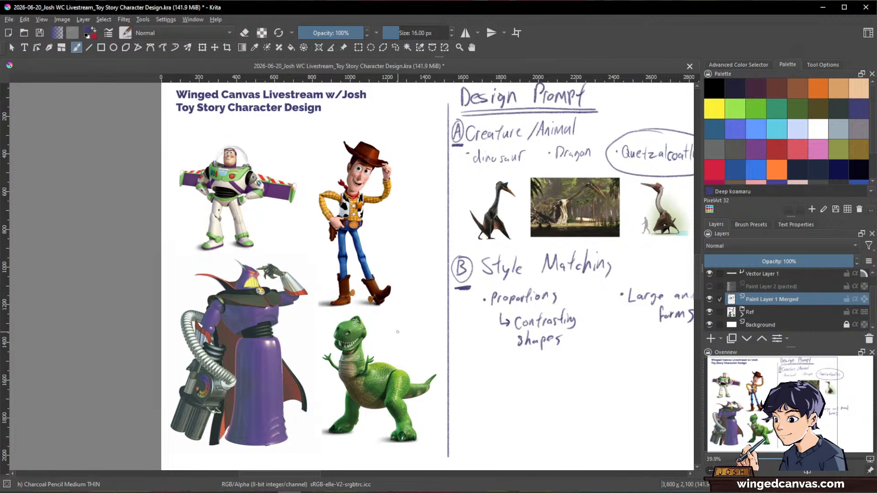
key("space")
key("space")
left_click_drag(326, 341, 398, 310)
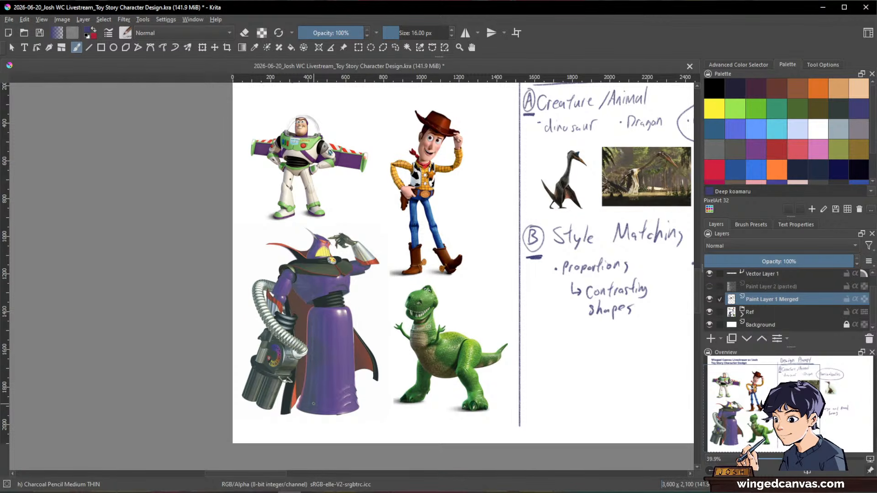
key("space")
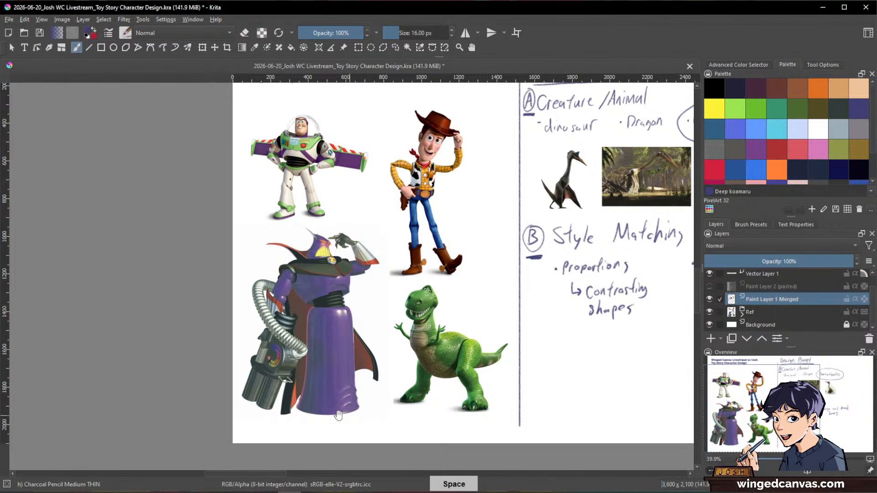
key("space")
left_click_drag(330, 144, 407, 180)
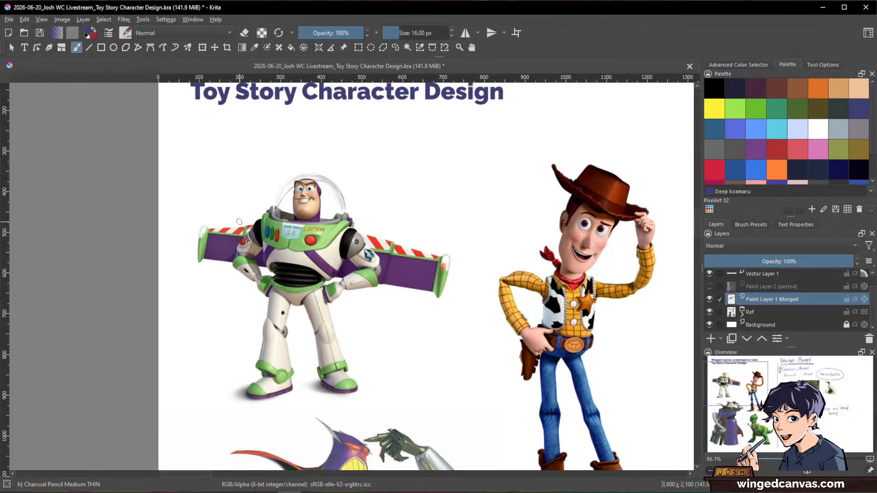
Draw an arrow below "Large and Round forms" and handwrite "Playful charm" beside it
key("space")
left_click_drag(632, 372, 326, 348)
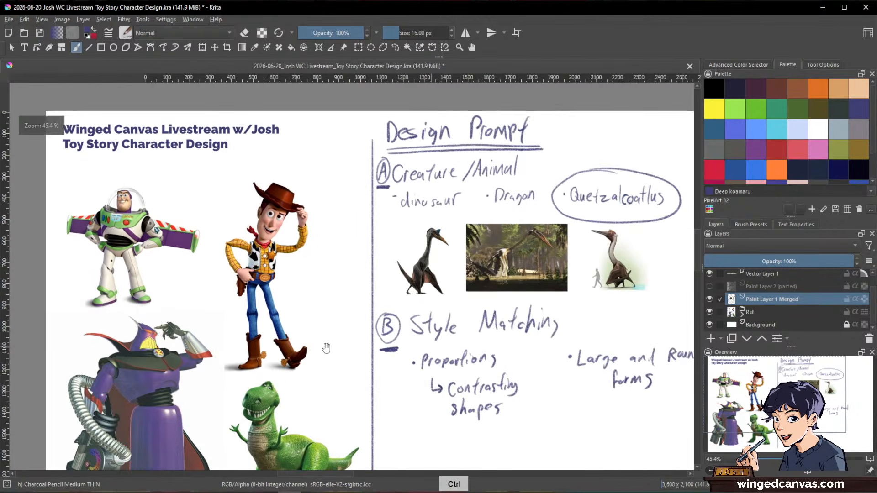
mouse_move(596, 409)
left_mouse_down()
mouse_move(551, 344)
mouse_move(563, 347)
left_mouse_up()
left_click_drag(569, 340, 595, 337)
key("space")
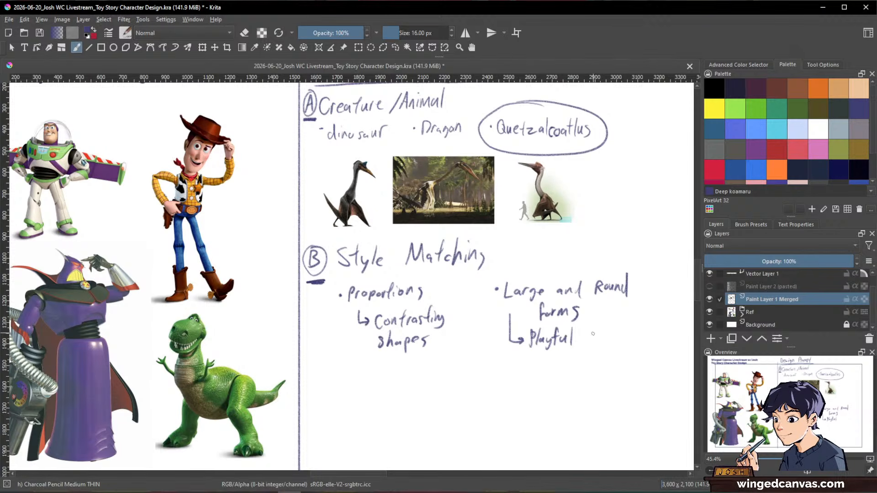
mouse_move(591, 334)
left_mouse_down()
mouse_move(587, 340)
mouse_move(608, 340)
left_mouse_up()
mouse_move(607, 336)
left_mouse_down()
mouse_move(641, 319)
mouse_move(635, 342)
mouse_move(603, 353)
mouse_move(589, 334)
left_mouse_up()
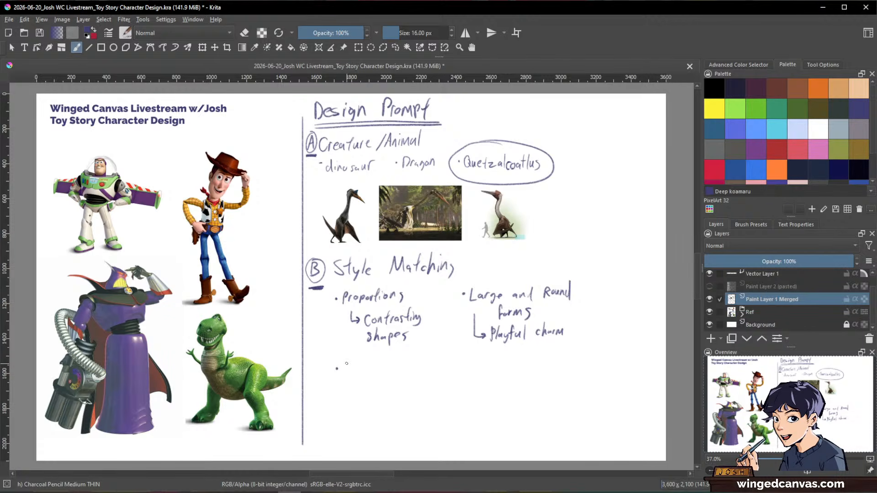
Handwrite the bullets "Large heads" and "Large torso" one below the other under the Proportions notes
mouse_move(346, 363)
left_mouse_down()
mouse_move(352, 375)
mouse_move(400, 374)
left_mouse_up()
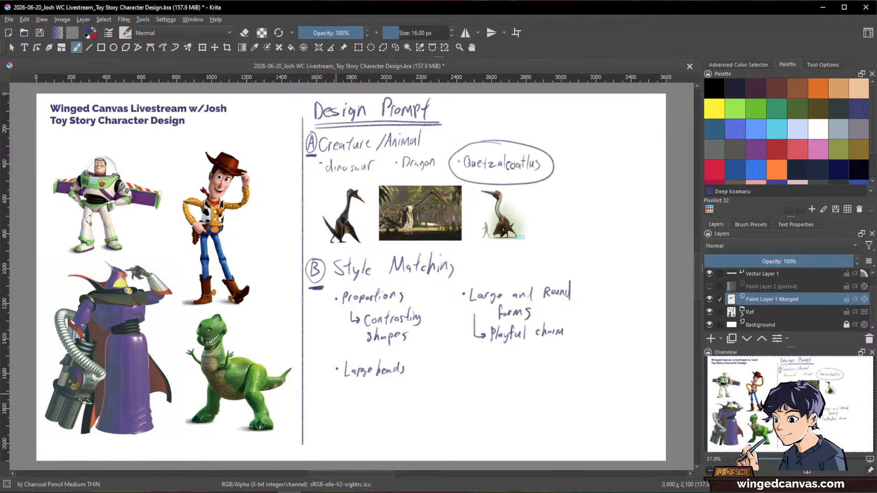
mouse_move(345, 387)
left_mouse_down()
mouse_move(348, 397)
mouse_move(369, 392)
left_mouse_up()
mouse_move(375, 386)
left_mouse_down()
mouse_move(383, 396)
mouse_move(400, 392)
left_mouse_up()
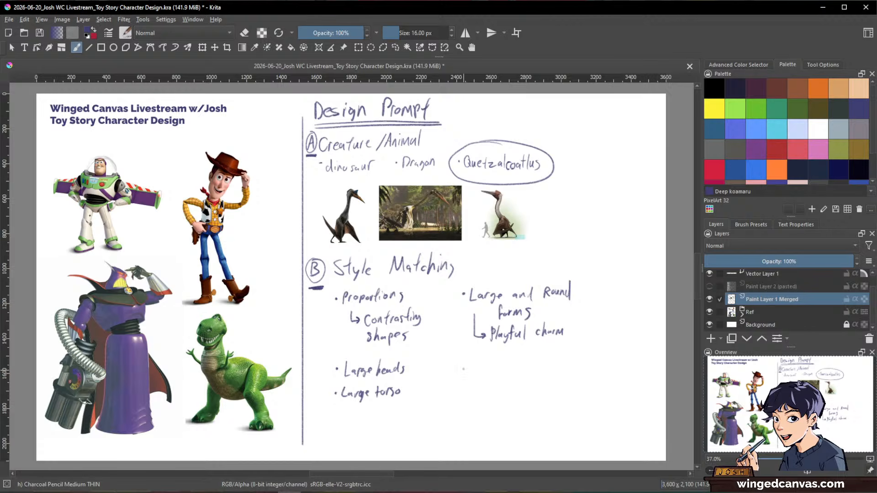
Handwrite the bullet "Include the Physicalities of toys" below the "Playful charm" note
left_click(464, 369)
mouse_move(475, 362)
left_mouse_down()
mouse_move(480, 372)
mouse_move(505, 365)
left_mouse_up()
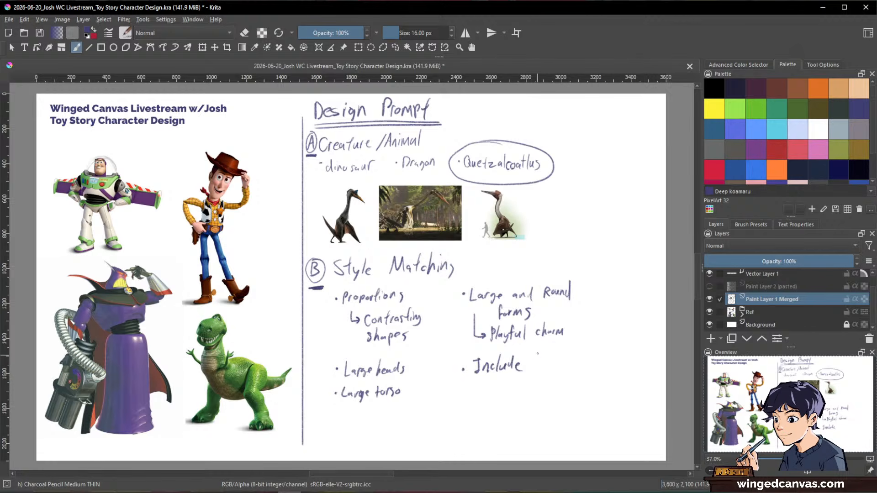
left_click_drag(538, 353, 535, 364)
left_click_drag(544, 351, 542, 364)
left_click_drag(474, 383, 477, 387)
mouse_move(483, 377)
left_mouse_down()
mouse_move(490, 395)
mouse_move(504, 389)
left_mouse_up()
left_click_drag(514, 383, 524, 389)
left_click_drag(528, 376, 528, 389)
left_click_drag(525, 382, 535, 389)
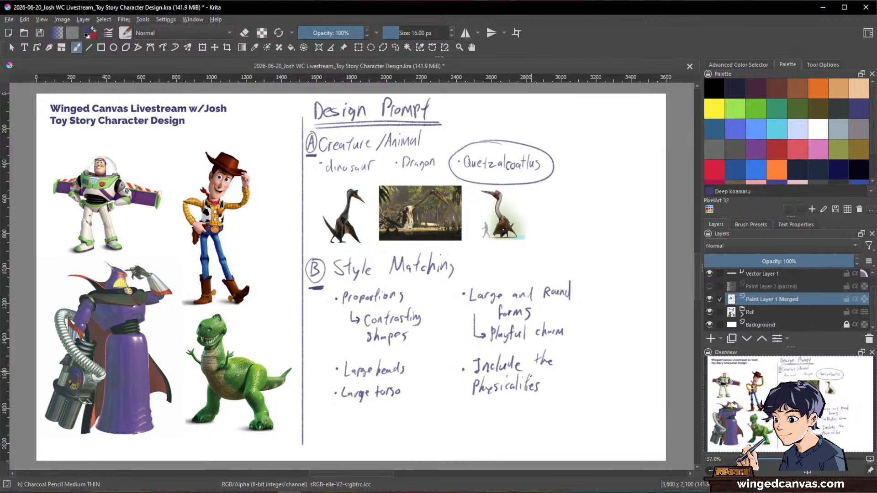
left_click_drag(552, 385, 552, 387)
left_click_drag(560, 369, 553, 394)
left_click_drag(549, 380, 560, 379)
mouse_move(483, 402)
left_mouse_down()
mouse_move(492, 401)
mouse_move(487, 411)
left_mouse_up()
Handwrite "joints" below the "Physicalities of toys" note and draw an arrow from the note down to it
mouse_move(494, 404)
left_mouse_down()
mouse_move(514, 411)
mouse_move(484, 431)
mouse_move(504, 430)
left_mouse_up()
left_click_drag(509, 419, 508, 427)
left_click(530, 425)
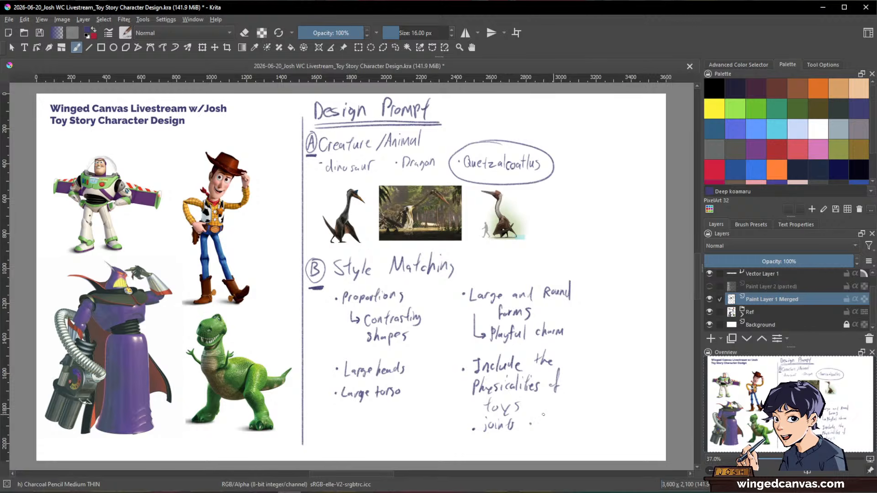
left_click_drag(462, 384, 474, 430)
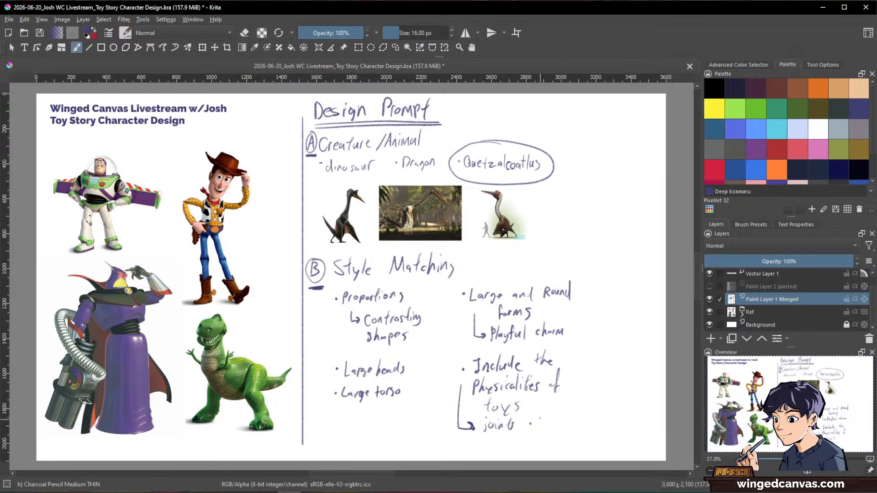
Handwrite "screws" beside "joints" and the bullet "seam lines" underneath as further toy details
left_click_drag(544, 417, 569, 417)
left_click_drag(557, 366, 561, 330)
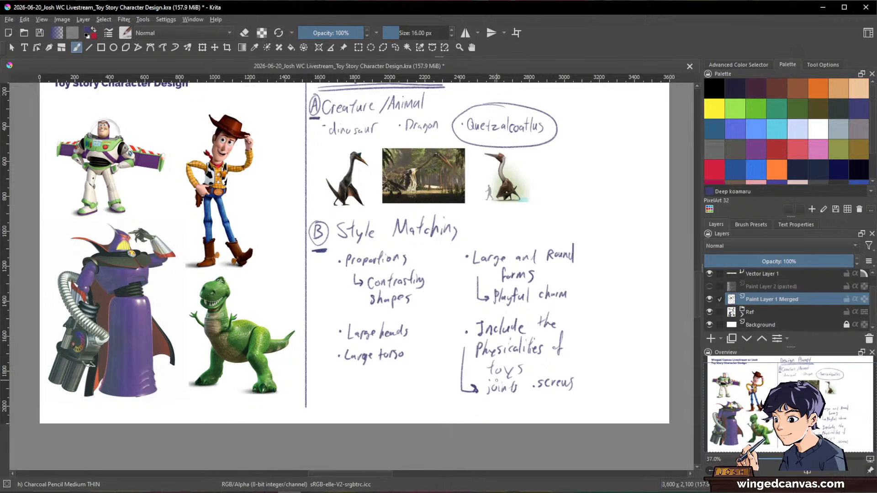
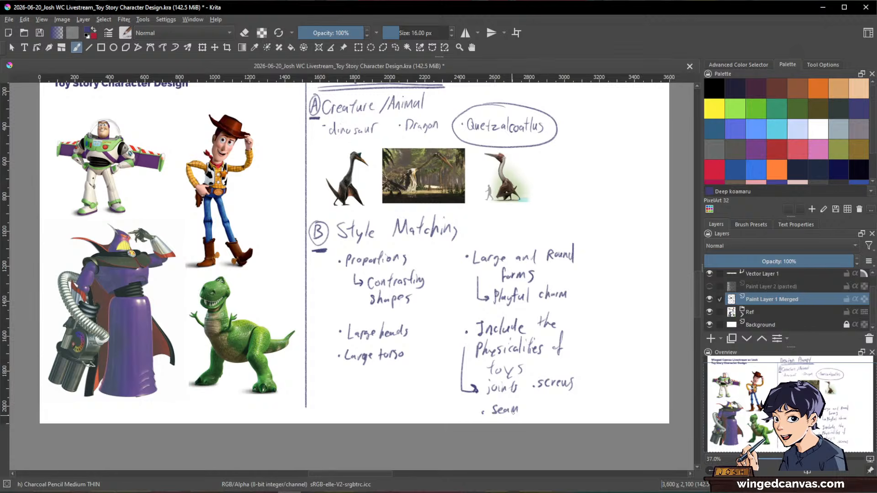
left_click_drag(530, 399, 533, 412)
left_click_drag(536, 407, 554, 413)
Examine the joints and other toy construction details on the Buzz and Woody references up close
left_click_drag(443, 103, 628, 119)
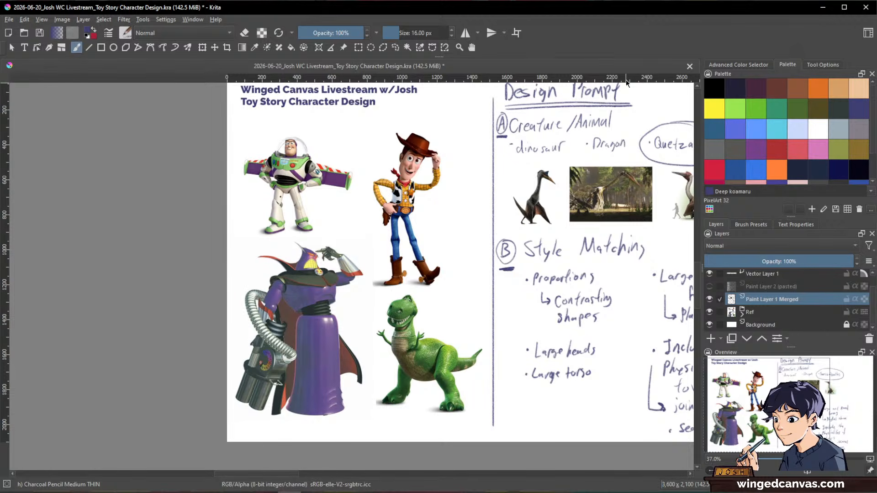
scroll(332, 164, "up", 1)
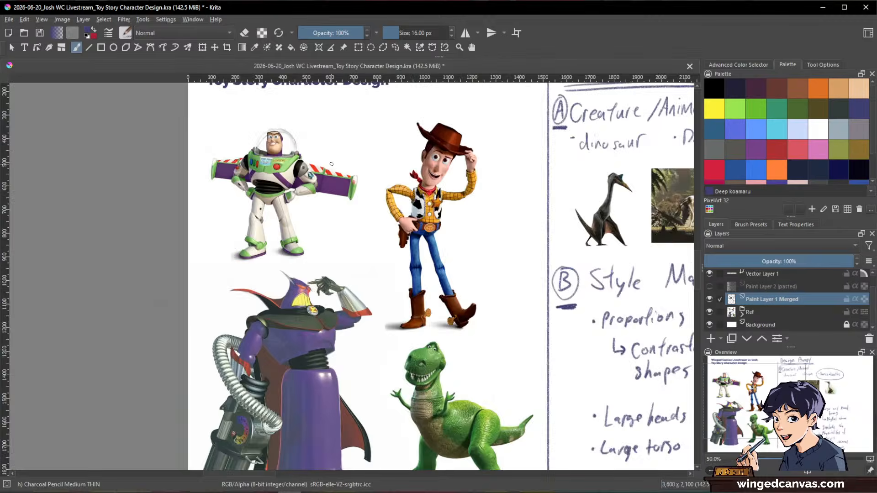
scroll(331, 164, "up", 3)
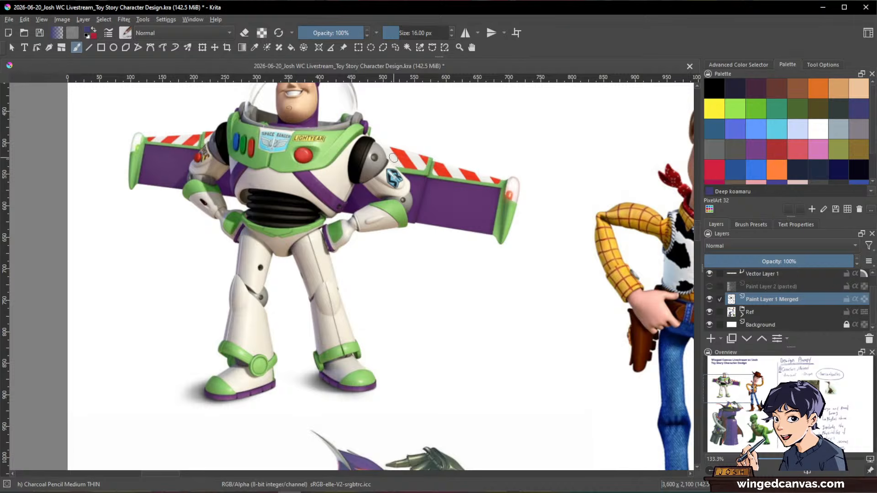
mouse_move(566, 250)
left_mouse_down()
mouse_move(360, 234)
mouse_move(283, 277)
left_mouse_up()
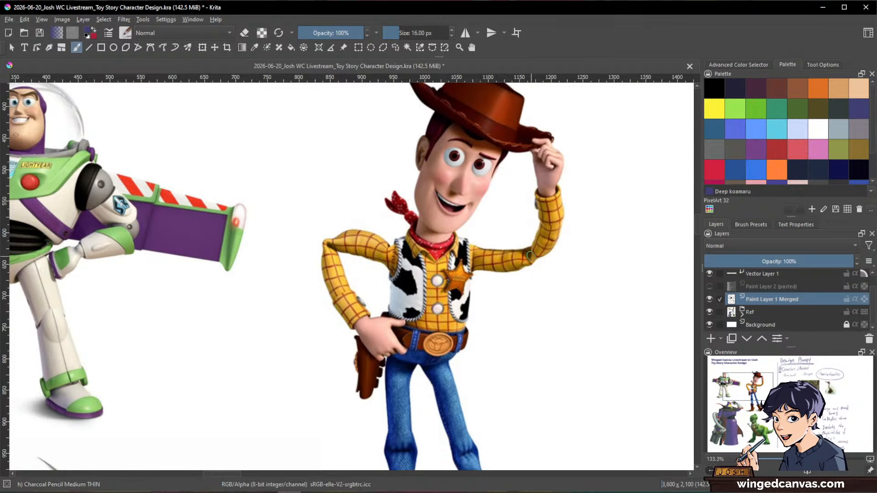
scroll(501, 284, "down", 1)
left_click_drag(472, 370, 507, 261)
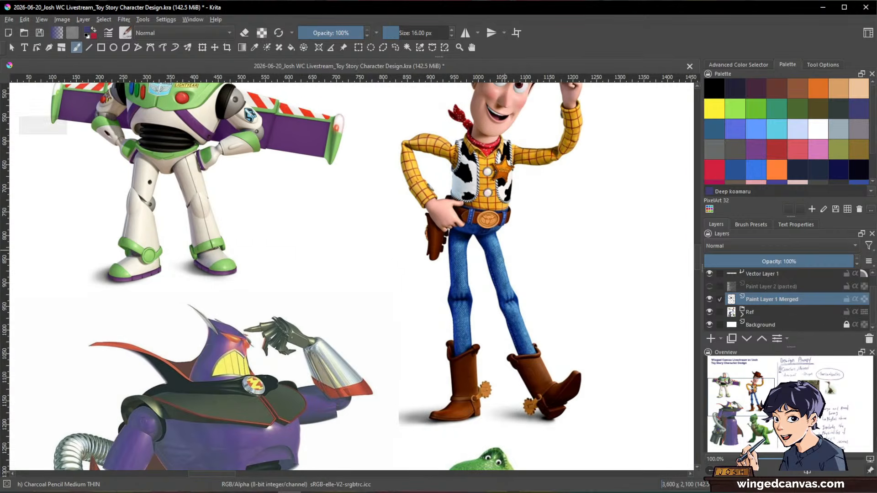
Examine the toy details on the Zurg and Rex references up close, including arms, torso and legs
left_click_drag(345, 427, 527, 279)
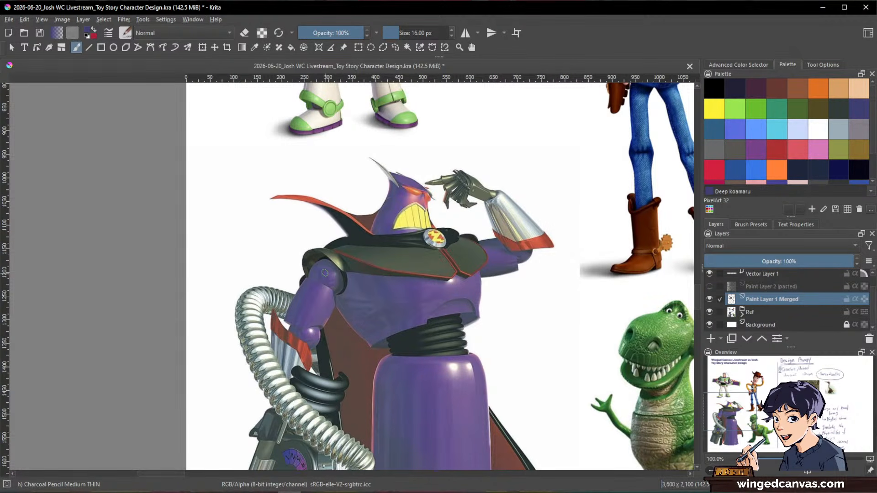
scroll(325, 272, "up", 3)
scroll(324, 273, "down", 1)
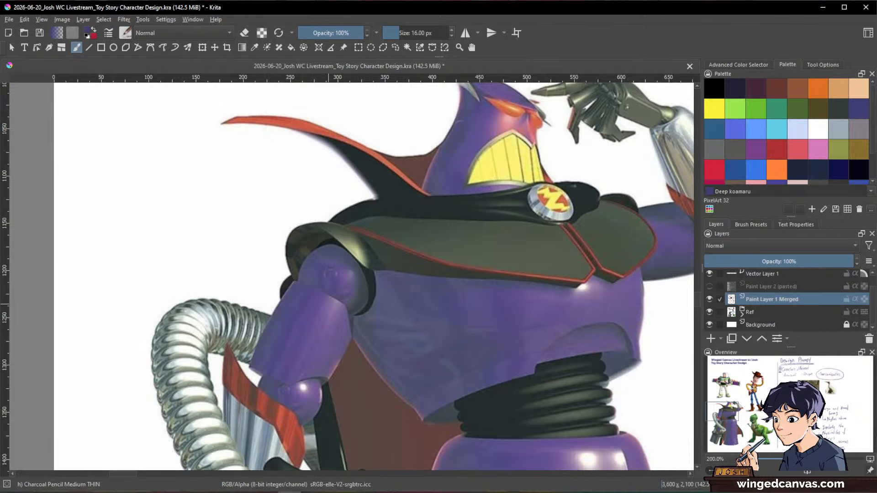
left_click_drag(531, 290, 388, 380, "space")
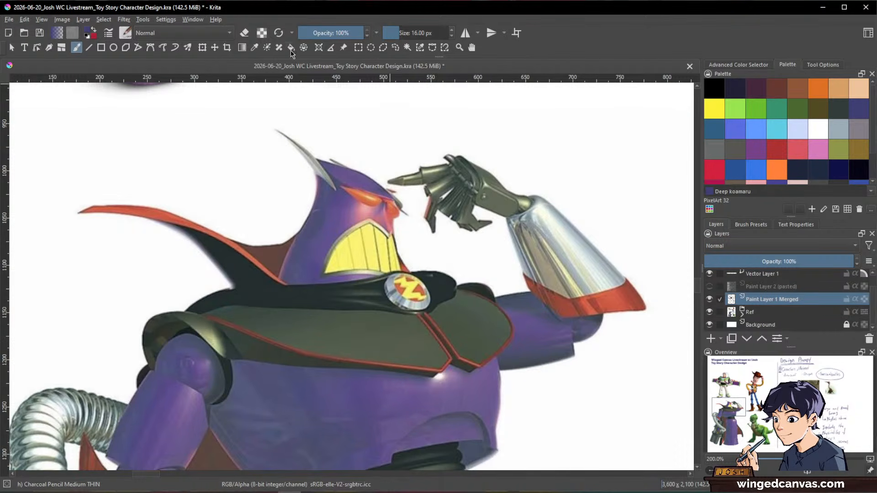
left_click(254, 48)
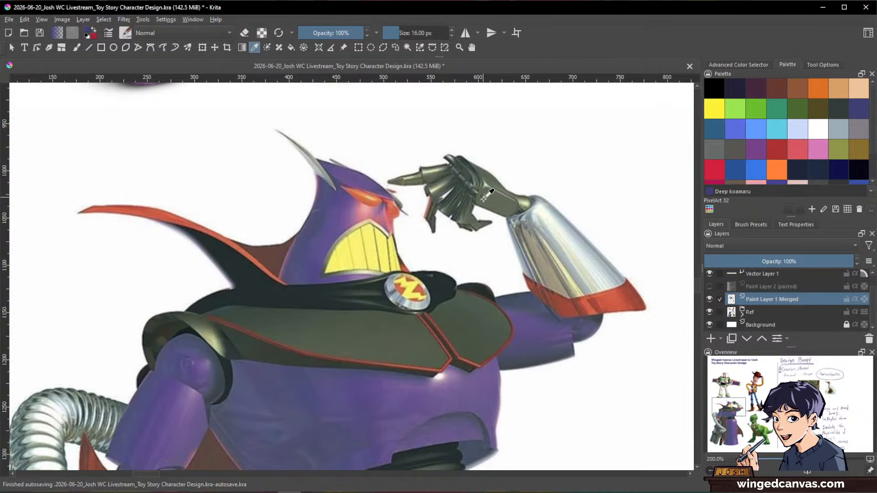
scroll(495, 275, "down", 1)
left_click_drag(543, 357, 535, 227, "space")
scroll(448, 351, "down", 1)
left_click_drag(470, 394, 439, 280)
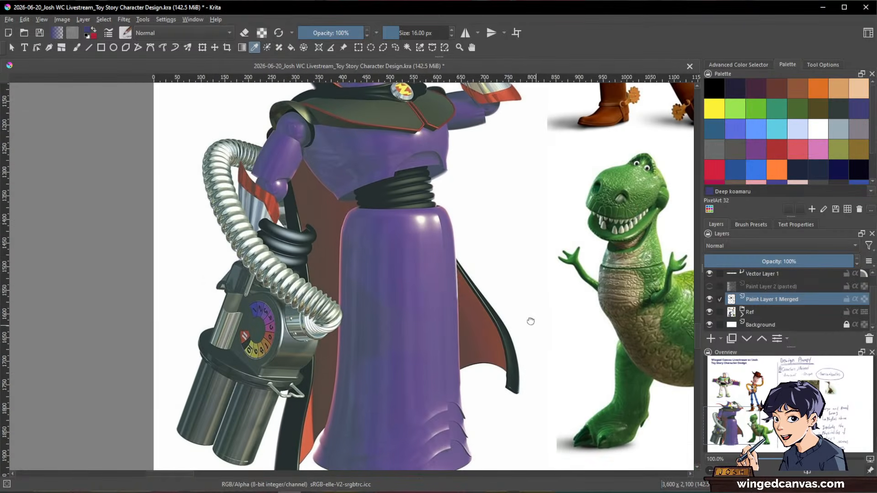
left_click_drag(530, 321, 359, 274)
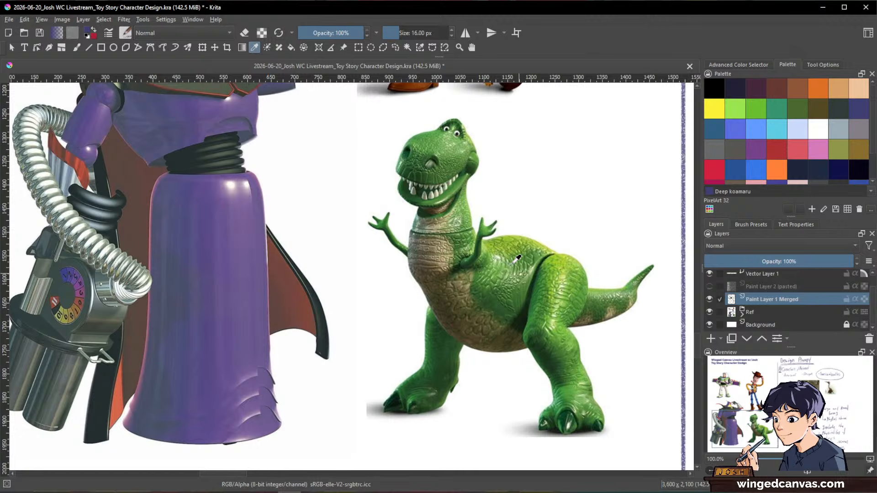
scroll(507, 233, "down", 2)
left_click_drag(608, 263, 392, 328)
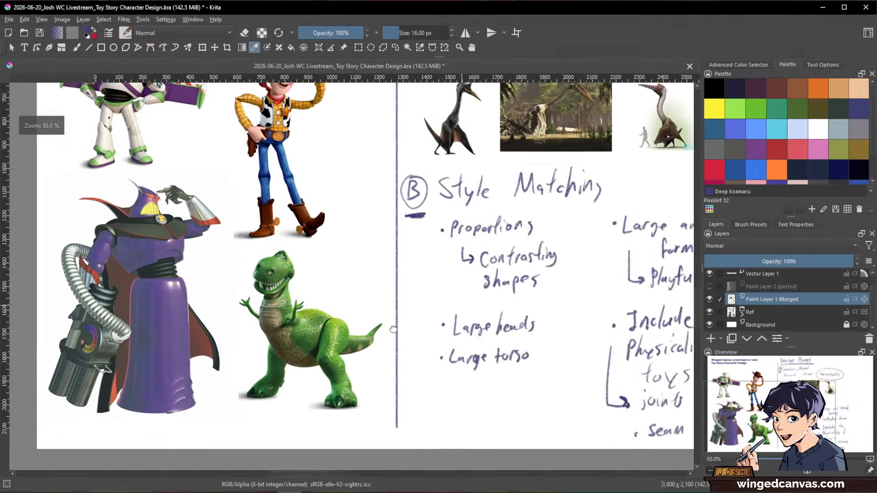
scroll(393, 329, "down", 1)
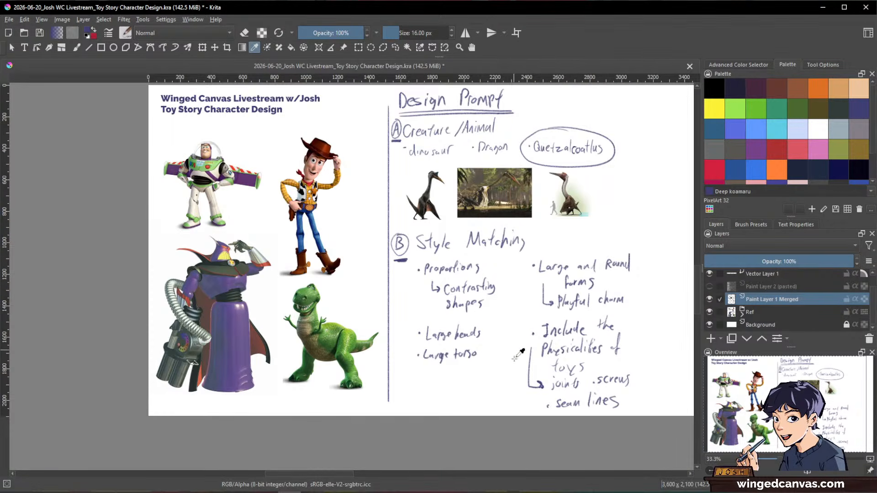
left_click_drag(553, 284, 530, 300)
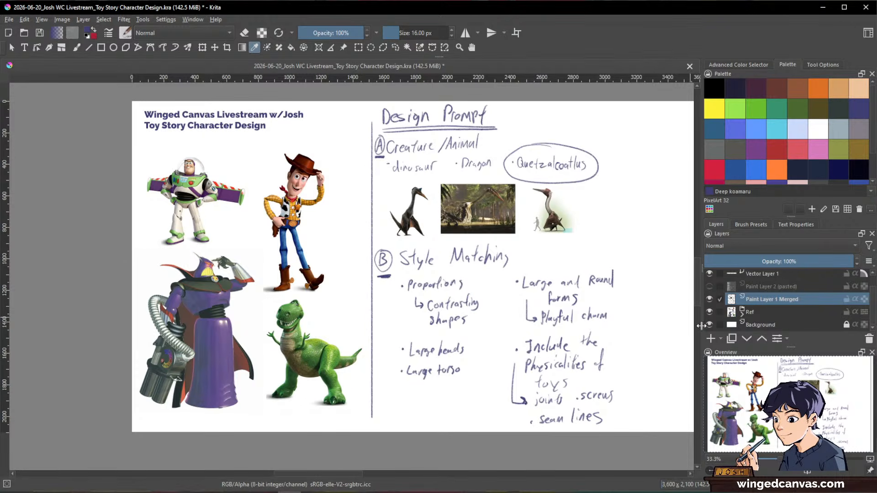
Lower the opacity of the Ref layer group to 26% so the Toy Story references fade back
left_click(767, 312)
left_click(771, 260)
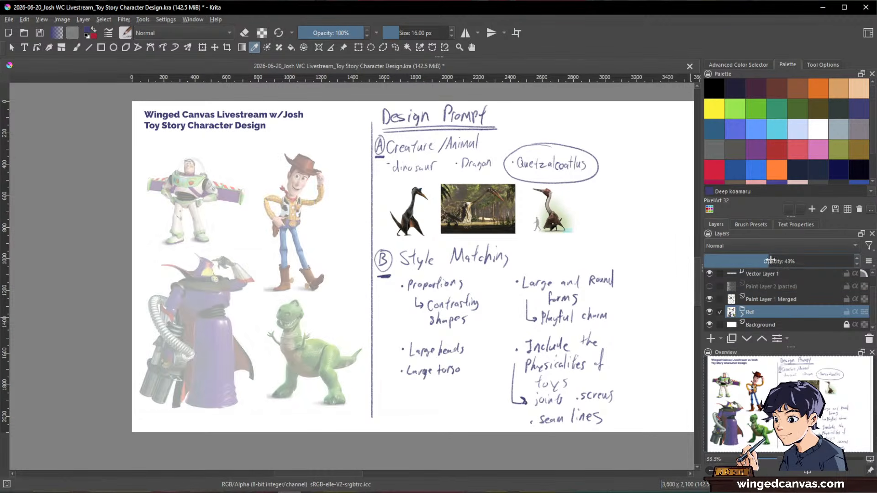
left_click_drag(771, 260, 751, 260)
Choose the red palette colour Mandy and add a new paint layer for drawing over the references
left_click(797, 149)
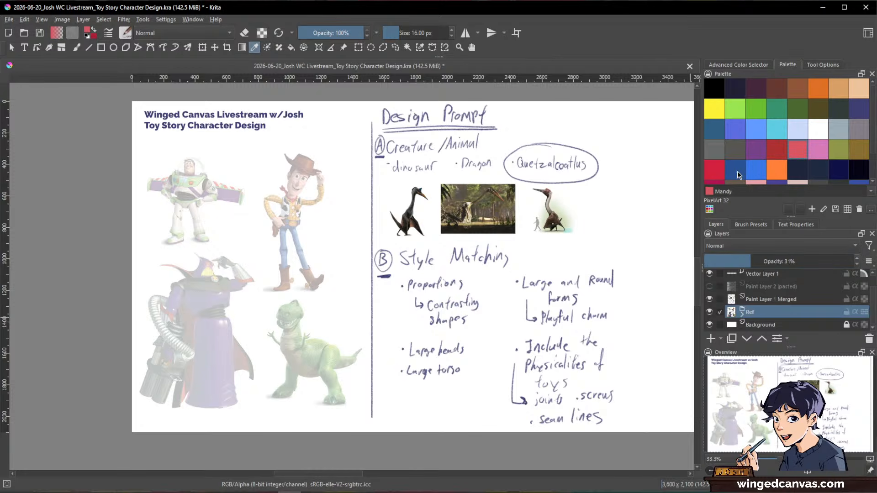
left_click(741, 315)
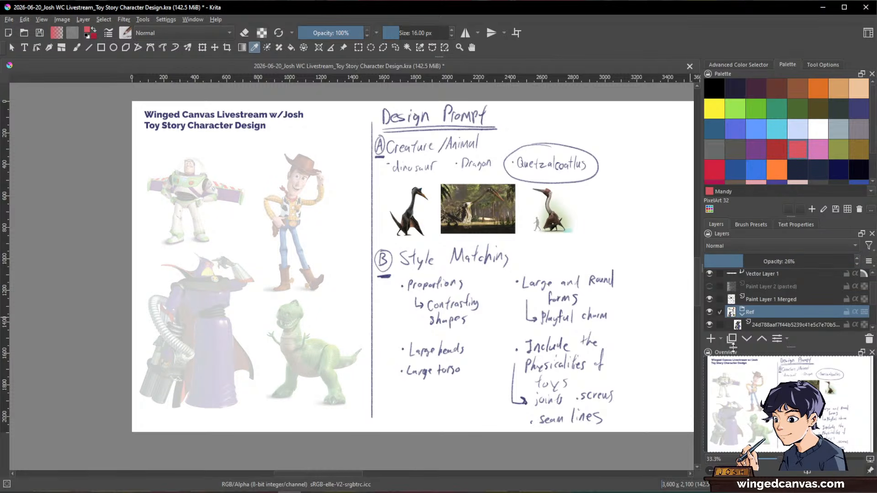
left_click(709, 338)
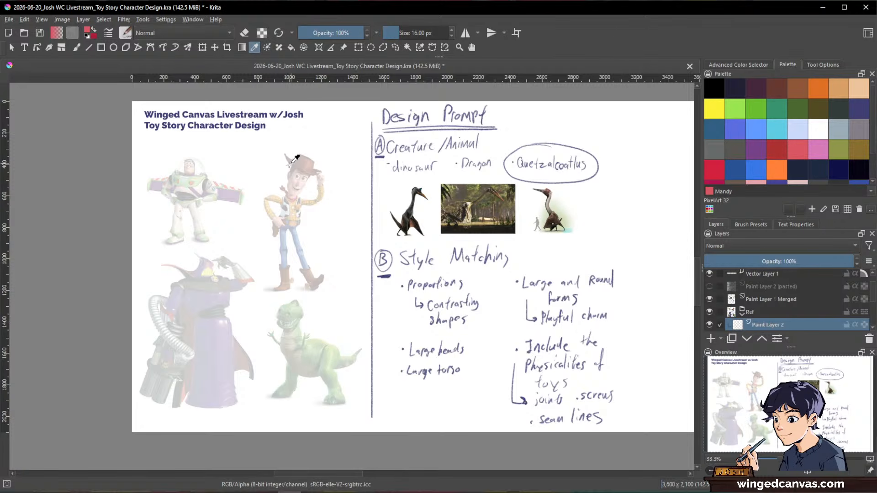
Switch to the freehand brush at Woody and move the new paint layer out of the Ref group to just above it
left_click_drag(292, 164, 385, 172)
scroll(399, 170, "up", 2)
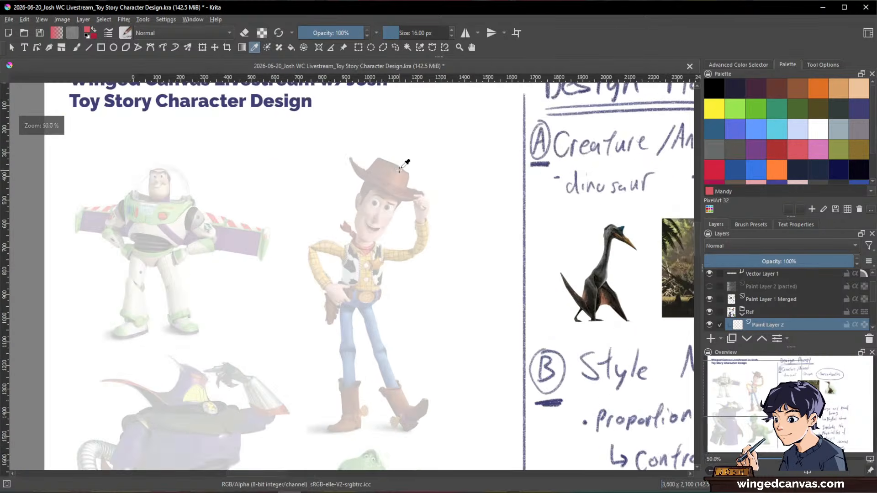
scroll(400, 168, "up", 2)
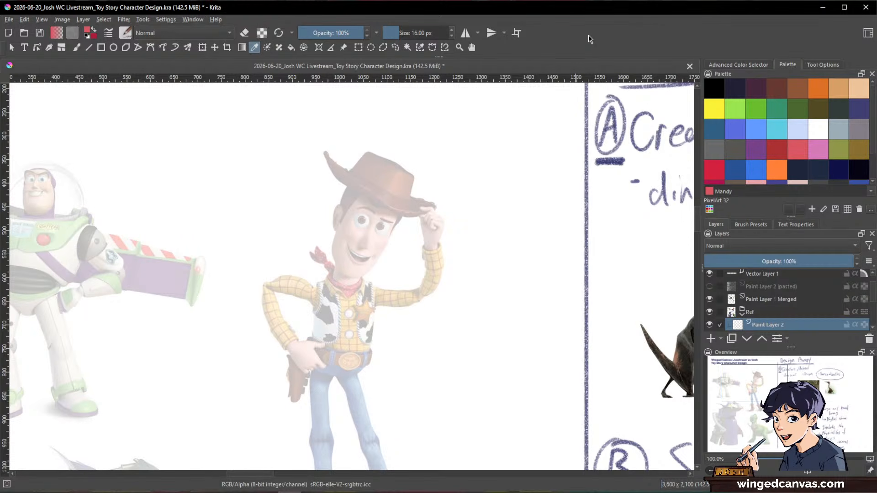
key("space")
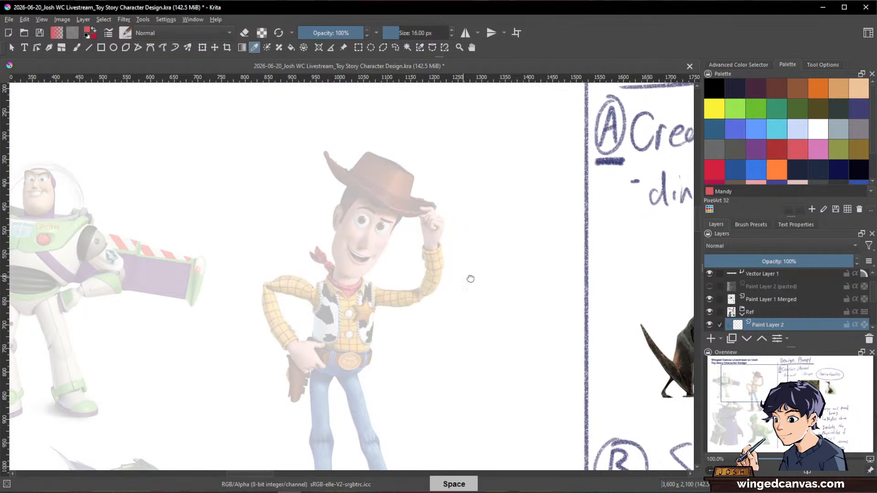
left_click_drag(470, 279, 517, 288)
key("b")
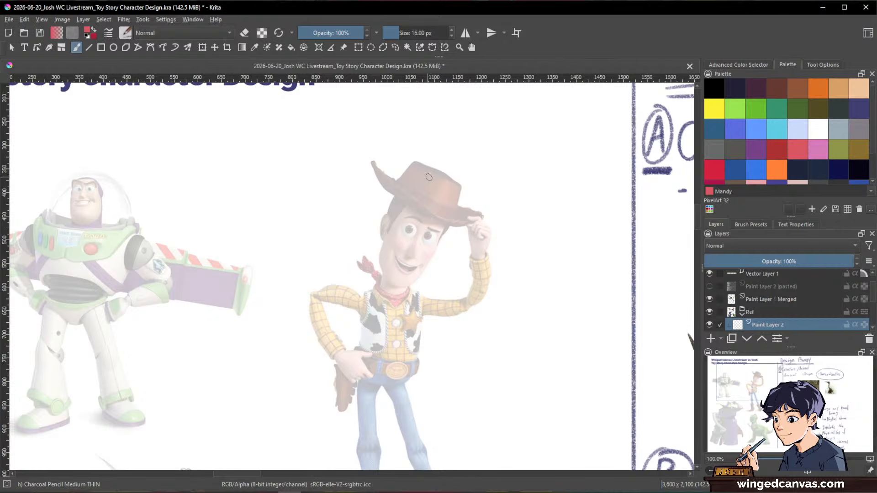
key("shift+space")
left_click_drag(570, 304, 425, 280)
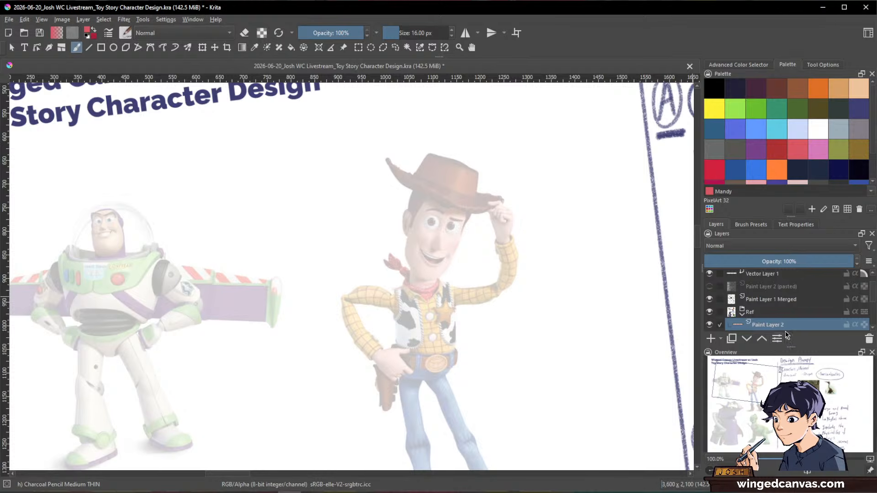
left_click_drag(783, 326, 772, 305)
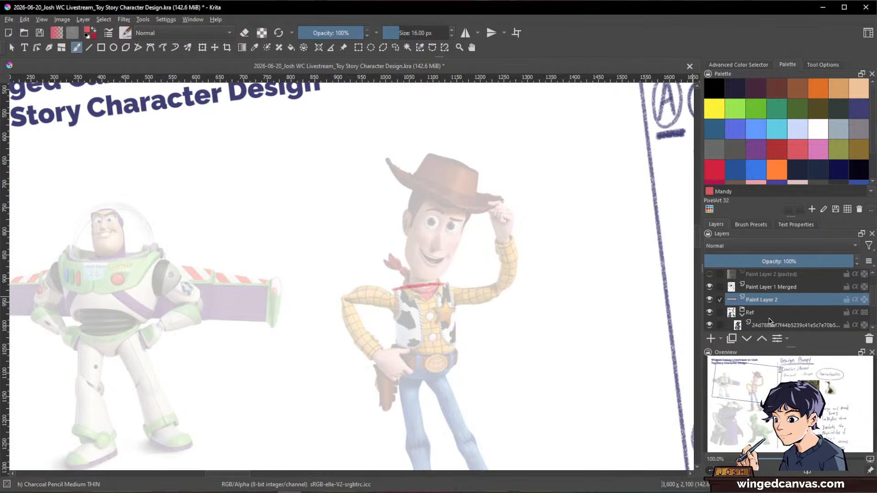
Outline Woody's torso as a simple red box from the shoulders down to the hips
left_click_drag(404, 288, 454, 286)
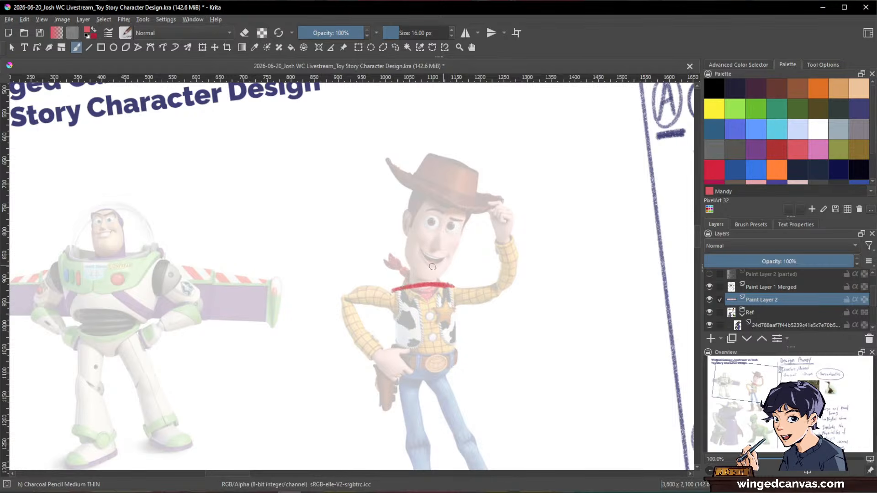
left_click_drag(393, 291, 400, 373)
left_click_drag(394, 314, 402, 379)
left_click_drag(454, 284, 455, 363)
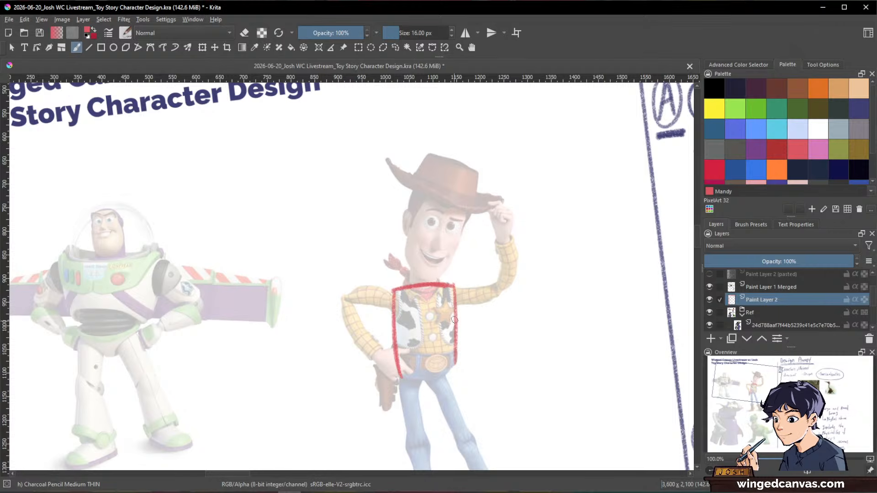
left_click_drag(455, 329, 457, 368)
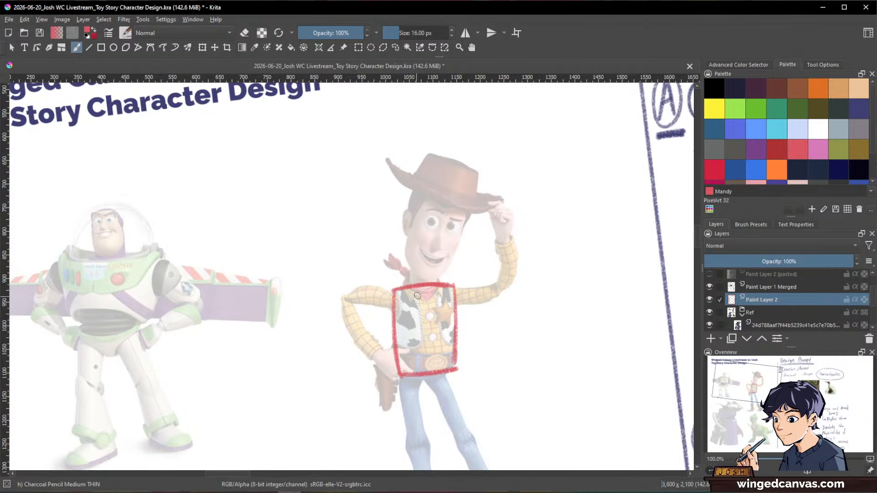
Fill the torso box with red using a brush enlarged to 35.64 px and set the layer's opacity to 68%
left_click(797, 149)
left_click_drag(611, 211, 620, 211)
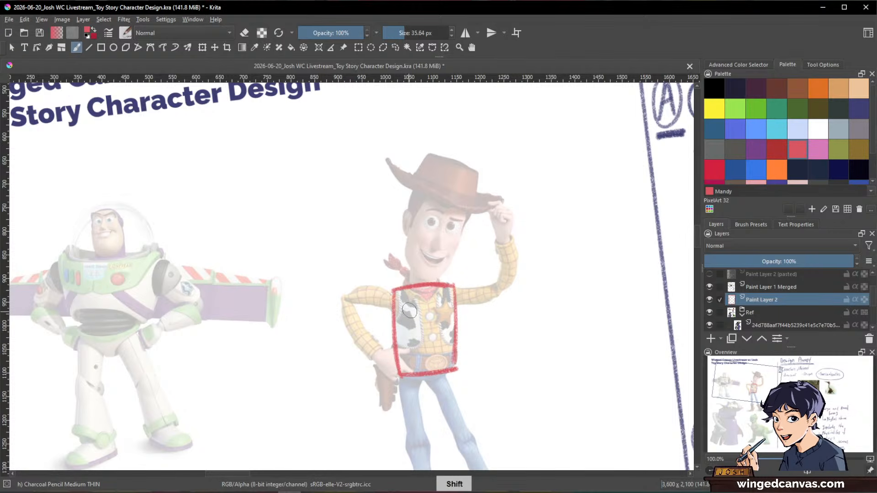
mouse_move(410, 311)
left_mouse_down()
mouse_move(415, 351)
mouse_move(405, 363)
mouse_move(399, 295)
mouse_move(448, 291)
mouse_move(453, 325)
mouse_move(447, 298)
mouse_move(421, 364)
left_mouse_up()
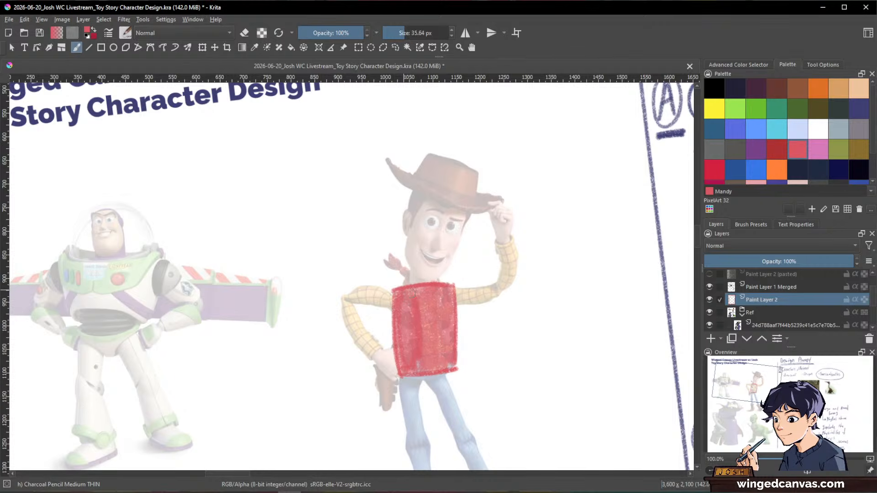
left_click_drag(771, 259, 806, 260)
Block in Woody's head and cowboy hat, including both sides of the brim, as solid red shapes
key("space")
mouse_move(430, 175)
left_mouse_down()
mouse_move(493, 212)
mouse_move(535, 212)
mouse_move(500, 313)
left_mouse_up()
mouse_move(492, 191)
left_mouse_down()
mouse_move(469, 298)
mouse_move(482, 312)
mouse_move(503, 308)
mouse_move(507, 199)
mouse_move(491, 196)
mouse_move(475, 305)
mouse_move(495, 197)
mouse_move(478, 305)
mouse_move(496, 242)
mouse_move(519, 218)
mouse_move(515, 264)
mouse_move(510, 211)
mouse_move(519, 265)
left_mouse_up()
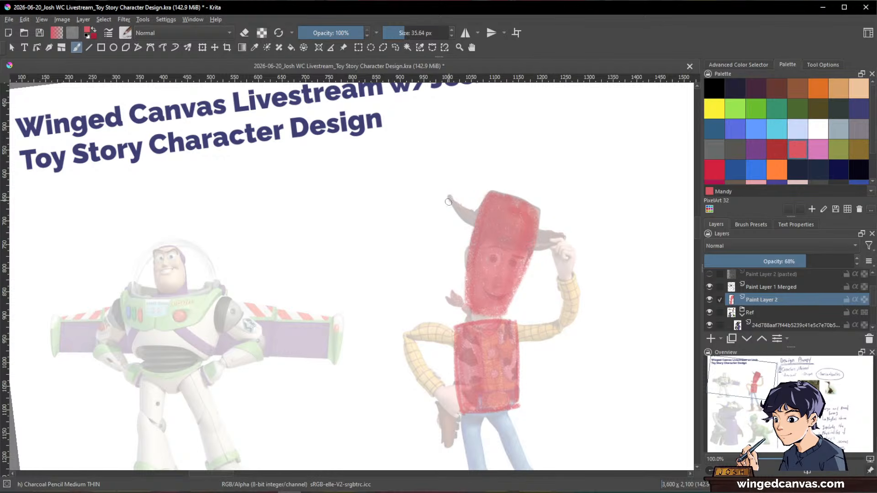
mouse_move(448, 201)
left_mouse_down()
mouse_move(472, 219)
mouse_move(557, 246)
mouse_move(458, 199)
mouse_move(544, 237)
mouse_move(461, 214)
left_mouse_up()
key("space")
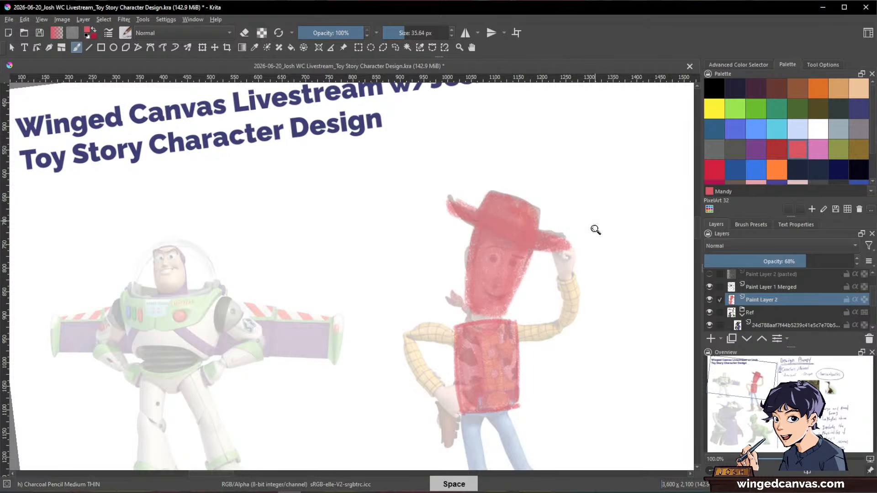
Block in Buzz's domed helmet and his torso below it as two separate solid red shapes
left_click_drag(595, 230, 593, 301)
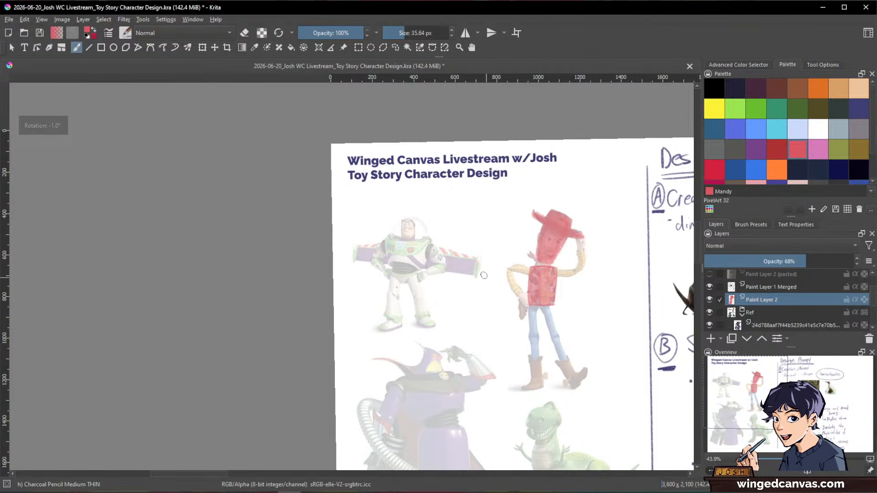
left_click_drag(405, 228, 411, 140)
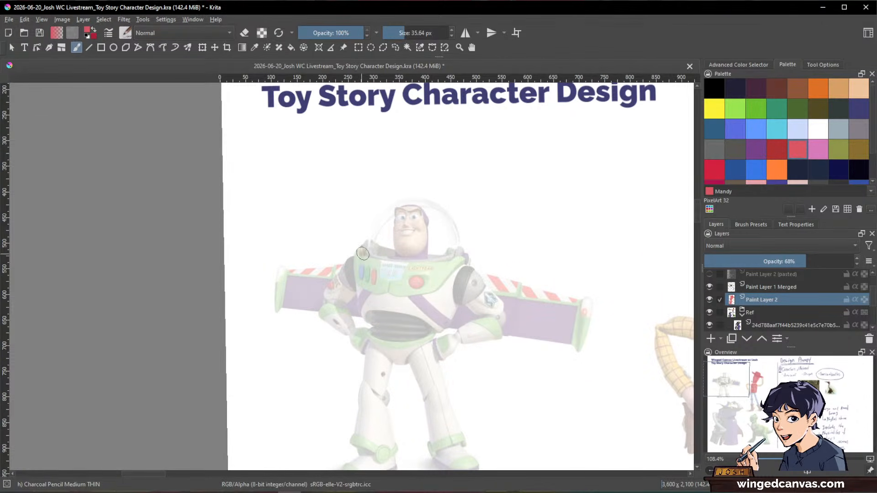
left_click_drag(363, 253, 466, 252)
mouse_move(368, 250)
left_mouse_down()
mouse_move(389, 211)
mouse_move(415, 204)
mouse_move(452, 216)
mouse_move(465, 250)
left_mouse_up()
mouse_move(408, 203)
left_mouse_down()
mouse_move(383, 236)
mouse_move(433, 216)
mouse_move(439, 247)
mouse_move(443, 218)
mouse_move(455, 238)
left_mouse_up()
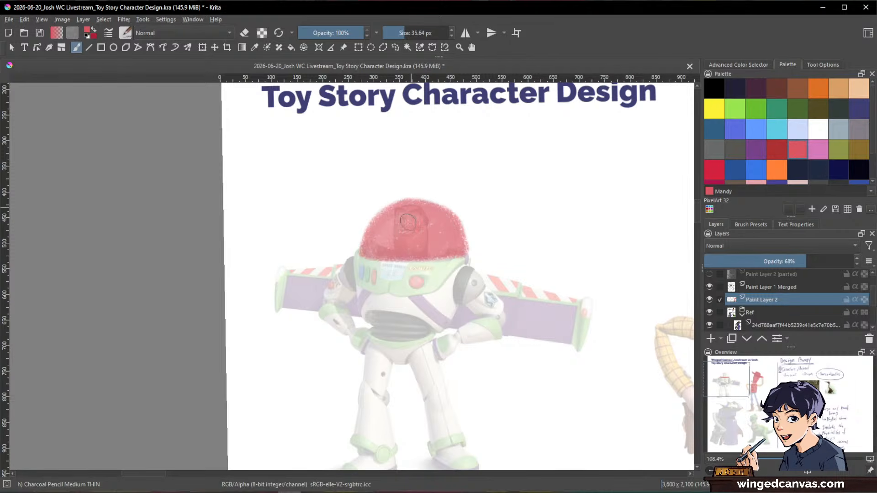
mouse_move(357, 264)
left_mouse_down()
mouse_move(363, 322)
mouse_move(356, 264)
mouse_move(466, 262)
mouse_move(449, 318)
mouse_move(355, 270)
mouse_move(390, 274)
mouse_move(401, 319)
mouse_move(416, 321)
mouse_move(455, 268)
mouse_move(378, 276)
mouse_move(427, 285)
mouse_move(432, 323)
left_mouse_up()
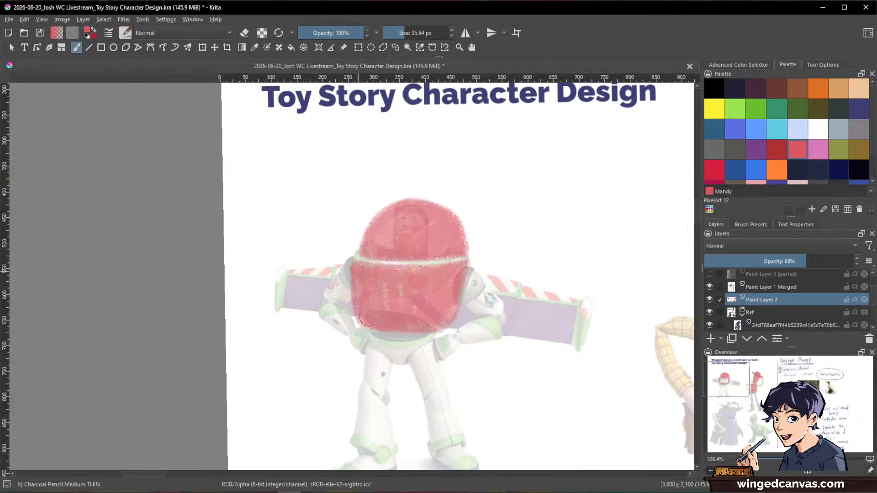
Outline Zurg's upper torso as a block tapering toward the waist and fill it with solid red
key("space")
left_click_drag(601, 296, 475, 279, "ctrl")
left_click_drag(566, 301, 543, 240)
left_click_drag(579, 266, 576, 283, "ctrl")
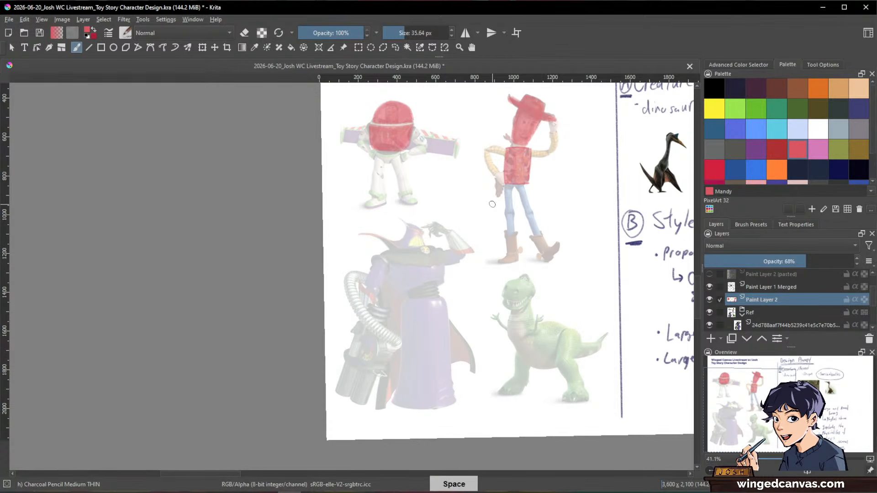
key("space")
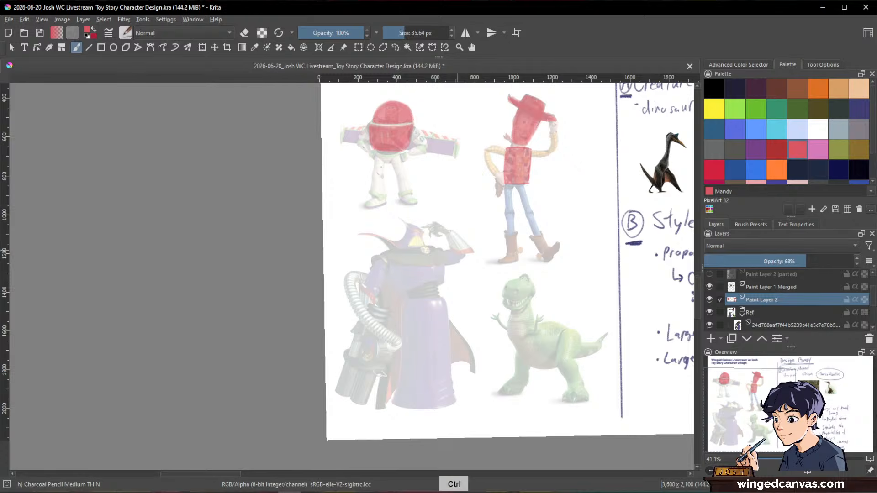
left_click_drag(492, 204, 464, 179, "ctrl")
mouse_move(362, 224)
left_mouse_down()
mouse_move(426, 210)
mouse_move(459, 215)
mouse_move(458, 258)
left_mouse_up()
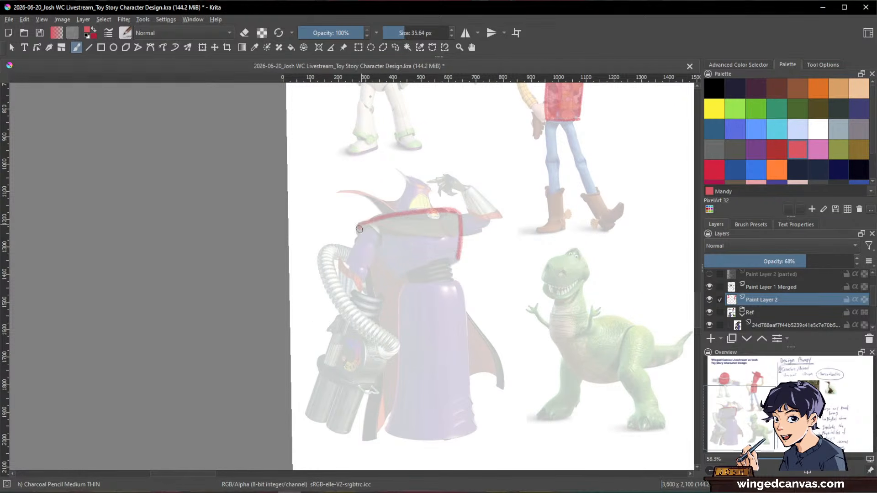
mouse_move(359, 229)
left_mouse_down()
mouse_move(404, 277)
mouse_move(456, 256)
left_mouse_up()
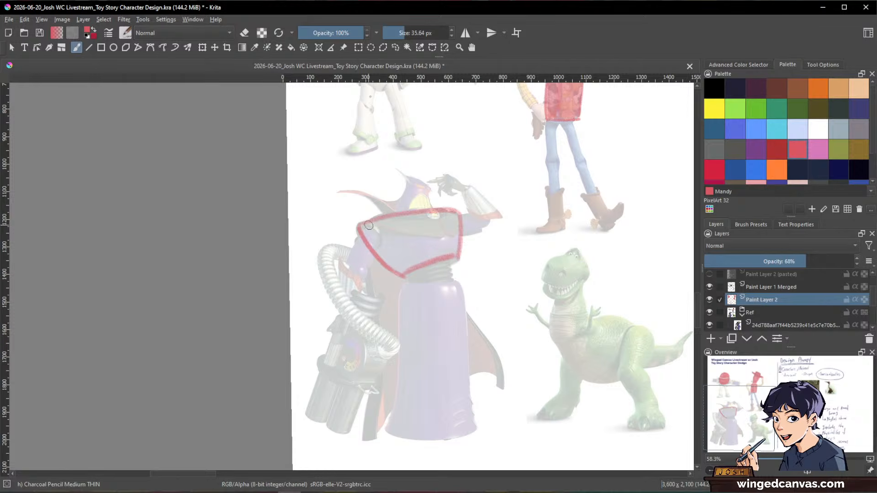
left_click_drag(362, 230, 400, 277)
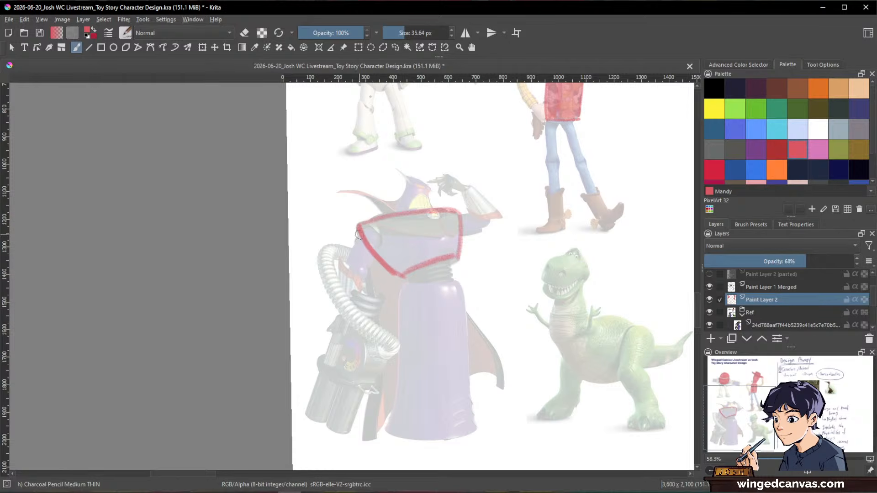
mouse_move(358, 234)
left_mouse_down()
mouse_move(382, 224)
mouse_move(395, 272)
mouse_move(407, 227)
left_mouse_up()
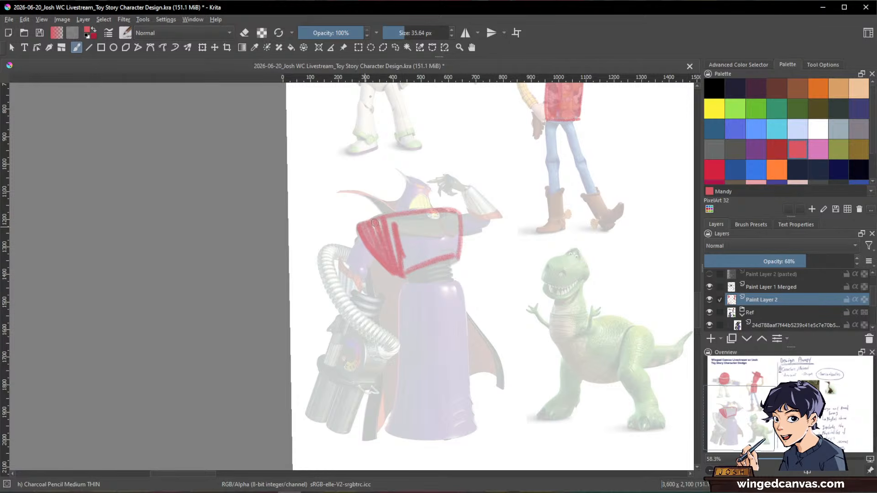
mouse_move(459, 215)
left_mouse_down()
mouse_move(457, 249)
mouse_move(450, 216)
mouse_move(445, 257)
mouse_move(429, 214)
mouse_move(414, 258)
mouse_move(402, 217)
mouse_move(401, 251)
mouse_move(373, 225)
mouse_move(394, 216)
left_mouse_up()
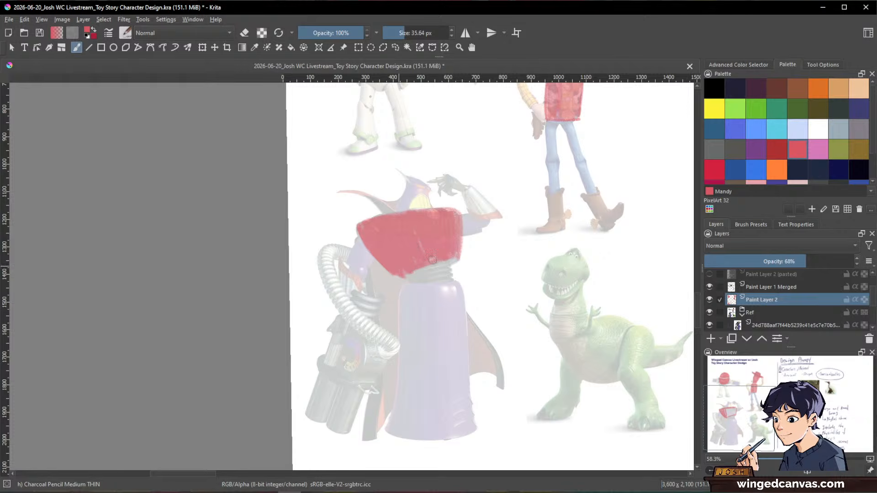
Outline Zurg's long flared skirt in red and fill it using a brush enlarged to 56.66 px
mouse_move(408, 284)
left_mouse_down()
mouse_move(462, 284)
mouse_move(474, 425)
mouse_move(398, 295)
mouse_move(392, 436)
mouse_move(479, 430)
left_mouse_up()
left_click_drag(402, 286, 396, 425)
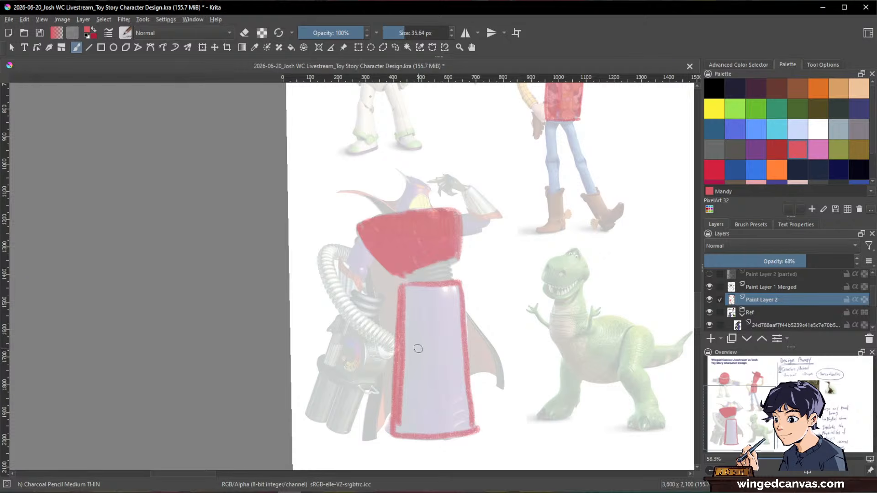
mouse_move(423, 313)
left_mouse_down("shift")
mouse_move(432, 313)
mouse_move(405, 397)
mouse_move(413, 382)
mouse_move(409, 282)
mouse_move(438, 285)
mouse_move(453, 411)
left_mouse_up("shift")
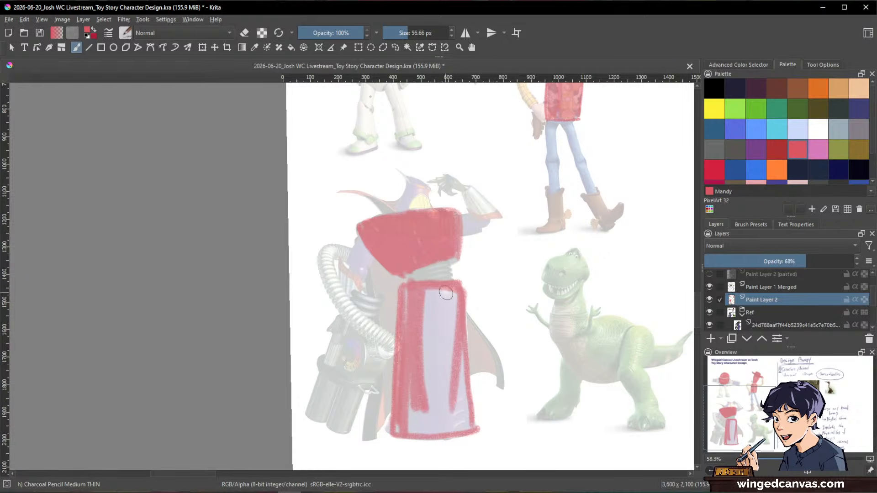
mouse_move(448, 290)
left_mouse_down()
mouse_move(431, 296)
mouse_move(441, 304)
left_mouse_up()
mouse_move(404, 338)
left_mouse_down()
mouse_move(425, 320)
mouse_move(443, 320)
mouse_move(463, 402)
mouse_move(449, 411)
mouse_move(434, 404)
mouse_move(410, 429)
mouse_move(401, 366)
left_mouse_up()
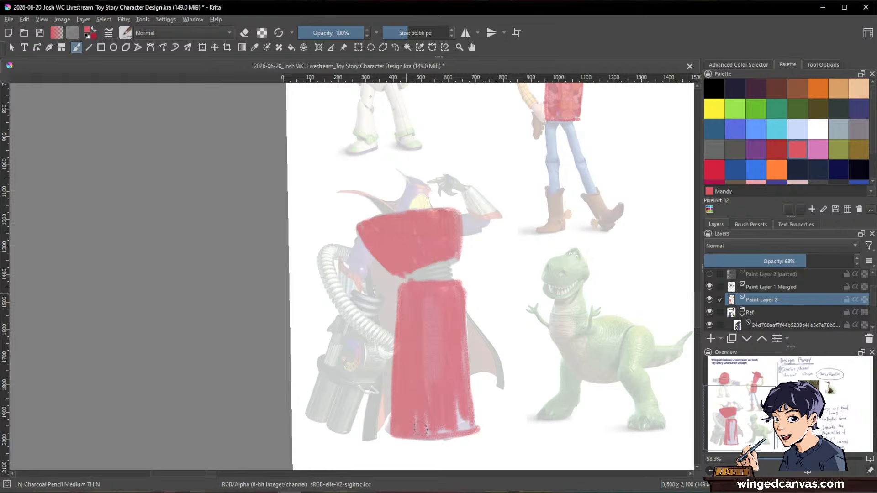
mouse_move(420, 428)
left_mouse_down()
mouse_move(432, 434)
mouse_move(461, 414)
mouse_move(463, 343)
left_mouse_up()
Block in Zurg's head and neck as a small solid red shape above the shoulders
mouse_move(648, 286)
left_mouse_down()
mouse_move(630, 304)
mouse_move(430, 385)
mouse_move(429, 306)
mouse_move(362, 211)
mouse_move(341, 229)
mouse_move(340, 261)
mouse_move(365, 233)
mouse_move(372, 267)
mouse_move(347, 270)
mouse_move(358, 248)
mouse_move(371, 248)
mouse_move(355, 230)
mouse_move(370, 229)
left_mouse_up()
key("e")
key("space")
mouse_move(568, 339)
left_mouse_down()
mouse_move(540, 317)
mouse_move(585, 324)
left_mouse_up()
mouse_move(585, 323)
left_mouse_down("ctrl")
mouse_move(586, 360)
mouse_move(530, 348)
left_mouse_up("ctrl")
left_click_drag(588, 341, 584, 318, "ctrl")
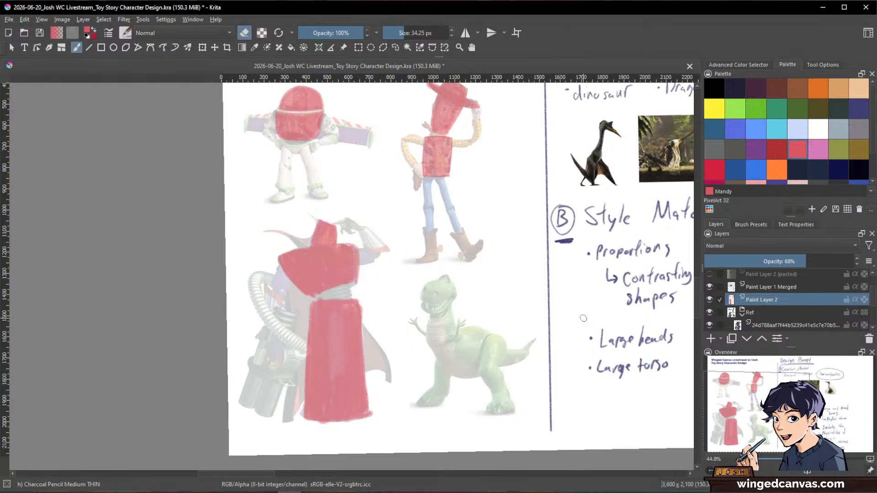
Block in Rex's head as a boxy solid red shape with the 34.25 px brush in paint mode
left_click_drag(479, 294, 429, 266)
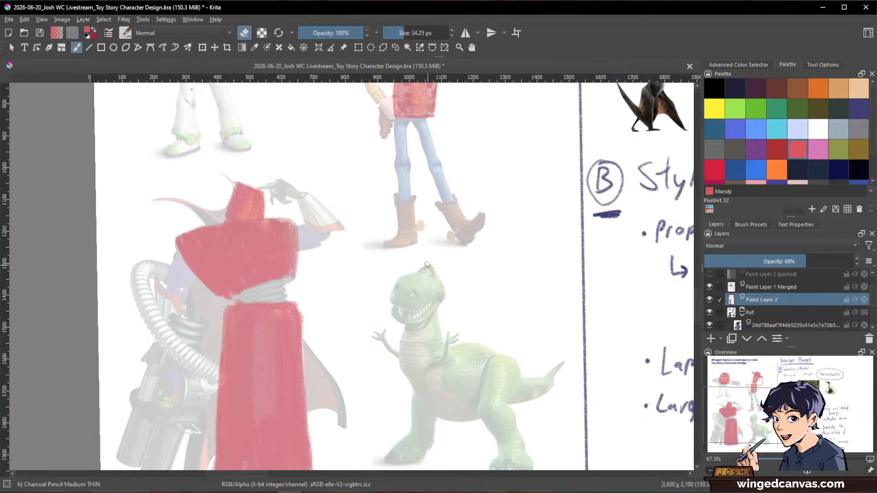
key("e")
mouse_move(430, 266)
left_mouse_down()
mouse_move(395, 281)
mouse_move(395, 322)
left_mouse_up()
mouse_move(427, 267)
left_mouse_down()
mouse_move(439, 307)
mouse_move(399, 322)
mouse_move(442, 321)
left_mouse_up()
mouse_move(399, 281)
left_mouse_down()
mouse_move(412, 297)
mouse_move(436, 320)
mouse_move(432, 269)
mouse_move(395, 276)
mouse_move(394, 319)
mouse_move(425, 287)
left_mouse_up()
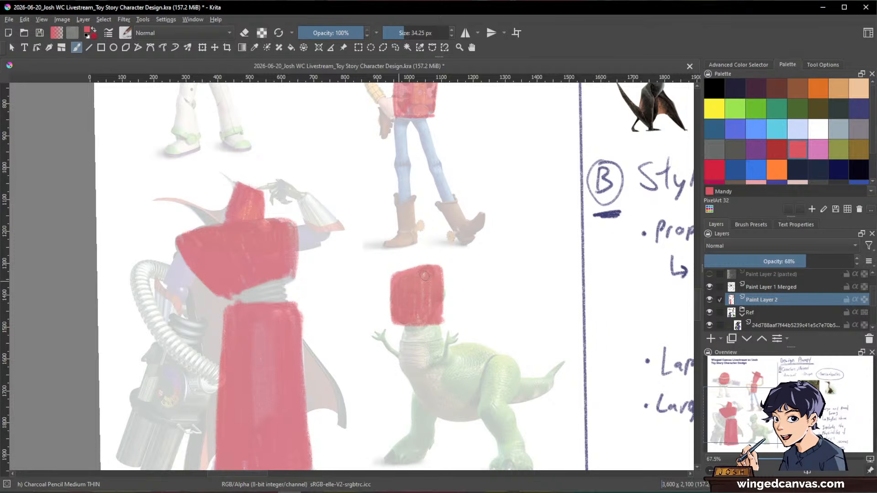
Block in Rex's body as a large red oval with a 60.90 px brush and trim its lower edge with the eraser
mouse_move(466, 345)
left_mouse_down()
mouse_move(455, 301)
mouse_move(426, 299)
mouse_move(399, 338)
mouse_move(463, 374)
mouse_move(482, 305)
mouse_move(404, 327)
mouse_move(450, 315)
mouse_move(440, 336)
mouse_move(422, 340)
mouse_move(439, 329)
mouse_move(472, 338)
mouse_move(478, 329)
mouse_move(462, 341)
left_mouse_up()
key("bracketright")
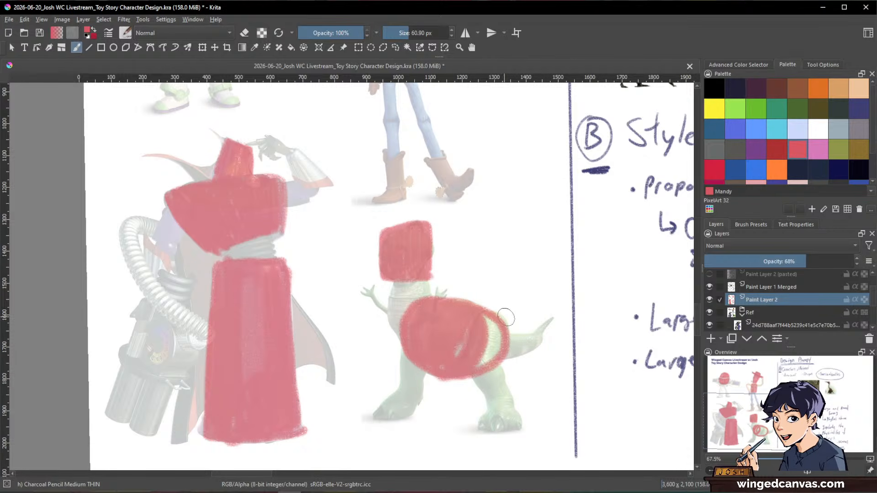
mouse_move(446, 302)
left_mouse_down()
mouse_move(471, 305)
mouse_move(498, 329)
mouse_move(475, 367)
mouse_move(459, 343)
left_mouse_up()
left_click_drag(409, 303, 411, 356)
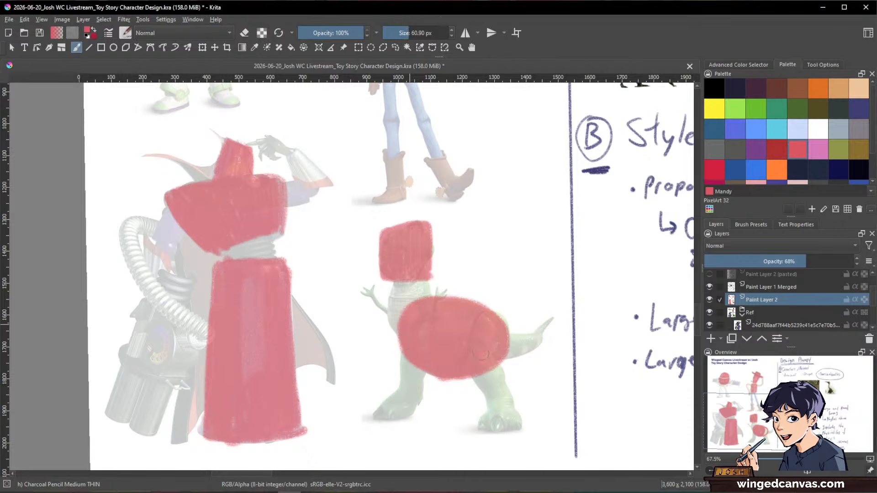
key("e")
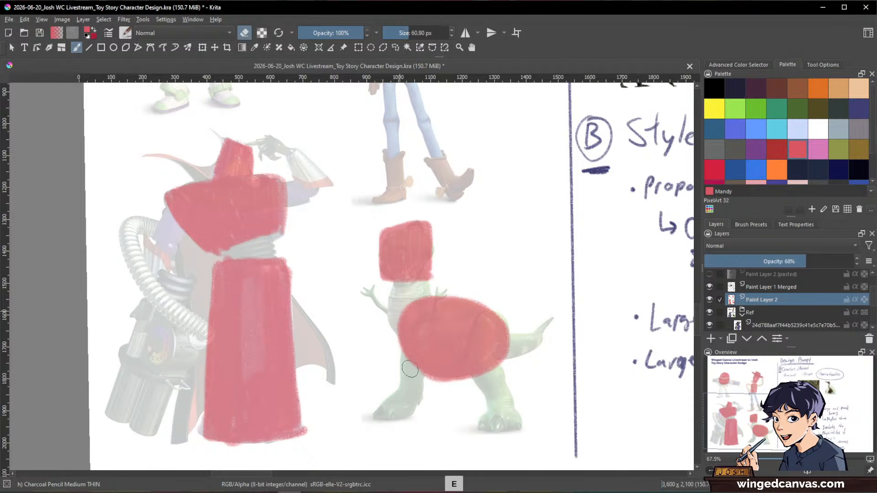
mouse_move(410, 369)
left_mouse_down()
mouse_move(457, 385)
mouse_move(509, 372)
left_mouse_up()
Extend the canvas to the right of the notes with the Crop tool, making it 5192 px wide and 2100 px high
left_click_drag(626, 363, 594, 362)
mouse_move(635, 338)
left_mouse_down()
mouse_move(581, 380)
mouse_move(455, 375)
left_mouse_up()
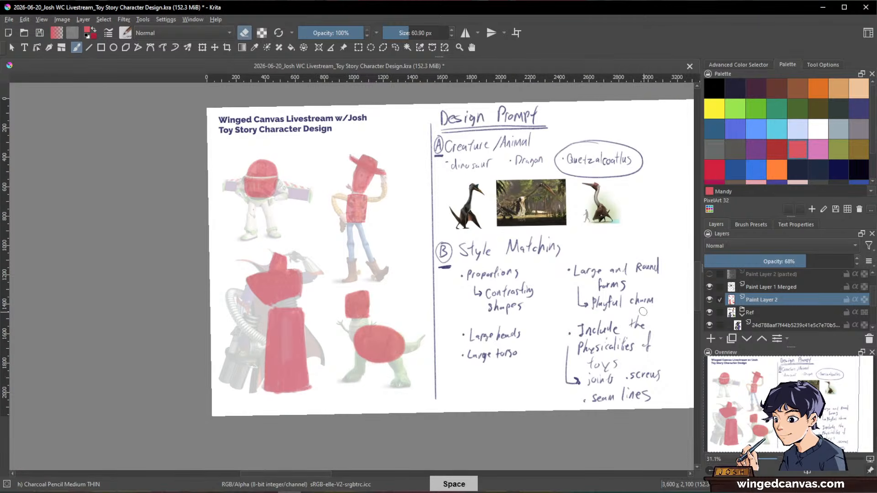
left_click_drag(643, 315, 453, 386)
left_click_drag(518, 357, 632, 346)
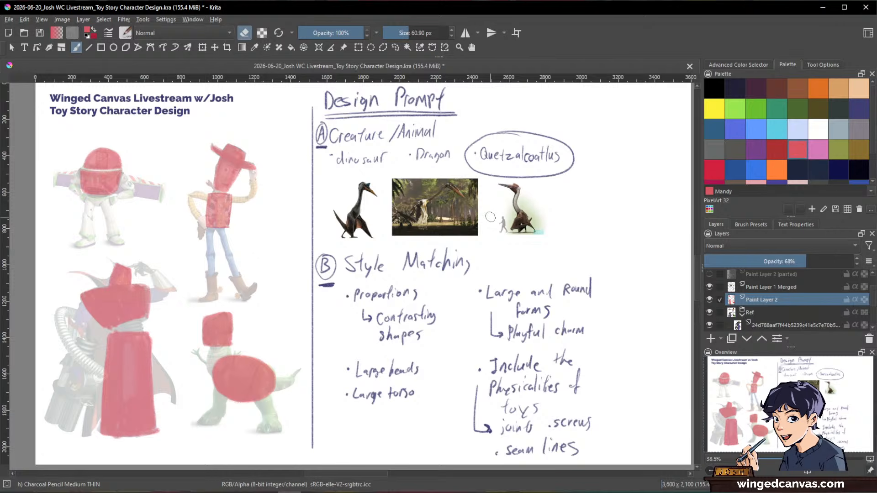
scroll(535, 185, "down", 2)
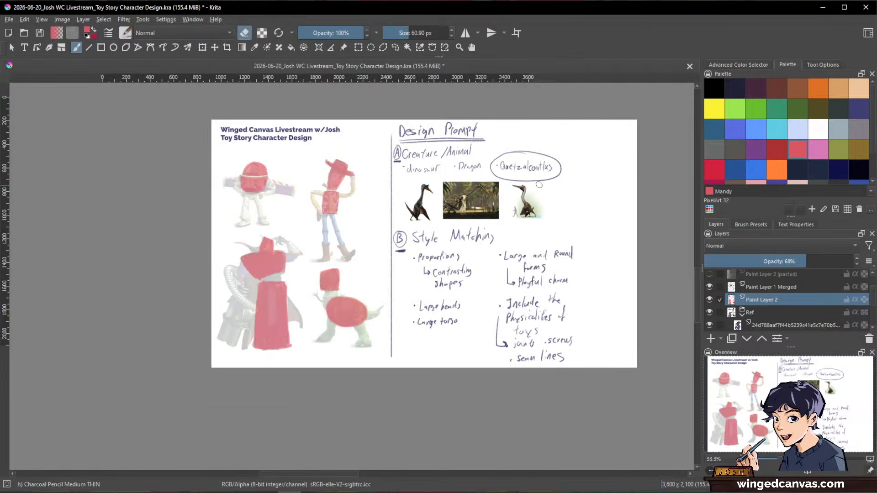
mouse_move(632, 172)
left_mouse_down()
mouse_move(574, 170)
mouse_move(467, 189)
left_mouse_up()
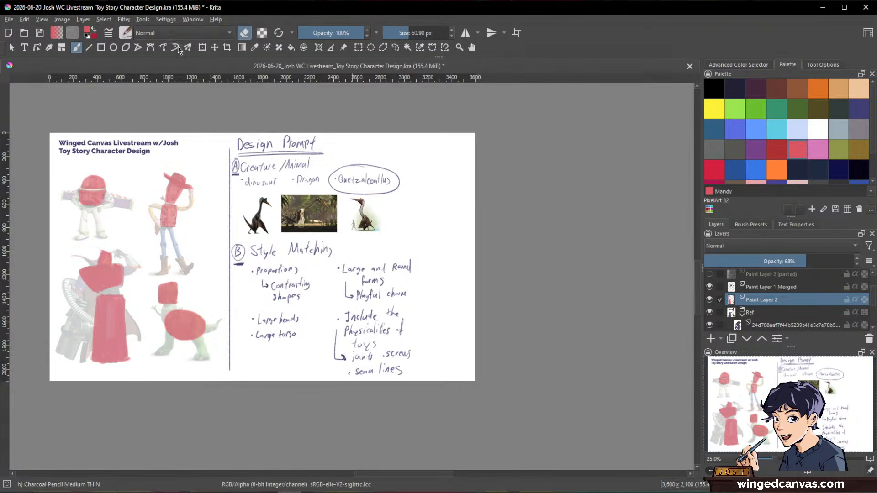
left_click(227, 48)
left_click(429, 201)
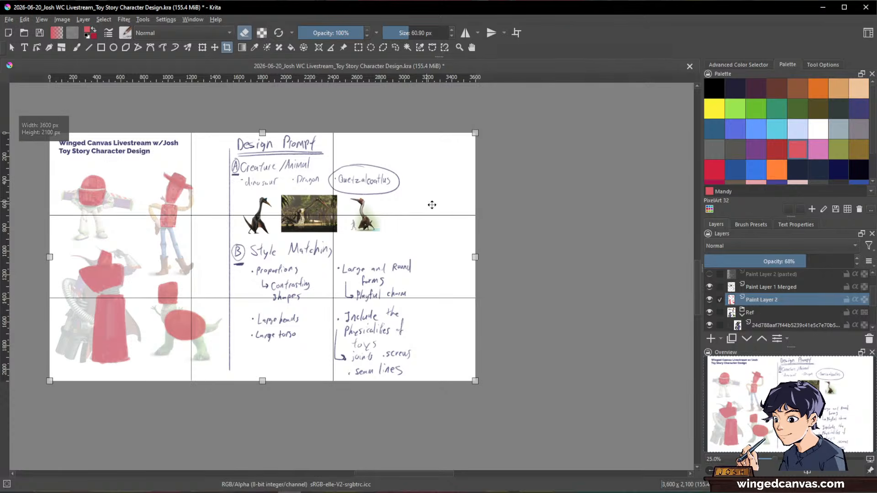
left_click_drag(476, 256, 665, 282)
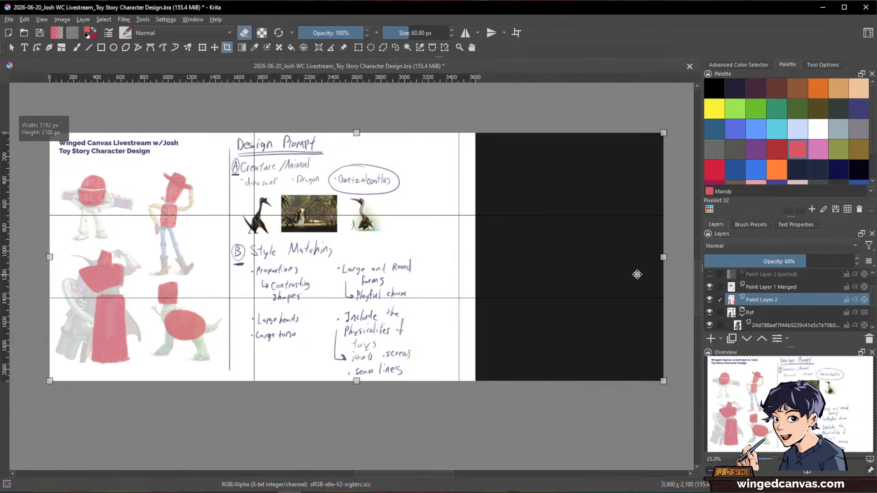
key("Return")
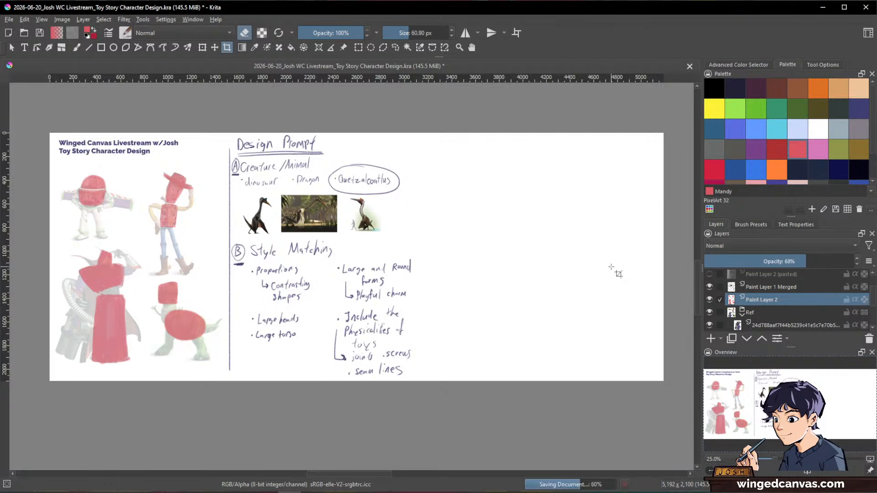
Collapse the Ref group, identify the merged handwriting layer by toggling its visibility, and rename it as Notes
left_click(741, 314)
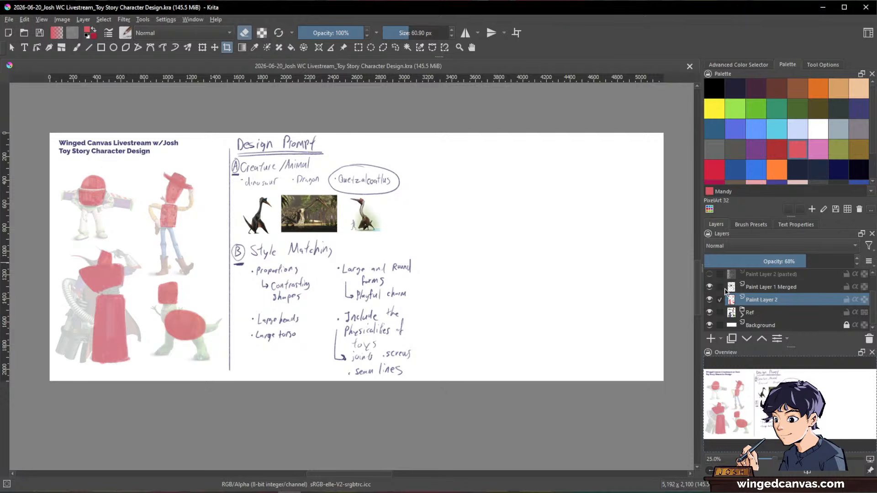
left_click(752, 289)
left_click(710, 288)
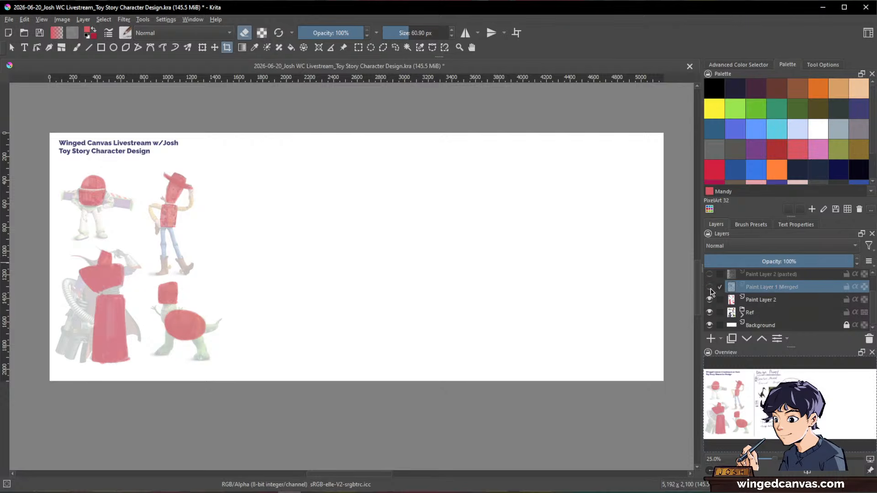
left_click(710, 287)
double_click(755, 289)
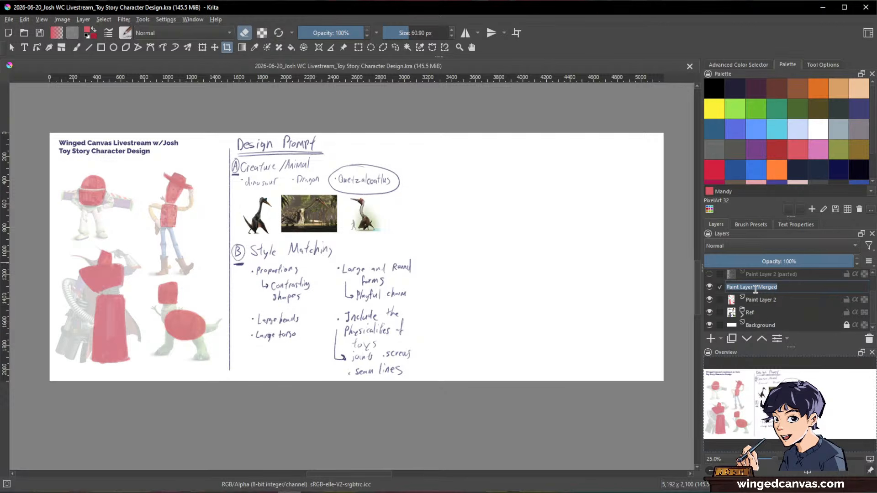
type("Notes")
key("Return")
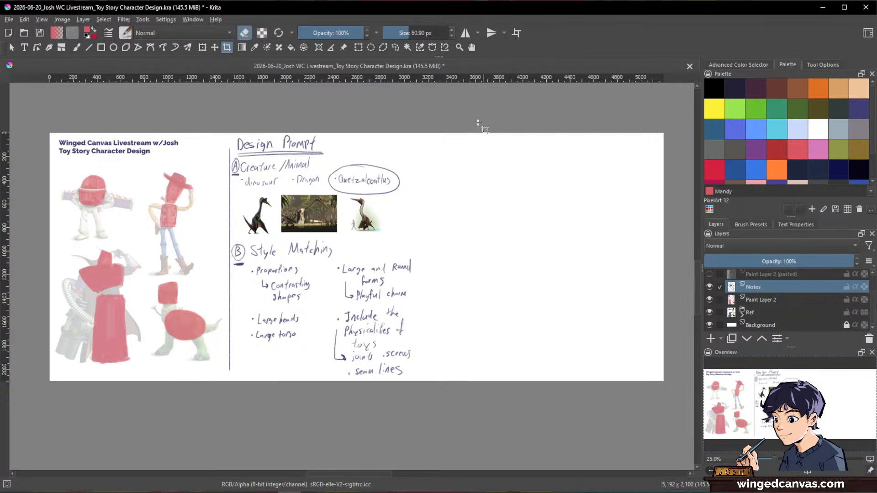
Switch the canvas ruler units to inches
right_click(392, 81)
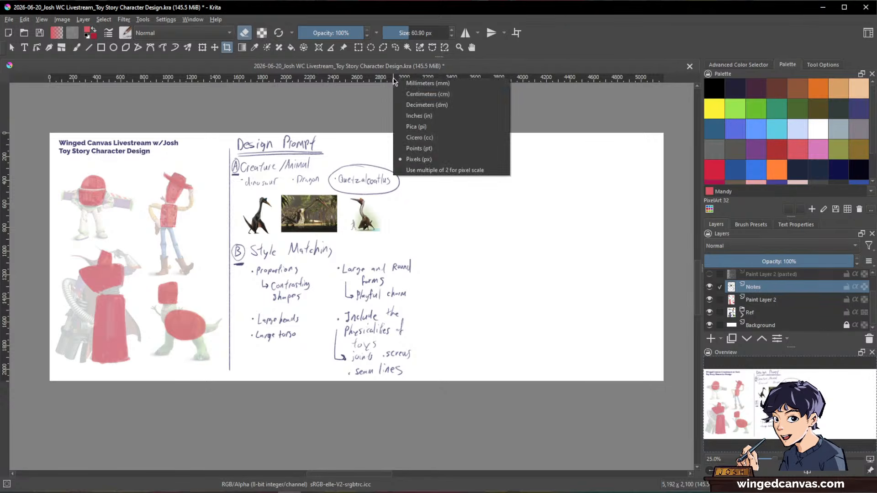
left_click(423, 119)
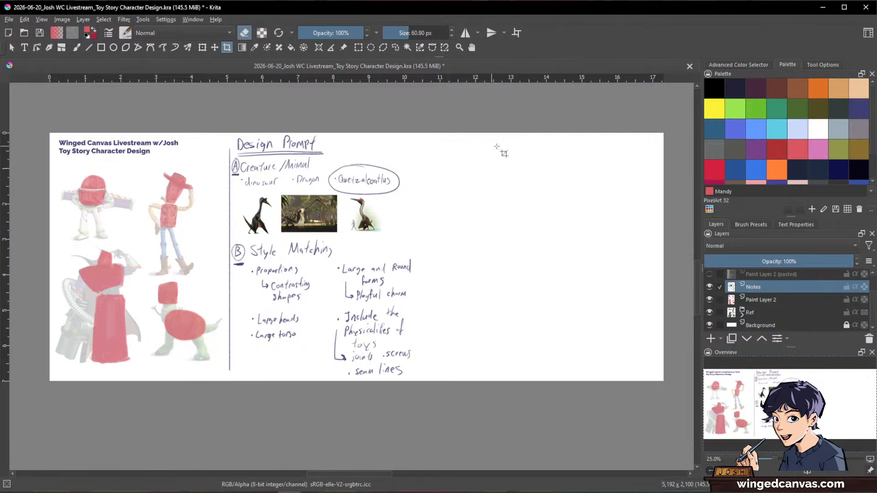
Draw a vertical divider just beside the design notes with the Line tool, replacing the red attempt with one in Deep koamaru
left_click(90, 48)
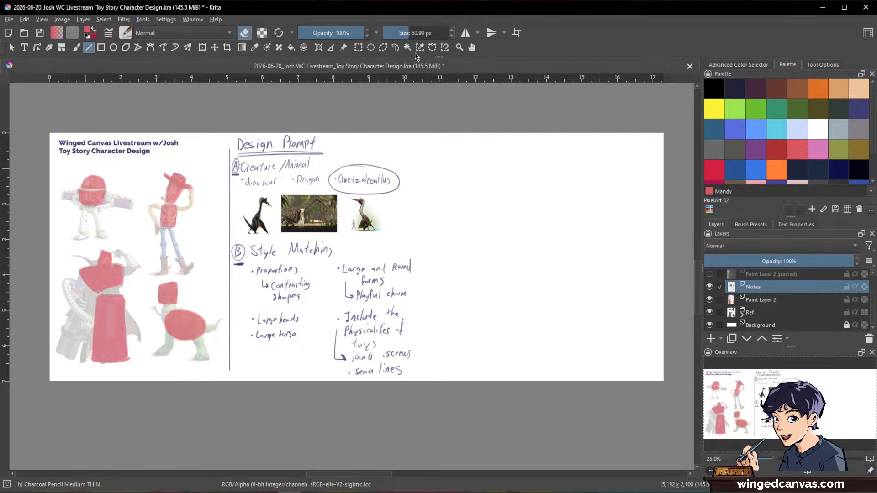
key("e")
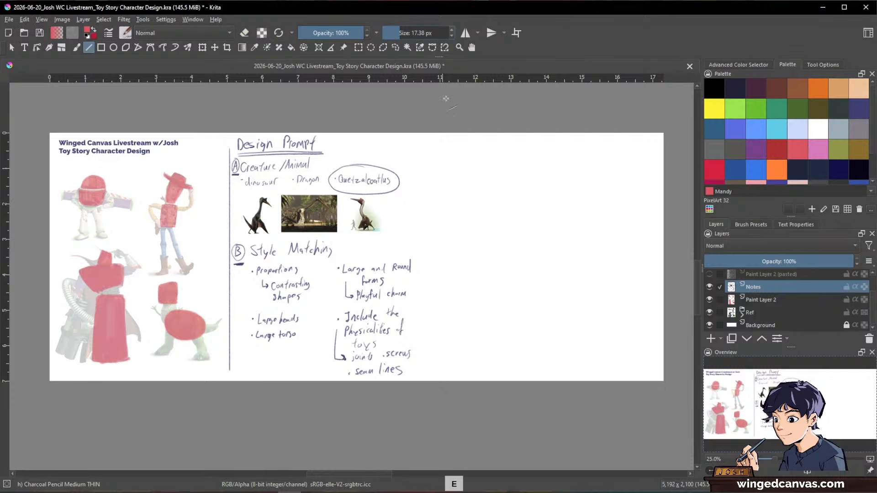
left_click_drag(427, 139, 416, 365)
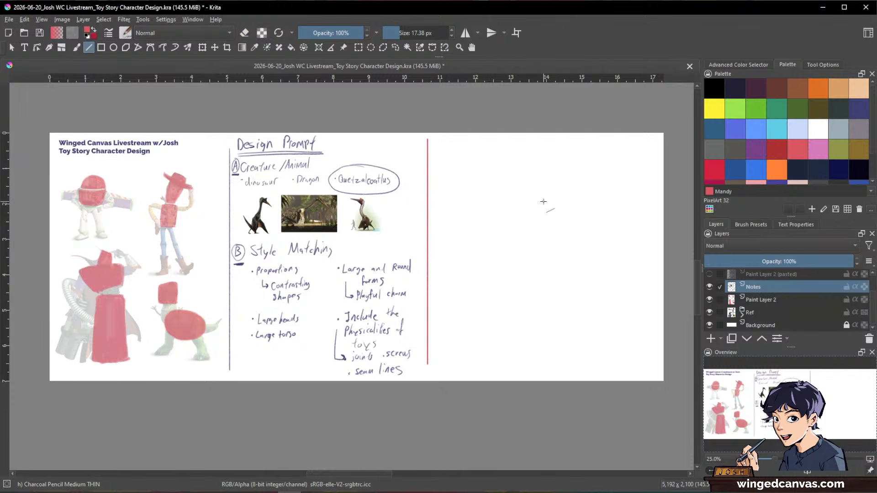
key("ctrl+z")
left_click(859, 109)
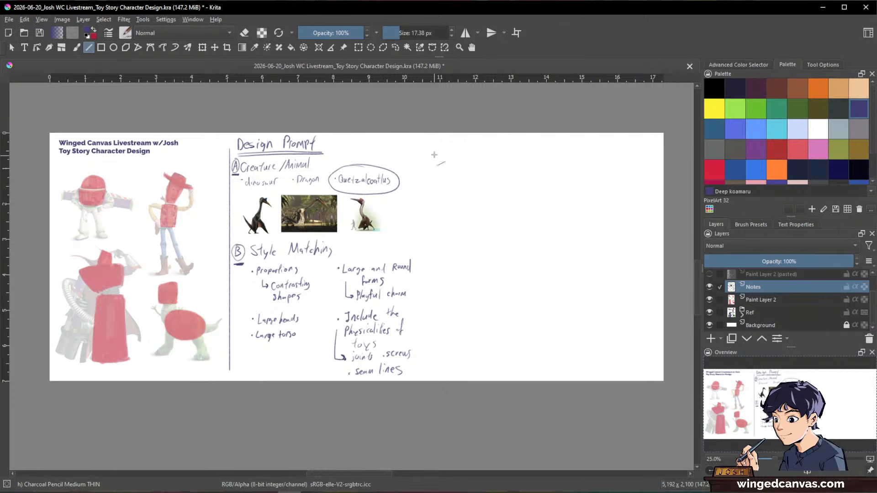
left_click_drag(424, 150, 421, 375)
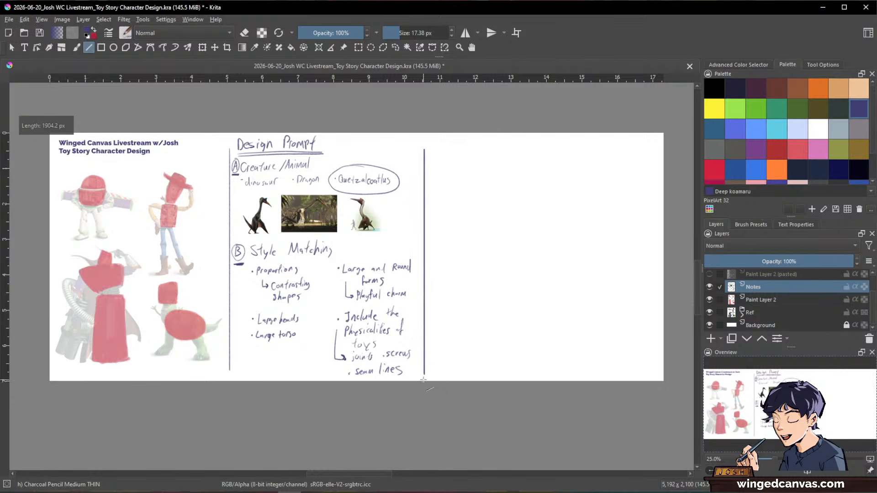
Add a new paint layer above Notes and ready the brush for sketching in the blank area beyond the divider
key("b")
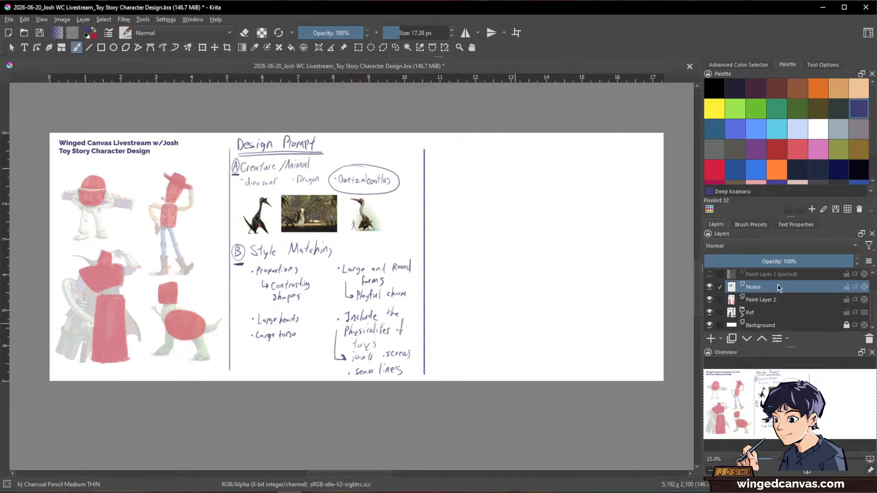
left_click(710, 338)
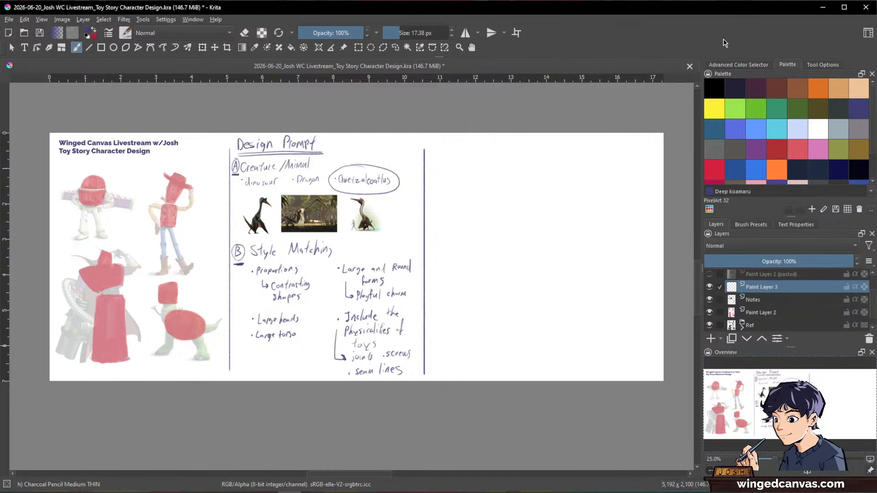
left_click_drag(588, 277, 593, 251)
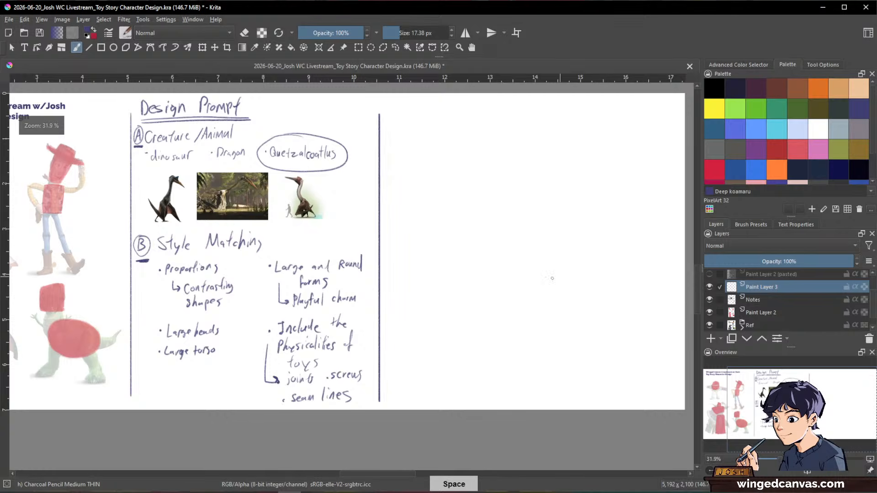
left_click_drag(475, 247, 554, 257)
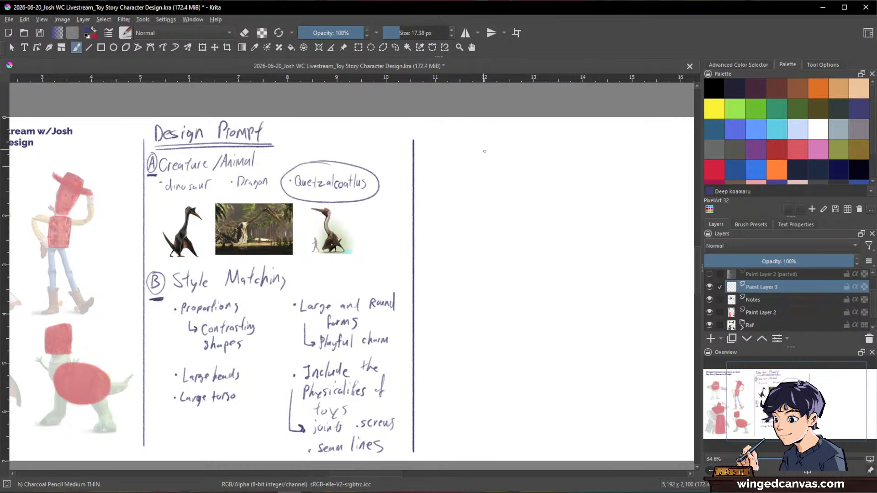
Sketch the creature's large upward-pointing beak and head outline in Mandy red with a 23.90 px charcoal pencil
left_click_drag(476, 155, 505, 238)
mouse_move(486, 165)
left_mouse_down("shift")
mouse_move(502, 231)
mouse_move(475, 157)
mouse_move(525, 192)
mouse_move(537, 185)
left_mouse_up("shift")
left_click(799, 157)
mouse_move(544, 201)
left_mouse_down()
mouse_move(542, 236)
mouse_move(488, 147)
mouse_move(475, 149)
mouse_move(505, 248)
mouse_move(499, 237)
mouse_move(521, 253)
left_mouse_up()
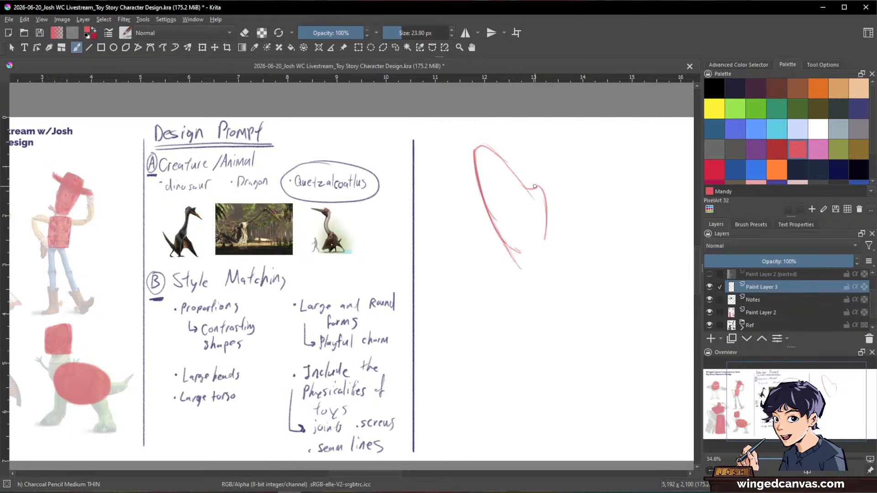
left_click_drag(545, 191, 537, 253)
Sketch both sides of the long neck below the head and erase the stray line at the head's base
mouse_move(597, 239)
left_mouse_down()
mouse_move(609, 253)
mouse_move(586, 277)
left_mouse_up()
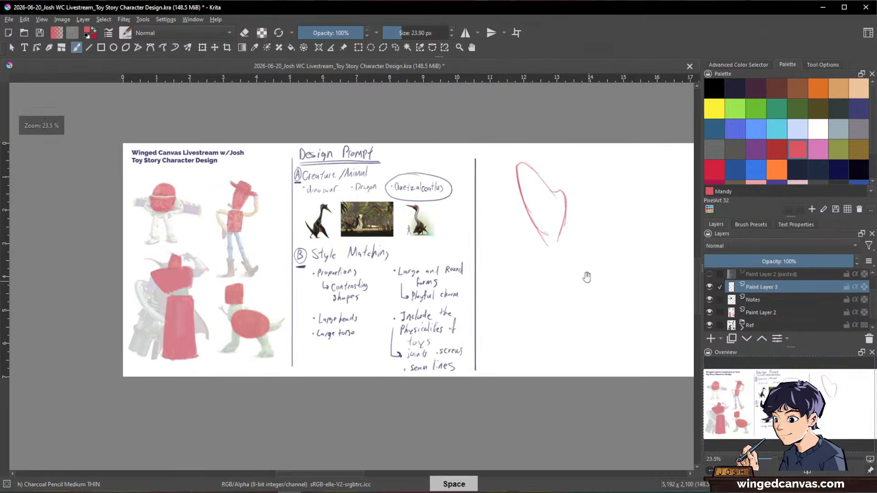
mouse_move(546, 246)
left_mouse_down()
mouse_move(556, 300)
mouse_move(560, 263)
left_mouse_up()
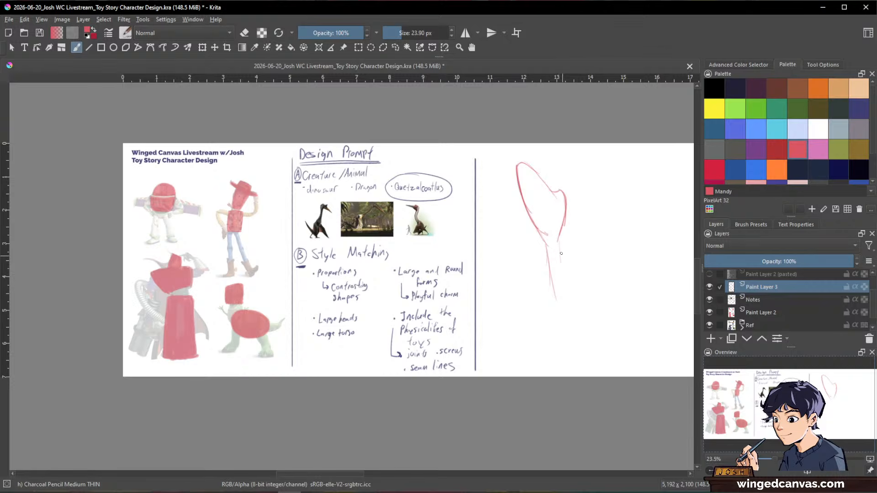
left_click_drag(437, 235, 510, 171)
left_click_drag(625, 346, 417, 294)
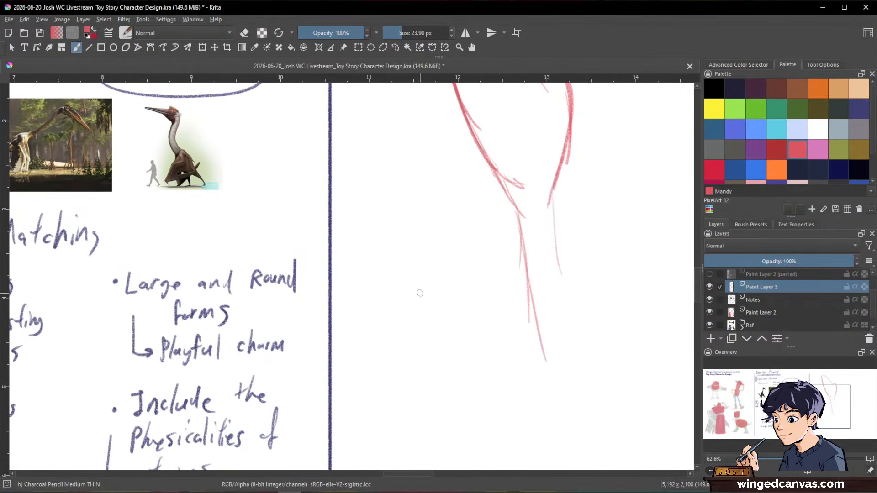
left_click_drag(616, 277, 614, 305)
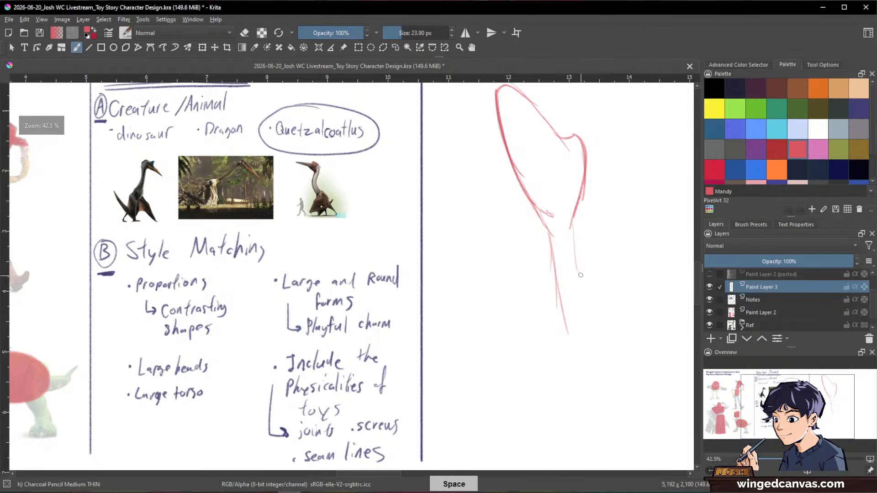
left_click_drag(572, 224, 581, 293)
left_click_drag(572, 228, 626, 272)
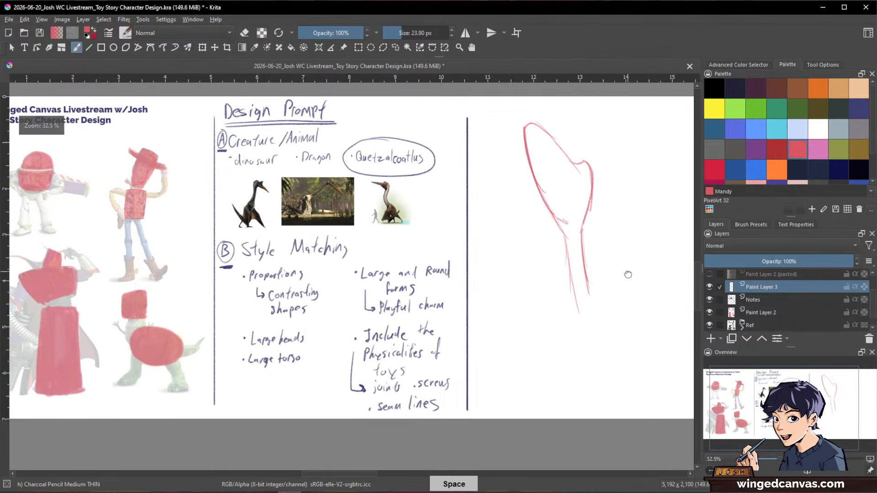
key("slash")
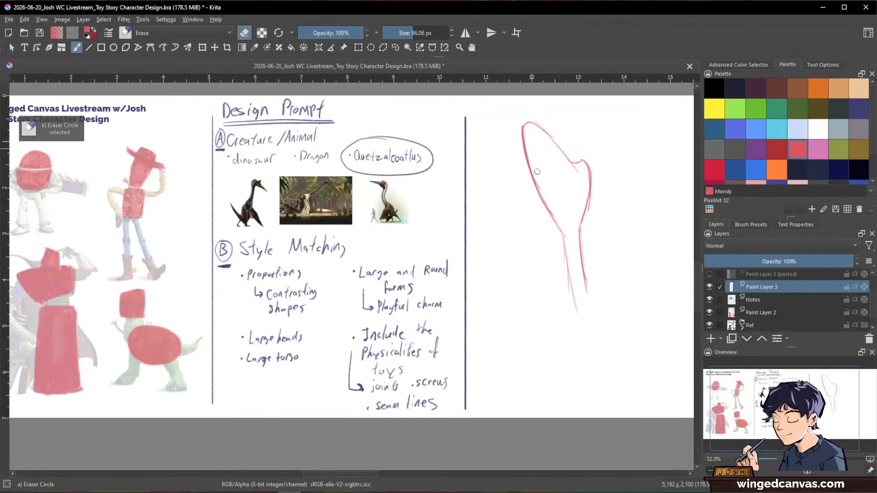
mouse_move(600, 300)
left_mouse_down()
mouse_move(586, 285)
mouse_move(538, 351)
left_mouse_up()
Sketch the torso with its rounded back below the neck, plus the first lines of the front limbs
key("slash")
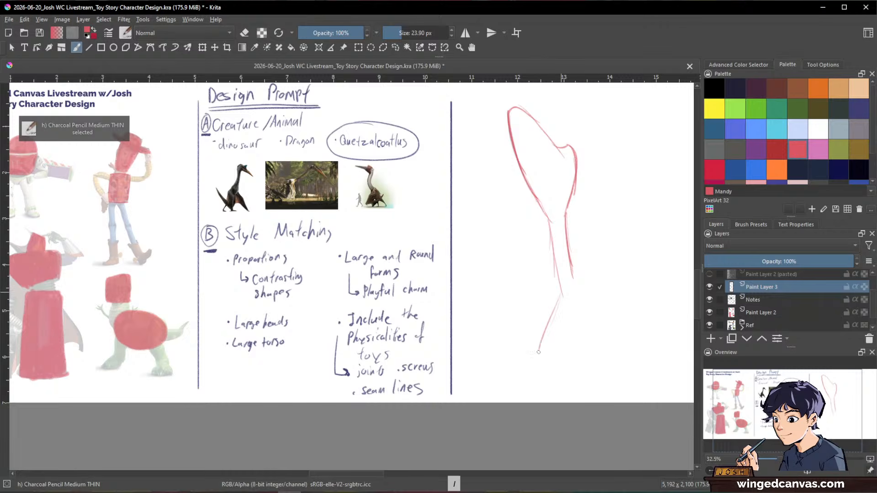
left_click_drag(559, 298, 547, 357)
mouse_move(573, 276)
left_mouse_down()
mouse_move(614, 332)
mouse_move(583, 374)
mouse_move(605, 357)
left_mouse_up()
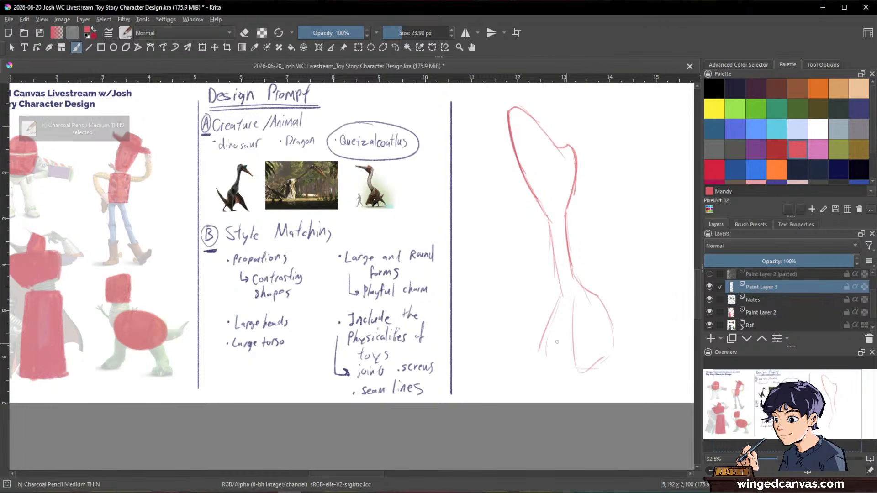
mouse_move(560, 298)
left_mouse_down()
mouse_move(543, 353)
mouse_move(554, 359)
left_mouse_up()
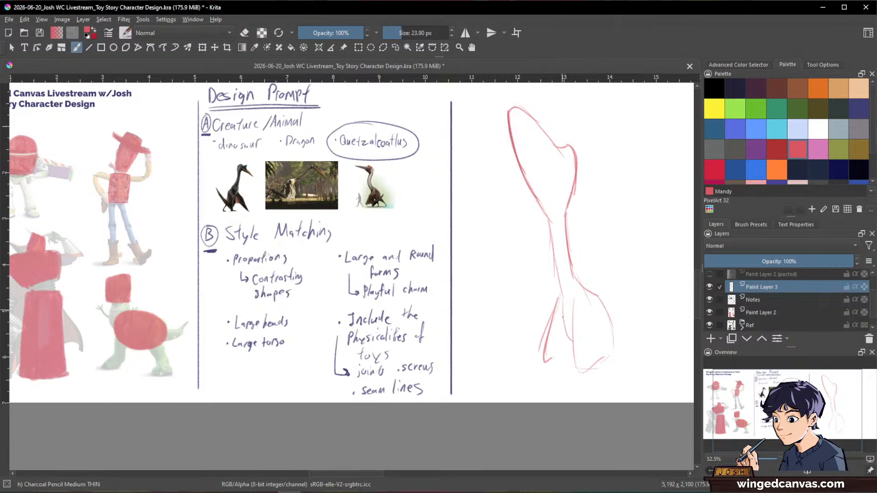
left_click_drag(595, 312, 584, 344)
Check the Quetzalcoatlus reference images, then sketch the pointed folded wing and the small feet around the torso
left_click_drag(369, 208, 485, 120)
left_click_drag(462, 202, 595, 276)
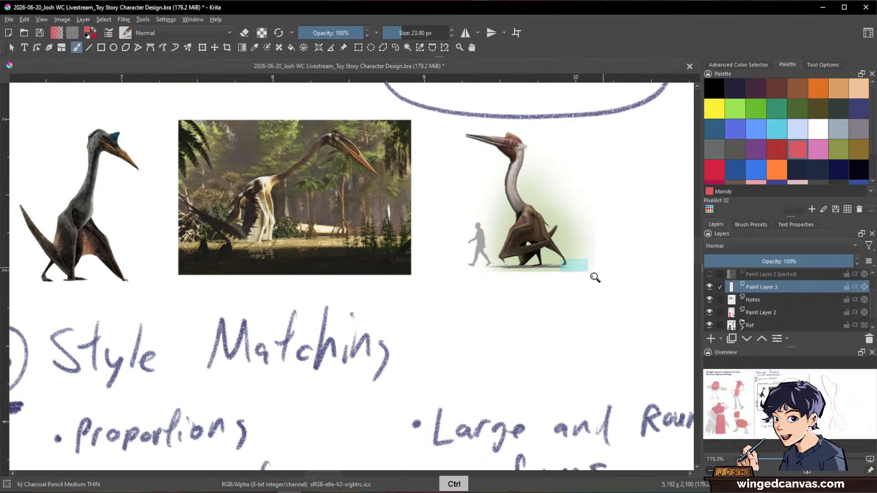
mouse_move(631, 336)
left_mouse_down()
mouse_move(598, 358)
mouse_move(495, 328)
mouse_move(589, 398)
mouse_move(286, 319)
mouse_move(564, 367)
mouse_move(540, 339)
mouse_move(557, 373)
mouse_move(546, 383)
left_mouse_up()
mouse_move(593, 335)
left_mouse_down()
mouse_move(563, 365)
mouse_move(548, 423)
mouse_move(522, 432)
left_mouse_up()
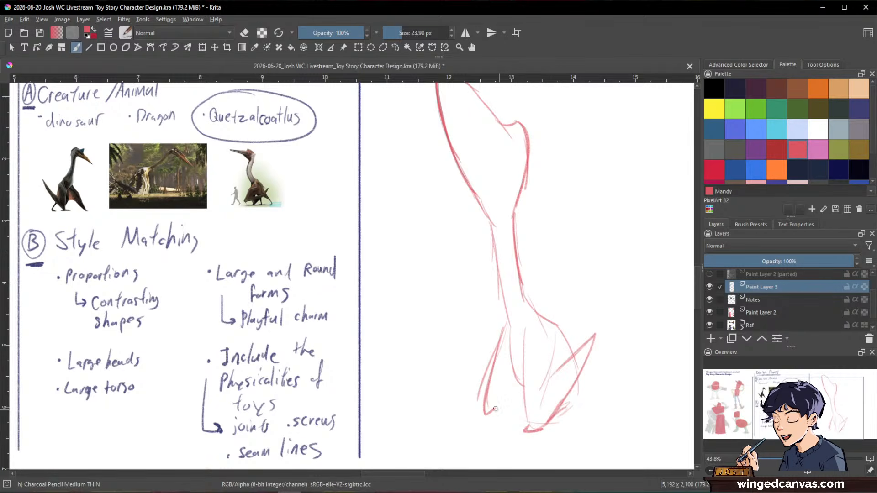
left_click_drag(486, 402, 486, 414)
left_click_drag(508, 327, 514, 388)
key("space")
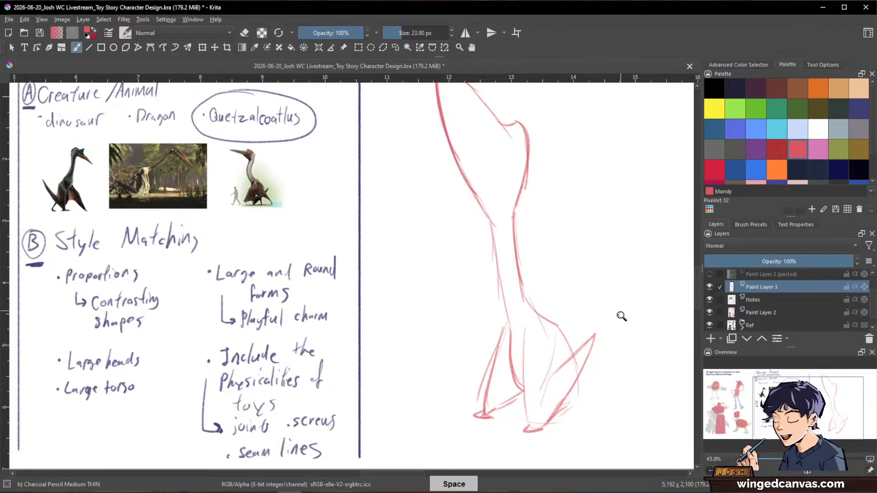
Study the Quetzalcoatlus reference again and sketch the jaw line and the beak's base inside the head outline
left_click_drag(621, 316, 637, 332)
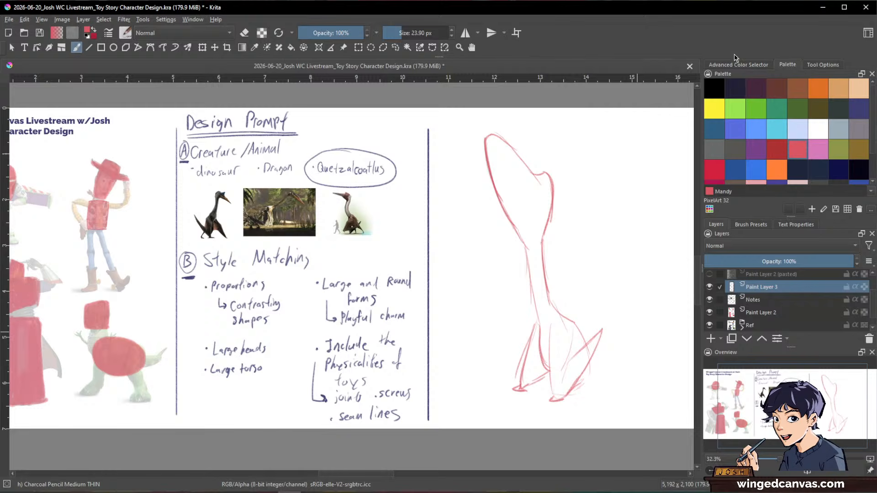
left_click_drag(363, 210, 405, 144)
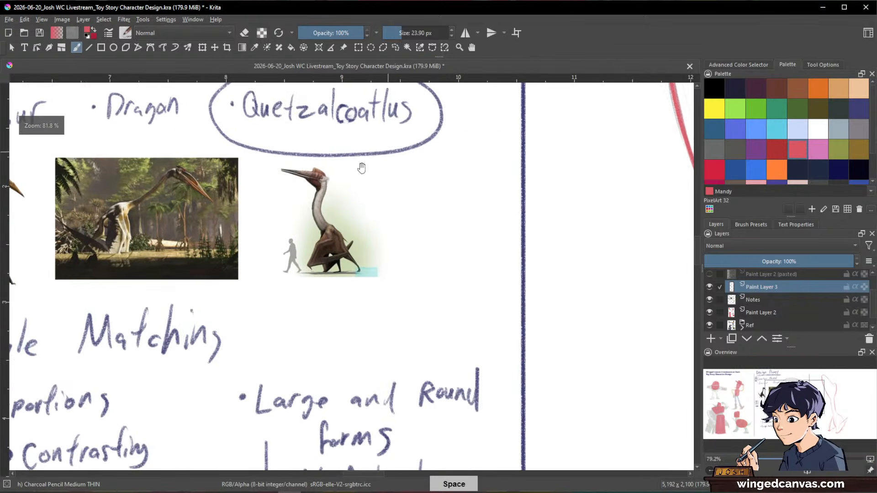
left_click_drag(337, 250, 505, 293)
left_click_drag(584, 344, 196, 361)
left_click_drag(614, 264, 612, 301)
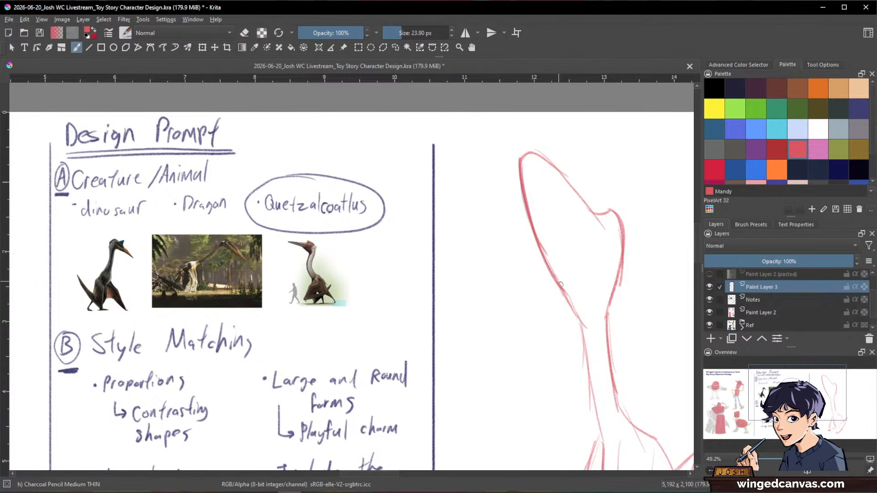
left_click_drag(601, 274, 588, 314)
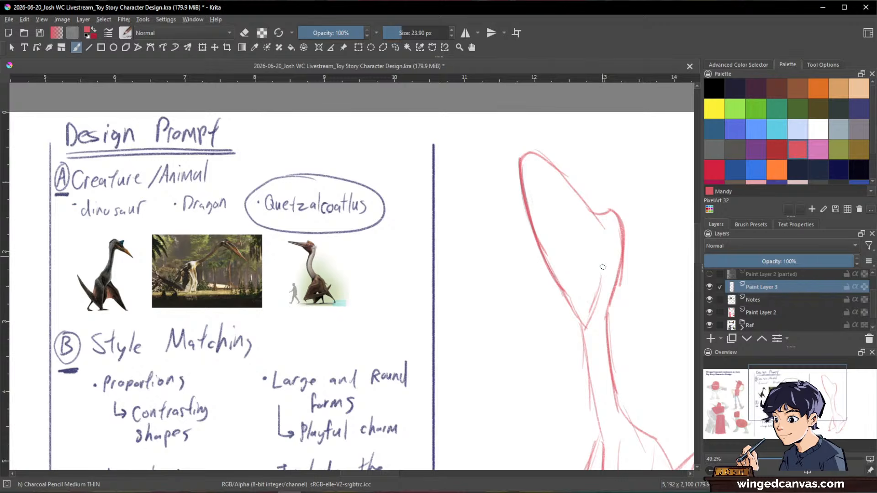
left_click_drag(592, 213, 609, 261)
left_click_drag(609, 261, 598, 263)
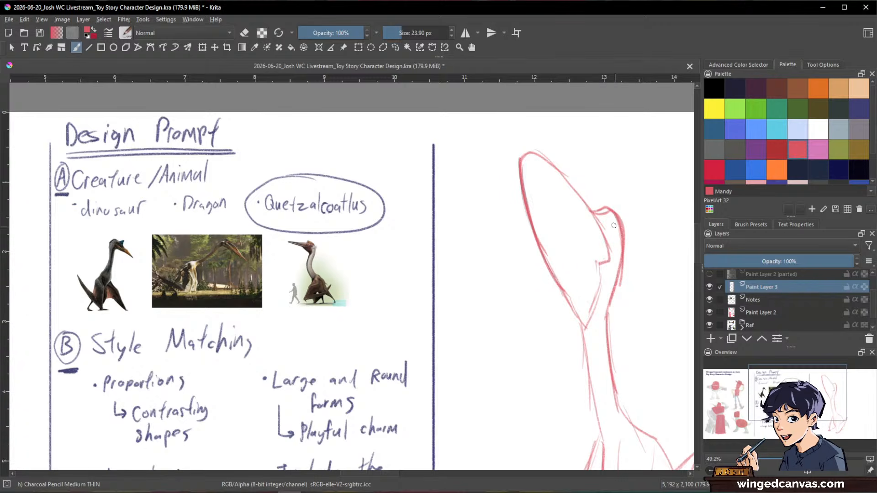
Draw an oval eye with a dark pupil at the head's brow and add the dividing line along the beak
mouse_move(606, 215)
left_mouse_down()
mouse_move(606, 243)
mouse_move(616, 218)
mouse_move(605, 242)
mouse_move(606, 209)
mouse_move(611, 236)
left_mouse_up()
key("space")
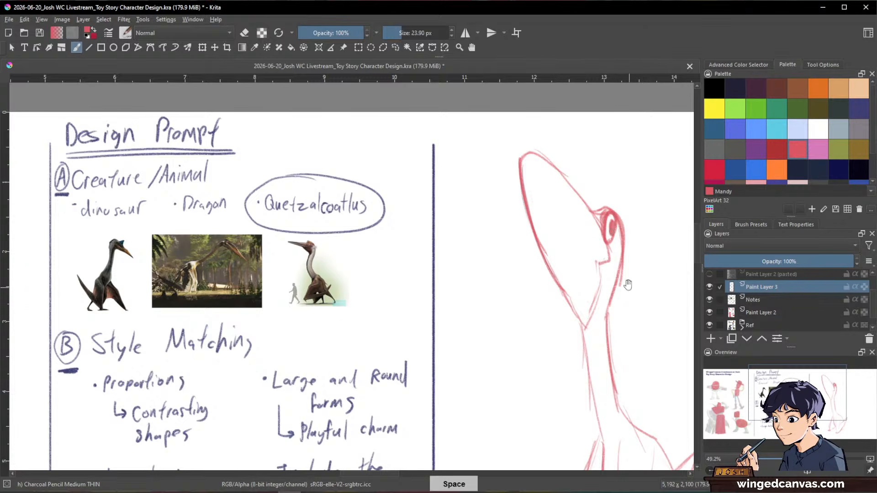
left_click_drag(628, 285, 610, 267)
left_click_drag(521, 150, 561, 226)
left_click_drag(539, 188, 579, 247)
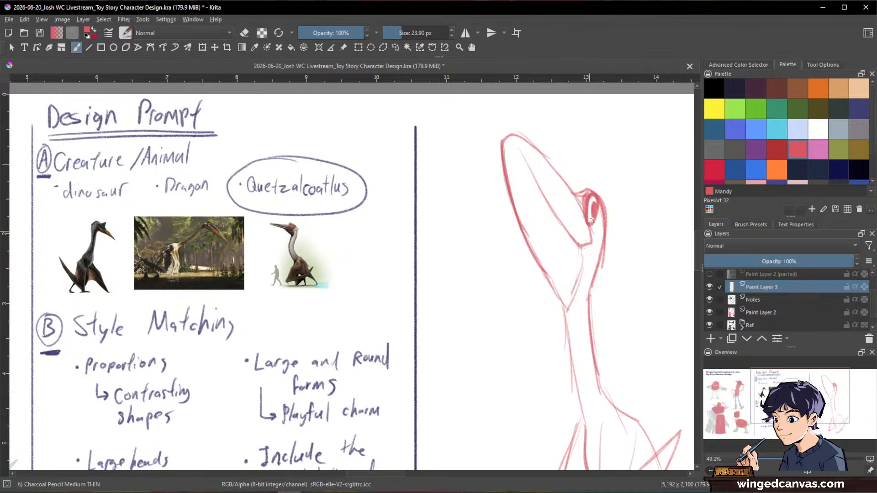
Add an angular corner at the back of the head and erase the overlapping line where it meets the neck
mouse_move(628, 226)
left_mouse_down()
mouse_move(601, 324)
mouse_move(647, 345)
mouse_move(595, 286)
mouse_move(599, 203)
mouse_move(636, 149)
left_mouse_up()
mouse_move(563, 222)
left_mouse_down()
mouse_move(567, 252)
mouse_move(553, 273)
left_mouse_up()
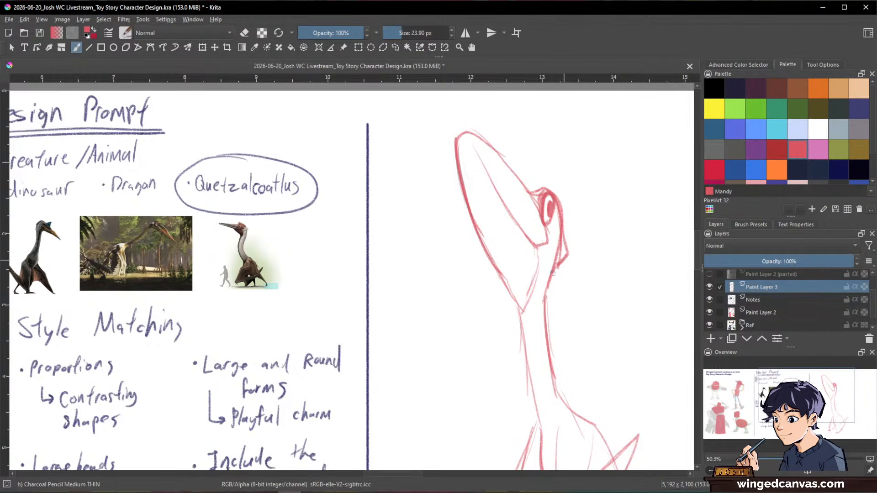
key("e")
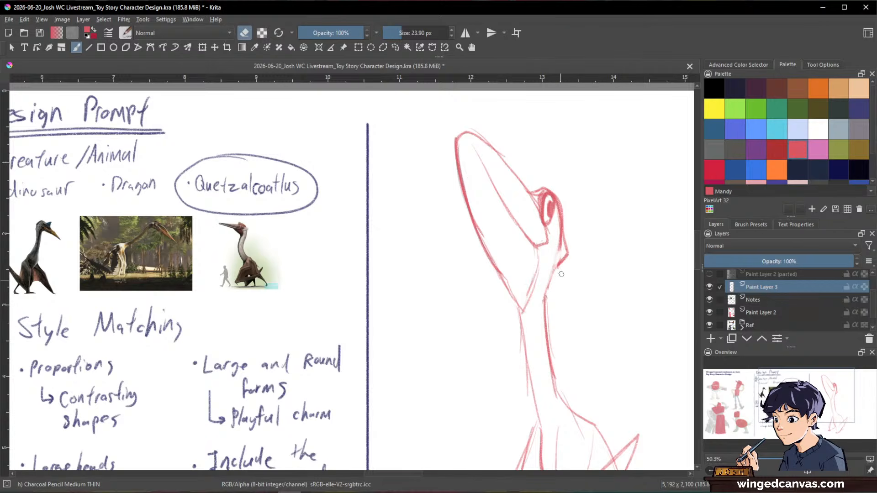
left_click_drag(616, 333, 581, 294)
left_click_drag(594, 292, 589, 328)
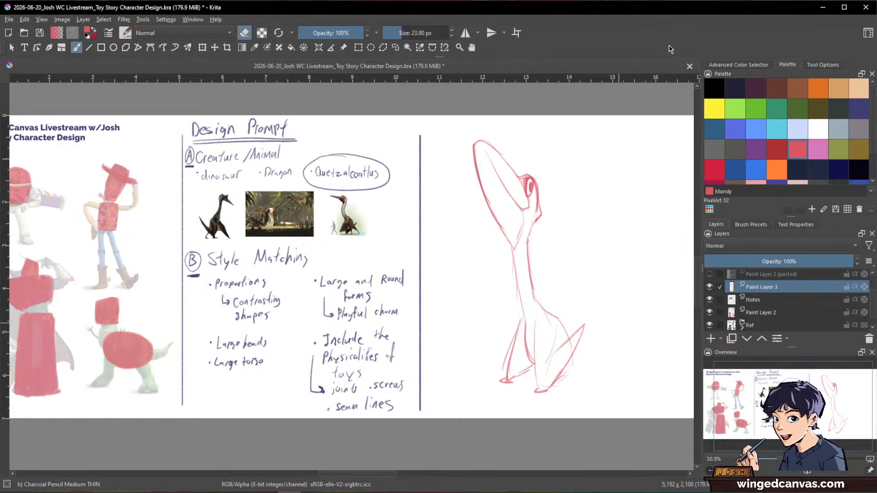
mouse_move(616, 309)
left_mouse_down()
mouse_move(521, 242)
mouse_move(518, 166)
mouse_move(530, 143)
mouse_move(480, 118)
mouse_move(422, 133)
mouse_move(456, 217)
left_mouse_up()
key("e")
key("e")
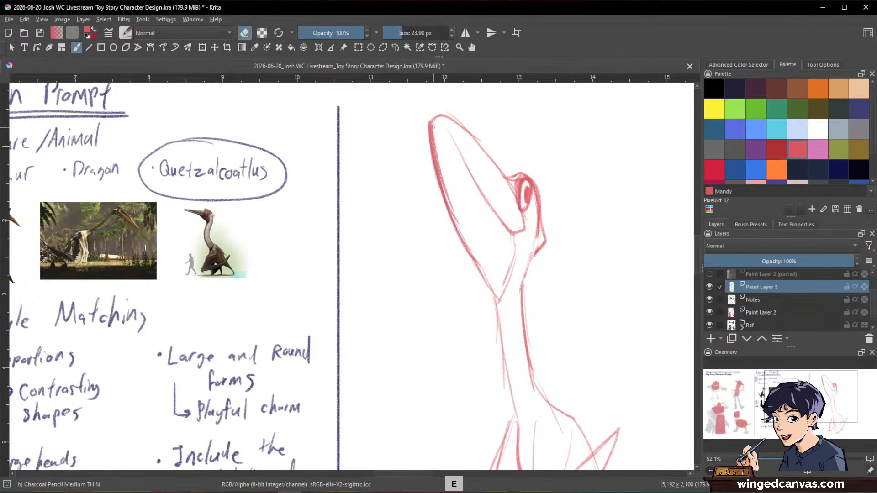
Clean up the beak's lower edge with the eraser and redraw it as a firm line from tip to throat
left_click_drag(433, 127, 459, 230)
left_click_drag(438, 158, 442, 165)
left_click_drag(462, 235, 468, 246)
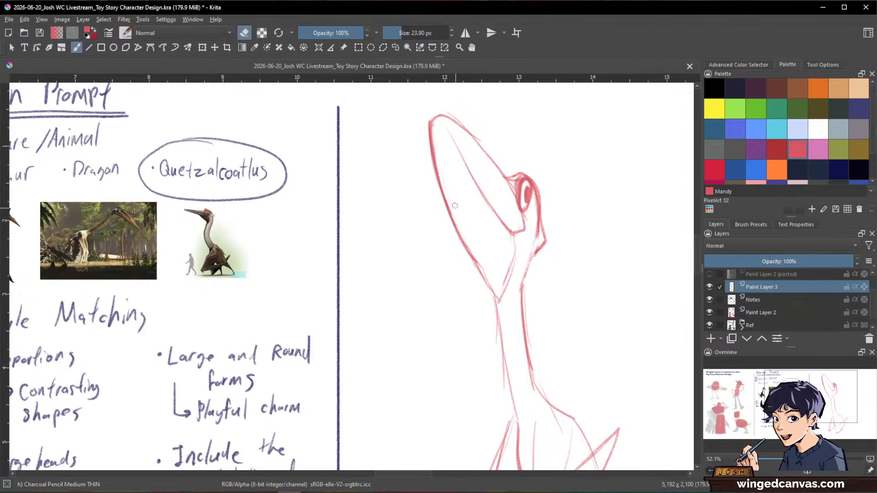
key("e")
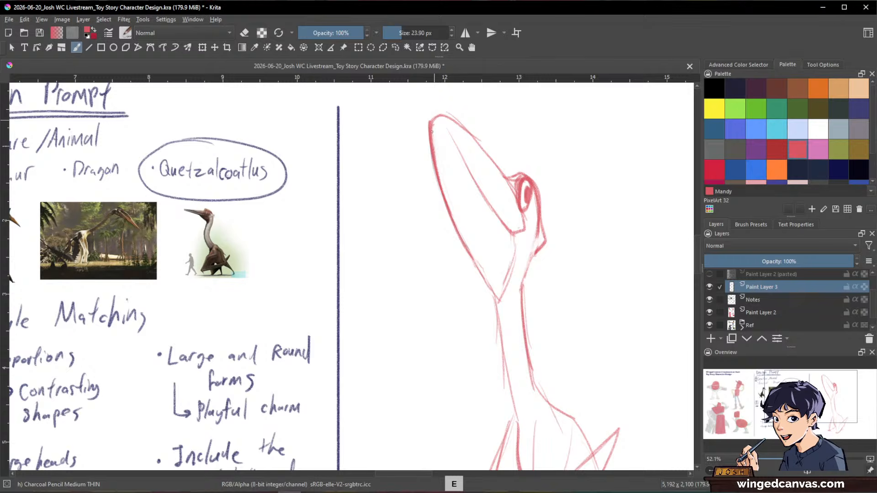
mouse_move(432, 130)
left_mouse_down()
mouse_move(453, 215)
mouse_move(493, 294)
left_mouse_up()
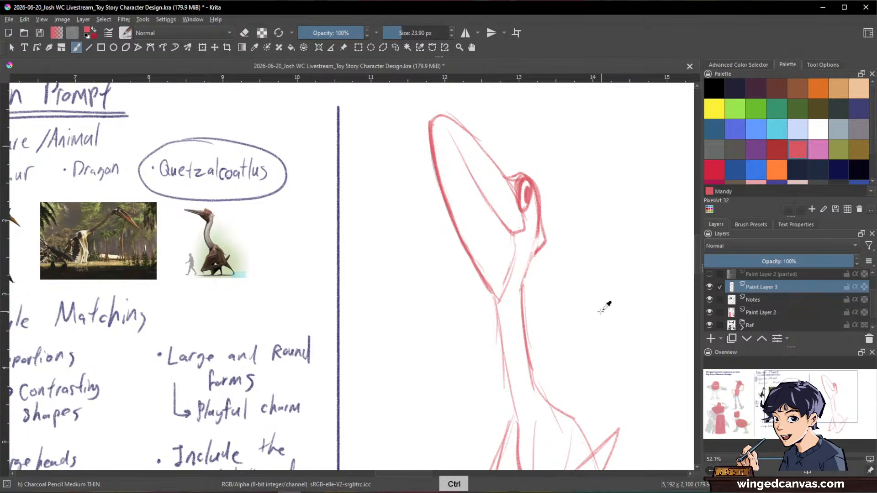
Reshape the beak's tip into a small point and clean up the line along the beak's upper edge
left_click_drag(577, 313, 528, 352)
left_click_drag(575, 396, 529, 317)
left_click_drag(588, 334, 592, 336)
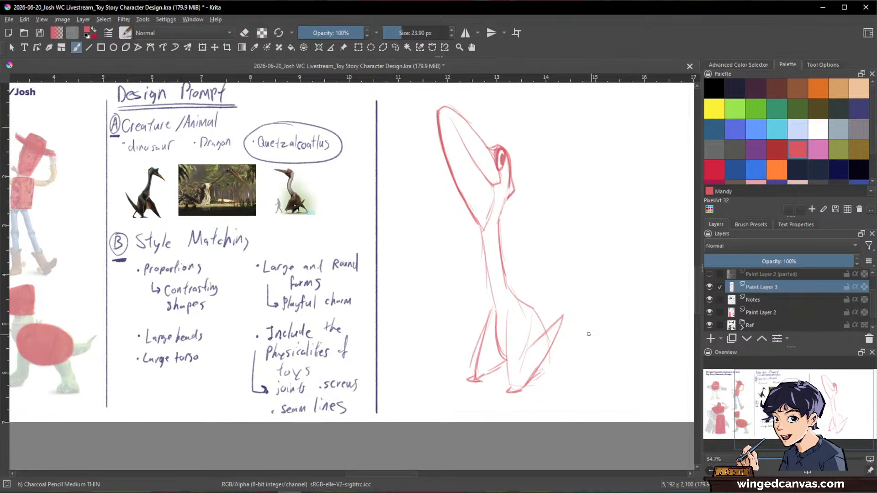
left_click_drag(553, 282, 569, 333)
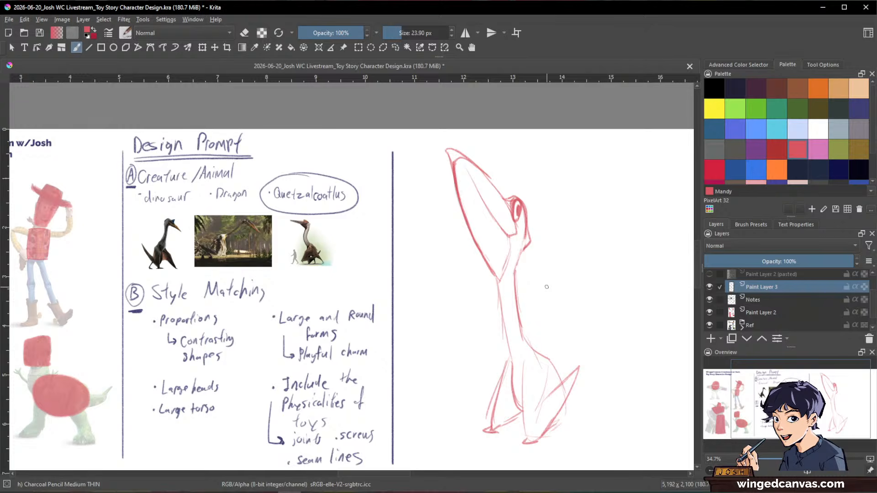
key("e")
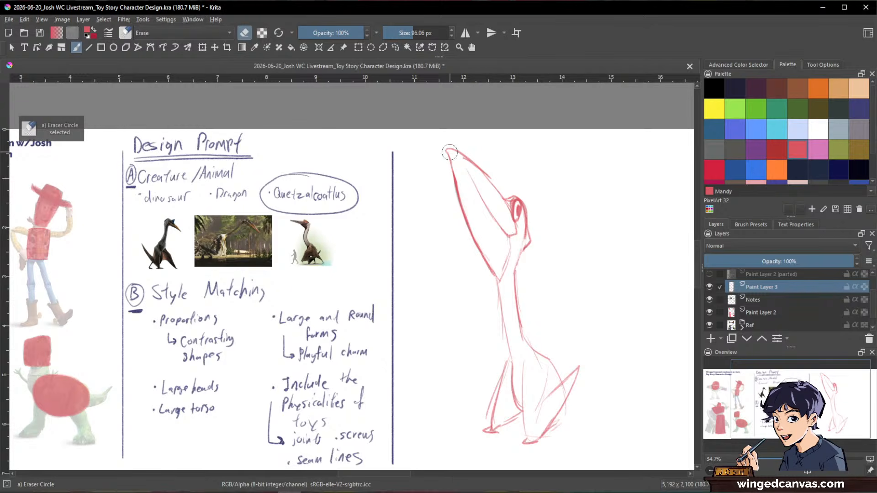
key("e")
left_click_drag(448, 150, 453, 171)
key("e")
key("e")
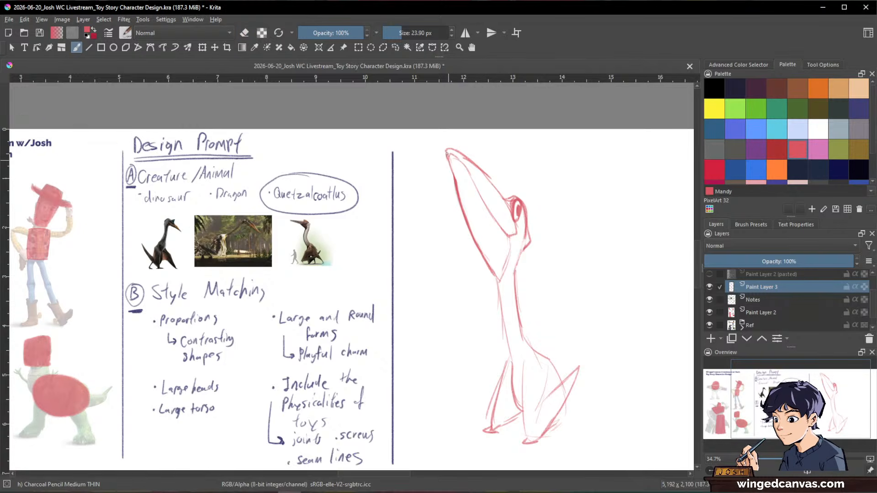
key("e")
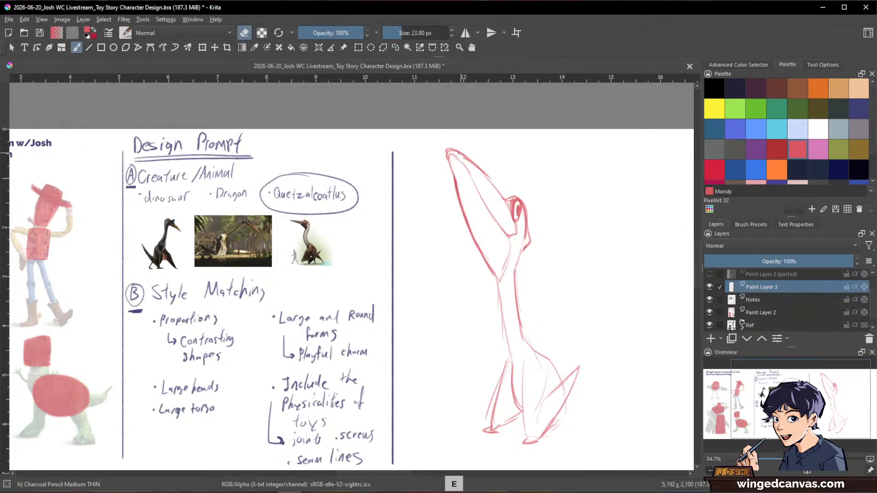
left_click_drag(458, 154, 475, 167)
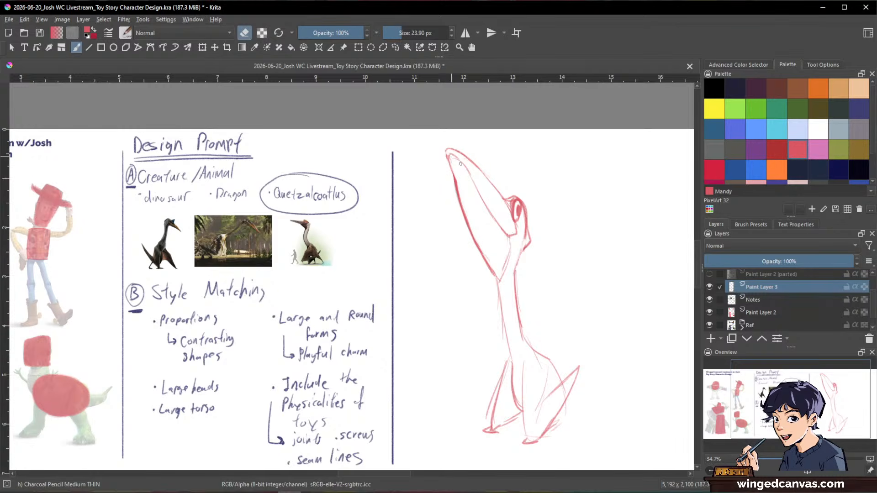
key("e")
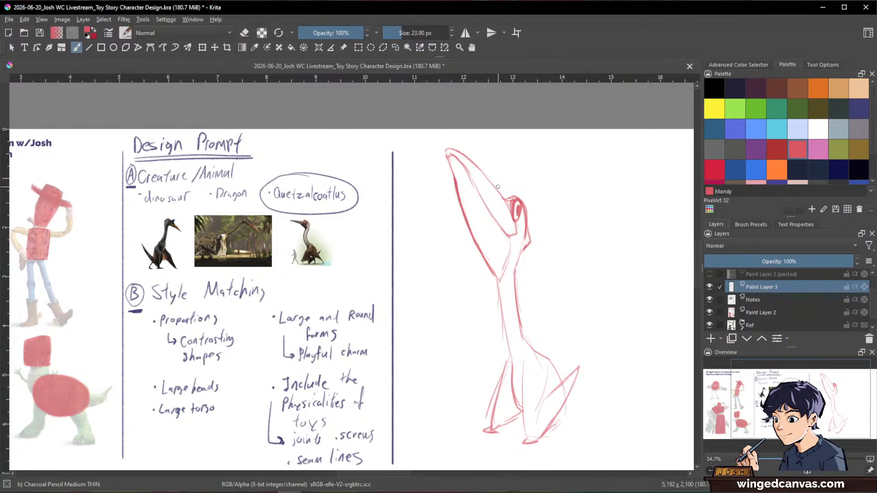
Check the Quetzalcoatlus reference's lower body and sketch a straight hind leg line slanting down behind the folded wing
key("space")
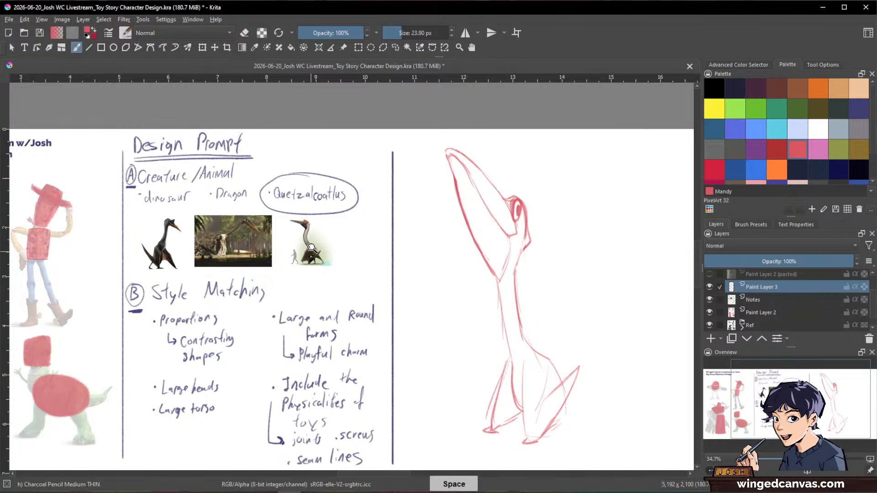
left_click_drag(312, 249, 362, 219)
key("space")
mouse_move(399, 257)
left_mouse_down()
mouse_move(573, 337)
mouse_move(593, 333)
mouse_move(609, 290)
mouse_move(612, 313)
mouse_move(592, 317)
mouse_move(599, 360)
left_mouse_up()
key("ctrl+space")
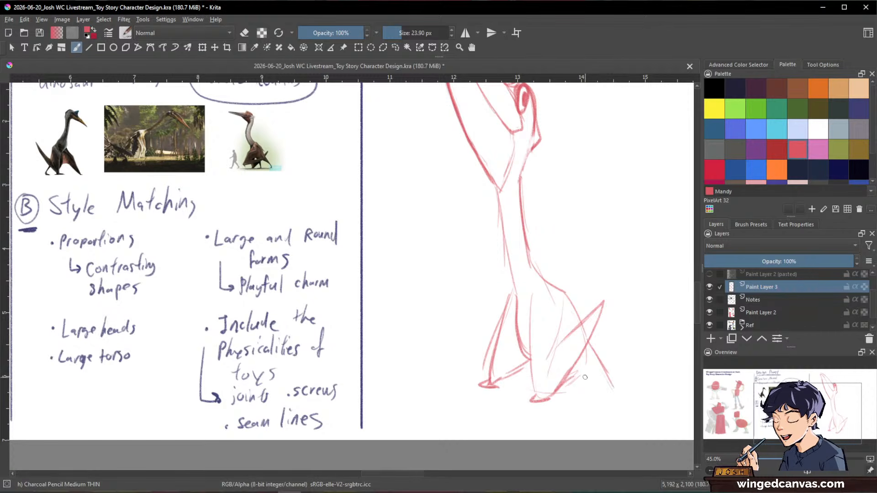
Study the reference's legs up close and complete the hind leg with its inner line and a small foot
left_click_drag(245, 188, 289, 197)
left_click_drag(289, 204, 569, 326)
key("space")
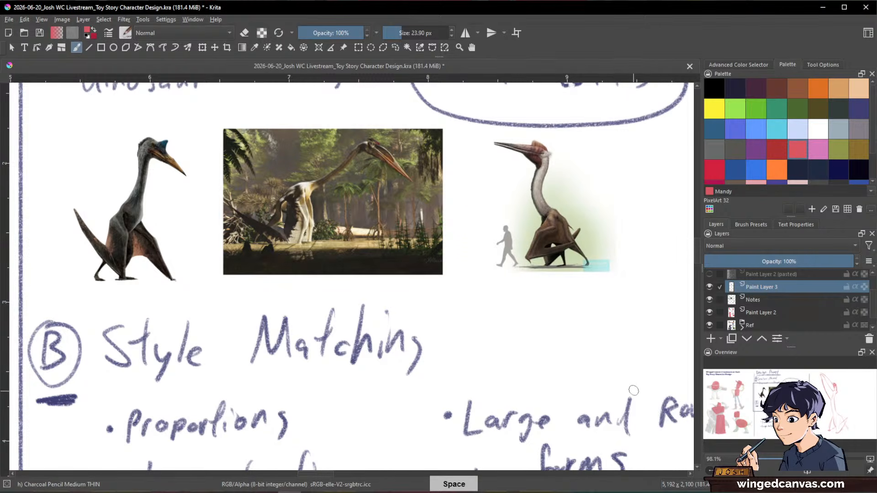
left_click_drag(644, 395, 524, 392)
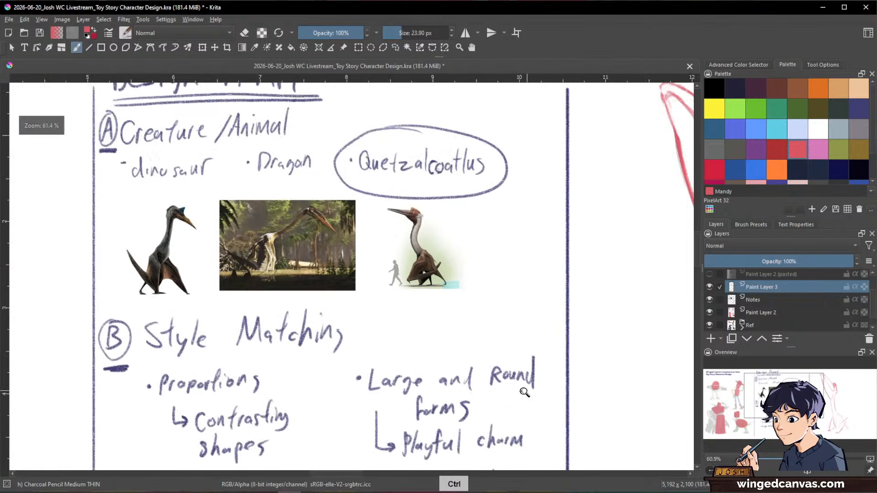
mouse_move(598, 414)
left_mouse_down()
mouse_move(419, 319)
mouse_move(243, 259)
left_mouse_up()
left_click_drag(557, 287, 520, 367)
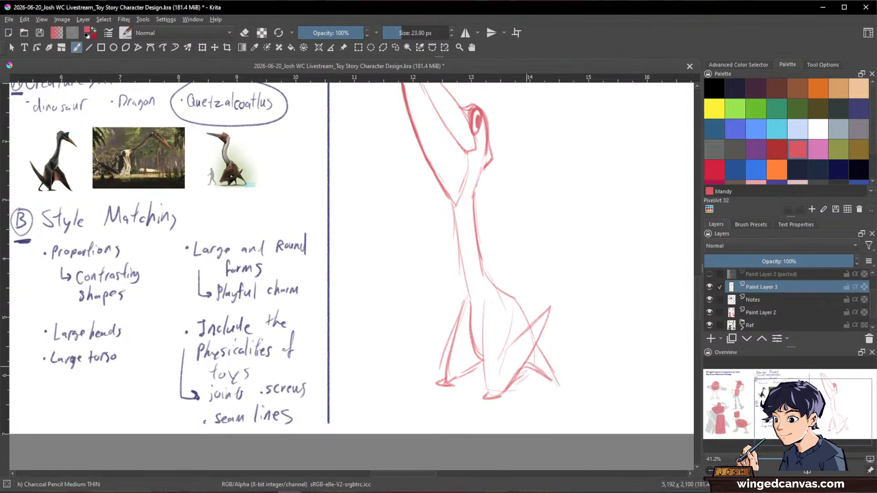
mouse_move(551, 374)
left_mouse_down()
mouse_move(548, 390)
mouse_move(562, 388)
left_mouse_up()
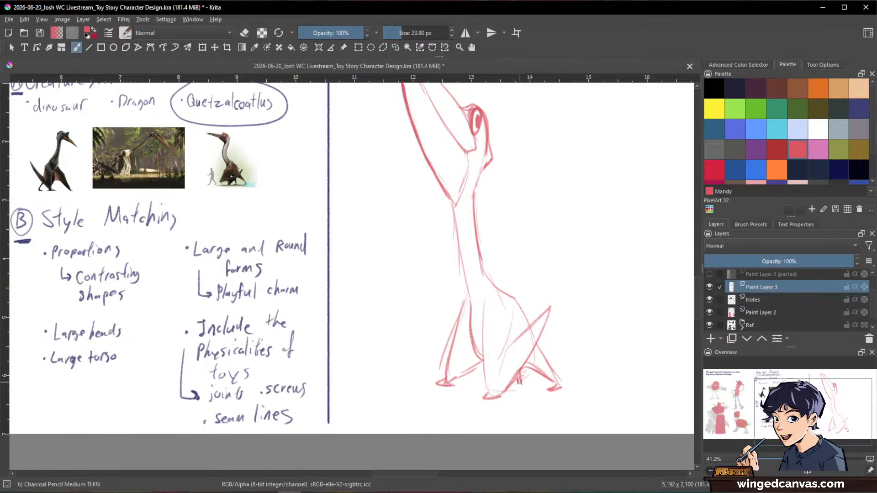
Strengthen the front line of the neck, then erase the straight throat line and redraw it as a curve
left_click_drag(623, 297, 571, 363)
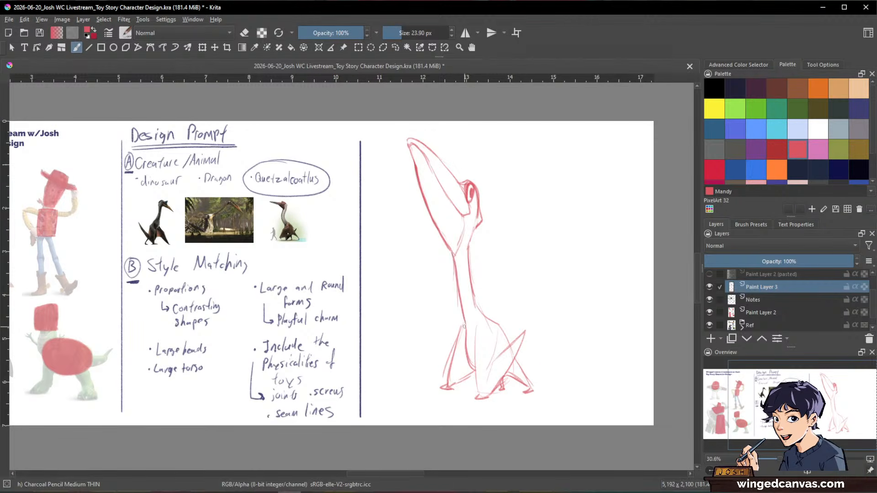
key("e")
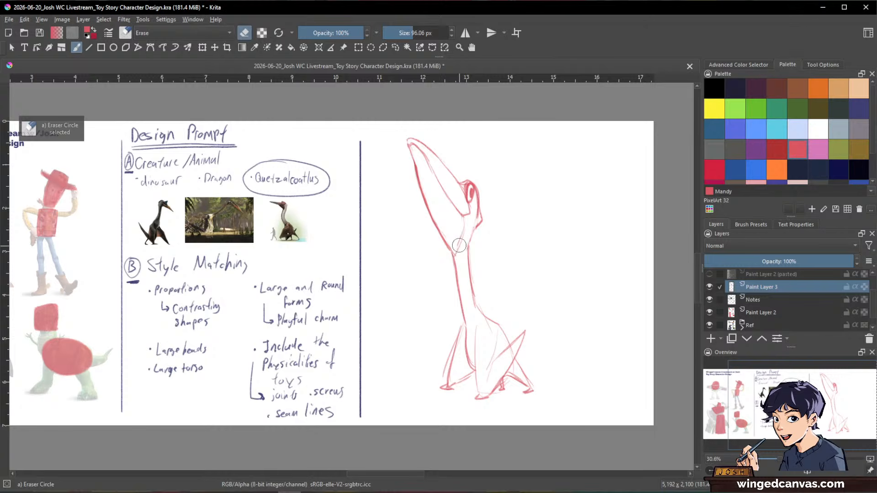
key("e")
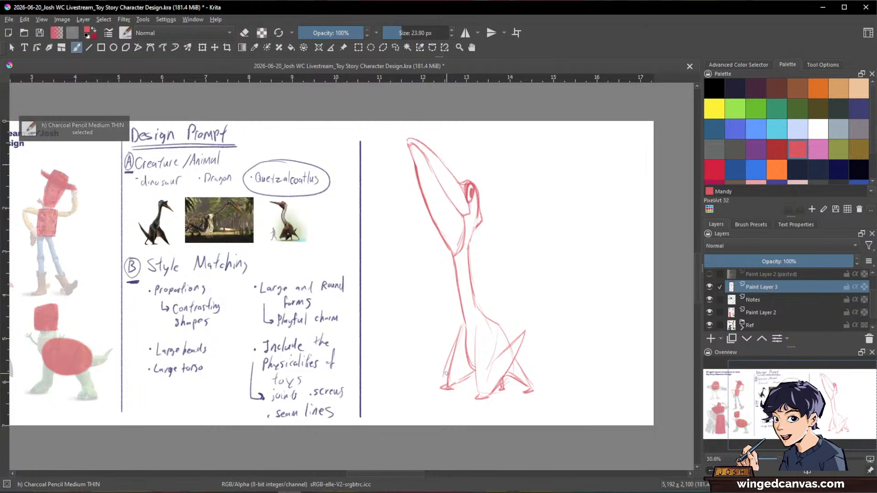
mouse_move(502, 142)
left_mouse_down()
mouse_move(517, 226)
mouse_move(506, 139)
mouse_move(564, 223)
mouse_move(528, 253)
mouse_move(561, 221)
left_mouse_up()
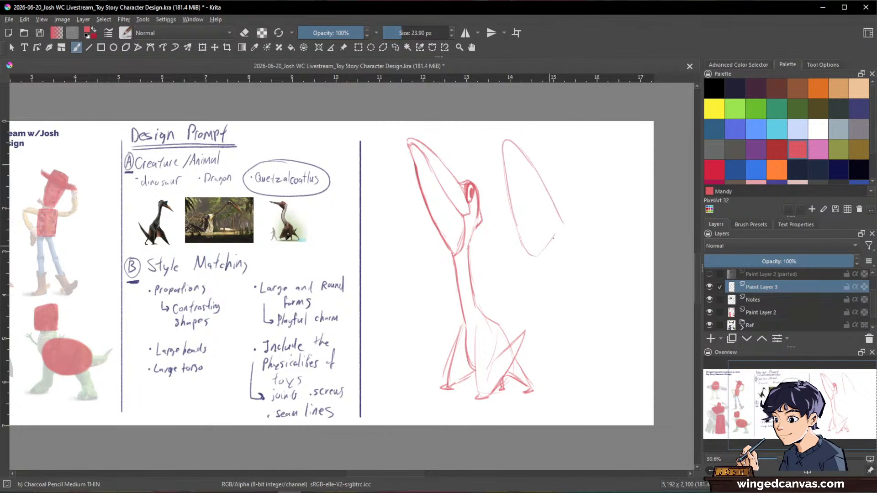
mouse_move(538, 270)
left_mouse_down()
mouse_move(567, 196)
mouse_move(560, 243)
left_mouse_up()
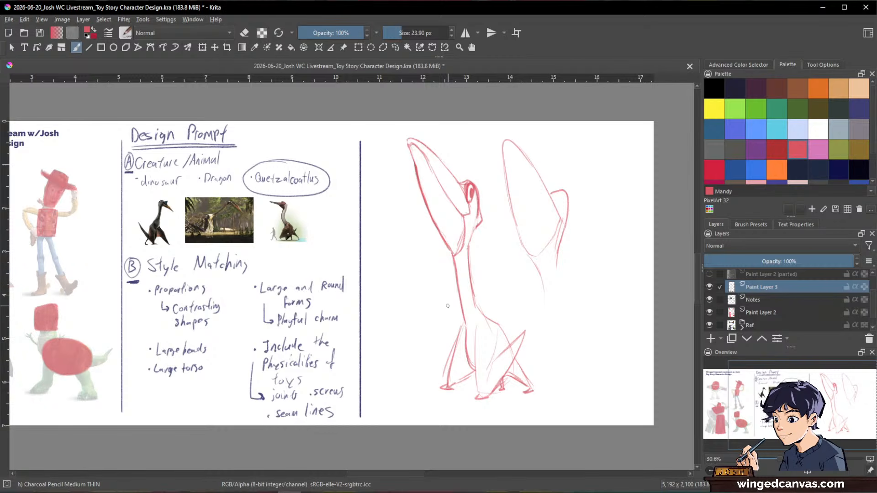
key("l")
mouse_move(554, 152)
left_mouse_down()
mouse_move(509, 220)
mouse_move(537, 313)
mouse_move(600, 174)
left_mouse_up()
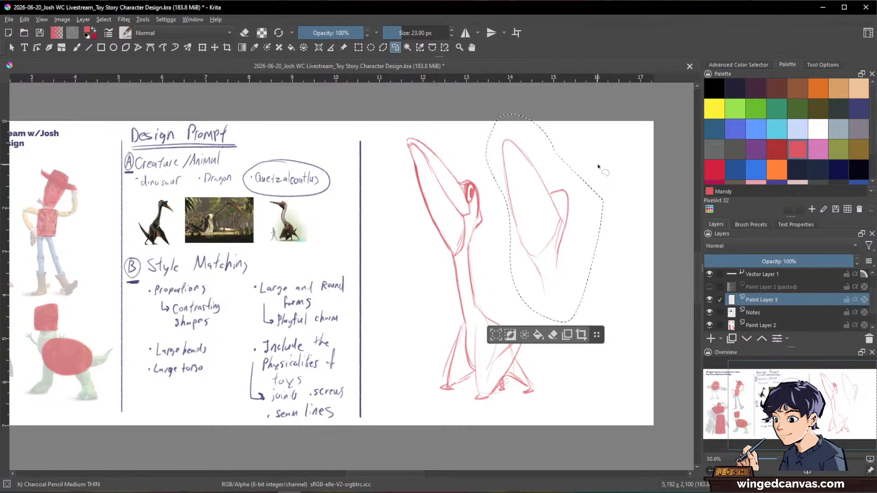
key("ctrl+z")
key("b")
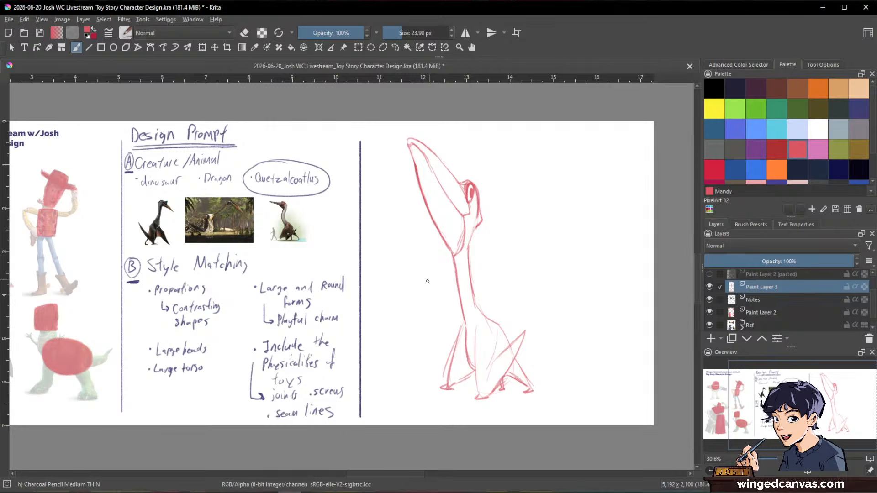
Scale the finished Quetzalcoatlus sketch down proportionally and move it to the lower corner of the drawing area beside the divider
scroll(425, 270, "up", 1)
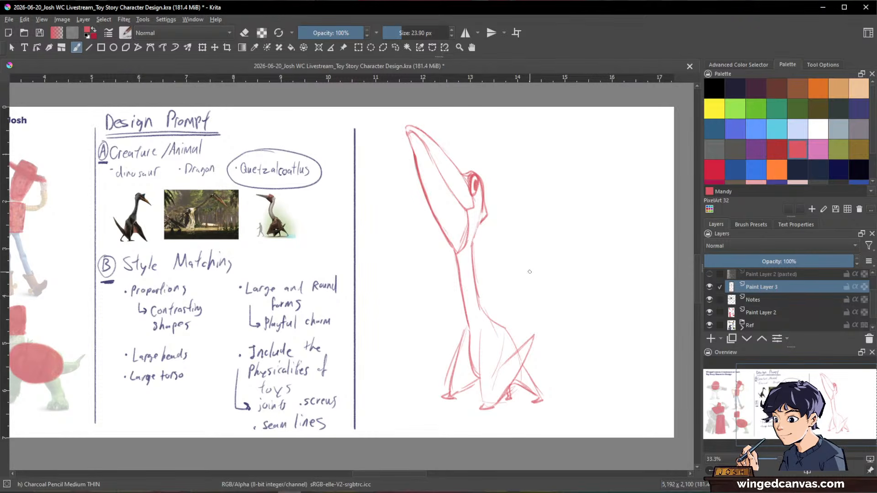
scroll(530, 272, "down", 3)
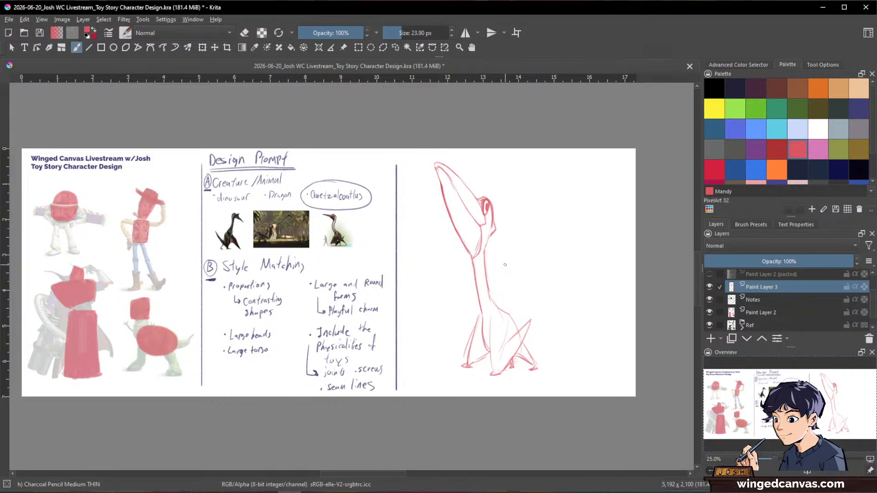
key("ctrl+t")
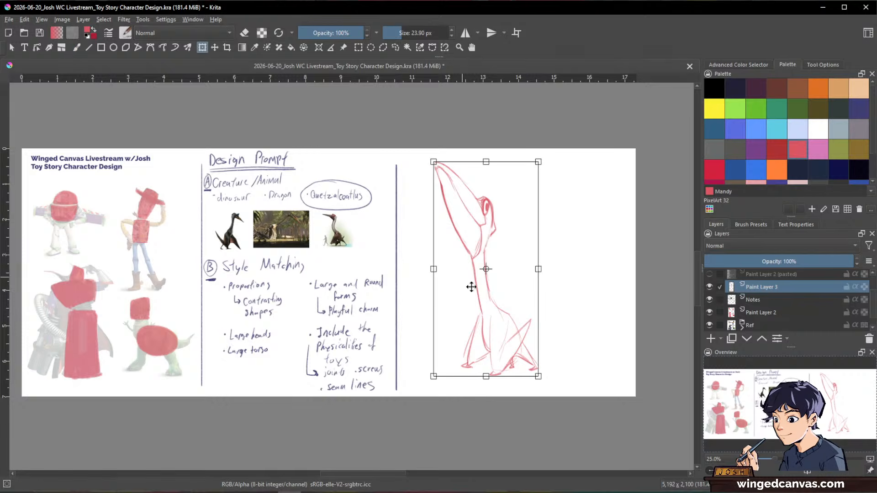
left_click_drag(539, 269, 497, 274)
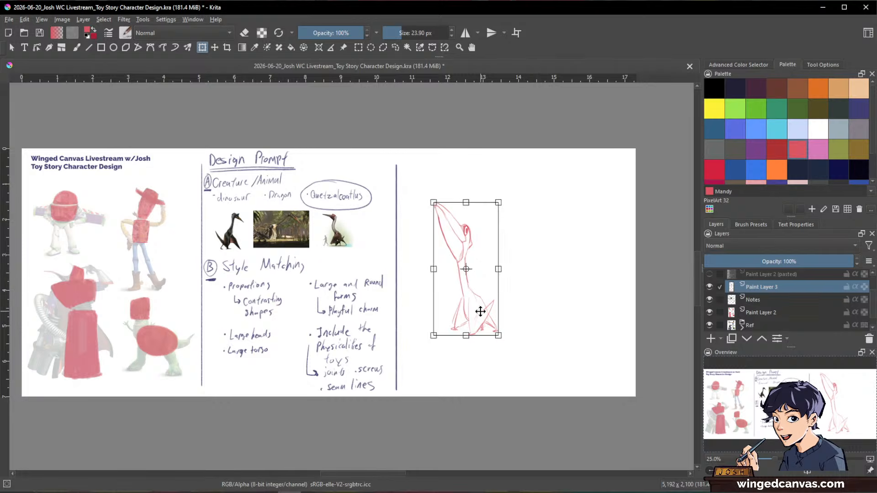
left_click_drag(480, 309, 455, 364)
key("Return")
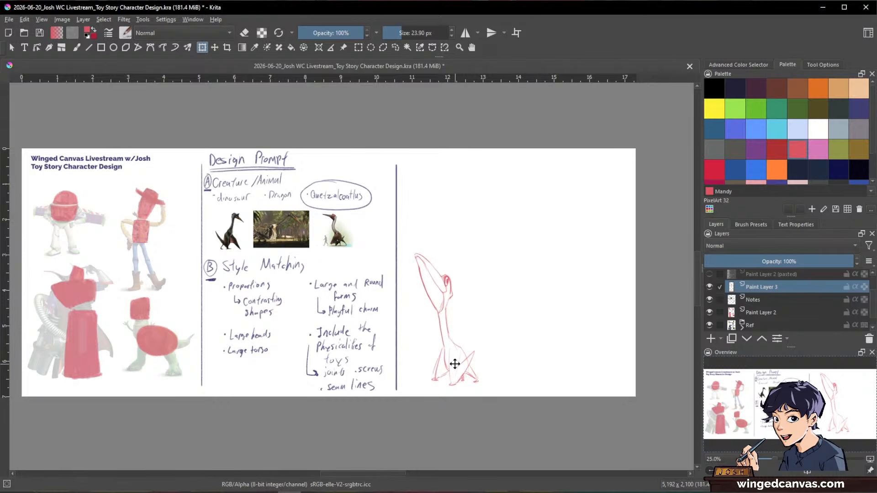
Start a second character variation above the small sketch by drawing a tall rounded arch for the curved neck
key("b")
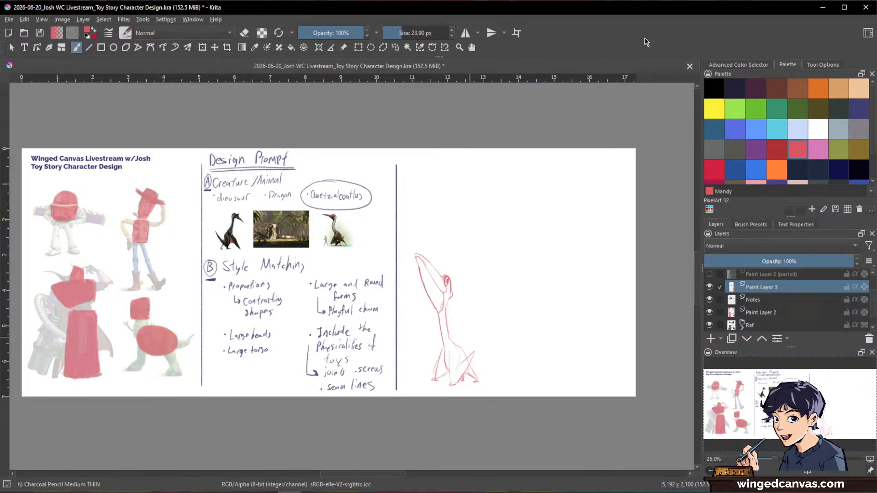
left_click_drag(494, 220, 526, 173)
left_click_drag(565, 246, 541, 310)
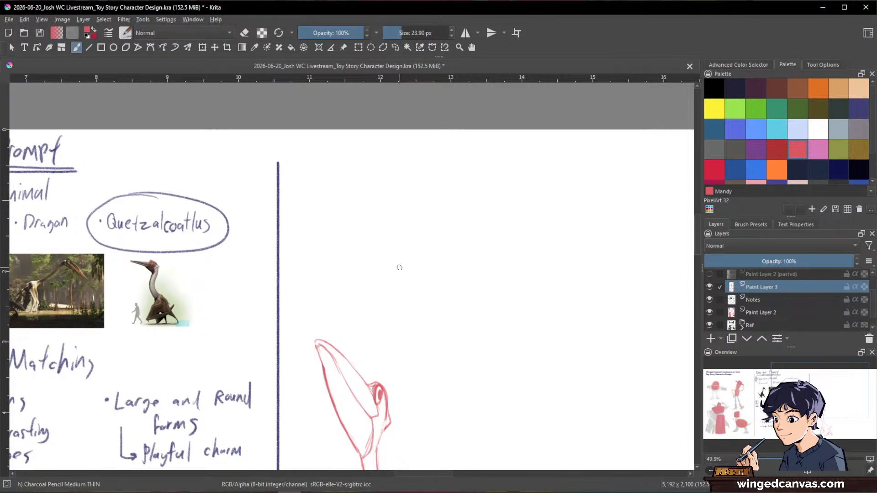
mouse_move(380, 273)
left_mouse_down()
mouse_move(417, 202)
mouse_move(395, 223)
mouse_move(436, 209)
mouse_move(458, 262)
left_mouse_up()
mouse_move(404, 212)
left_mouse_down()
mouse_move(431, 208)
mouse_move(461, 277)
left_mouse_up()
Sketch a wedge-shaped head with a flat beak at the arch's front end and add a dark eye beneath it
left_click_drag(383, 260, 357, 311)
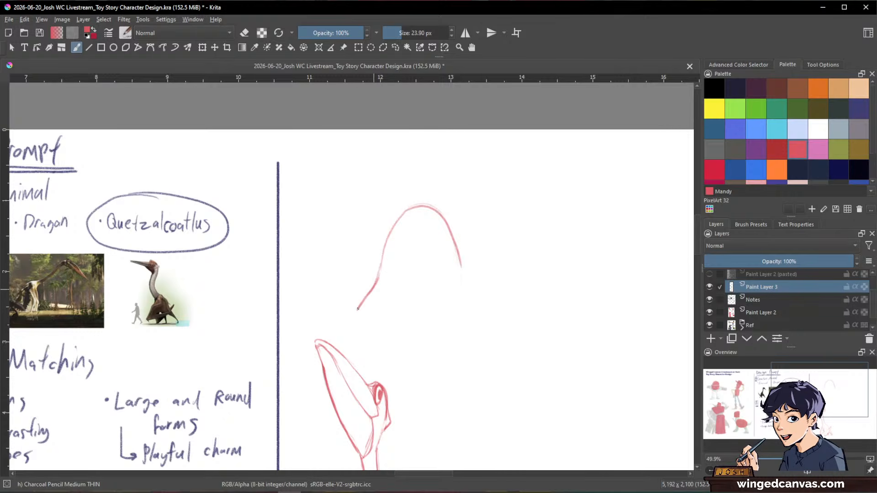
mouse_move(378, 274)
left_mouse_down()
mouse_move(396, 301)
mouse_move(336, 321)
mouse_move(394, 330)
left_mouse_up()
left_click_drag(338, 336, 400, 330)
mouse_move(391, 287)
left_mouse_down()
mouse_move(403, 327)
mouse_move(389, 326)
mouse_move(394, 338)
mouse_move(370, 331)
mouse_move(392, 341)
left_mouse_up()
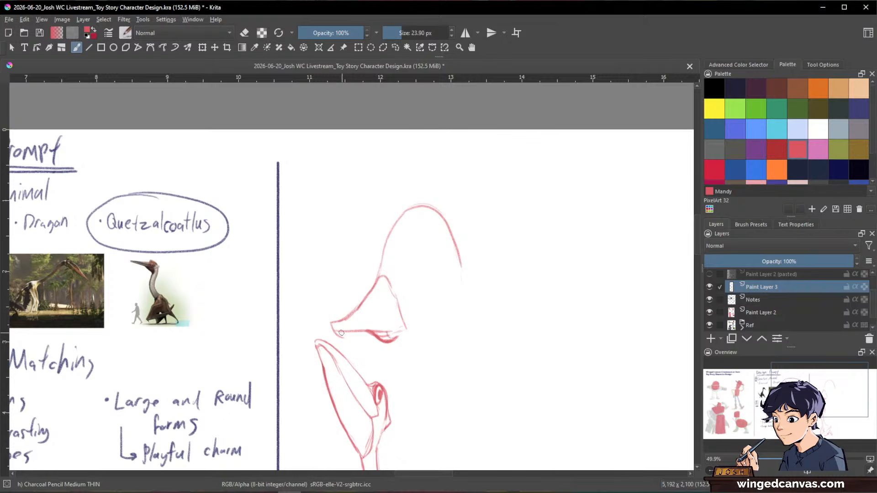
left_click_drag(339, 331, 380, 334)
left_click_drag(400, 304, 381, 329)
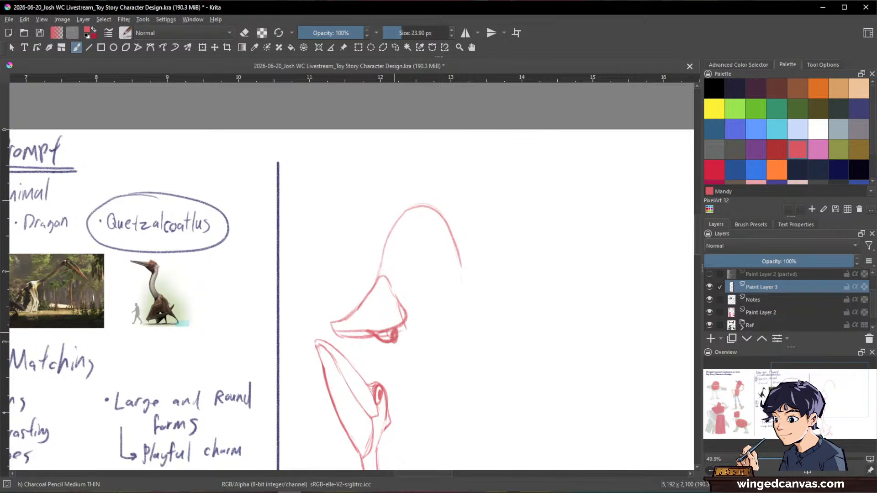
Draw the neck's inner curve, extend the back line downward, and add a curved line between them
mouse_move(396, 295)
left_mouse_down()
mouse_move(412, 238)
mouse_move(433, 242)
mouse_move(416, 325)
left_mouse_up()
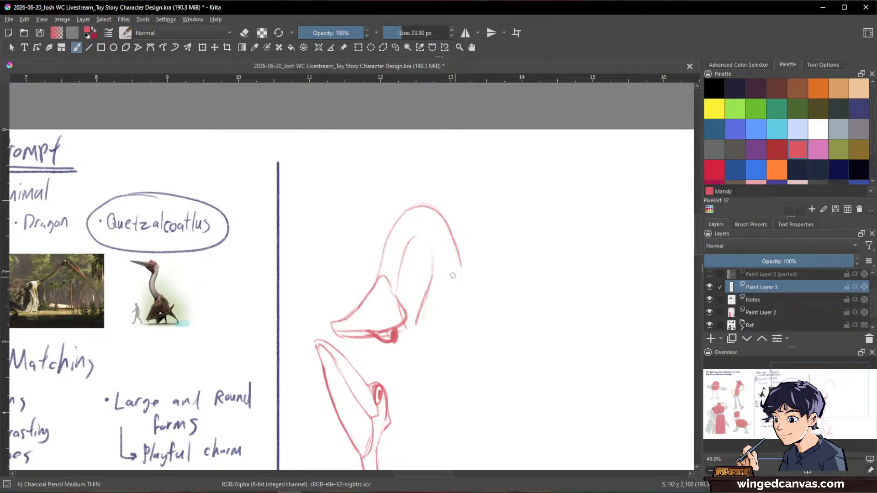
mouse_move(460, 265)
left_mouse_down()
mouse_move(457, 288)
mouse_move(430, 301)
mouse_move(445, 322)
mouse_move(463, 313)
mouse_move(462, 261)
mouse_move(466, 297)
left_mouse_up()
mouse_move(462, 258)
left_mouse_down()
mouse_move(475, 303)
mouse_move(454, 241)
mouse_move(474, 304)
left_mouse_up()
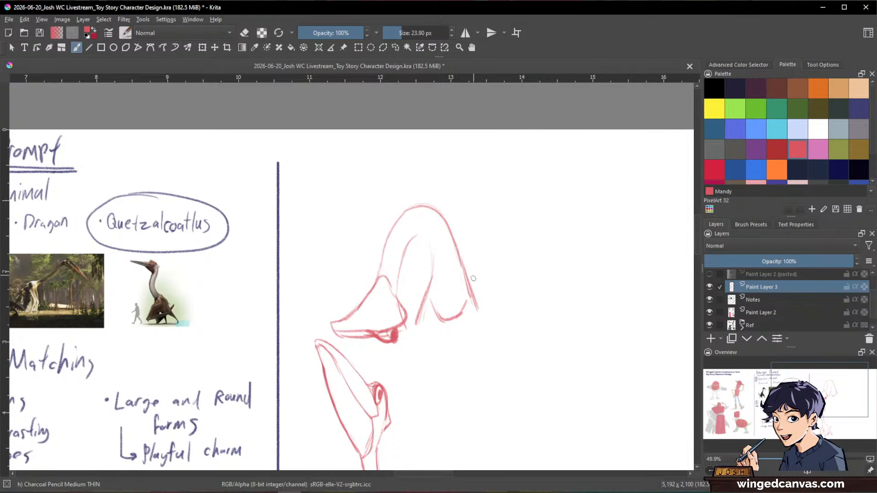
Draw narrow pointed folded wings on both sides of the arched character's lower body
mouse_move(482, 264)
left_mouse_down()
mouse_move(471, 294)
mouse_move(488, 312)
mouse_move(478, 332)
mouse_move(490, 314)
left_mouse_up()
left_click_drag(434, 304, 418, 336)
left_click_drag(420, 295, 416, 317)
left_click_drag(428, 272, 419, 316)
key("e")
key("e")
left_click_drag(420, 277, 416, 319)
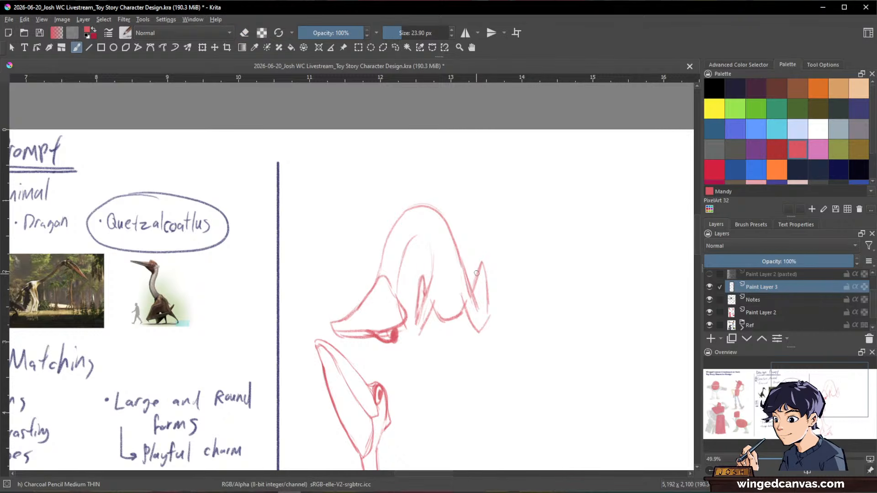
Erase the body lines overlapping the folded wings and firm up the front wing's outline down to its tip
key("e")
mouse_move(479, 265)
left_mouse_down()
mouse_move(477, 287)
mouse_move(482, 263)
mouse_move(473, 284)
mouse_move(480, 315)
left_mouse_up()
key("e")
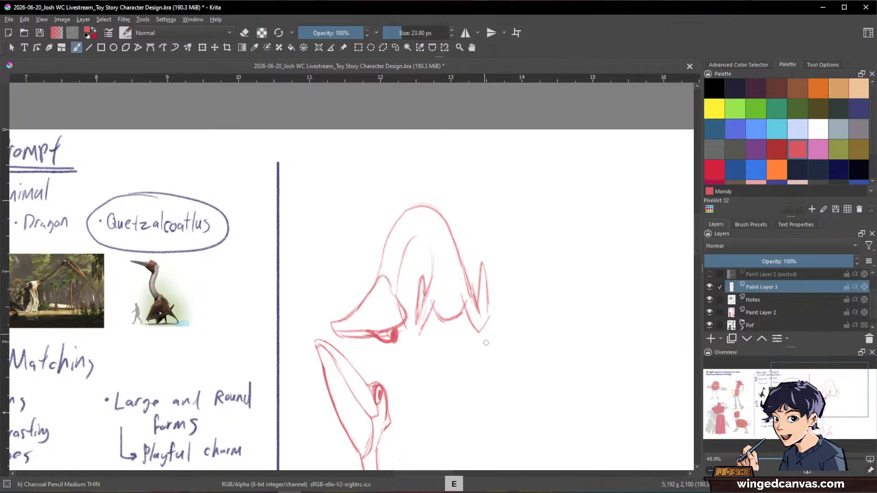
key("e")
mouse_move(480, 280)
left_mouse_down()
mouse_move(475, 308)
mouse_move(426, 321)
left_mouse_up()
left_click_drag(437, 290, 421, 335)
key("e")
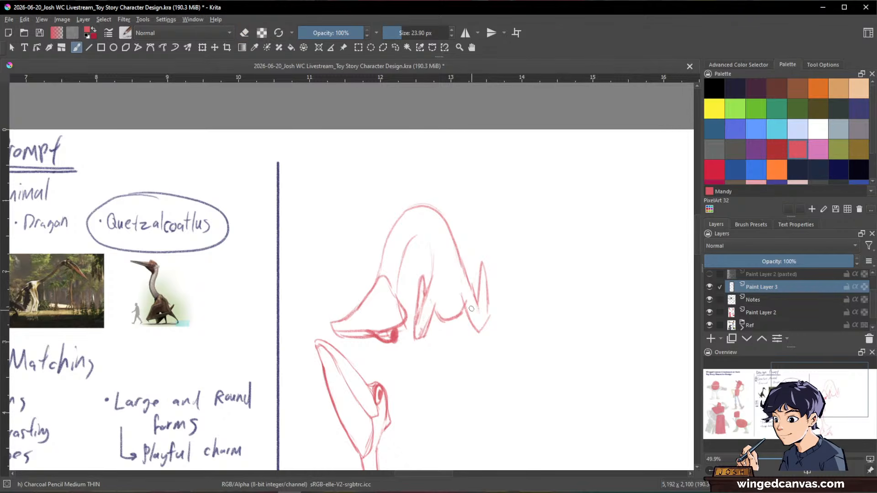
Thicken the belly curve between the wings and add a short leg with a small foot at its front end
key("space")
left_click_drag(581, 299, 588, 267)
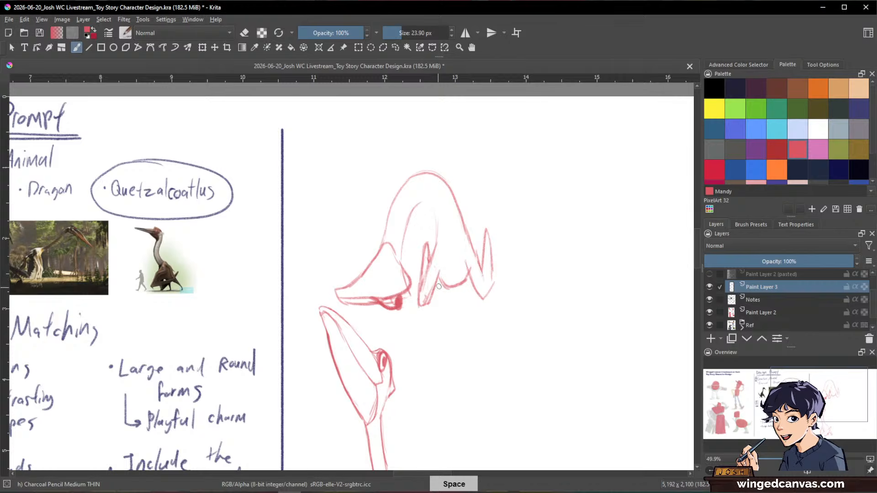
left_click_drag(438, 279, 465, 290)
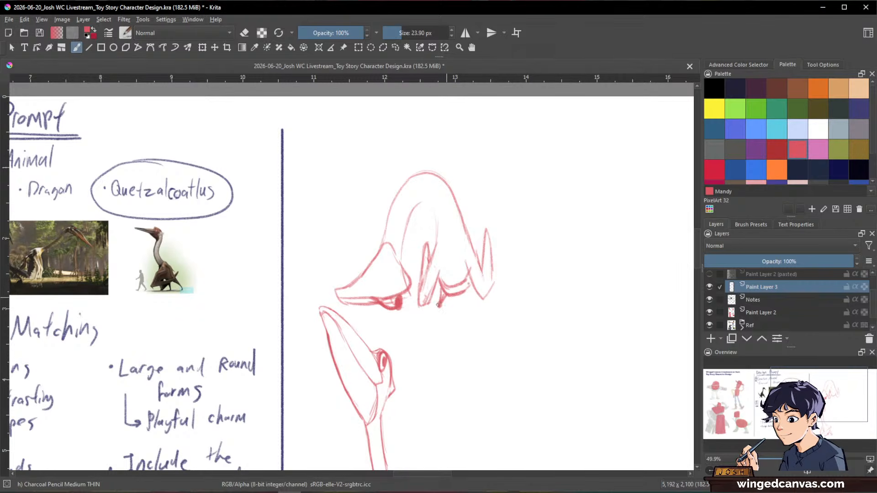
left_click_drag(437, 304, 435, 308)
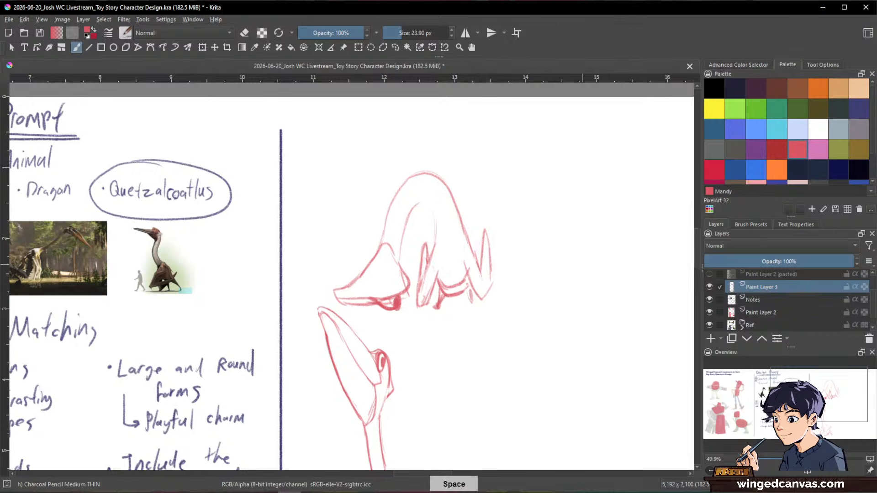
Redraw the inner neck curve as a smooth rounded arch closer to the outer line and erase the old inner line
left_click_drag(494, 224, 522, 145)
left_click_drag(534, 184, 531, 247)
mouse_move(532, 249)
left_mouse_down()
mouse_move(541, 288)
mouse_move(478, 232)
mouse_move(491, 210)
left_mouse_up()
mouse_move(413, 256)
left_mouse_down()
mouse_move(406, 286)
mouse_move(421, 238)
mouse_move(415, 253)
mouse_move(445, 249)
mouse_move(450, 271)
left_mouse_up()
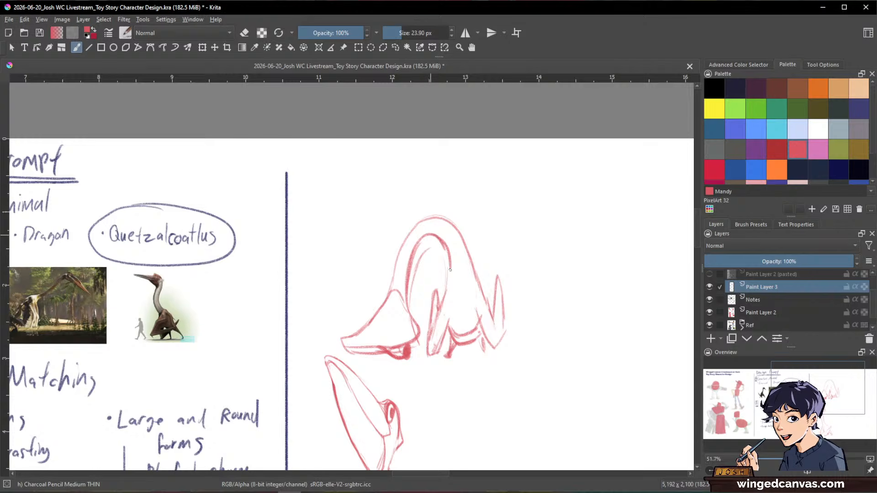
mouse_move(438, 235)
left_mouse_down()
mouse_move(450, 273)
mouse_move(443, 302)
left_mouse_up()
key("e")
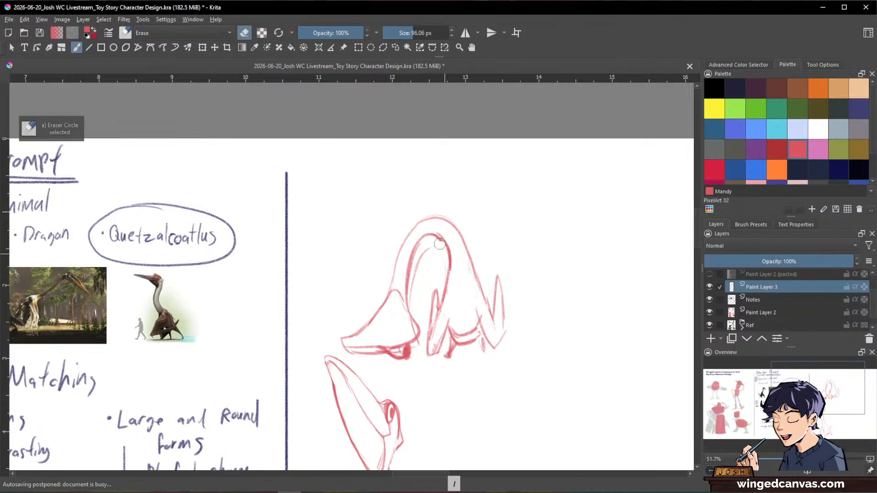
mouse_move(432, 247)
left_mouse_down()
mouse_move(413, 295)
mouse_move(431, 241)
left_mouse_up()
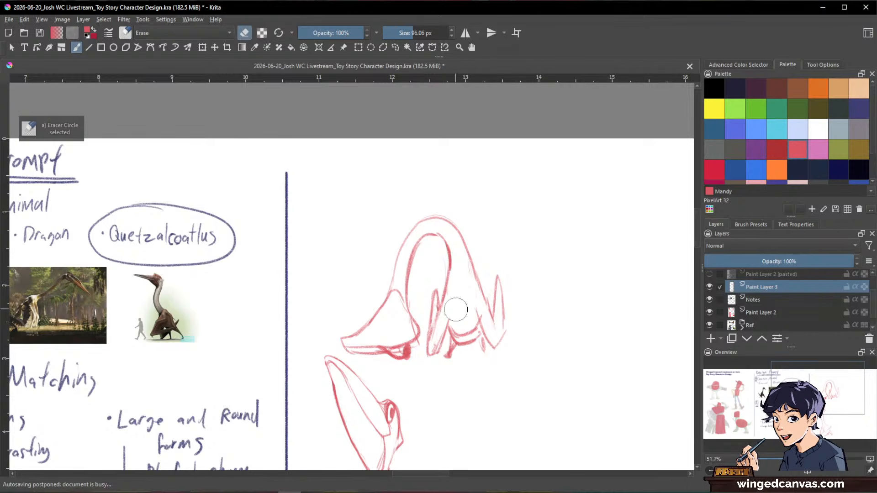
Add a second short leg under the belly's rear end and reinforce the rear wing's inner edge and tip
key("space")
left_click_drag(603, 317, 536, 254)
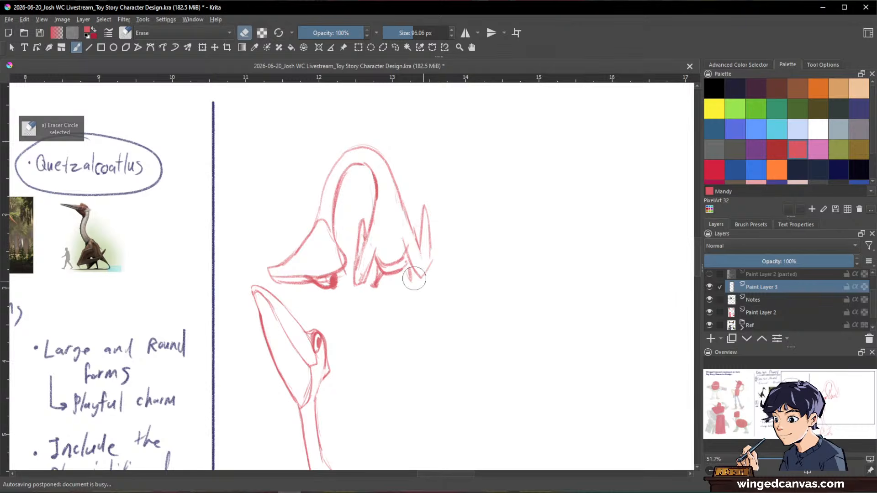
key("e")
left_click_drag(406, 268, 412, 283)
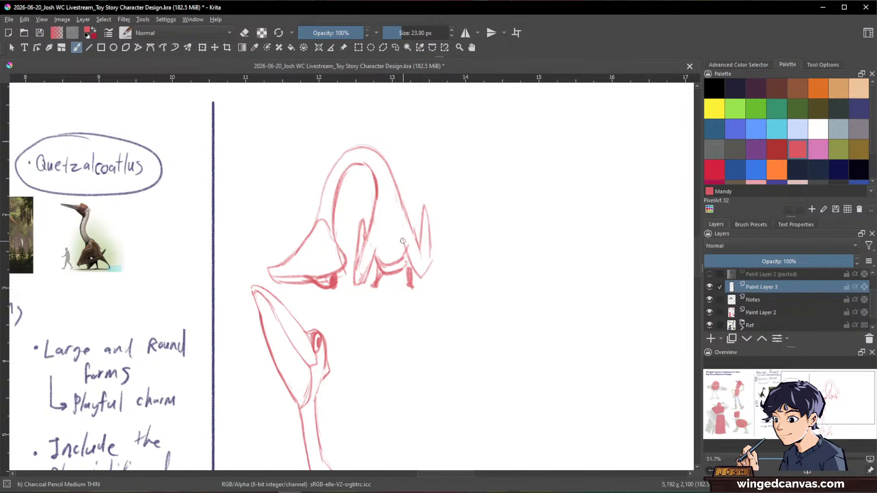
mouse_move(406, 243)
left_mouse_down()
mouse_move(425, 284)
mouse_move(411, 260)
mouse_move(427, 284)
left_mouse_up()
mouse_move(422, 281)
left_mouse_down()
mouse_move(434, 264)
mouse_move(430, 283)
left_mouse_up()
left_click_drag(432, 276, 430, 220)
Clean up the arched neck's inner line by erasing part of it and redrawing it down to the front wing
left_click_drag(515, 305, 549, 268)
left_click_drag(550, 274, 533, 309)
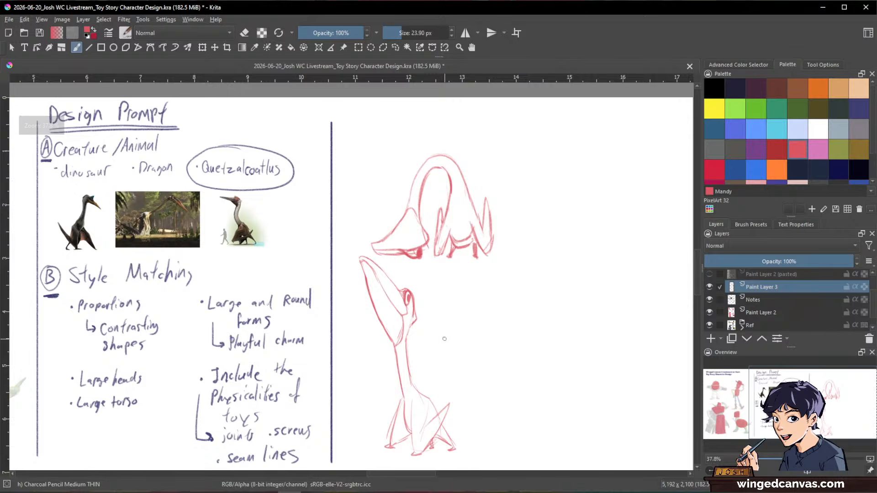
left_click_drag(561, 348, 588, 321)
left_click_drag(421, 206, 419, 248)
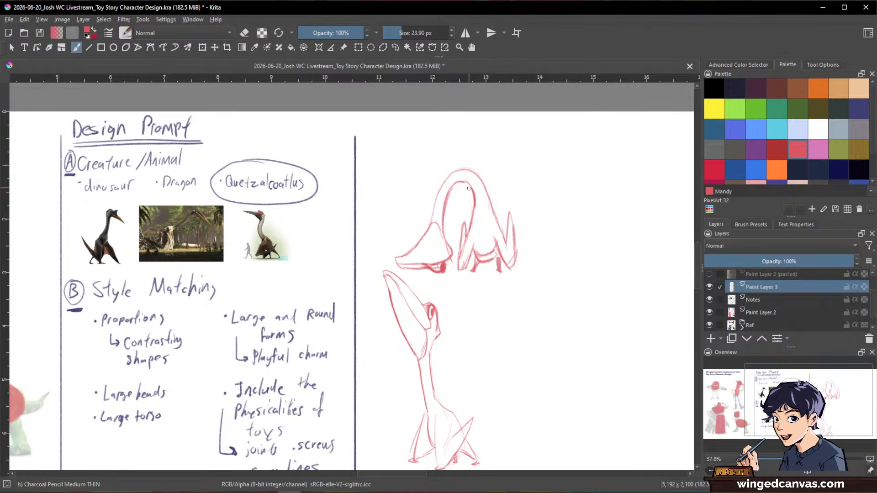
key("e")
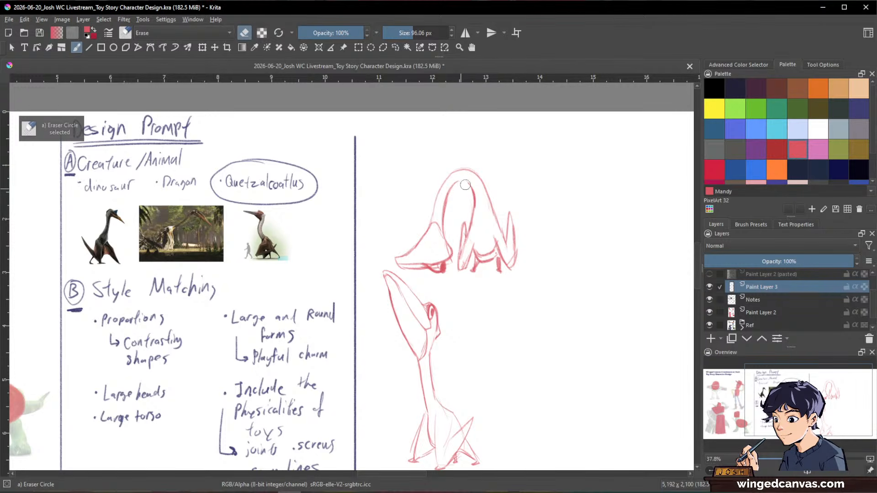
key("e")
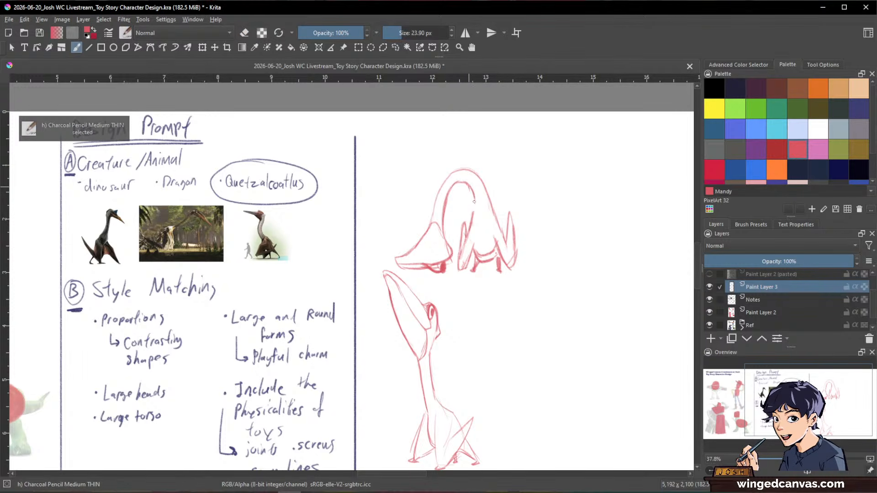
left_click_drag(575, 293, 574, 254)
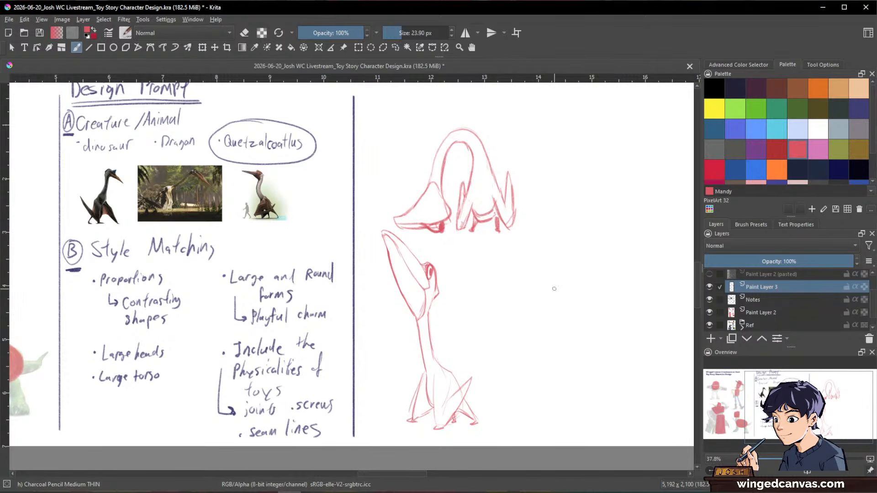
Draw a curved line at the arched character's neck base, a round belly between the wings, and a filled bow tie
left_click_drag(478, 172, 473, 185)
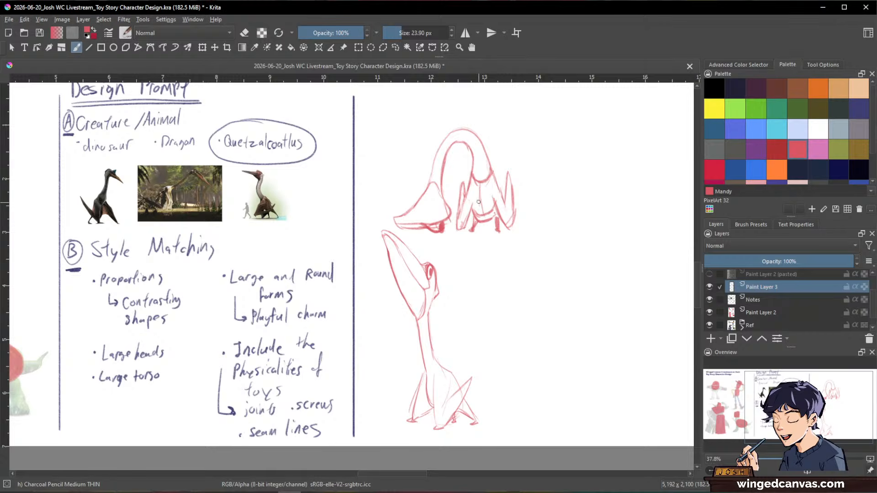
left_click_drag(473, 208, 494, 205)
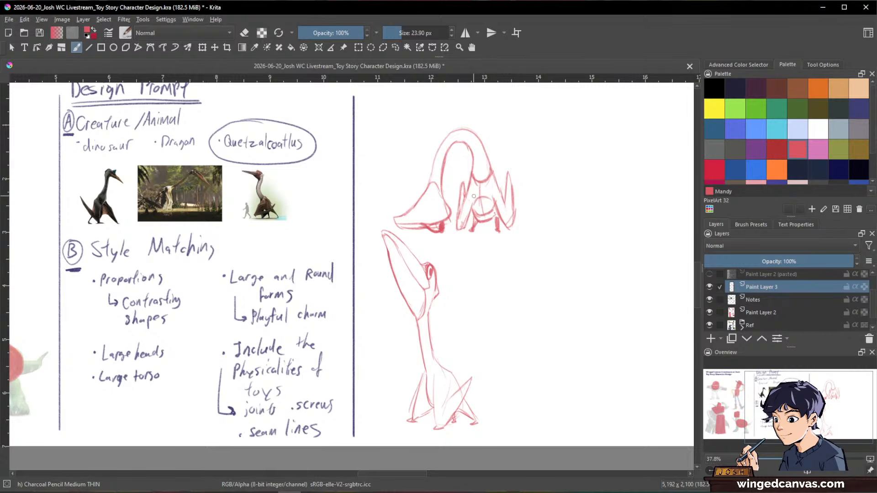
key("e")
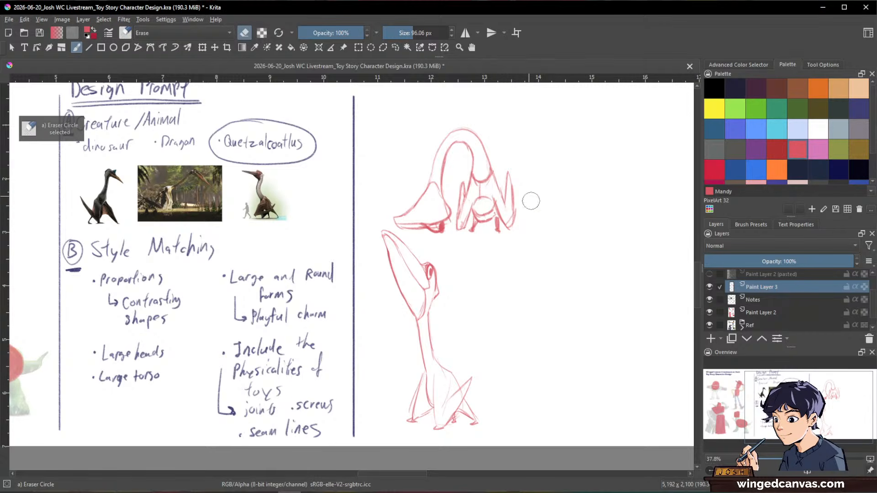
key("e")
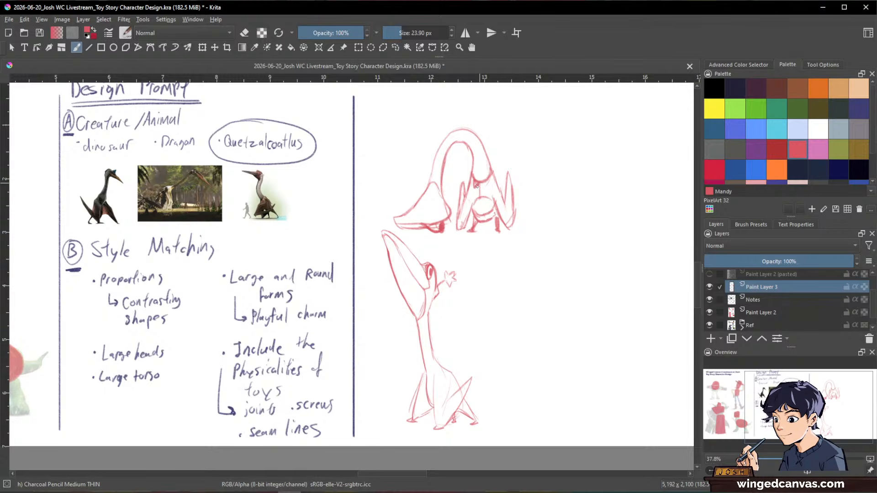
left_click_drag(479, 181, 483, 184)
Mark the lower character's neck base and redraw its near wing as a longer folded shape with a rounded upper end
left_click_drag(424, 371, 434, 365)
key("space")
left_click_drag(504, 346, 501, 302)
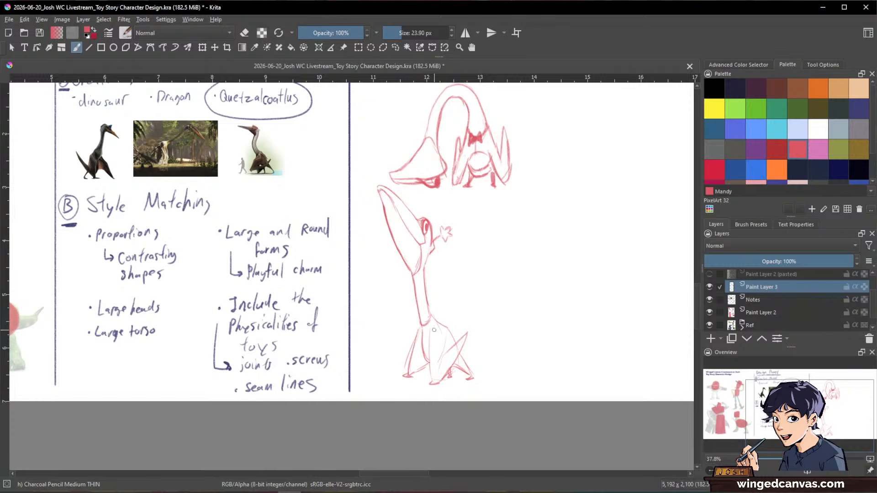
mouse_move(480, 335)
left_mouse_down()
mouse_move(633, 319)
mouse_move(538, 313)
left_mouse_up()
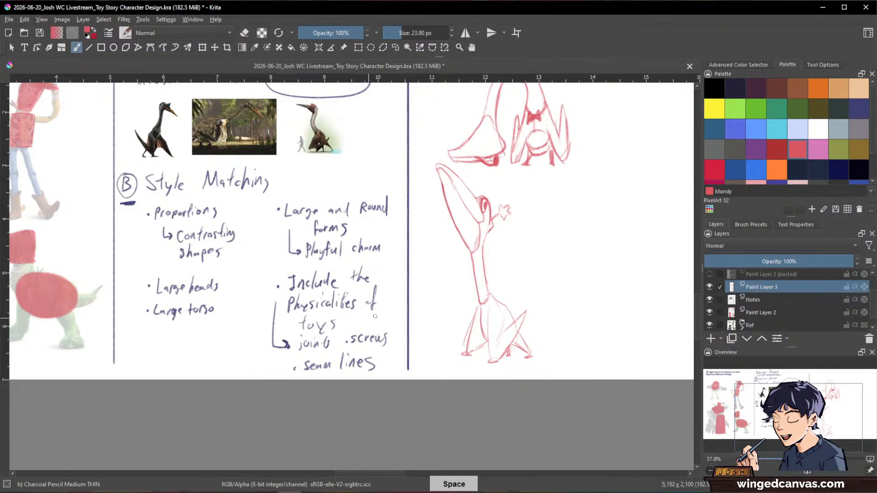
mouse_move(487, 310)
left_mouse_down()
mouse_move(494, 364)
mouse_move(523, 339)
mouse_move(544, 299)
mouse_move(509, 326)
mouse_move(549, 296)
left_mouse_up()
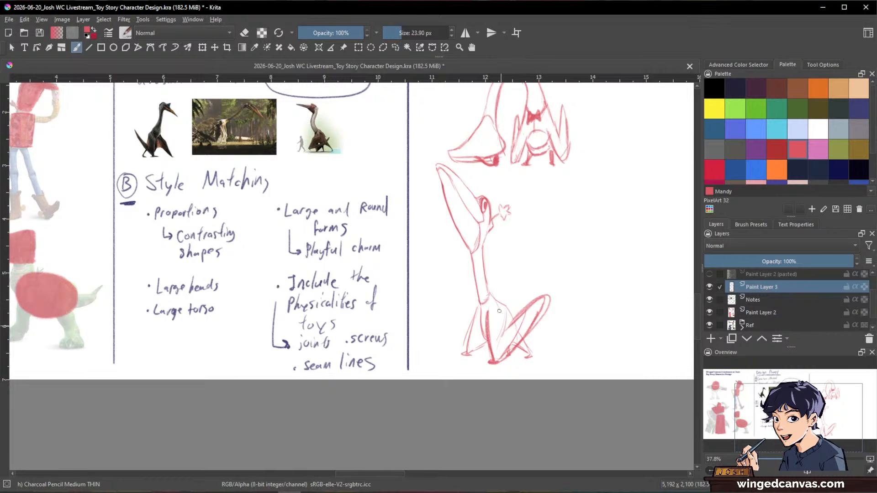
Strengthen the lower character's back line and draw its far wing with a rounded top and a darker front edge
left_click_drag(488, 290, 515, 312)
mouse_move(511, 323)
left_mouse_down()
mouse_move(545, 296)
mouse_move(519, 340)
left_mouse_up()
mouse_move(494, 293)
left_mouse_down()
mouse_move(510, 280)
mouse_move(513, 305)
left_mouse_up()
mouse_move(515, 290)
left_mouse_down()
mouse_move(504, 282)
mouse_move(491, 296)
mouse_move(465, 350)
mouse_move(488, 341)
left_mouse_up()
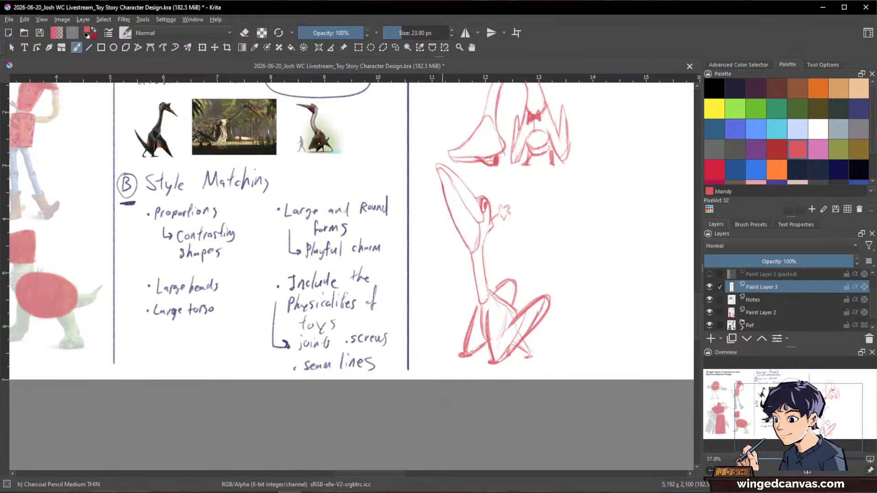
Add a filled turtleneck-like scarf with a thick rim around the base of the lower character's neck
mouse_move(524, 341)
left_mouse_down()
mouse_move(562, 383)
mouse_move(538, 416)
left_mouse_up()
key("space")
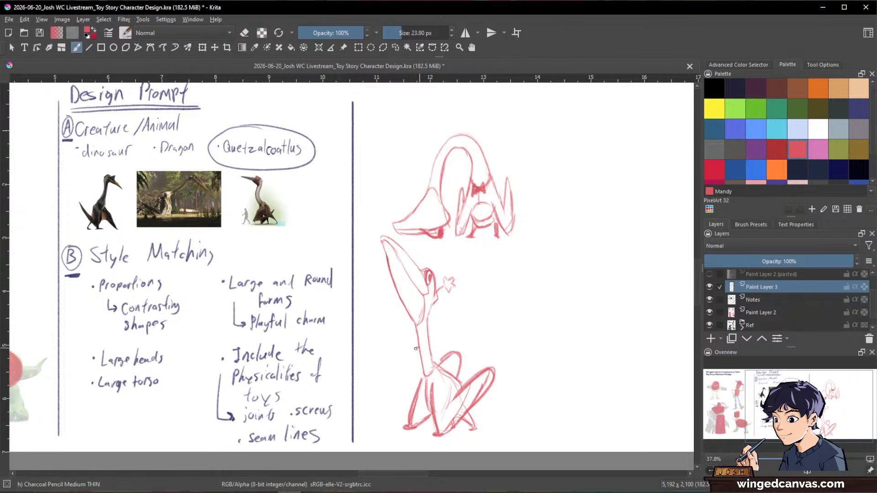
mouse_move(416, 349)
left_mouse_down()
mouse_move(425, 346)
mouse_move(425, 377)
left_mouse_up()
mouse_move(428, 346)
left_mouse_down()
mouse_move(425, 375)
mouse_move(420, 351)
left_mouse_up()
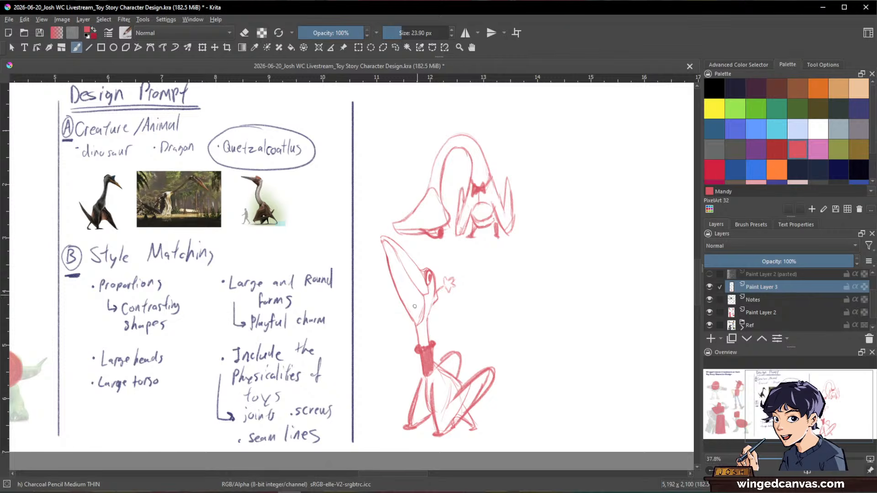
left_click_drag(422, 273, 436, 266)
key("ctrl+z")
Handwrite the label "Stuffed Toy Route" above the two character variations
mouse_move(389, 103)
left_mouse_down()
mouse_move(395, 120)
mouse_move(403, 100)
mouse_move(408, 124)
mouse_move(430, 122)
left_mouse_up()
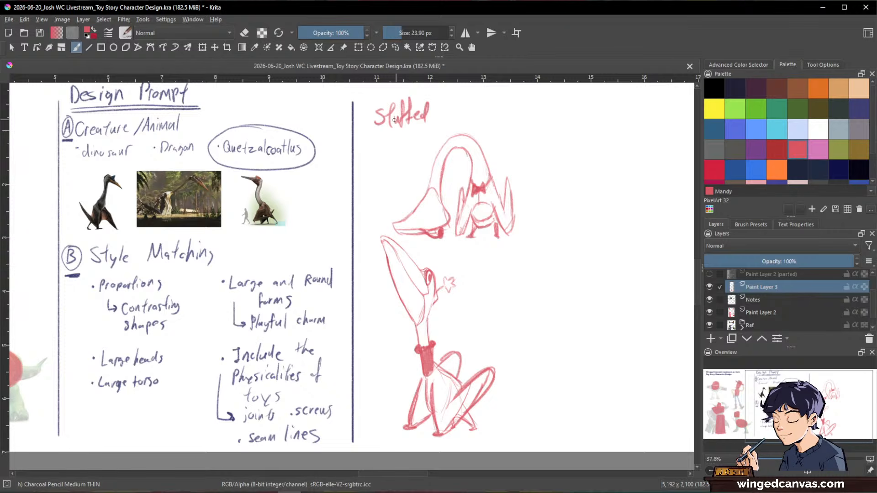
left_click_drag(389, 143, 405, 149)
left_click_drag(401, 144, 413, 141)
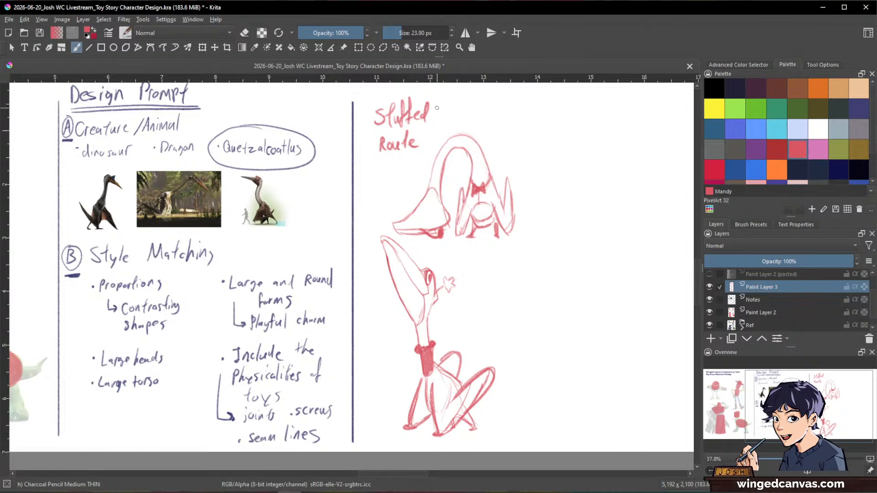
left_click_drag(437, 107, 462, 128)
Erase the word "Stuffed" from the handwritten label and write "Plushie" in its place
left_click_drag(597, 319, 544, 297)
left_click_drag(431, 221, 469, 289)
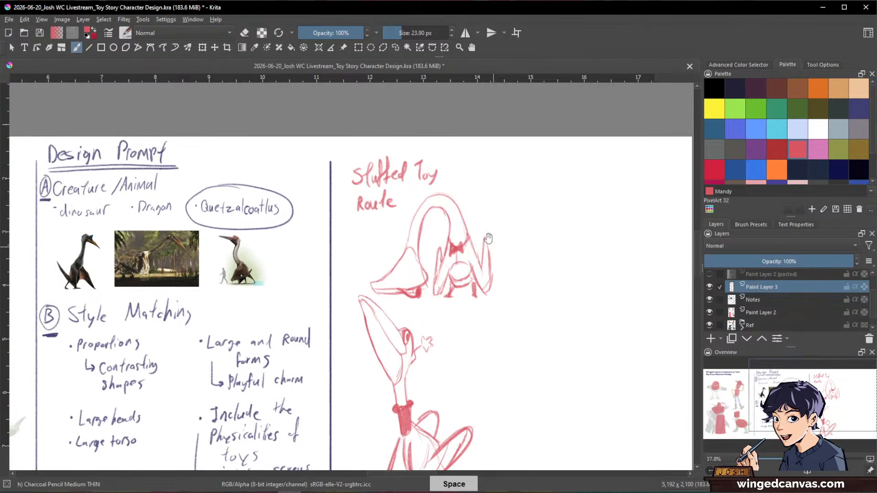
key("/")
mouse_move(404, 161)
left_mouse_down()
mouse_move(384, 165)
mouse_move(364, 188)
mouse_move(349, 183)
mouse_move(351, 170)
left_mouse_up()
key("/")
mouse_move(358, 154)
left_mouse_down()
mouse_move(357, 176)
mouse_move(369, 178)
left_mouse_up()
mouse_move(375, 169)
left_mouse_down()
mouse_move(370, 179)
mouse_move(398, 172)
left_mouse_up()
Start a third character variation in the empty space beside the plushie sketches with a light pointed arch and inner lines
key("space")
left_click_drag(600, 391, 545, 330)
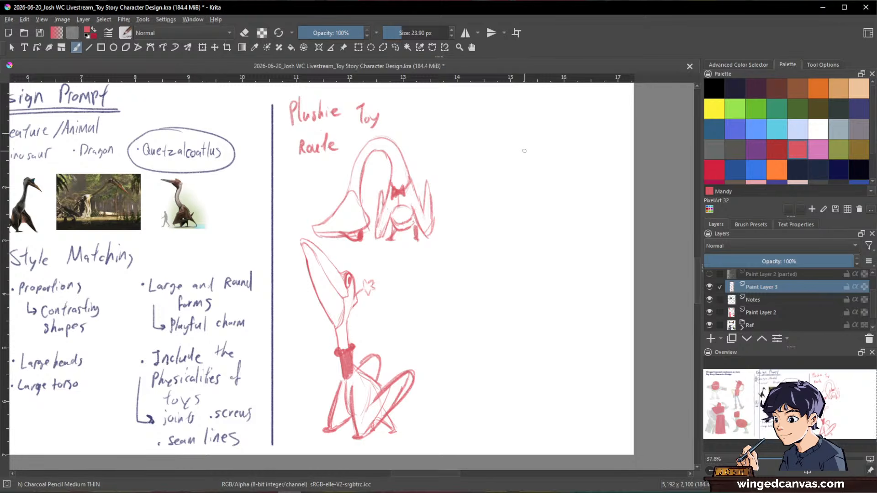
mouse_move(525, 128)
left_mouse_down()
mouse_move(542, 155)
mouse_move(516, 131)
mouse_move(505, 158)
left_mouse_up()
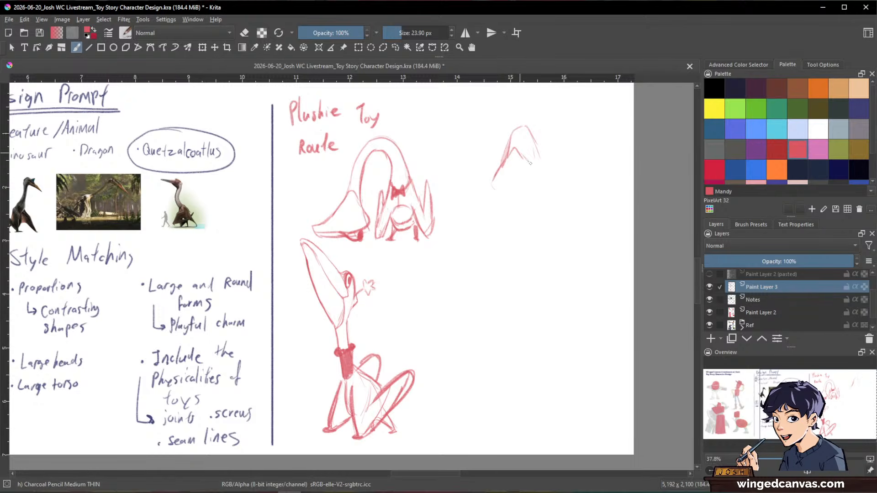
key("space")
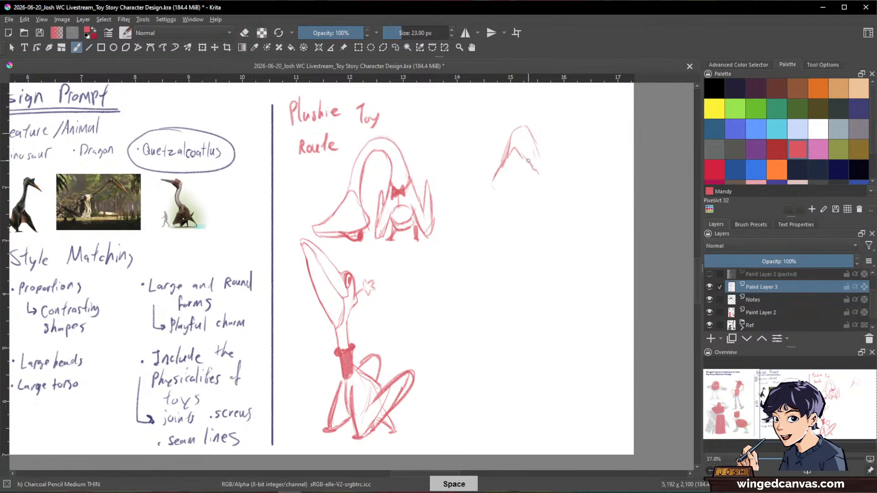
Strengthen the third variation's pointed arch and close its narrow right end, using the Quetzalcoatlus reference images as a guide
left_click_drag(244, 238, 408, 264)
left_click_drag(255, 209, 317, 132)
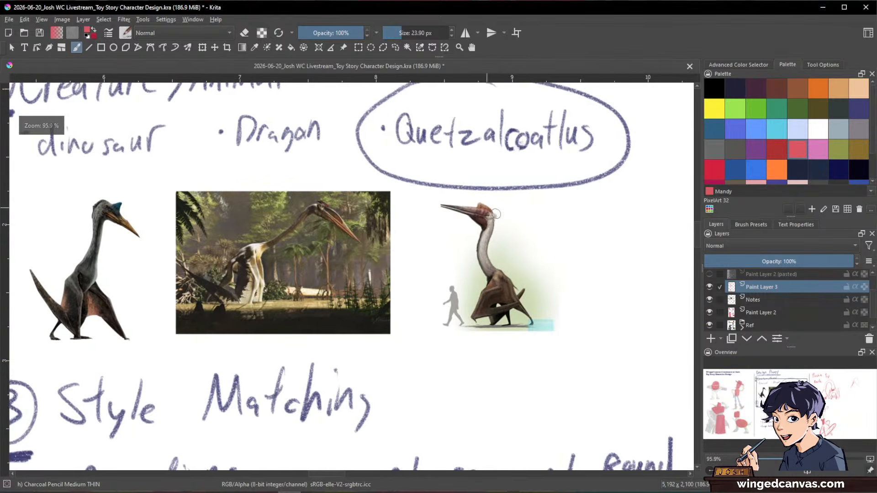
left_click_drag(587, 301, 527, 298)
mouse_move(609, 271)
left_mouse_down()
mouse_move(560, 319)
mouse_move(268, 343)
mouse_move(198, 371)
left_mouse_up()
left_click_drag(605, 311, 553, 312)
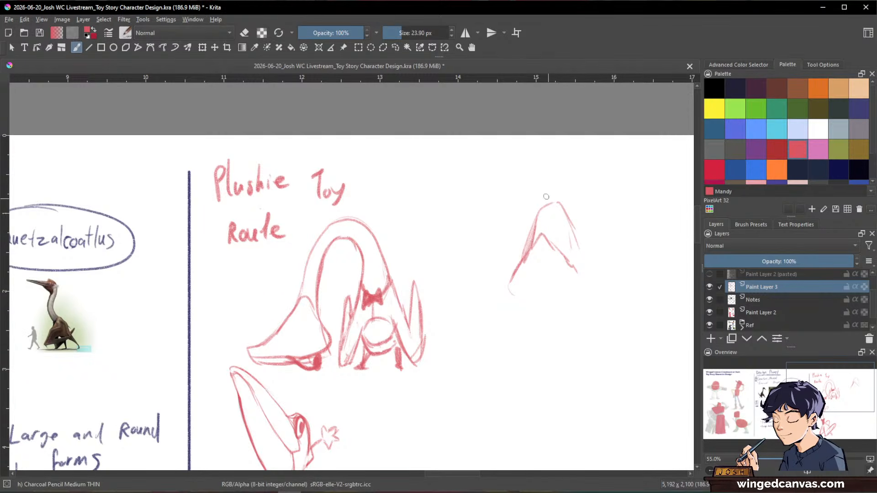
mouse_move(529, 249)
left_mouse_down()
mouse_move(545, 203)
mouse_move(574, 234)
mouse_move(579, 277)
left_mouse_up()
Compare the arch with the Quetzalcoatlus references and erase its inner peaked line to open up the head shape
left_click_drag(116, 333, 468, 316)
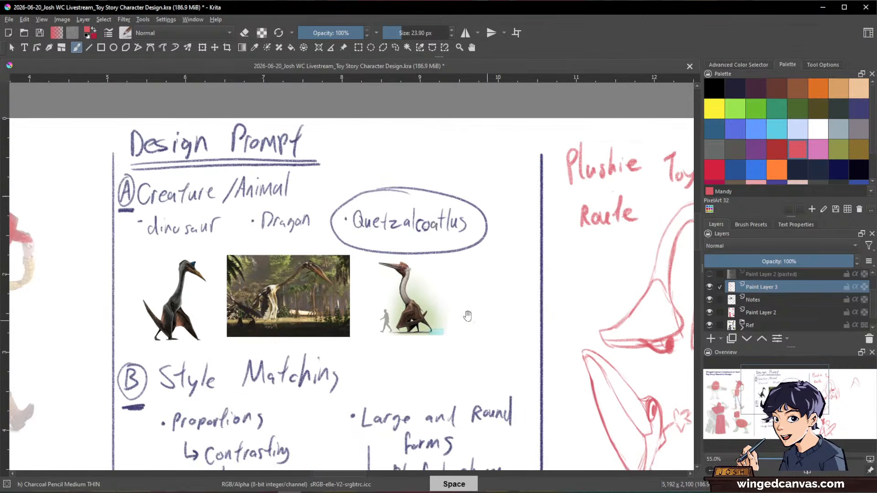
mouse_move(245, 278)
left_mouse_down()
mouse_move(306, 211)
mouse_move(288, 210)
left_mouse_up()
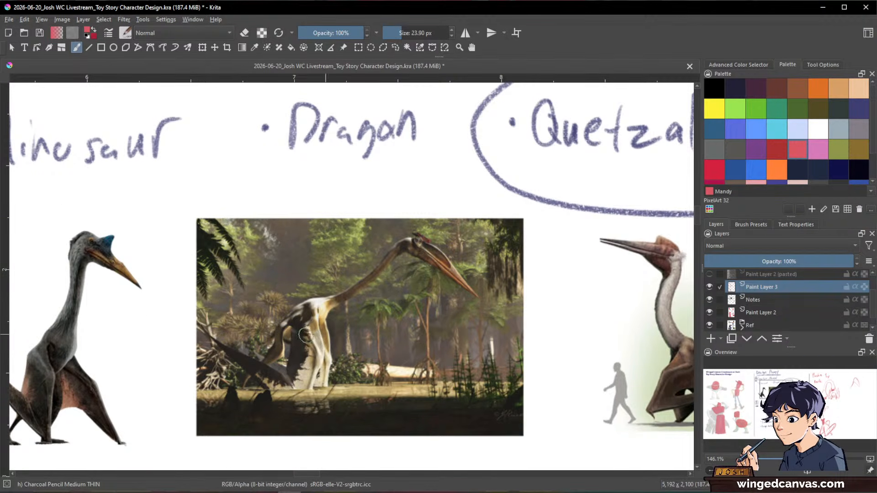
left_click_drag(622, 337, 444, 345)
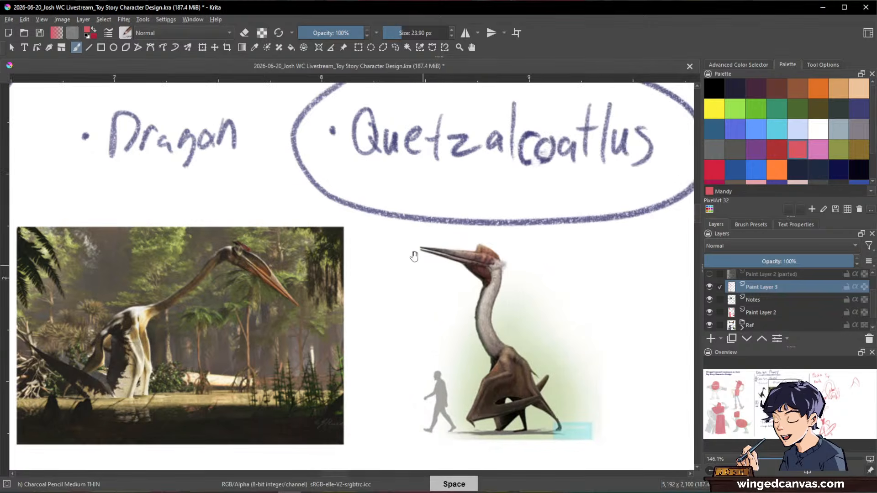
left_click_drag(592, 286, 603, 353)
left_click_drag(605, 315, 393, 354)
mouse_move(603, 333)
left_mouse_down()
mouse_move(434, 356)
mouse_move(307, 354)
left_mouse_up()
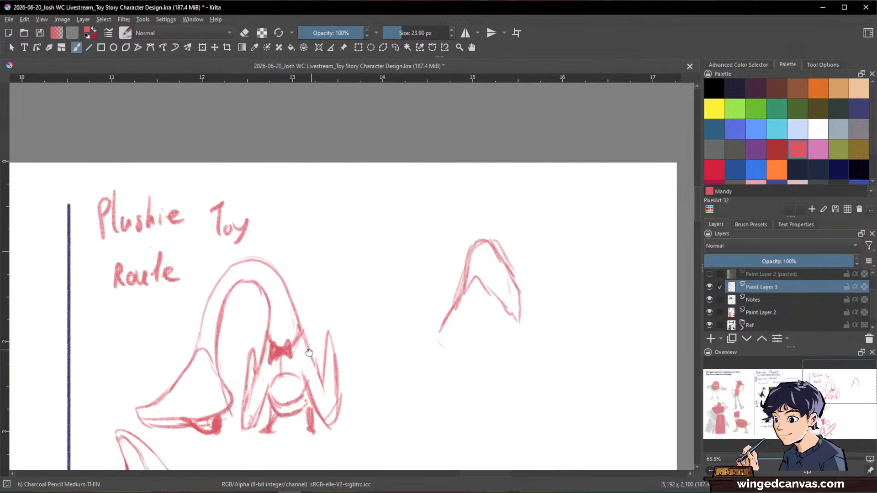
key("slash")
mouse_move(478, 278)
left_mouse_down()
mouse_move(475, 289)
mouse_move(501, 295)
mouse_move(502, 303)
left_mouse_up()
key("slash")
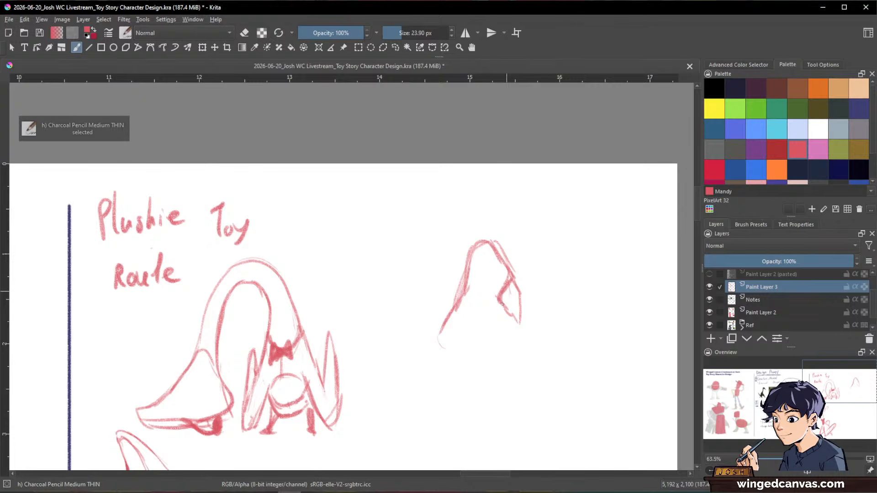
Thicken the third head's domed outline, add a slanted lower edge and begin a dark eye near its right side
mouse_move(492, 242)
left_mouse_down()
mouse_move(462, 283)
mouse_move(439, 346)
left_mouse_up()
left_click_drag(599, 303, 605, 274)
left_click_drag(579, 255, 578, 274)
left_click_drag(492, 297, 526, 284)
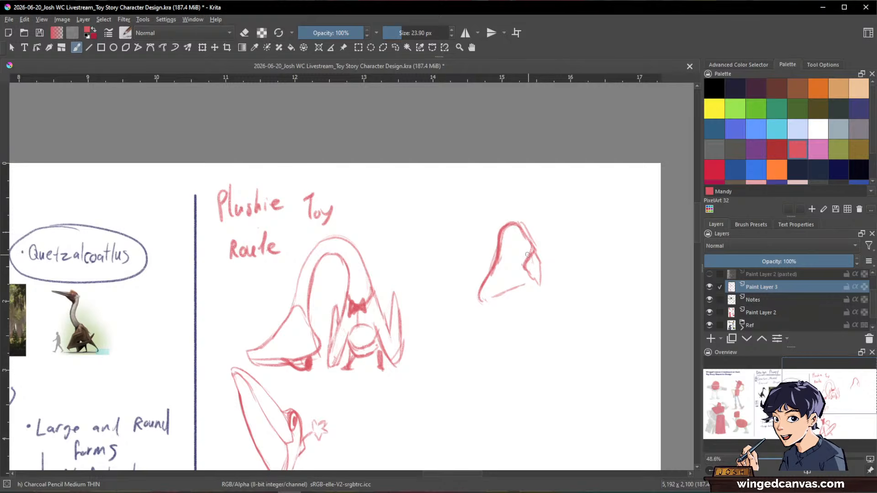
left_click_drag(524, 249, 526, 248)
mouse_move(596, 257)
left_mouse_down()
mouse_move(585, 298)
mouse_move(612, 252)
left_mouse_up()
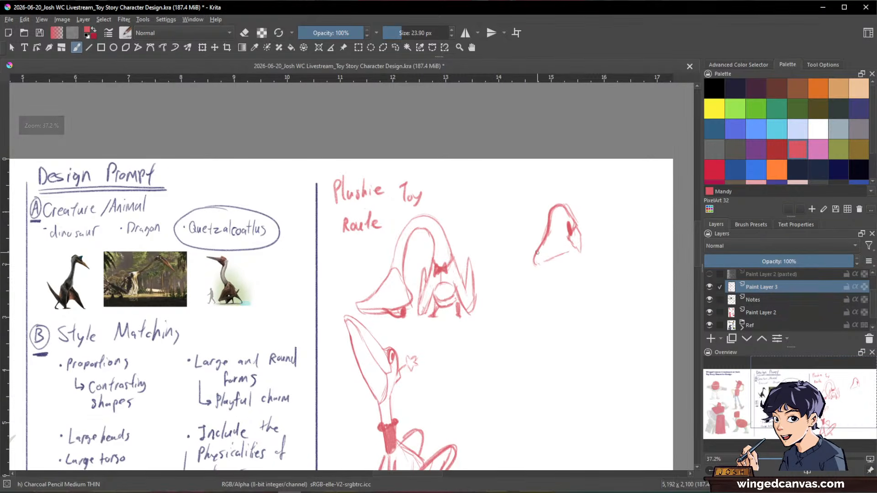
Draw the short pointed beak with a rounded lower jaw and clean up the eye into a dark oval
mouse_move(538, 251)
left_mouse_down()
mouse_move(533, 279)
mouse_move(561, 260)
left_mouse_up()
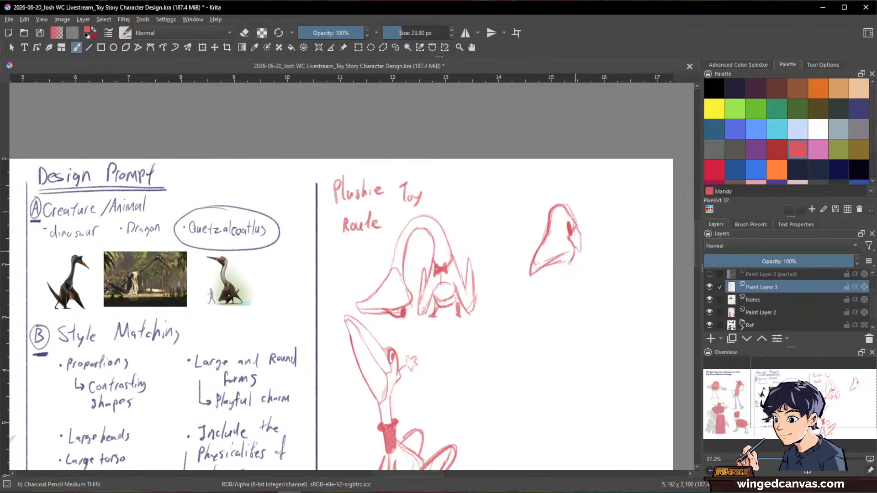
key("e")
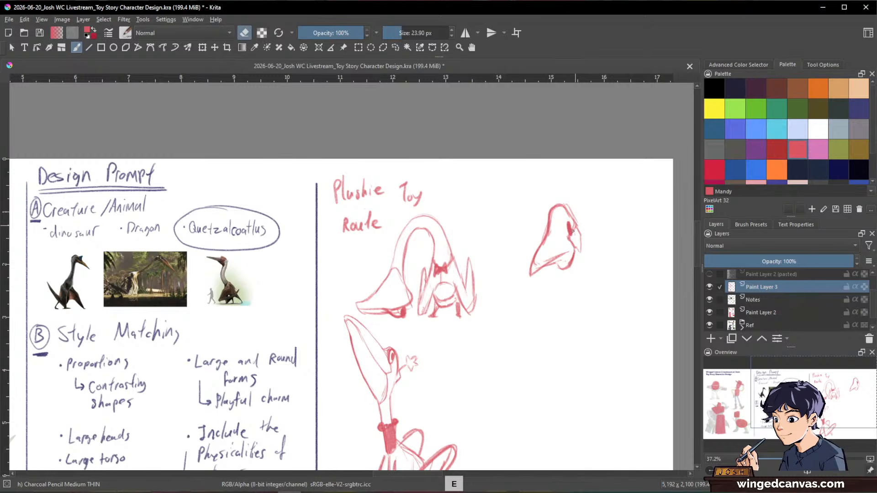
key("e")
left_click_drag(570, 225, 569, 235)
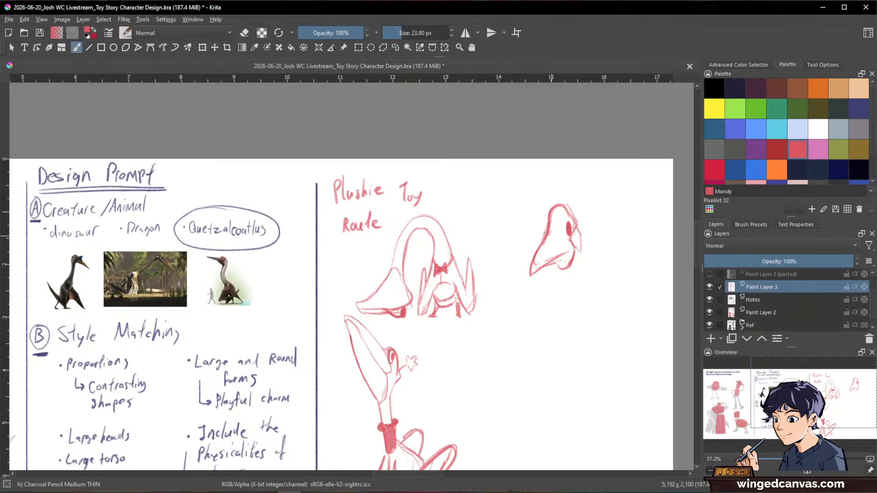
Check the reference images and add a curved line separating the third character's beak from its face
key("space")
left_click_drag(113, 292, 293, 261)
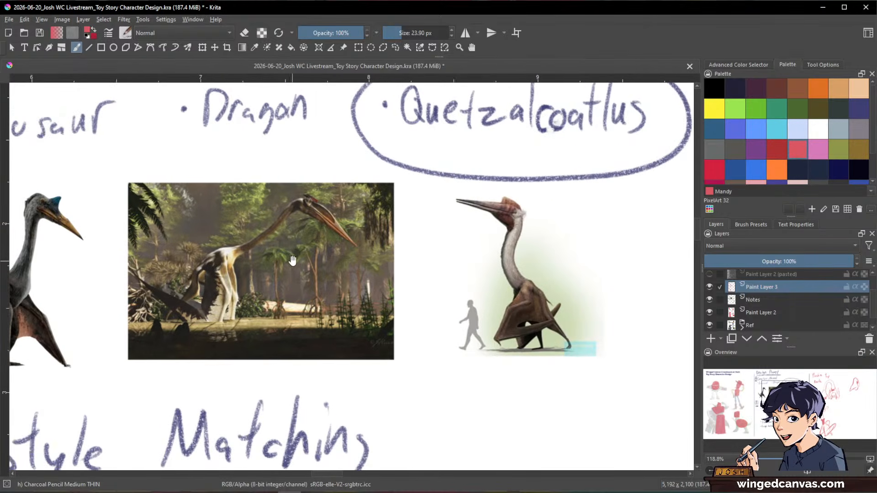
mouse_move(588, 296)
left_mouse_down()
mouse_move(612, 324)
mouse_move(228, 363)
left_mouse_up()
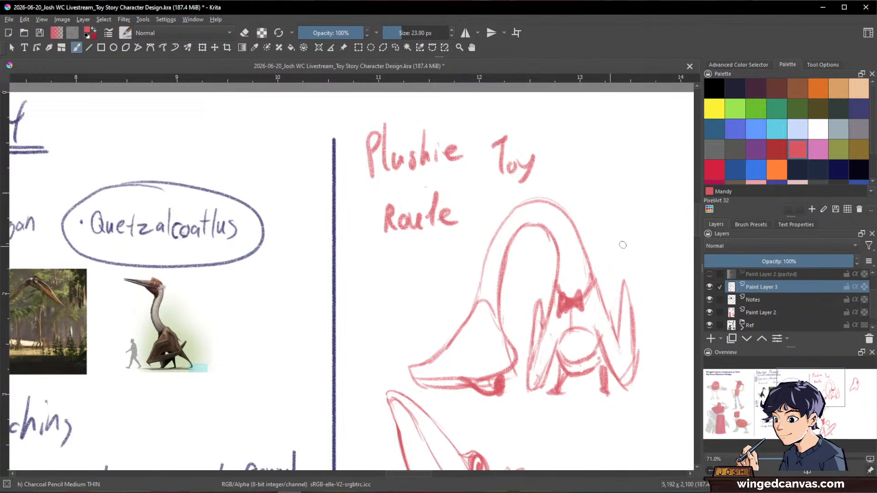
key("space")
left_click_drag(622, 245, 407, 285)
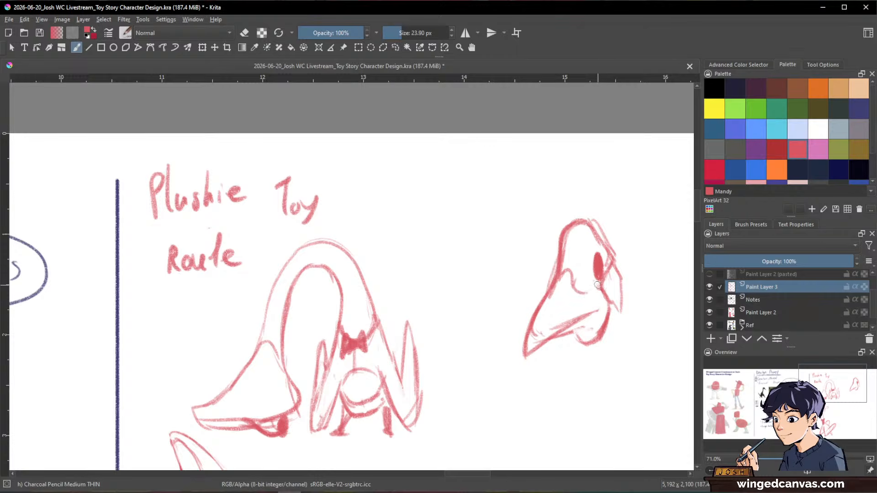
key("space")
left_click_drag(636, 297, 579, 231)
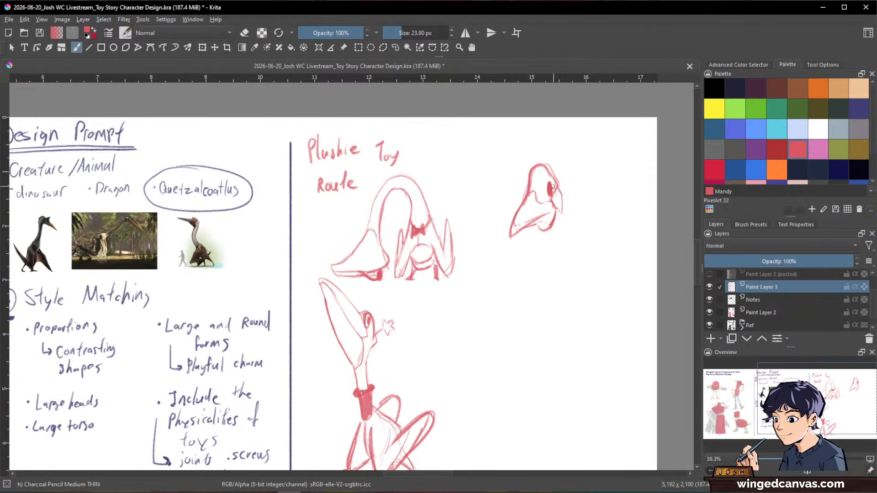
Round out the third character's eye with an erased highlight and refine the edge of its lower jaw
key("e")
key("e")
left_click_drag(551, 184, 550, 187)
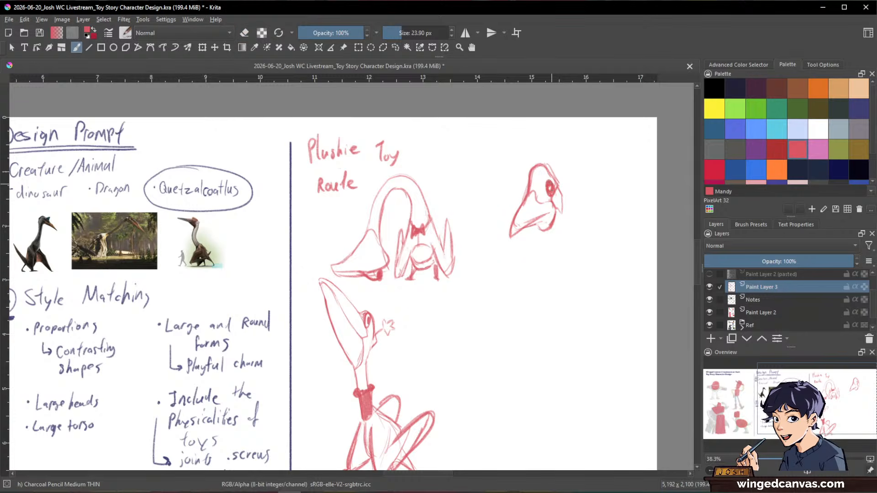
key("e")
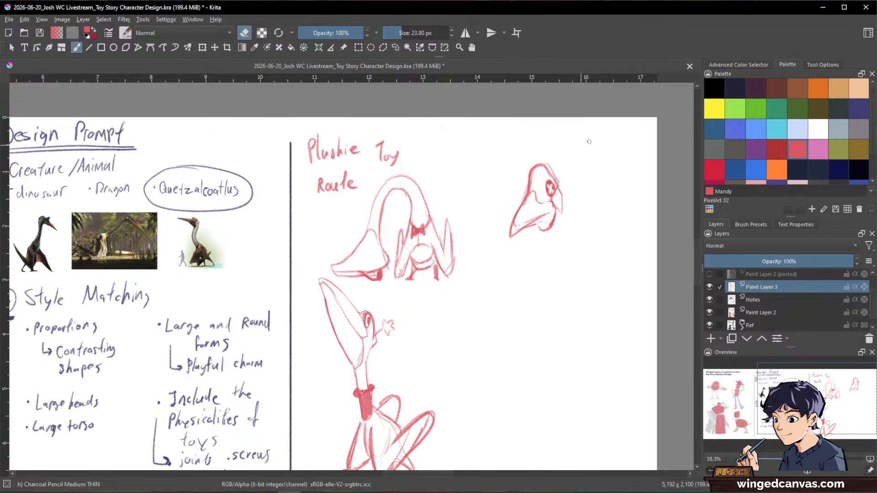
scroll(622, 273, "down", 1)
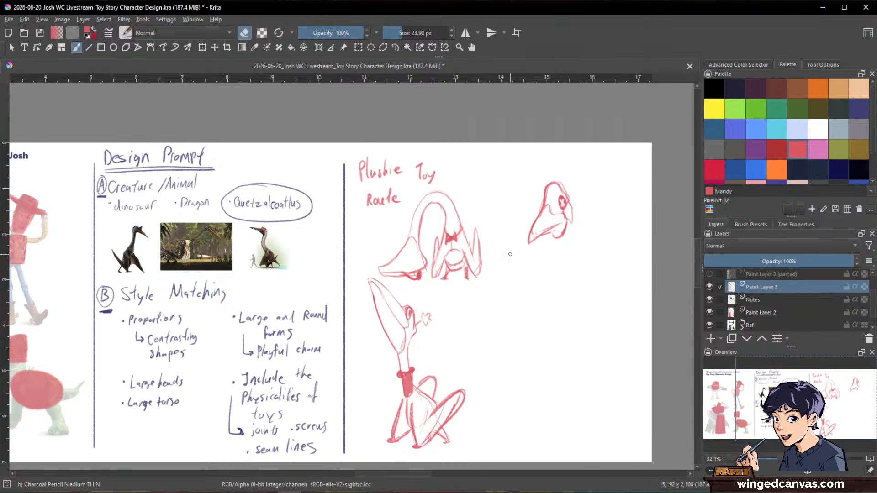
key("e")
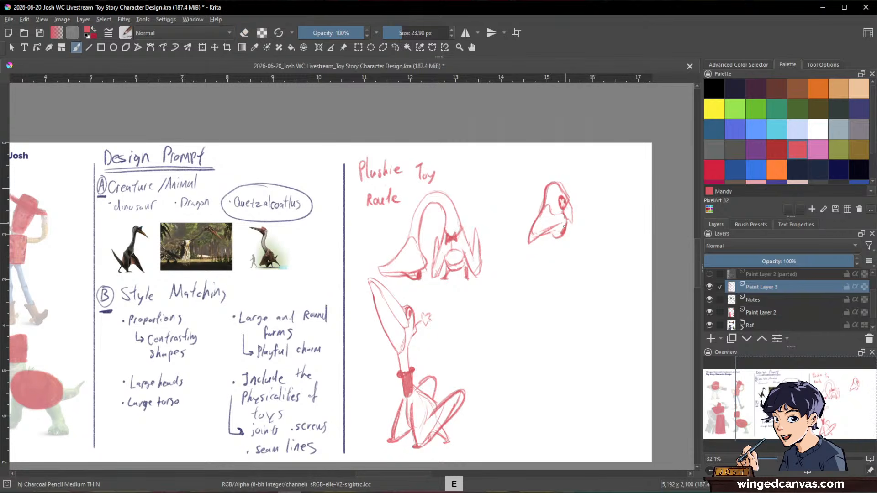
key("e")
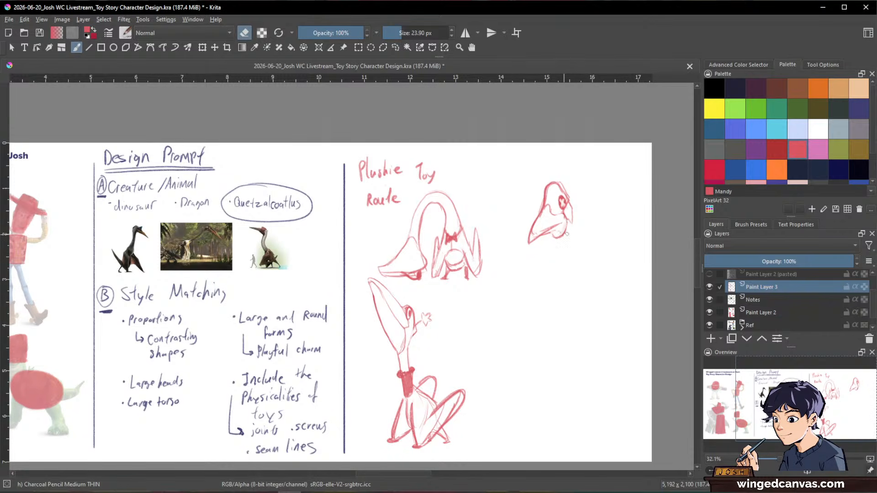
left_click_drag(611, 211, 611, 174)
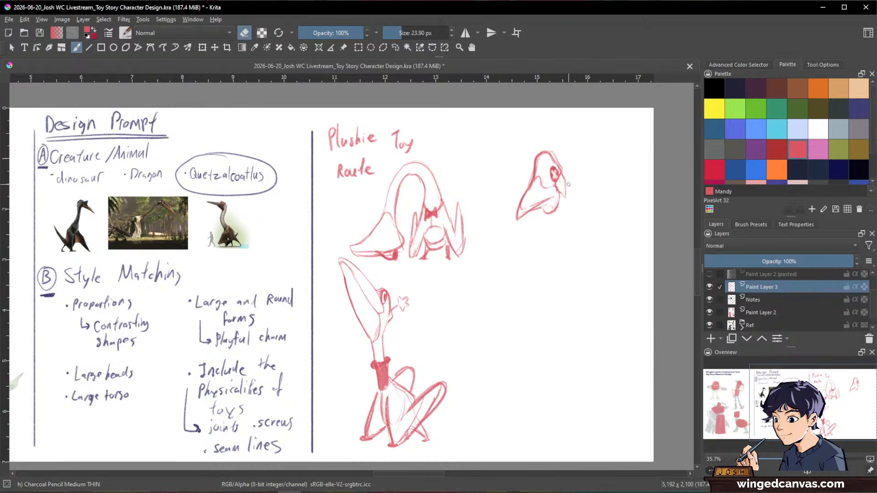
Sketch a long, slim neck descending from the back of the third head with light double lines
key("e")
mouse_move(565, 181)
left_mouse_down()
mouse_move(561, 241)
mouse_move(541, 271)
left_mouse_up()
left_click_drag(563, 210, 553, 291)
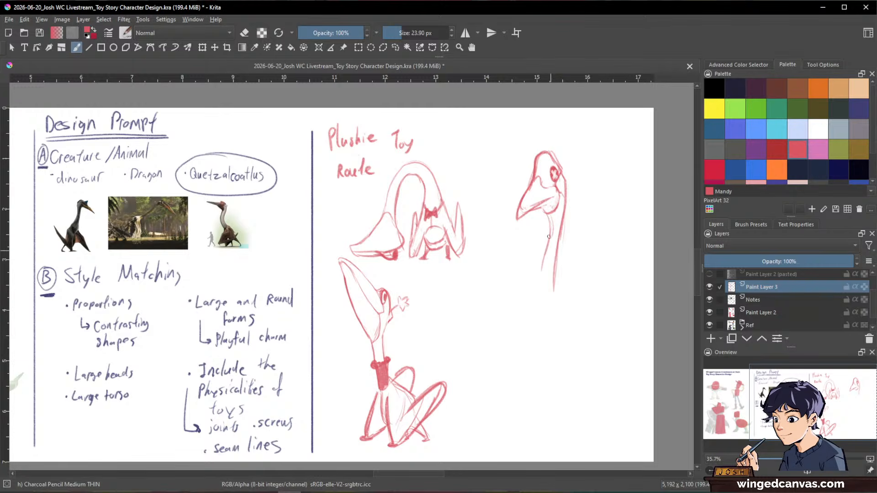
left_click_drag(551, 225, 537, 304)
left_click_drag(544, 265, 541, 305)
Lengthen the beak to a sharper downward point and darken the outline around the back of the head
mouse_move(512, 228)
left_mouse_down()
mouse_move(519, 205)
mouse_move(509, 235)
left_mouse_up()
mouse_move(509, 234)
left_mouse_down()
mouse_move(548, 211)
mouse_move(523, 222)
mouse_move(539, 211)
mouse_move(533, 216)
mouse_move(526, 199)
mouse_move(540, 195)
mouse_move(508, 233)
mouse_move(545, 201)
left_mouse_up()
key("e")
key("e")
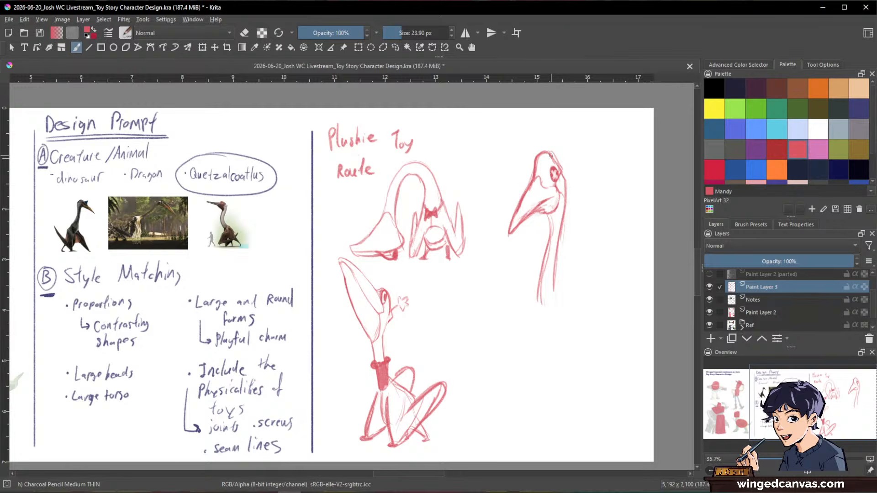
left_click_drag(564, 170, 566, 201)
key("e")
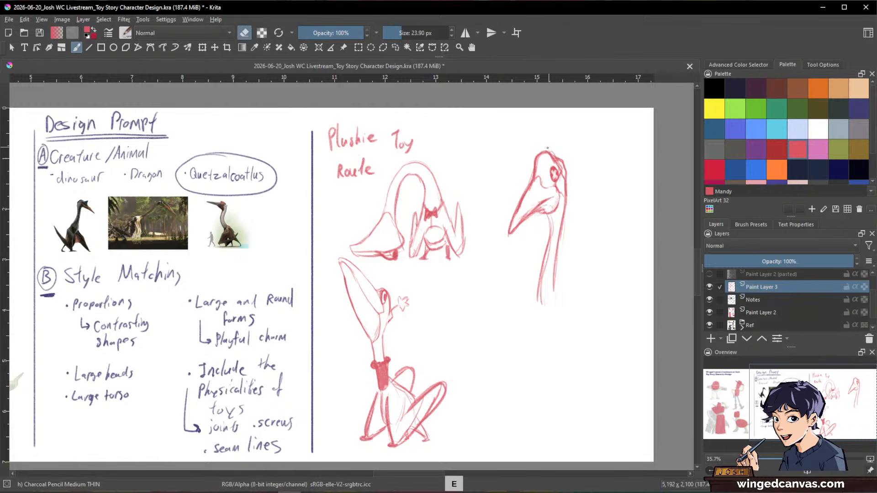
key("e")
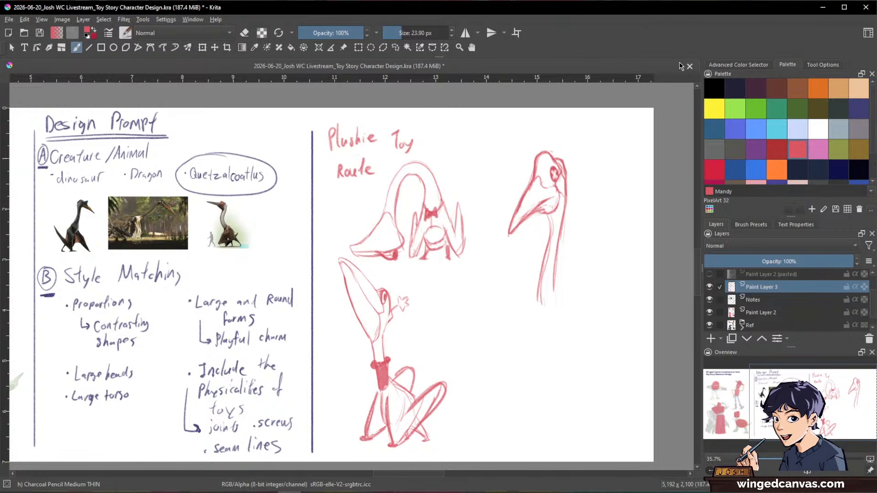
Extend the neck downward and sketch a large pear-shaped body flaring out from its base
left_click_drag(580, 320, 583, 300)
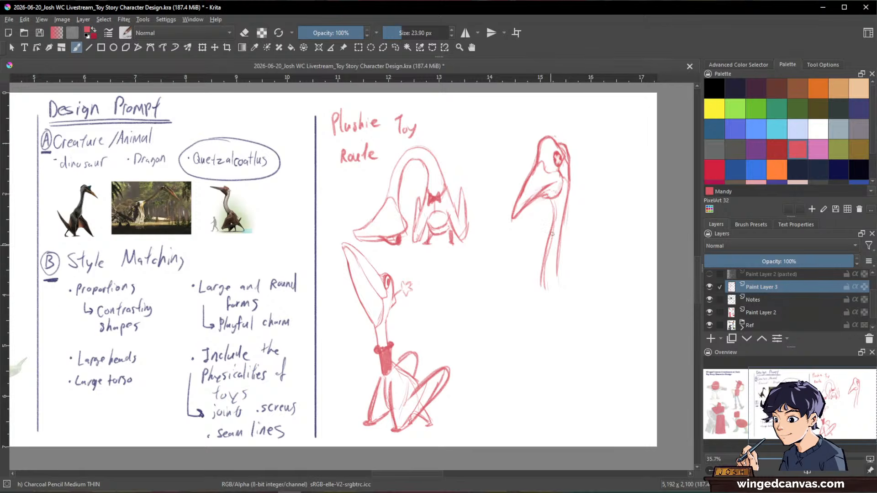
left_click_drag(551, 233, 535, 298)
left_click_drag(542, 263, 536, 359)
left_click_drag(563, 218, 551, 308)
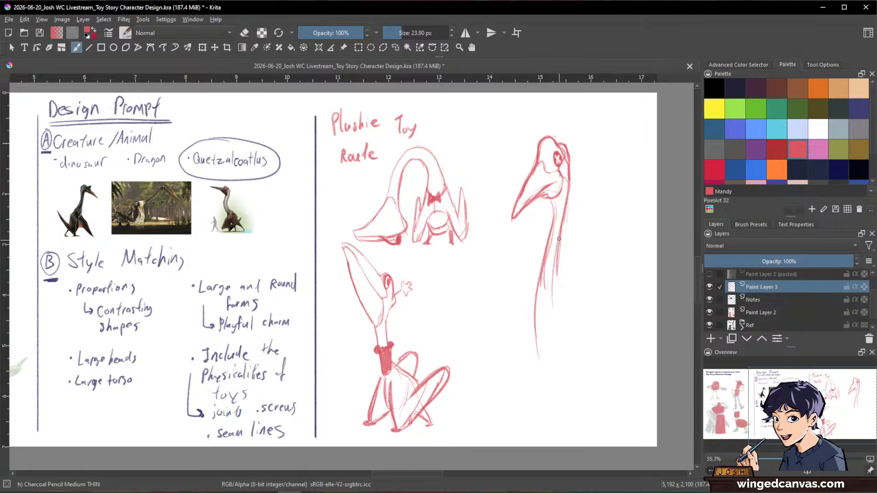
left_click_drag(559, 239, 564, 325)
mouse_move(558, 274)
left_mouse_down()
mouse_move(612, 332)
mouse_move(598, 380)
left_mouse_up()
mouse_move(532, 289)
left_mouse_down()
mouse_move(507, 369)
mouse_move(571, 392)
left_mouse_up()
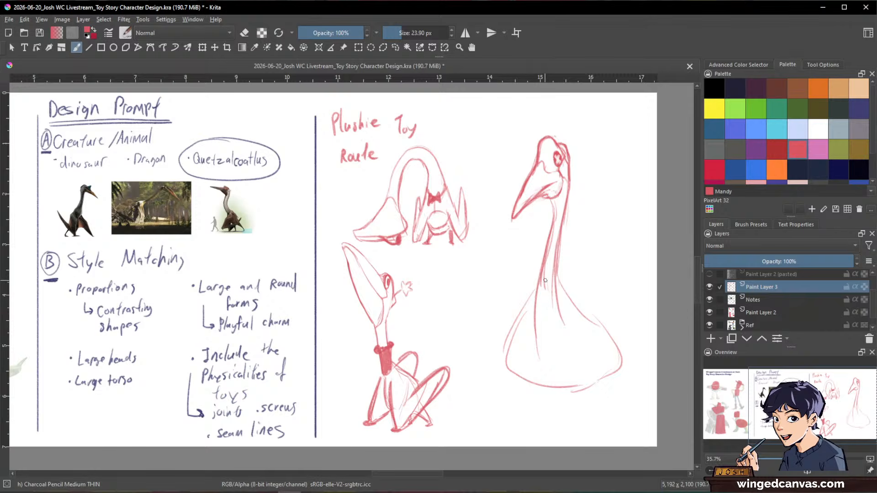
Erase the stray construction lines inside the neck and body and redraw the neck's left side into the body
key("slash")
mouse_move(536, 347)
left_mouse_down()
mouse_move(548, 261)
mouse_move(568, 333)
left_mouse_up()
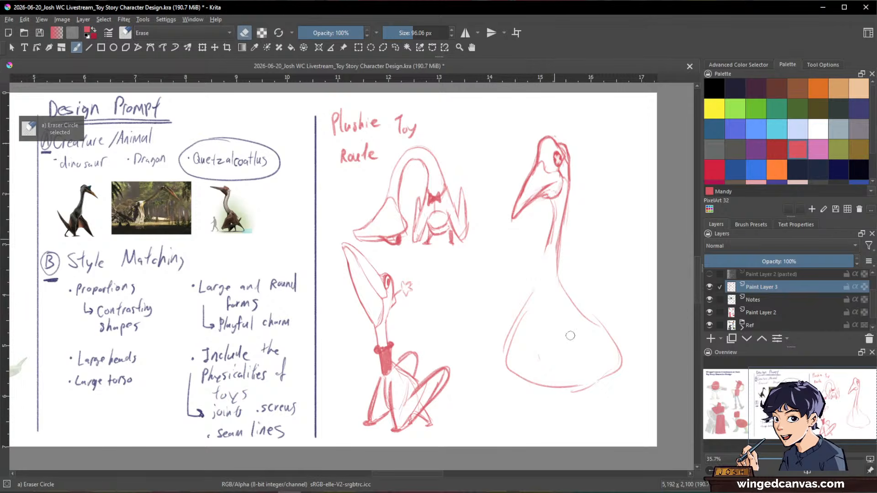
key("slash")
mouse_move(553, 209)
left_mouse_down()
mouse_move(545, 261)
mouse_move(518, 323)
left_mouse_up()
key("slash")
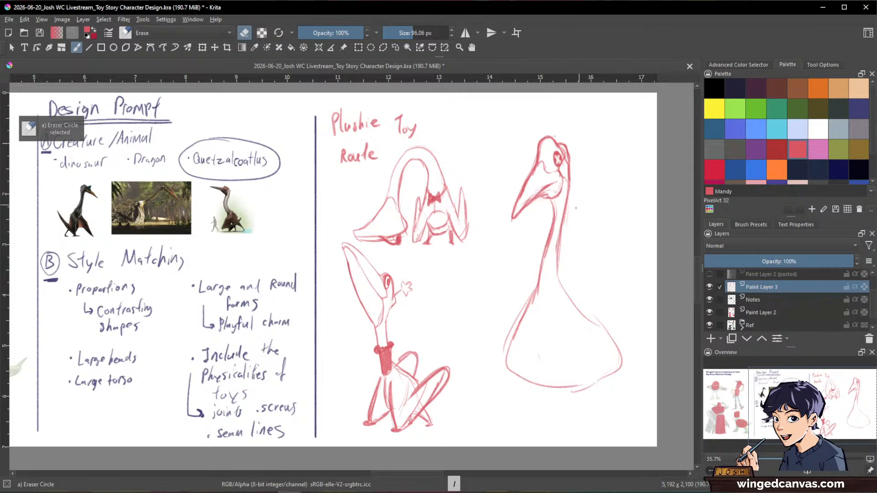
Erase the right shoulder line and redraw the neck's right side curving smoothly into the body
left_click_drag(559, 256, 586, 317)
key("slash")
left_click_drag(565, 212, 559, 293)
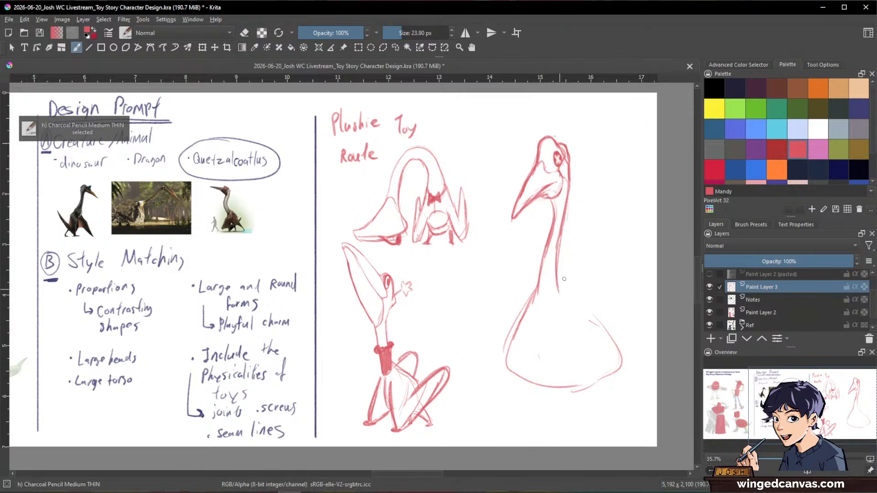
key("slash")
left_click_drag(565, 230, 562, 285)
key("slash")
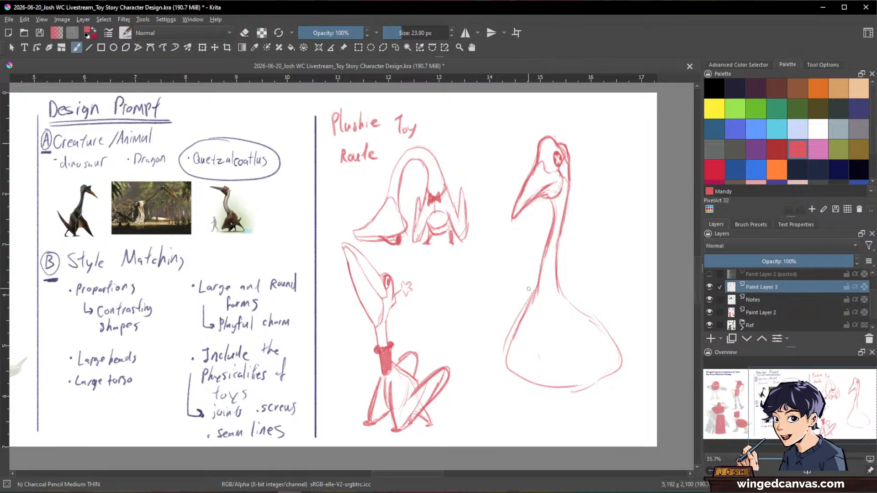
Add a seam across the neck's base, stitch marks, curved panel lines on the body and two small feet
left_click_drag(534, 293, 553, 284)
left_click_drag(519, 325, 548, 385)
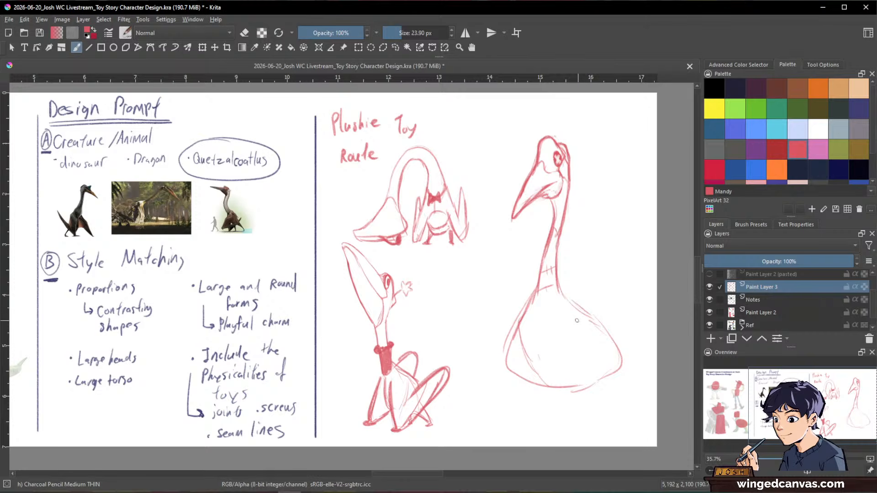
mouse_move(561, 326)
left_mouse_down()
mouse_move(585, 389)
mouse_move(616, 364)
mouse_move(542, 400)
left_mouse_up()
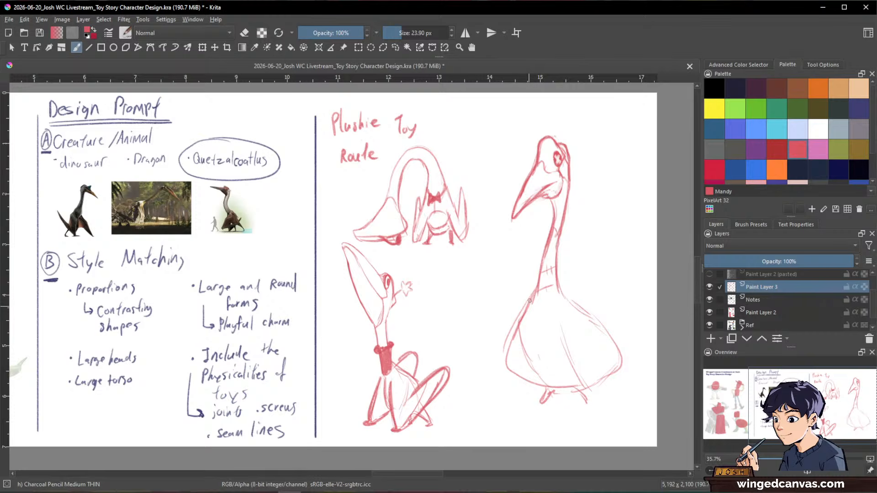
Sketch the arms of two folded wings running down either side of the pear-shaped body
mouse_move(530, 301)
left_mouse_down()
mouse_move(506, 350)
mouse_move(510, 339)
mouse_move(512, 398)
left_mouse_up()
left_click_drag(570, 352, 595, 402)
left_click_drag(619, 357, 598, 401)
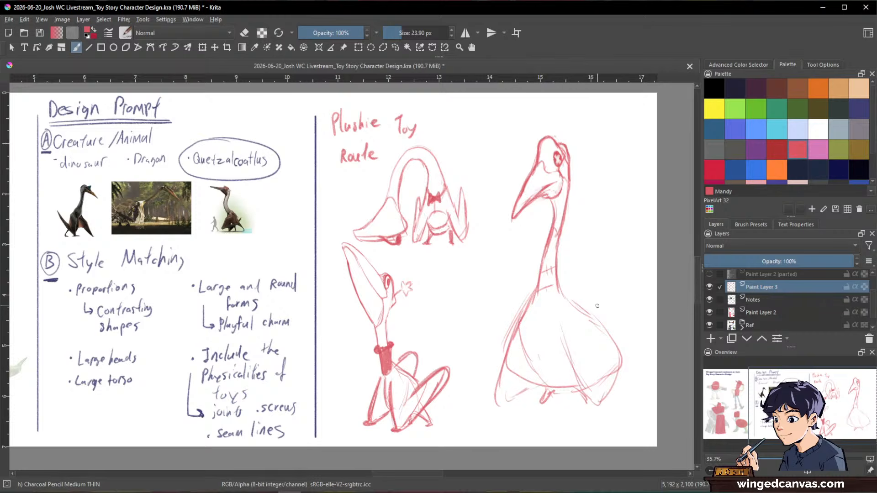
mouse_move(597, 305)
left_mouse_down()
mouse_move(596, 335)
mouse_move(610, 278)
mouse_move(618, 348)
left_mouse_up()
left_click_drag(525, 297, 503, 355)
left_click_drag(522, 315, 501, 383)
left_click_drag(508, 346, 497, 401)
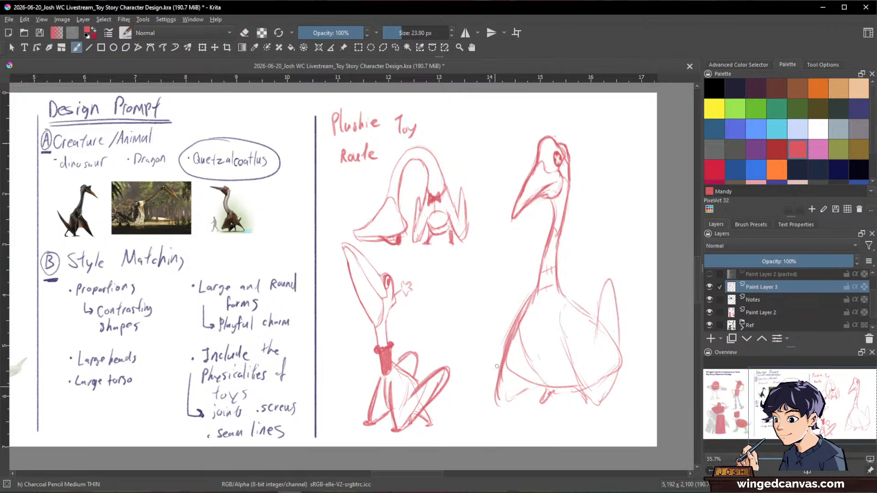
Add tall pointed wing tips rising on both sides and small hands where the folded wings meet the ground
left_click_drag(523, 281, 505, 342)
left_click_drag(506, 338, 528, 273)
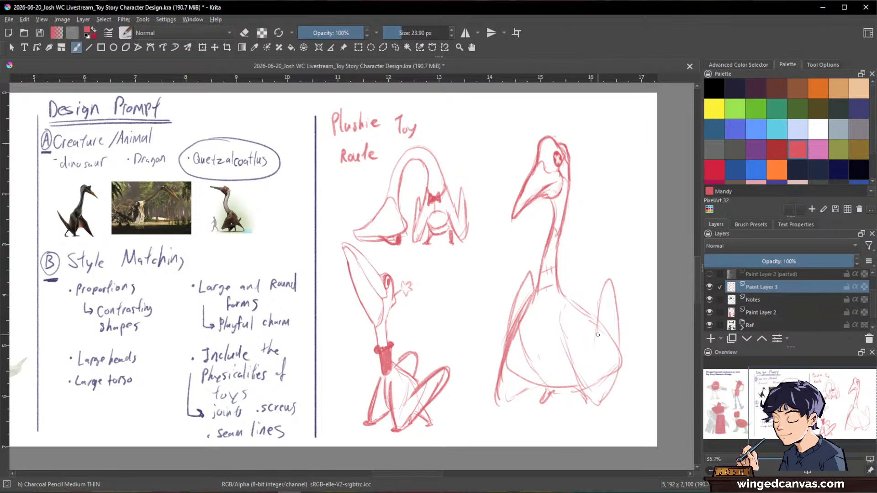
mouse_move(600, 332)
left_mouse_down()
mouse_move(591, 377)
mouse_move(597, 411)
left_mouse_up()
mouse_move(562, 292)
left_mouse_down()
mouse_move(632, 380)
mouse_move(632, 369)
mouse_move(617, 392)
left_mouse_up()
left_click_drag(499, 405, 526, 391)
mouse_move(515, 353)
left_mouse_down()
mouse_move(527, 384)
mouse_move(554, 386)
left_mouse_up()
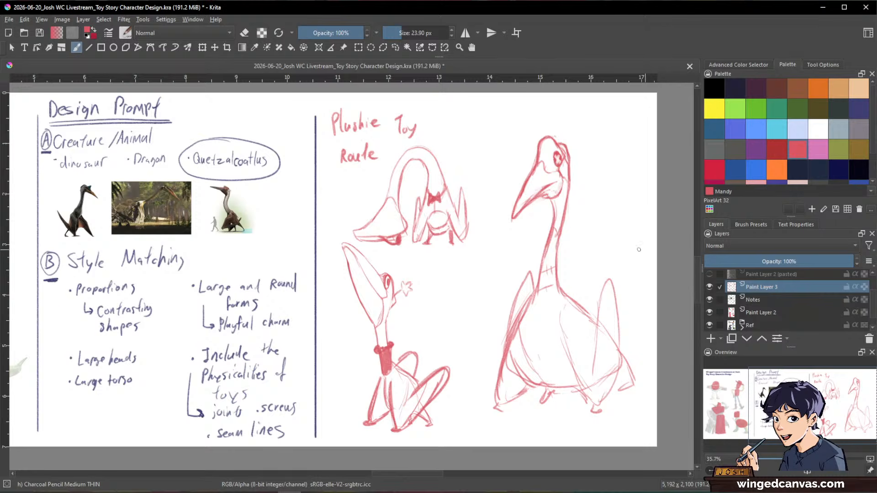
Lasso the third plushie's head, scale it up and reposition it over the neck
key("l")
mouse_move(542, 219)
left_mouse_down()
mouse_move(606, 149)
mouse_move(541, 219)
left_mouse_up()
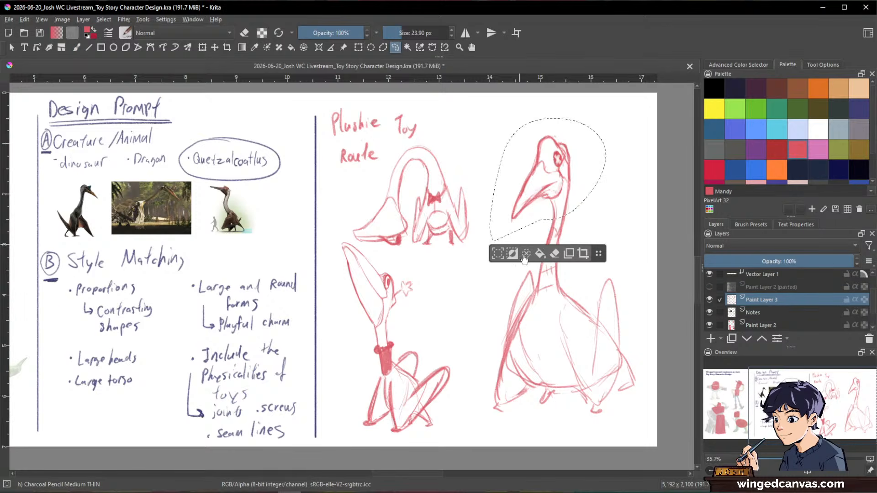
key("ctrl+t")
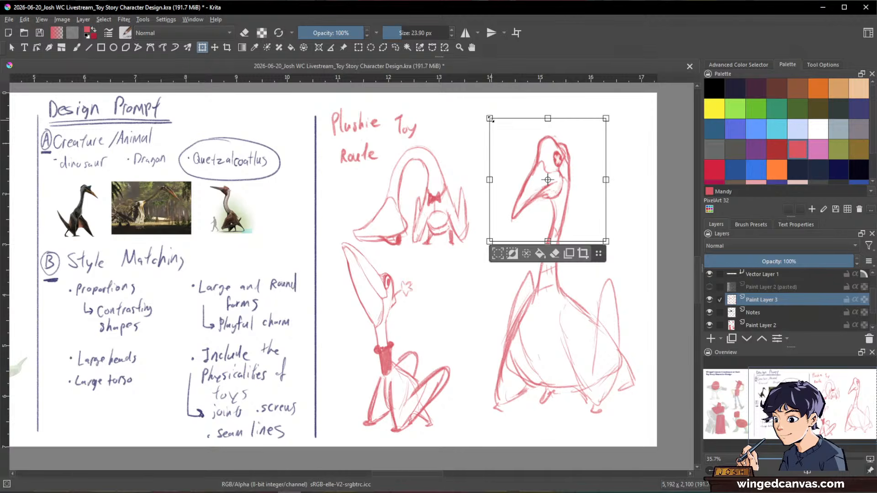
left_click_drag(486, 119, 420, 101)
left_click_drag(520, 150, 551, 154)
key("Return")
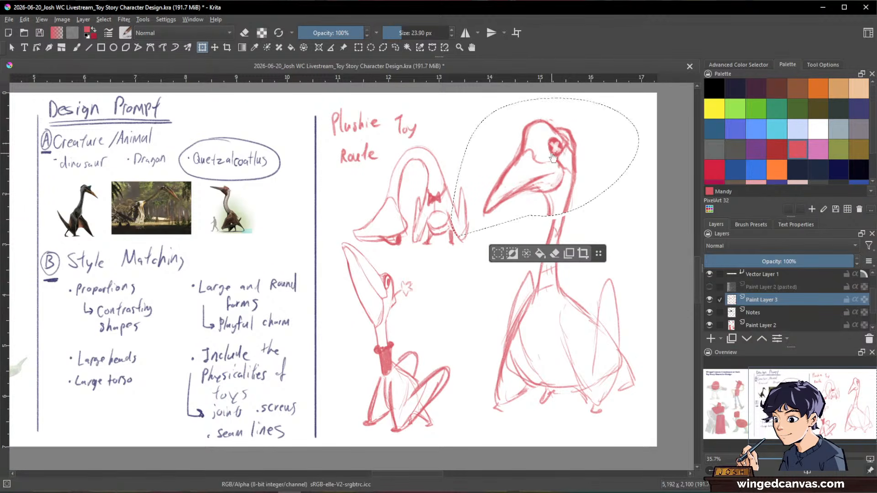
Erase the enlarged beak's lower edge and redraw it fuller with a rounded tip
key("b")
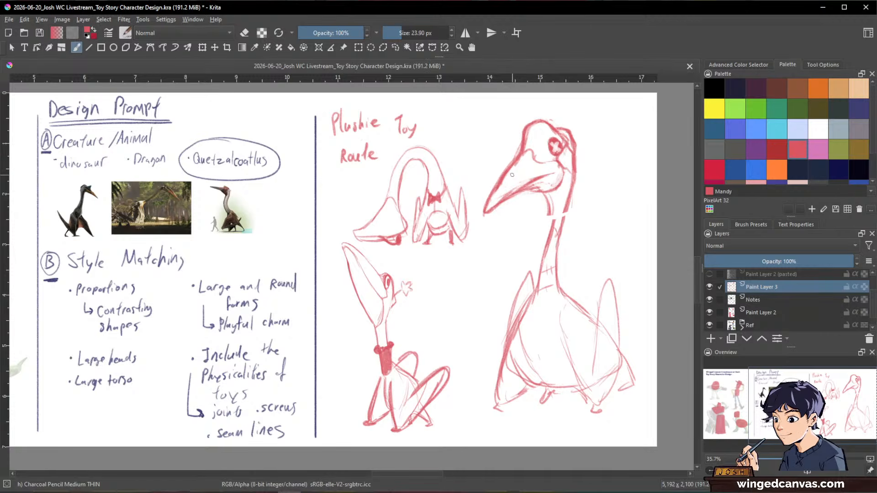
key("e")
mouse_move(496, 210)
left_mouse_down()
mouse_move(529, 192)
mouse_move(537, 162)
mouse_move(550, 165)
mouse_move(545, 192)
left_mouse_up()
key("e")
mouse_move(486, 203)
left_mouse_down()
mouse_move(486, 225)
mouse_move(489, 201)
mouse_move(496, 221)
mouse_move(486, 217)
mouse_move(548, 196)
left_mouse_up()
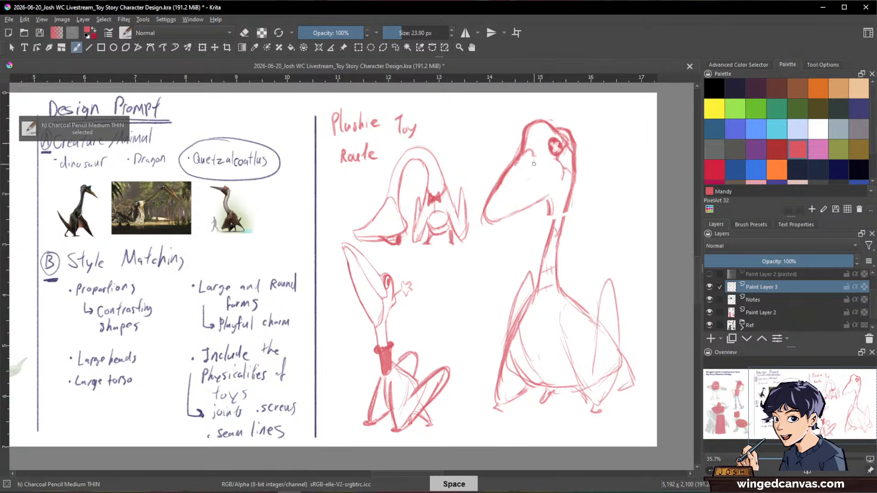
Erase the stray lines around the cheek and redraw the beak's base, mouth corner and lower edge
key("/")
key("/")
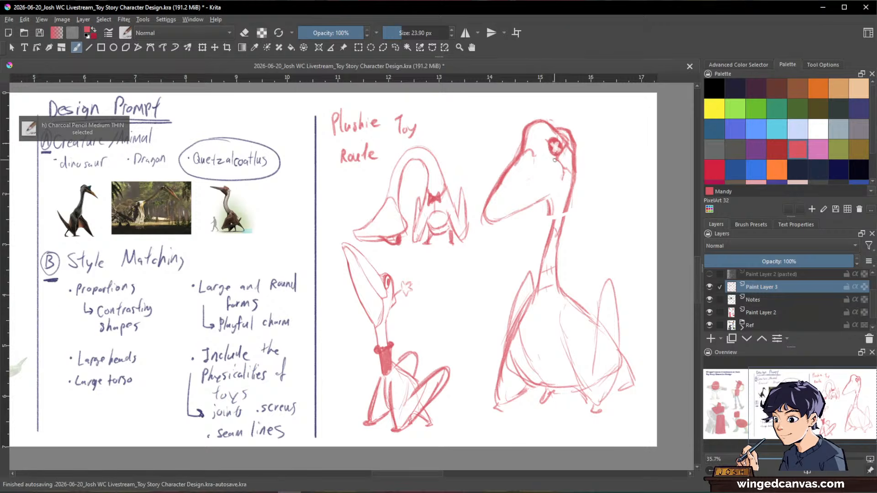
key("e")
key("e")
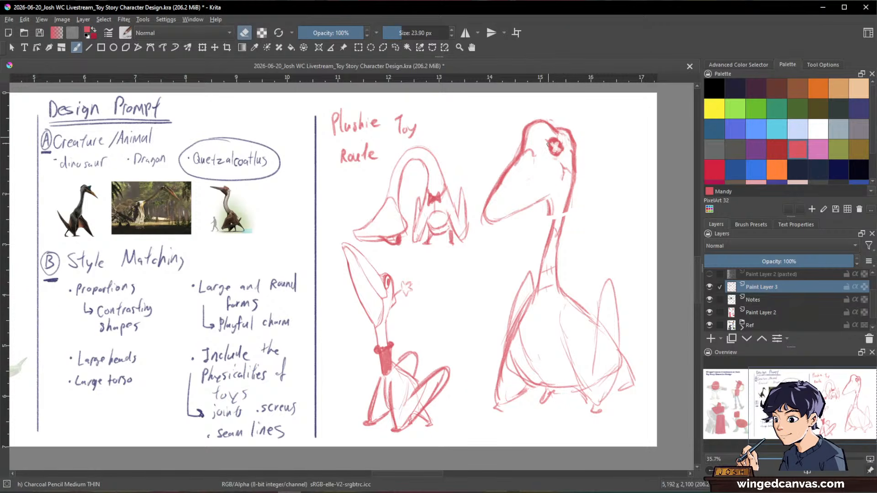
mouse_move(563, 175)
left_mouse_down()
mouse_move(563, 163)
mouse_move(559, 177)
left_mouse_up()
key("e")
mouse_move(525, 201)
left_mouse_down()
mouse_move(551, 184)
mouse_move(542, 200)
left_mouse_up()
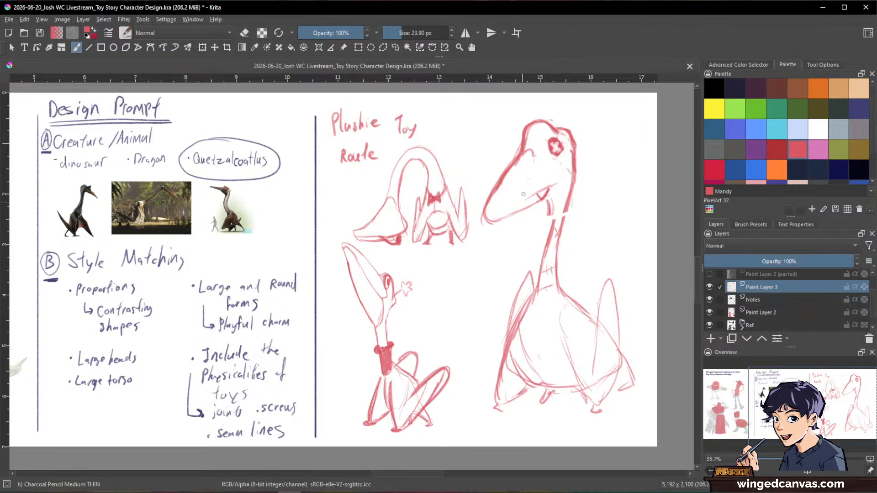
left_click_drag(496, 221, 520, 205)
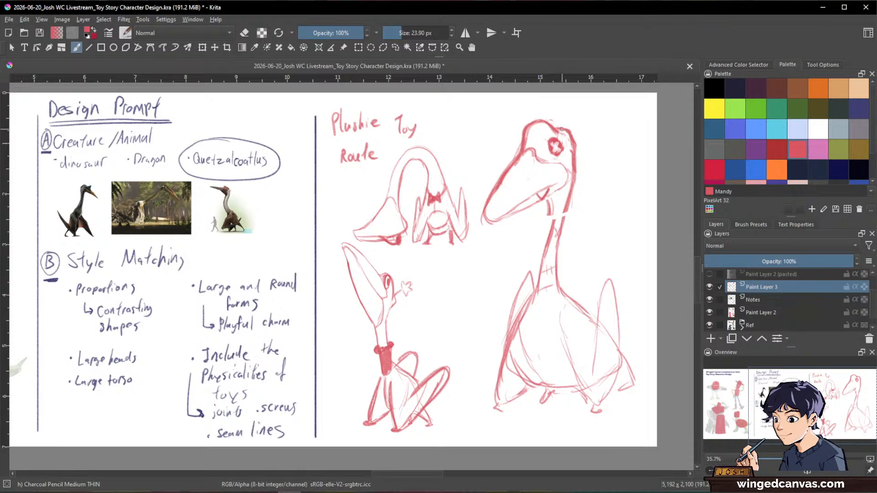
Erase the mismatched neck lines below the head and redraw both sides to join the enlarged head to the neck
left_click_drag(547, 200, 551, 241)
left_click_drag(572, 185, 560, 245)
left_click_drag(568, 203, 557, 255)
key("slash")
mouse_move(548, 212)
left_mouse_down()
mouse_move(549, 226)
mouse_move(552, 216)
left_mouse_up()
key("e")
key("slash")
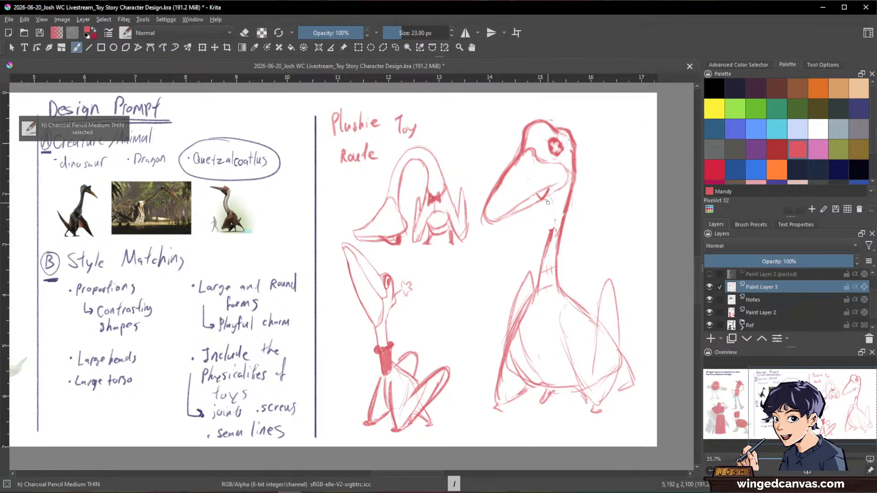
left_click_drag(552, 206, 545, 244)
key("e")
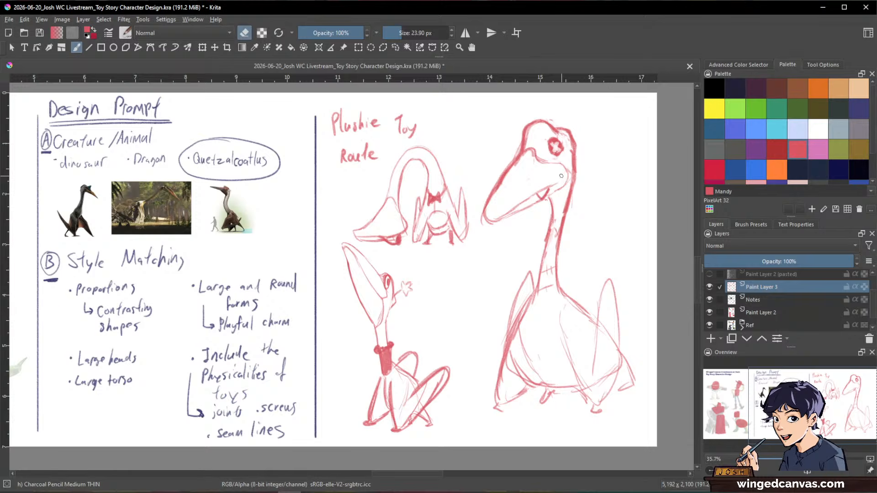
left_click_drag(565, 211, 558, 242)
key("e")
Sketch a ribbed turtleneck collar around the neck's base and erase the curved line across the belly
left_click_drag(509, 350, 551, 363)
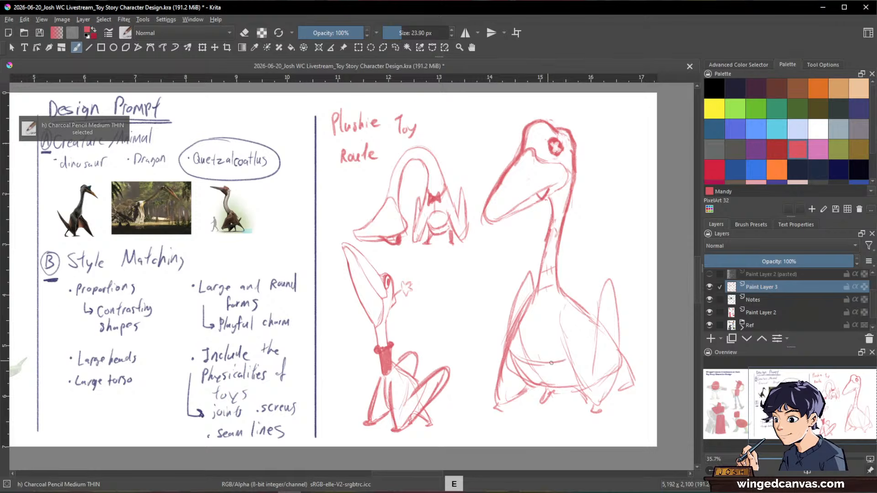
key("space")
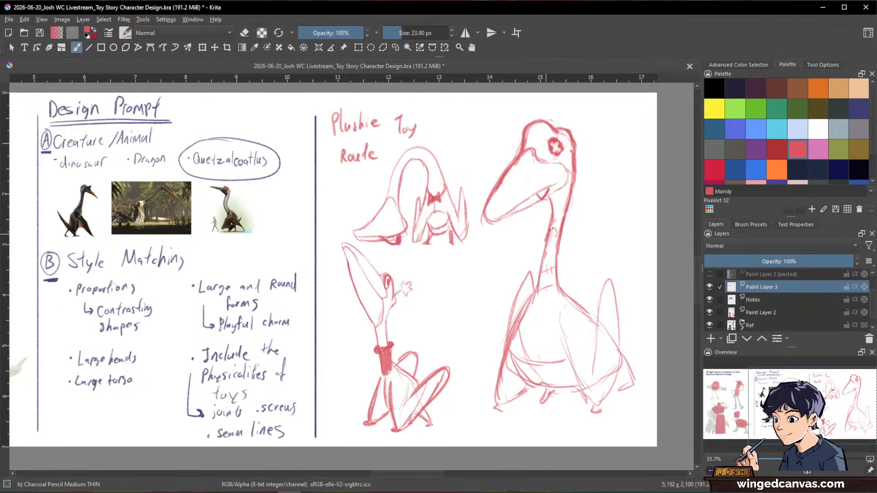
mouse_move(530, 303)
left_mouse_down()
mouse_move(570, 310)
mouse_move(545, 313)
mouse_move(541, 290)
mouse_move(538, 312)
mouse_move(552, 294)
mouse_move(566, 306)
left_mouse_up()
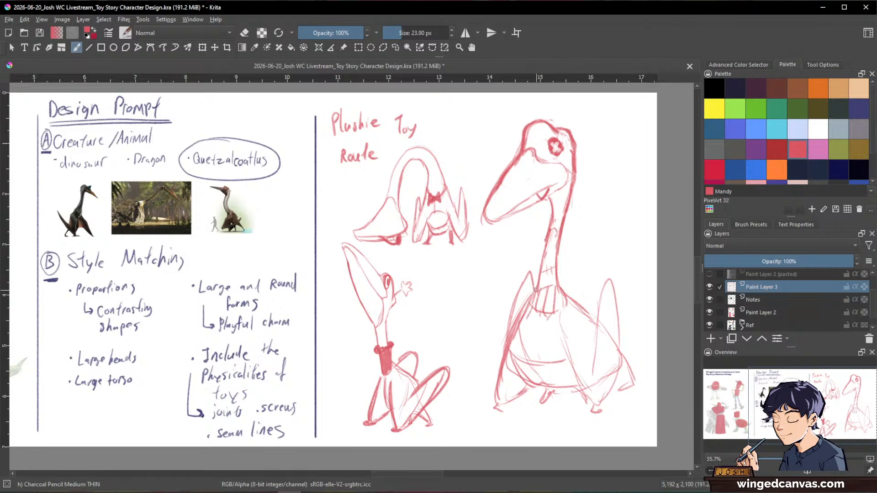
left_click_drag(534, 289, 556, 284)
mouse_move(552, 269)
left_mouse_down()
mouse_move(554, 285)
mouse_move(562, 273)
mouse_move(535, 283)
mouse_move(567, 292)
left_mouse_up()
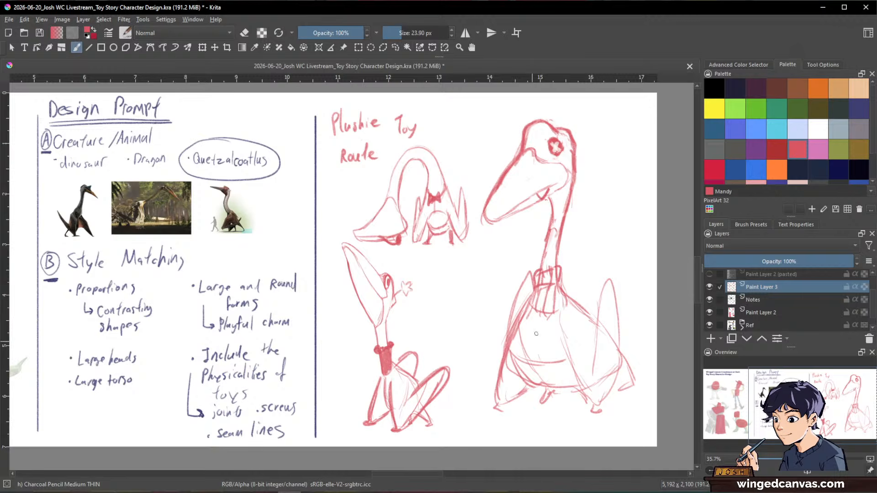
key("e")
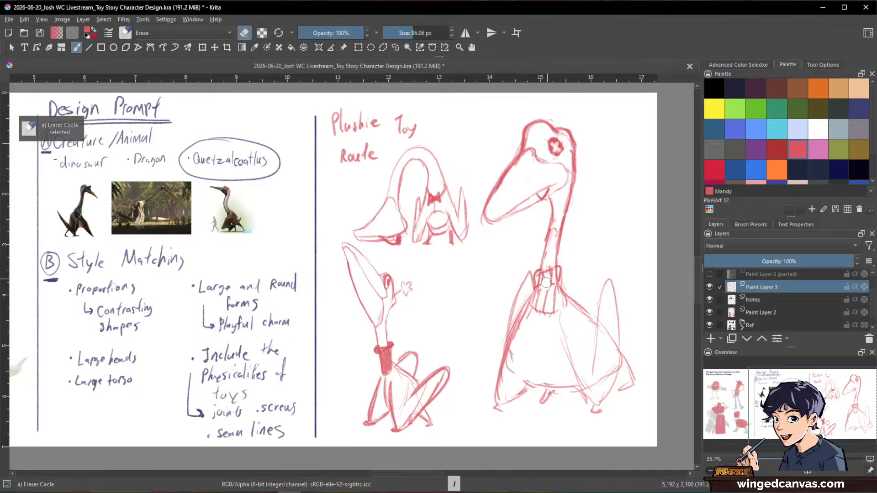
key("e")
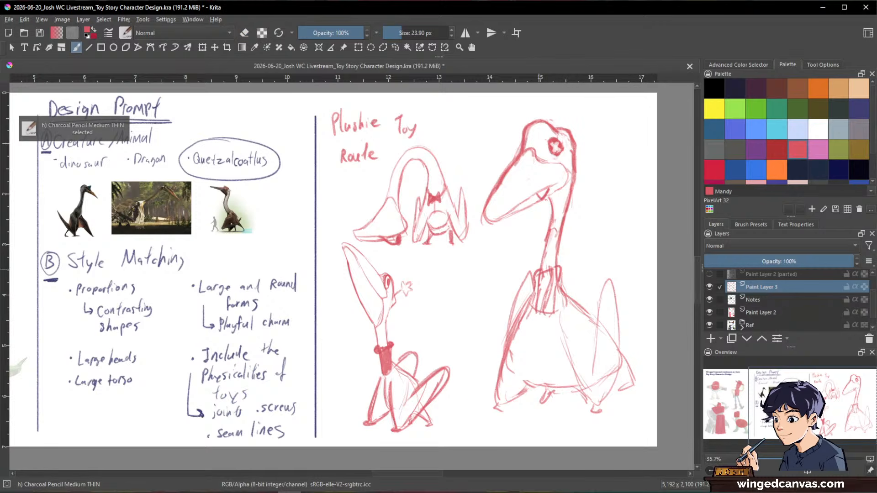
Draw curved vertical fold lines fanning from the collar to the bottom edge of the body
key("space")
mouse_move(623, 259)
left_mouse_down()
mouse_move(623, 225)
mouse_move(608, 330)
left_mouse_up()
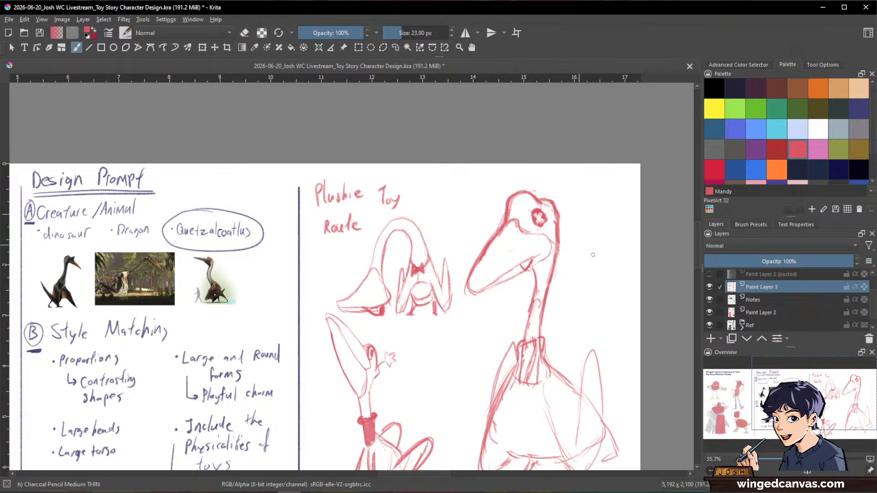
key("space")
left_click_drag(631, 283, 621, 203)
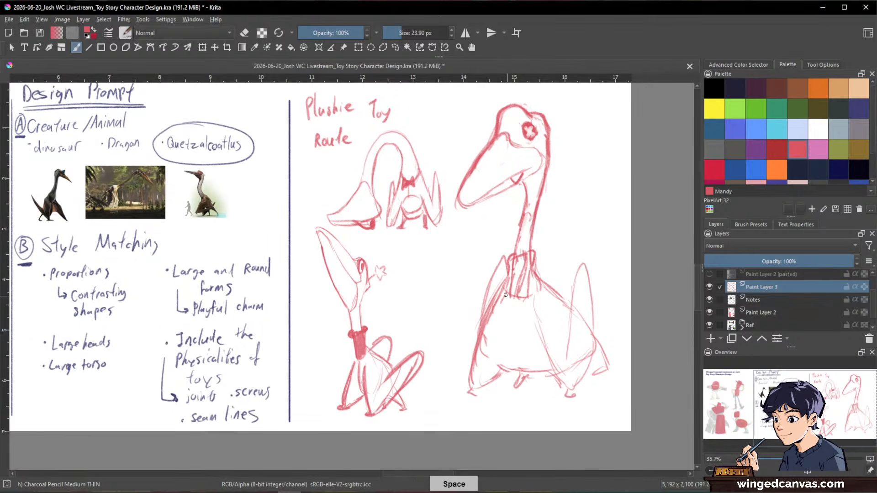
mouse_move(507, 304)
left_mouse_down()
mouse_move(500, 328)
mouse_move(514, 374)
left_mouse_up()
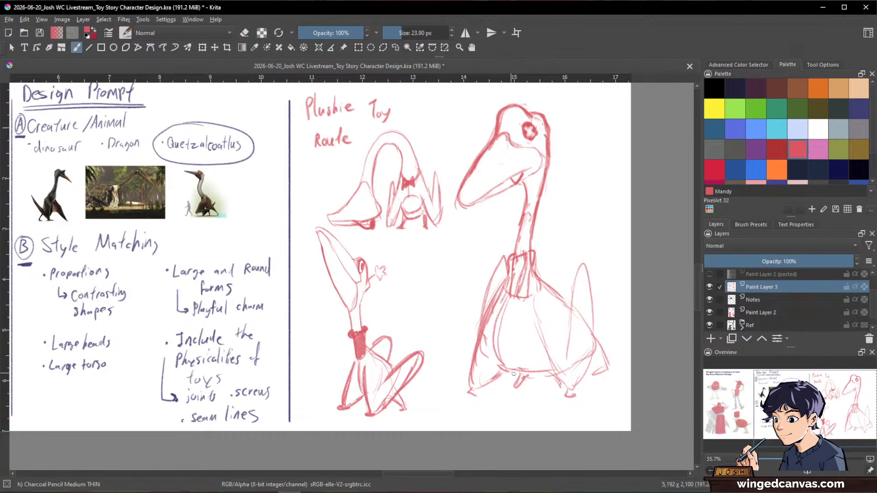
mouse_move(513, 308)
left_mouse_down()
mouse_move(523, 374)
mouse_move(517, 322)
mouse_move(525, 374)
mouse_move(540, 372)
left_mouse_up()
left_click_drag(530, 317, 549, 369)
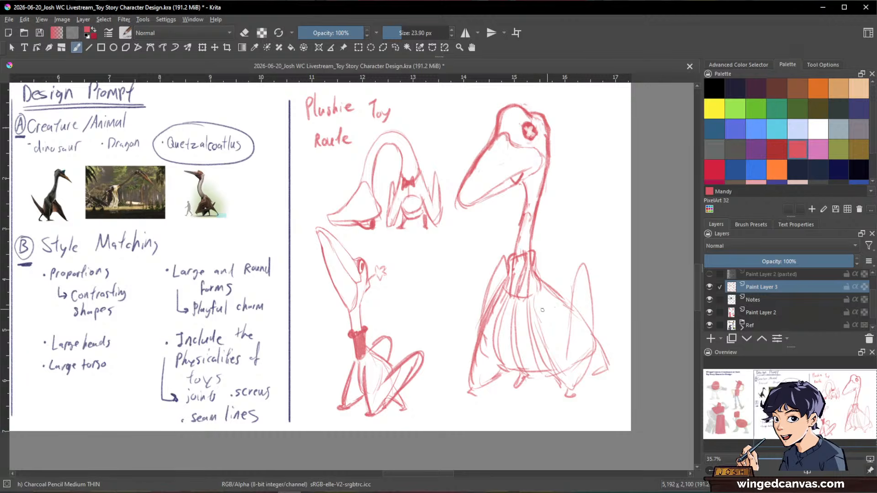
left_click_drag(533, 299, 561, 384)
left_click_drag(544, 343, 569, 384)
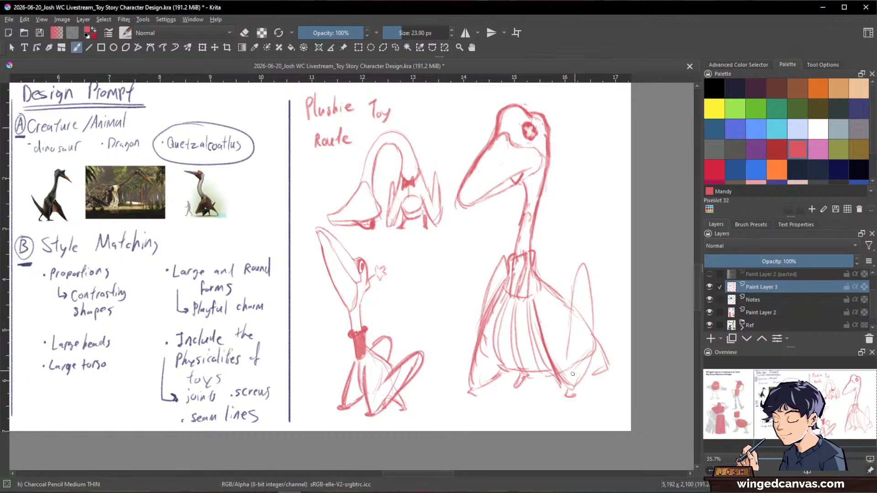
Erase the overlapping lines inside the right wing and redraw its rounded lower edge with small stitch marks
key("e")
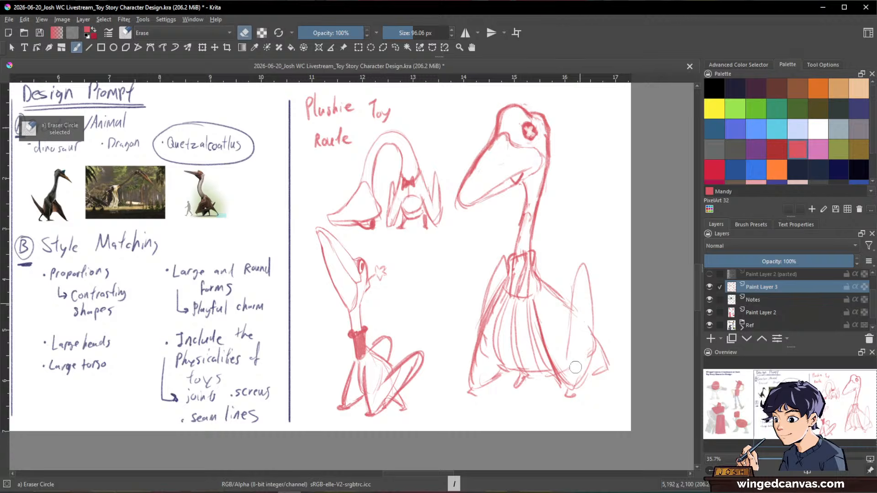
left_click_drag(576, 363, 570, 349)
key("e")
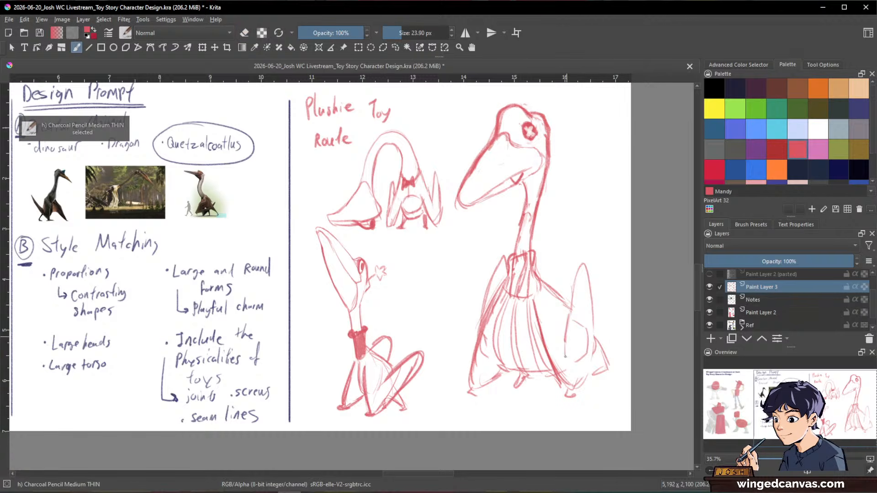
left_click_drag(565, 357, 586, 354)
Erase the left wing's old tip, redraw the wing farther out from the body and clean up its inner lines
key("slash")
left_click_drag(506, 255, 484, 312)
key("slash")
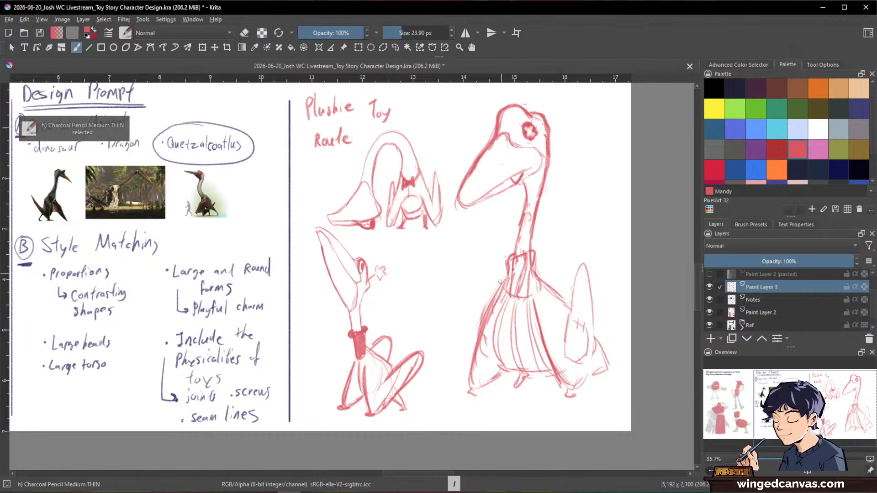
mouse_move(498, 256)
left_mouse_down()
mouse_move(470, 315)
mouse_move(468, 376)
left_mouse_up()
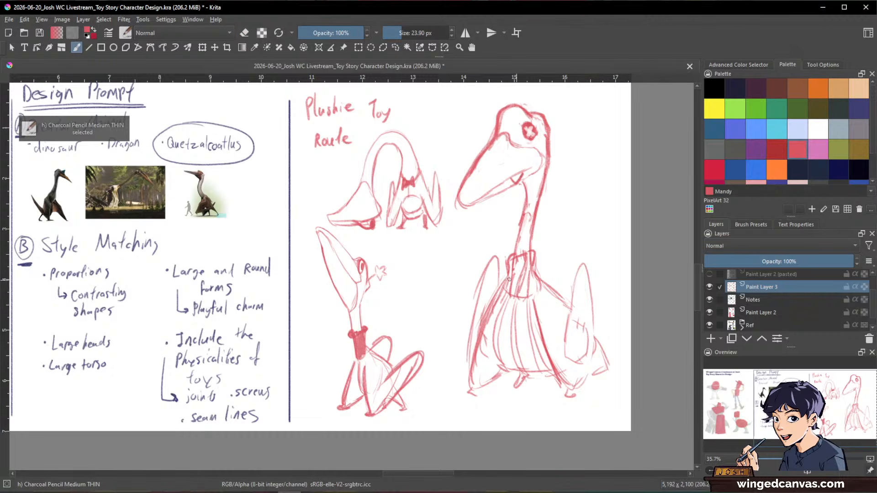
key("slash")
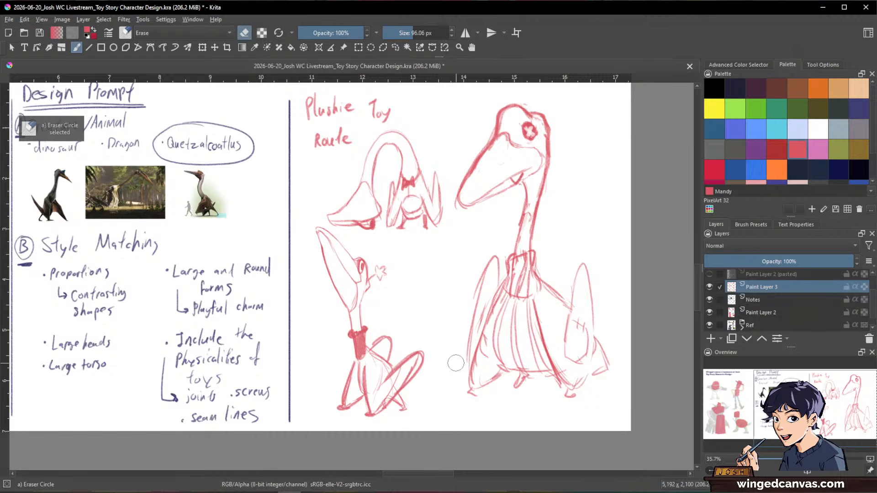
mouse_move(486, 299)
left_mouse_down()
mouse_move(476, 328)
mouse_move(493, 310)
mouse_move(479, 349)
left_mouse_up()
key("slash")
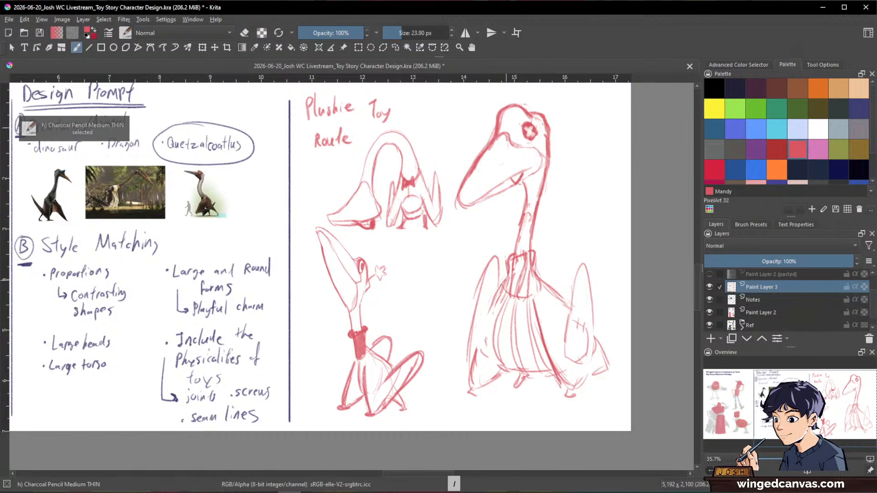
key("e")
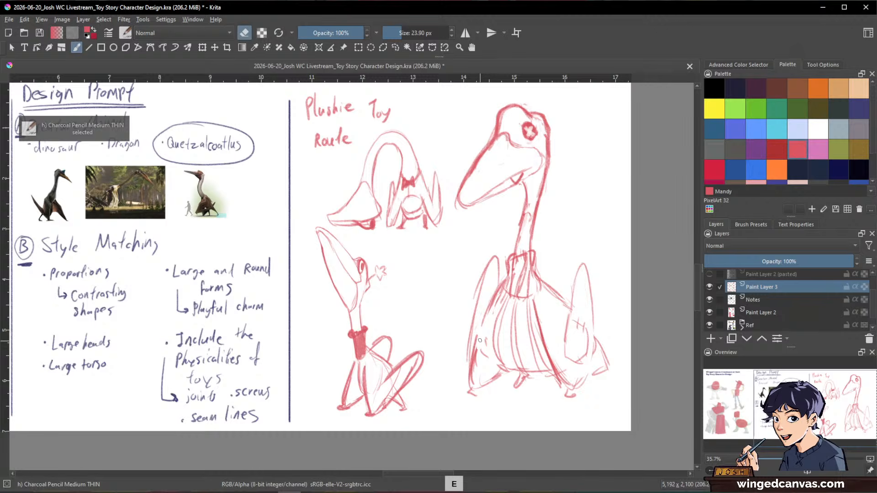
left_click_drag(479, 347, 474, 378)
key("e")
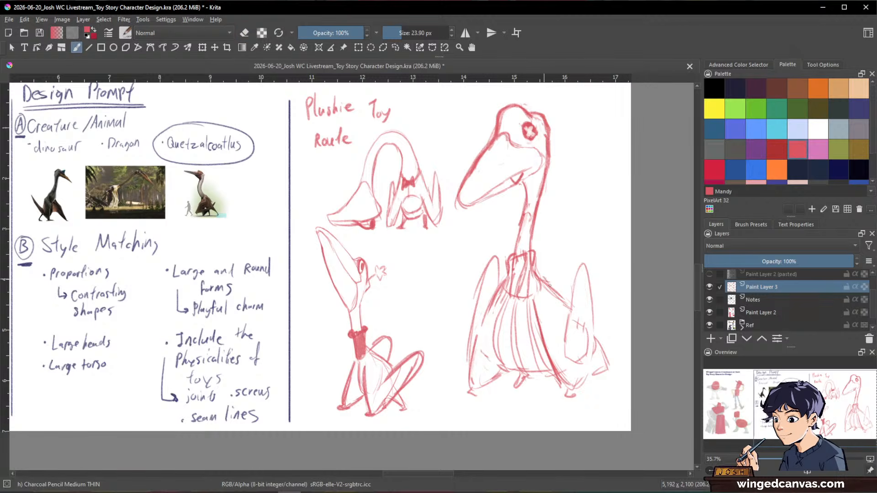
Strengthen the right shoulder line of the large plushie and redraw the left wing's outer edge flaring outward, erasing the old line and tip
mouse_move(544, 280)
left_mouse_down()
mouse_move(601, 337)
mouse_move(595, 329)
mouse_move(586, 338)
mouse_move(591, 321)
mouse_move(582, 379)
left_mouse_up()
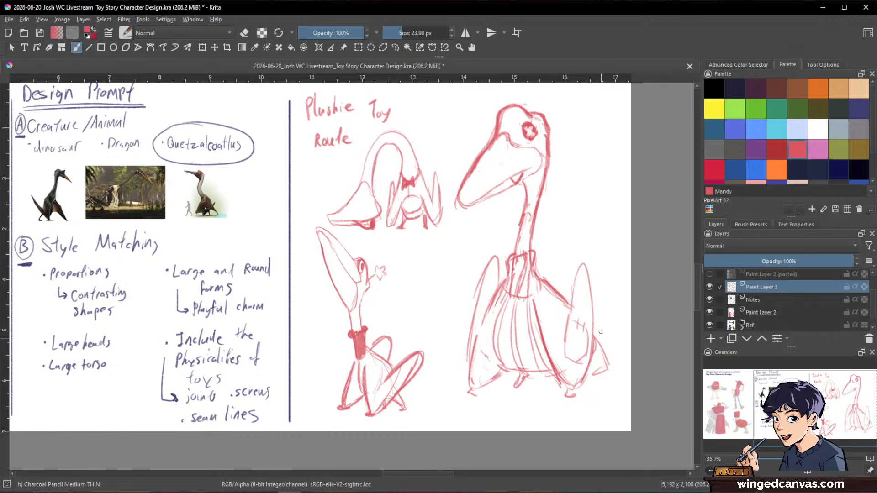
key("slash")
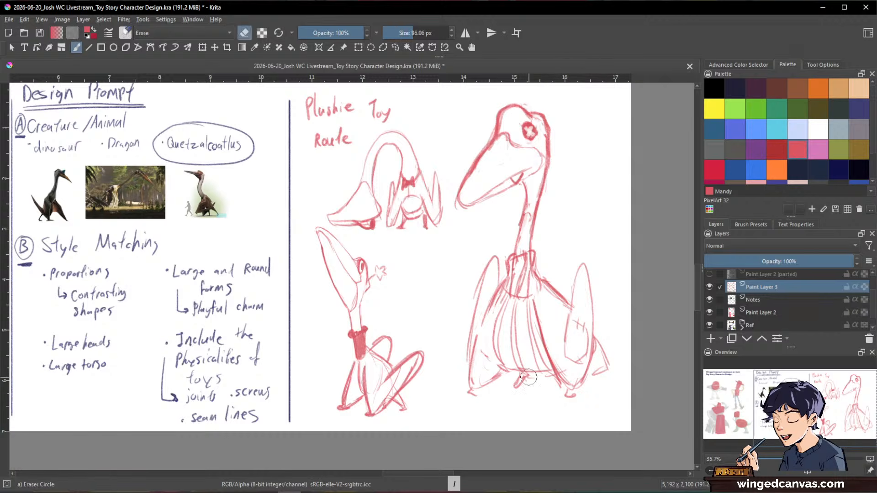
key("slash")
key("slash")
left_click_drag(481, 327, 473, 366)
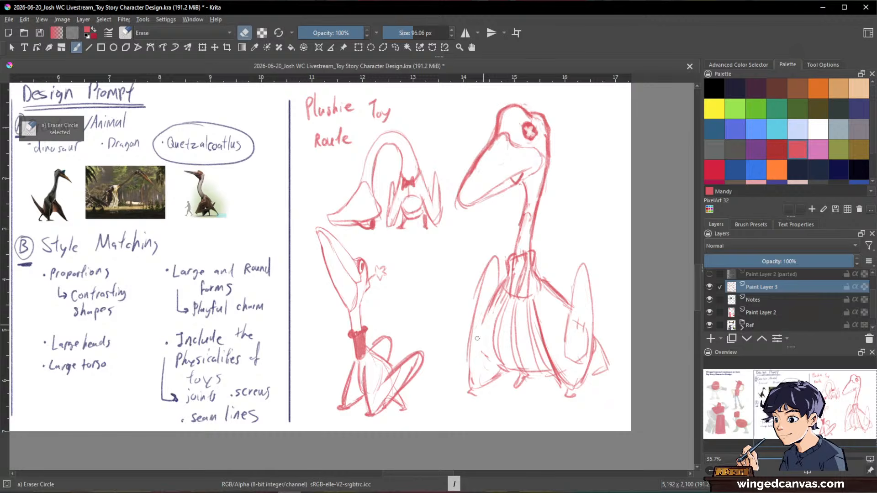
key("slash")
left_click_drag(490, 262, 466, 365)
left_click_drag(475, 289, 468, 394)
key("slash")
left_click_drag(489, 269, 468, 389)
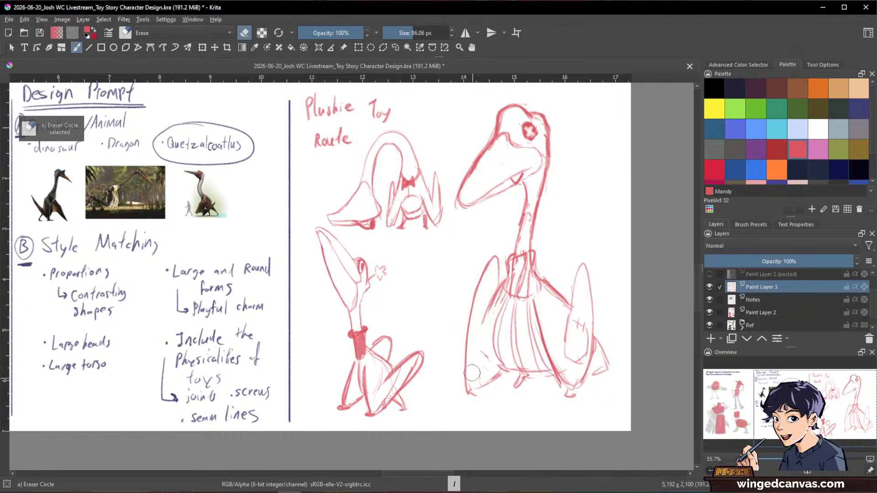
key("slash")
left_click_drag(485, 310, 460, 396)
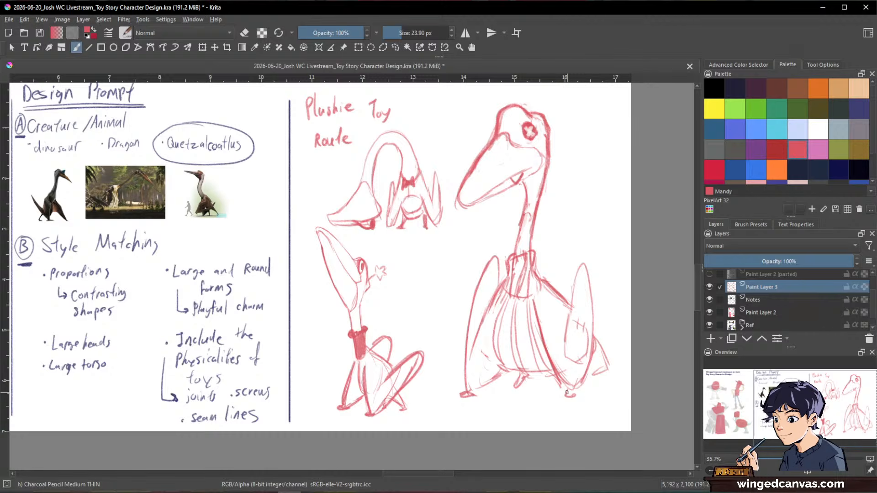
Redraw the right wing's far tip as a small foot and clean up the little feet beneath the body
mouse_move(604, 363)
left_mouse_down()
mouse_move(594, 334)
mouse_move(602, 366)
mouse_move(605, 333)
mouse_move(593, 330)
mouse_move(604, 366)
mouse_move(572, 310)
mouse_move(595, 333)
mouse_move(594, 378)
mouse_move(588, 369)
mouse_move(597, 385)
left_mouse_up()
key("slash")
key("slash")
key("slash")
key("slash")
key("slash")
key("slash")
key("slash")
left_click_drag(528, 376, 517, 387)
mouse_move(501, 377)
left_mouse_down()
mouse_move(489, 382)
mouse_move(513, 370)
mouse_move(517, 382)
left_mouse_up()
key("slash")
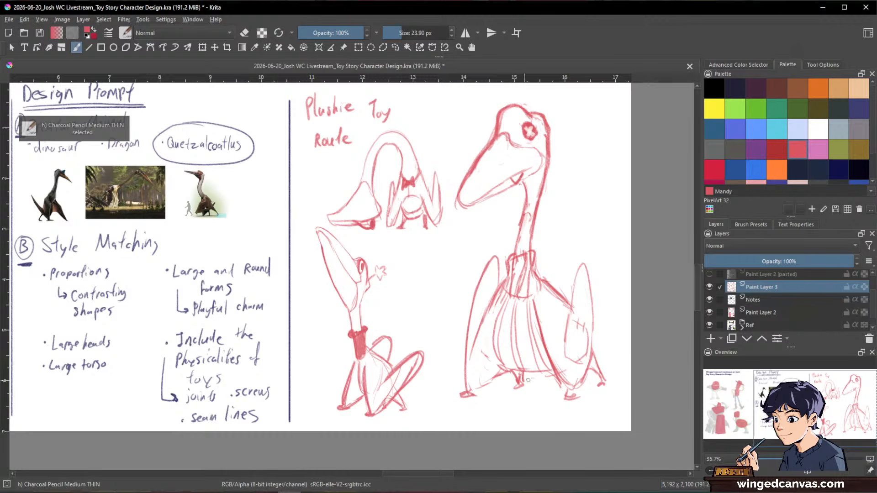
left_click_drag(654, 340, 653, 368)
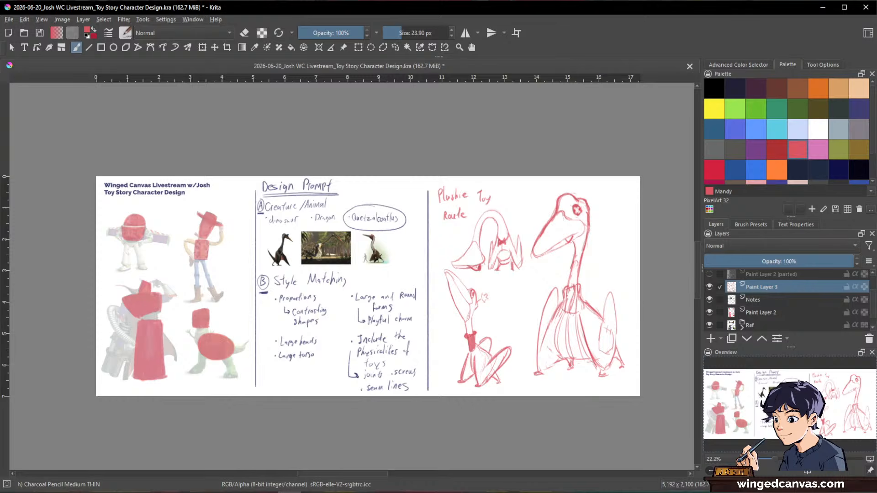
left_click_drag(658, 58, 652, 66)
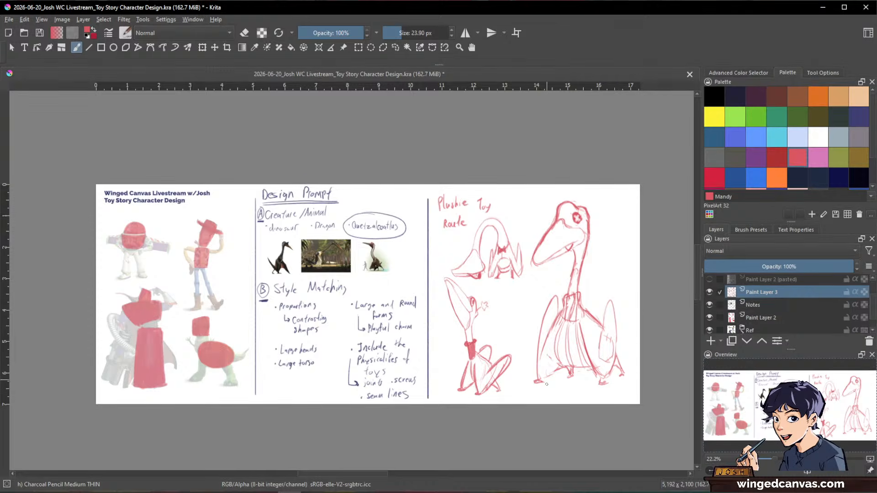
scroll(549, 383, "up", 1)
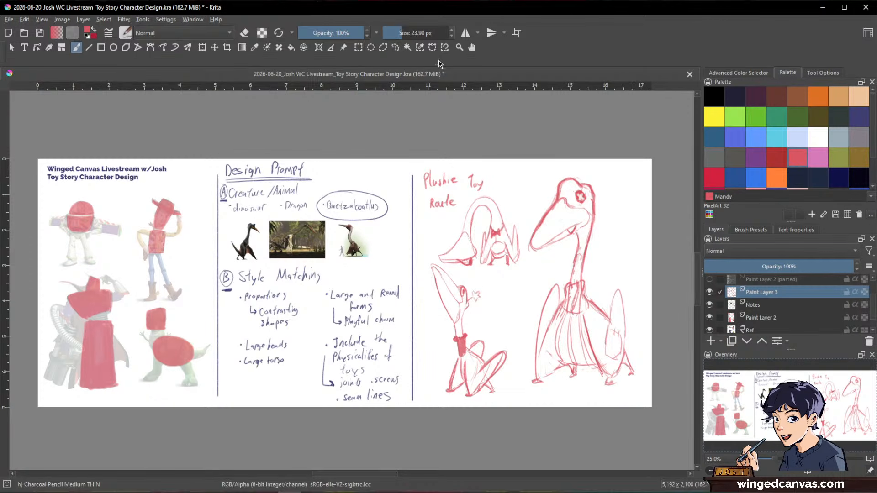
left_click_drag(438, 60, 438, 54)
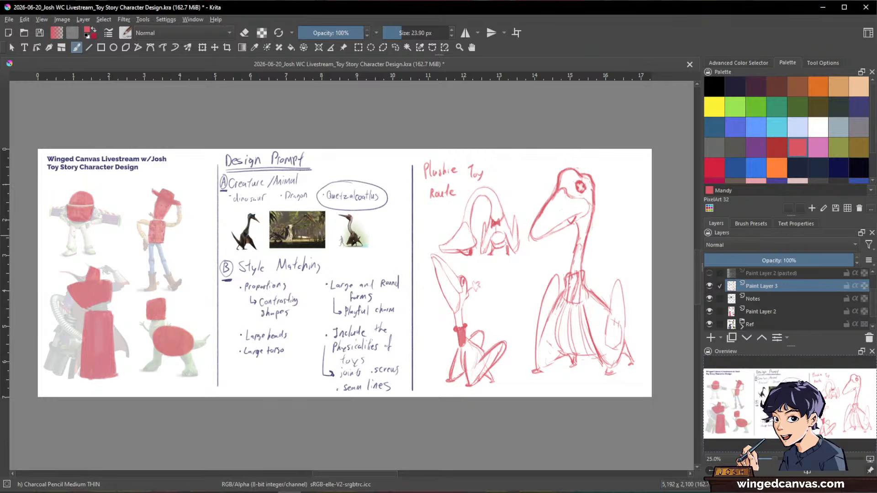
Select the whole large third plushie with a freehand outline and start transforming it
scroll(624, 229, "up", 1)
left_click_drag(624, 229, 584, 221)
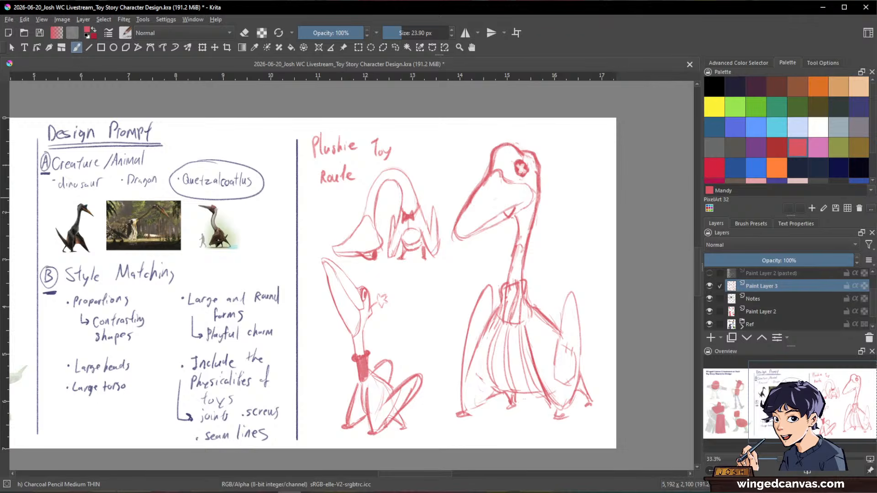
key("l")
mouse_move(563, 147)
left_mouse_down()
mouse_move(451, 185)
mouse_move(454, 309)
mouse_move(575, 449)
mouse_move(614, 418)
left_mouse_up()
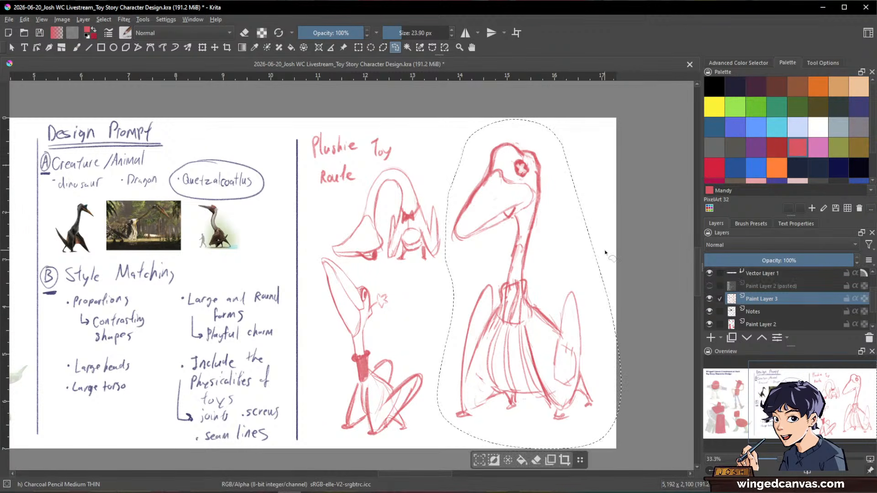
key("ctrl+t")
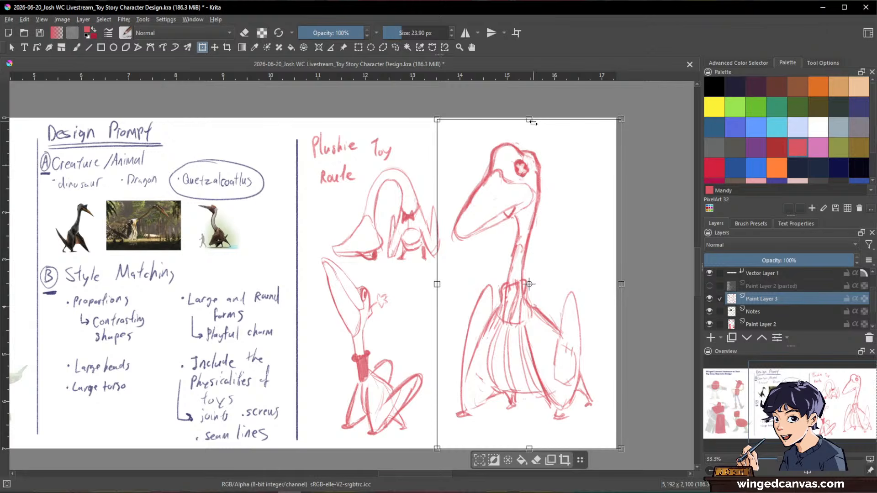
Scale the selected standing bird sketch down to about half its size, place it beside the Plushie Toy Route sketches, and deselect
left_click_drag(530, 120, 529, 266)
mouse_move(528, 332)
left_mouse_down()
mouse_move(513, 210)
mouse_move(504, 199)
left_mouse_up()
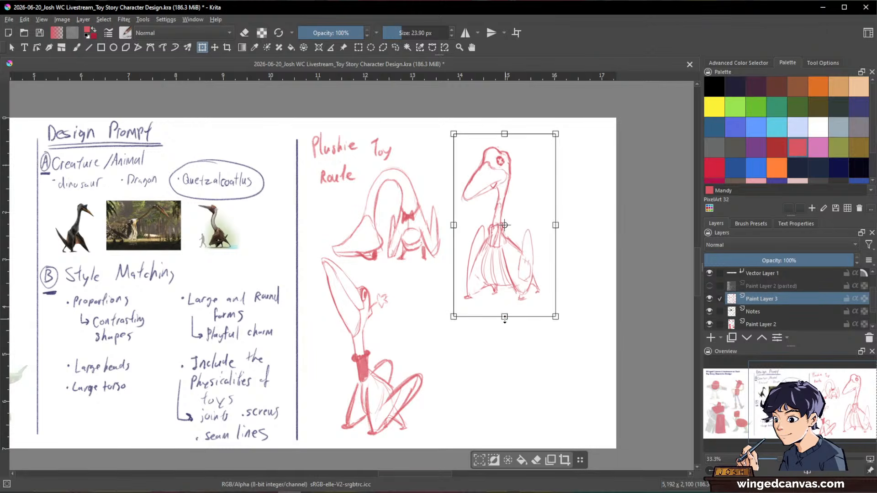
left_click_drag(506, 311, 505, 286)
mouse_move(501, 255)
left_mouse_down()
mouse_move(524, 261)
mouse_move(510, 259)
left_mouse_up()
key("Return")
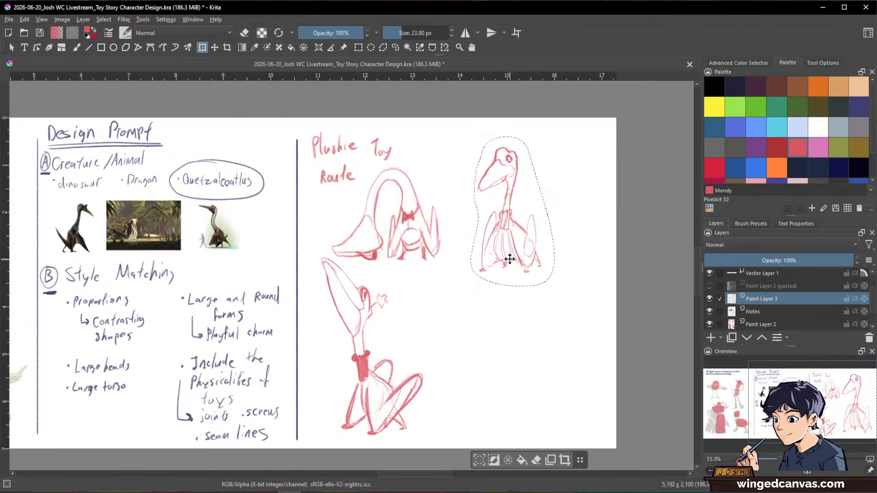
key("ctrl+shift+a")
key("b")
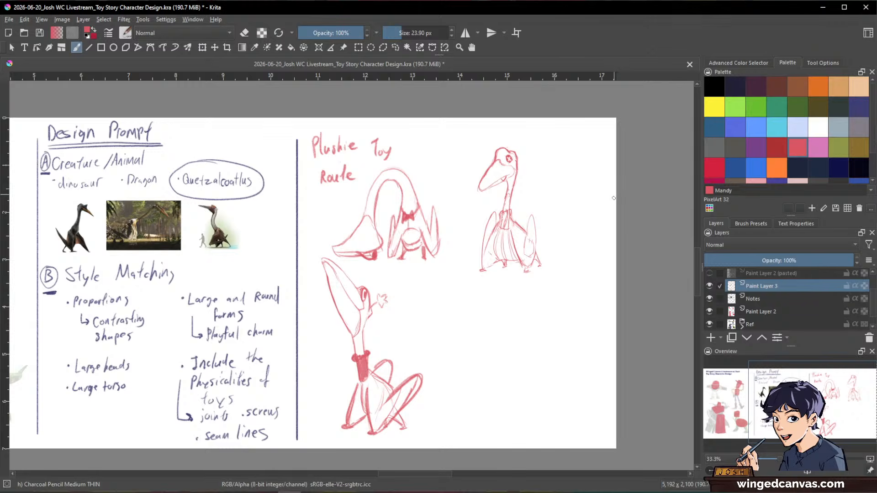
Rework the line across the standing bird's forehead beside the eye, erasing the stray marks with the charcoal pencil
scroll(482, 154, "up", 2)
scroll(503, 164, "up", 1)
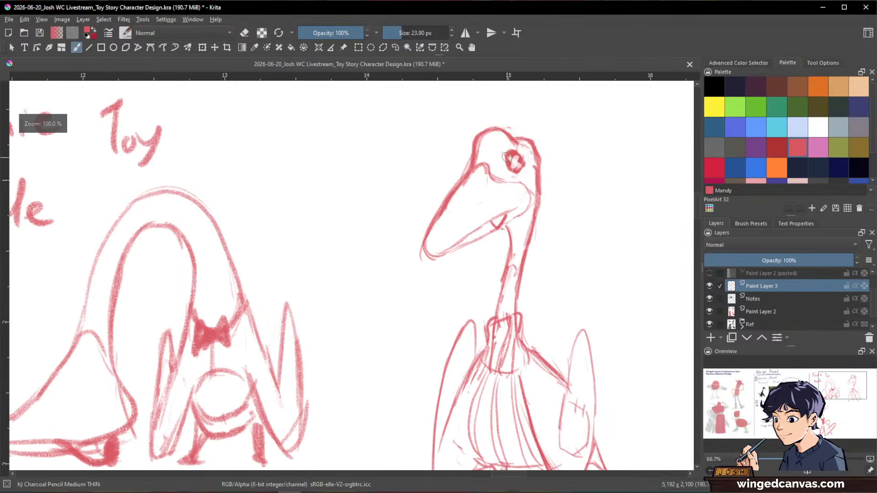
scroll(502, 164, "down", 1)
left_click_drag(530, 176, 532, 189)
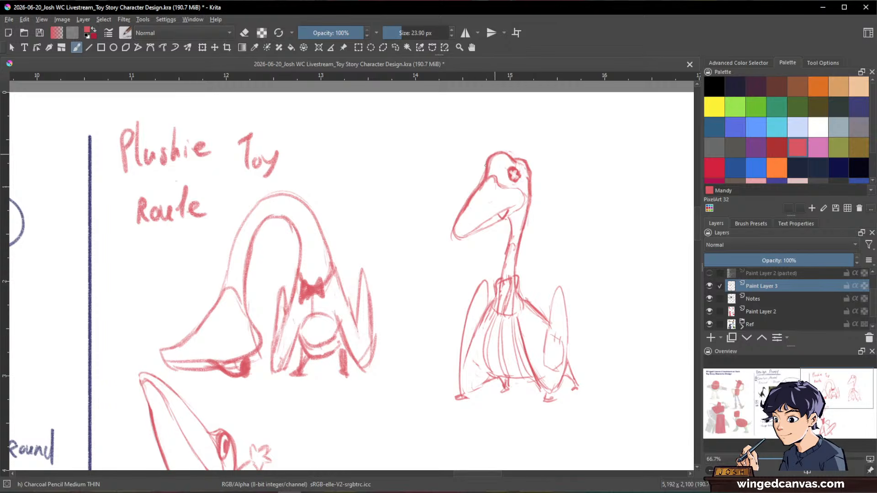
left_click_drag(489, 168, 508, 163)
key("e")
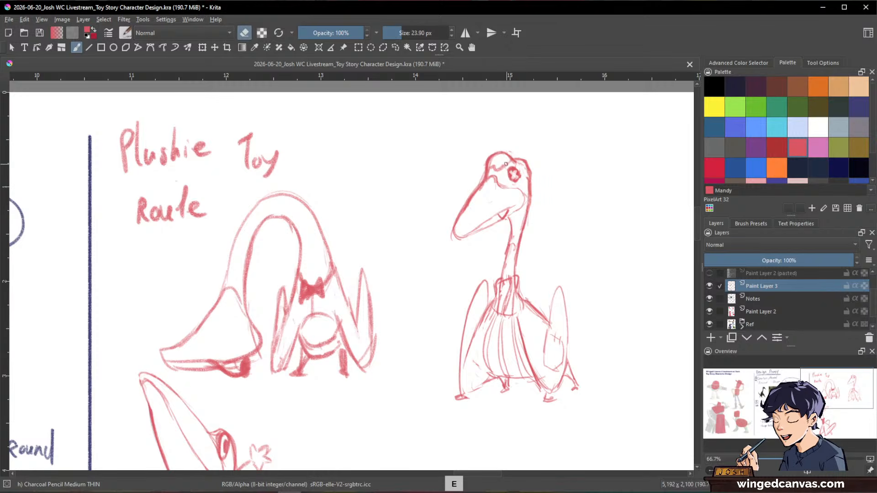
mouse_move(505, 164)
left_mouse_down()
mouse_move(494, 167)
mouse_move(501, 157)
left_mouse_up()
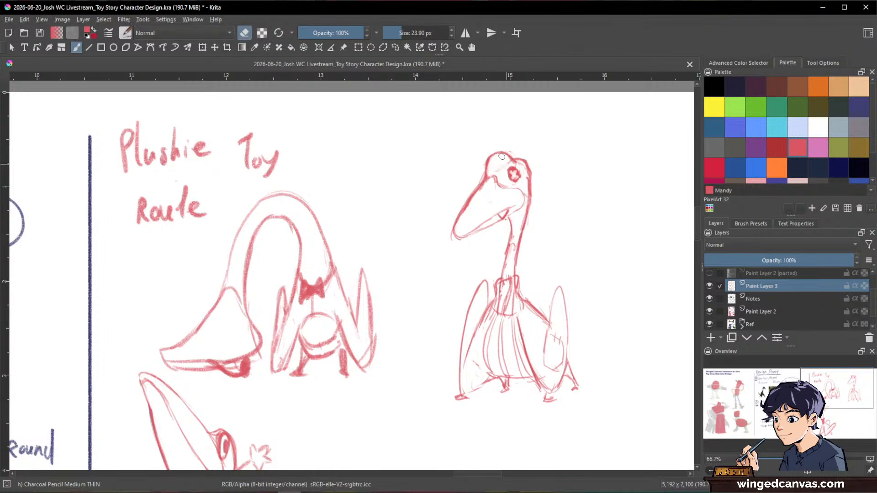
key("e")
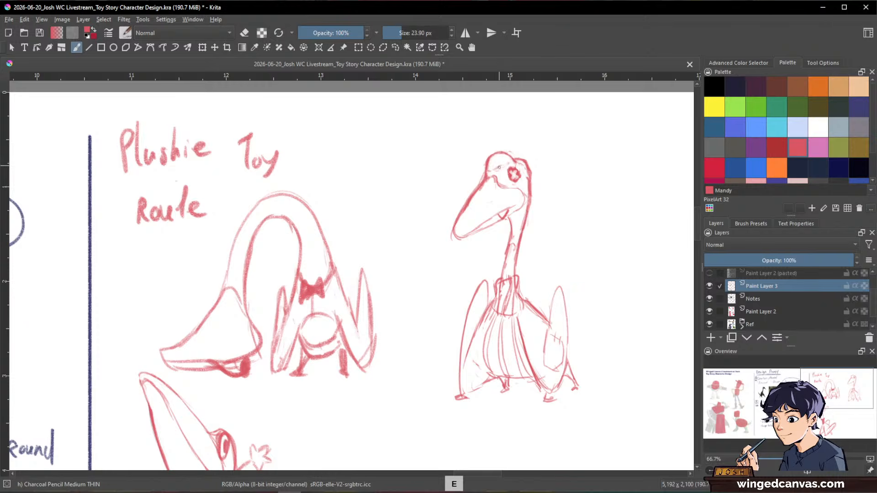
Draw a small filled top hat with a flat brim on the standing bird's head
key("space")
left_click_drag(621, 287, 645, 293)
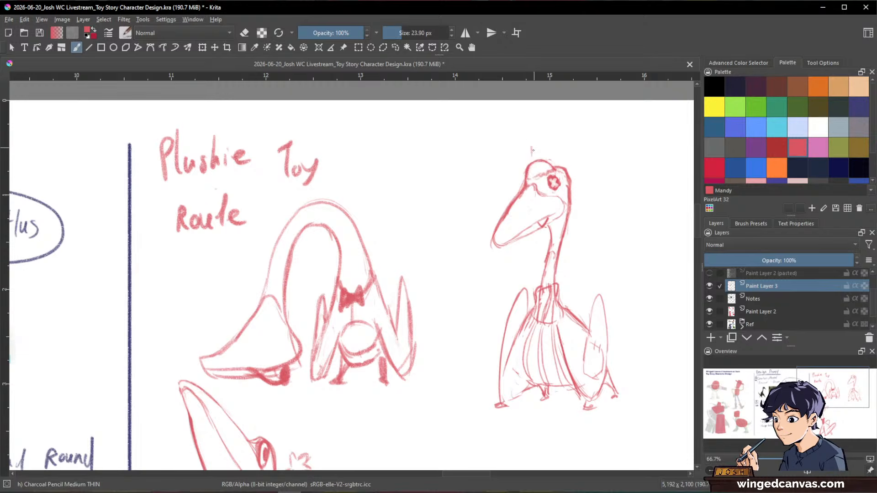
mouse_move(531, 161)
left_mouse_down()
mouse_move(531, 144)
mouse_move(549, 145)
mouse_move(547, 161)
mouse_move(533, 160)
mouse_move(553, 163)
mouse_move(534, 154)
left_mouse_up()
left_click_drag(534, 154, 547, 148)
left_click_drag(646, 300, 603, 305)
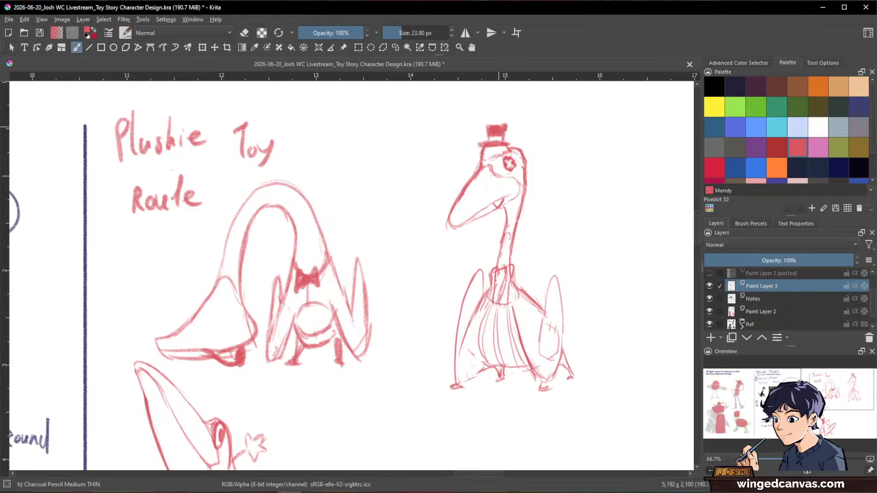
Sketch a looped wind-up key on the standing bird's back, just above the folded wing
left_click_drag(503, 125, 618, 277)
left_click_drag(628, 362, 615, 355)
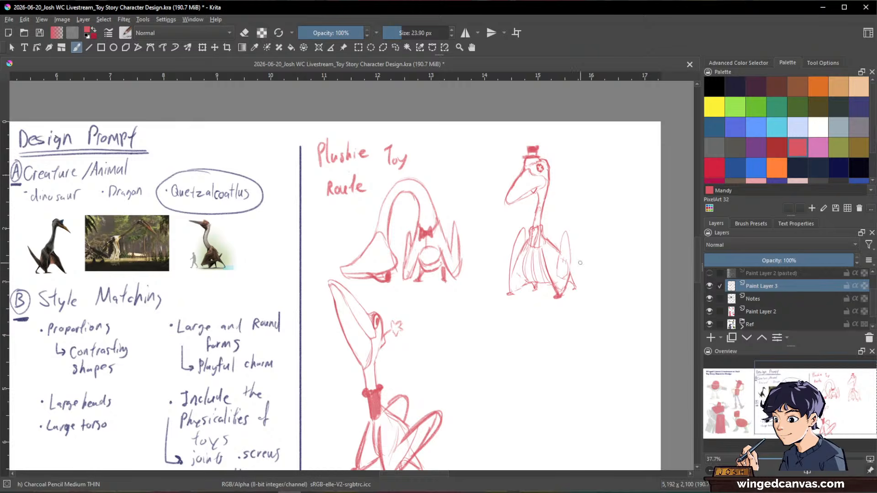
left_click_drag(626, 391, 603, 357)
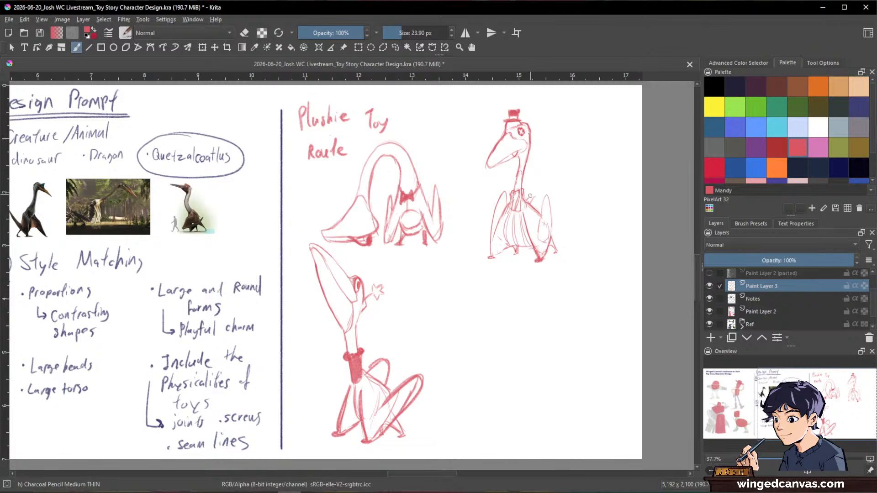
mouse_move(534, 172)
left_mouse_down()
mouse_move(528, 189)
mouse_move(538, 188)
mouse_move(543, 201)
mouse_move(533, 205)
mouse_move(542, 208)
mouse_move(537, 203)
left_mouse_up()
Handwrite the bulleted note "needs hand knitted feel?" beside the standing bird's head
left_click(556, 109)
mouse_move(562, 111)
left_mouse_down()
mouse_move(572, 101)
mouse_move(591, 111)
mouse_move(560, 134)
mouse_move(567, 134)
left_mouse_up()
left_click_drag(572, 128, 602, 134)
left_click_drag(600, 130, 622, 137)
mouse_move(627, 121)
left_mouse_down()
mouse_move(627, 137)
mouse_move(631, 128)
left_mouse_up()
left_click_drag(630, 133, 636, 137)
left_click_drag(570, 139, 568, 161)
left_click_drag(571, 151, 599, 157)
left_click(600, 162)
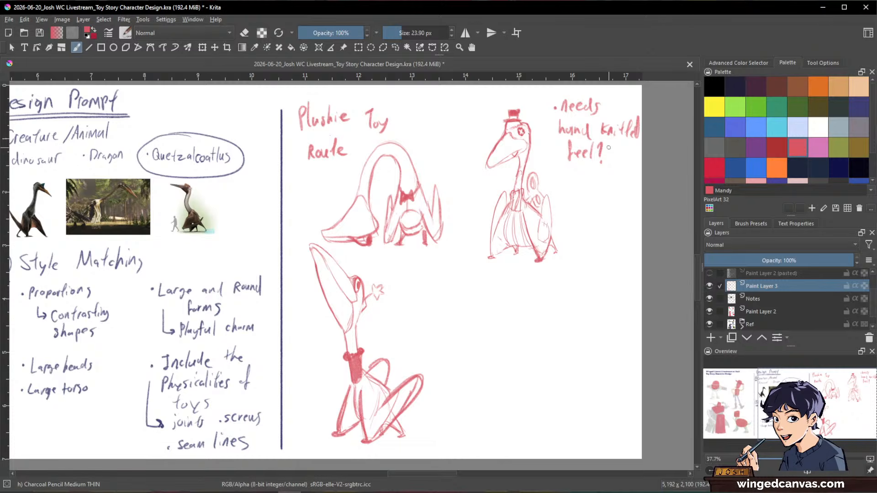
Rough out a boxy outline in the empty area below the standing bird, using a 21.31 px charcoal pencil
left_click_drag(589, 247, 601, 331)
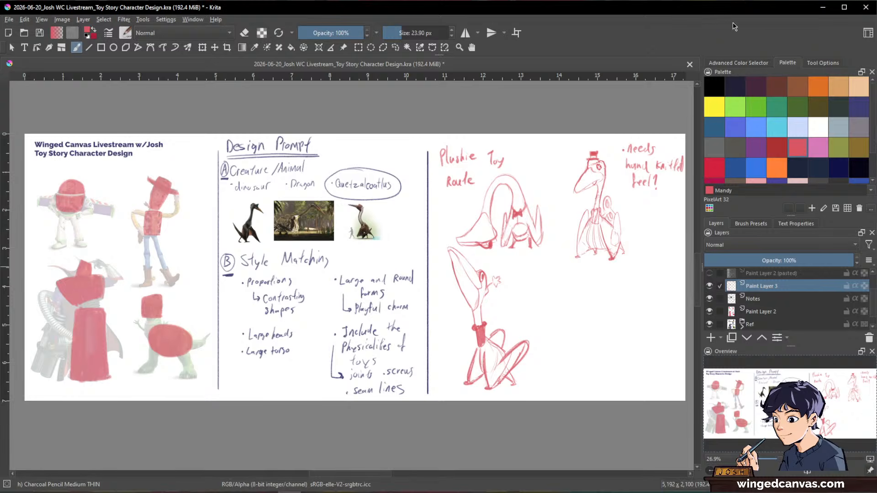
mouse_move(625, 298)
left_mouse_down()
mouse_move(589, 311)
mouse_move(529, 356)
left_mouse_up()
mouse_move(529, 356)
left_mouse_down()
mouse_move(589, 256)
mouse_move(603, 276)
mouse_move(591, 300)
mouse_move(629, 190)
left_mouse_up()
mouse_move(589, 316)
left_mouse_down()
mouse_move(569, 344)
mouse_move(599, 366)
left_mouse_up()
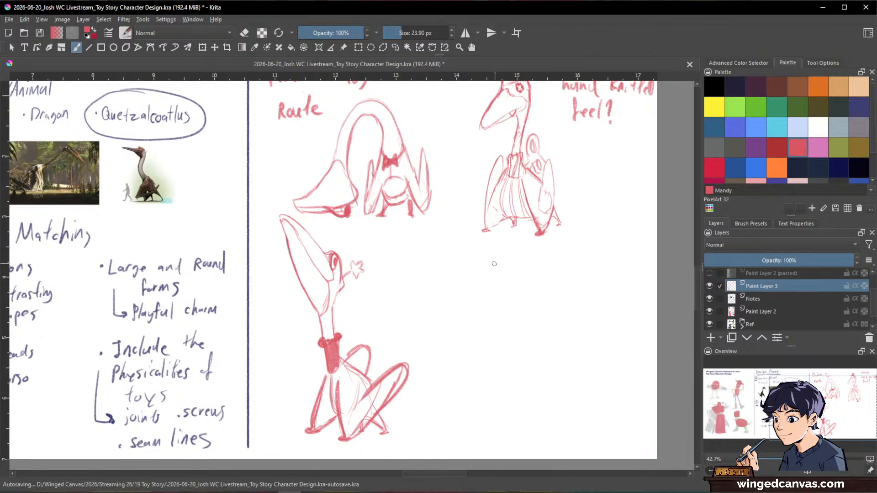
left_click_drag(537, 288, 575, 292)
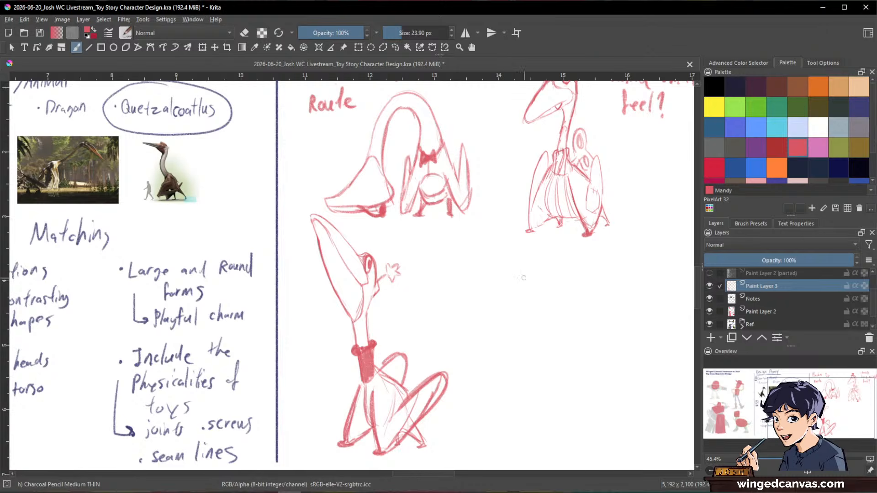
left_click_drag(573, 270, 543, 249, "shift")
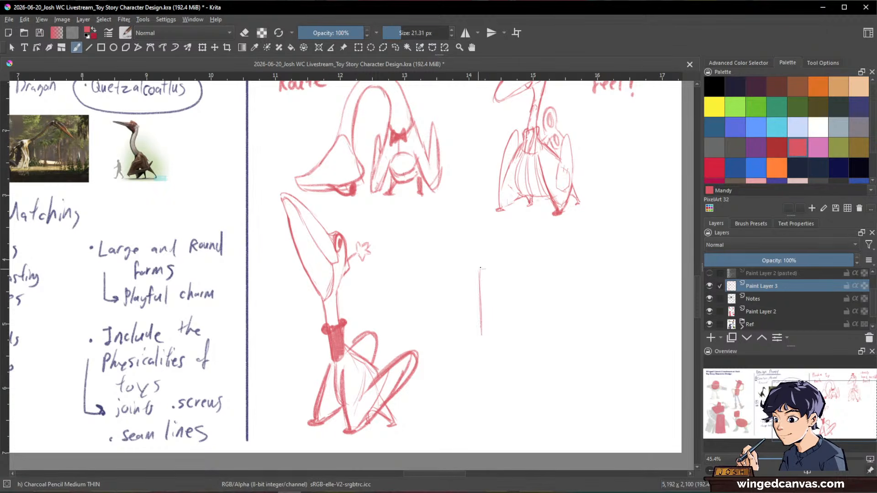
mouse_move(523, 266)
left_mouse_down()
mouse_move(558, 274)
mouse_move(561, 339)
left_mouse_up()
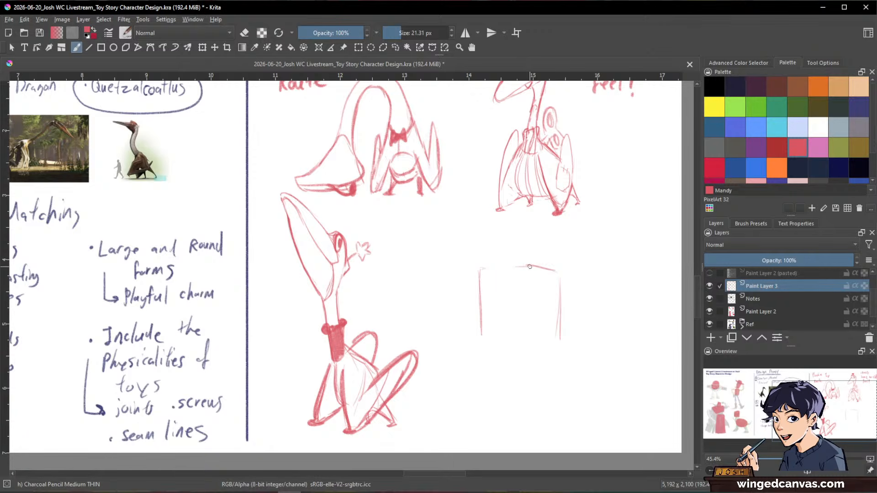
Sketch the box's end section with a vertical divider, a pointed triangular wedge, small details along its diagonal, and a closed base
mouse_move(524, 265)
left_mouse_down()
mouse_move(527, 336)
mouse_move(536, 318)
mouse_move(547, 328)
mouse_move(554, 287)
mouse_move(578, 264)
mouse_move(562, 327)
mouse_move(528, 316)
left_mouse_up()
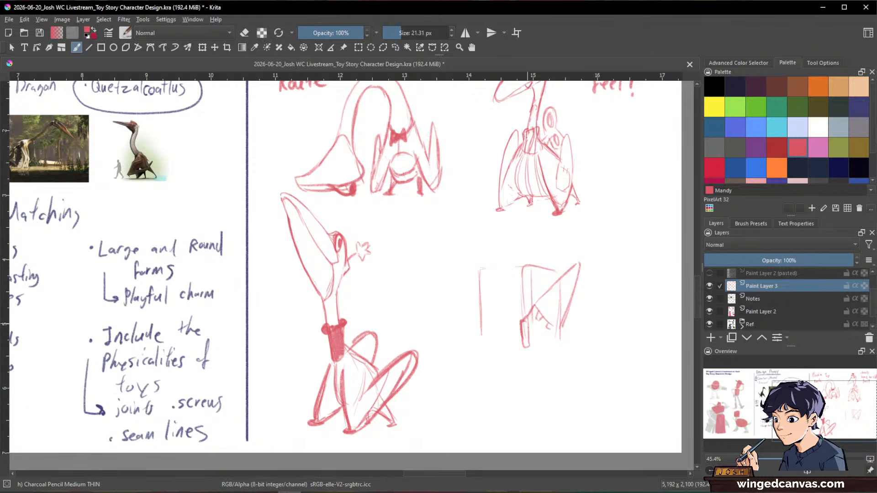
left_click_drag(524, 345, 550, 348)
mouse_move(565, 320)
left_mouse_down()
mouse_move(555, 350)
mouse_move(562, 332)
mouse_move(545, 320)
mouse_move(556, 323)
left_mouse_up()
Define the box's far side edge and add two narrow banded cylinders along the lower halves of its uprights
left_click_drag(479, 269, 481, 326)
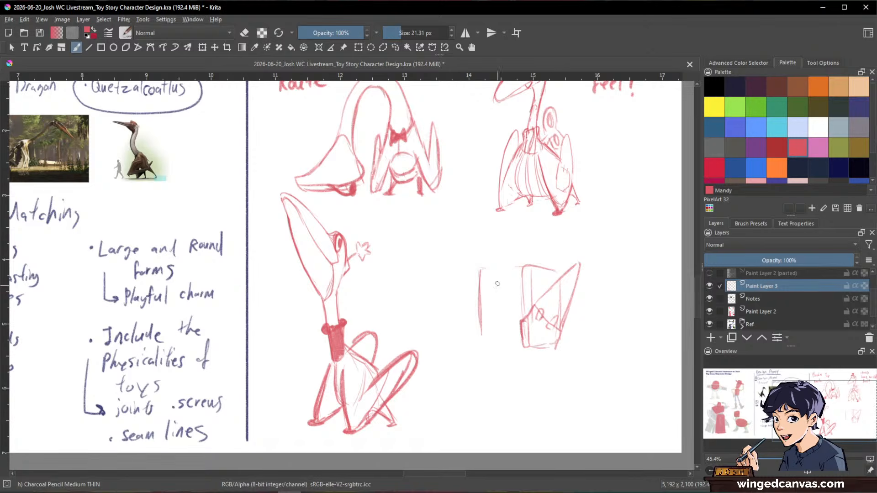
left_click_drag(495, 268, 480, 337)
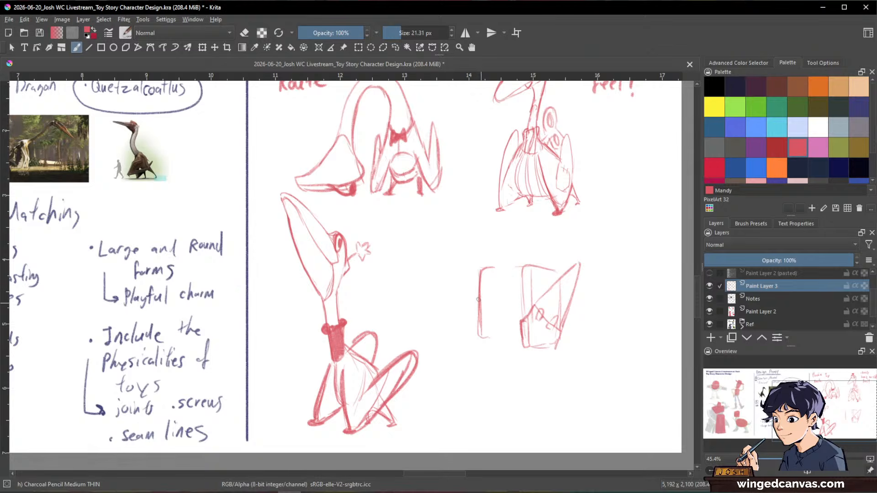
left_click_drag(479, 299, 486, 324)
mouse_move(518, 295)
left_mouse_down()
mouse_move(526, 330)
mouse_move(518, 327)
left_mouse_up()
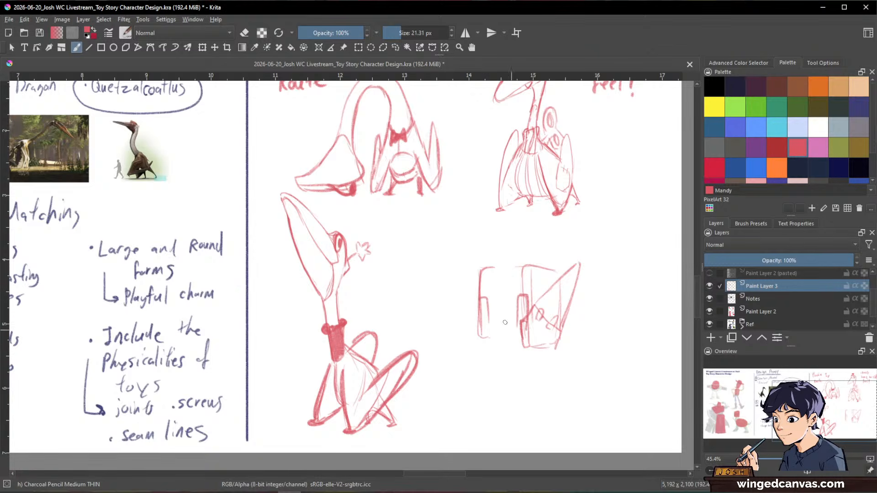
left_click_drag(480, 299, 490, 330)
left_click_drag(477, 298, 477, 339)
left_click_drag(475, 310, 492, 310)
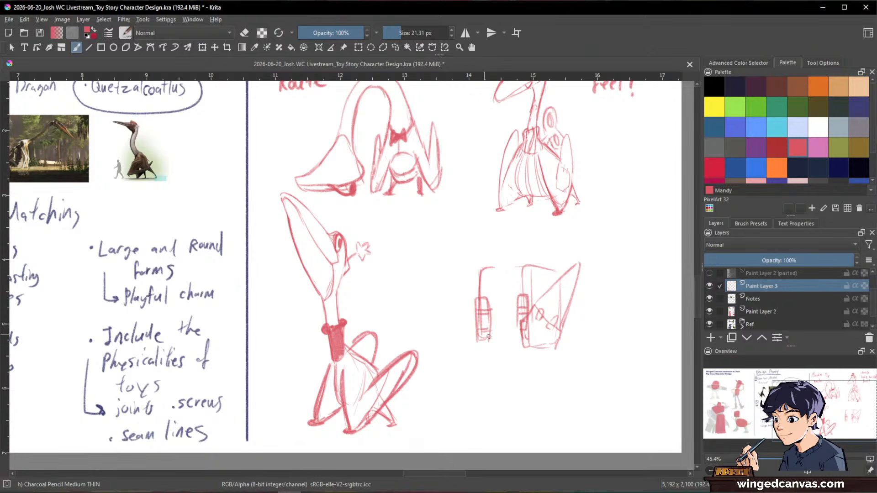
left_click_drag(478, 336, 488, 344)
Draw the box's central panel between the two banded cylinders and join its top edge to the end section
left_click_drag(493, 269, 495, 335)
left_click_drag(493, 301, 493, 337)
mouse_move(489, 268)
left_mouse_down()
mouse_move(488, 332)
mouse_move(491, 314)
left_mouse_up()
mouse_move(521, 264)
left_mouse_down()
mouse_move(491, 263)
mouse_move(491, 292)
left_mouse_up()
left_click_drag(492, 339, 519, 338)
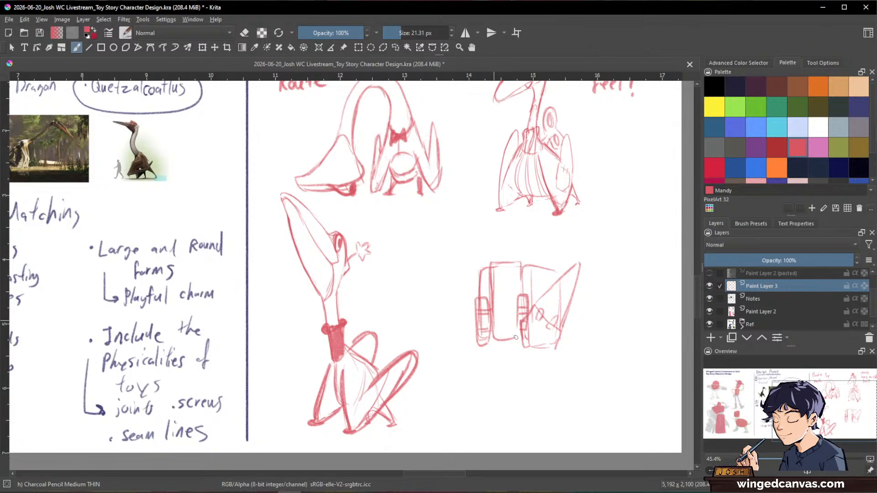
left_click_drag(520, 264, 550, 266)
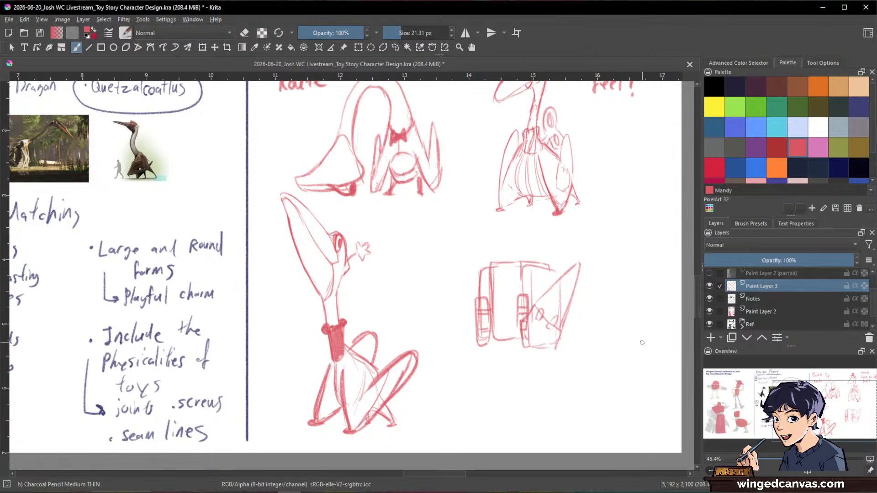
Select the boxy sketch with a rectangular selection, move it slightly lower on the page, and deselect it
key("l")
key("ctrl+r")
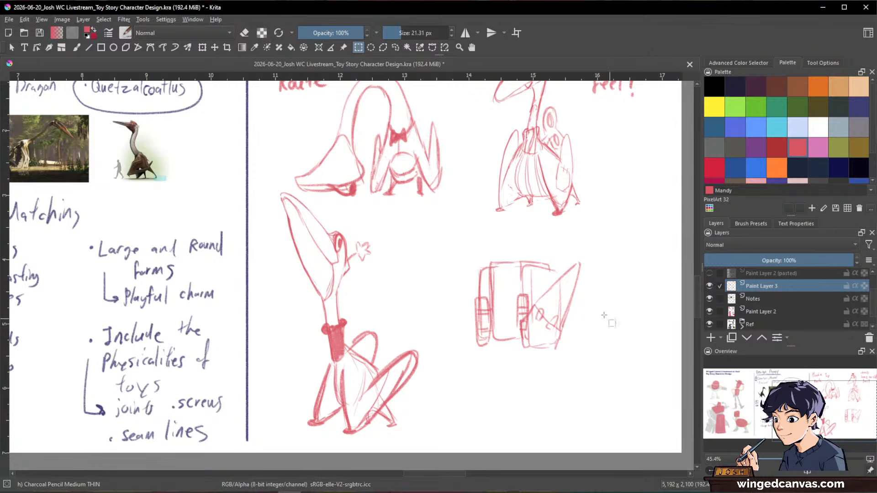
mouse_move(456, 239)
left_mouse_down()
mouse_move(612, 342)
mouse_move(625, 394)
left_mouse_up()
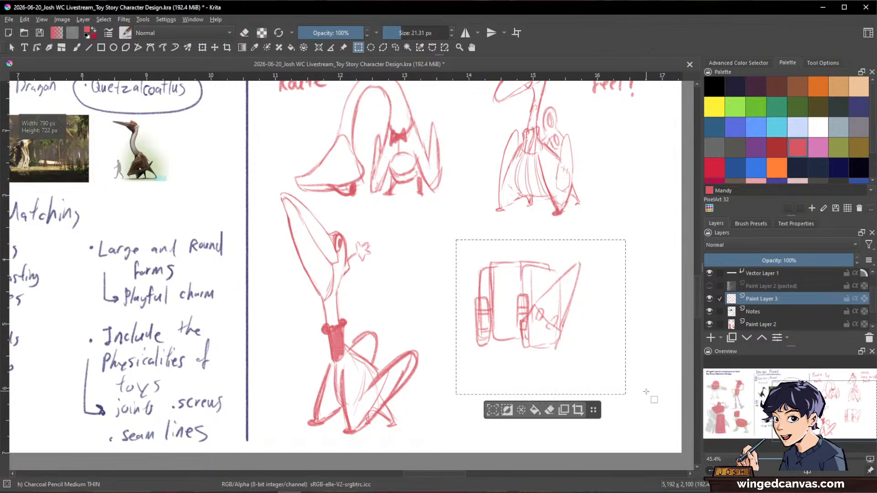
key("ctrl+t")
left_click_drag(552, 284, 550, 313)
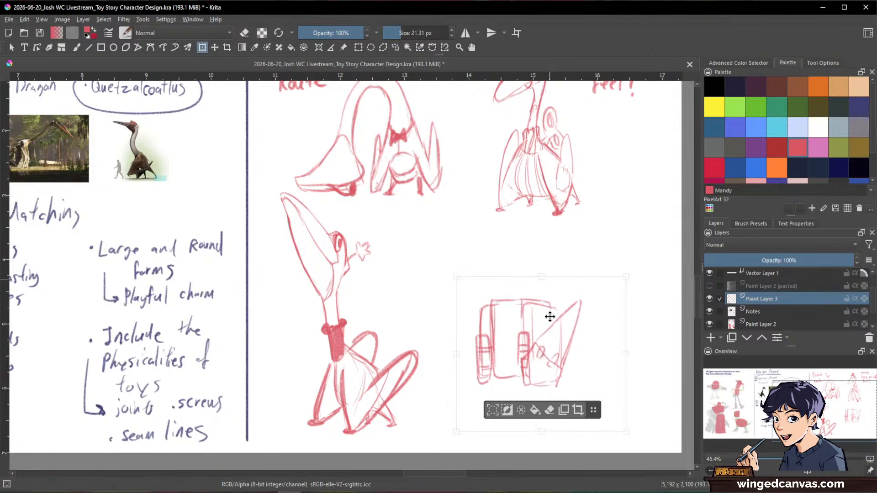
key("ctrl+shift+a")
key("b")
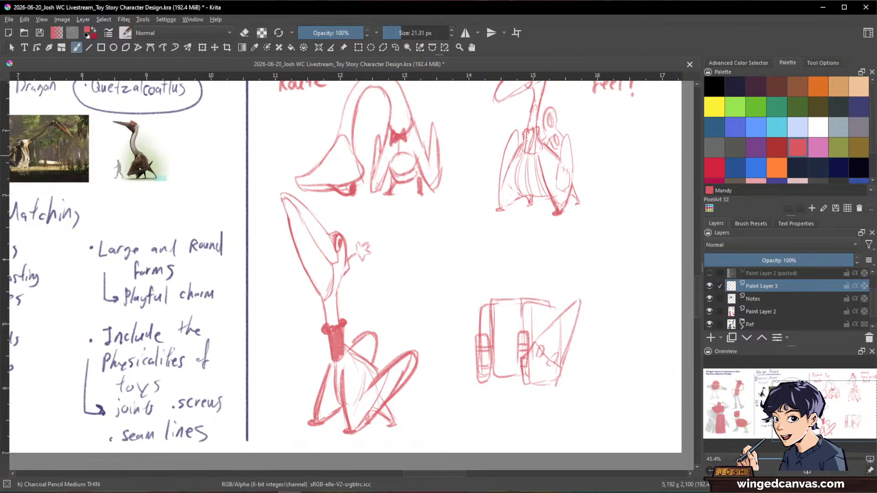
Clean up the boxy sketch by erasing overlapping lines and redrawing the edges of its central panel and end section
key("space")
left_click_drag(611, 354, 610, 353)
left_click_drag(494, 373, 516, 375)
key("e")
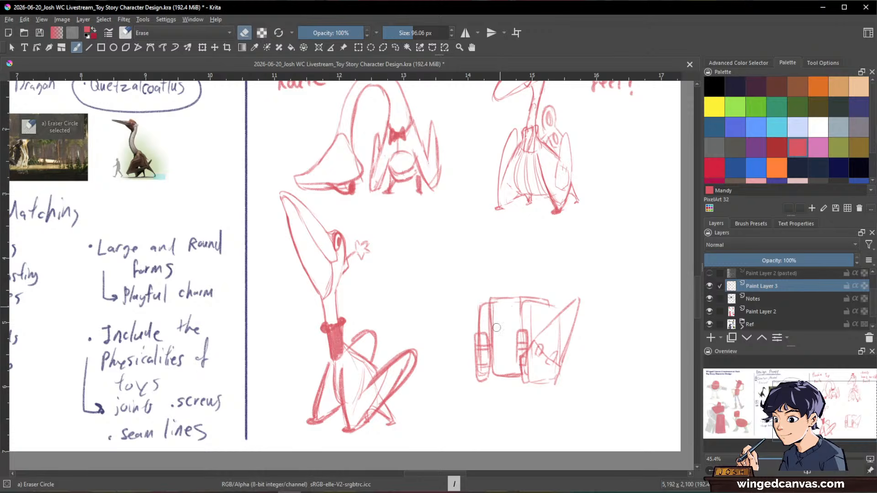
key("e")
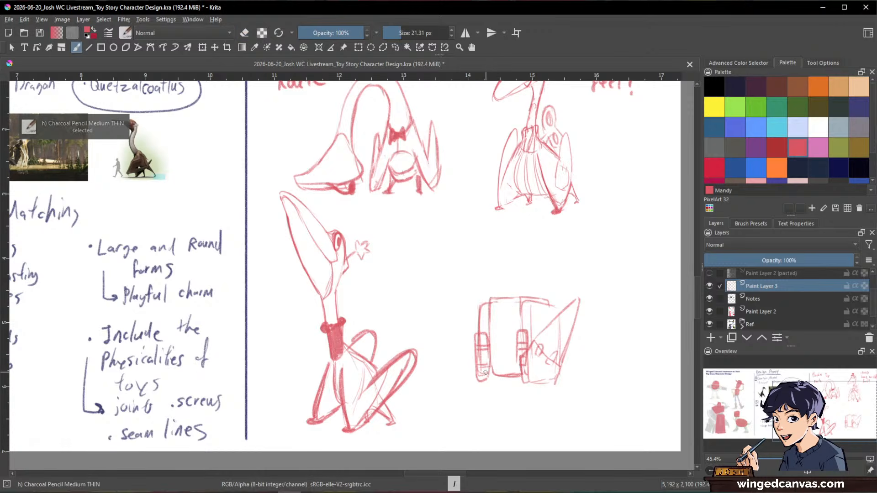
key("e")
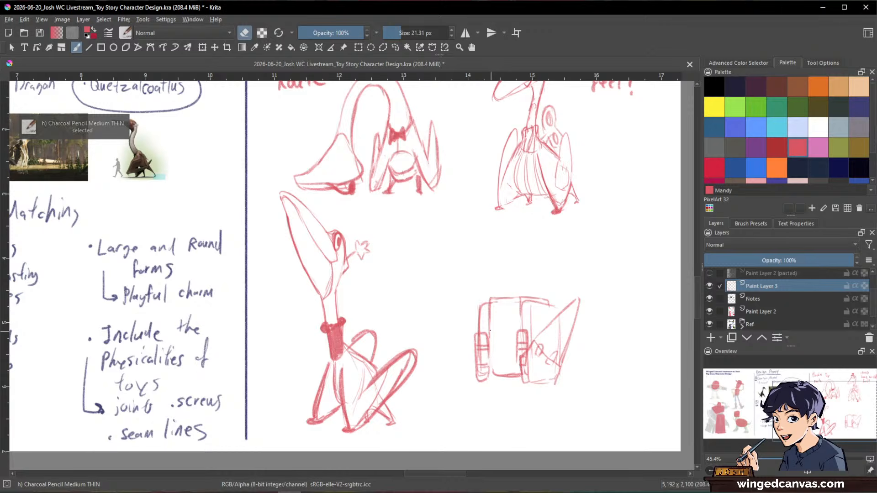
key("e")
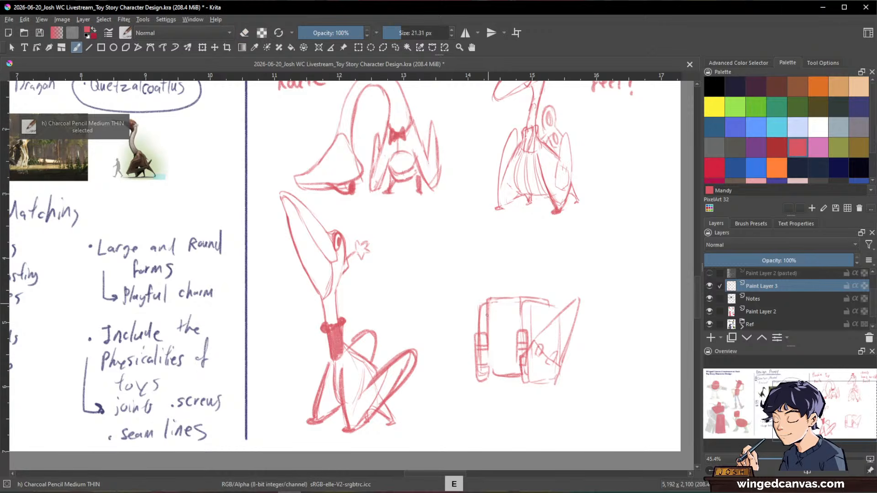
key("e")
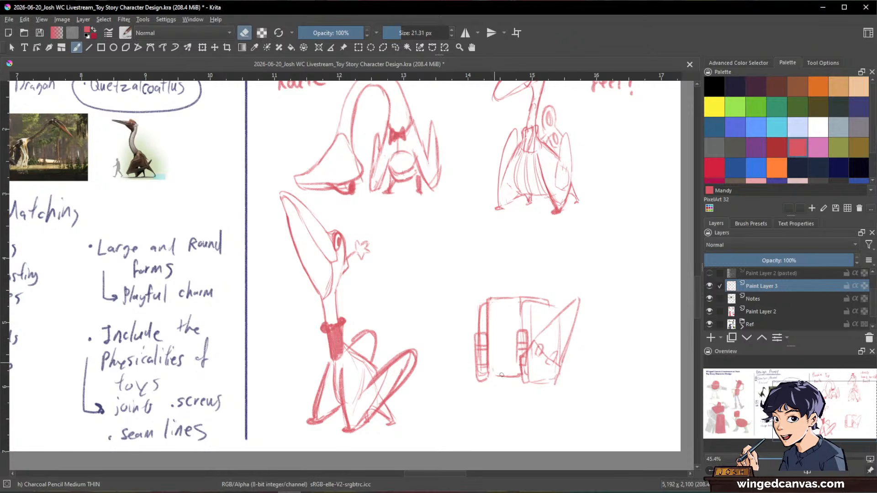
key("e")
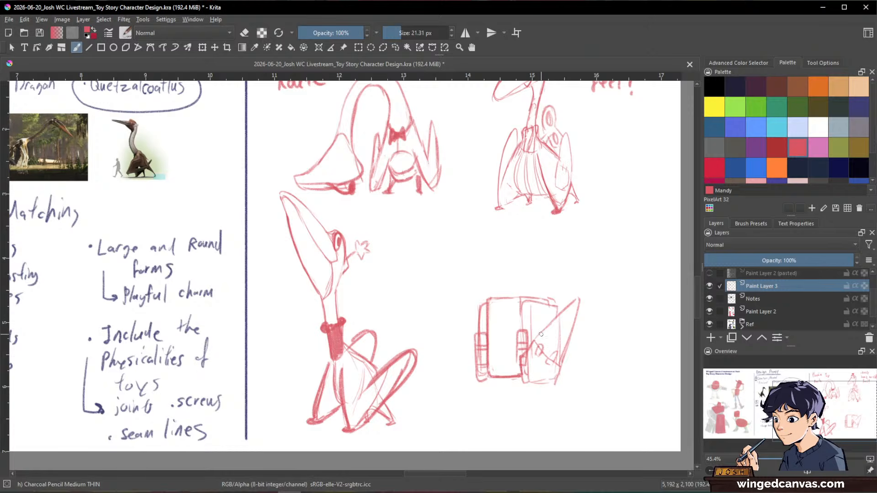
Select the boxy sketch with a rectangular selection, shift it slightly further down the page, and clear the selection
left_click_drag(538, 338, 515, 344)
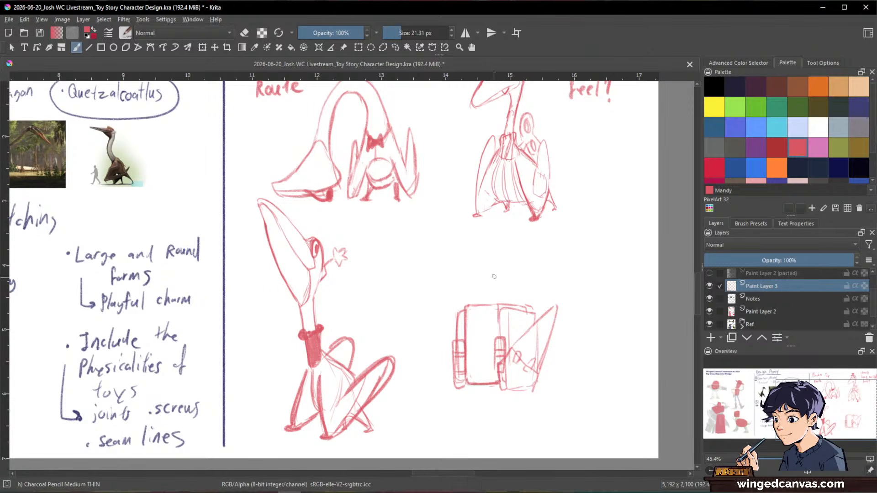
left_click_drag(611, 271, 622, 314)
left_click_drag(622, 314, 616, 290)
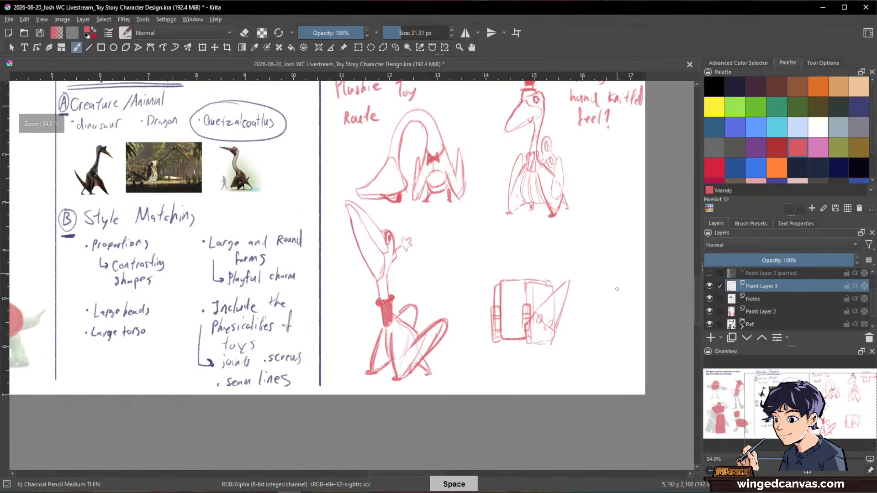
key("ctrl+r")
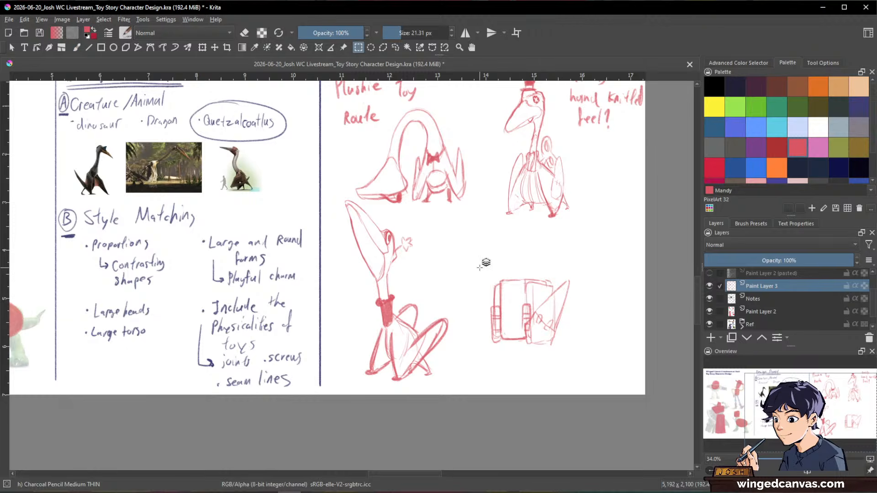
left_click_drag(481, 260, 618, 388)
key("ctrl+t")
left_click_drag(557, 307, 564, 322)
key("ctrl+shift+a")
key("b")
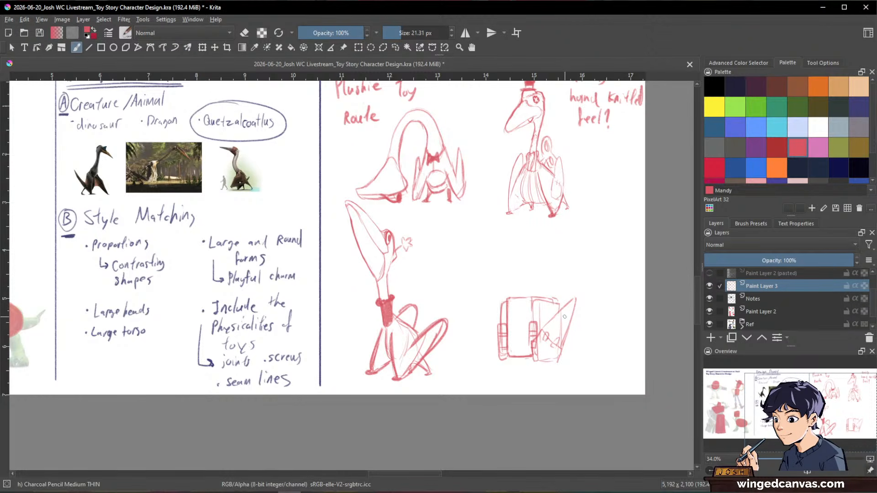
Add flat oval feet under both cylinders, a U-shaped panel on the box's upper front, and a dome over its top edge
key("space")
mouse_move(576, 299)
left_mouse_down()
mouse_move(615, 293)
mouse_move(619, 313)
left_mouse_up()
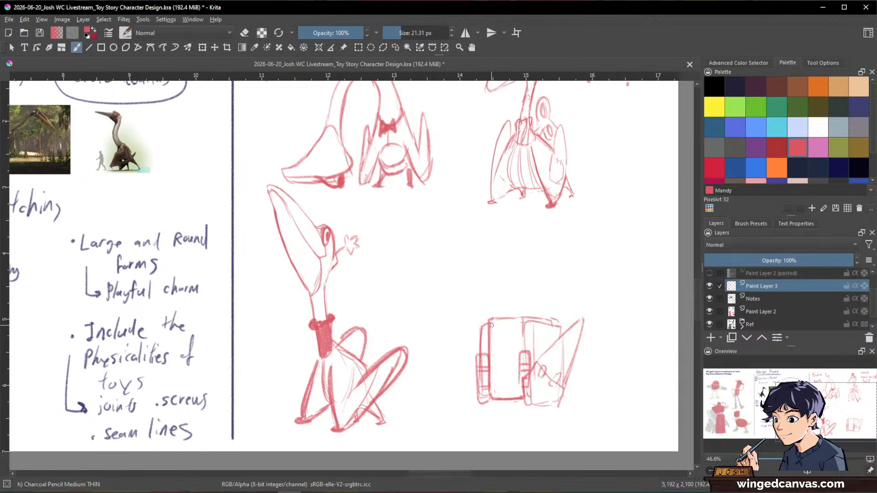
mouse_move(514, 353)
left_mouse_down()
mouse_move(513, 329)
mouse_move(515, 354)
left_mouse_up()
left_click_drag(521, 405, 539, 408)
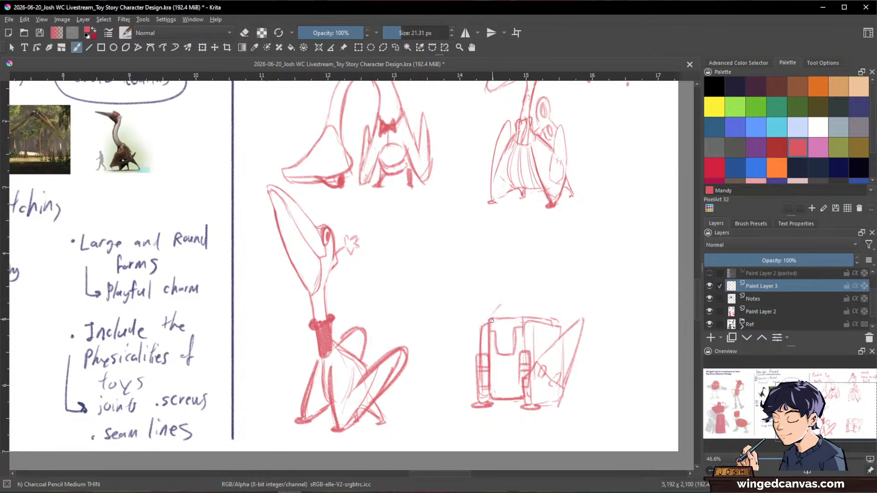
mouse_move(490, 320)
left_mouse_down()
mouse_move(501, 302)
mouse_move(536, 297)
mouse_move(509, 299)
mouse_move(542, 295)
mouse_move(529, 296)
mouse_move(555, 321)
mouse_move(532, 312)
left_mouse_up()
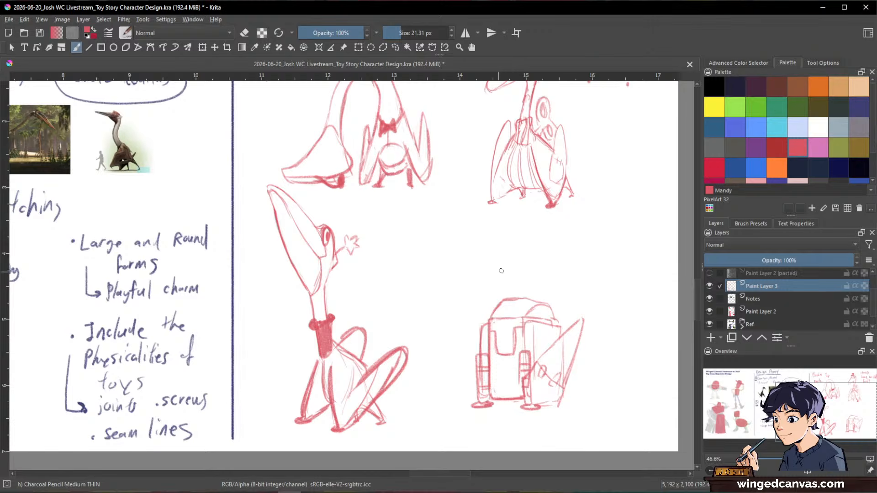
Sketch a capped head with a long beak above the dome and clean up the beak's stray outline strokes
mouse_move(508, 275)
left_mouse_down()
mouse_move(464, 294)
mouse_move(503, 296)
mouse_move(516, 270)
mouse_move(547, 286)
mouse_move(546, 300)
mouse_move(522, 258)
mouse_move(544, 279)
mouse_move(532, 260)
mouse_move(516, 259)
mouse_move(542, 268)
mouse_move(547, 296)
left_mouse_up()
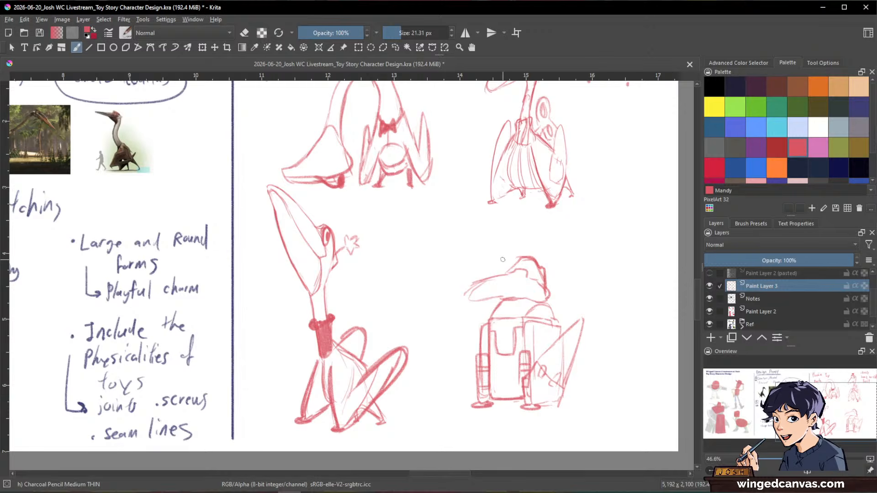
key("slash")
mouse_move(496, 274)
left_mouse_down()
mouse_move(460, 291)
mouse_move(462, 300)
mouse_move(502, 273)
mouse_move(470, 297)
mouse_move(529, 293)
left_mouse_up()
key("slash")
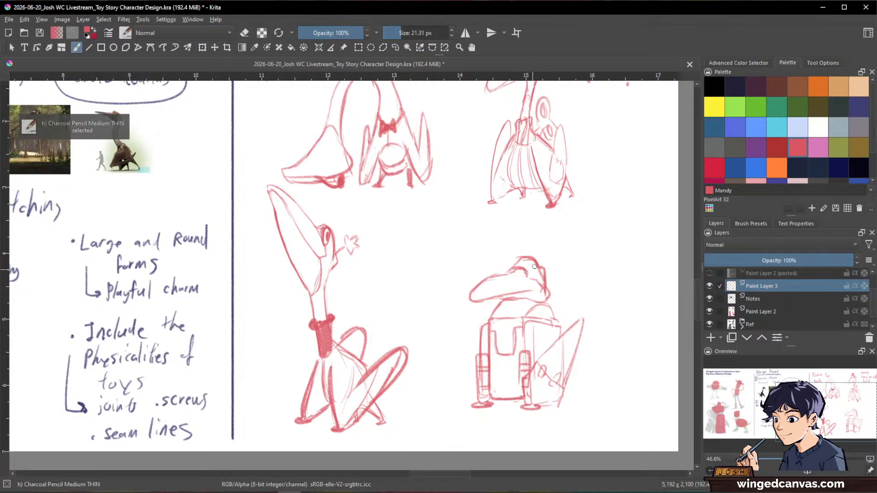
left_click_drag(533, 278, 532, 268)
left_click_drag(530, 268, 532, 274)
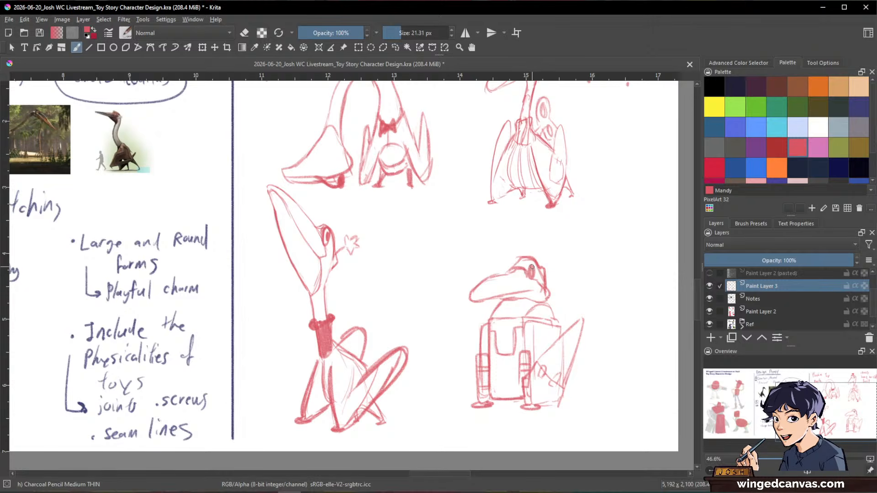
key("e")
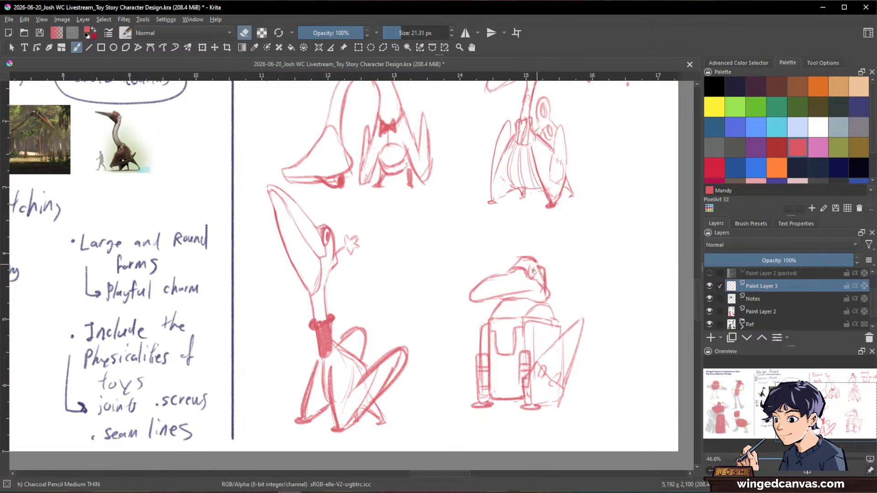
key("e")
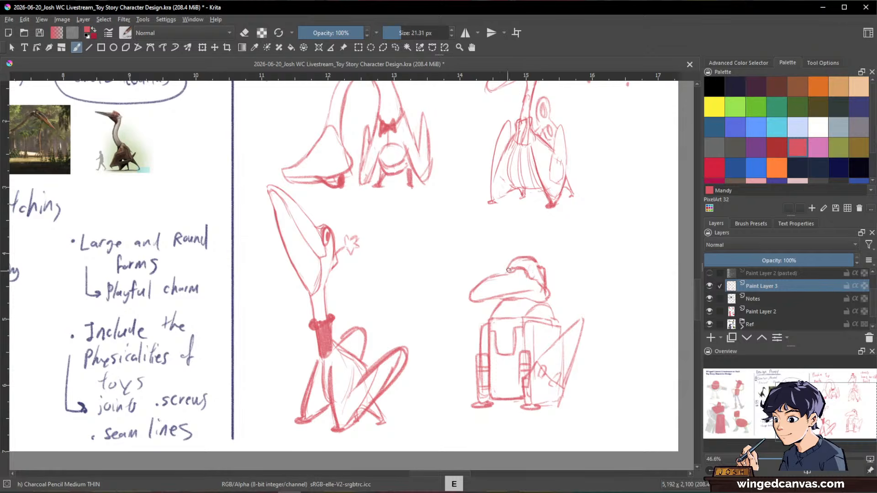
Redraw the cap's wavy lower edge across the head and tidy where it meets the beak and the back of the head
mouse_move(508, 270)
left_mouse_down()
mouse_move(518, 261)
mouse_move(546, 277)
left_mouse_up()
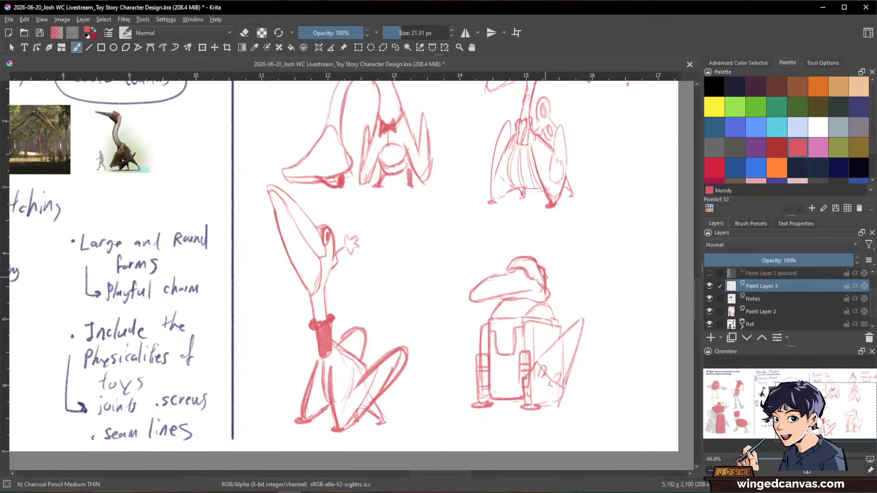
key("e")
key("e")
key("e")
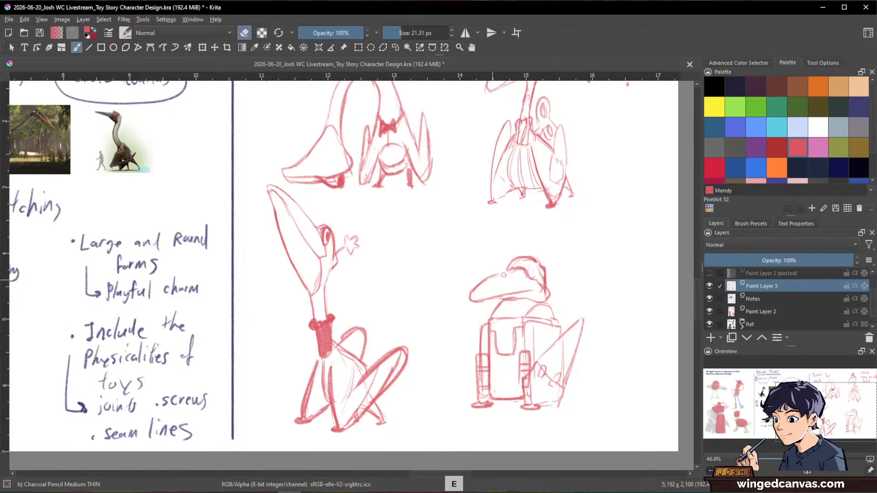
key("e")
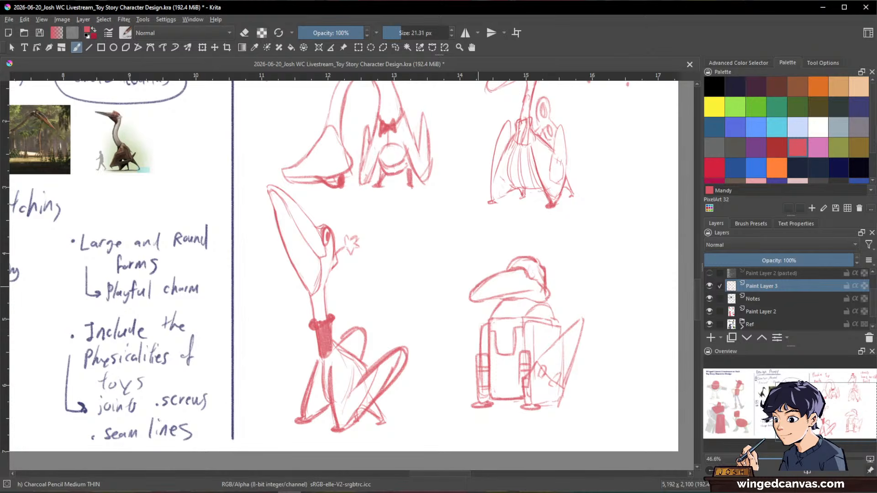
Reshape the beak into a sharper point with a straighter mouth line, erasing and redrawing its upper and lower edges
key("e")
mouse_move(499, 298)
left_mouse_down()
mouse_move(473, 300)
mouse_move(496, 298)
mouse_move(471, 291)
mouse_move(494, 276)
mouse_move(471, 296)
mouse_move(532, 289)
left_mouse_up()
key("e")
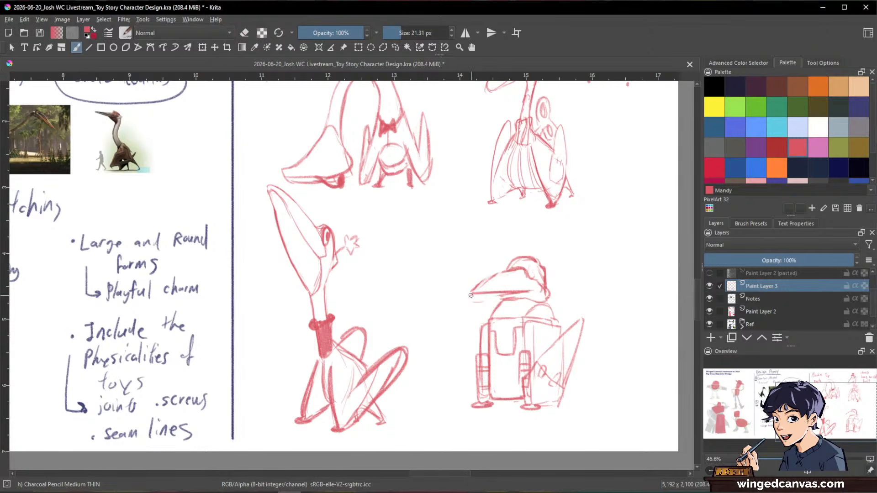
left_click_drag(470, 297, 500, 297)
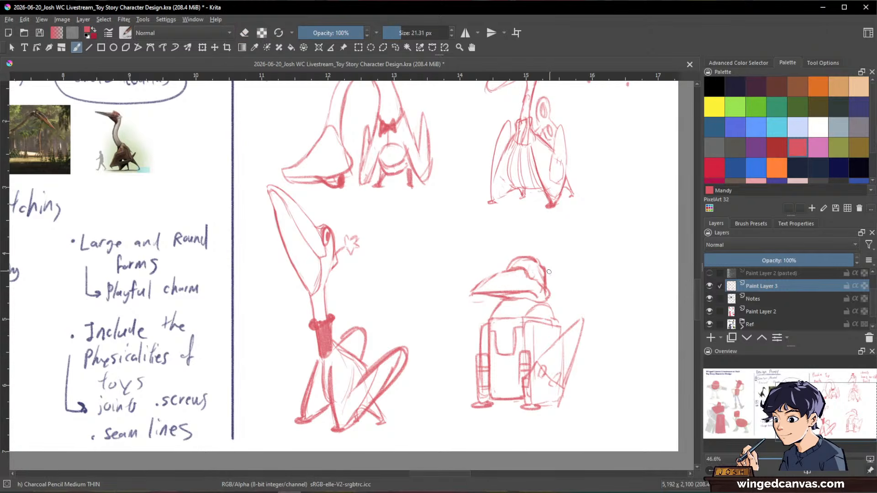
key("e")
key("e")
left_click_drag(504, 273, 474, 291)
key("e")
key("e")
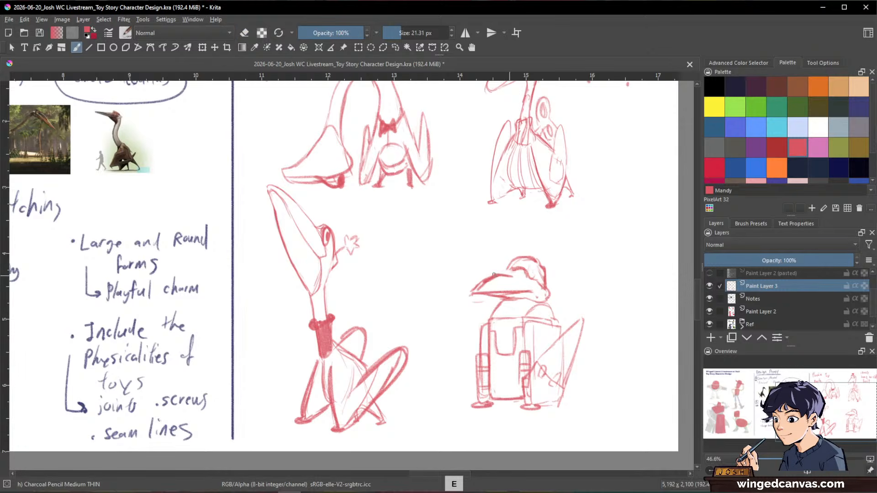
Add a narrow dark eye beneath the cap and a round earpiece carrying an upright antenna with a rounded tip
left_click_drag(503, 275, 518, 268)
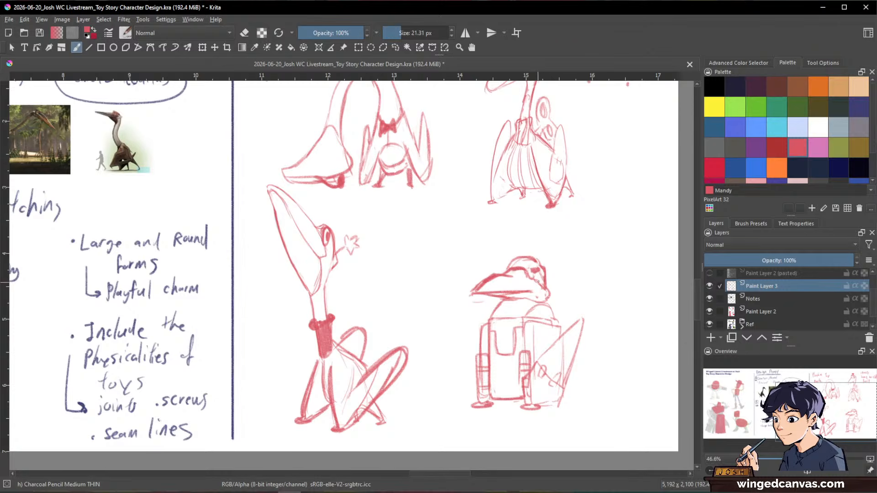
mouse_move(545, 269)
left_mouse_down()
mouse_move(546, 290)
mouse_move(555, 232)
mouse_move(551, 241)
left_mouse_up()
key("e")
key("e")
key("e")
key("e")
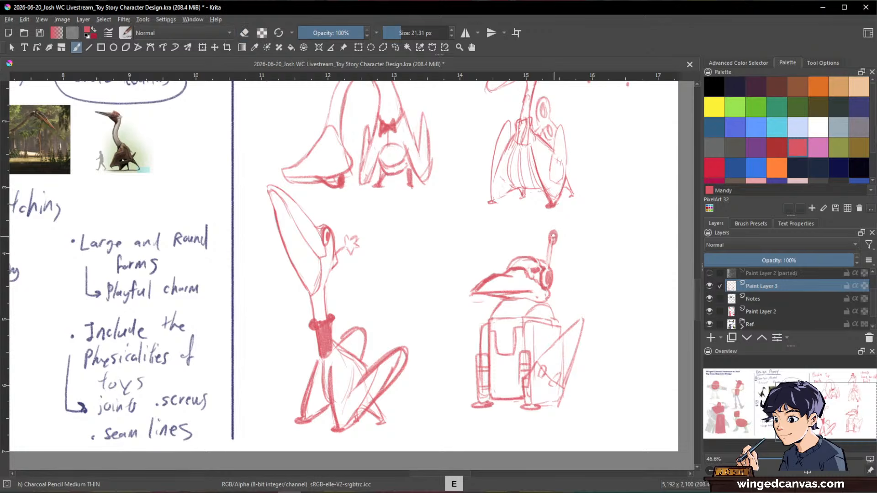
key("e")
key("e")
left_click_drag(549, 243, 549, 269)
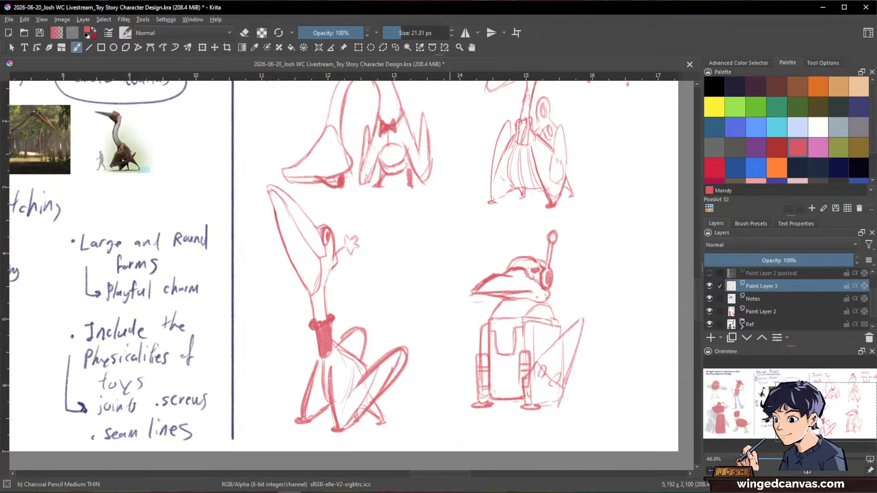
left_click_drag(620, 316, 587, 296)
key("space")
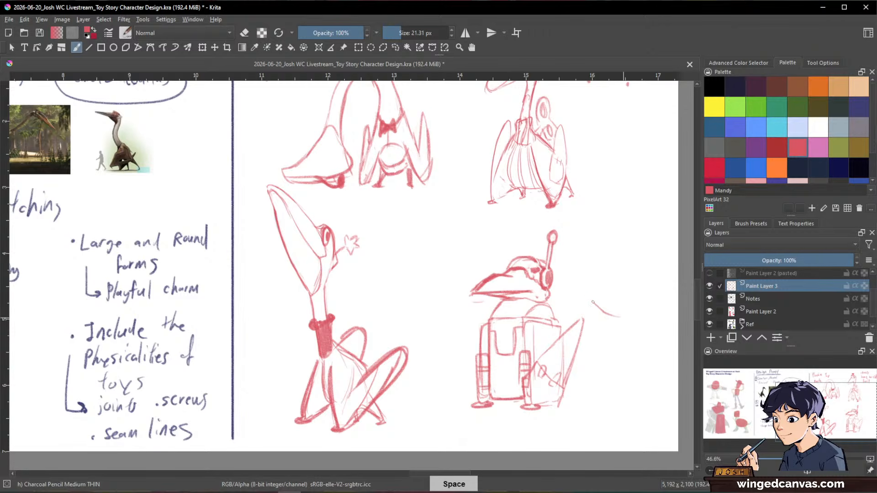
left_click_drag(645, 307, 616, 288)
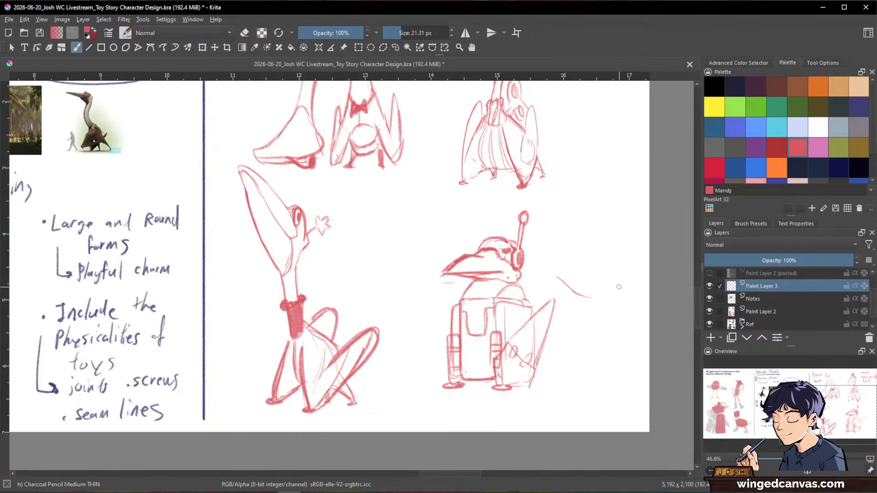
key("ctrl+z")
Extend the folded wing behind the box with curved lower strokes and erase the box lines that cross it
mouse_move(532, 376)
left_mouse_down()
mouse_move(547, 374)
mouse_move(532, 306)
left_mouse_up()
left_click_drag(545, 340, 540, 377)
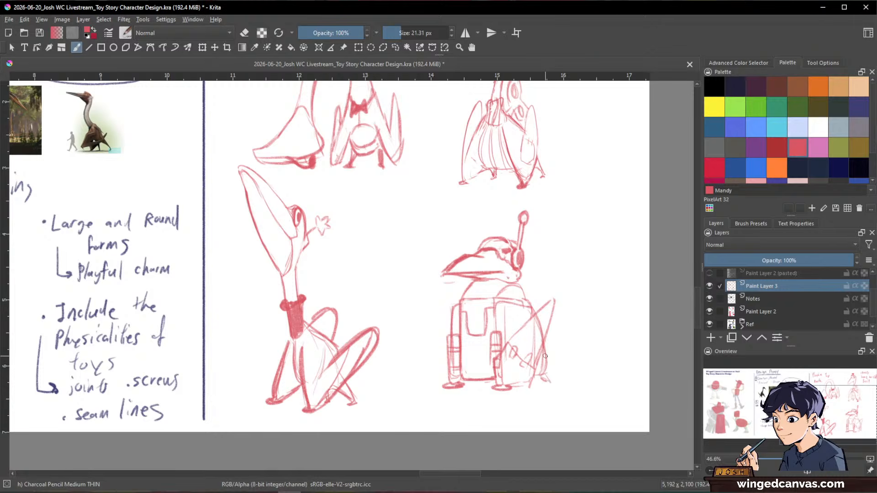
key("slash")
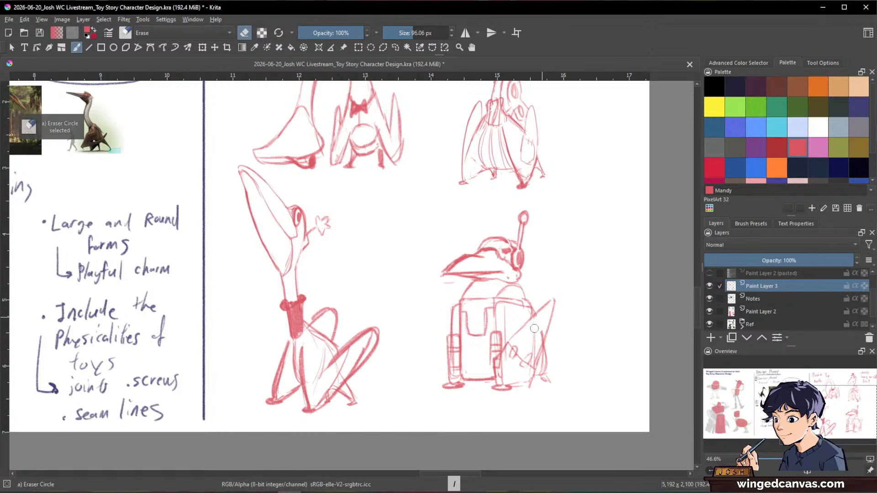
left_click_drag(502, 361, 492, 379)
key("slash")
Erase the inner lines of the two leg cylinders and redraw the bands along them
key("slash")
left_click_drag(451, 339, 451, 374)
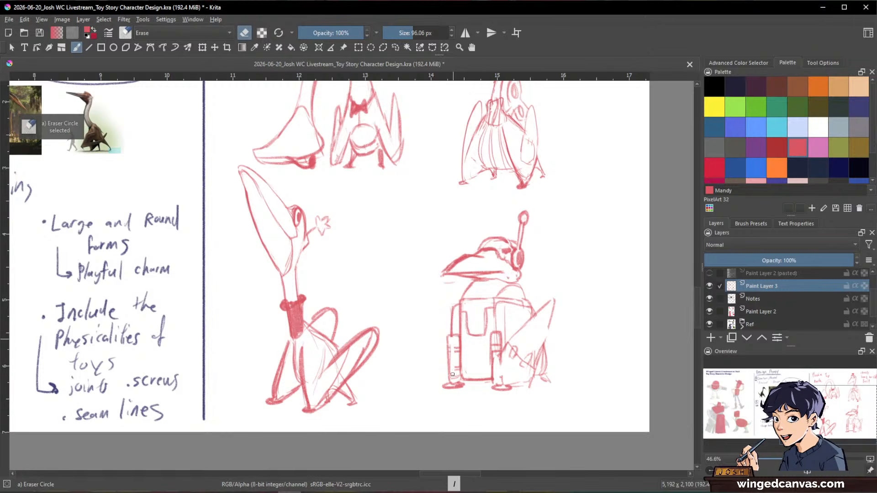
key("slash")
left_click_drag(499, 332, 500, 369)
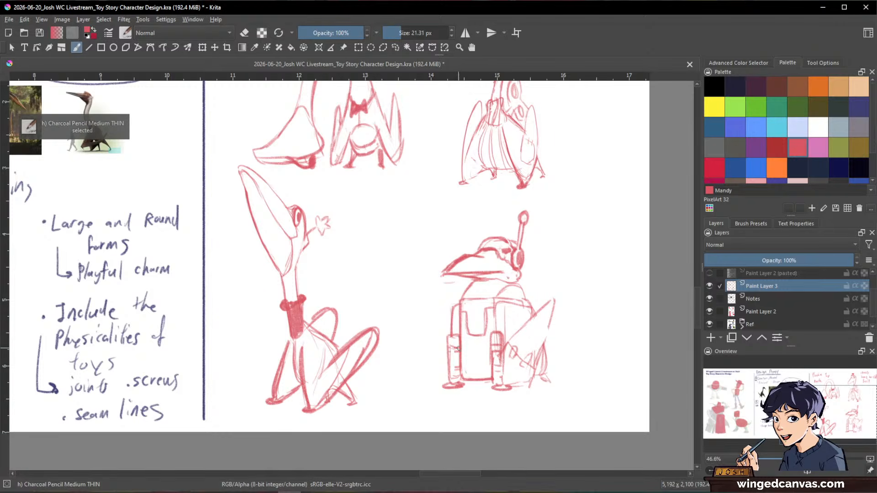
left_click_drag(452, 367, 458, 365)
key("space")
left_click_drag(600, 342, 597, 343)
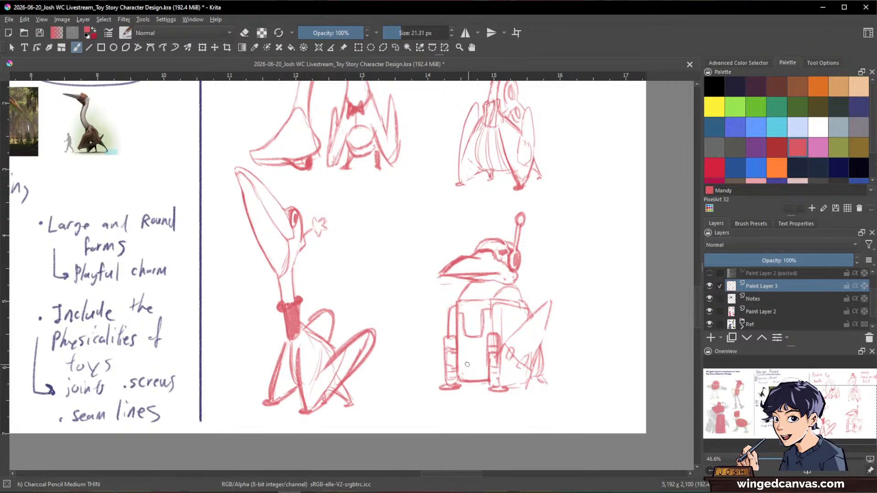
Select the whole robot-like sketch, scale it down, place it closer to the seated long-beaked sketch, and clear the selection
key("space")
left_click_drag(612, 343, 577, 390)
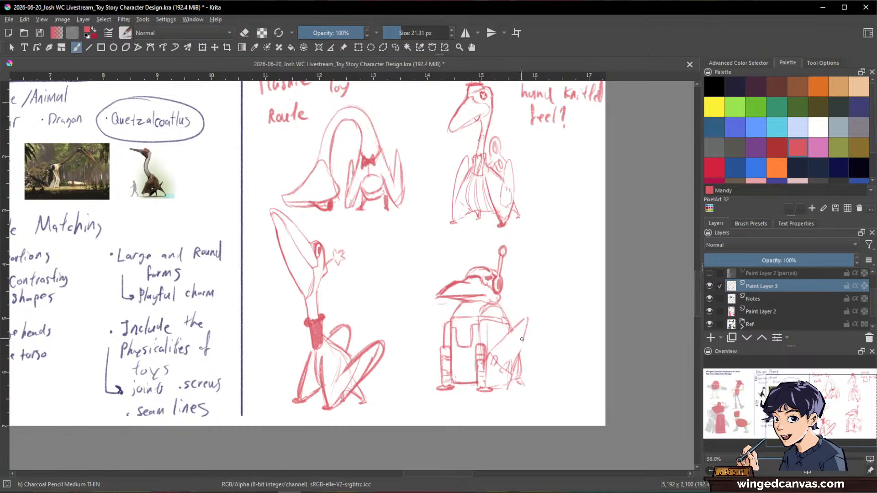
left_click_drag(623, 371, 635, 402)
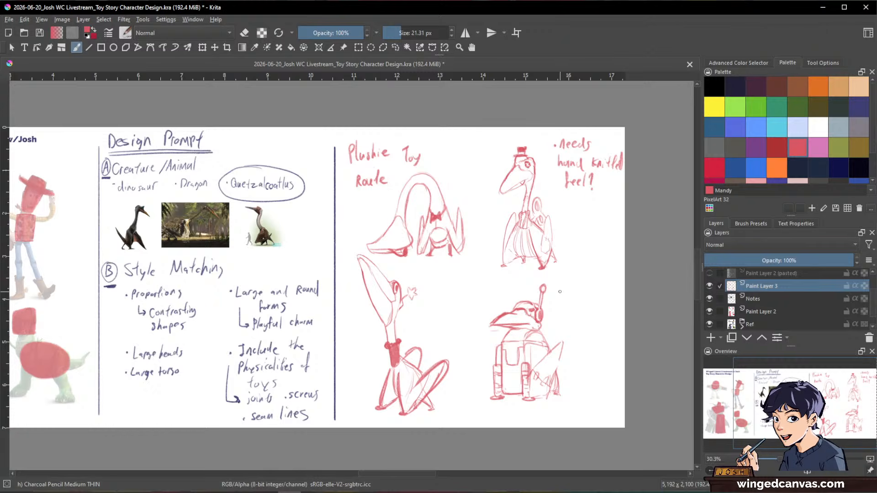
key("ctrl+r")
left_click_drag(482, 279, 581, 410)
key("ctrl+t")
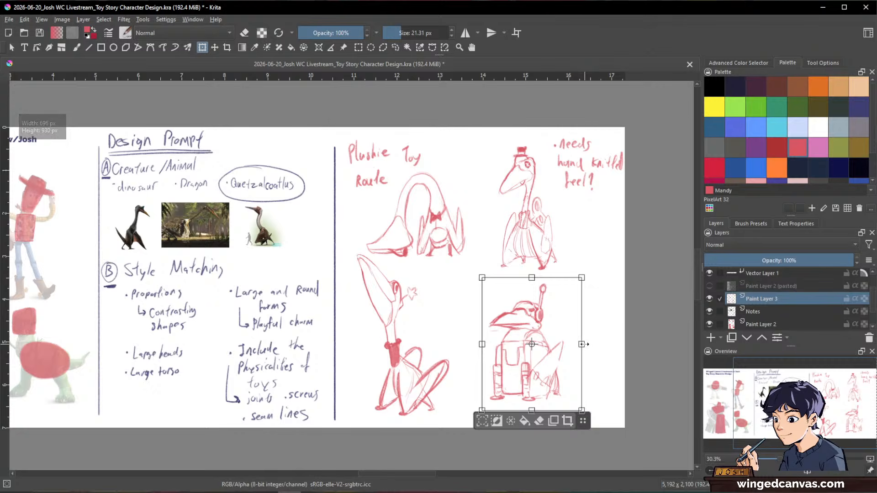
mouse_move(584, 344)
left_mouse_down()
mouse_move(546, 346)
mouse_move(488, 310)
left_mouse_up()
key("Return")
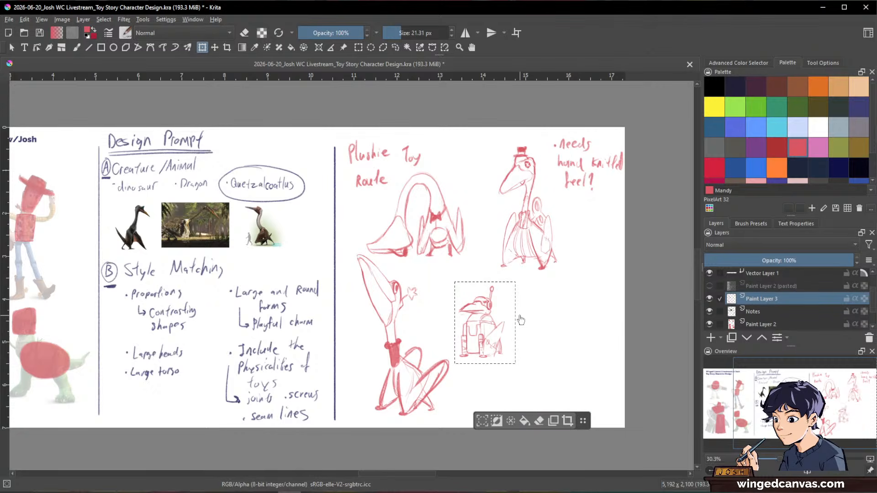
scroll(521, 320, "up", 2)
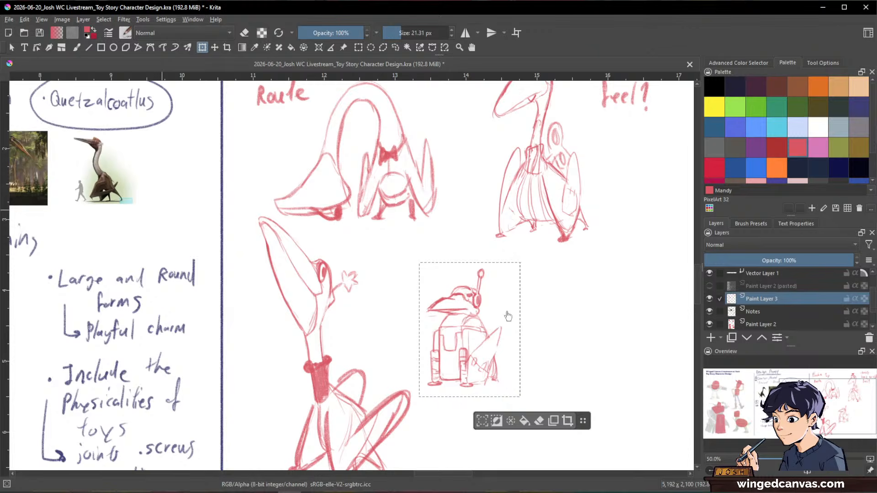
key("ctrl+shift+a")
key("b")
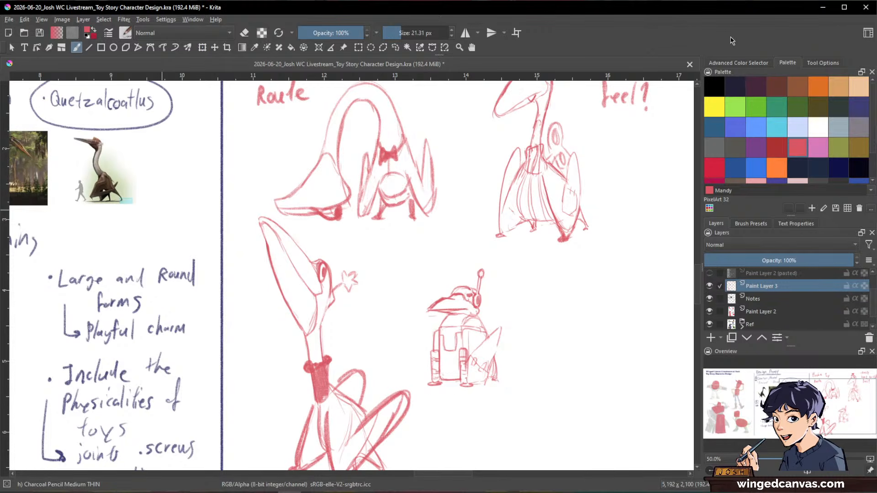
key("space")
left_click_drag(606, 382, 509, 391)
left_click_drag(544, 336, 469, 350)
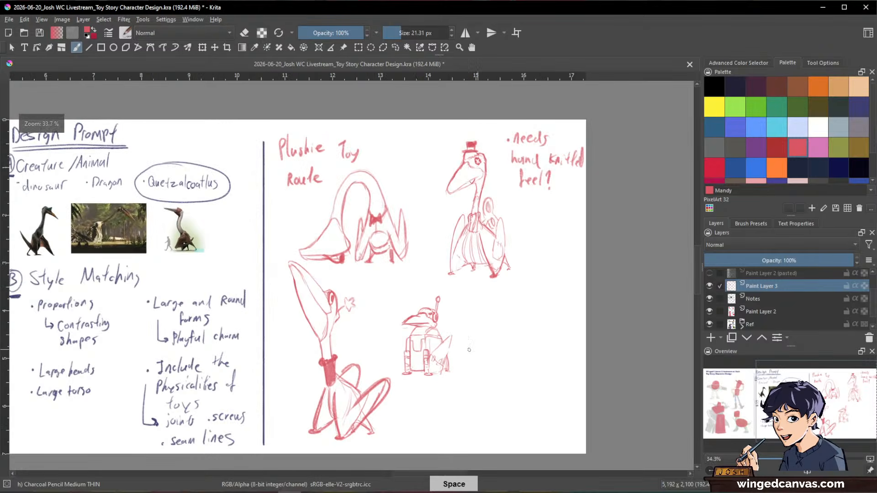
Sketch a new head outline with a long pointed beak and rounded crown beside the robot-like sketch
key("space")
left_click_drag(522, 312, 557, 298)
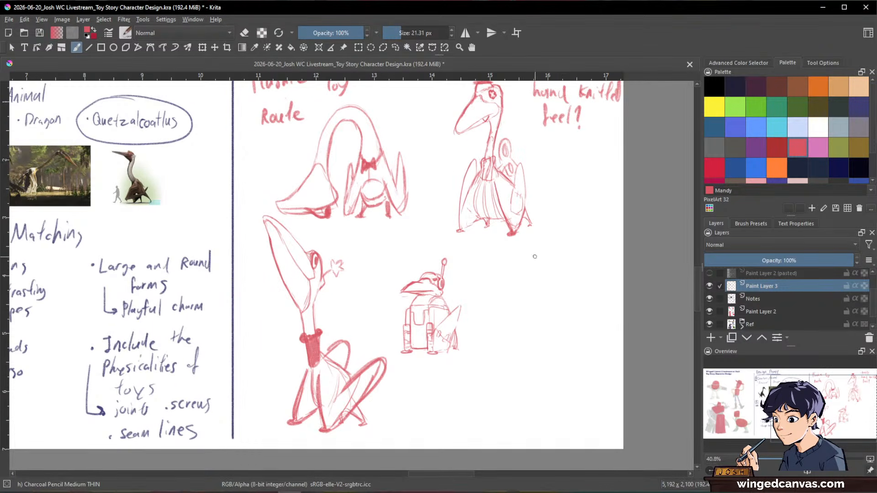
key("space")
left_click_drag(554, 281, 565, 285)
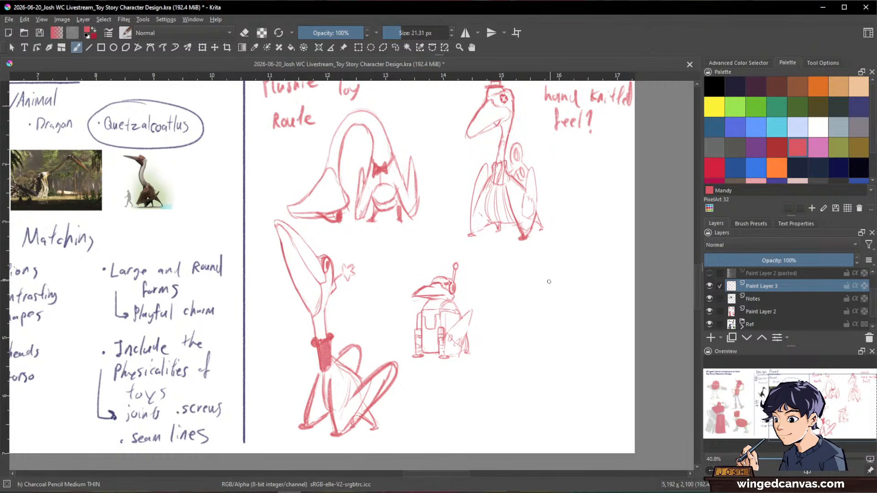
mouse_move(552, 271)
left_mouse_down()
mouse_move(517, 288)
mouse_move(526, 281)
mouse_move(519, 290)
mouse_move(535, 294)
mouse_move(558, 284)
mouse_move(545, 295)
mouse_move(556, 269)
mouse_move(591, 260)
mouse_move(581, 254)
mouse_move(589, 246)
mouse_move(617, 277)
mouse_move(596, 299)
mouse_move(559, 298)
left_mouse_up()
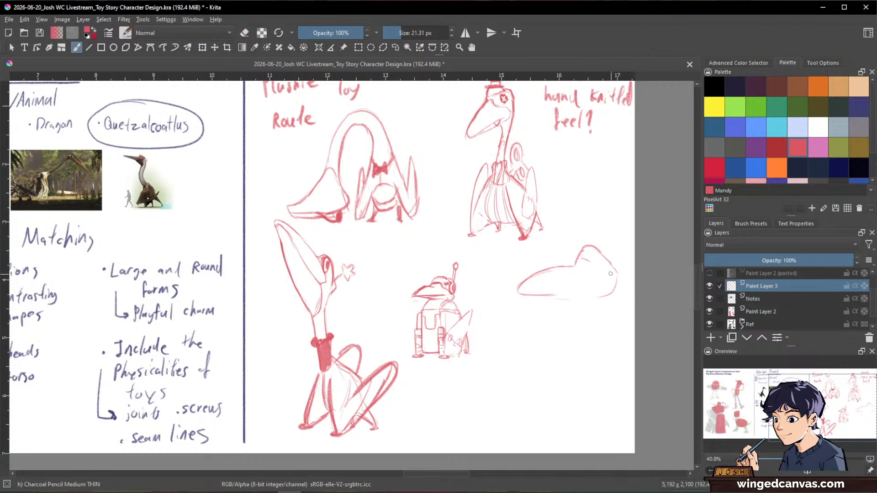
left_click_drag(535, 293, 569, 295)
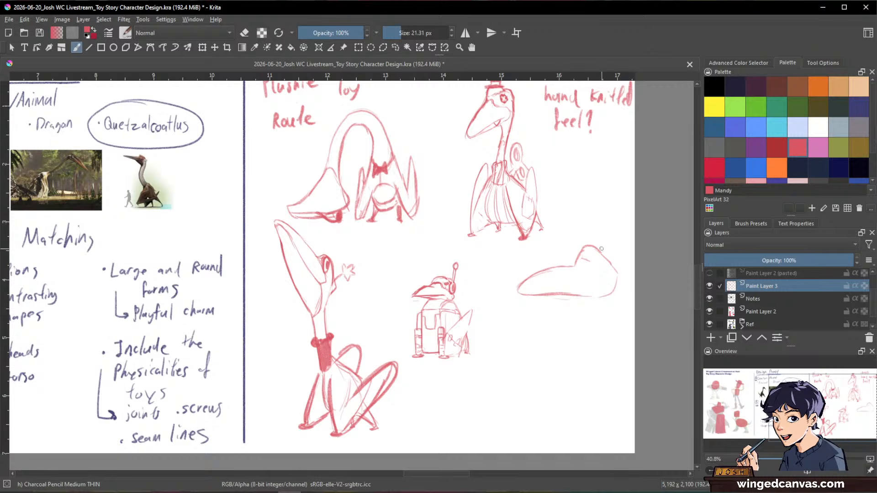
Draw a curved jaw beneath the base of the new head's beak and erase the stray lines around it
key("slash")
key("slash")
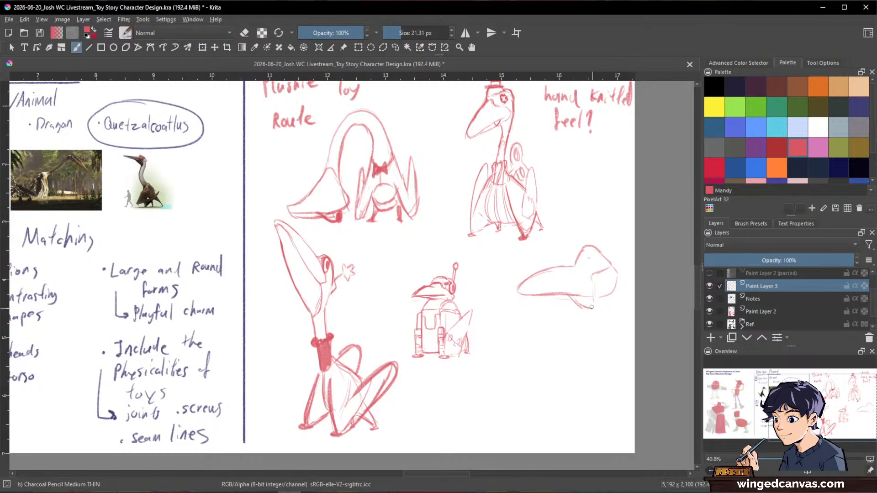
key("slash")
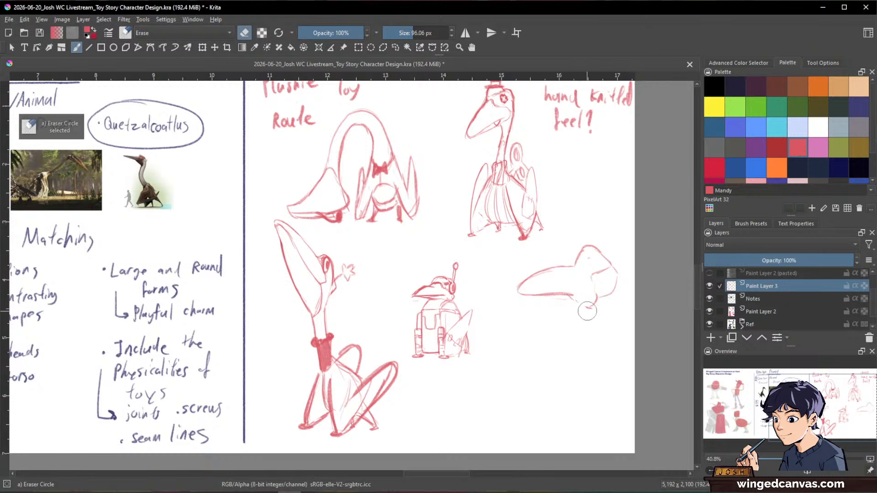
key("slash")
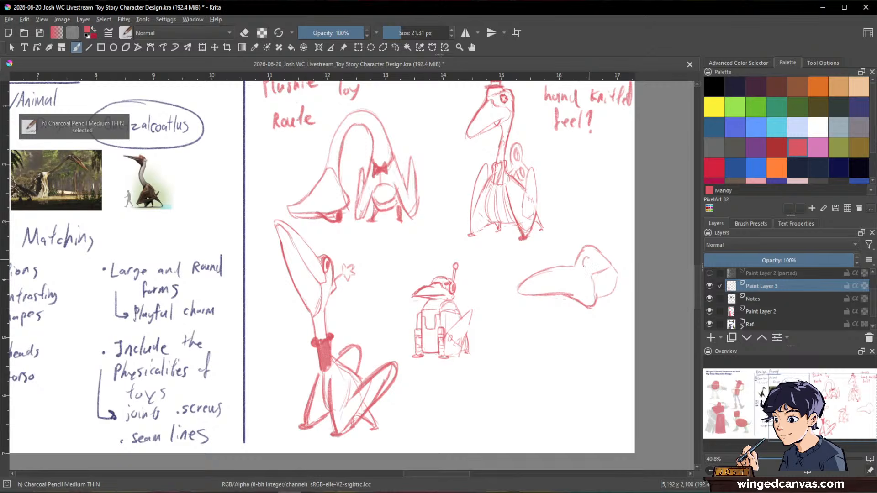
Add a dark oval button eye on the new head and erase an X shape into it
left_click_drag(583, 266, 587, 259)
key("e")
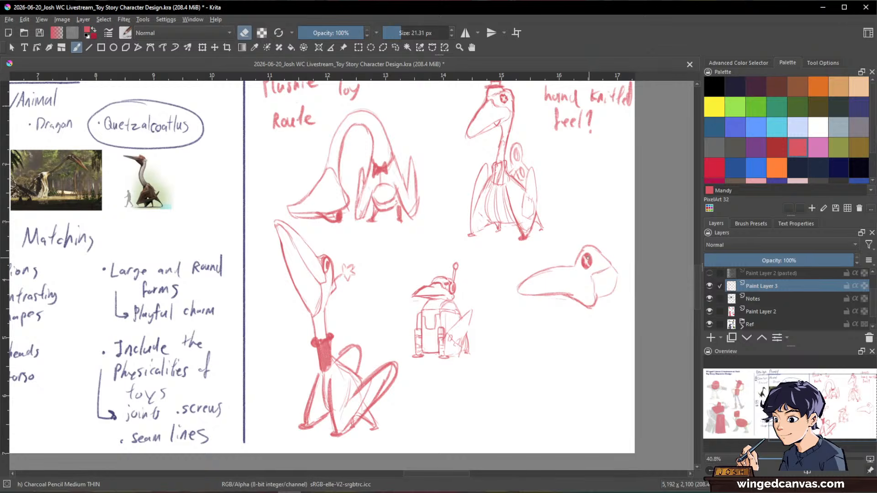
key("space")
key("e")
Strengthen the beak, crown and jaw outlines of the button-eyed head and erase the rough edges where they meet
left_click_drag(519, 285, 581, 251)
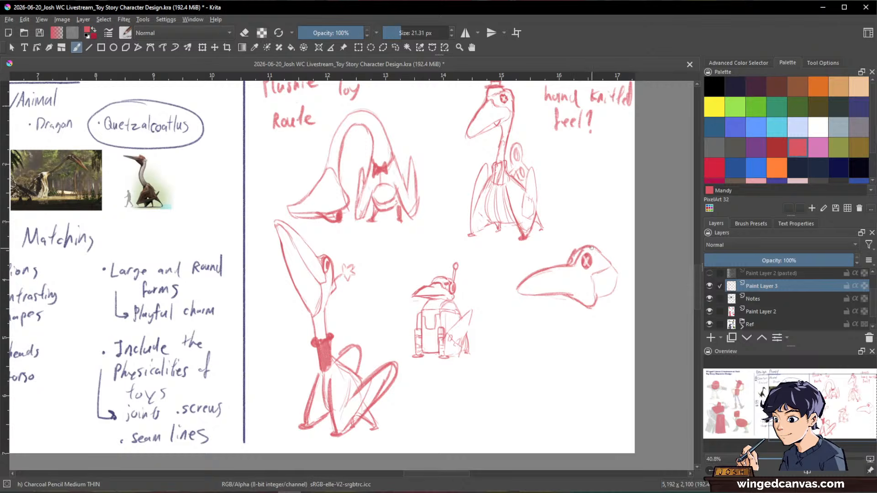
key("e")
left_click_drag(568, 270, 573, 259)
mouse_move(573, 292)
left_mouse_down()
mouse_move(540, 296)
mouse_move(578, 301)
left_mouse_up()
key("e")
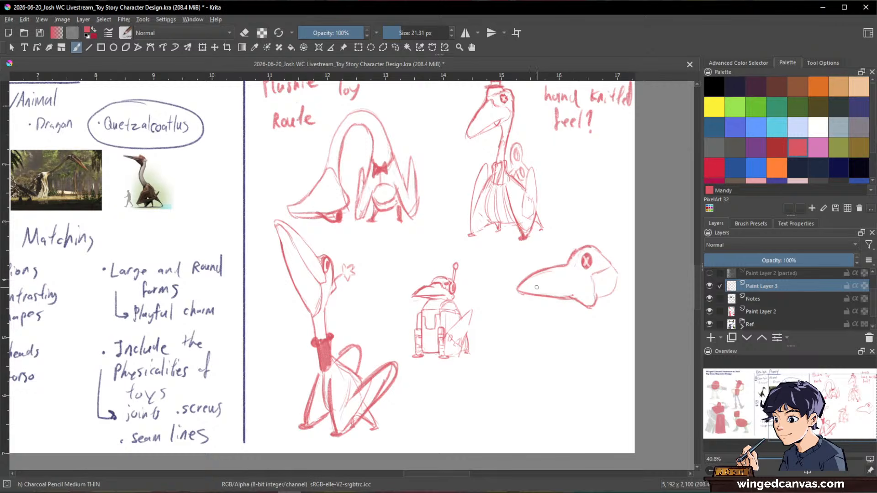
left_click_drag(517, 291, 547, 287)
key("e")
Draw a small pointed feather tuft at the back of the button-eyed head and clean up the lines around it
mouse_move(611, 263)
left_mouse_down()
mouse_move(625, 251)
mouse_move(620, 269)
left_mouse_up()
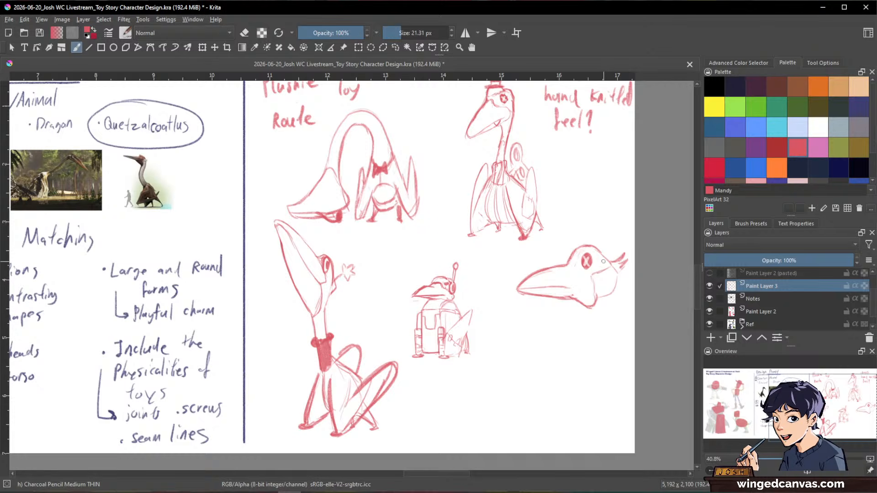
key("e")
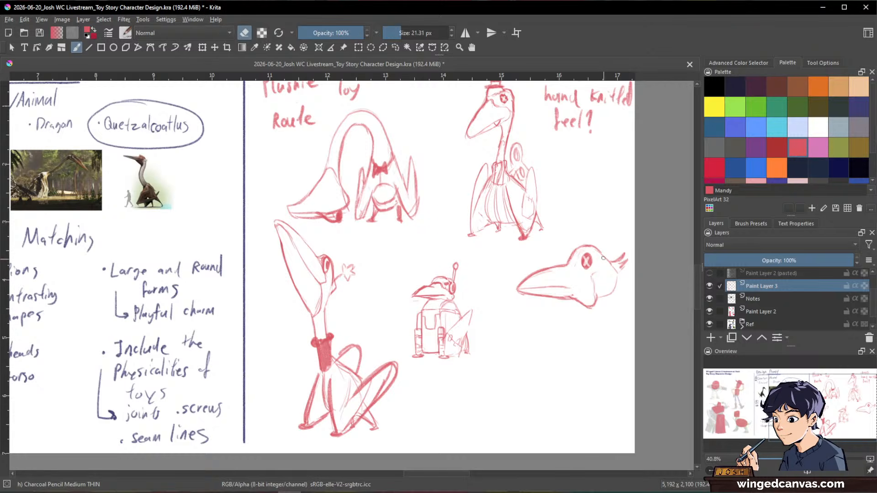
key("e")
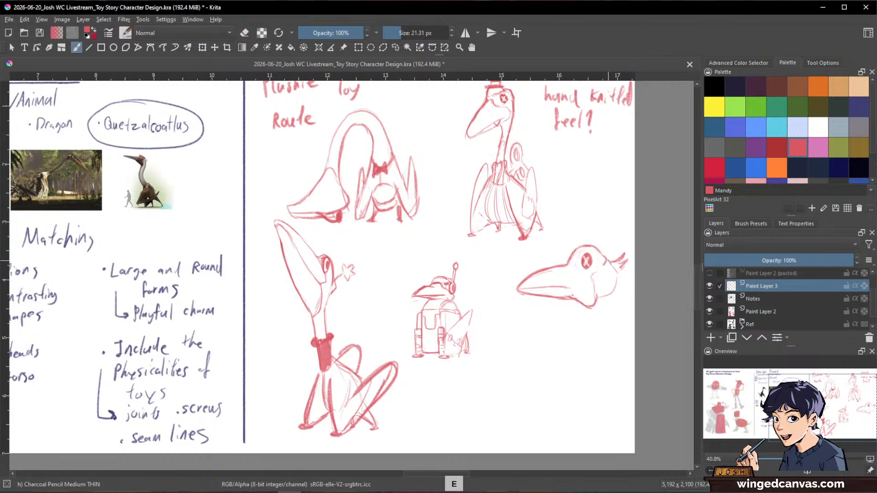
key("e")
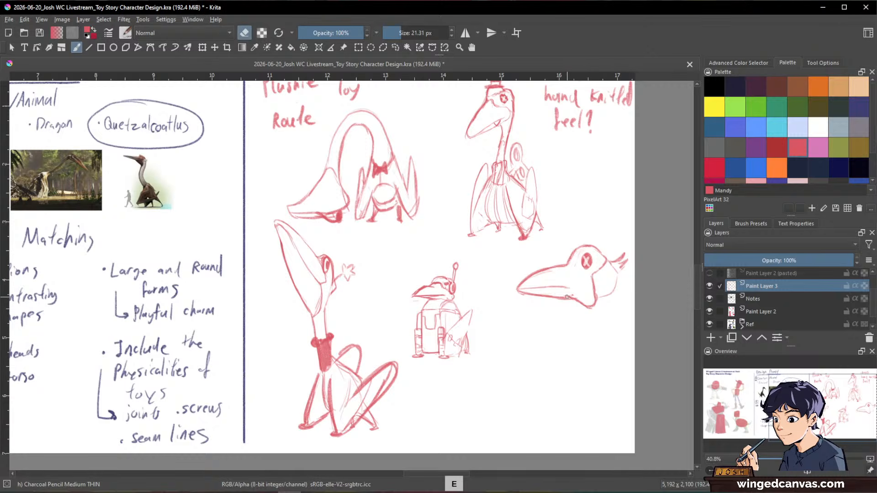
key("e")
Select the button-eyed head, scale it down slightly, move it closer to the robot-like sketch, and clear the selection
left_click_drag(581, 305, 639, 311)
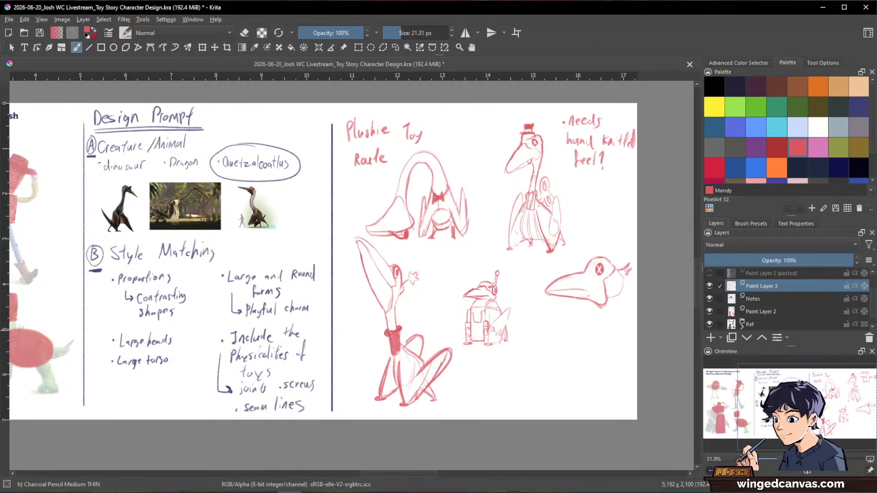
key("ctrl")
key("ctrl+r")
left_click_drag(577, 243, 643, 317)
left_click_drag(540, 260, 583, 318)
key("ctrl+t")
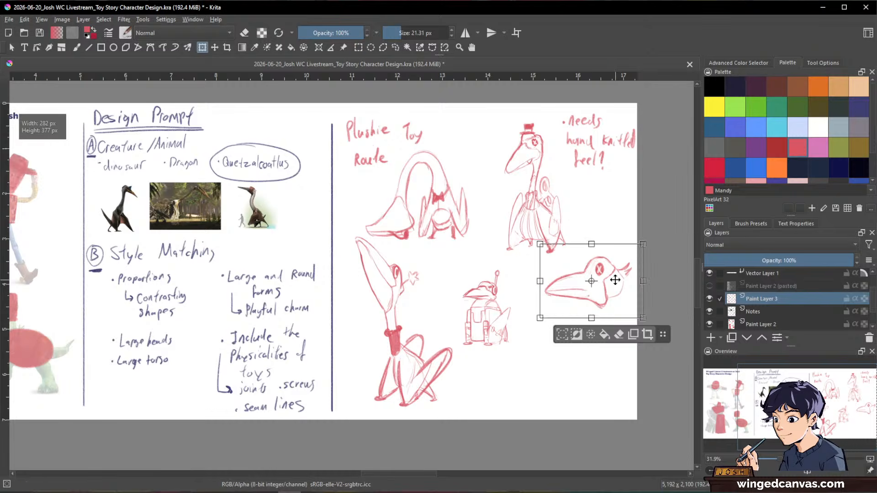
mouse_move(615, 280)
left_mouse_down()
mouse_move(593, 290)
mouse_move(610, 287)
left_mouse_up()
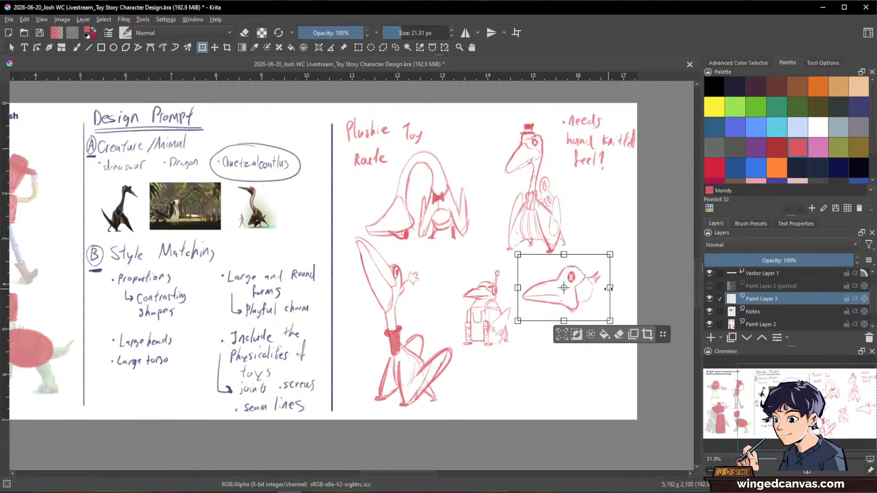
key("Return")
key("ctrl+shift+a")
key("b")
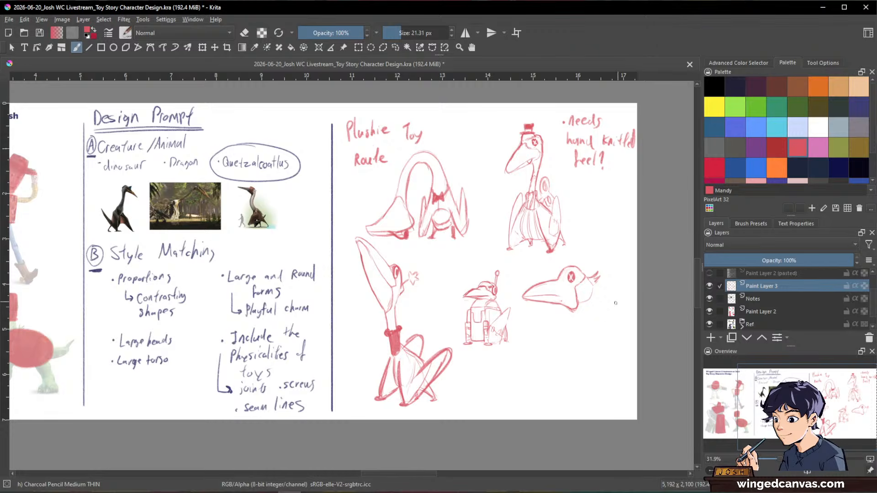
Sketch the front and back lines of a long neck descending from the button-eyed head
left_click_drag(603, 328, 622, 306)
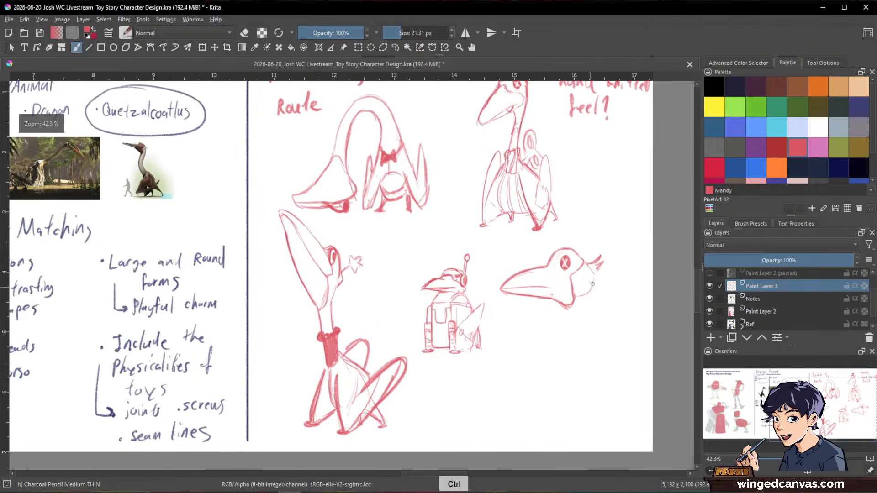
mouse_move(598, 268)
left_mouse_down()
mouse_move(585, 317)
mouse_move(569, 302)
mouse_move(555, 344)
left_mouse_up()
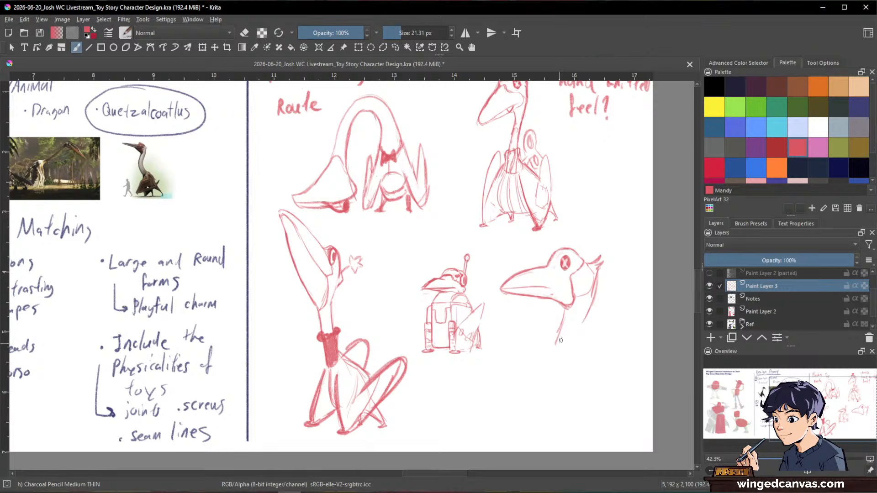
mouse_move(595, 285)
left_mouse_down()
mouse_move(578, 348)
mouse_move(583, 363)
left_mouse_up()
left_click_drag(565, 309, 556, 361)
Extend the neck into a wide pear-shaped body with a rounded base and clean up the neck's rough lines
left_click_drag(619, 315, 601, 337, "ctrl")
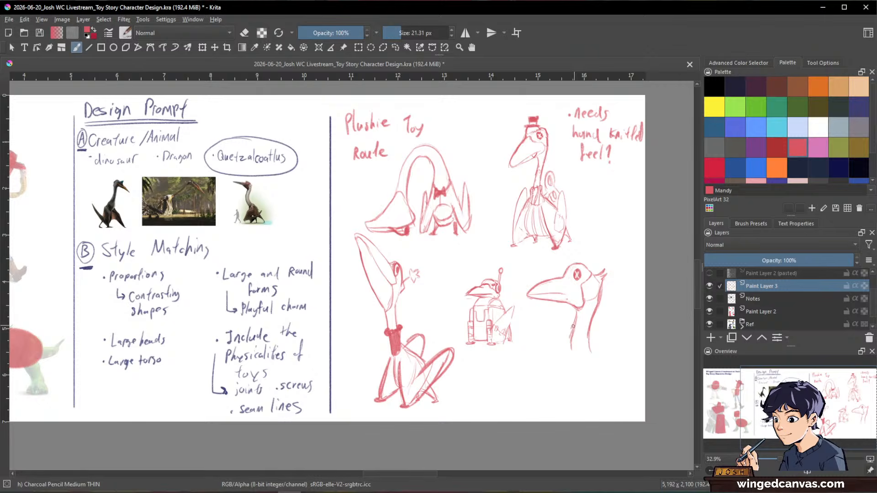
left_click_drag(567, 352, 564, 373)
mouse_move(577, 338)
left_mouse_down()
mouse_move(562, 365)
mouse_move(614, 369)
mouse_move(632, 400)
left_mouse_up()
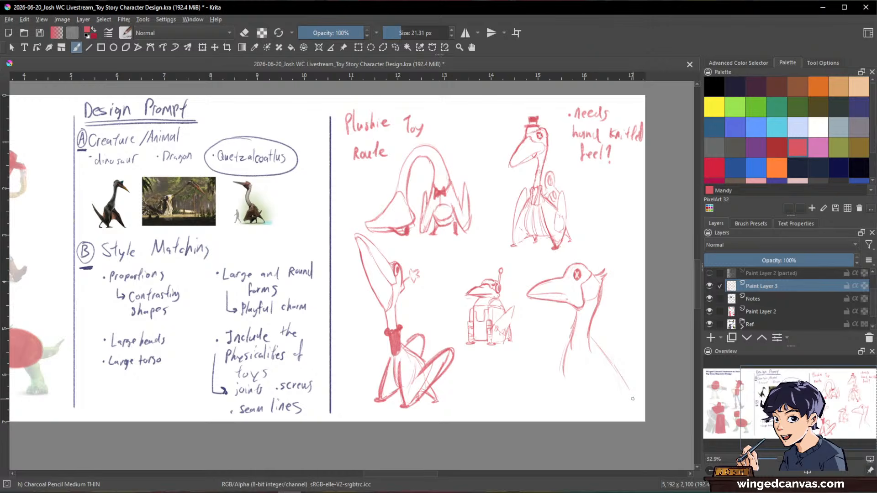
mouse_move(576, 318)
left_mouse_down()
mouse_move(566, 394)
mouse_move(629, 401)
left_mouse_up()
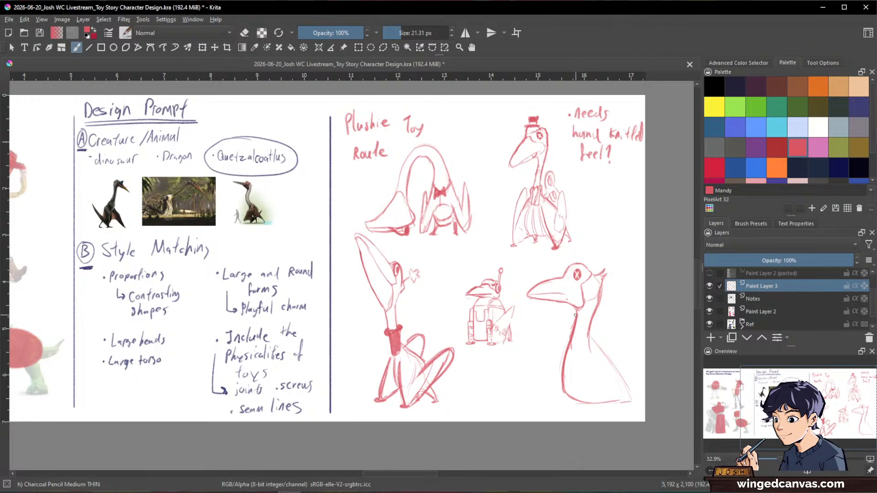
key("e")
key("e")
key("e")
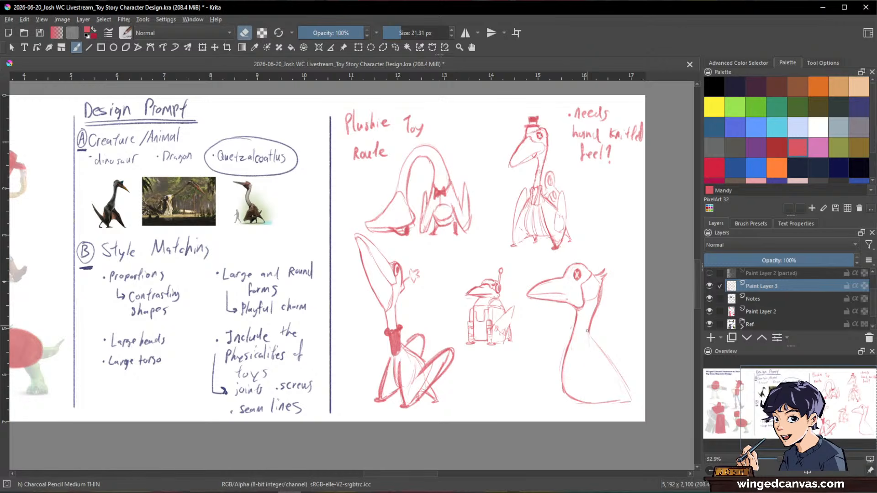
key("e")
Scale down all the red sketches and notes together and place them beside the upper part of the vertical divider
key("ctrl+t")
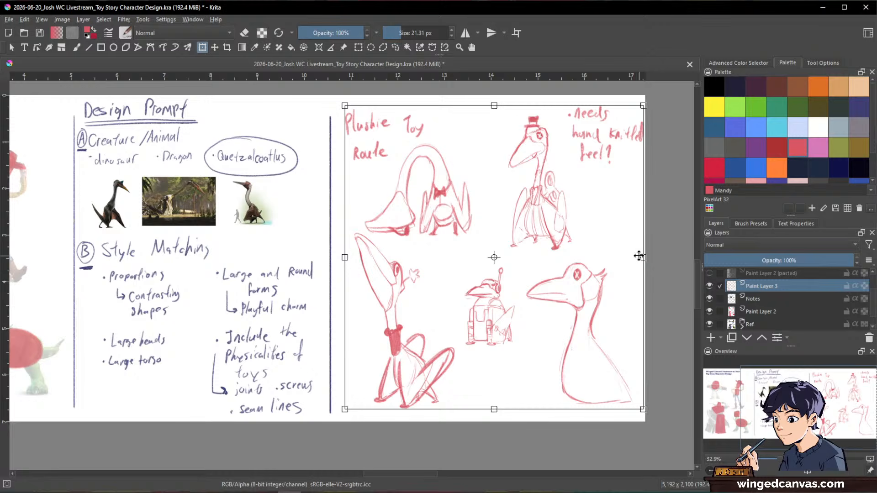
mouse_move(643, 257)
left_mouse_down()
mouse_move(526, 273)
mouse_move(475, 211)
mouse_move(507, 210)
mouse_move(475, 199)
left_mouse_up()
key("Return")
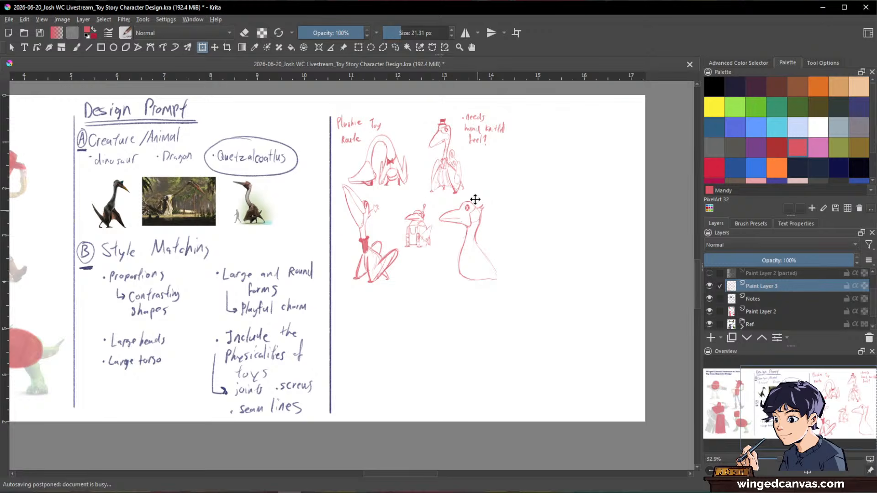
key("b")
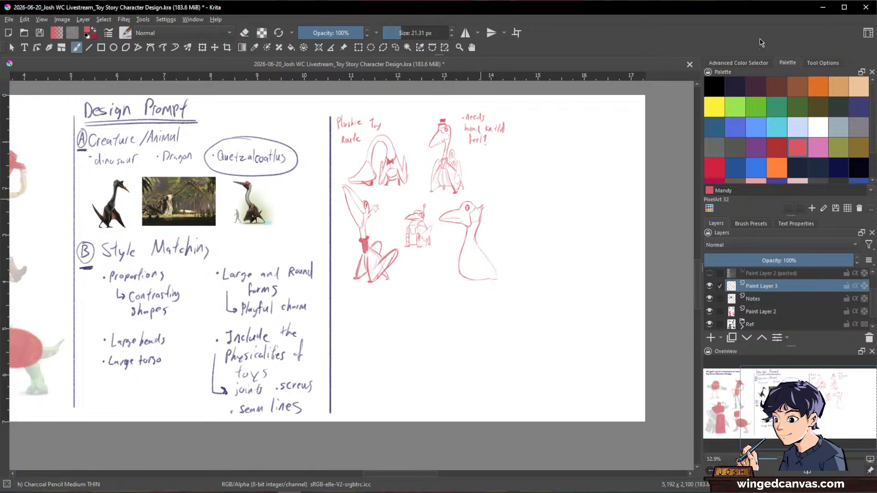
Sketch a light construction circle for a new head in the page's empty upper-right area, with curved beak guidelines inside
key("space")
left_click_drag(565, 190, 589, 185)
left_click_drag(607, 200, 601, 259)
mouse_move(551, 157)
left_mouse_down()
mouse_move(578, 219)
mouse_move(536, 160)
mouse_move(579, 208)
left_mouse_up()
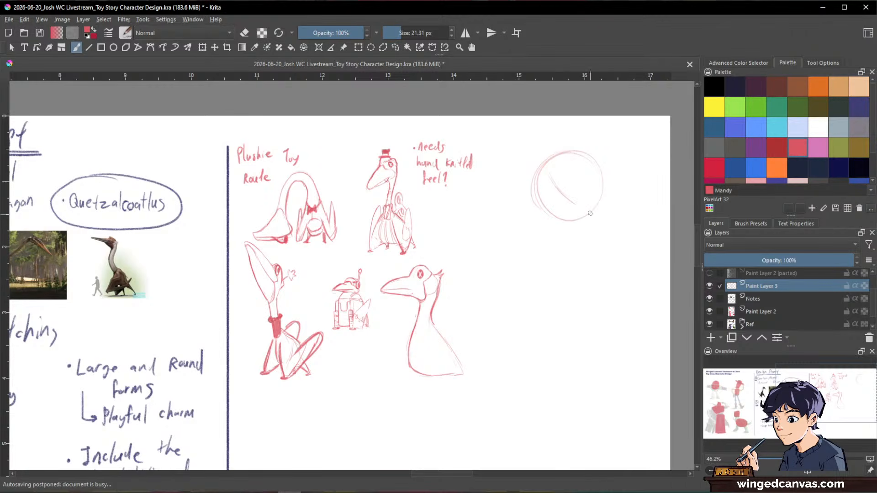
mouse_move(549, 180)
left_mouse_down()
mouse_move(554, 202)
mouse_move(581, 231)
left_mouse_up()
left_click_drag(568, 179, 592, 181)
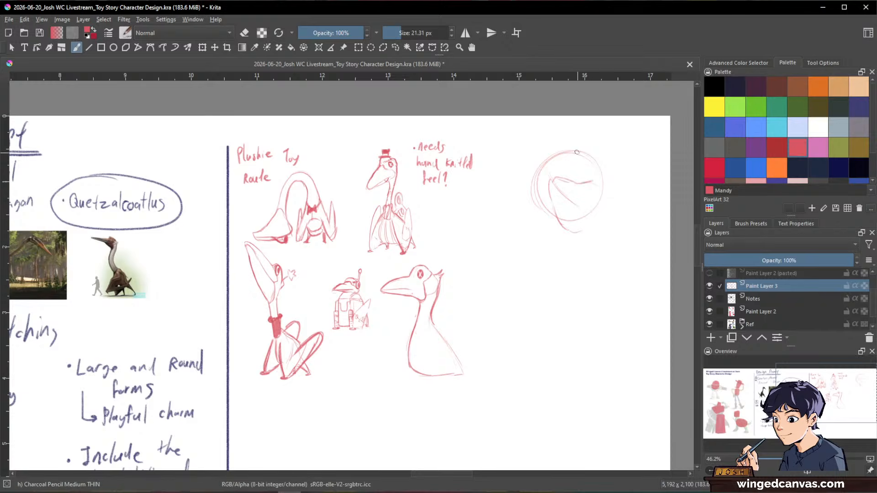
Reinforce the round head's outer contour, extend the beak shape past the circle, and erase the construction lines inside it
mouse_move(542, 159)
left_mouse_down()
mouse_move(550, 207)
mouse_move(533, 176)
mouse_move(569, 154)
mouse_move(587, 196)
mouse_move(572, 234)
mouse_move(597, 220)
left_mouse_up()
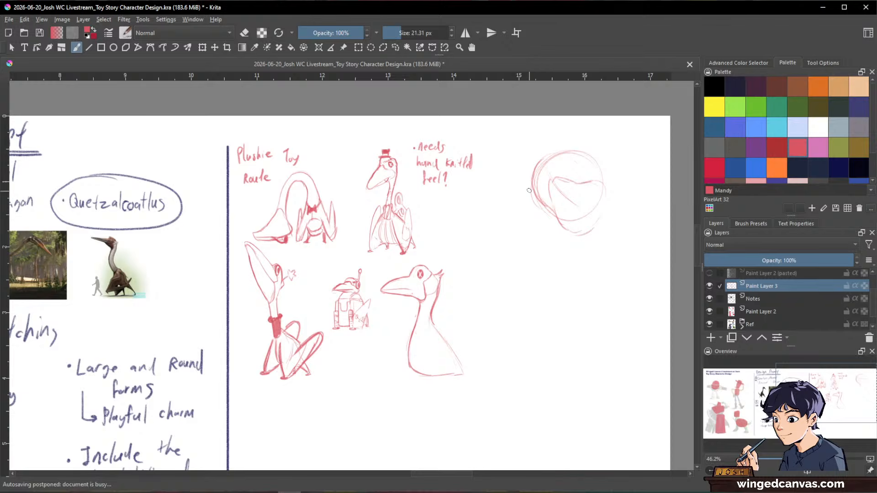
mouse_move(535, 194)
left_mouse_down()
mouse_move(546, 220)
mouse_move(538, 201)
mouse_move(578, 238)
left_mouse_up()
left_click_drag(589, 179, 603, 210)
key("slash")
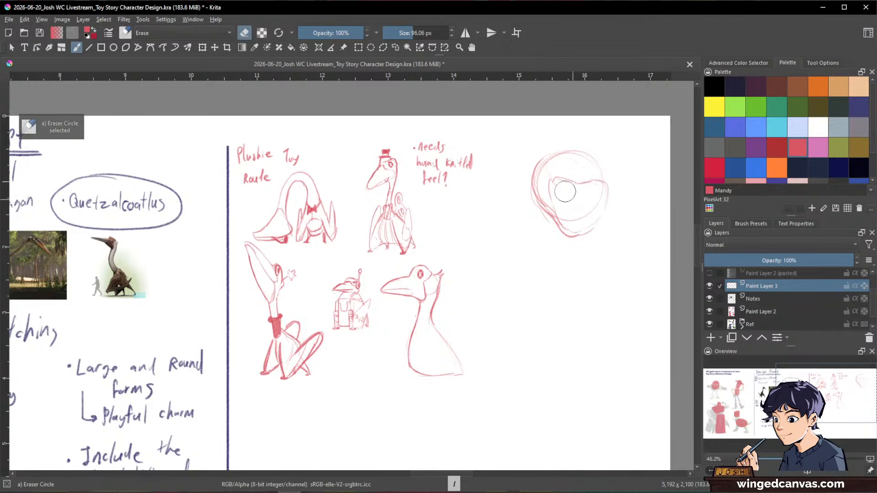
key("slash")
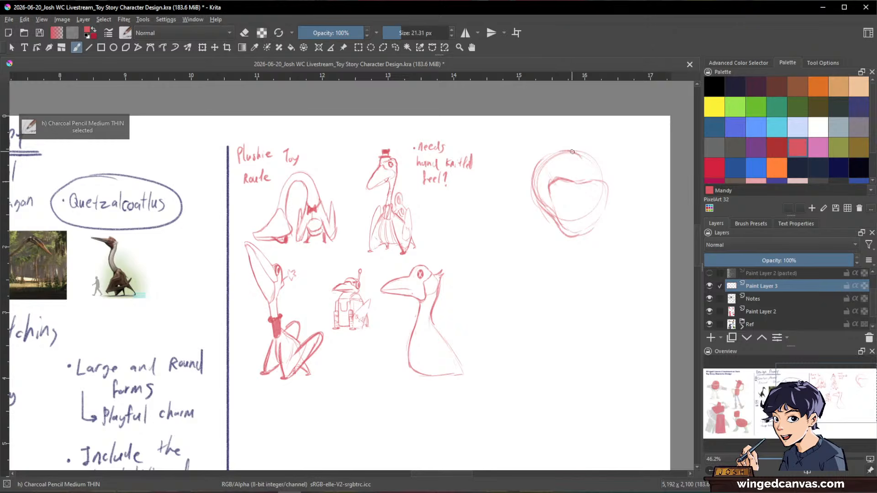
Outline two oval eyes on the crown and side of the round head and erase the lines crossing them
mouse_move(572, 152)
left_mouse_down()
mouse_move(589, 191)
mouse_move(579, 154)
mouse_move(595, 179)
left_mouse_up()
key("slash")
key("slash")
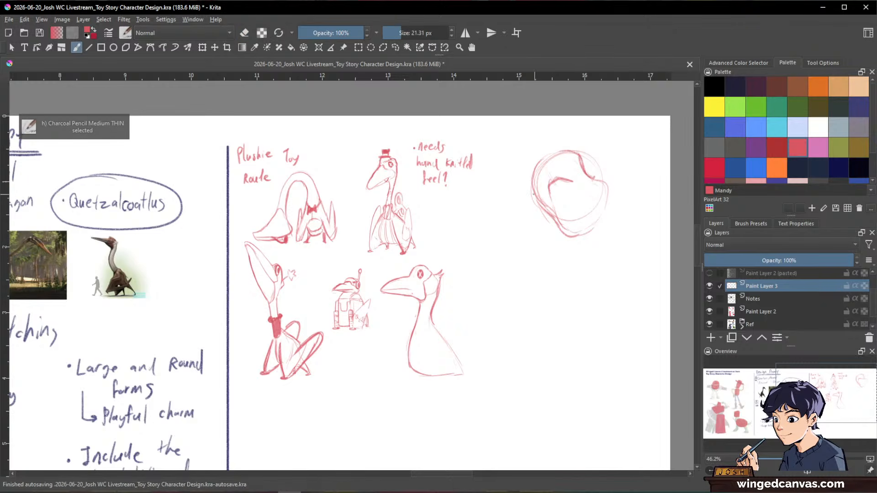
mouse_move(533, 185)
left_mouse_down()
mouse_move(549, 216)
mouse_move(530, 199)
mouse_move(548, 218)
mouse_move(548, 201)
mouse_move(553, 210)
left_mouse_up()
mouse_move(571, 160)
left_mouse_down()
mouse_move(576, 180)
mouse_move(578, 155)
mouse_move(588, 175)
mouse_move(576, 163)
left_mouse_up()
key("slash")
left_click_drag(544, 209, 540, 201)
key("slash")
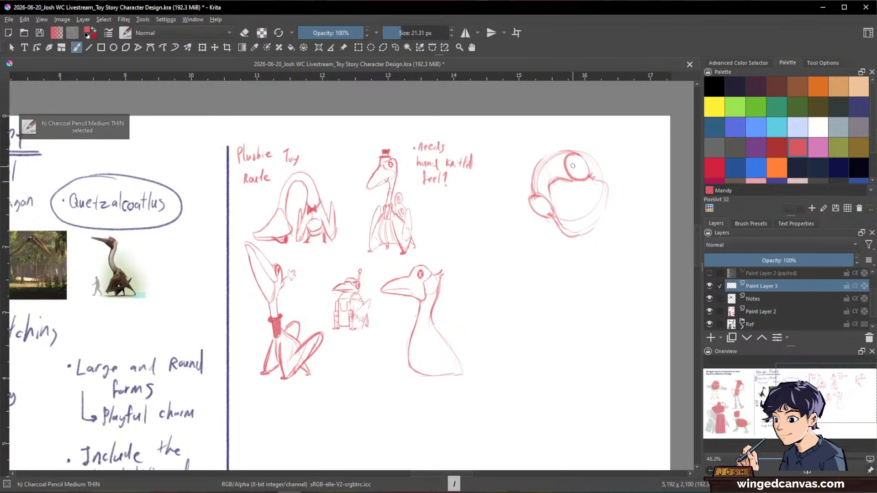
Fill both oval eyes of the round head with dense shading
mouse_move(570, 163)
left_mouse_down()
mouse_move(585, 171)
mouse_move(577, 170)
left_mouse_up()
mouse_move(534, 199)
left_mouse_down()
mouse_move(549, 208)
mouse_move(533, 199)
mouse_move(538, 210)
mouse_move(546, 203)
left_mouse_up()
key("e")
key("e")
mouse_move(571, 159)
left_mouse_down()
mouse_move(572, 177)
mouse_move(583, 165)
mouse_move(581, 176)
mouse_move(574, 161)
left_mouse_up()
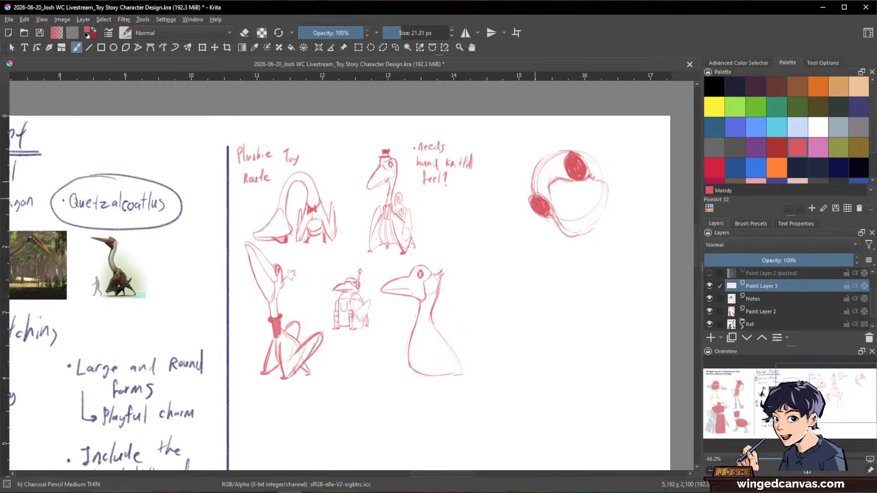
Erase button-style holes in both shaded eyes of the round head
key("e")
left_click_drag(536, 200, 542, 213)
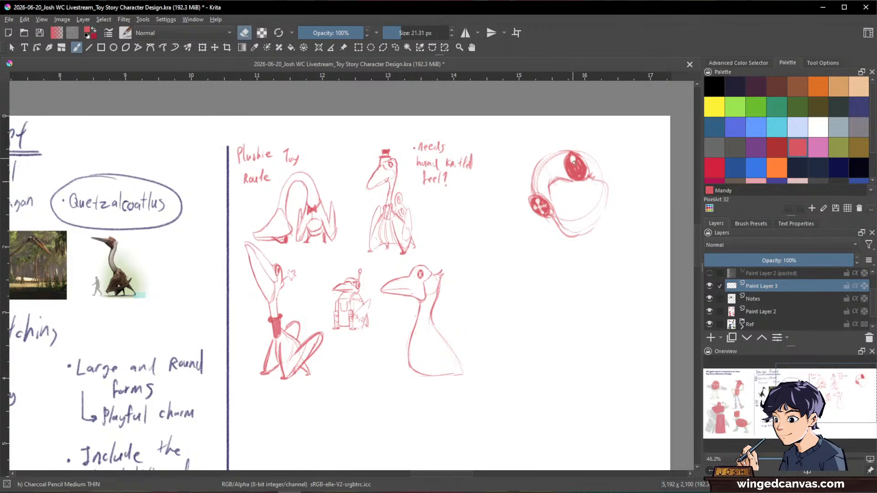
left_click_drag(574, 162, 578, 171)
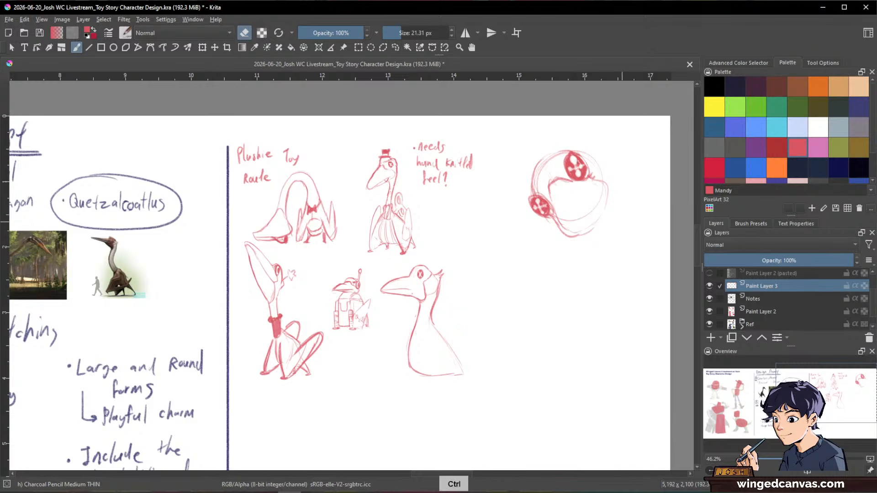
left_click_drag(624, 289, 629, 335)
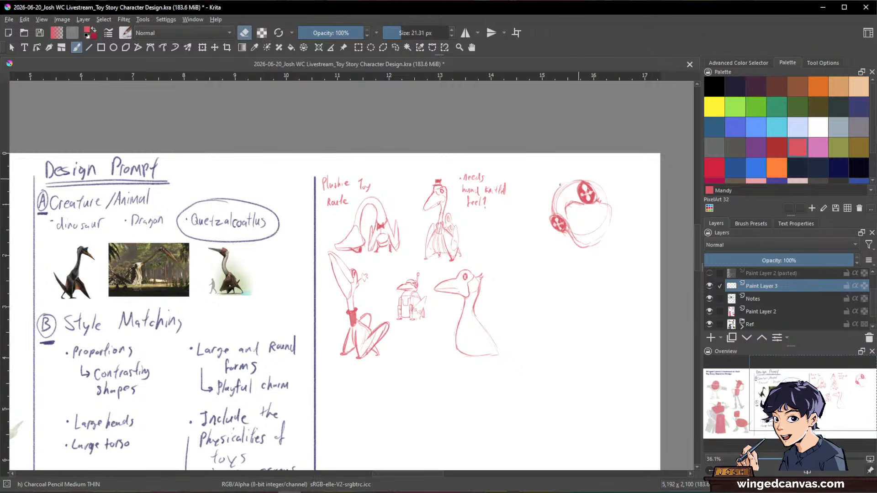
Darken the round head's outer contour and the lower edge of its beak
key("e")
mouse_move(575, 178)
left_mouse_down()
mouse_move(550, 203)
mouse_move(581, 177)
left_mouse_up()
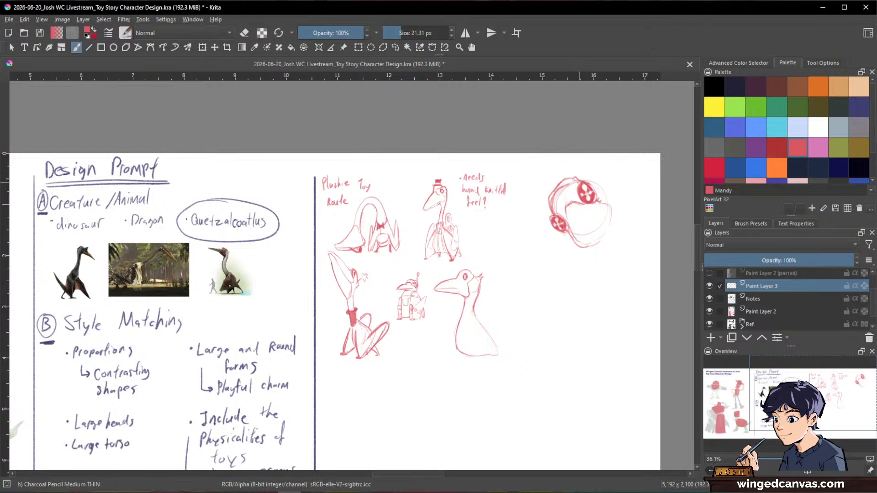
mouse_move(568, 226)
left_mouse_down()
mouse_move(576, 243)
mouse_move(598, 237)
mouse_move(595, 228)
left_mouse_up()
key("slash")
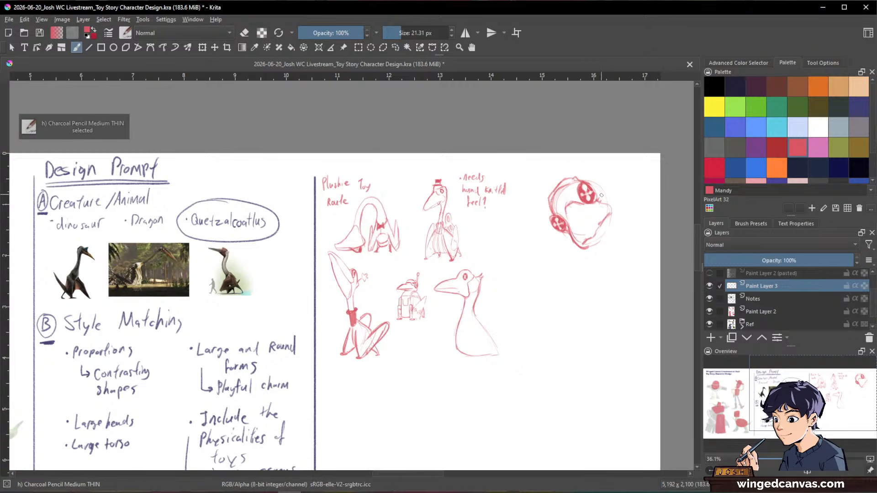
Extend the contour around the round head's crown and side, and add a small spiky tuft on top
key("space")
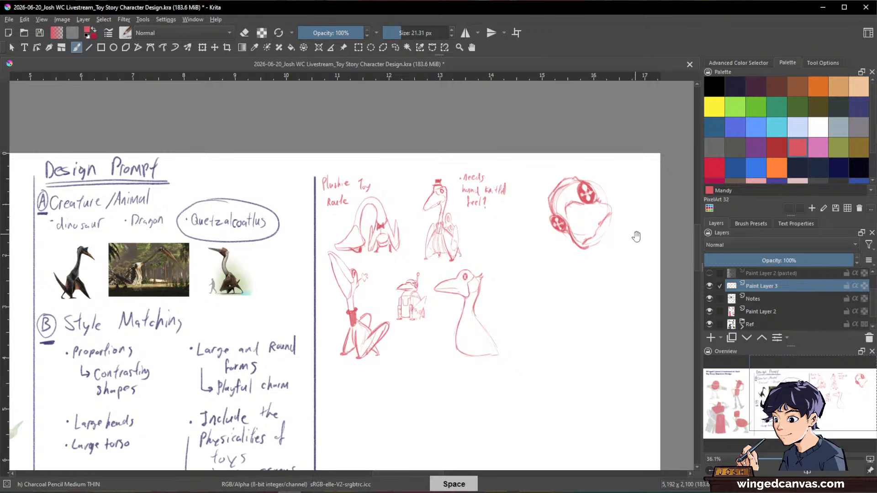
left_click_drag(637, 236, 614, 222)
left_click_drag(558, 164, 596, 197)
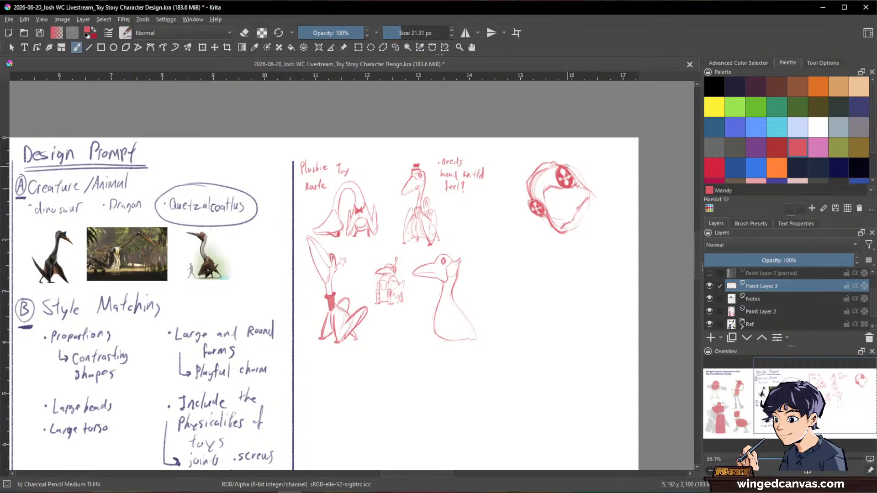
left_click_drag(535, 153, 535, 161)
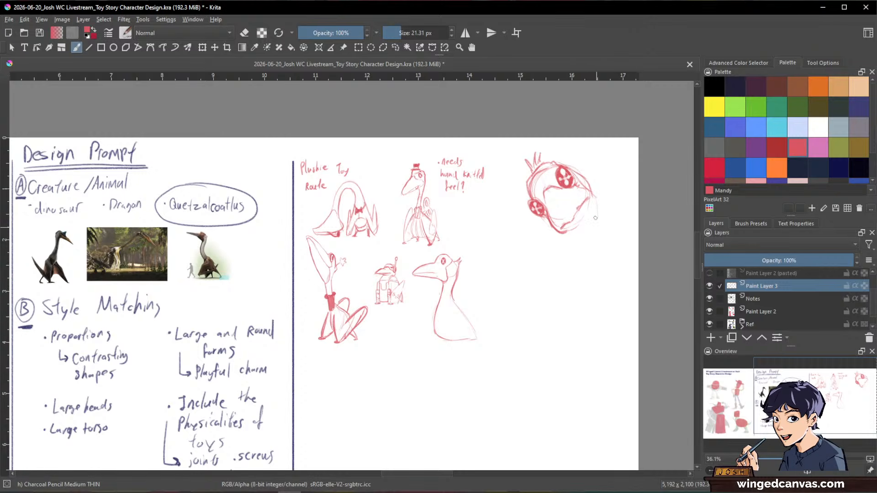
Sketch a long curved neck sweeping down from the round head into the start of a rounded body
mouse_move(595, 195)
left_mouse_down()
mouse_move(609, 229)
mouse_move(604, 262)
mouse_move(572, 233)
mouse_move(582, 240)
mouse_move(576, 273)
mouse_move(585, 259)
mouse_move(556, 300)
left_mouse_up()
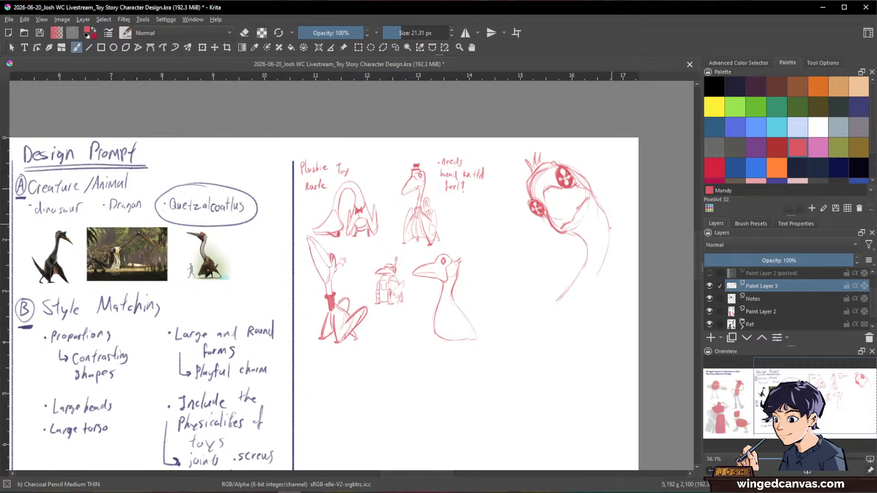
left_click_drag(610, 229, 567, 326)
left_click_drag(559, 284, 543, 345)
mouse_move(571, 317)
left_mouse_down()
mouse_move(567, 347)
mouse_move(573, 341)
mouse_move(515, 375)
left_mouse_up()
mouse_move(528, 344)
left_mouse_down()
mouse_move(511, 387)
mouse_move(540, 394)
left_mouse_up()
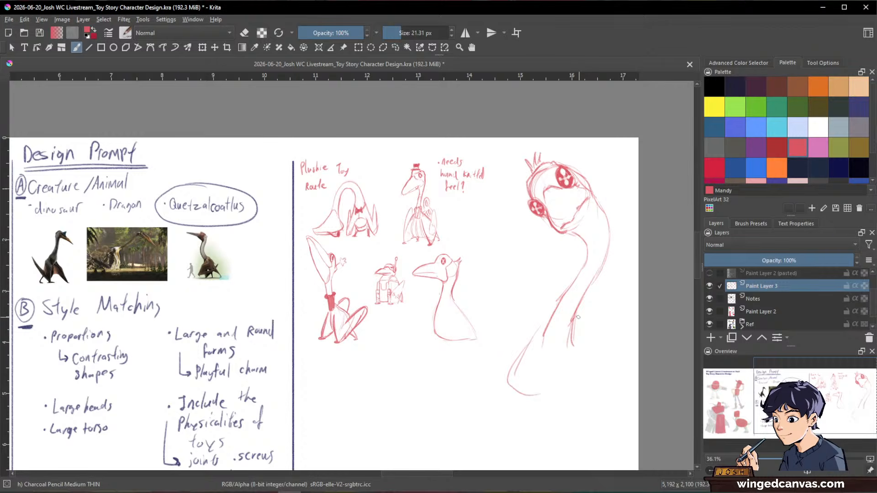
Draw the rest of the rounded body outline with a narrow folded wing on each side
mouse_move(576, 315)
left_mouse_down()
mouse_move(603, 363)
mouse_move(583, 390)
left_mouse_up()
left_click_drag(572, 348, 580, 387)
mouse_move(587, 307)
left_mouse_down()
mouse_move(588, 342)
mouse_move(601, 358)
left_mouse_up()
mouse_move(529, 313)
left_mouse_down()
mouse_move(520, 364)
mouse_move(538, 338)
mouse_move(530, 312)
mouse_move(512, 370)
mouse_move(518, 358)
left_mouse_up()
left_click_drag(538, 329, 513, 372)
left_click_drag(577, 327, 589, 352)
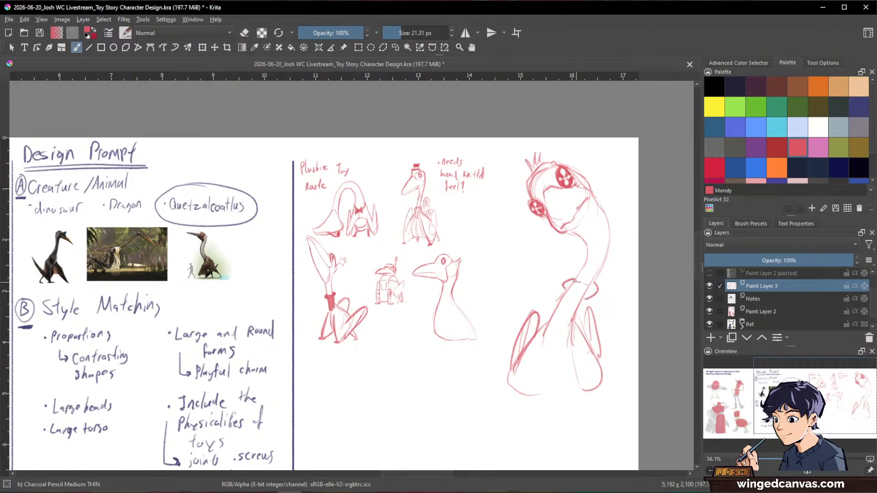
Draw a striped scarf-like wrap along the lower neck with a knotted band and two hanging ends
mouse_move(564, 286)
left_mouse_down()
mouse_move(540, 339)
mouse_move(557, 344)
left_mouse_up()
mouse_move(576, 281)
left_mouse_down()
mouse_move(553, 327)
mouse_move(582, 283)
mouse_move(563, 316)
mouse_move(558, 334)
mouse_move(586, 287)
mouse_move(562, 342)
mouse_move(595, 284)
mouse_move(542, 334)
mouse_move(569, 343)
mouse_move(542, 341)
mouse_move(554, 348)
mouse_move(558, 337)
mouse_move(557, 348)
mouse_move(575, 332)
mouse_move(576, 341)
mouse_move(549, 346)
mouse_move(542, 366)
mouse_move(559, 346)
mouse_move(567, 375)
left_mouse_up()
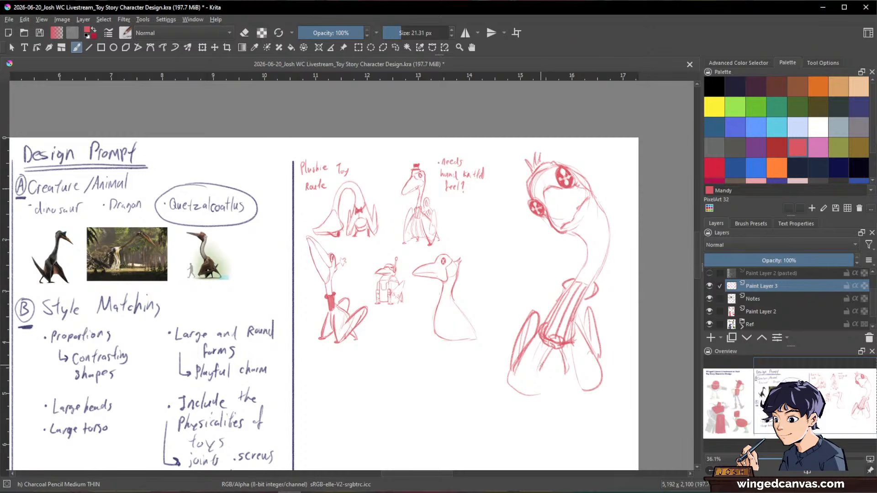
left_click_drag(552, 345, 538, 373)
Define the rounded belly and add pointed wing tips and small feet beneath the body
mouse_move(527, 352)
left_mouse_down()
mouse_move(522, 397)
mouse_move(574, 390)
left_mouse_up()
left_click_drag(513, 352, 510, 406)
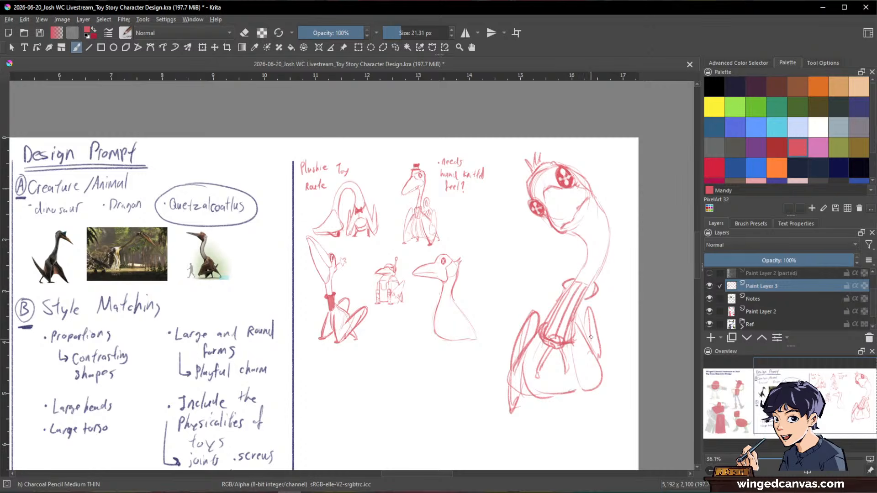
mouse_move(585, 312)
left_mouse_down()
mouse_move(598, 366)
mouse_move(588, 414)
left_mouse_up()
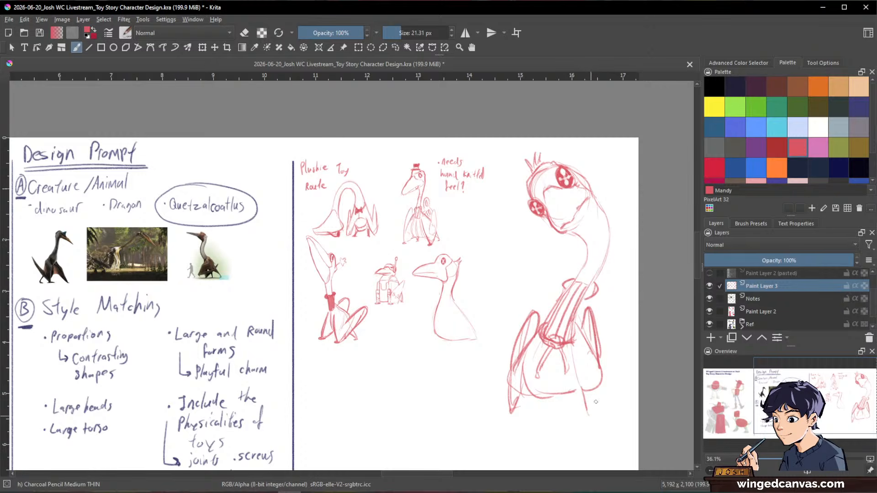
mouse_move(533, 388)
left_mouse_down()
mouse_move(571, 400)
mouse_move(577, 391)
left_mouse_up()
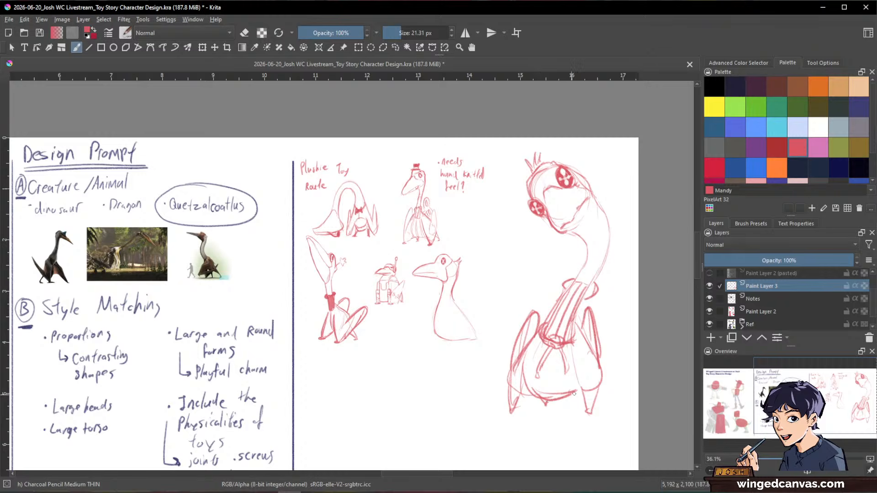
left_click_drag(574, 392, 578, 406)
left_click_drag(529, 386, 572, 395)
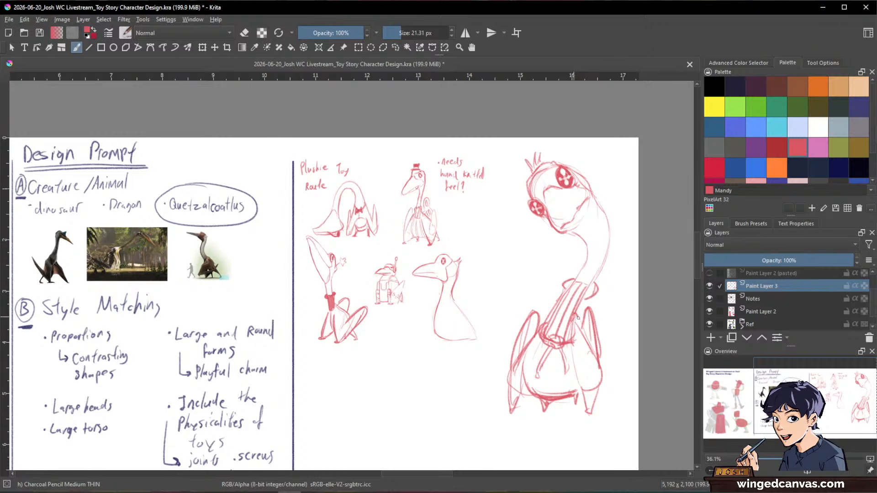
Darken the outlines of the folded wings on both sides of the body
left_click_drag(578, 316, 590, 348)
left_click_drag(540, 315, 514, 372)
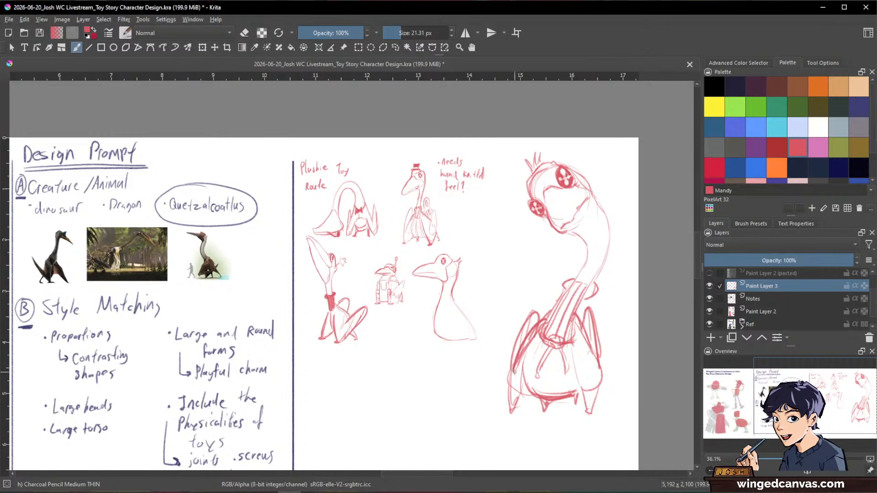
left_click_drag(527, 340, 509, 401)
Select the button-eyed figure, scale it down to less than half size and move it beside the plush sketches
scroll(562, 329, "down", 2)
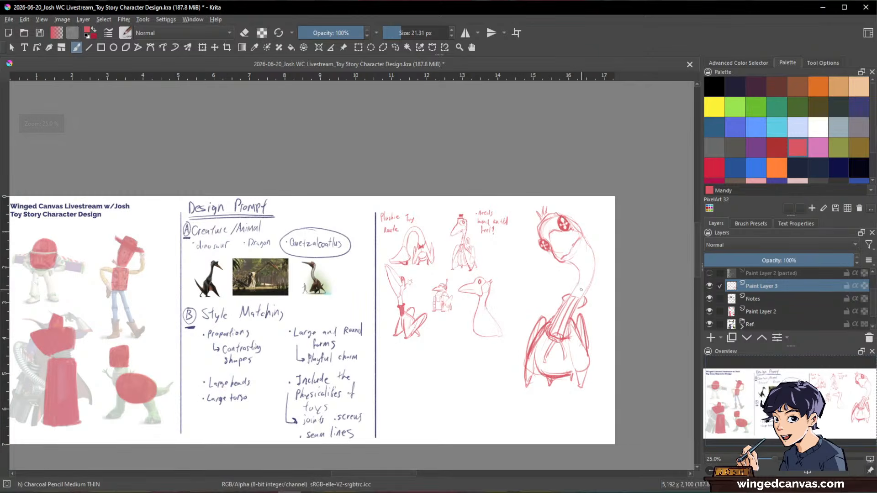
key("l")
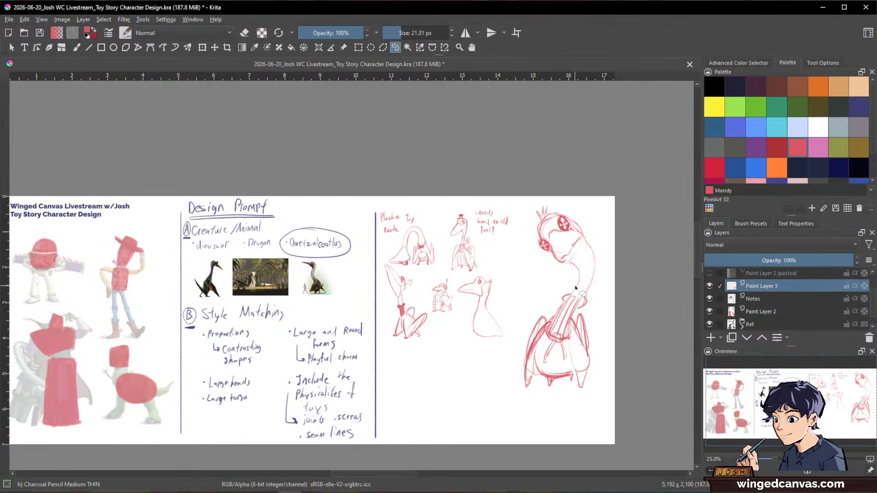
mouse_move(626, 215)
left_mouse_down()
mouse_move(531, 192)
mouse_move(521, 235)
mouse_move(526, 424)
mouse_move(623, 246)
left_mouse_up()
key("ctrl+t")
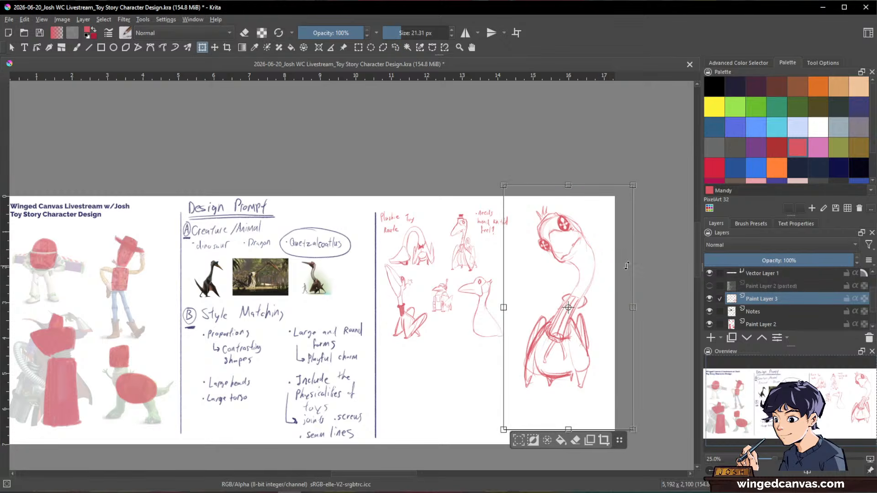
left_click_drag(568, 429, 568, 307)
mouse_move(579, 268)
left_mouse_down()
mouse_move(555, 280)
mouse_move(546, 274)
left_mouse_up()
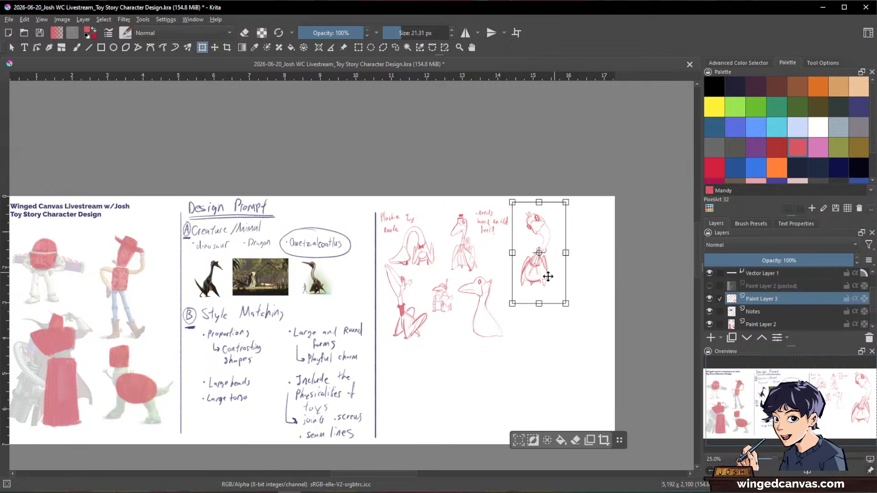
key("Return")
key("b")
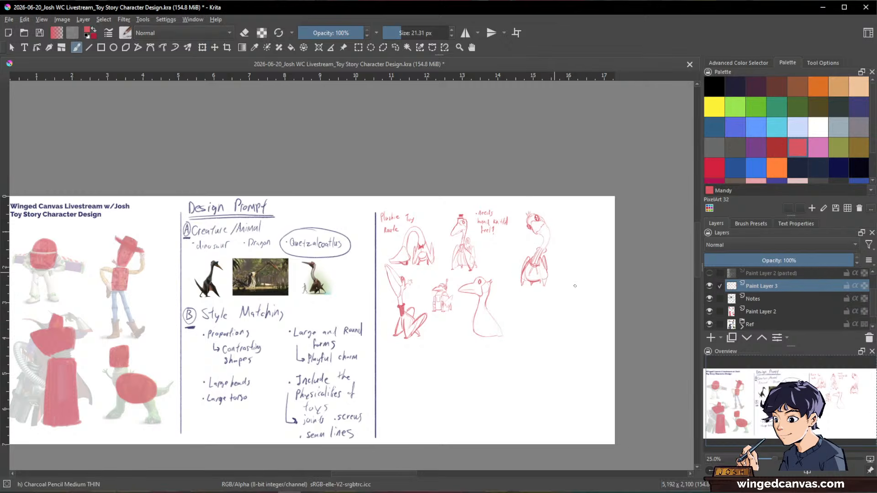
Sketch a narrow front-view head tapering to a pointed beak in the empty space beside the button-eyed figure
mouse_move(624, 267)
left_mouse_down()
mouse_move(612, 231)
mouse_move(649, 191)
left_mouse_up()
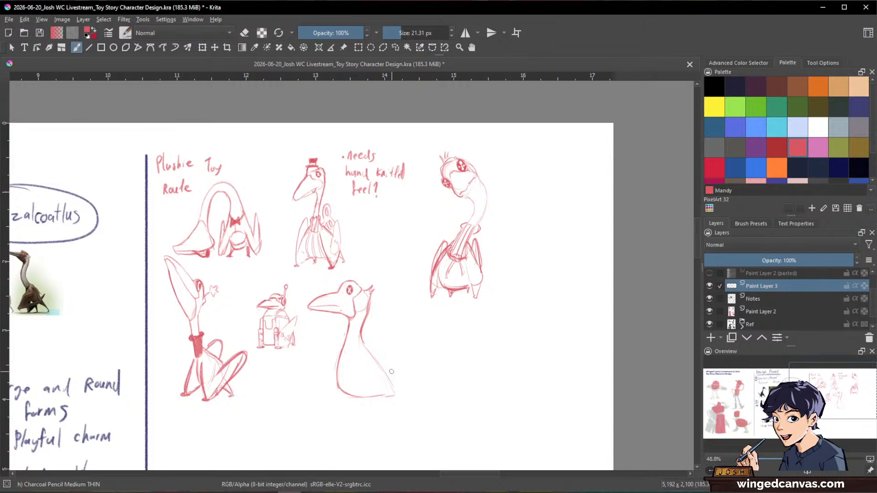
key("space")
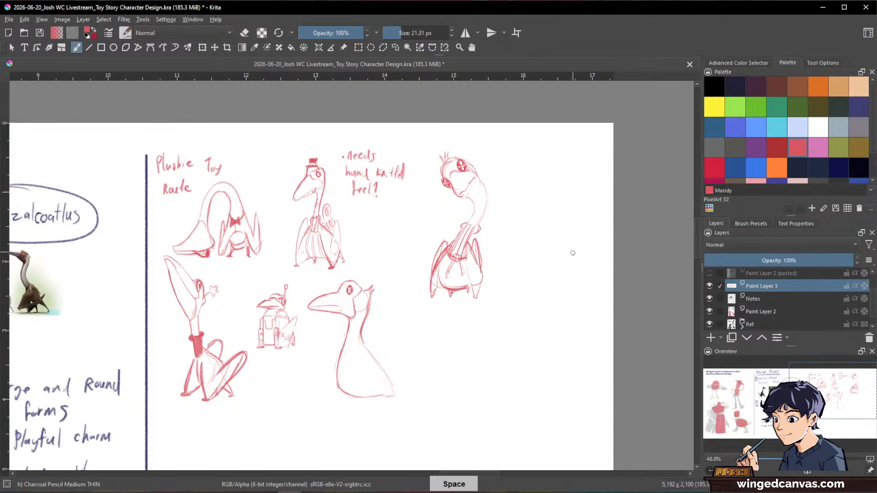
left_click_drag(593, 270, 604, 256)
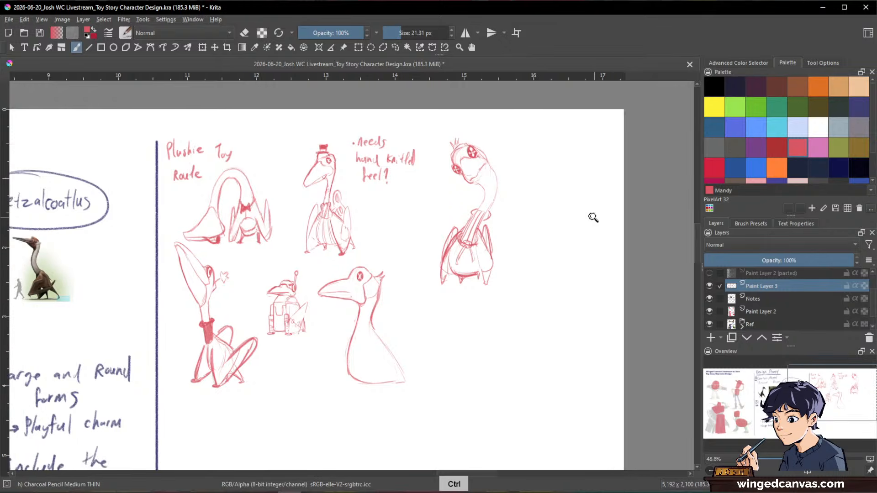
mouse_move(593, 218)
left_mouse_down()
mouse_move(562, 188)
mouse_move(559, 136)
mouse_move(560, 189)
mouse_move(567, 134)
mouse_move(570, 193)
left_mouse_up()
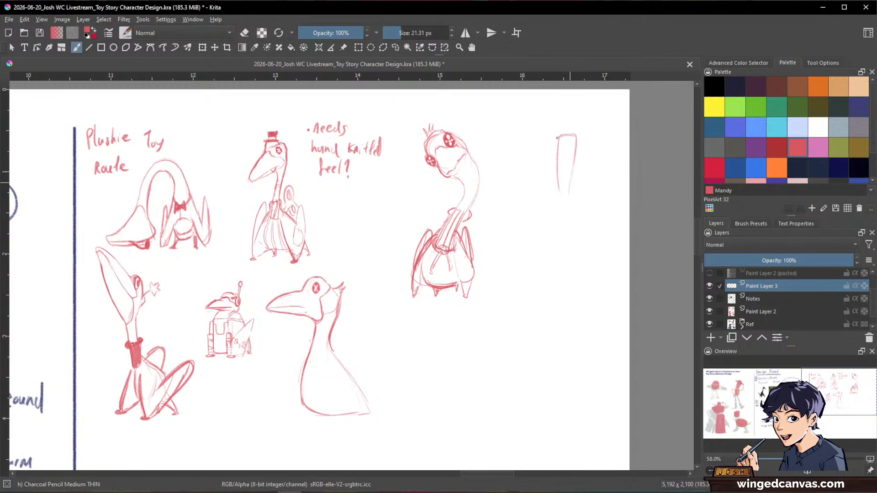
left_click_drag(557, 138, 562, 211)
mouse_move(562, 211)
left_mouse_down()
mouse_move(574, 136)
mouse_move(556, 151)
mouse_move(563, 207)
mouse_move(558, 180)
left_mouse_up()
left_click_drag(574, 135, 571, 185)
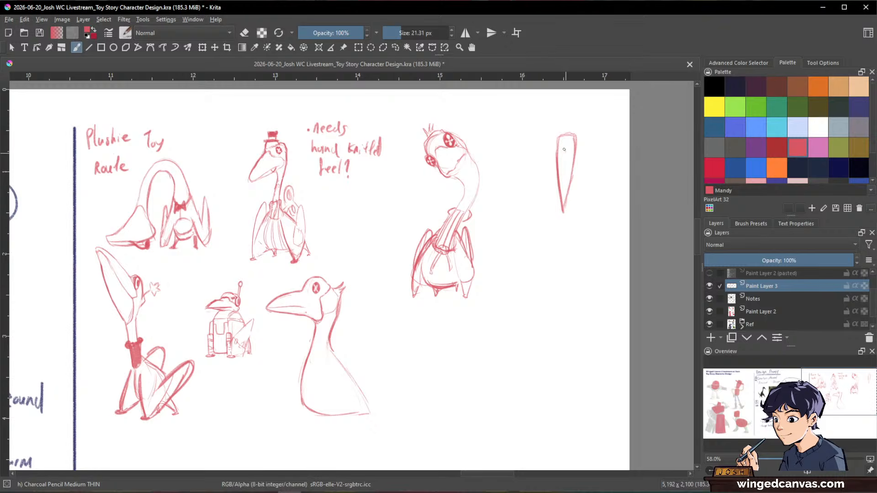
Add a central beak ridge, cheek contours and dark side eyes to the narrow front-view head
mouse_move(565, 151)
left_mouse_down()
mouse_move(560, 170)
mouse_move(569, 167)
left_mouse_up()
mouse_move(575, 170)
left_mouse_down()
mouse_move(558, 160)
mouse_move(563, 201)
mouse_move(572, 177)
mouse_move(563, 186)
mouse_move(553, 173)
mouse_move(563, 210)
mouse_move(575, 149)
mouse_move(573, 157)
mouse_move(555, 144)
left_mouse_up()
key("e")
key("e")
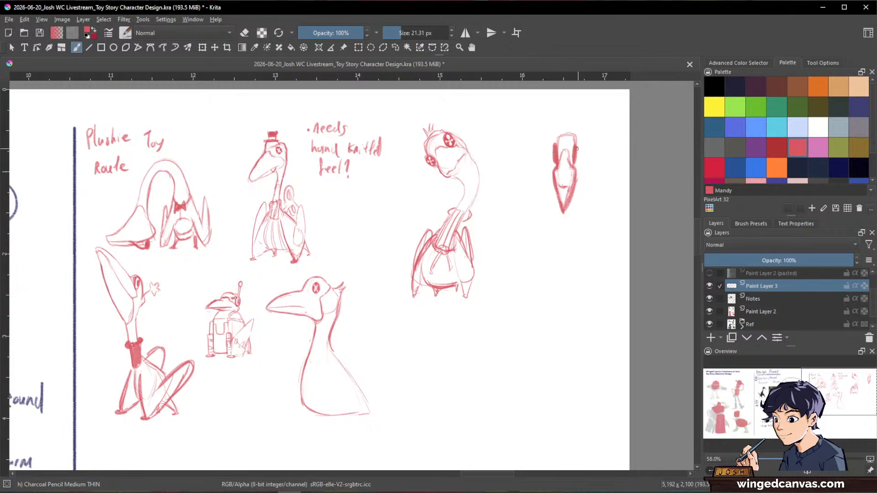
key("e")
key("e")
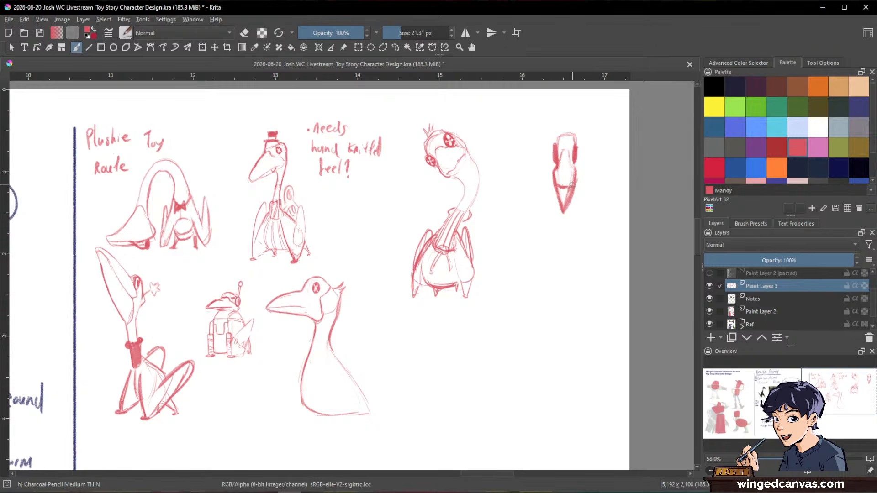
Refine the narrow head's beak tip and inner face lines by alternately erasing and redrawing them
key("e")
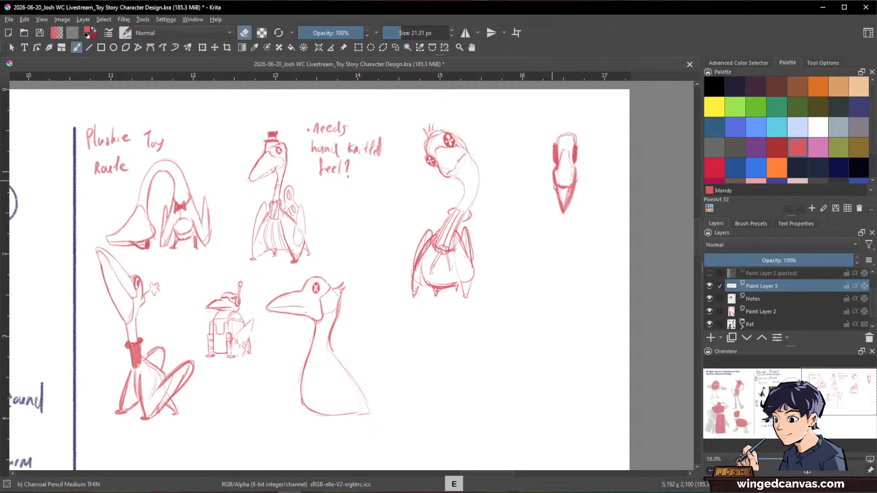
key("e")
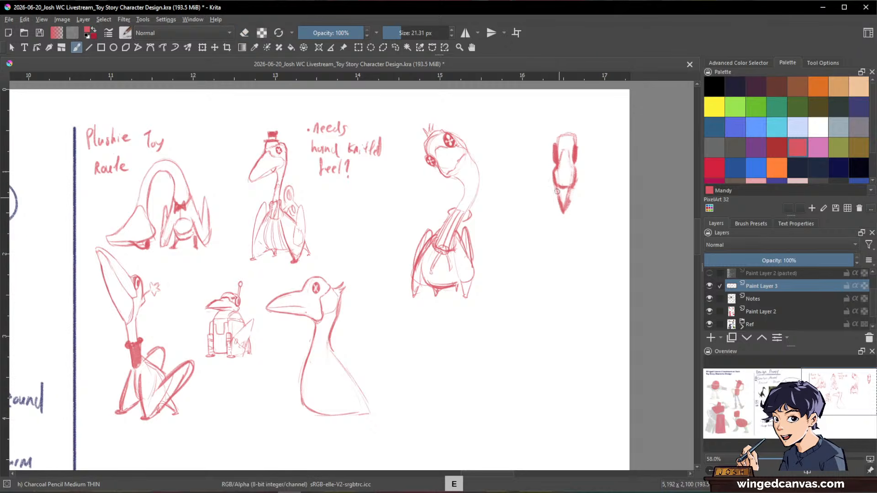
left_click_drag(557, 192, 562, 210)
left_click_drag(570, 188, 566, 204)
key("e")
key("e")
key("e")
key("e")
key("e")
key("e")
key("e")
key("e")
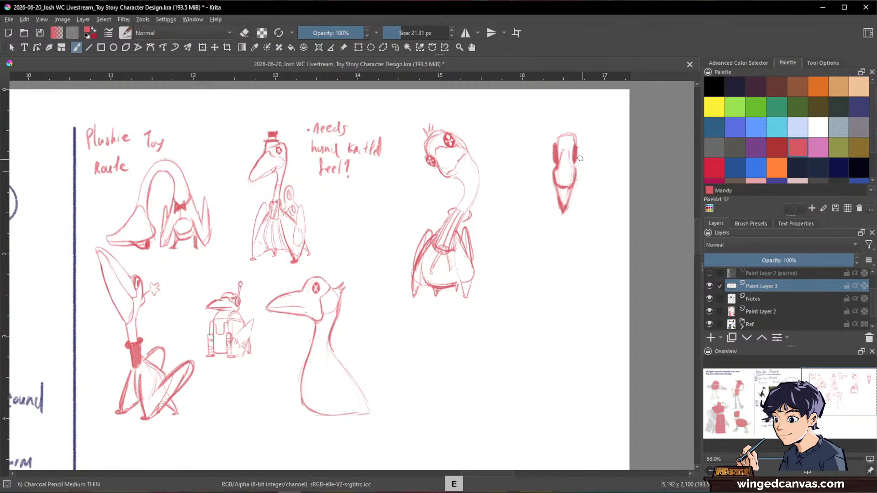
left_click_drag(562, 155, 570, 162)
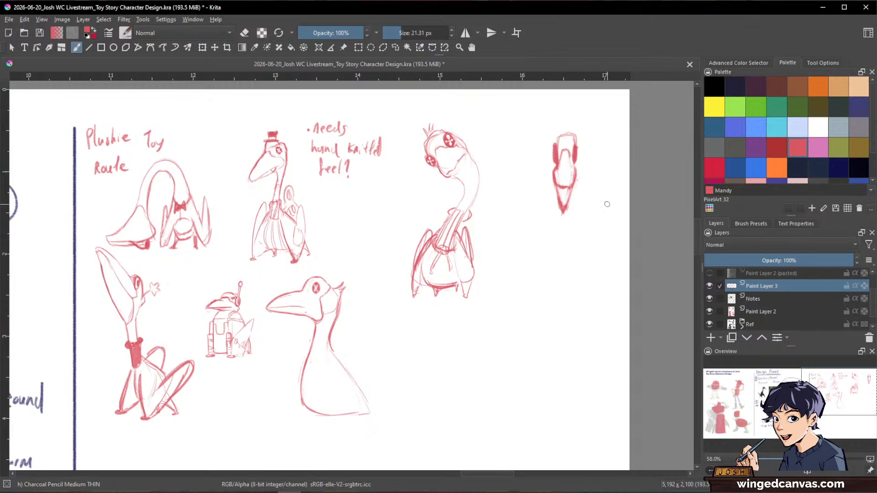
Add crest feathers on top of the narrow head and sketch a long thin neck below its beak
mouse_move(566, 135)
left_mouse_down()
mouse_move(571, 104)
mouse_move(567, 134)
mouse_move(559, 115)
left_mouse_up()
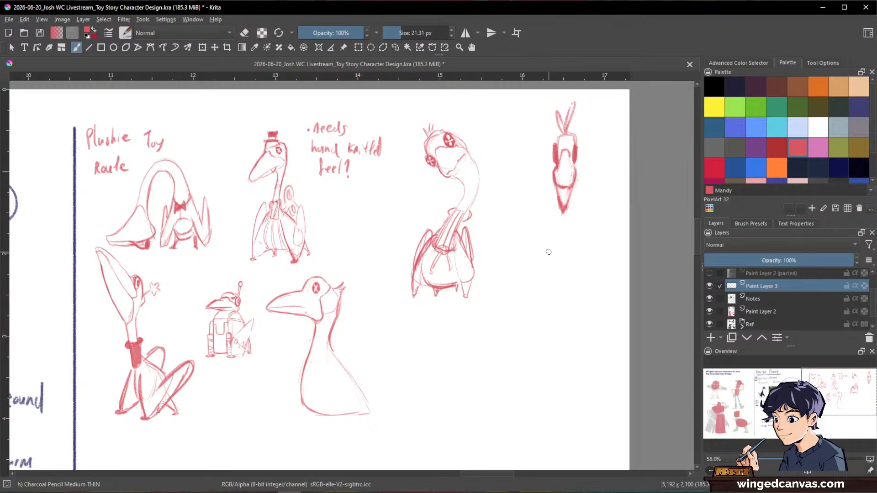
mouse_move(560, 203)
left_mouse_down()
mouse_move(565, 281)
mouse_move(559, 273)
left_mouse_up()
left_click_drag(561, 240, 555, 312)
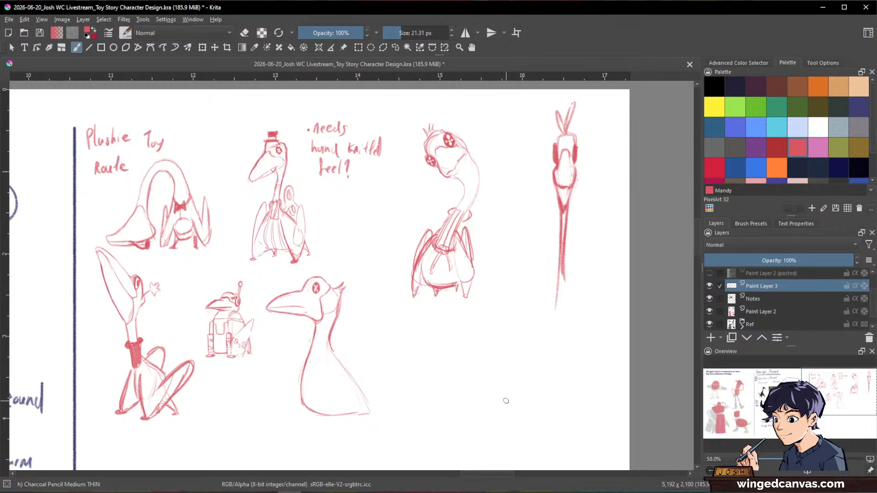
Extend the narrow front-view figure's neck downward with slightly flaring side lines, and erase the stray strokes inside it
left_click_drag(564, 267, 564, 296)
left_click_drag(557, 206, 554, 281)
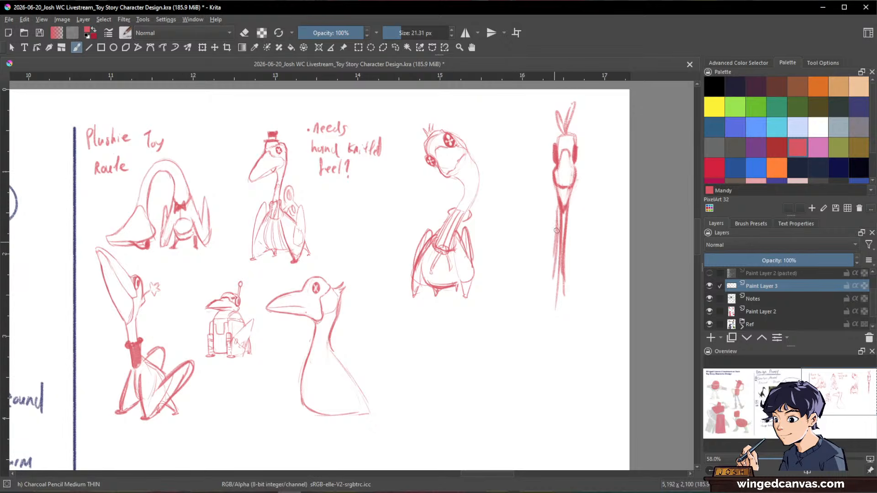
left_click_drag(558, 228, 550, 308)
key("e")
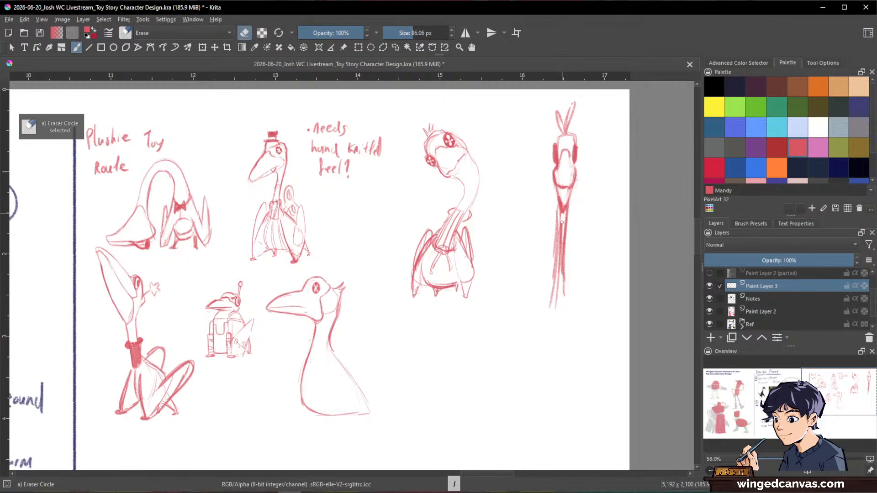
left_click_drag(561, 197, 550, 306)
key("e")
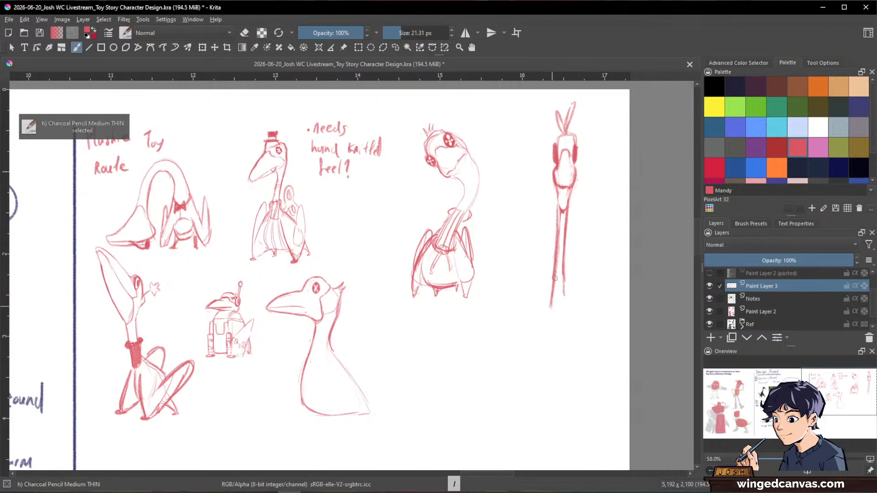
Lengthen the front-view figure's thin neck further and clean up its outline by erasing and redrawing the edges
left_click_drag(562, 229, 565, 341)
left_click_drag(557, 243, 550, 353)
key("slash")
left_click_drag(552, 219, 544, 371)
mouse_move(610, 303)
left_mouse_down()
mouse_move(607, 294)
mouse_move(594, 342)
mouse_move(586, 319)
left_mouse_up()
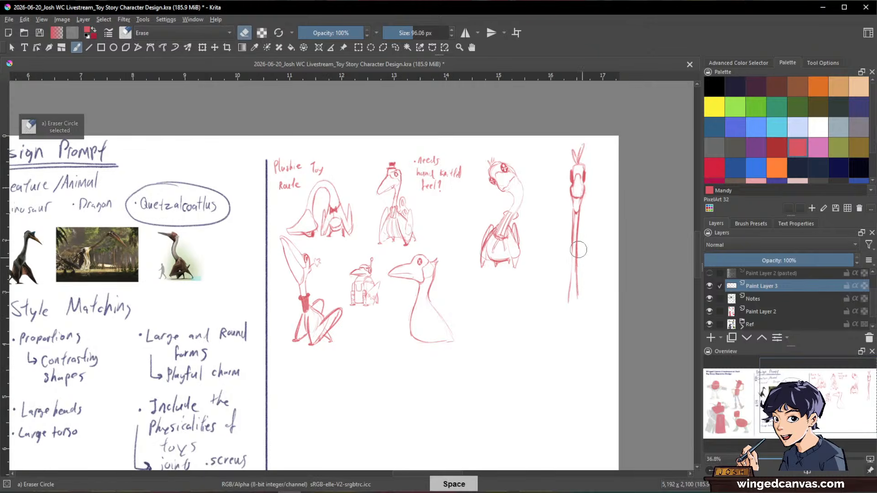
key("slash")
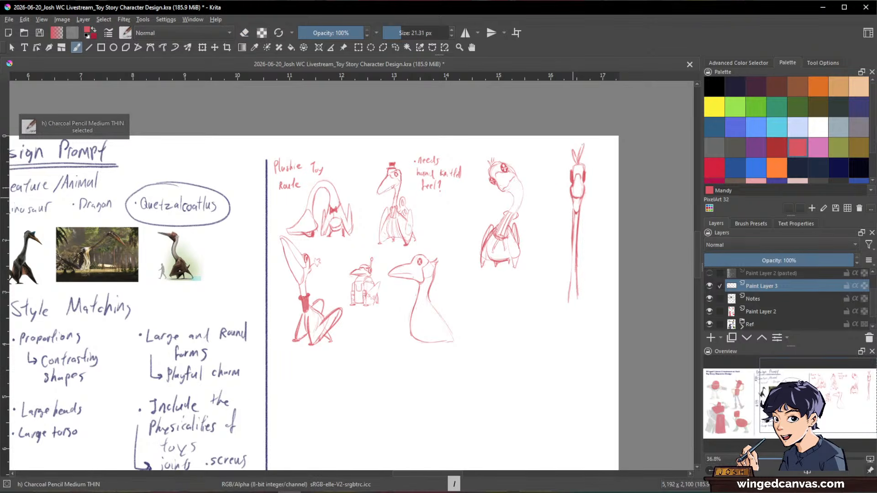
left_click_drag(573, 211, 569, 304)
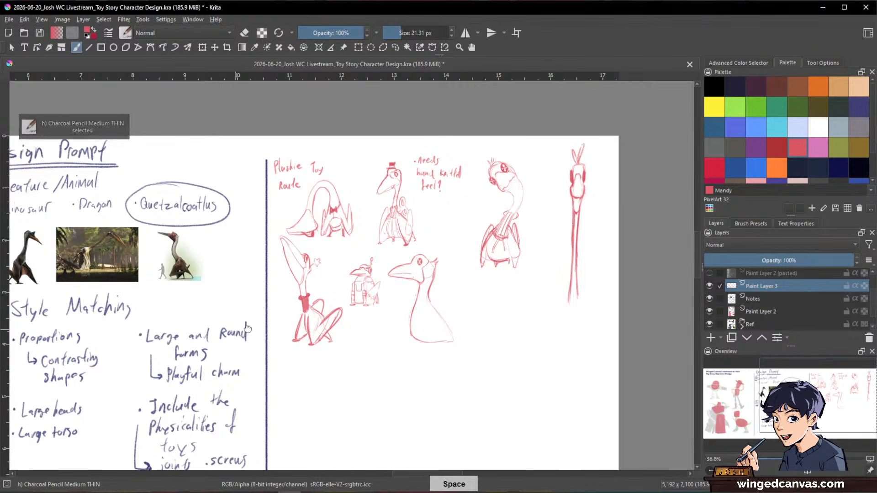
Sketch a teardrop-shaped body at the base of the long neck, with tall pointed folded wings on both sides
left_click_drag(248, 329, 476, 344)
left_click_drag(550, 319, 336, 264)
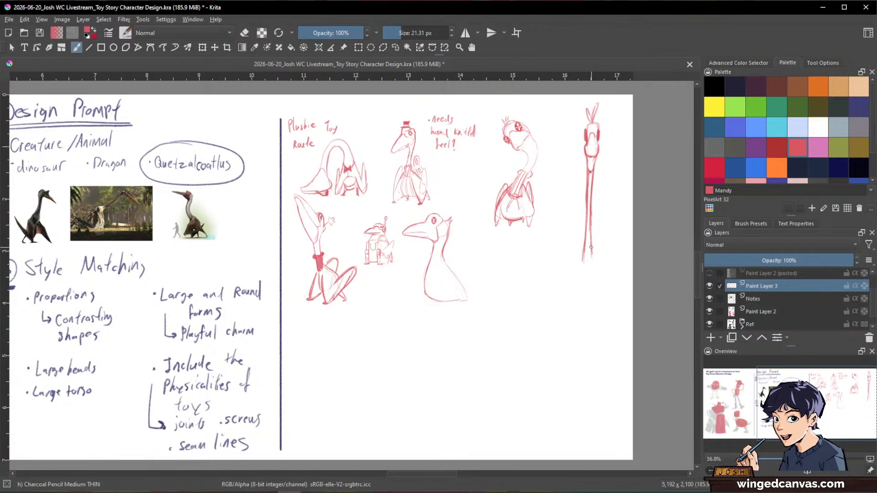
left_click_drag(591, 255, 564, 315)
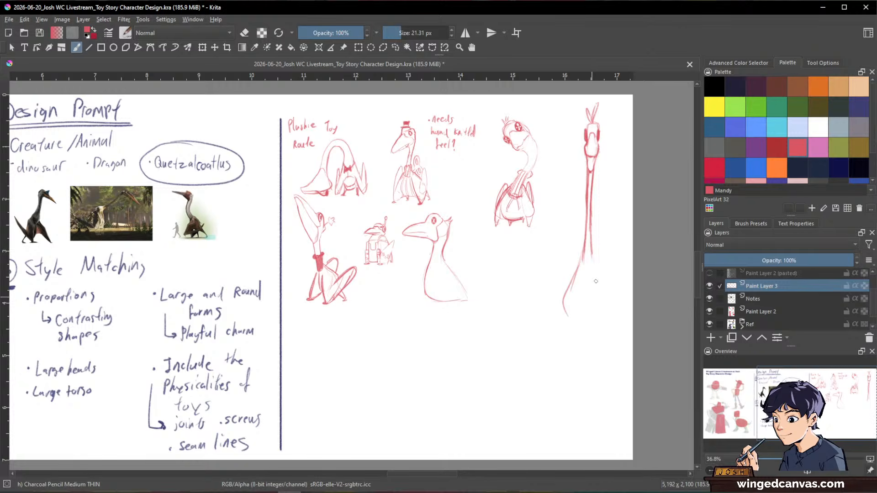
mouse_move(594, 250)
left_mouse_down()
mouse_move(608, 304)
mouse_move(587, 323)
left_mouse_up()
left_click_drag(566, 205, 564, 261)
left_click_drag(569, 204, 575, 240)
mouse_move(615, 205)
left_mouse_down()
mouse_move(597, 249)
mouse_move(619, 196)
mouse_move(603, 273)
left_mouse_up()
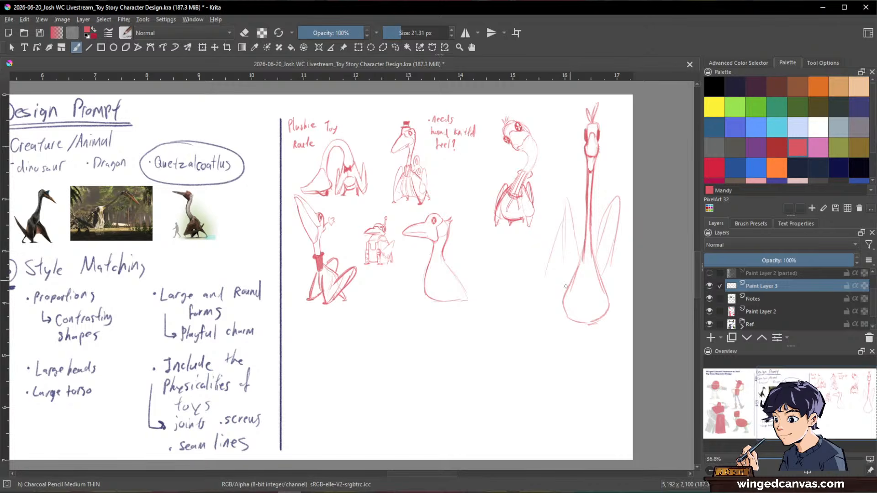
Strengthen the tip of the wing left of the front-view neck and erase its outward-sloping lower lines
mouse_move(567, 198)
left_mouse_down()
mouse_move(556, 270)
mouse_move(577, 260)
mouse_move(556, 292)
left_mouse_up()
left_click_drag(576, 255, 550, 309)
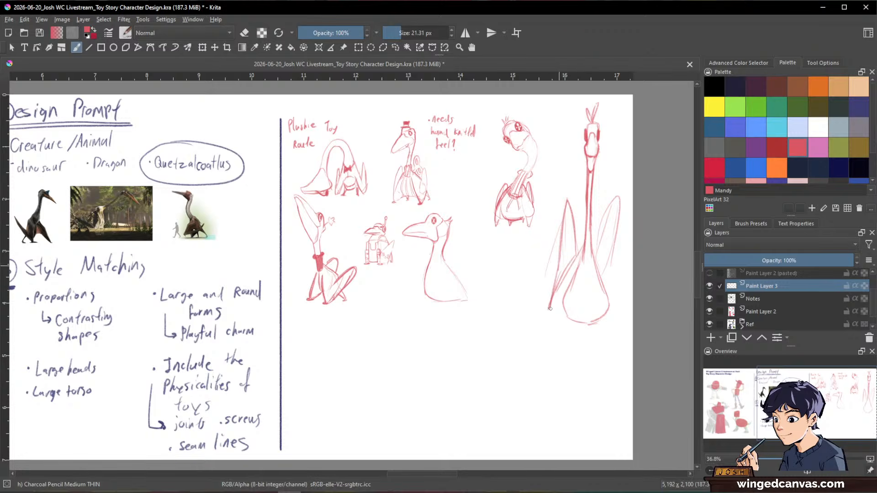
left_click_drag(576, 273, 557, 321)
left_click_drag(562, 254, 547, 320)
key("slash")
left_click_drag(561, 226, 549, 327)
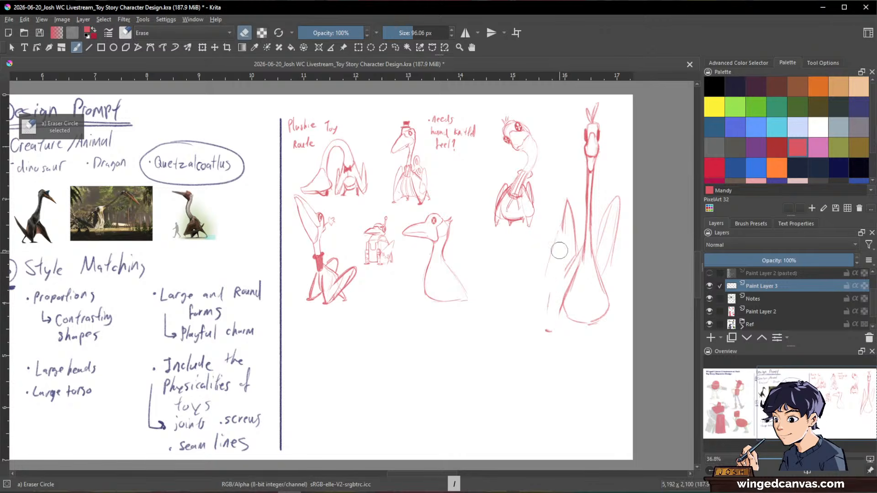
key("slash")
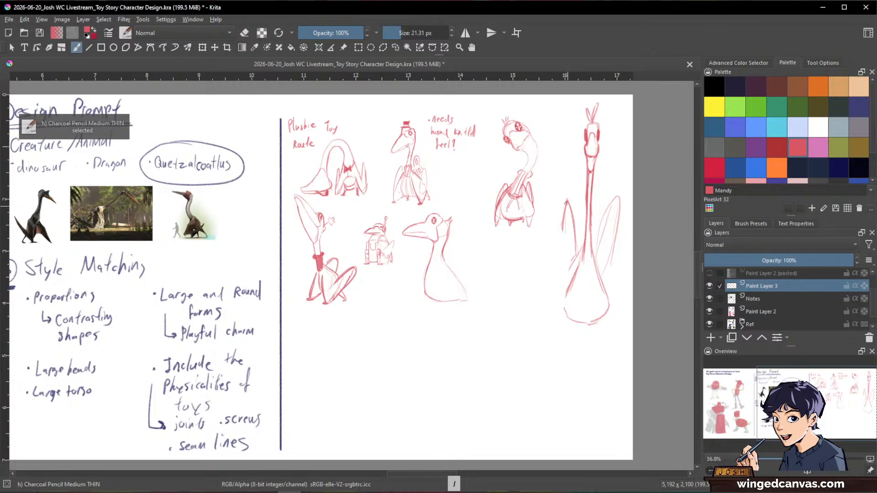
Redraw the left wing straight down beside the body, with an arm line slanting from the neck base to the ground
left_click_drag(566, 204, 560, 331)
left_click_drag(562, 290, 569, 328)
left_click_drag(564, 254, 561, 294)
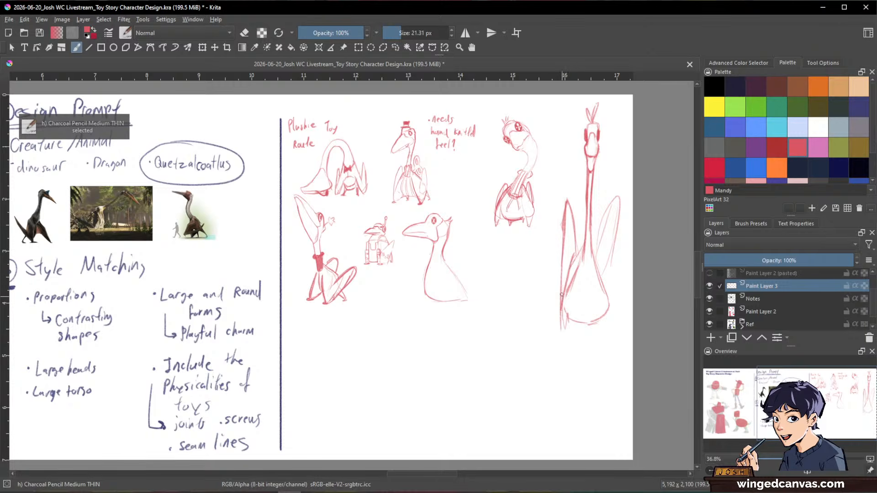
key("slash")
left_click_drag(582, 262, 567, 316)
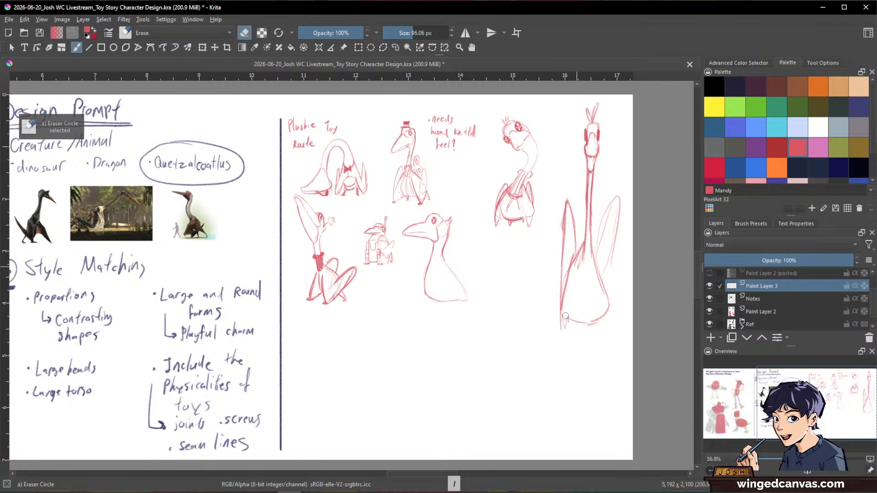
key("slash")
left_click_drag(582, 259, 563, 327)
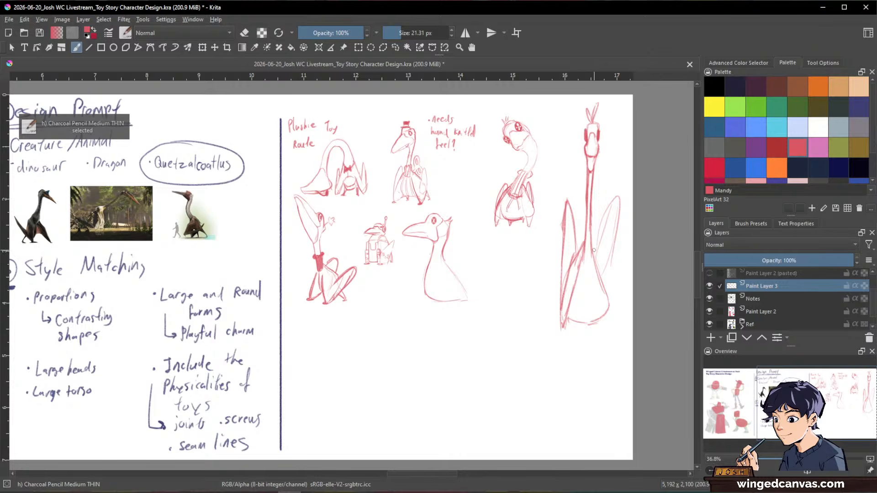
Draw the matching arm and vertical folded wing on the right of the front-view body, erasing the rough strokes
key("slash")
key("slash")
mouse_move(593, 250)
left_mouse_down()
mouse_move(610, 274)
mouse_move(619, 328)
left_mouse_up()
mouse_move(618, 199)
left_mouse_down()
mouse_move(614, 302)
mouse_move(616, 233)
mouse_move(605, 267)
mouse_move(611, 205)
mouse_move(614, 250)
left_mouse_up()
key("slash")
left_click_drag(617, 200, 600, 238)
key("slash")
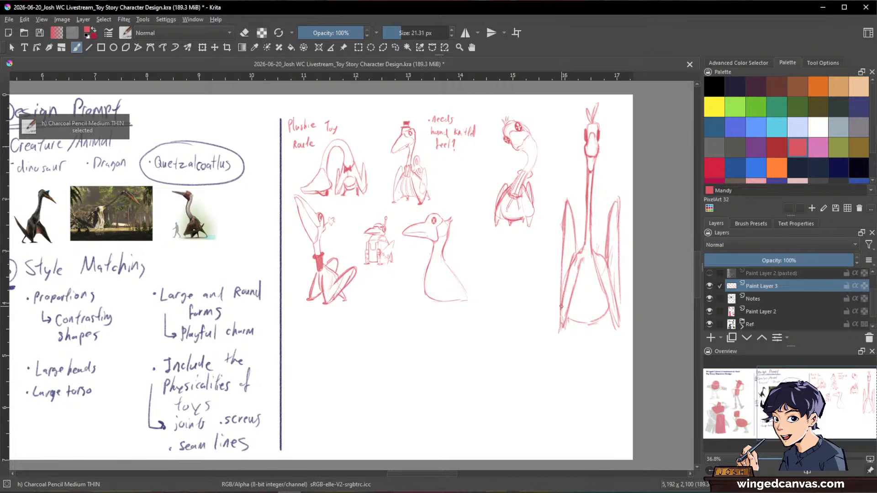
Add feet at the ends of both arms, a rounded lower body and a heart-shaped belly contour to the front-view figure
left_click_drag(561, 312, 557, 339)
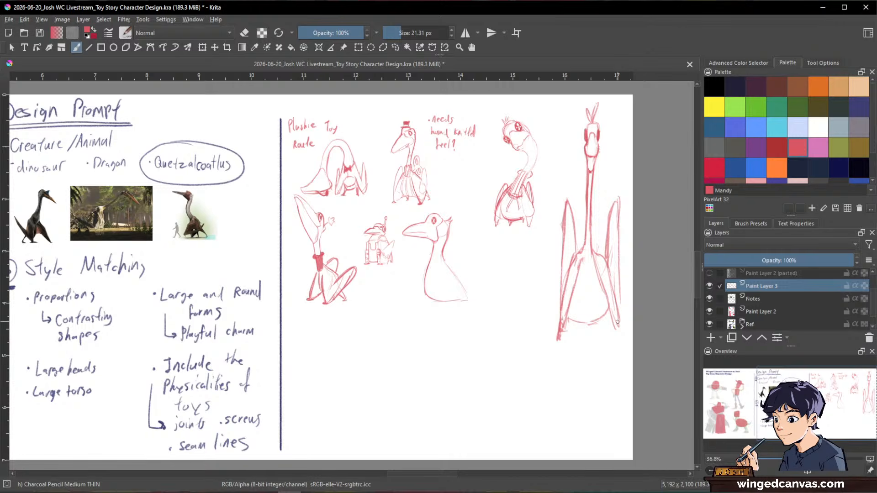
left_click_drag(571, 315, 611, 314)
left_click_drag(572, 294, 604, 289)
left_click_drag(554, 335, 561, 330)
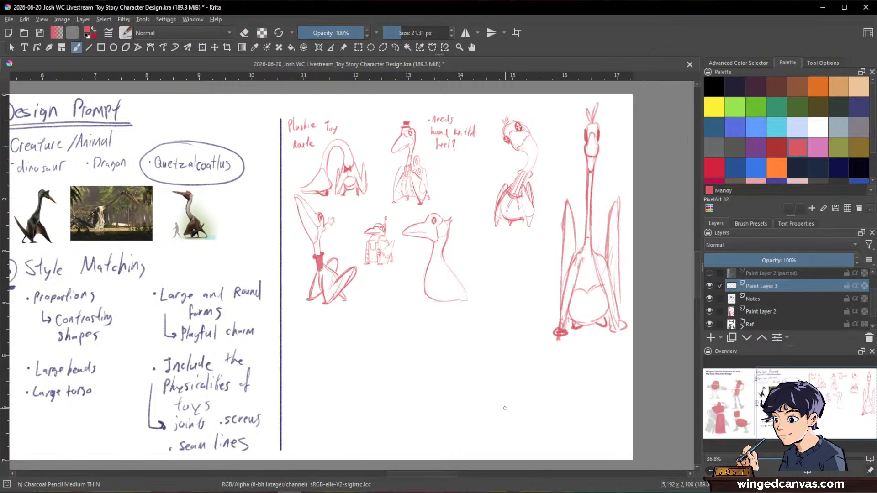
key("space")
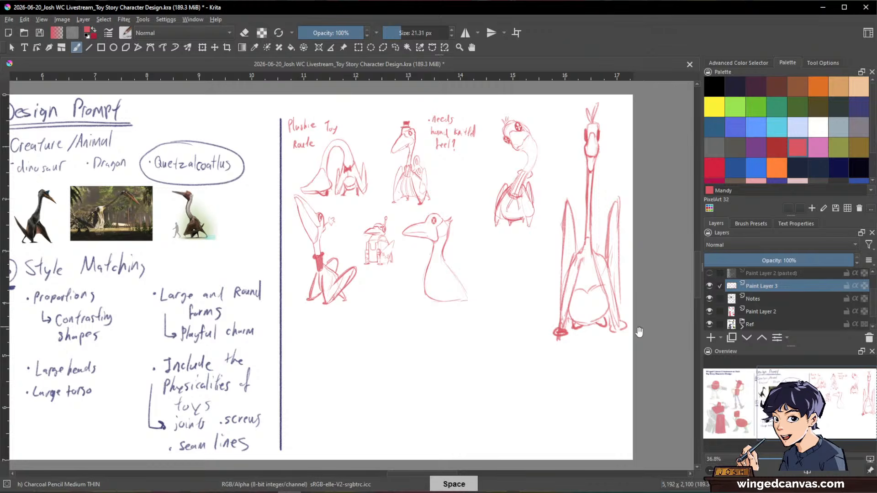
left_click_drag(611, 316, 604, 314)
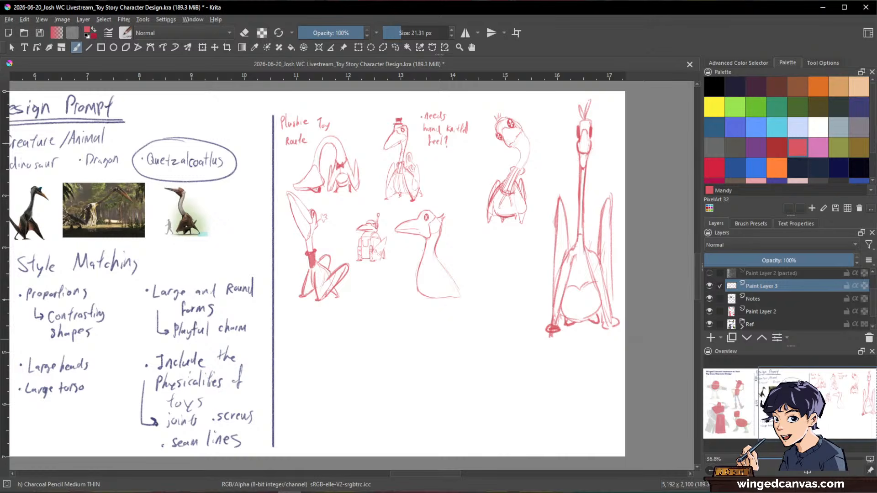
key("space")
left_click_drag(524, 310, 577, 294)
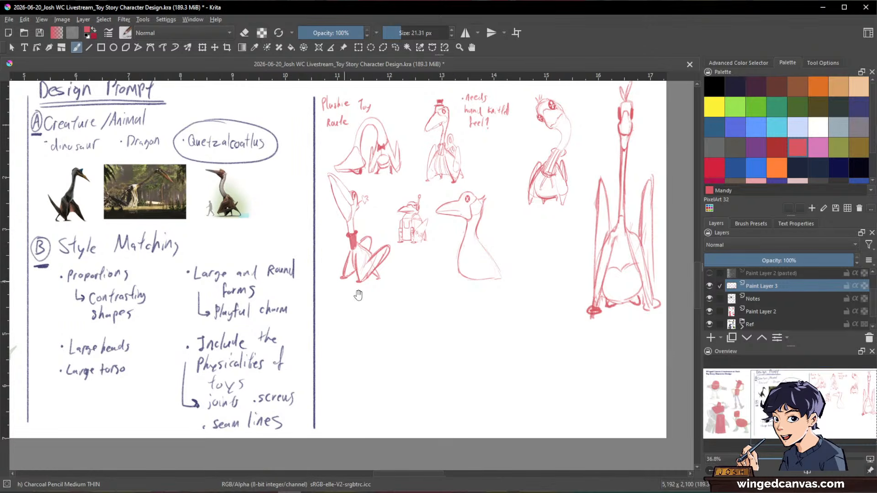
left_click_drag(422, 290, 566, 310)
left_click_drag(566, 309, 556, 312)
left_click_drag(540, 249, 507, 236)
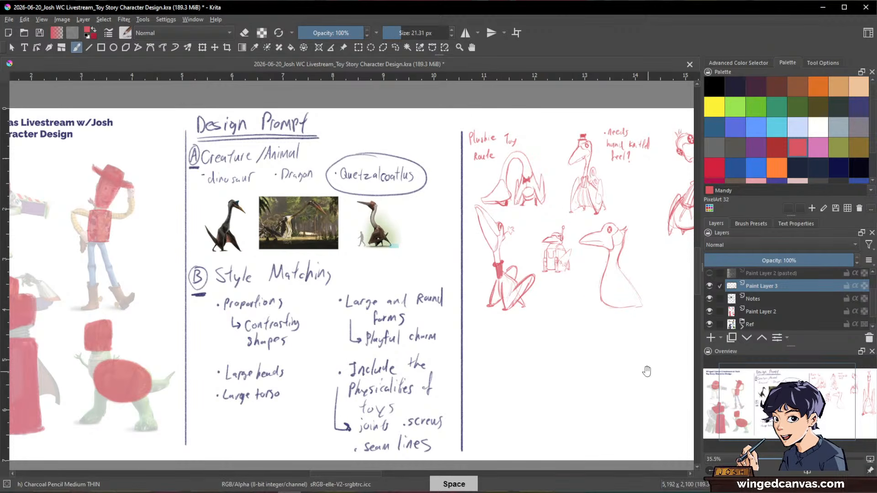
Start a new head below the bow-tied sitting figure with a rounded crown, a sloping beak line and a crossed button eye
left_click_drag(628, 374, 558, 327)
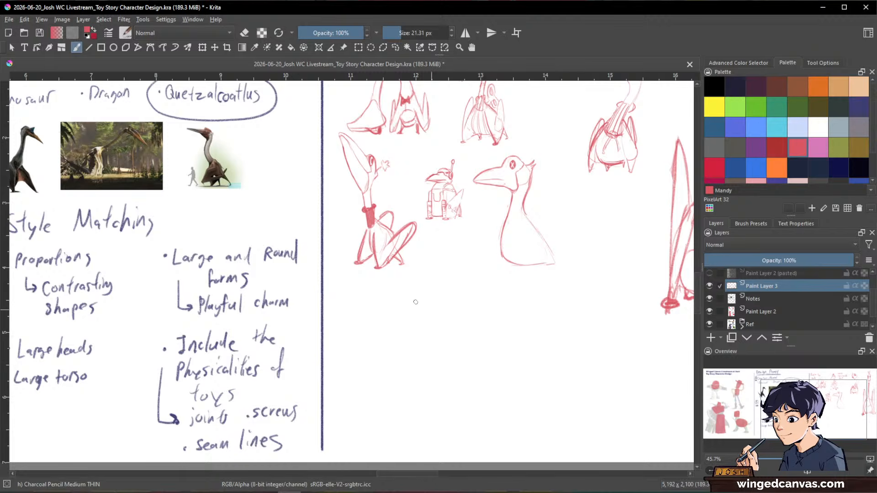
mouse_move(403, 305)
left_mouse_down()
mouse_move(420, 300)
mouse_move(413, 288)
mouse_move(432, 303)
mouse_move(422, 287)
mouse_move(402, 304)
mouse_move(430, 306)
left_mouse_up()
mouse_move(425, 297)
left_mouse_down()
mouse_move(426, 310)
mouse_move(420, 296)
mouse_move(424, 309)
mouse_move(403, 309)
mouse_move(409, 298)
mouse_move(435, 309)
mouse_move(391, 311)
mouse_move(362, 327)
left_mouse_up()
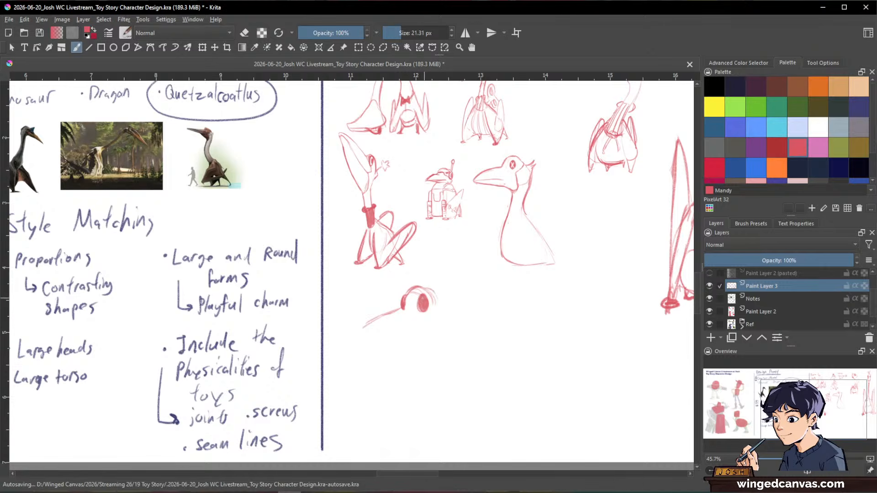
key("e")
left_click_drag(425, 298, 423, 308)
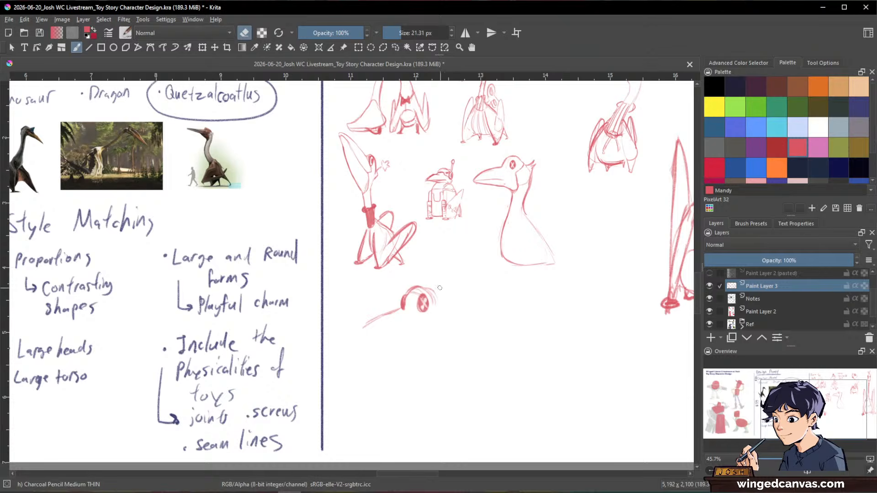
Reshape the new head's brow and upper beak into a long downward curve with a rounded tip, erasing the old lines
key("space")
left_click_drag(539, 297, 581, 243)
key("e")
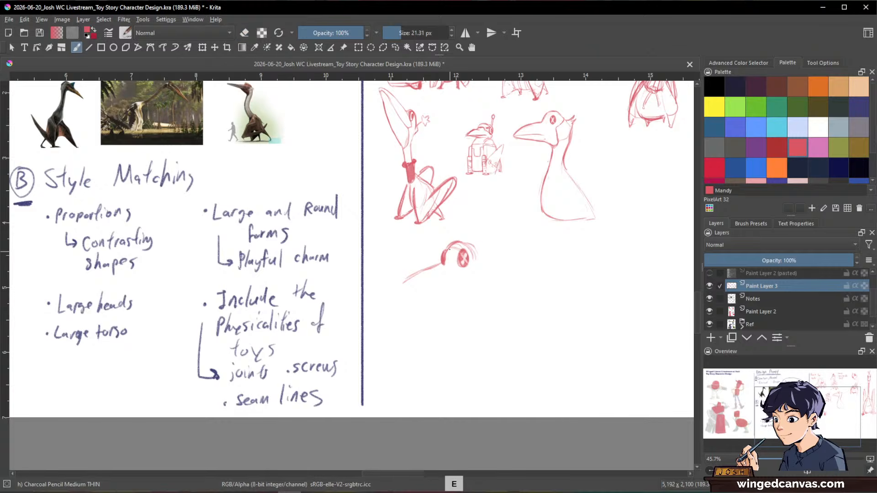
mouse_move(450, 250)
left_mouse_down()
mouse_move(445, 265)
mouse_move(448, 249)
mouse_move(433, 263)
left_mouse_up()
key("e")
key("e")
key("e")
mouse_move(445, 246)
left_mouse_down()
mouse_move(429, 274)
mouse_move(455, 247)
mouse_move(433, 281)
mouse_move(445, 246)
mouse_move(435, 266)
mouse_move(405, 278)
left_mouse_up()
key("e")
key("e")
mouse_move(430, 264)
left_mouse_down()
mouse_move(393, 298)
mouse_move(436, 262)
mouse_move(388, 303)
mouse_move(410, 301)
left_mouse_up()
key("e")
key("e")
Draw the lower edge of the beak and a mouth line running back toward the eye of the new head
key("space")
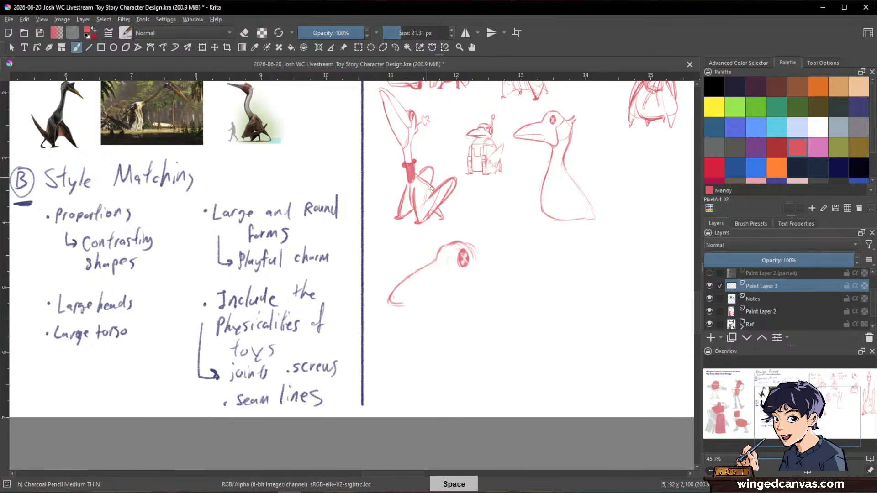
key("space")
left_click_drag(397, 306, 454, 296)
key("e")
key("e")
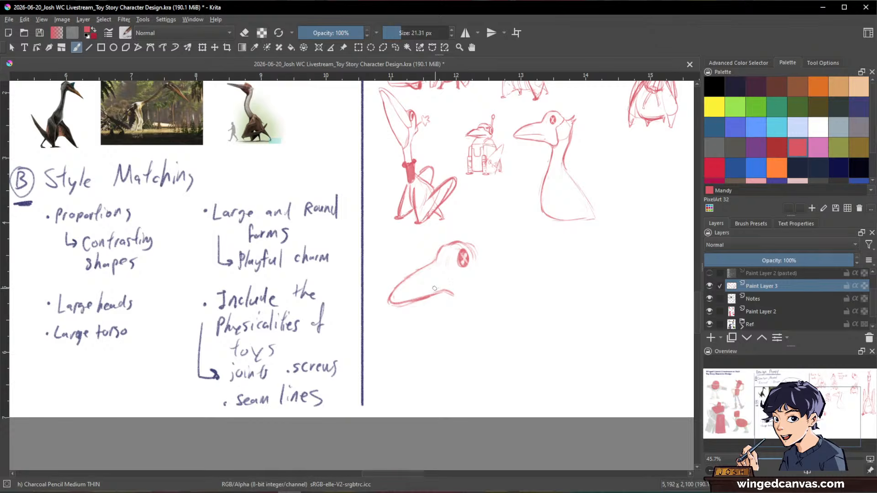
left_click_drag(434, 289, 466, 279)
Add long crest feathers on top of the new head and a rounded cheek behind the mouth
left_click_drag(458, 212, 462, 234)
left_click_drag(485, 203, 468, 241)
left_click_drag(477, 205, 463, 243)
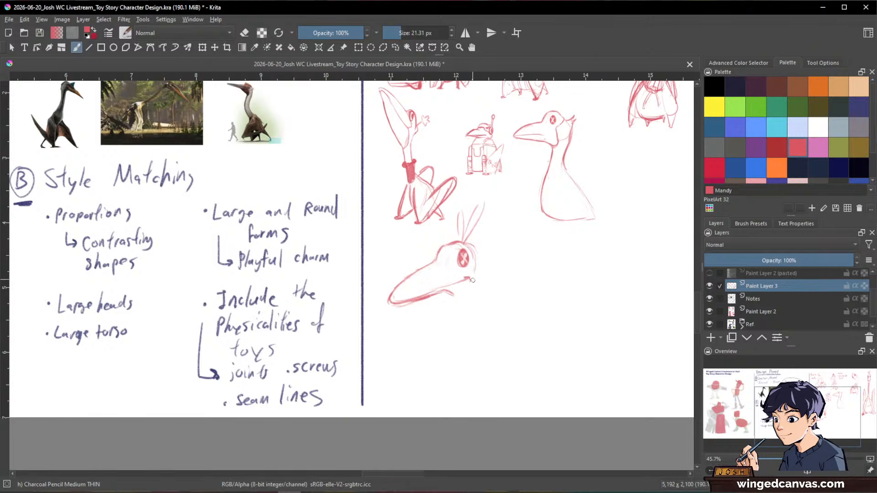
mouse_move(473, 280)
left_mouse_down()
mouse_move(467, 299)
mouse_move(445, 289)
mouse_move(449, 299)
mouse_move(466, 301)
left_mouse_up()
Select the new head with its crest, shrink it slightly and rotate it counterclockwise so the beak points steeply downward
scroll(530, 232, "down", 2)
left_click_drag(540, 233, 516, 276)
scroll(566, 159, "up", 1)
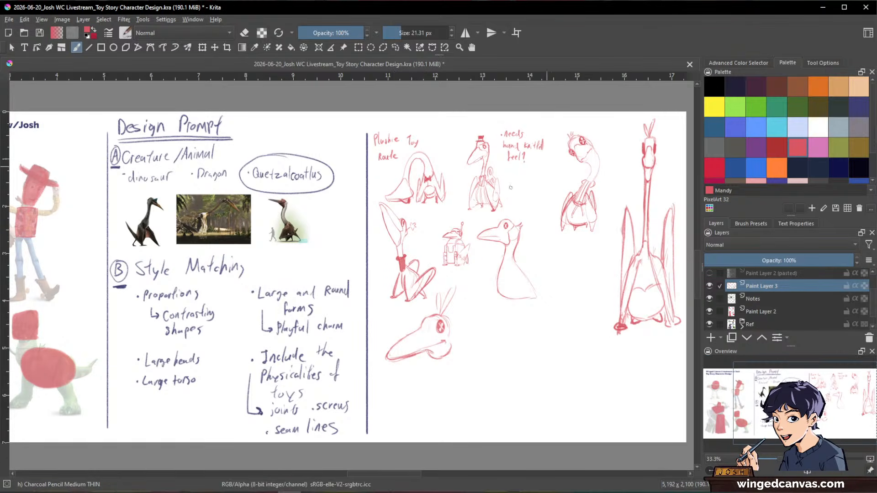
key("l")
mouse_move(461, 277)
left_mouse_down()
mouse_move(437, 283)
mouse_move(393, 331)
mouse_move(472, 293)
left_mouse_up()
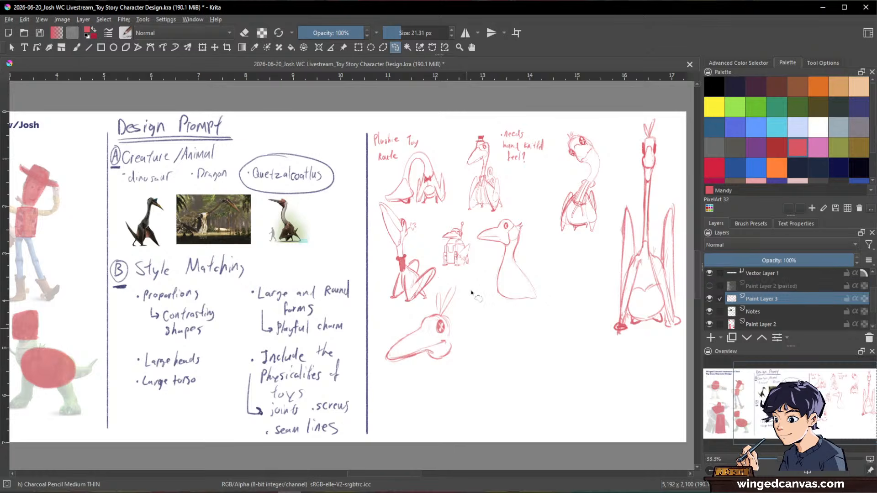
key("ctrl+t")
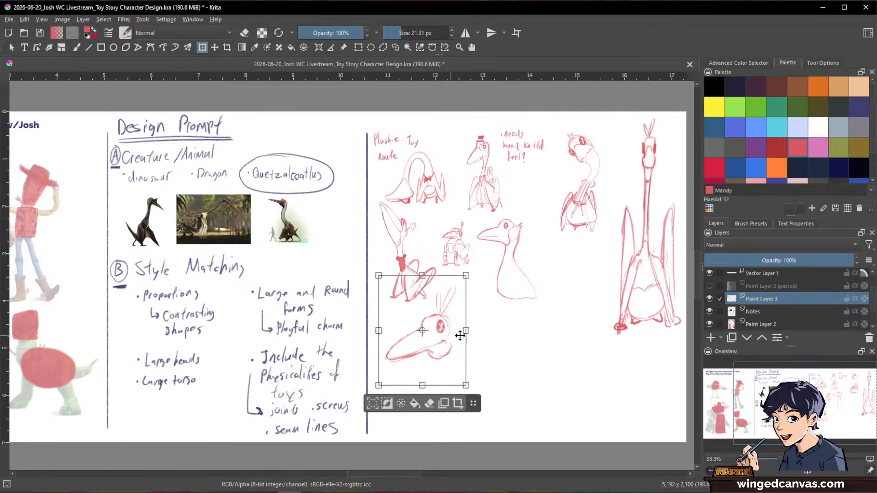
left_click_drag(481, 333, 472, 310)
left_click_drag(484, 362, 446, 328)
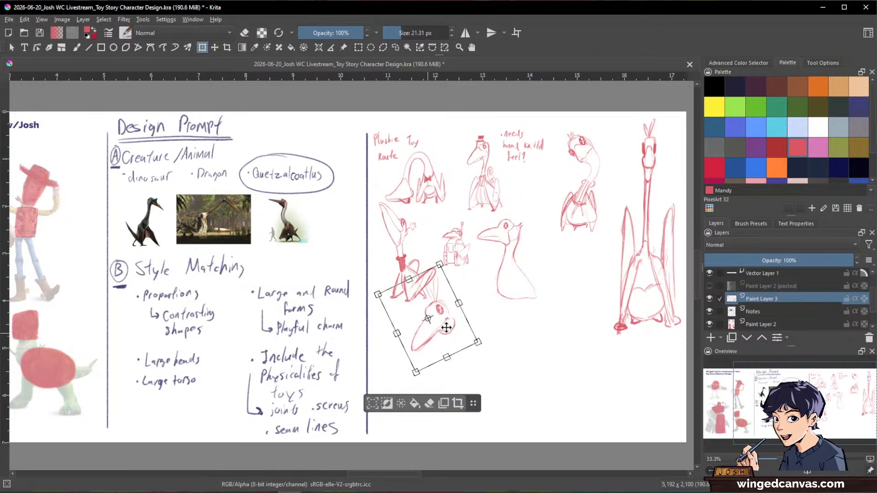
key("Return")
key("ctrl+shift+a")
key("b")
scroll(460, 280, "up", 1)
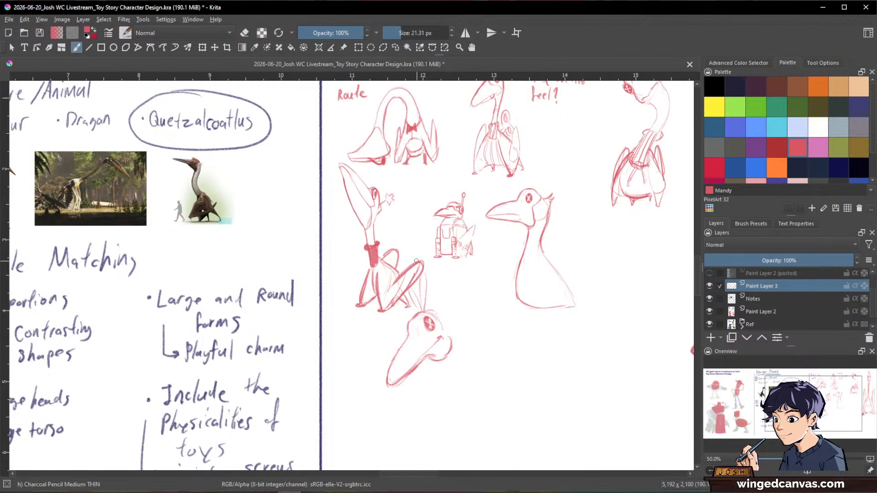
Draw the back of the neck curving down from the new head and strengthen the rounded cheek and jaw line
mouse_move(473, 315)
left_mouse_down()
mouse_move(480, 278)
mouse_move(452, 289)
mouse_move(469, 317)
mouse_move(478, 379)
left_mouse_up()
left_click_drag(474, 351, 470, 397)
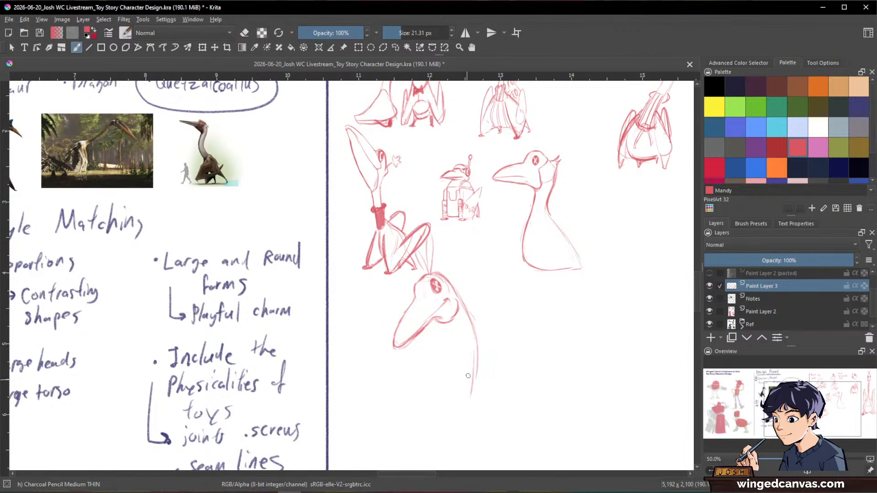
mouse_move(436, 324)
left_mouse_down()
mouse_move(456, 340)
mouse_move(445, 324)
mouse_move(424, 331)
mouse_move(445, 329)
mouse_move(433, 322)
mouse_move(461, 329)
mouse_move(455, 302)
left_mouse_up()
key("e")
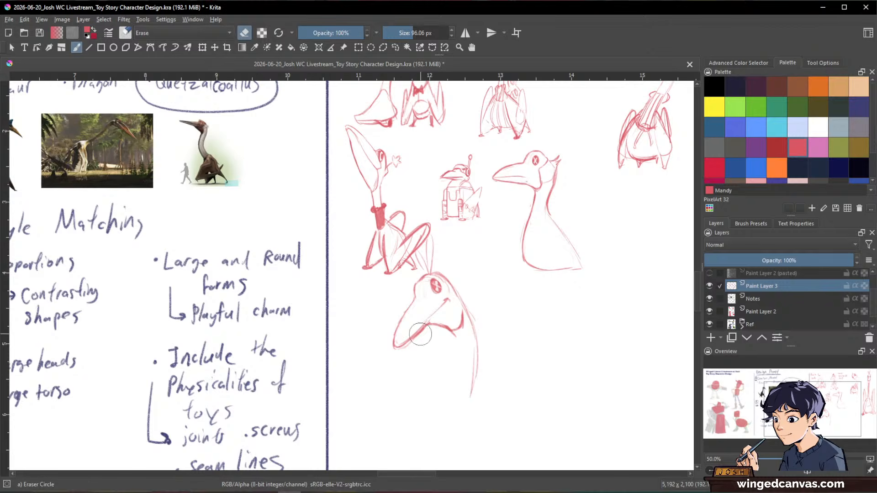
key("slash")
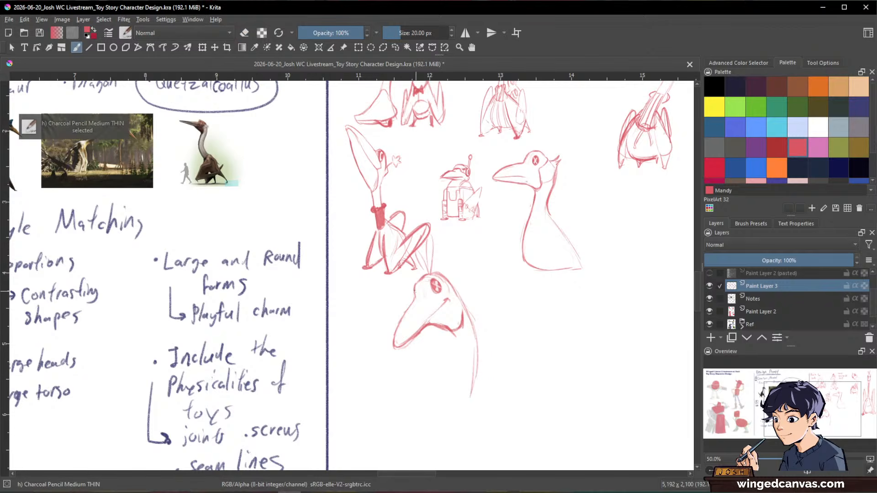
left_click_drag(579, 260, 556, 283)
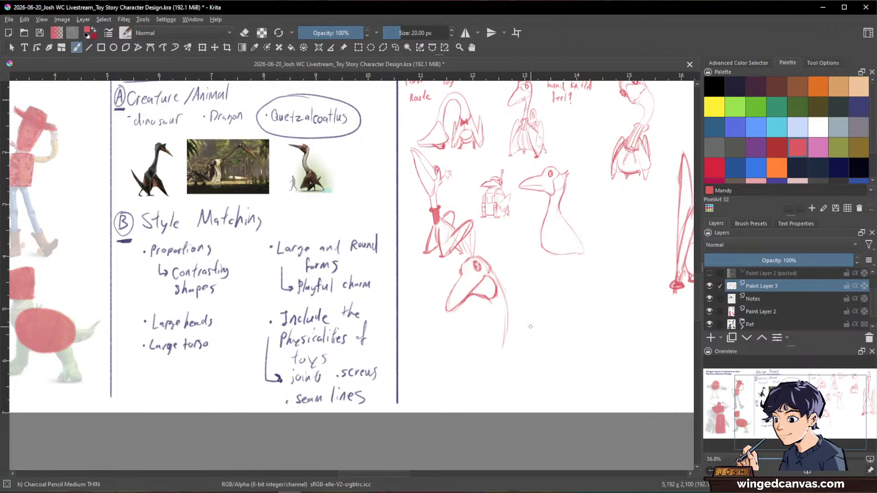
Draw the front line of the neck down into the chest and sketch the near front leg with its foot
left_click_drag(495, 307, 488, 351)
left_click_drag(495, 340, 489, 374)
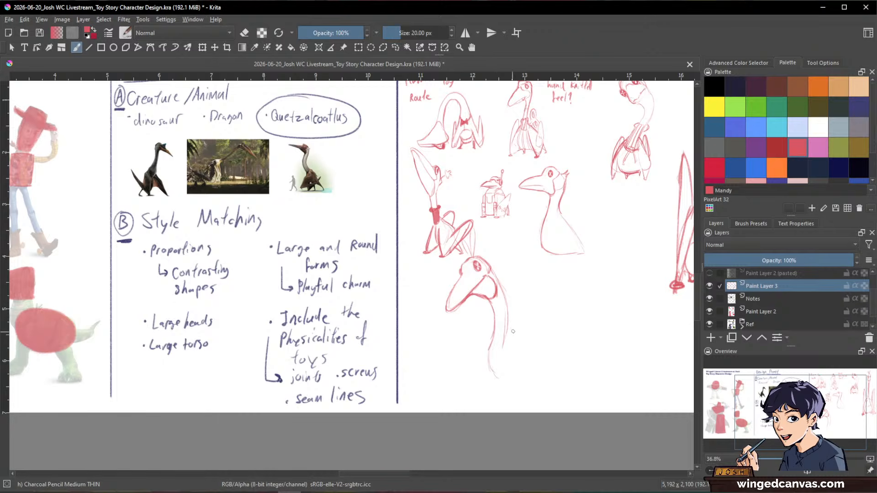
mouse_move(536, 314)
left_mouse_down()
mouse_move(502, 348)
mouse_move(529, 311)
mouse_move(530, 346)
mouse_move(521, 325)
mouse_move(501, 344)
mouse_move(505, 385)
left_mouse_up()
left_click_drag(497, 352, 504, 392)
mouse_move(491, 342)
left_mouse_down()
mouse_move(476, 379)
mouse_move(486, 388)
left_mouse_up()
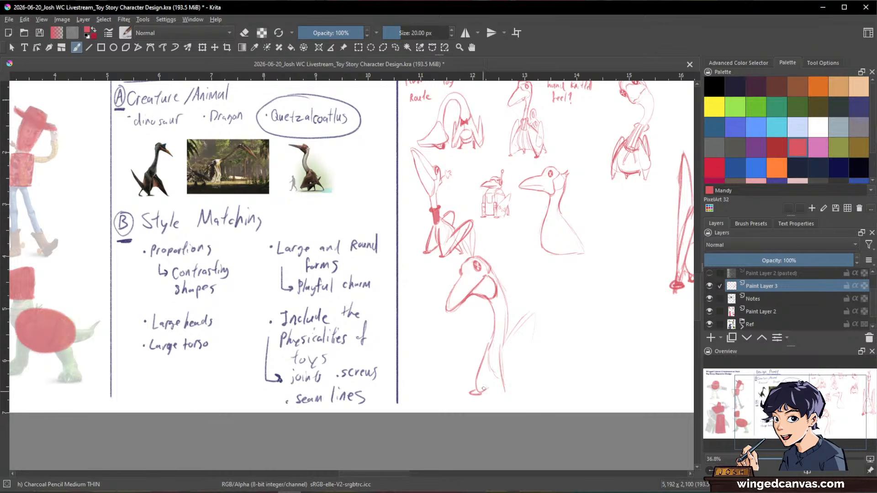
Thicken the front limb and chest lines, and add a large folded wing, a second foot and a hind leg
left_click_drag(493, 318, 480, 367)
mouse_move(490, 328)
left_mouse_down()
mouse_move(481, 359)
mouse_move(504, 386)
left_mouse_up()
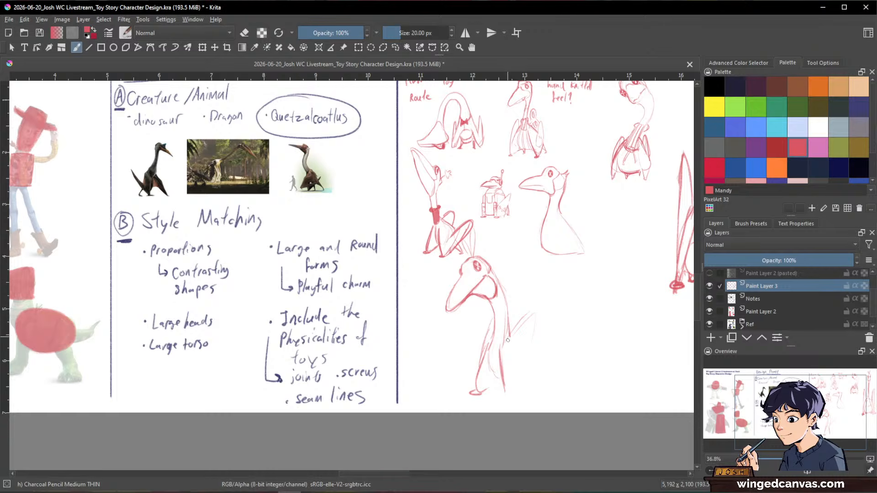
mouse_move(511, 339)
left_mouse_down()
mouse_move(517, 366)
mouse_move(519, 340)
mouse_move(522, 374)
mouse_move(504, 390)
mouse_move(530, 355)
mouse_move(523, 342)
mouse_move(538, 331)
mouse_move(524, 383)
left_mouse_up()
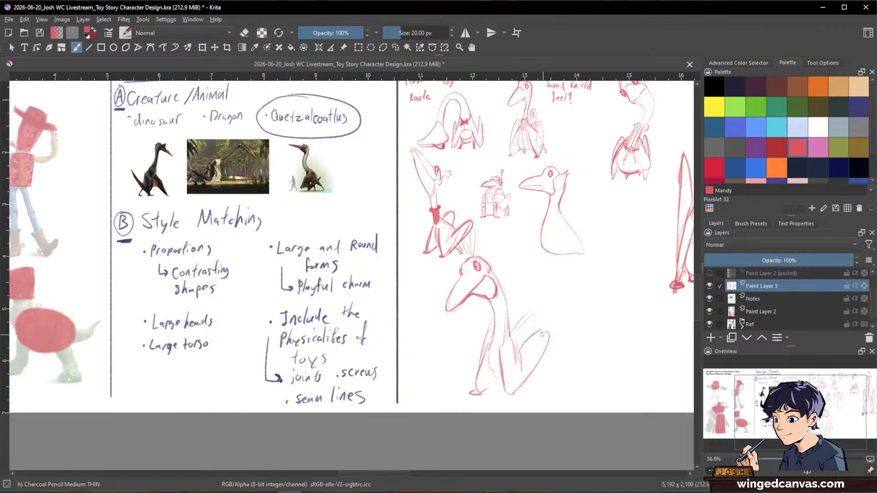
mouse_move(530, 340)
left_mouse_down()
mouse_move(529, 375)
mouse_move(507, 391)
left_mouse_up()
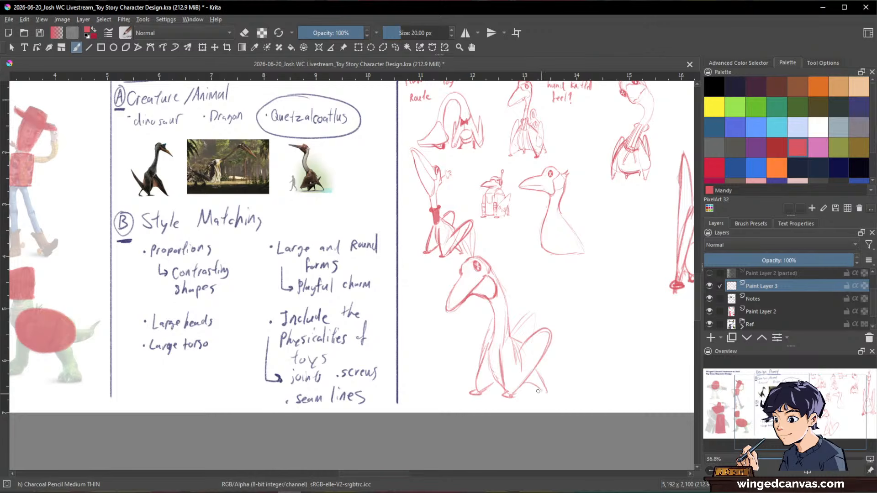
left_click_drag(636, 351, 507, 286)
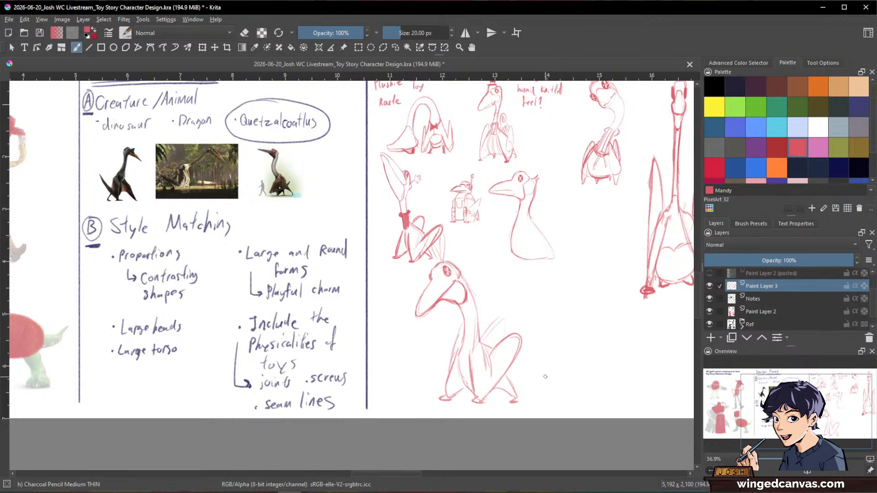
Add a small far-side eye at the brow of the drooping head and a round knot at the base of its crest feathers
left_click_drag(631, 303, 590, 330)
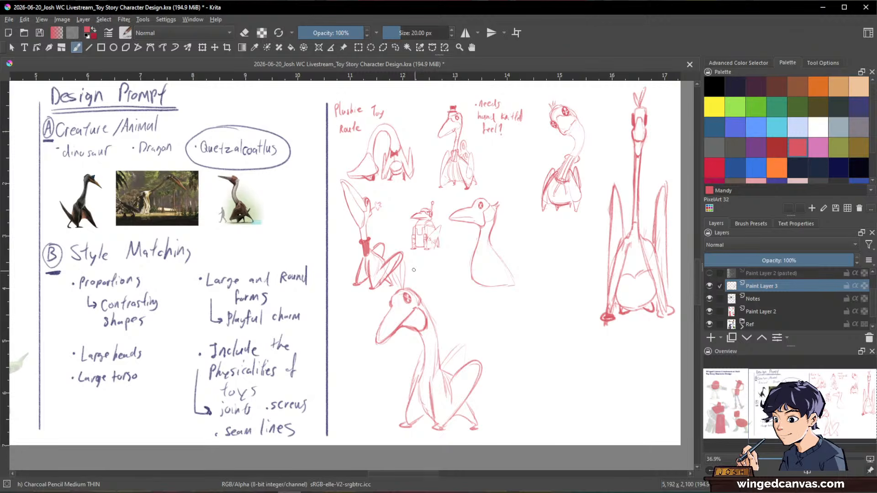
key("space")
left_click_drag(547, 340, 521, 325)
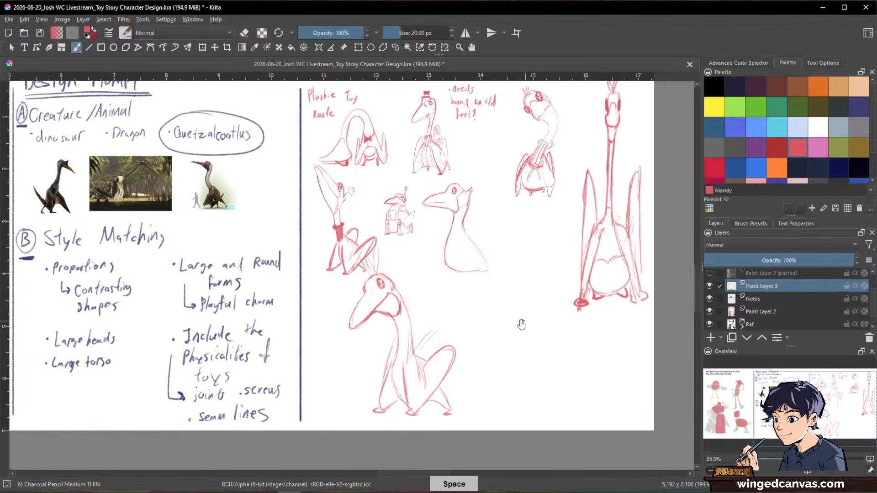
key("space")
left_click_drag(444, 301, 503, 280)
left_click_drag(508, 295, 471, 283)
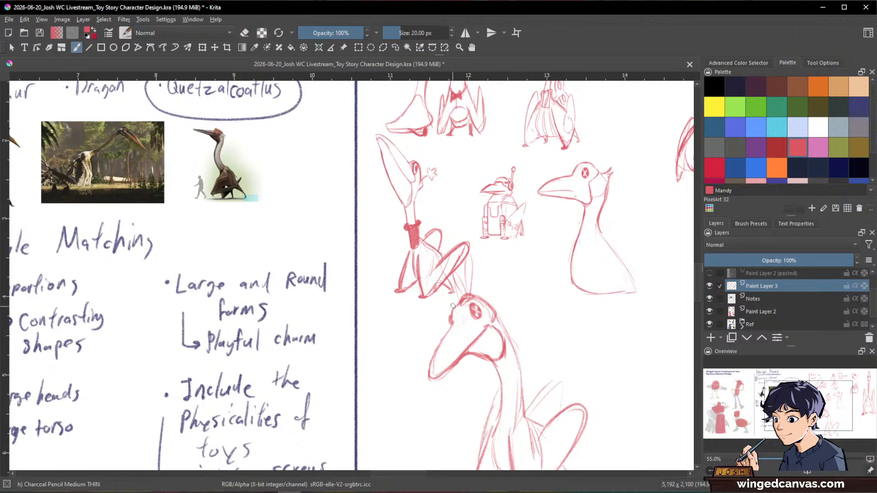
key("e")
key("e")
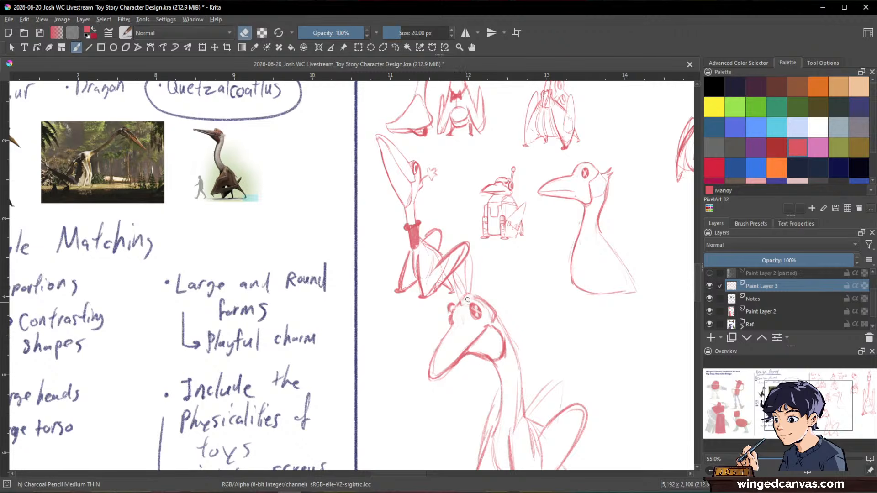
key("e")
key("e")
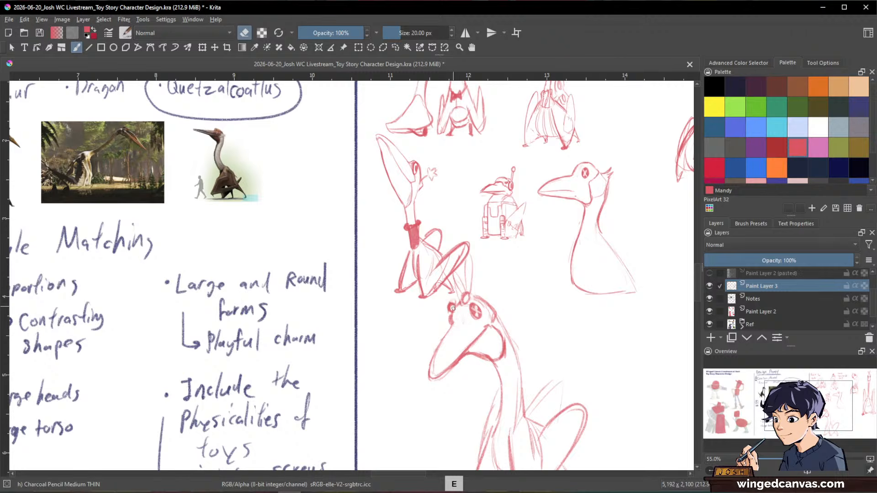
key("e")
Examine the new seated figure's head and overall proportions beside the neighbouring toy sketches
left_click_drag(596, 293, 573, 320)
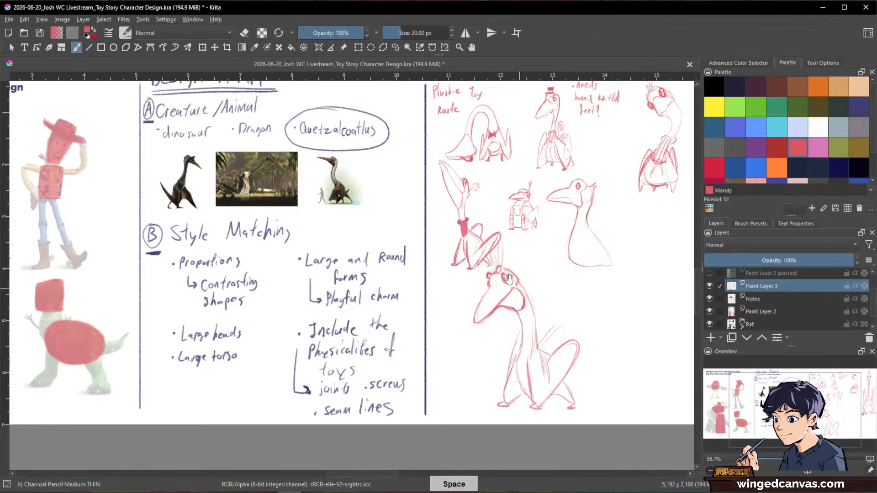
left_click_drag(413, 256, 435, 205)
left_click_drag(364, 231, 472, 364)
left_click_drag(400, 320, 429, 298)
left_click_drag(551, 390, 247, 232)
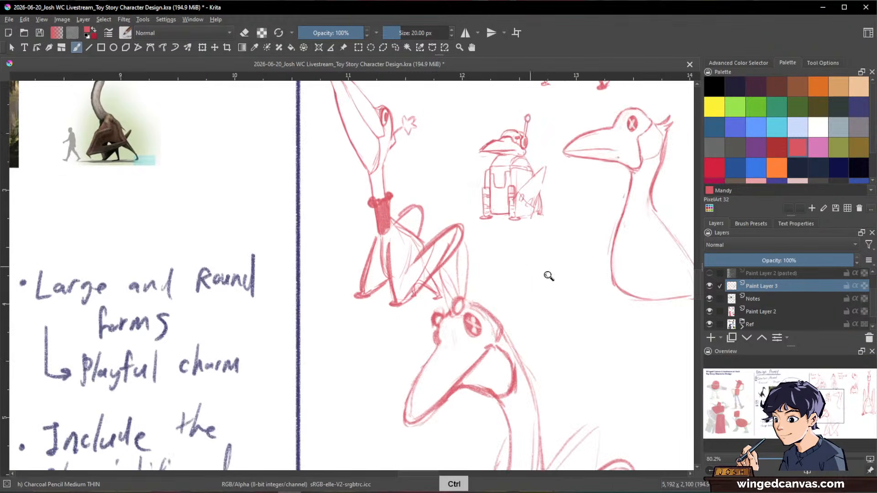
left_click_drag(550, 276, 558, 327)
left_click_drag(602, 344, 547, 308)
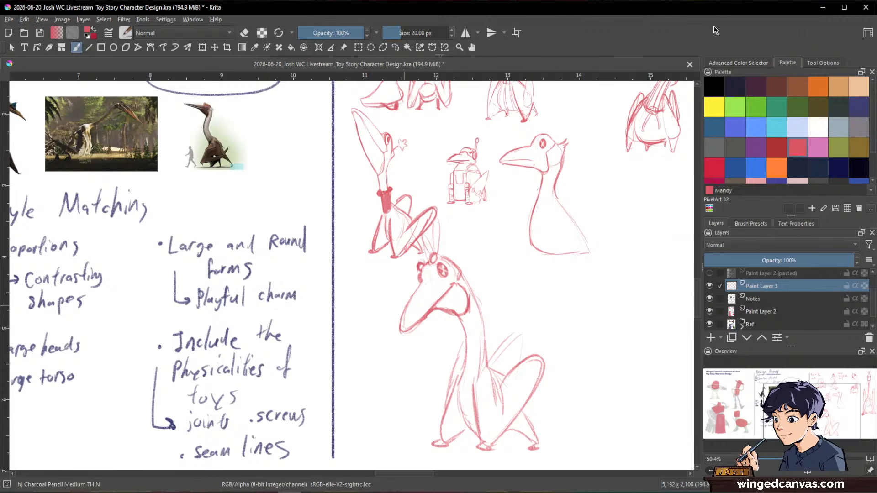
left_click_drag(481, 250, 496, 222)
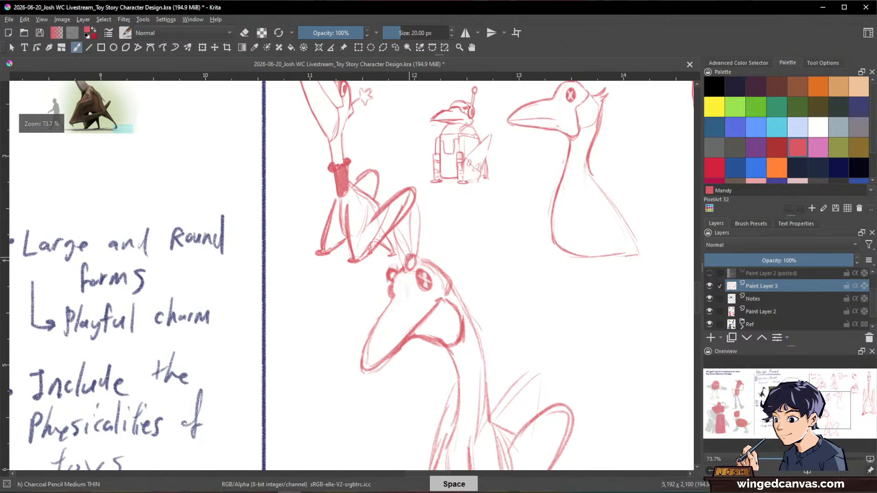
Clean up the back of the new head and rework the mouth corner into a short cheek crease with an 18 px brush
key("bracketleft")
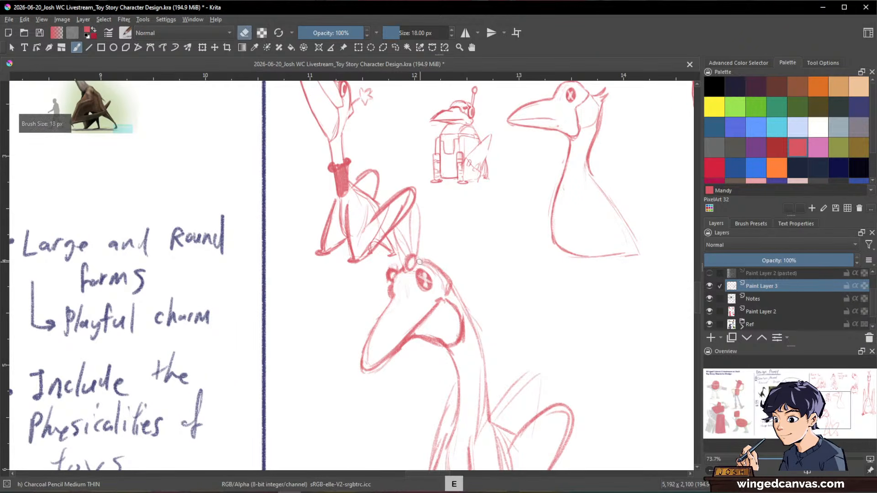
key("e")
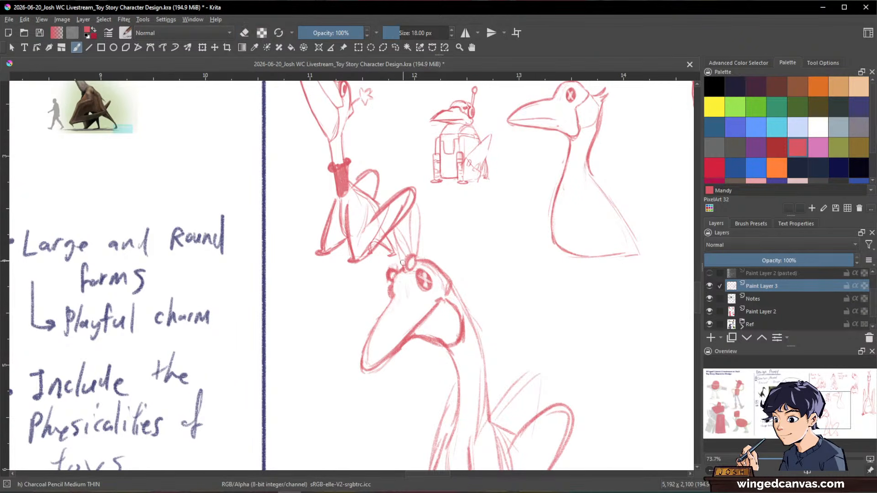
key("e")
key("e")
key("ctrl+space")
mouse_move(547, 279)
left_mouse_down()
mouse_move(548, 339)
mouse_move(550, 275)
left_mouse_up()
key("e")
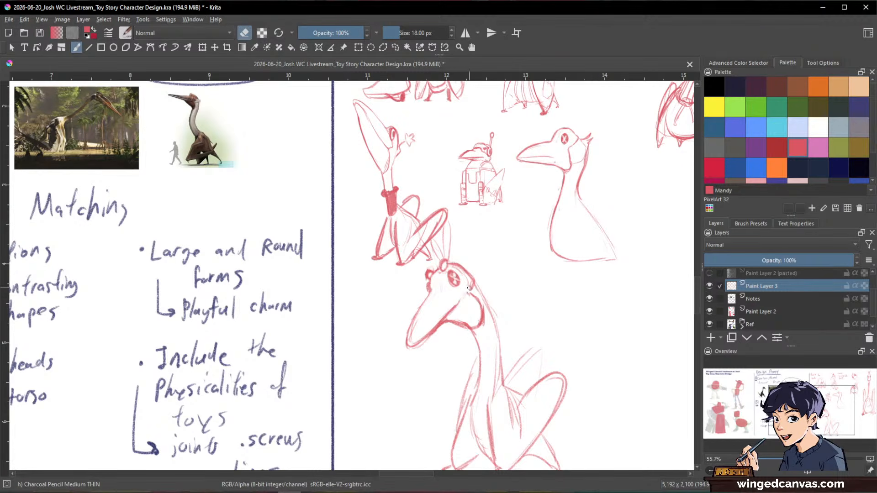
key("e")
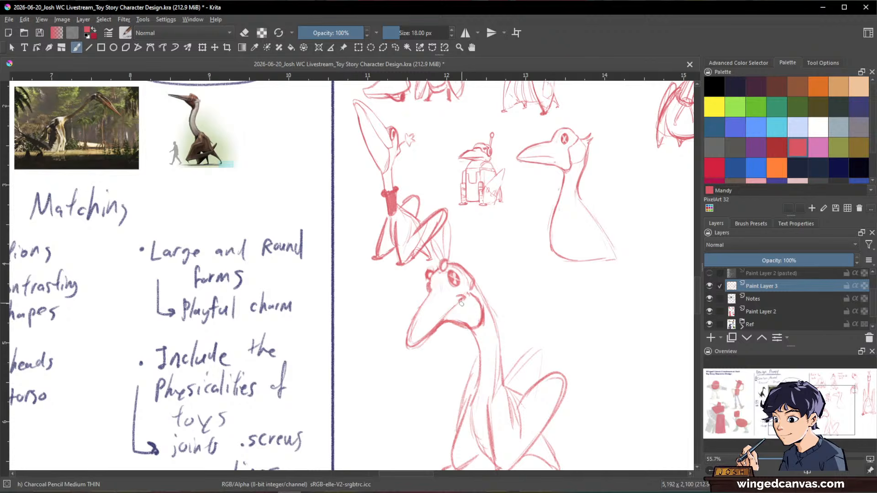
key("e")
key("e")
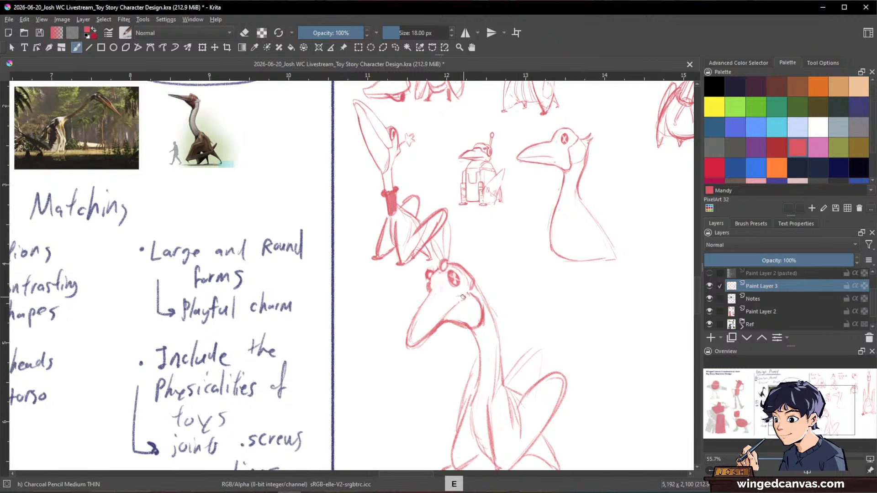
Review all the toy design sketches on the sheet against the style matching notes and references
mouse_move(627, 316)
left_mouse_down()
mouse_move(607, 396)
mouse_move(550, 339)
left_mouse_up()
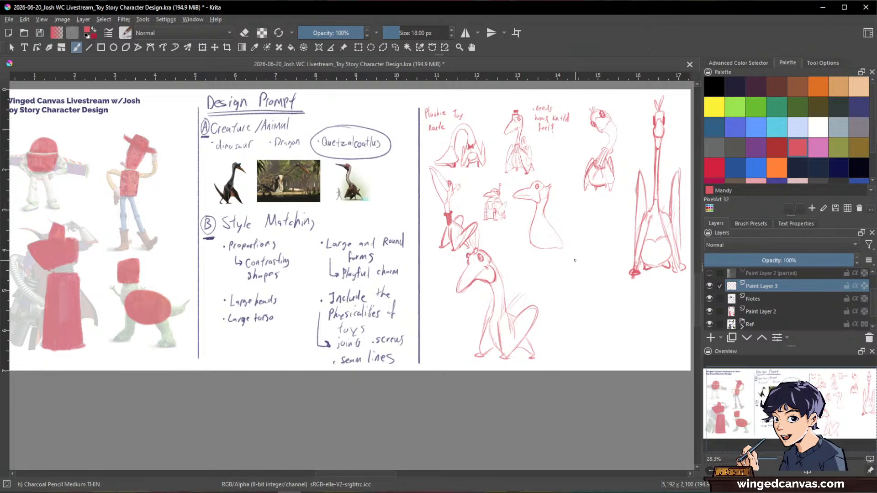
key("space")
left_click_drag(529, 168, 580, 210)
left_click_drag(570, 170, 500, 232)
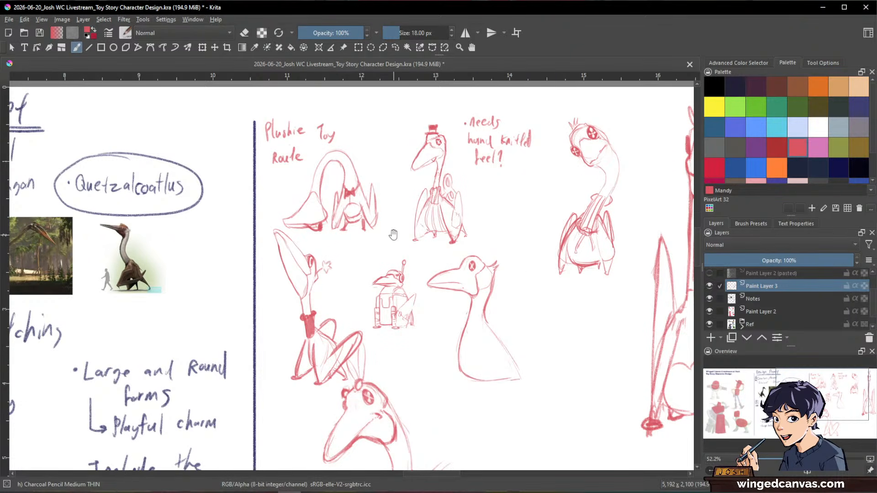
key("space")
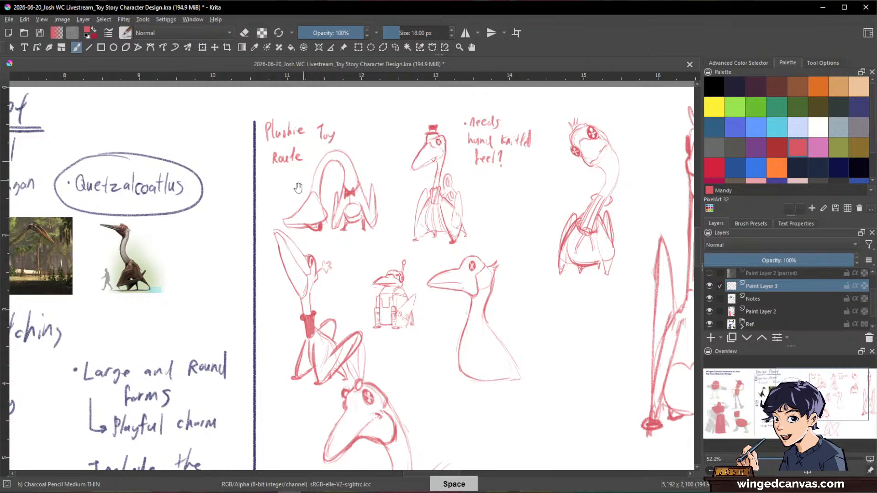
left_click_drag(555, 380, 507, 290)
mouse_move(562, 330)
left_mouse_down()
mouse_move(563, 354)
mouse_move(518, 319)
left_mouse_up()
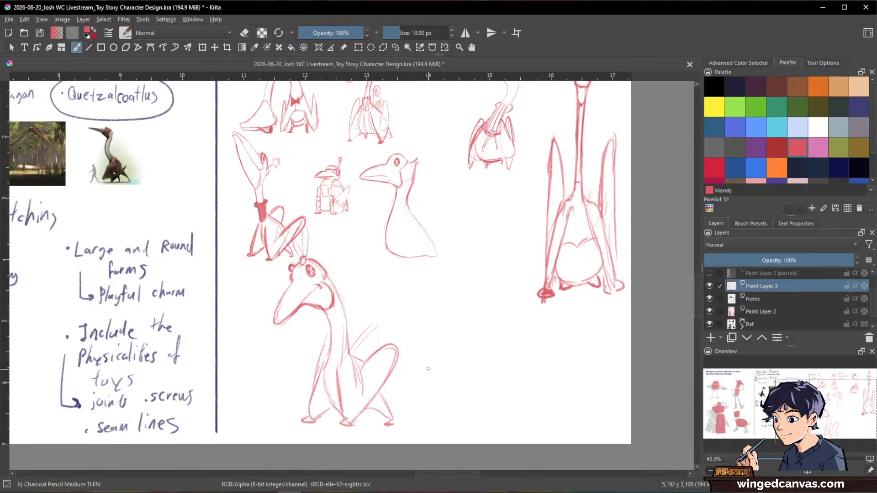
key("space")
key("space")
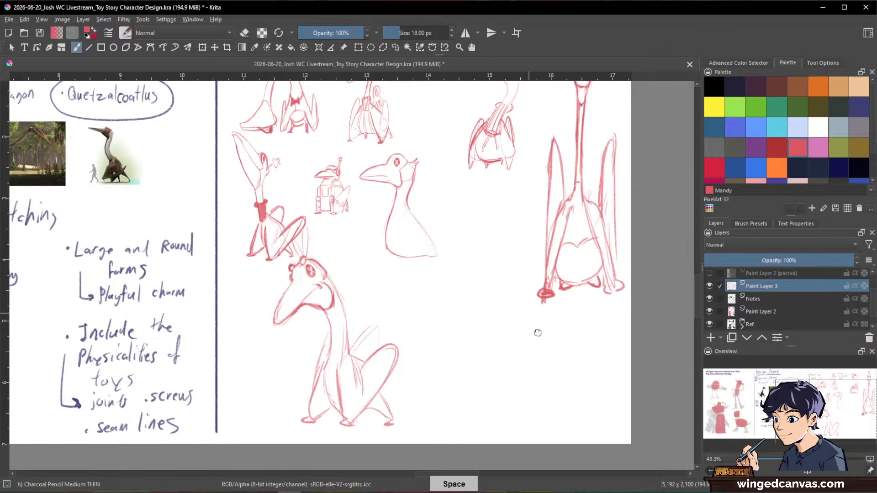
mouse_move(536, 333)
left_mouse_down()
mouse_move(546, 365)
mouse_move(552, 324)
mouse_move(558, 337)
mouse_move(574, 336)
left_mouse_up()
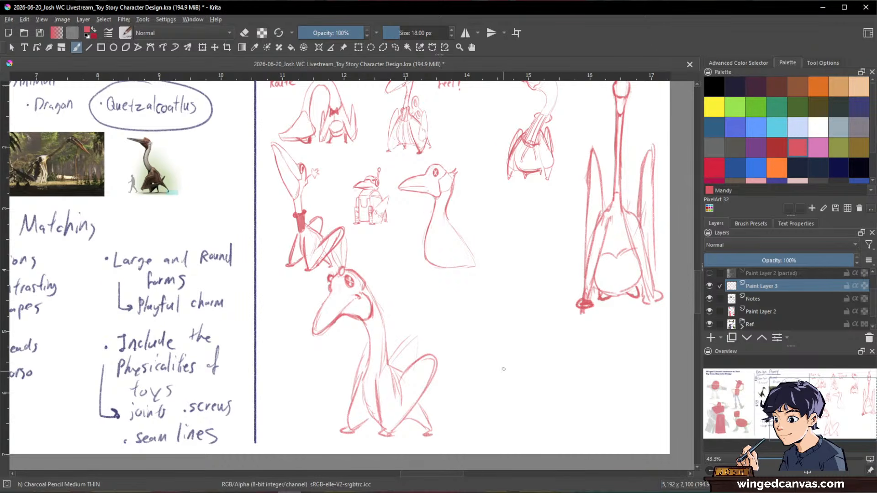
key("space")
scroll(581, 303, "down", 2)
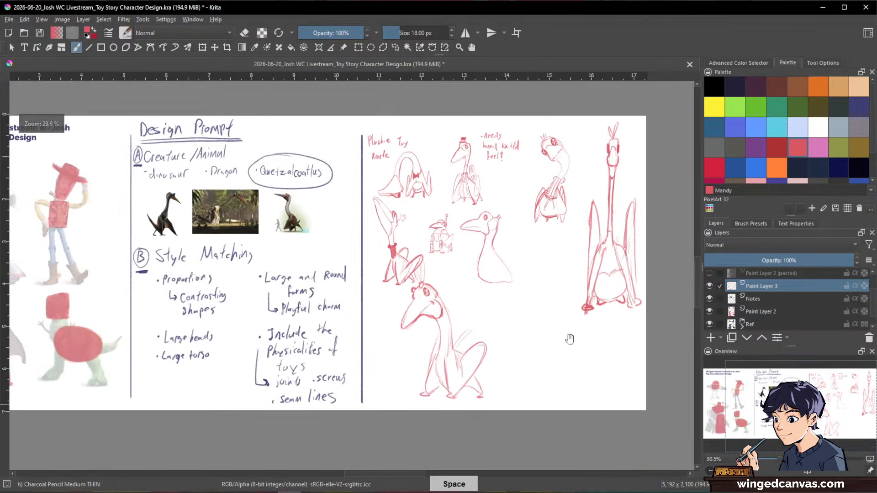
scroll(569, 339, "up", 3)
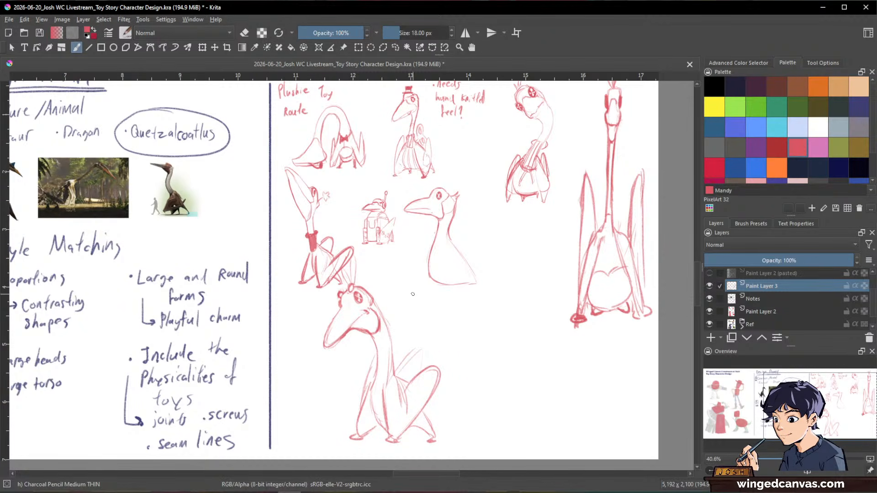
Slim the new seated figure's neck by strengthening the nape curve with an 18 px brush and erasing the excess lines around it
key("space")
left_click_drag(450, 321, 579, 289)
key("ctrl+space")
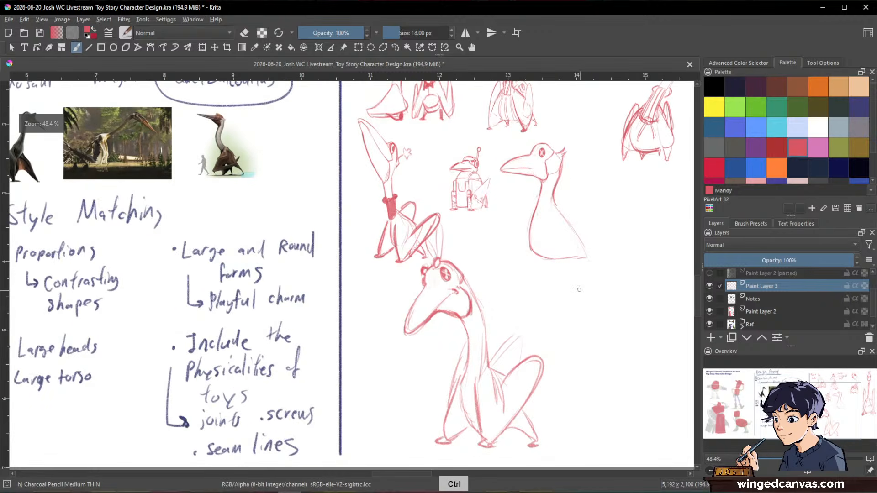
left_click_drag(465, 321, 468, 367)
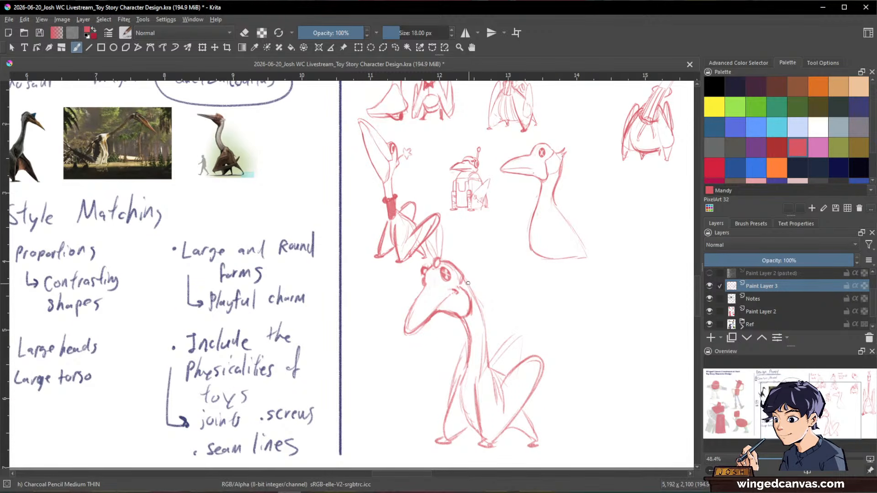
left_click_drag(467, 283, 480, 312)
mouse_move(458, 264)
left_mouse_down()
mouse_move(474, 280)
mouse_move(483, 370)
mouse_move(479, 336)
mouse_move(461, 351)
left_mouse_up()
key("slash")
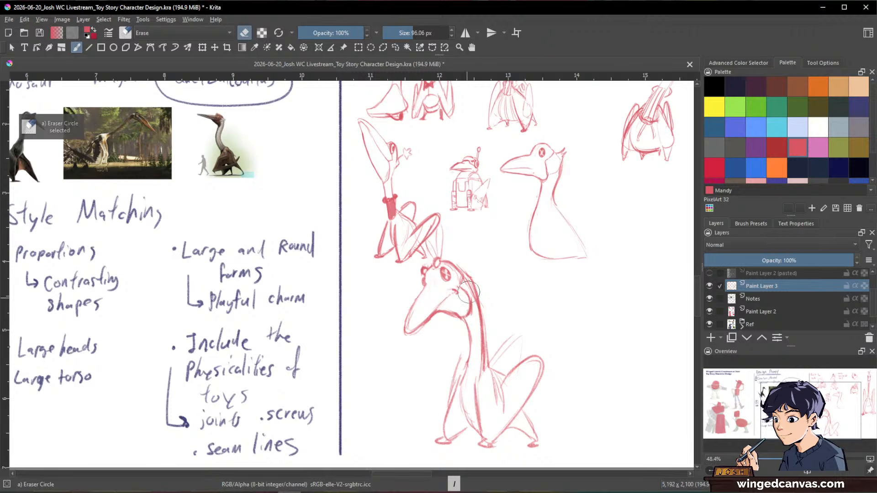
mouse_move(470, 280)
left_mouse_down()
mouse_move(487, 363)
mouse_move(468, 354)
left_mouse_up()
key("slash")
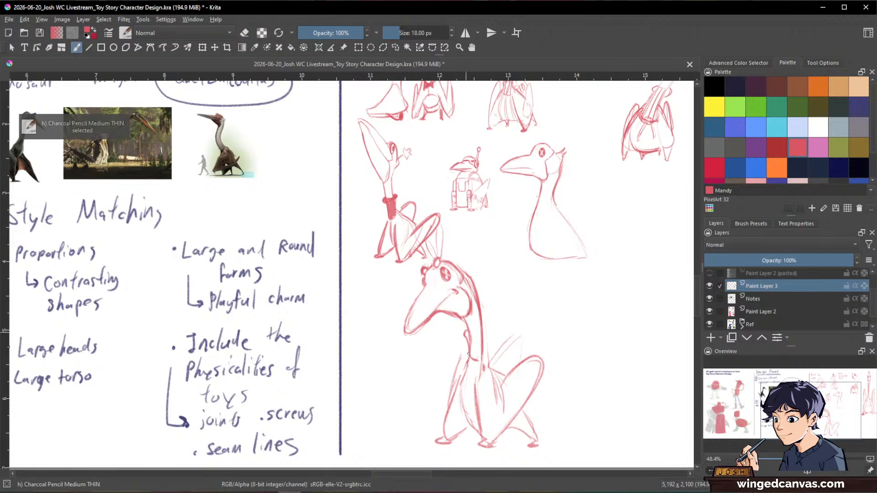
Draw a solid-filled collar band around the base of the seated figure's neck
mouse_move(482, 325)
left_mouse_down()
mouse_move(483, 359)
mouse_move(472, 357)
mouse_move(467, 335)
mouse_move(478, 331)
mouse_move(469, 341)
mouse_move(477, 353)
mouse_move(469, 414)
mouse_move(480, 428)
left_mouse_up()
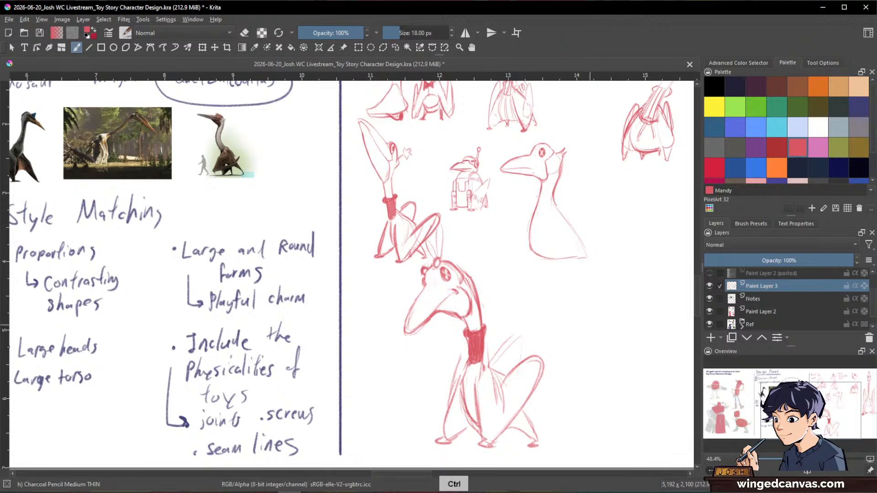
left_click_drag(590, 325, 617, 379)
left_click_drag(627, 385, 581, 376)
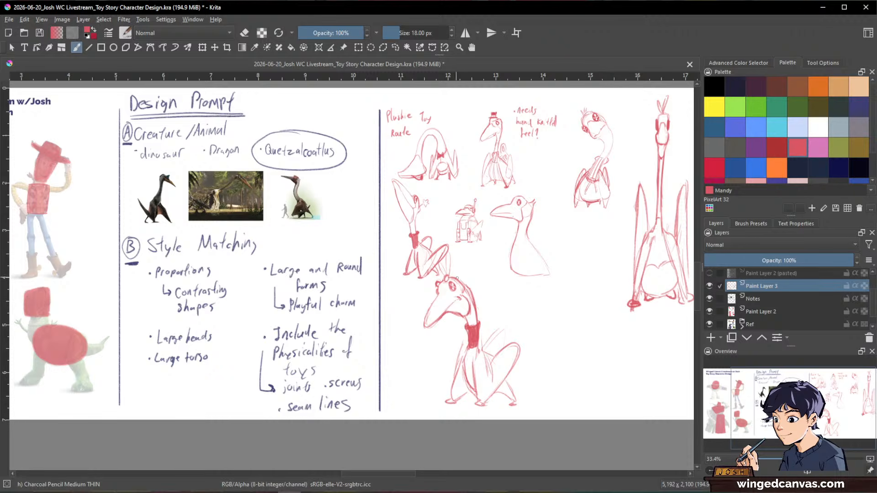
Erase the seated figure's near eye and redraw it as a larger dark button eye with a light cross-shaped stitch
key("slash")
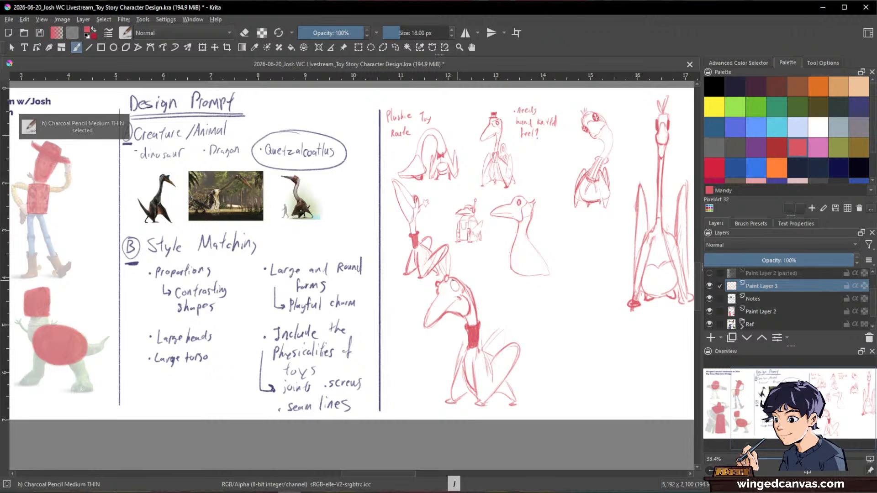
key("slash")
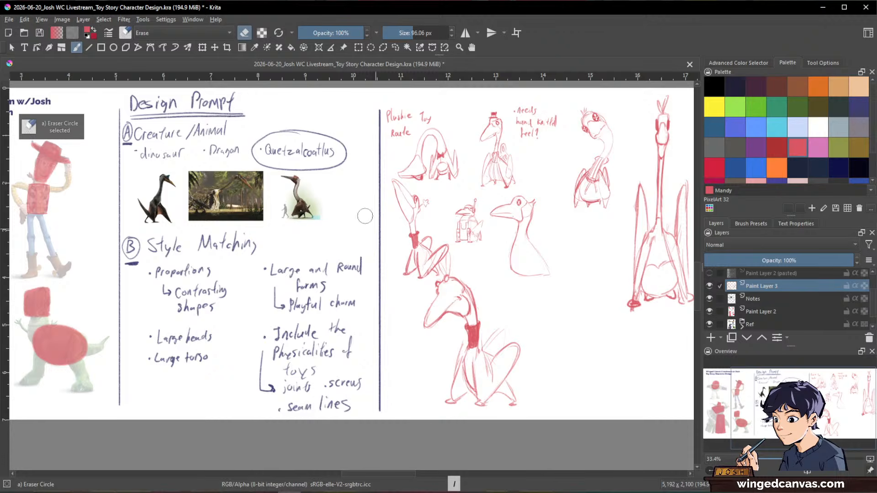
key("space")
left_click_drag(303, 177, 394, 232)
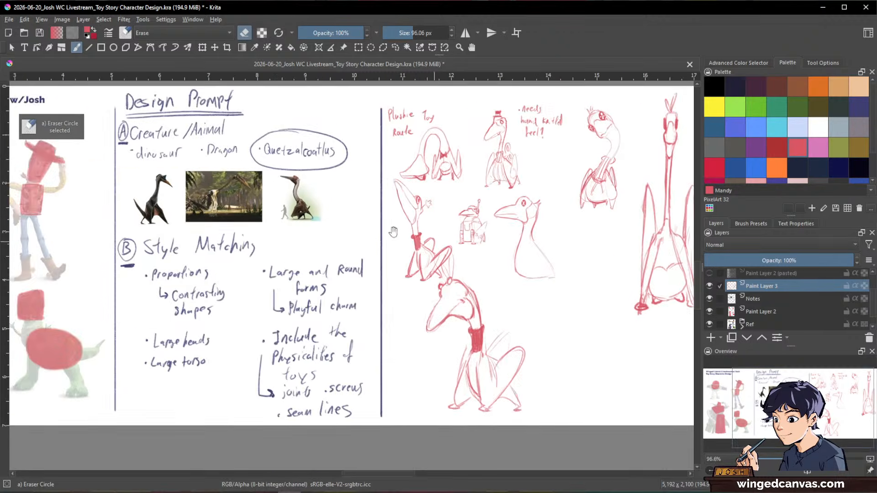
mouse_move(545, 274)
left_mouse_down()
mouse_move(493, 258)
mouse_move(493, 270)
left_mouse_up()
key("slash")
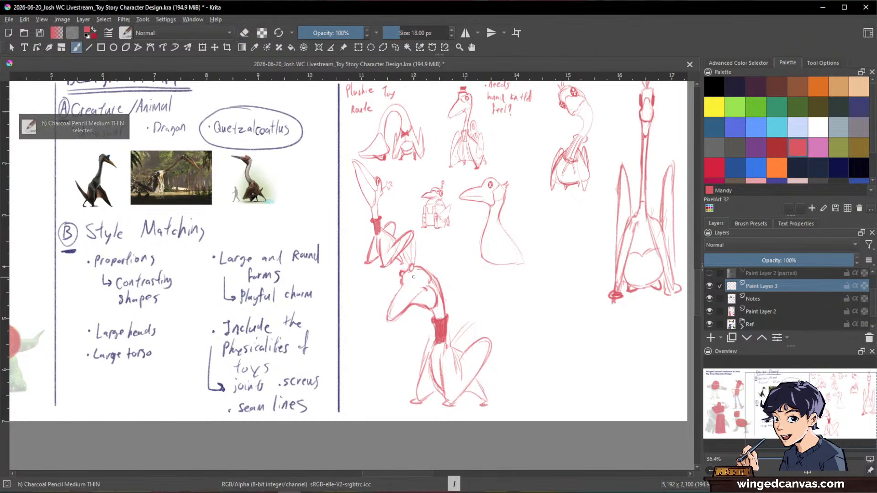
left_click_drag(414, 277, 415, 280)
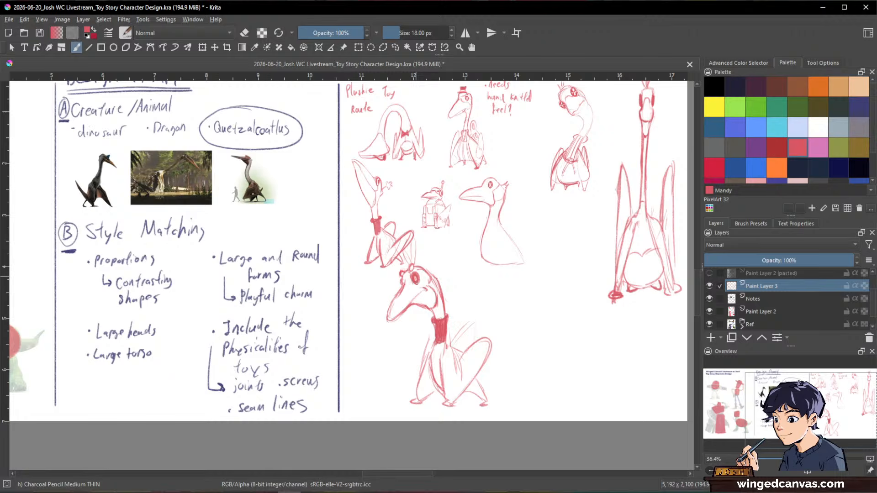
key("e")
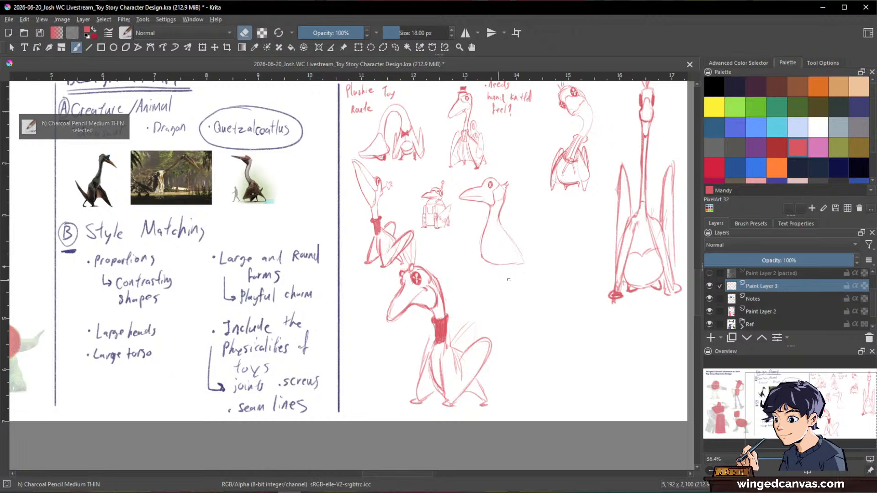
Erase the outline of the seated figure's beak and rework it into a full, drooping shape with a rounded tip
left_click_drag(559, 321, 546, 305)
left_click_drag(427, 273, 439, 232)
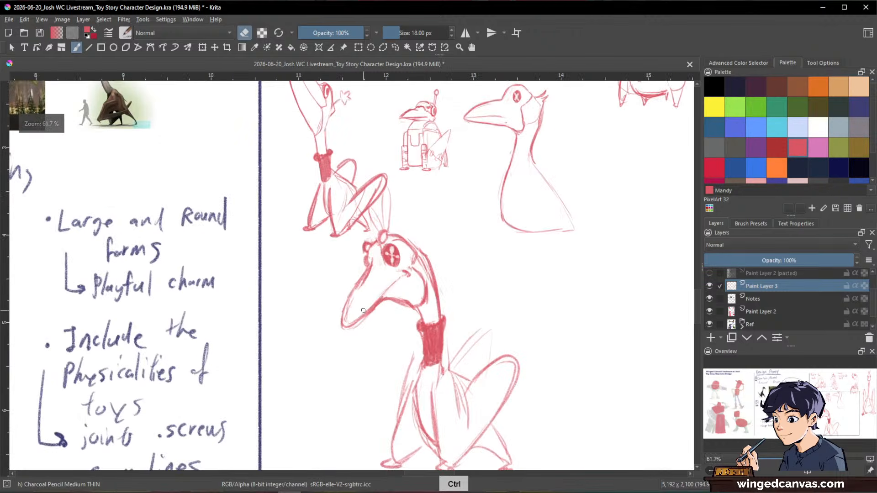
key("e")
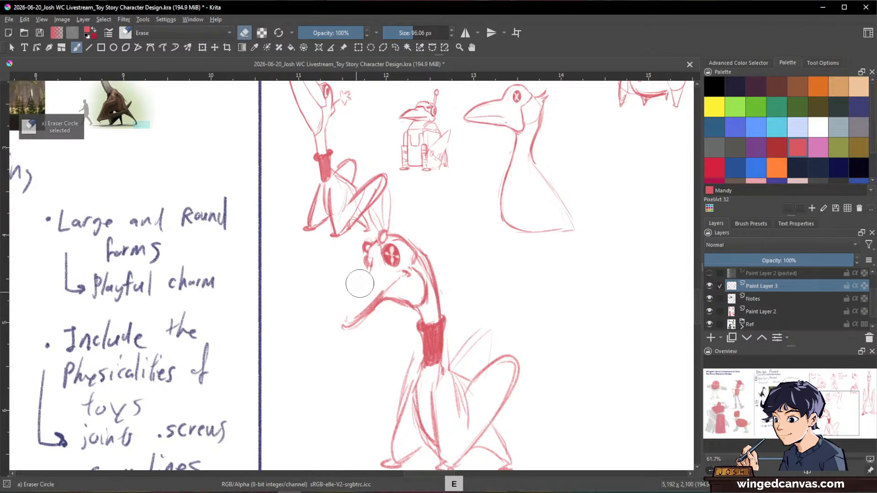
key("slash")
mouse_move(367, 275)
left_mouse_down()
mouse_move(339, 332)
mouse_move(399, 284)
left_mouse_up()
mouse_move(562, 243)
left_mouse_down()
mouse_move(551, 310)
mouse_move(585, 225)
left_mouse_up()
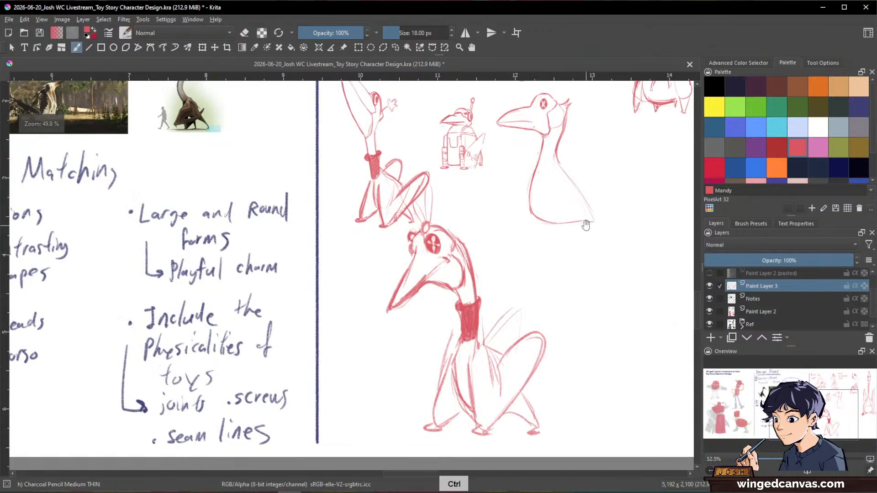
key("slash")
mouse_move(419, 246)
left_mouse_down()
mouse_move(388, 307)
mouse_move(416, 275)
mouse_move(402, 303)
mouse_move(447, 281)
mouse_move(399, 307)
left_mouse_up()
key("slash")
mouse_move(415, 252)
left_mouse_down()
mouse_move(377, 301)
mouse_move(398, 306)
mouse_move(450, 285)
left_mouse_up()
mouse_move(609, 283)
left_mouse_down()
mouse_move(591, 313)
mouse_move(572, 310)
left_mouse_up()
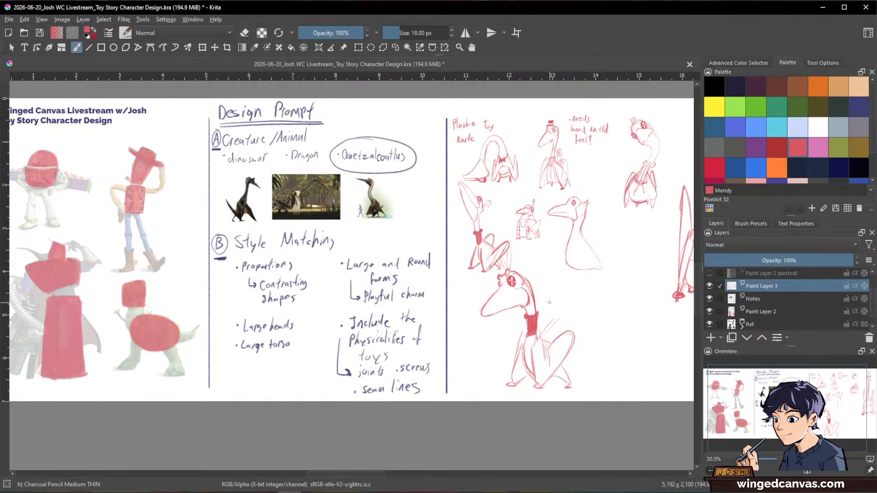
Clean up the seated figure's mouth corner and extend the mouth line smoothly into the cheek
left_click_drag(516, 290, 532, 254)
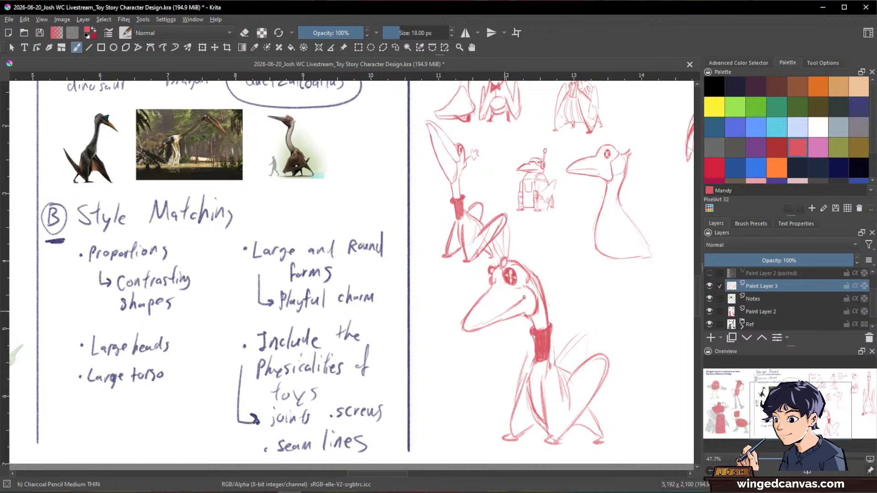
key("slash")
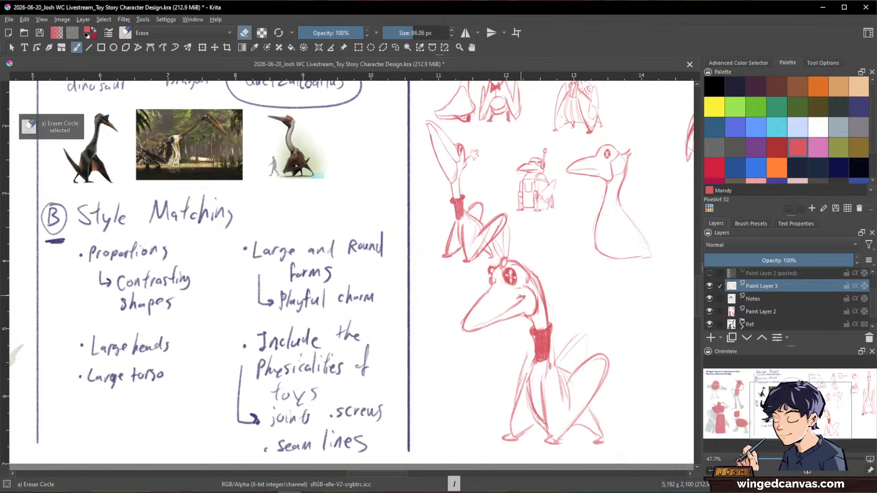
left_click_drag(501, 310, 526, 294)
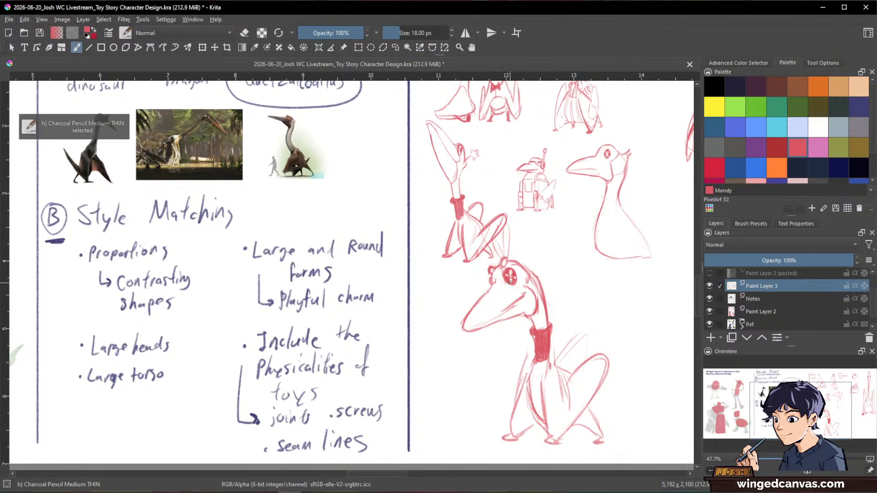
key("e")
key("e")
left_click_drag(628, 323, 555, 364)
left_click_drag(600, 409, 559, 381)
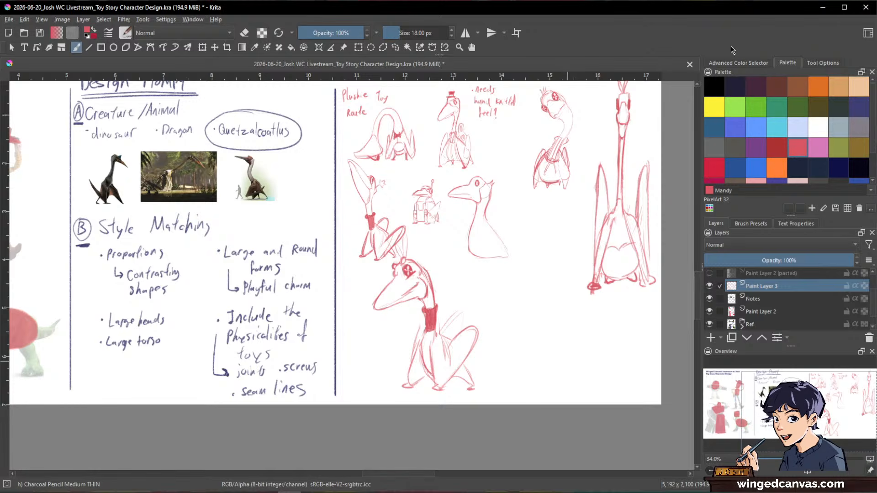
Redraw the crest as two bold upright feather loops and add a small pointed tuft at the back of the head
mouse_move(400, 252)
left_mouse_down()
mouse_move(385, 256)
mouse_move(387, 268)
mouse_move(403, 222)
mouse_move(396, 266)
mouse_move(404, 221)
mouse_move(391, 262)
left_mouse_up()
left_click_drag(406, 221, 401, 260)
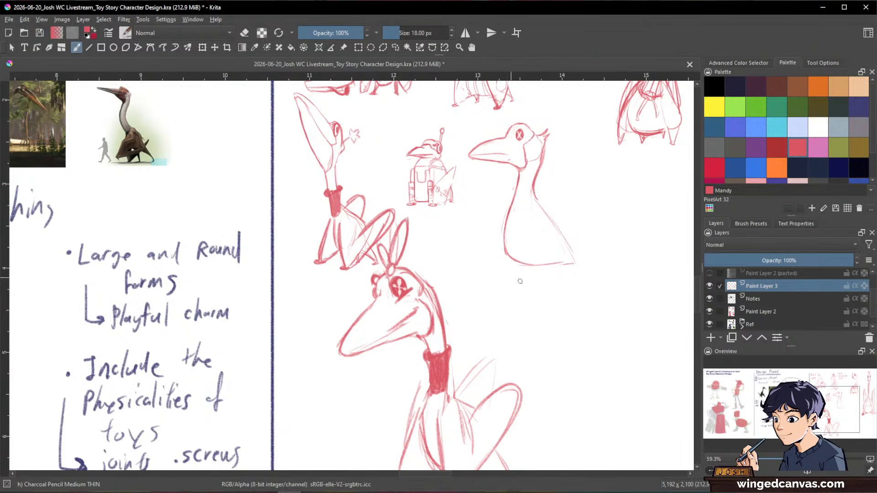
mouse_move(604, 329)
left_mouse_down()
mouse_move(601, 289)
mouse_move(522, 254)
left_mouse_up()
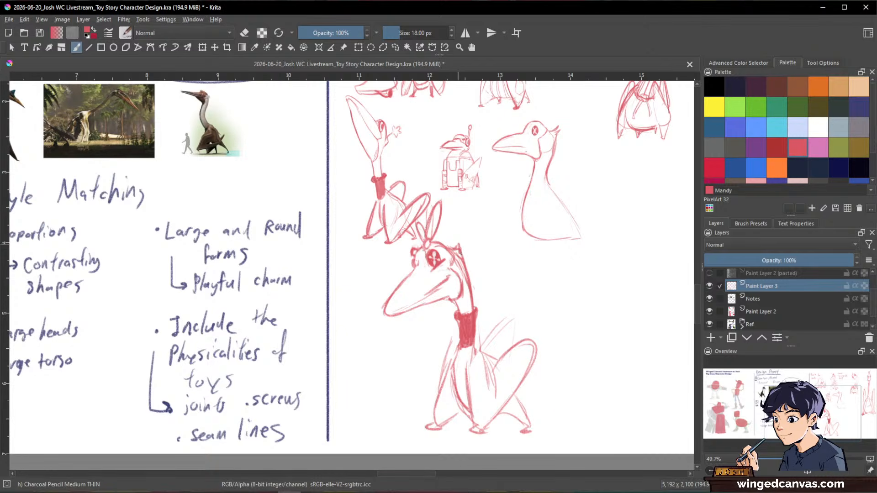
left_click_drag(566, 264, 550, 405)
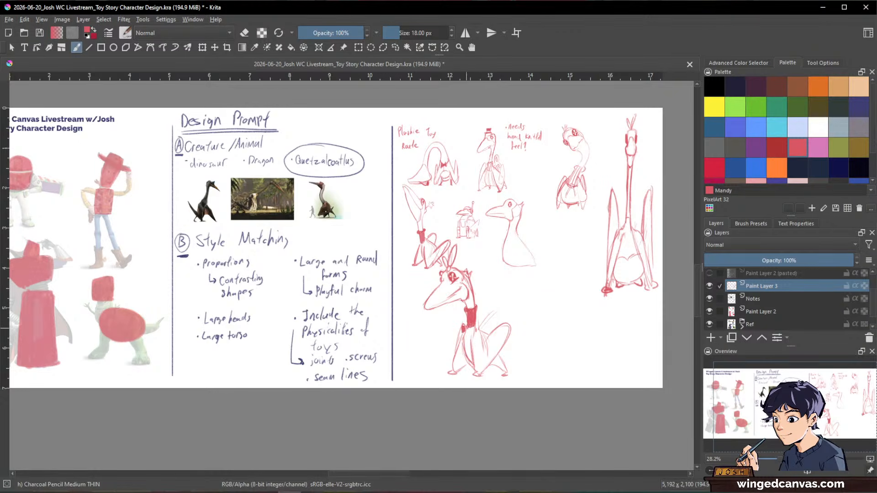
Add a small bow at the front of the collar and a round ring shape with a pointed tip on the figure's back
left_click_drag(466, 324, 469, 333)
mouse_move(489, 327)
left_mouse_down()
mouse_move(484, 314)
mouse_move(500, 325)
mouse_move(485, 314)
mouse_move(498, 307)
left_mouse_up()
key("e")
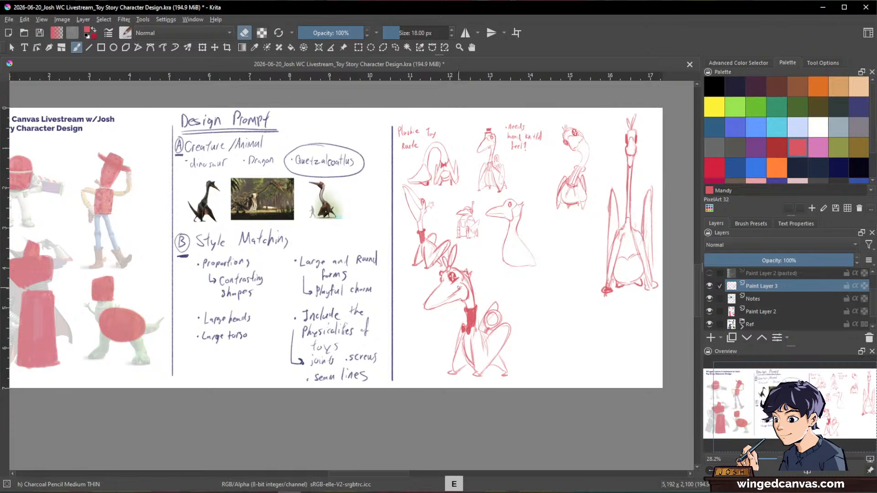
key("e")
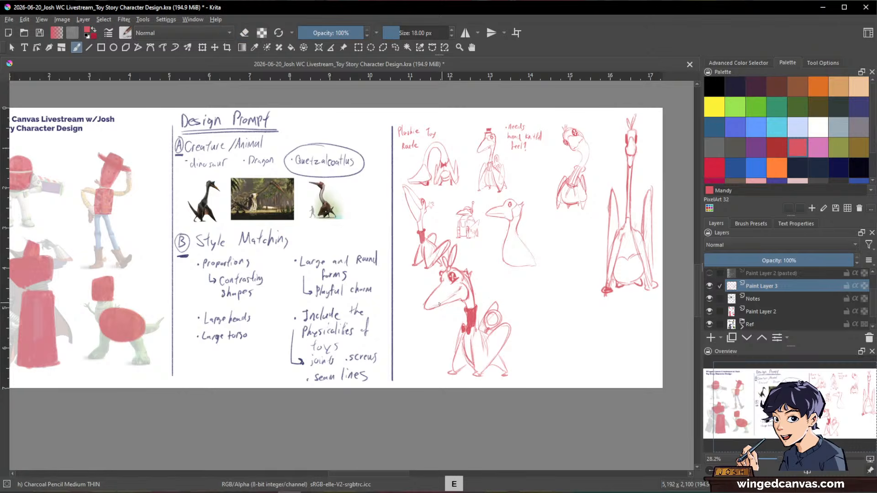
key("e")
key("e")
key("e")
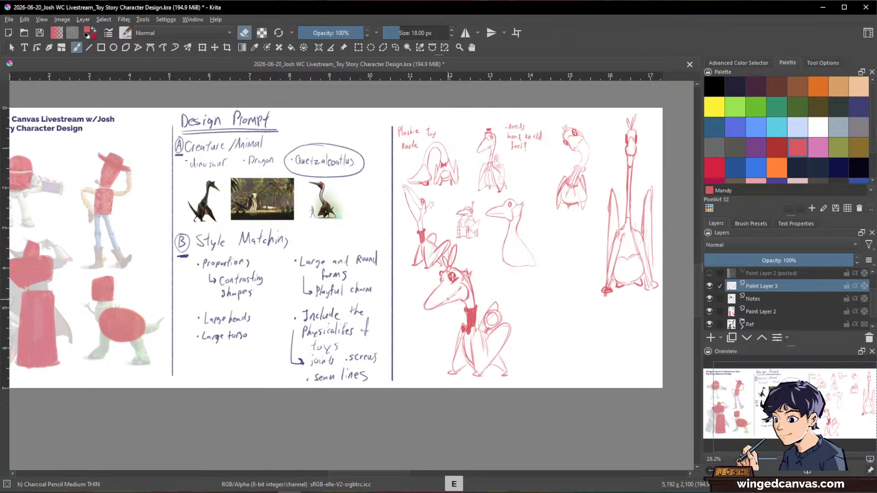
key("e")
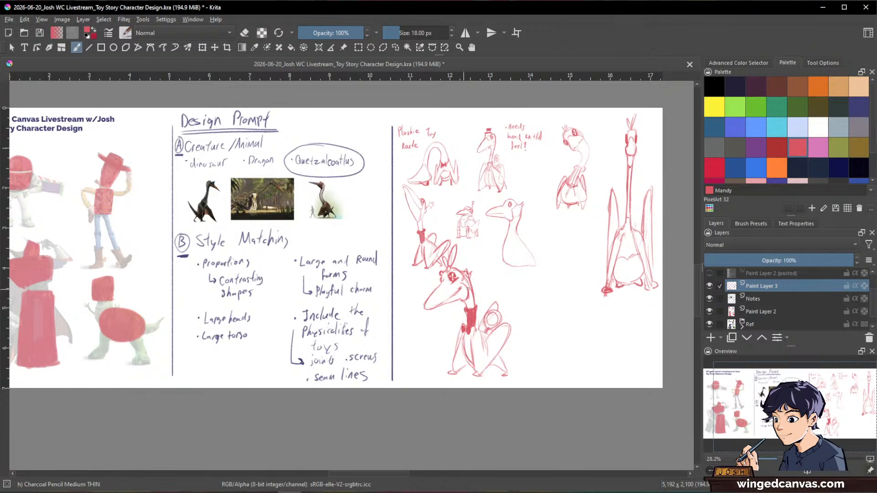
Redraw the seated figure's far folded wing and the line running down the front of the body with bolder strokes
key("space")
scroll(587, 312, "up", 2)
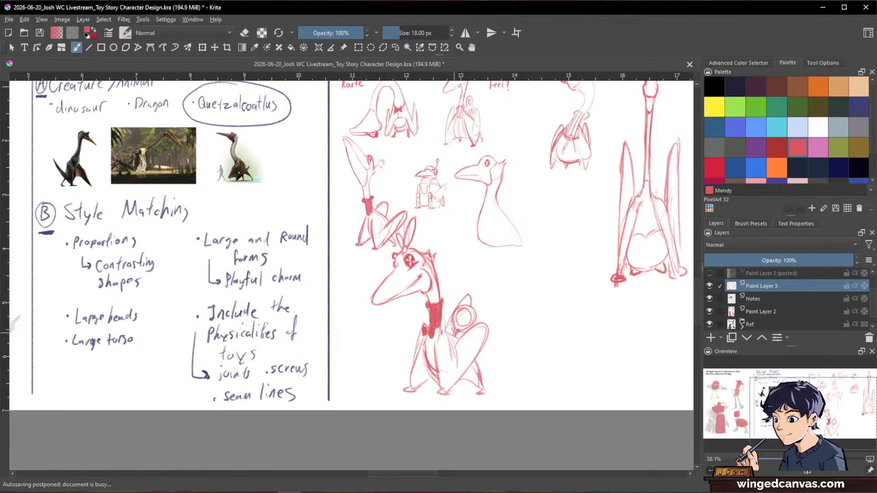
key("e")
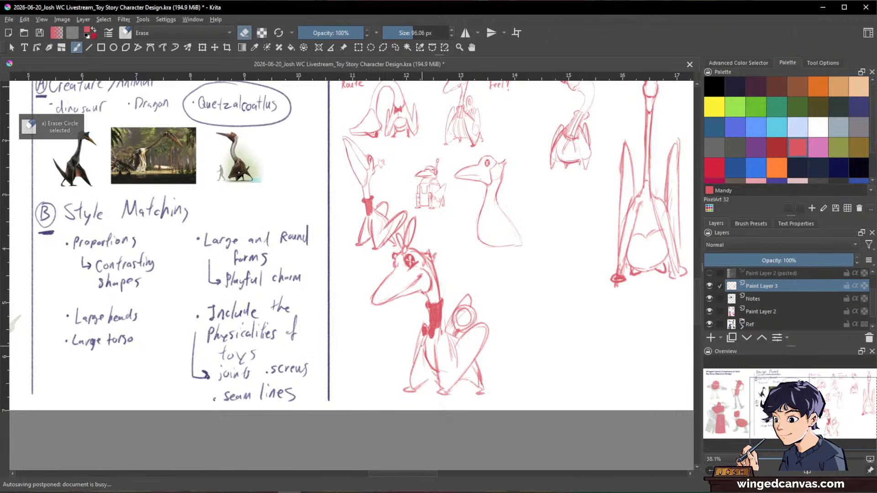
key("e")
left_click_drag(420, 337, 408, 389)
key("slash")
mouse_move(437, 348)
left_mouse_down()
mouse_move(438, 383)
mouse_move(452, 361)
mouse_move(443, 388)
left_mouse_up()
key("slash")
mouse_move(435, 352)
left_mouse_down()
mouse_move(442, 393)
mouse_move(415, 383)
mouse_move(404, 389)
mouse_move(416, 392)
mouse_move(438, 373)
mouse_move(427, 353)
mouse_move(442, 375)
mouse_move(467, 368)
mouse_move(445, 376)
mouse_move(438, 344)
mouse_move(447, 388)
mouse_move(440, 371)
mouse_move(453, 395)
left_mouse_up()
key("slash")
key("slash")
key("slash")
key("slash")
Erase the rounded near wing and redraw it as a folded wing rising to a sharp point
left_click_drag(451, 390, 464, 380)
key("slash")
mouse_move(479, 351)
left_mouse_down()
mouse_move(449, 391)
mouse_move(471, 365)
left_mouse_up()
key("slash")
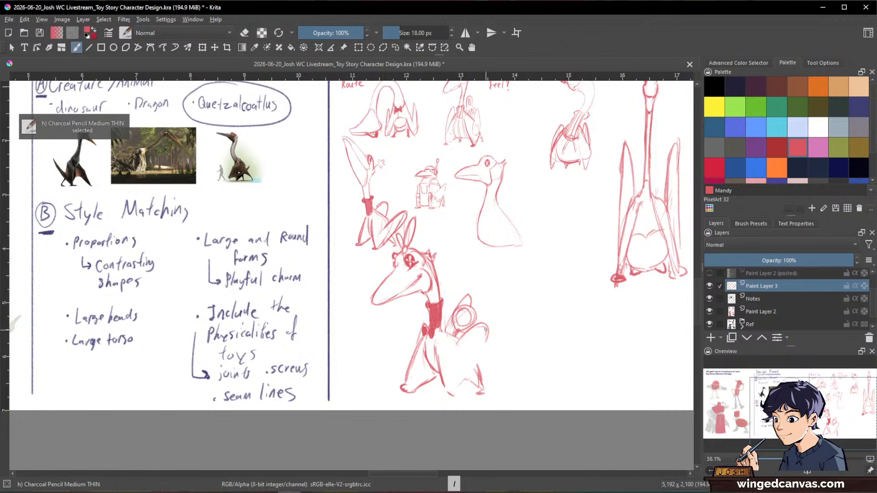
left_click_drag(487, 330, 462, 381)
left_click_drag(484, 345, 455, 394)
key("slash")
mouse_move(487, 322)
left_mouse_down()
mouse_move(467, 334)
mouse_move(489, 322)
mouse_move(485, 345)
left_mouse_up()
key("slash")
Remove the pointed tip above the ring on the back and draw a shoulder line wrapping beneath it
key("slash")
key("slash")
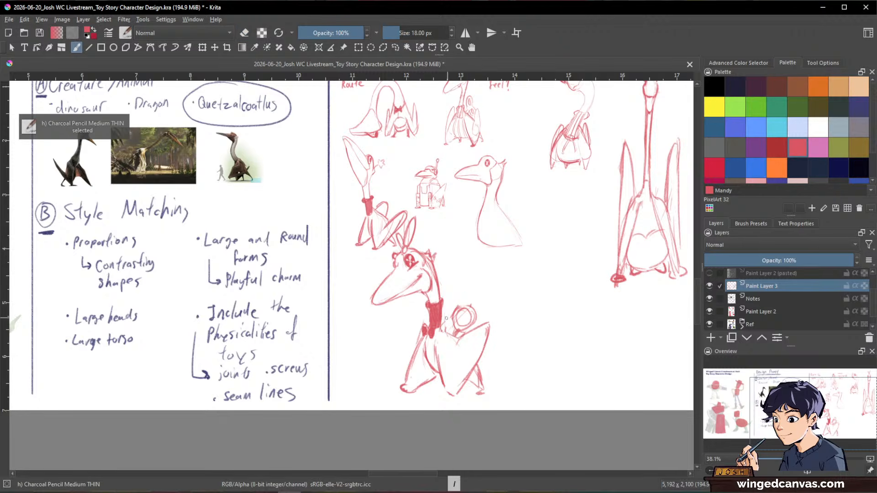
mouse_move(443, 326)
left_mouse_down()
mouse_move(455, 308)
mouse_move(466, 326)
mouse_move(455, 315)
mouse_move(453, 359)
mouse_move(470, 335)
left_mouse_up()
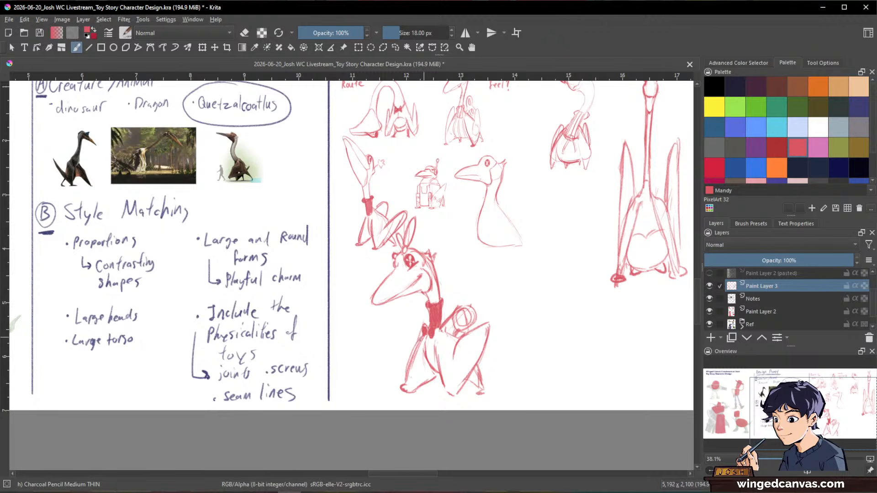
key("slash")
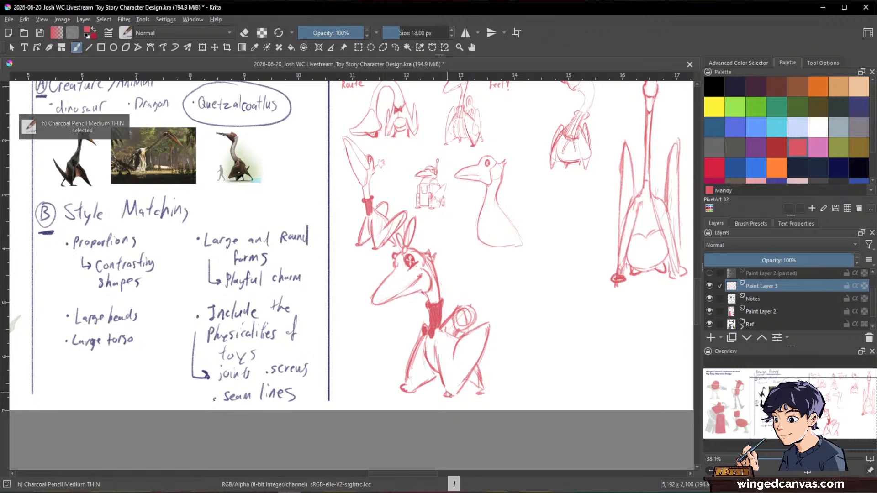
Erase the outer edge of the far wing and redraw it as a narrower, upright limb ending in a small foot
key("slash")
left_click_drag(412, 340, 407, 391)
key("slash")
left_click_drag(419, 352, 415, 393)
mouse_move(420, 342)
left_mouse_down()
mouse_move(420, 397)
mouse_move(429, 381)
left_mouse_up()
key("slash")
key("slash")
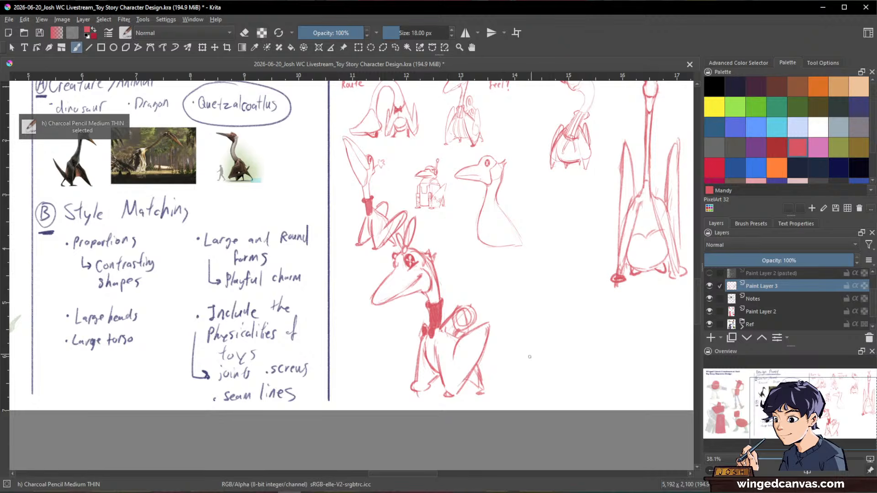
scroll(577, 346, "down", 1)
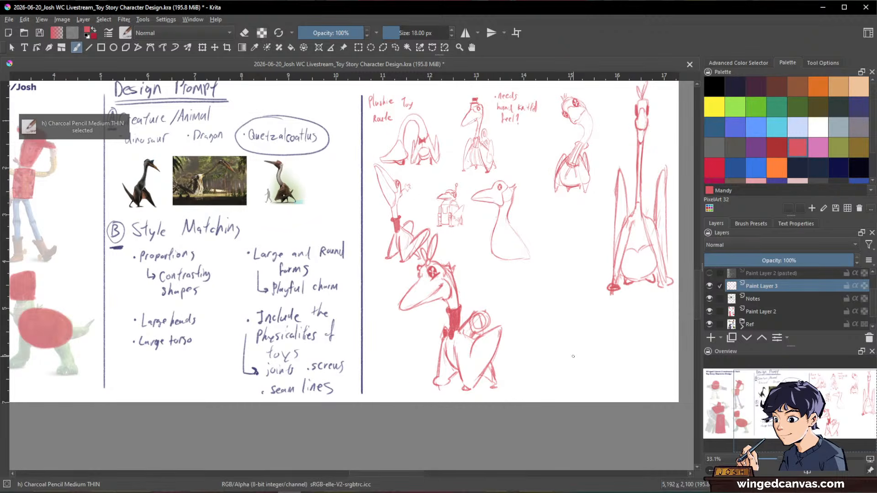
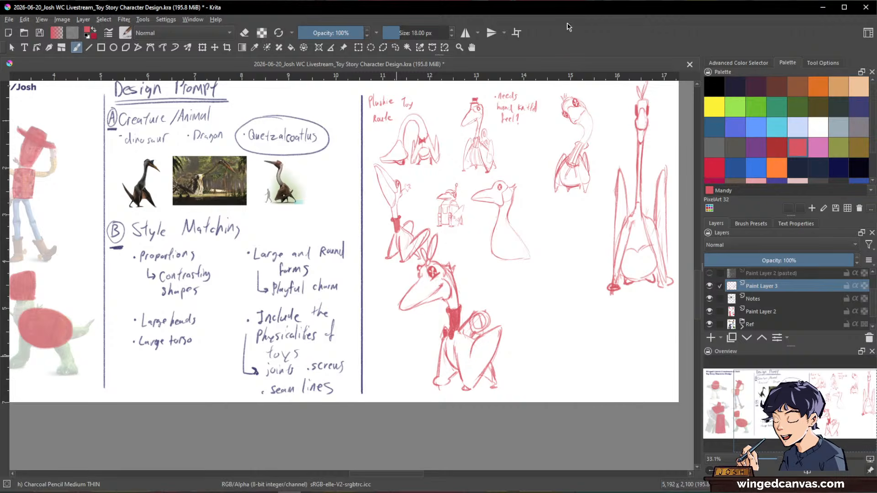
Clean up the tip of the seated figure's near folded wing and add short stitch marks along its outer edge
scroll(500, 283, "up", 1)
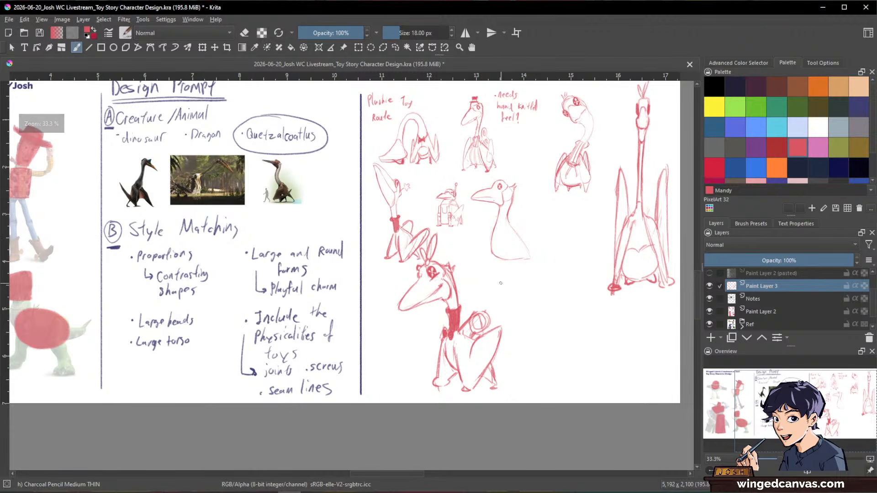
left_click_drag(516, 279, 513, 272)
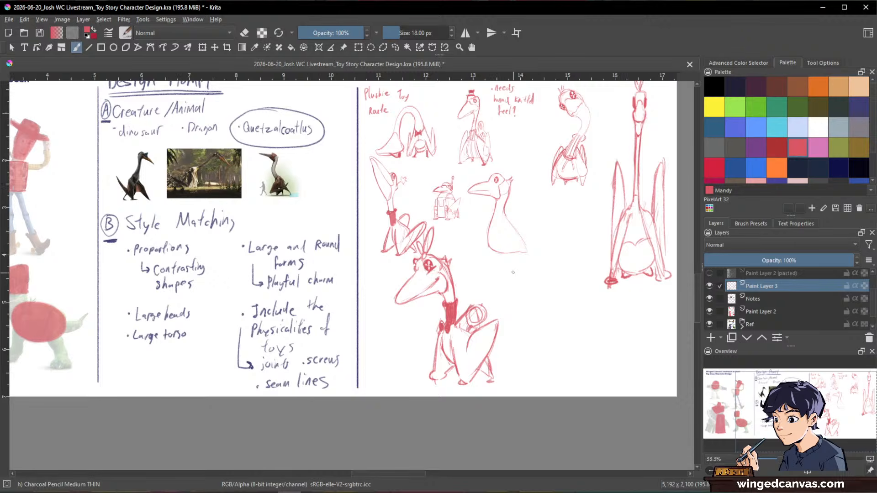
mouse_move(446, 269)
left_mouse_down()
mouse_move(558, 286)
mouse_move(487, 265)
left_mouse_up()
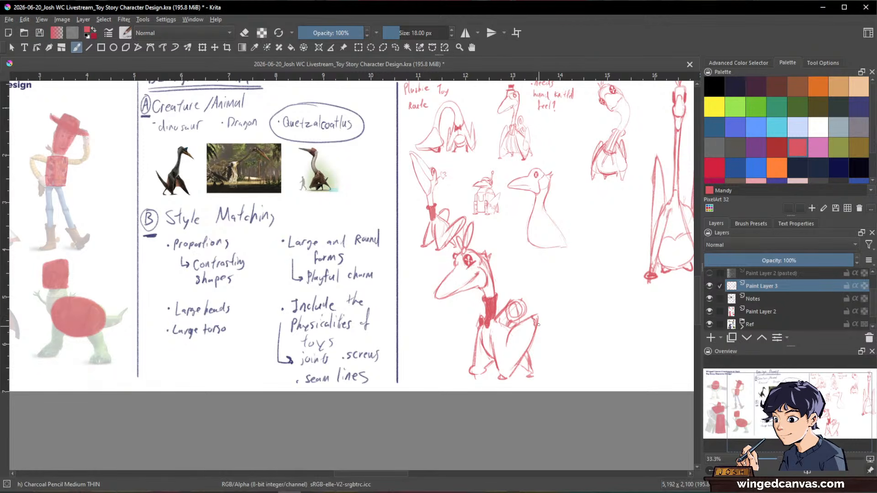
key("e")
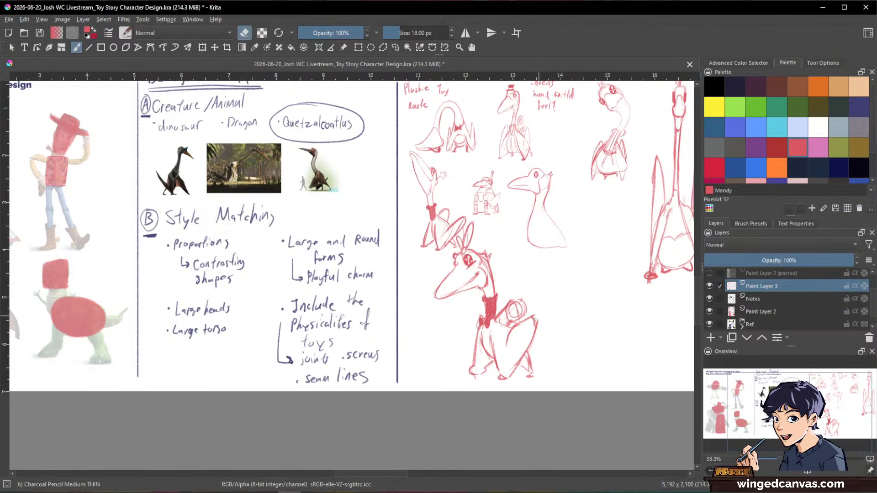
key("e")
key("e")
key("e")
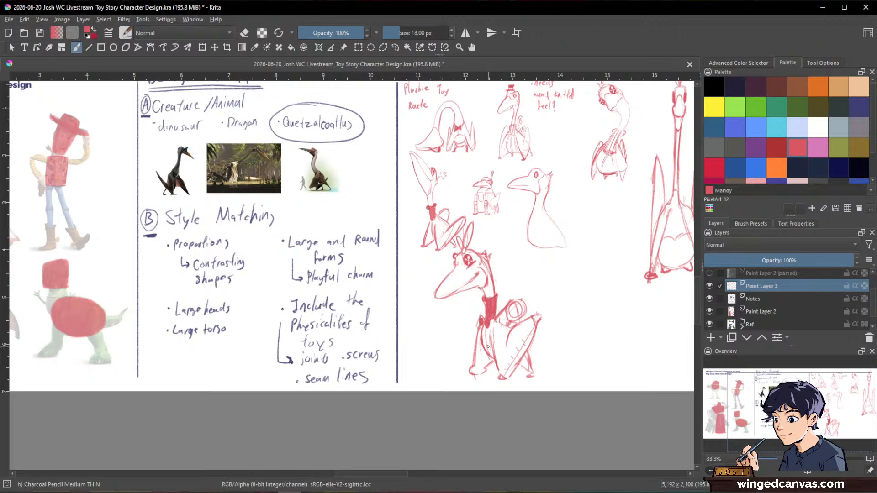
Erase stray marks on the seated figure's chest and redraw the seam line running down the front of the body
key("e")
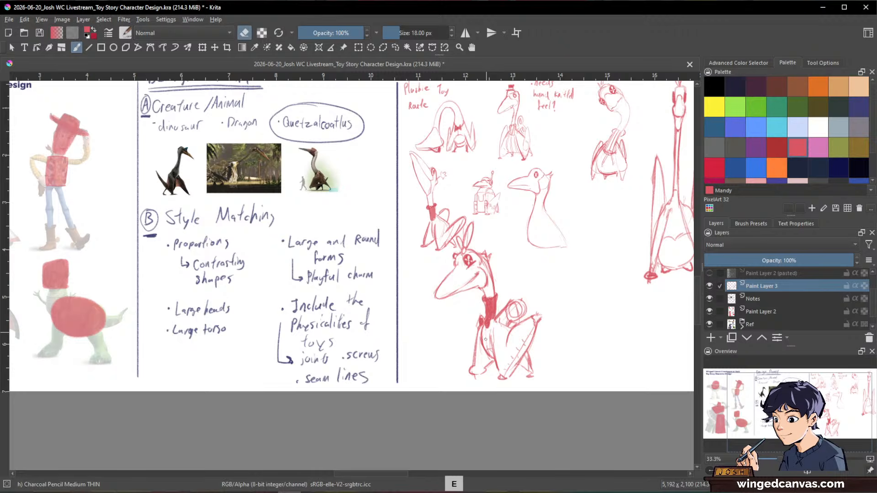
left_click_drag(487, 339, 488, 349)
key("e")
key("e")
key("e")
key("space")
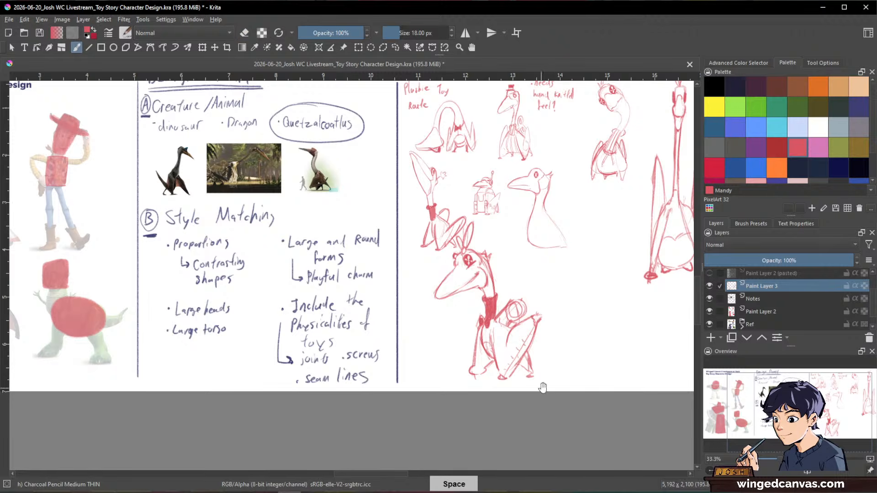
left_click_drag(512, 383, 578, 397)
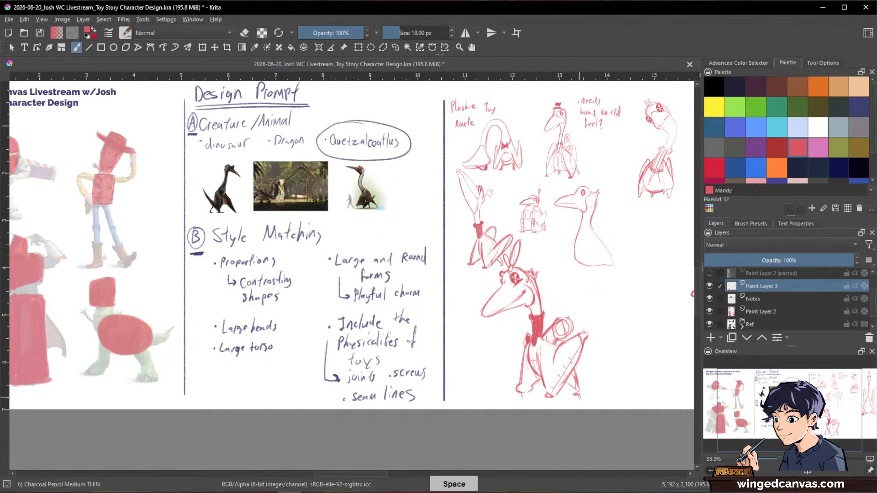
Examine the Quetzalcoatlus reference images and compare the seated plush design with the other sketches across the whole sheet
scroll(269, 217, "up", 4)
scroll(215, 188, "down", 1)
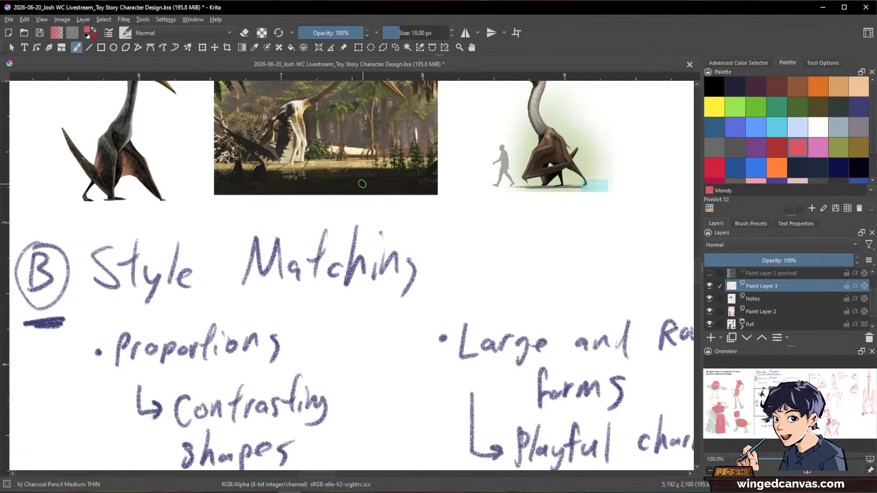
scroll(360, 183, "down", 1)
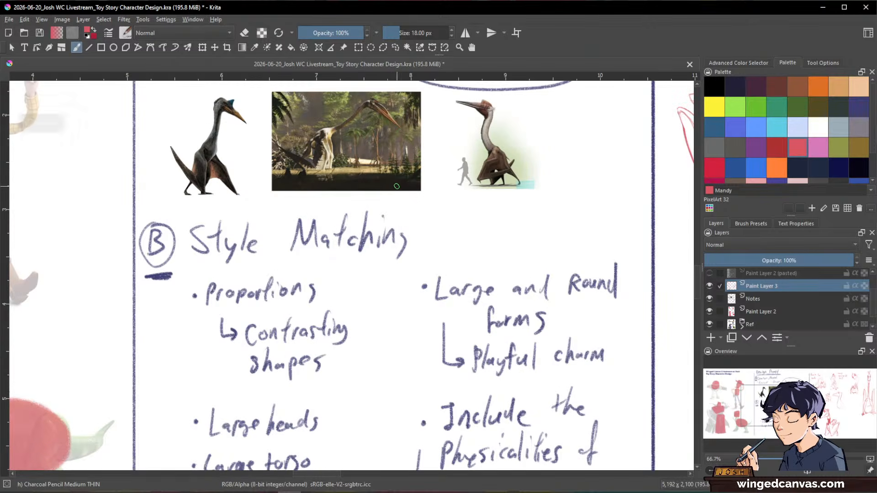
scroll(388, 187, "down", 1)
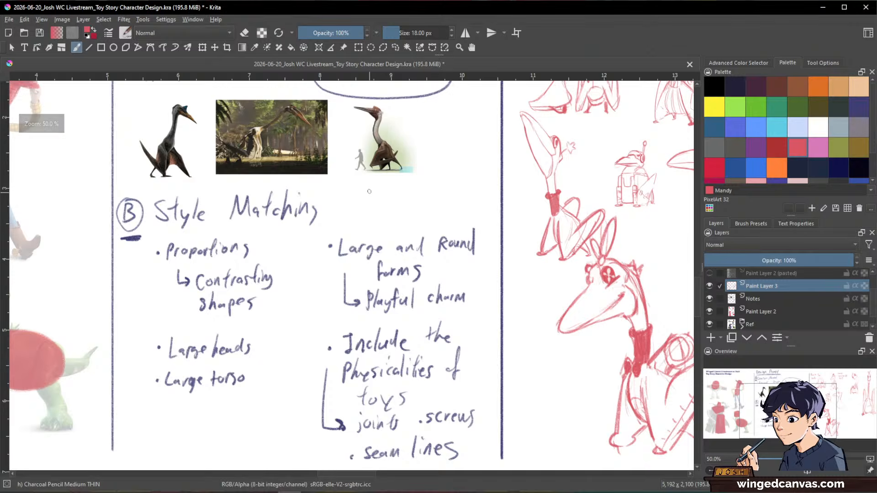
scroll(376, 189, "down", 1)
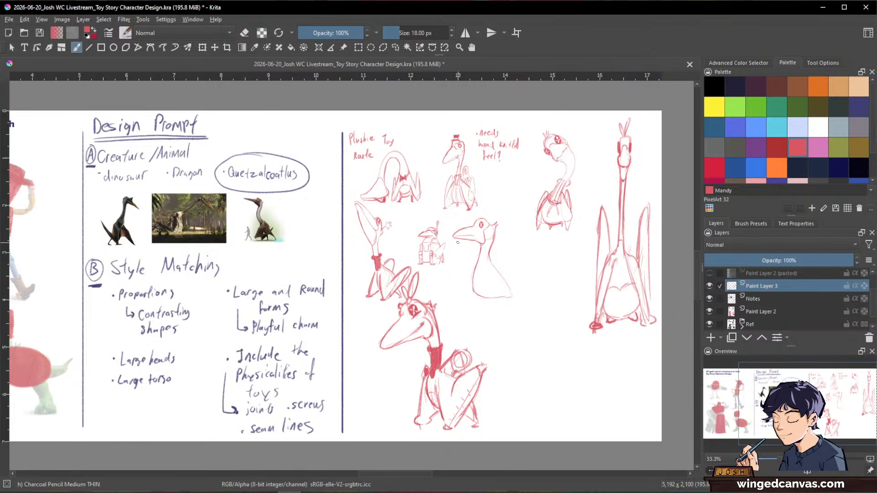
left_click_drag(531, 327, 555, 291)
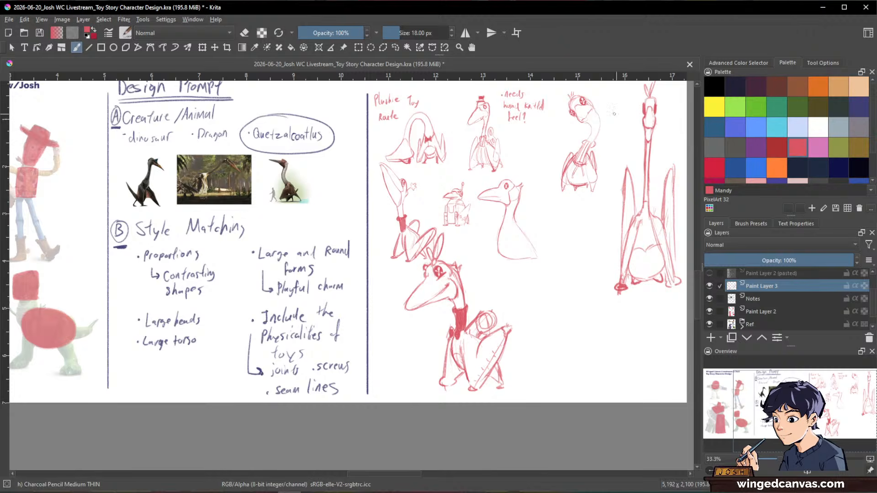
scroll(492, 377, "up", 1)
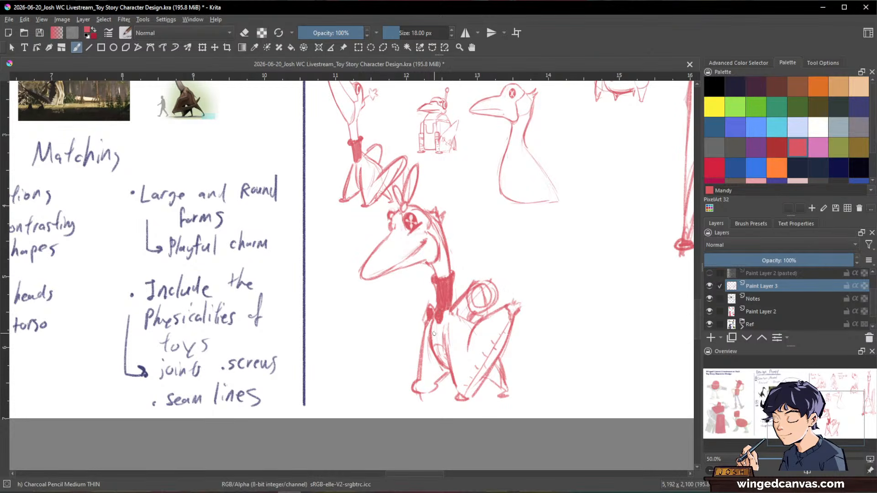
scroll(494, 352, "down", 2)
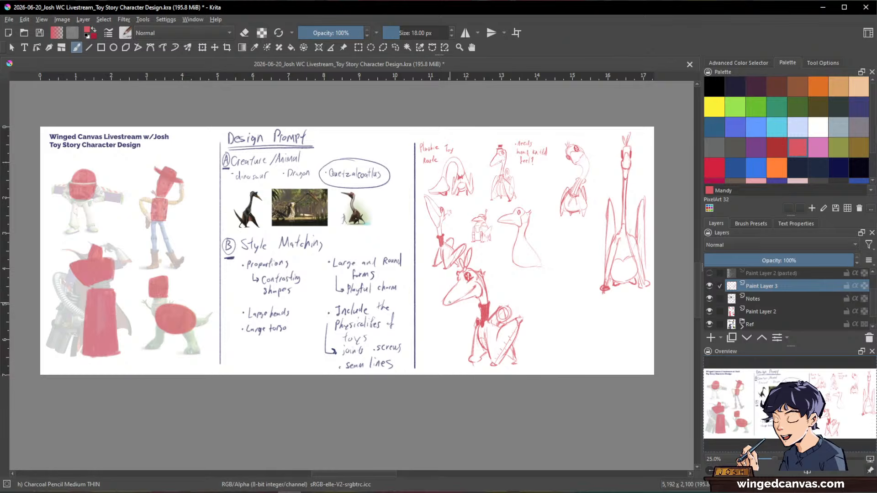
scroll(450, 303, "up", 2)
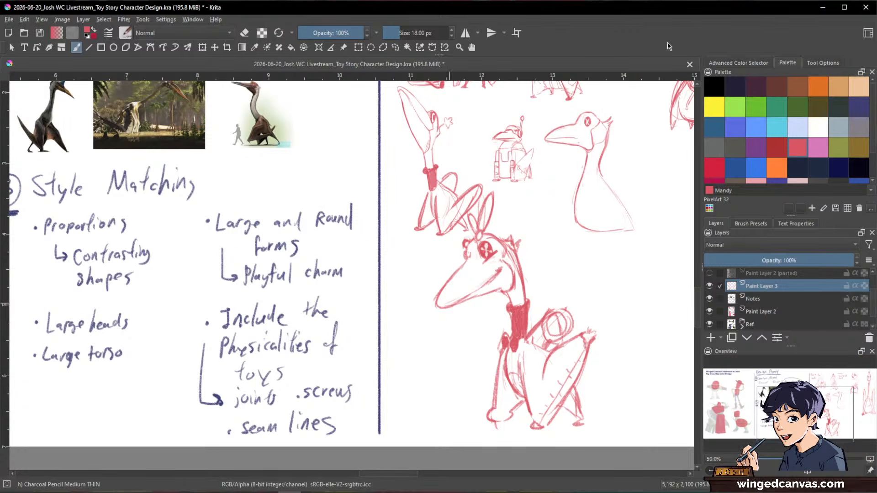
Erase the seated figure's long beak and try a shorter, rounder one
key("space")
left_click_drag(449, 302, 490, 330)
key("slash")
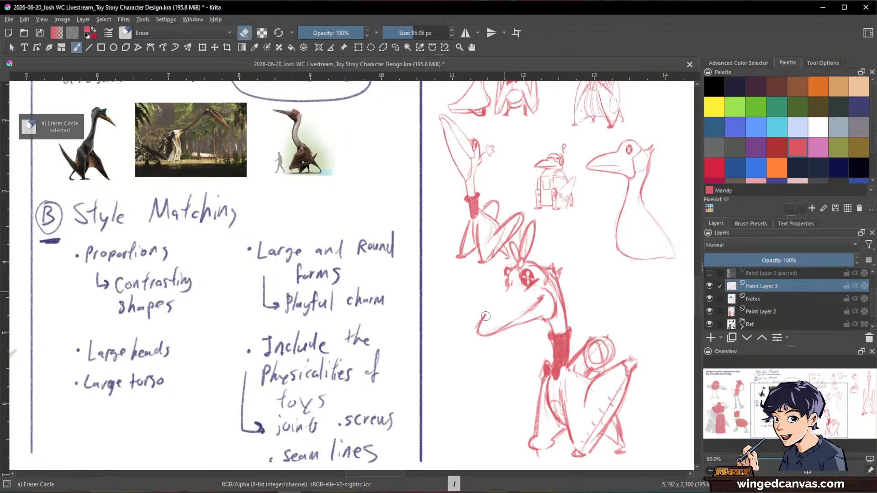
key("slash")
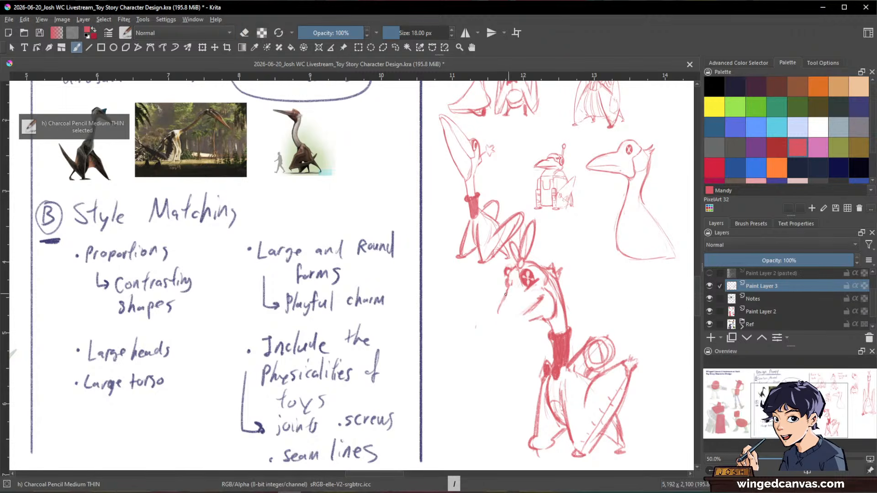
left_click_drag(507, 291, 511, 325)
mouse_move(506, 291)
left_mouse_down()
mouse_move(493, 319)
mouse_move(501, 326)
left_mouse_up()
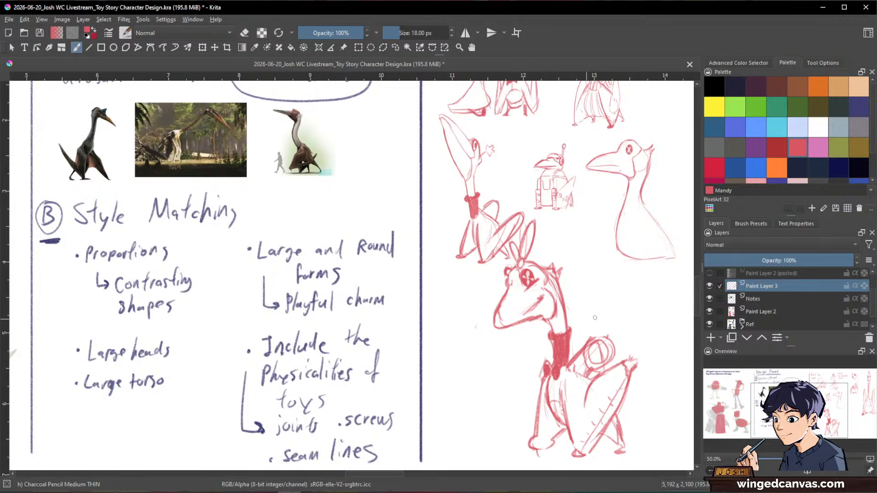
Lasso the whole seated figure, move it slightly away from the small sketch above it, and clear the selection
left_click_drag(628, 287, 587, 325)
key("l")
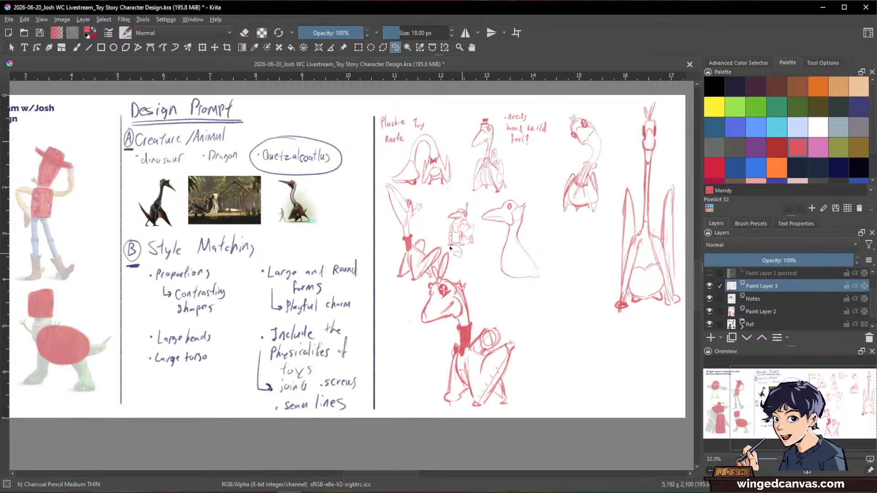
mouse_move(432, 284)
left_mouse_down()
mouse_move(404, 374)
mouse_move(484, 427)
mouse_move(539, 322)
mouse_move(475, 265)
left_mouse_up()
key("ctrl+t")
left_click_drag(476, 308, 488, 309)
key("Return")
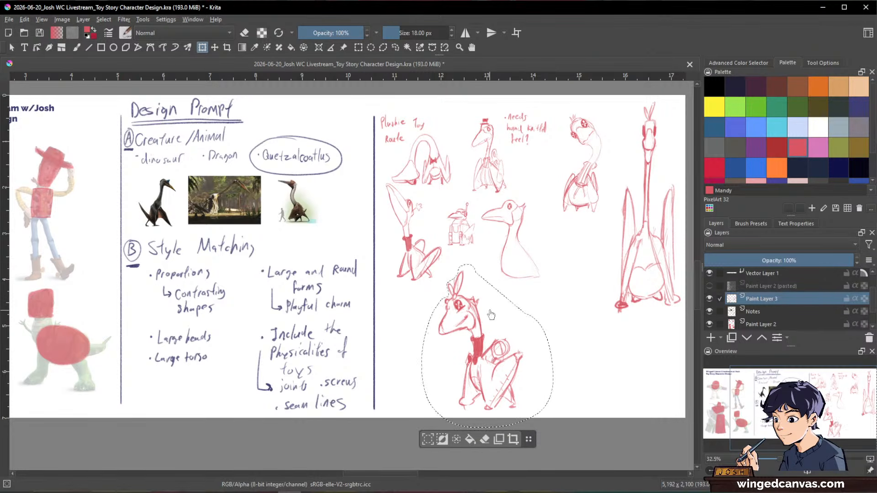
key("ctrl+shift+a")
key("b")
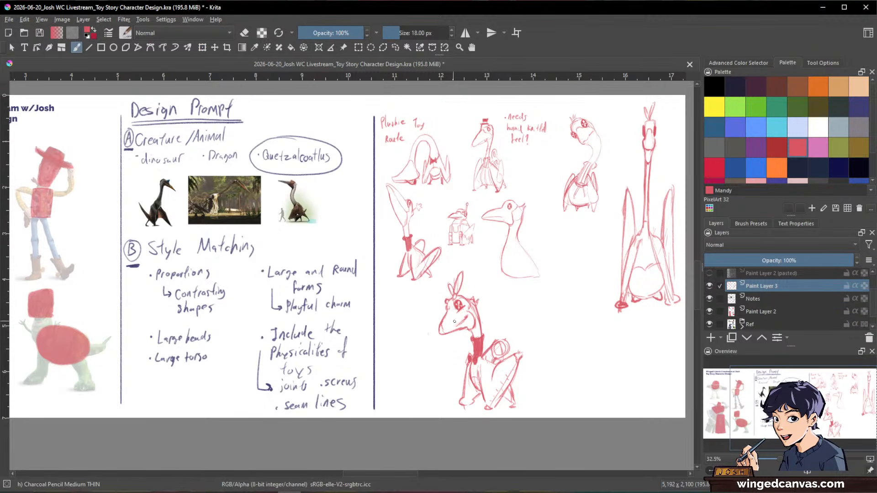
Rework the seated figure's short beak into a longer one tapering down to a narrow tip
scroll(461, 327, "up", 3)
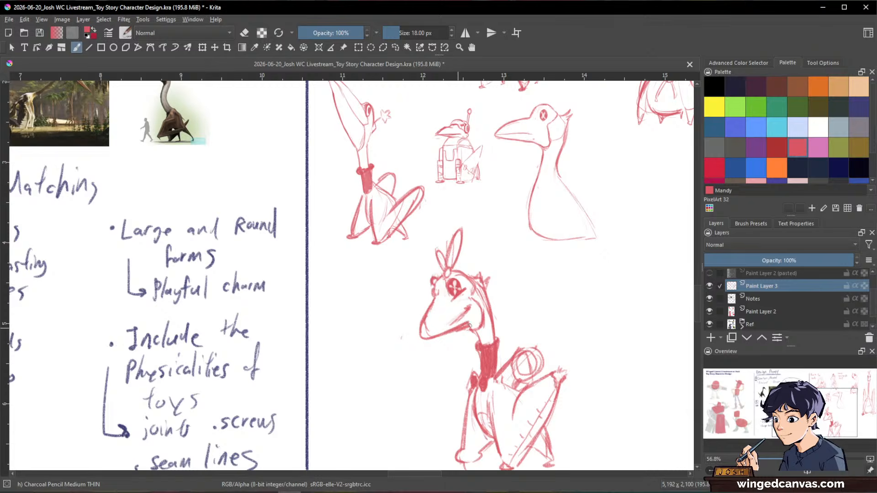
key("e")
key("e")
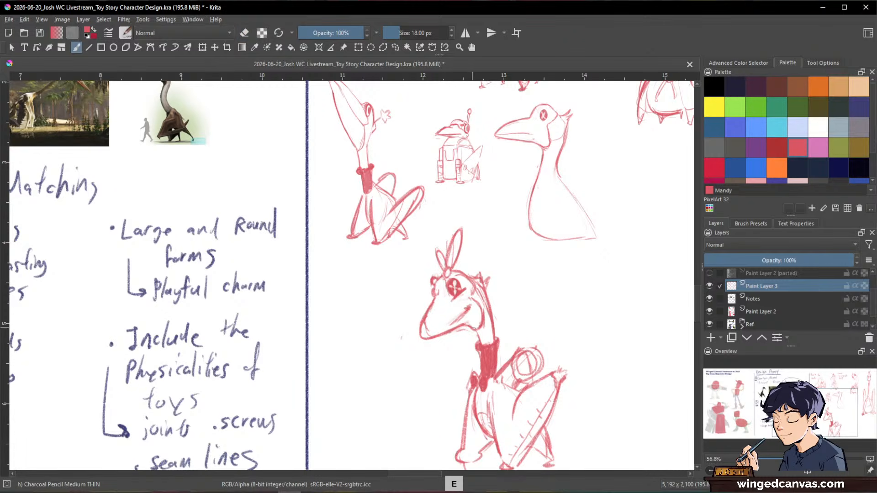
left_click_drag(466, 307, 505, 292)
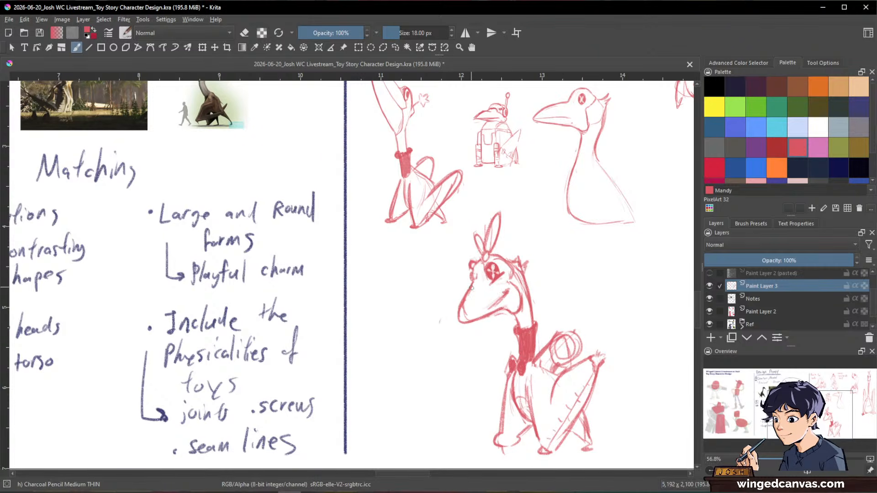
key("e")
key("e")
mouse_move(633, 287)
left_mouse_down()
mouse_move(605, 319)
mouse_move(609, 283)
left_mouse_up()
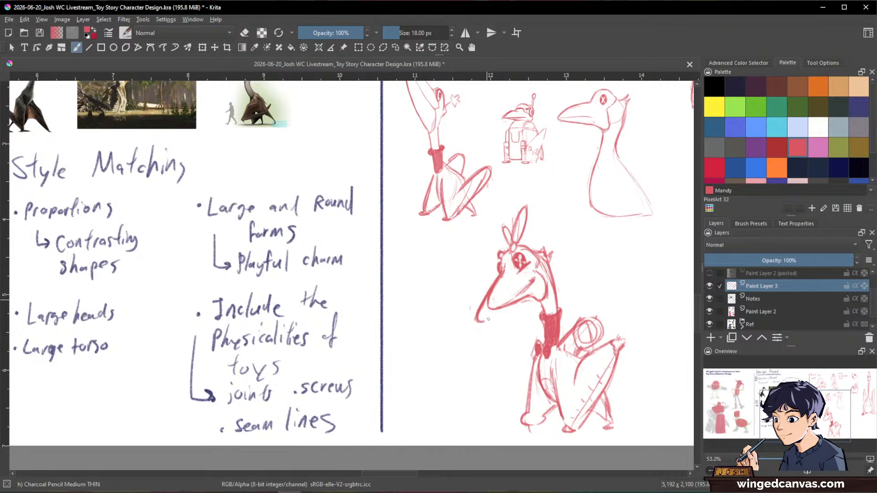
mouse_move(479, 321)
left_mouse_down()
mouse_move(510, 300)
mouse_move(487, 309)
left_mouse_up()
Erase the old mouth line inside the beak and redraw the beak's lower edge from the tip to the cheek
key("e")
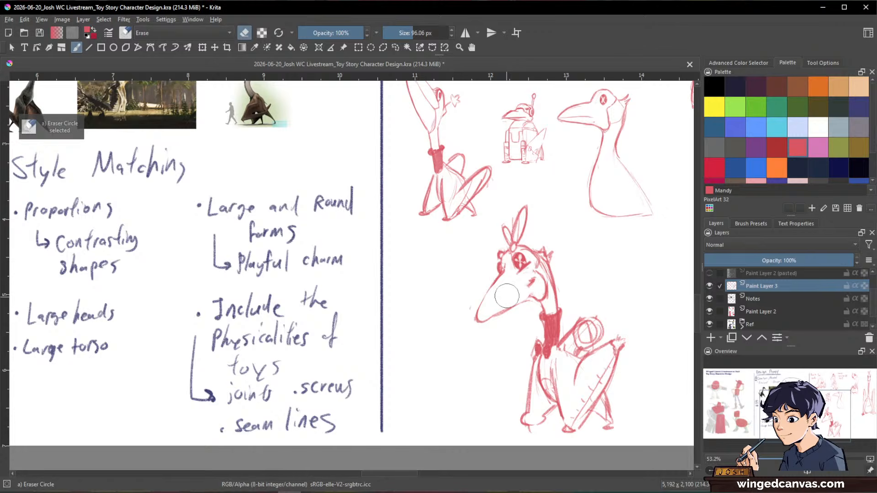
key("slash")
key("e")
mouse_move(480, 320)
left_mouse_down()
mouse_move(511, 308)
mouse_move(501, 307)
left_mouse_up()
key("e")
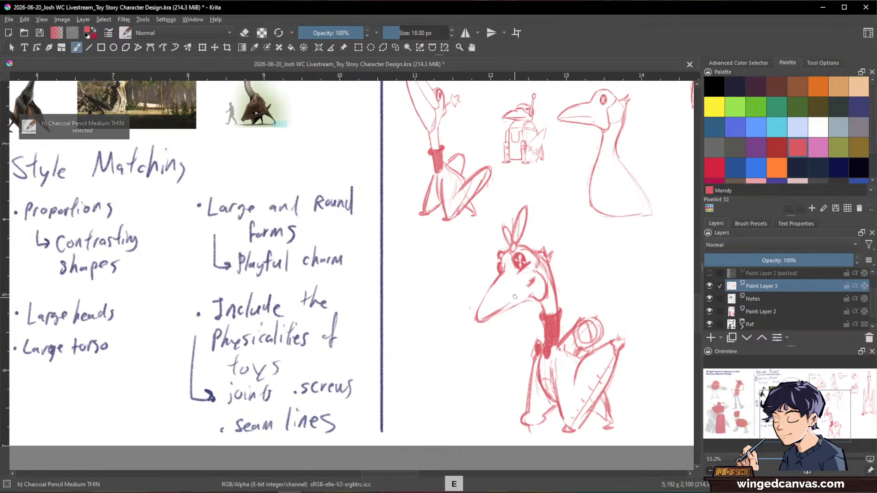
key("e")
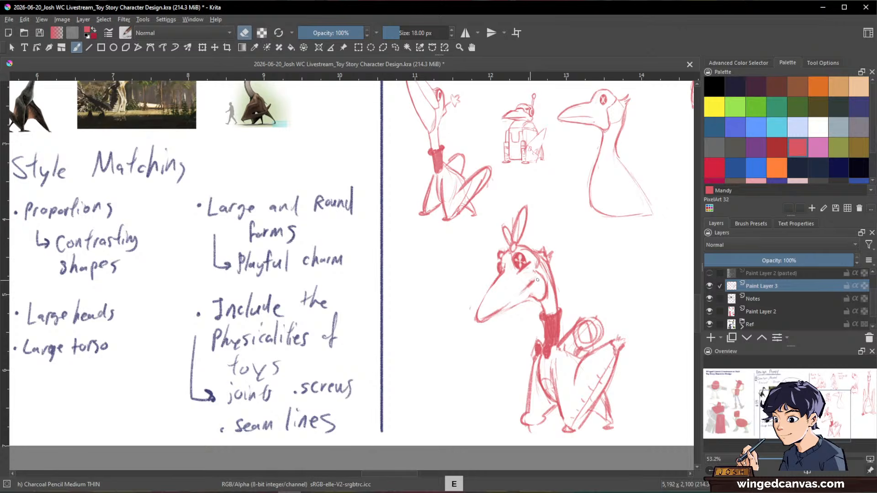
key("e")
Rework the smile line at the corner of the mouth and clean up the beak's lower edge beside it
left_click_drag(636, 280, 626, 333)
left_click_drag(626, 333, 535, 365)
left_click_drag(539, 299, 584, 241)
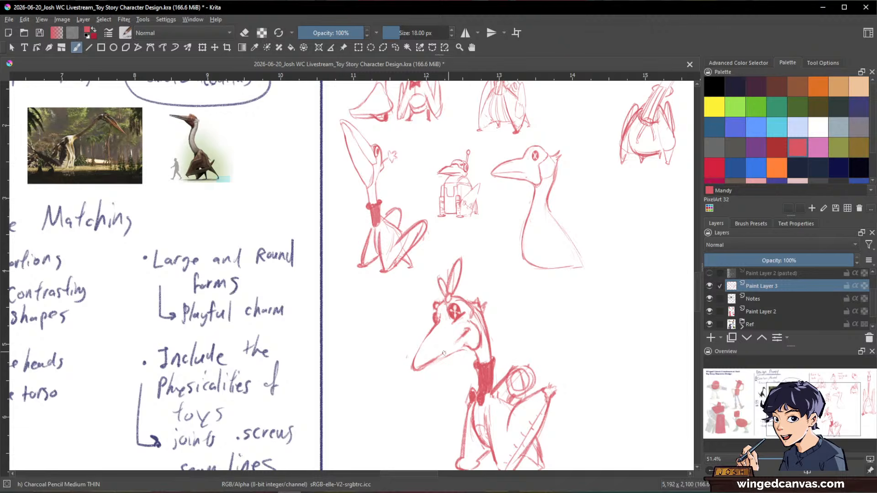
key("e")
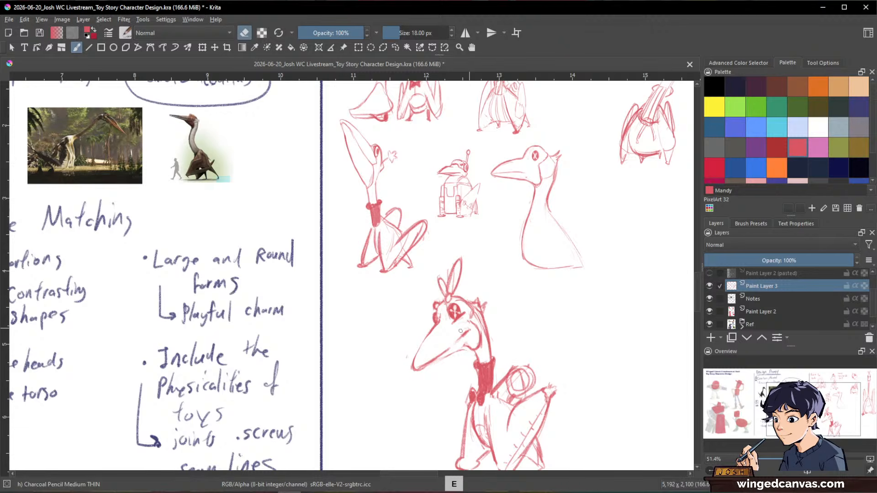
left_click_drag(468, 330, 492, 301)
key("e")
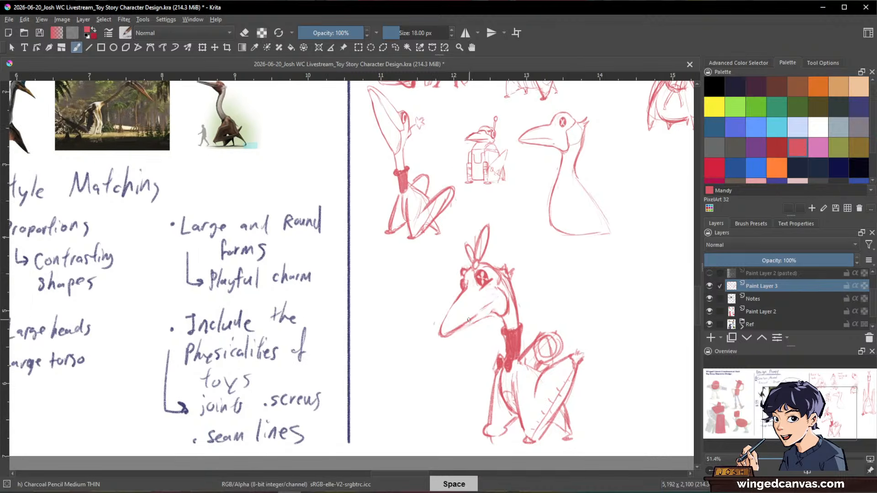
key("e")
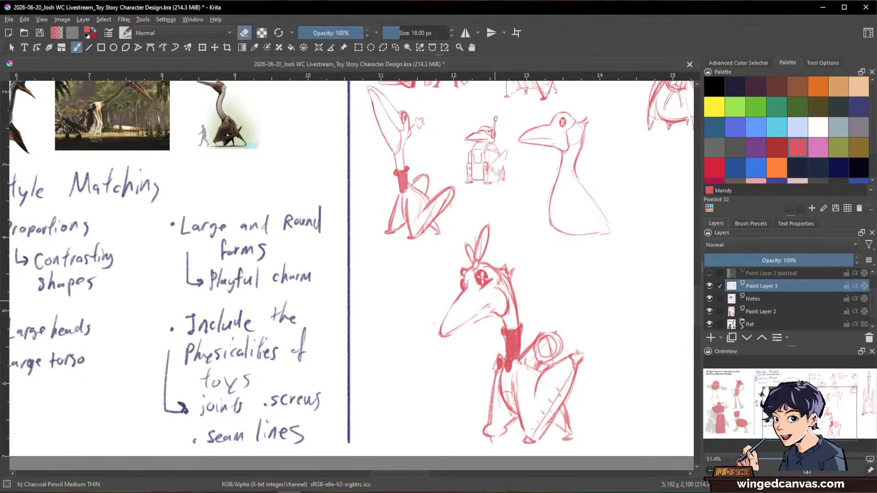
key("e")
key("e")
key("e")
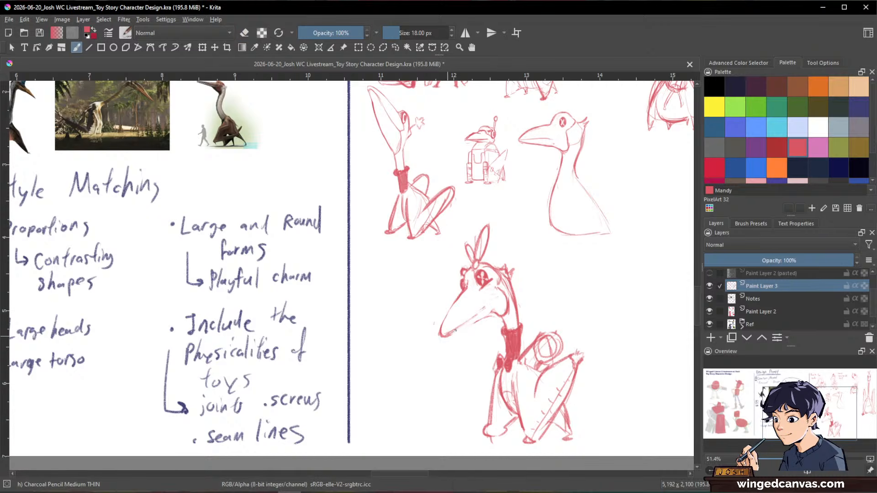
Clean up and redraw the smile line at the corner of the seated figure's mouth, with the brush size reduced to 15 px
key("e")
key("e")
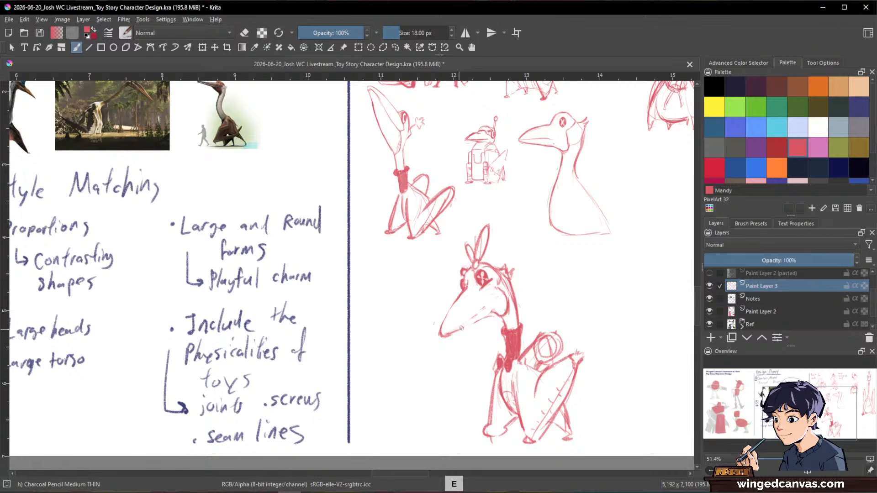
left_click_drag(490, 305, 482, 311)
key("e")
mouse_move(626, 275)
left_mouse_down()
mouse_move(609, 280)
mouse_move(582, 258)
mouse_move(608, 208)
left_mouse_up()
key("bracketleft")
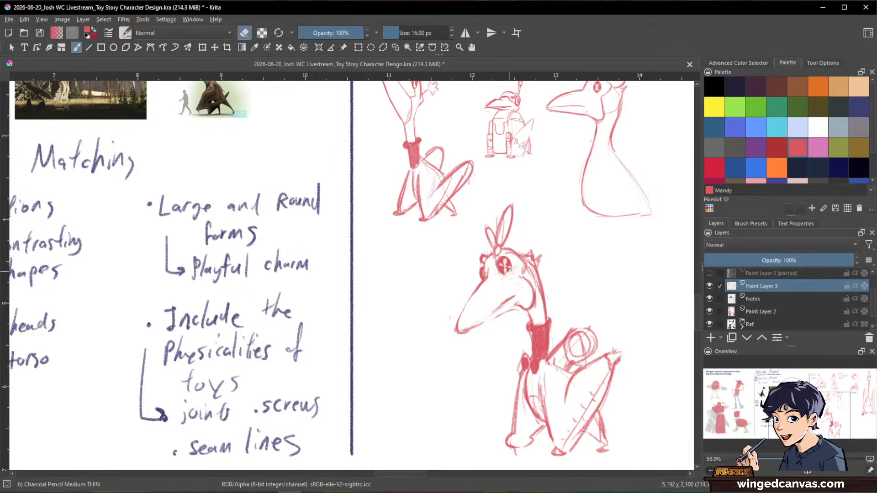
key("bracketleft")
key("e")
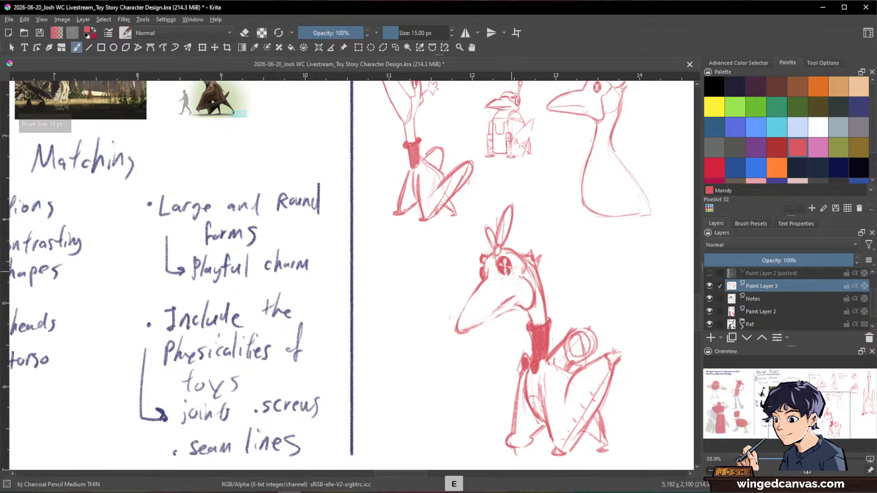
left_click_drag(643, 325, 640, 319)
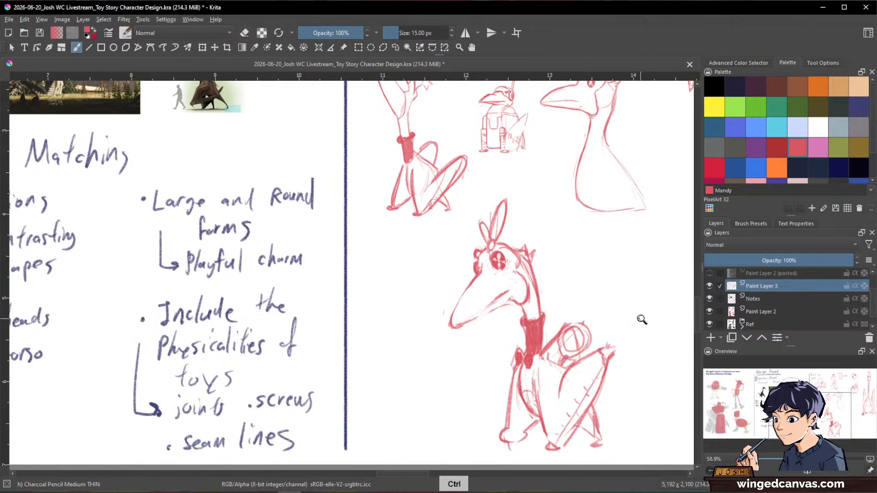
mouse_move(659, 275)
left_mouse_down()
mouse_move(624, 292)
mouse_move(593, 331)
left_mouse_up()
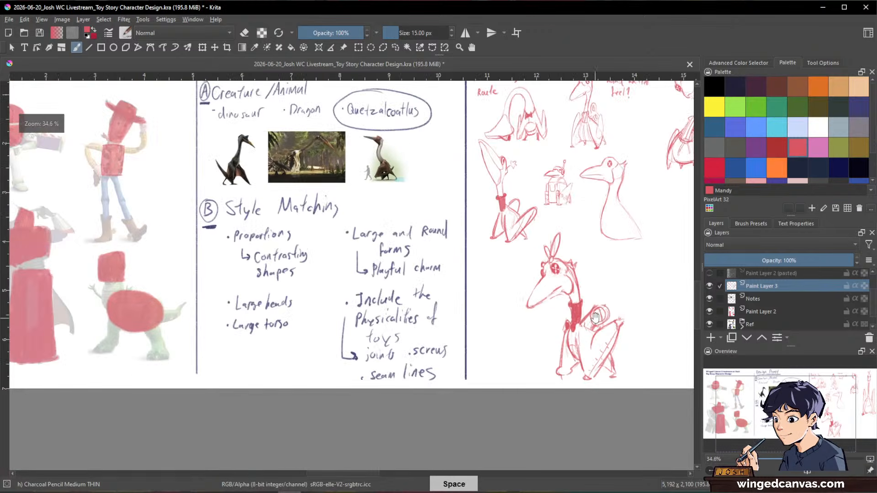
left_click_drag(596, 291, 632, 238)
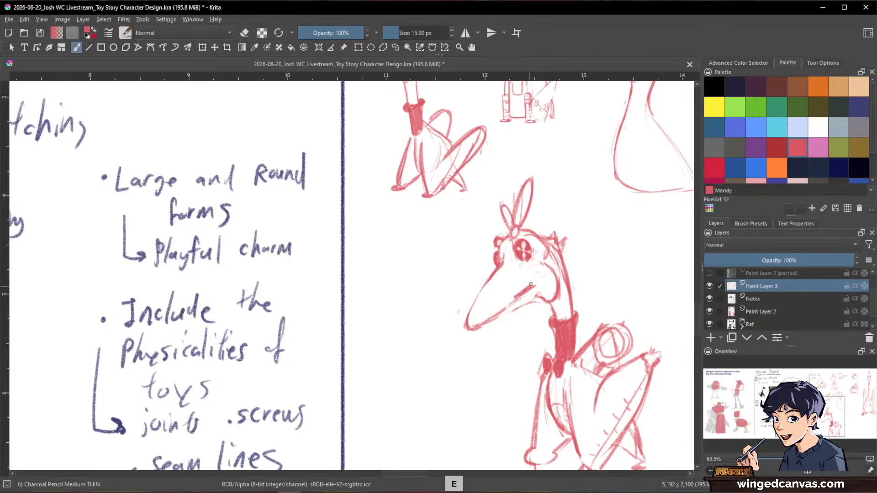
Add small pointed teeth along the seated figure's mouth line and short stitch marks around the cheek
key("e")
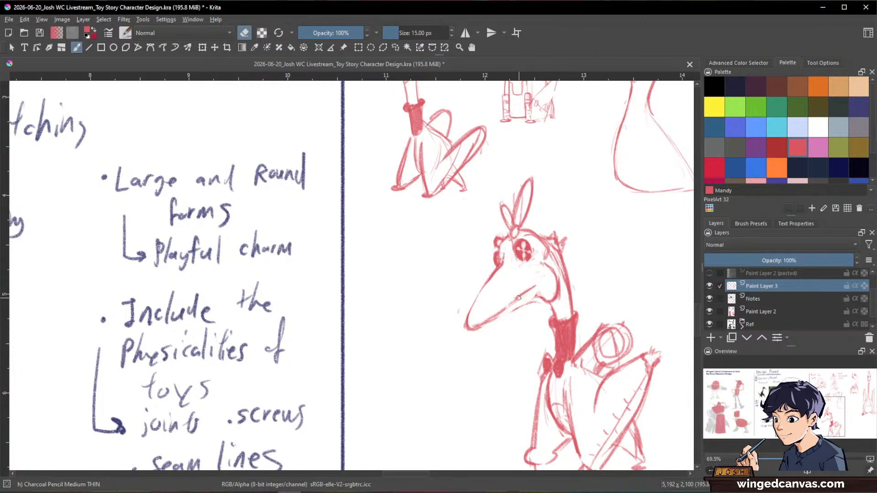
key("e")
left_click_drag(640, 320, 560, 379)
left_click_drag(651, 383, 498, 386)
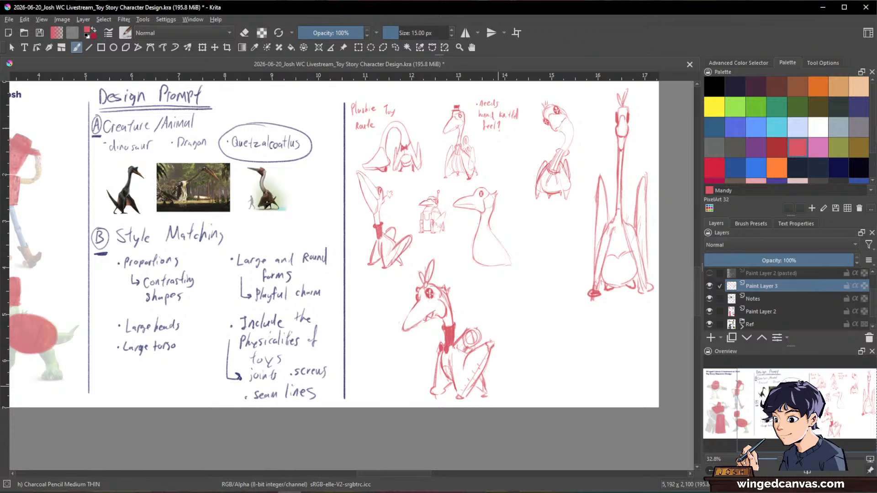
scroll(408, 311, "up", 2)
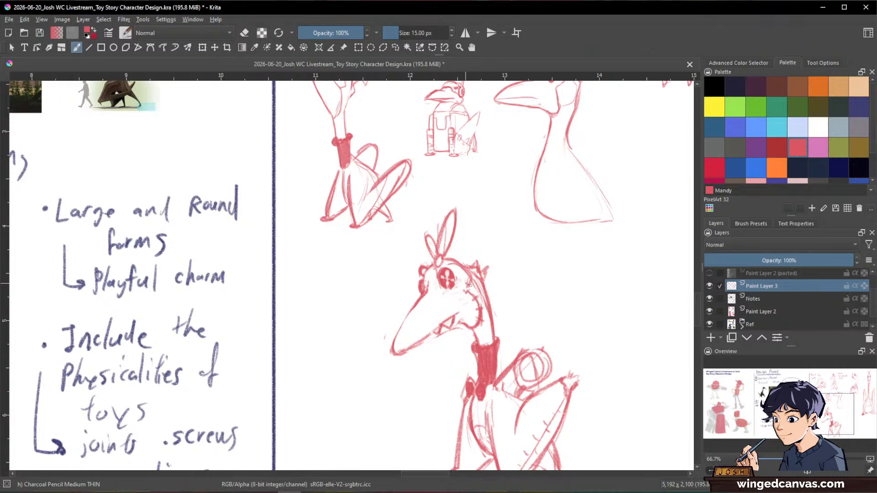
Save the document
left_click_drag(615, 330, 628, 288)
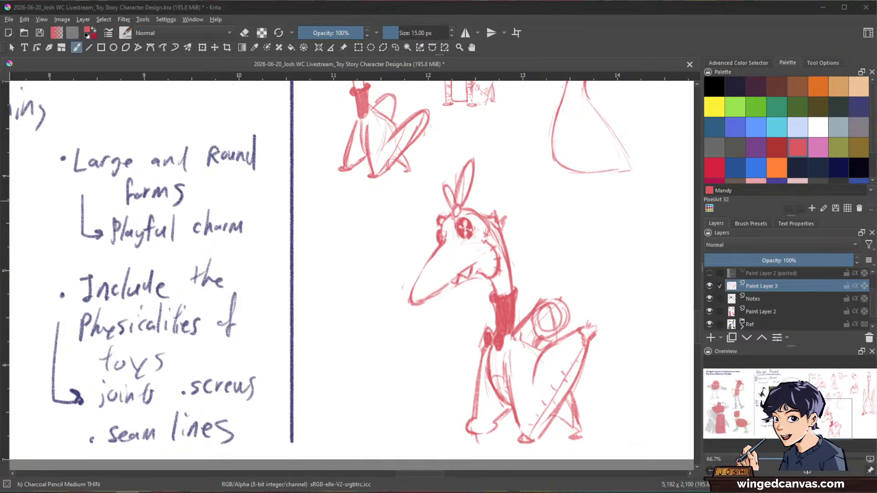
left_click(686, 52)
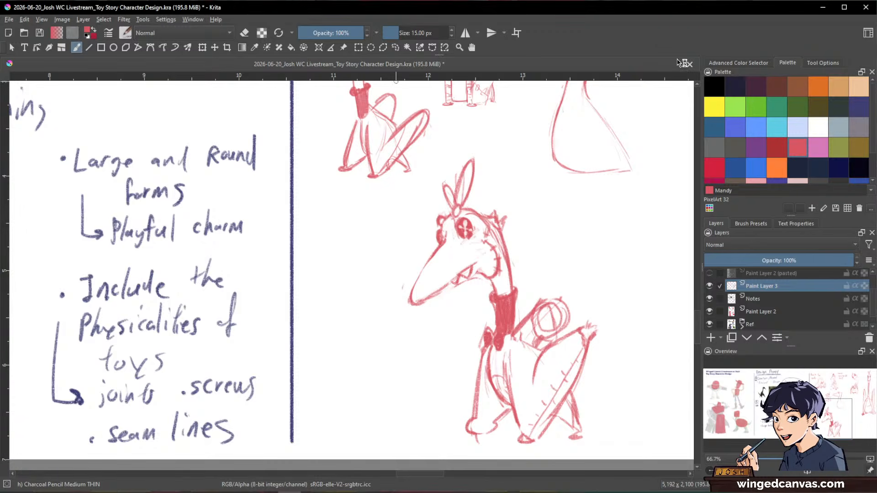
key("ctrl+s")
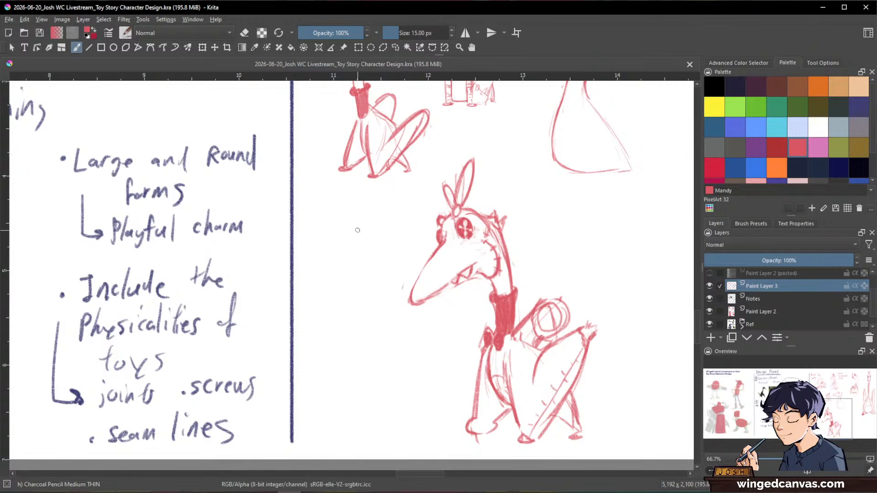
Switch to the browser and examine the Pinterest results for "weird plushies" for odd toy shapes, faces and stitching
key("alt+Tab")
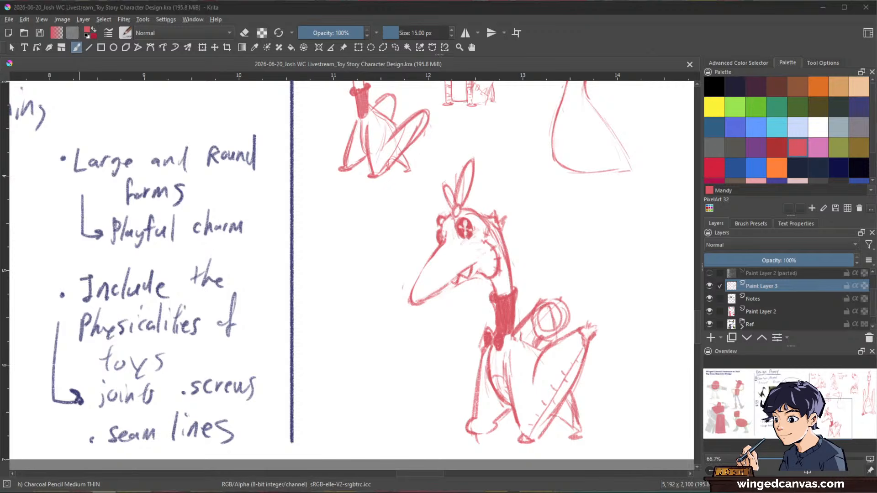
left_click_drag(0, 110, 463, 19)
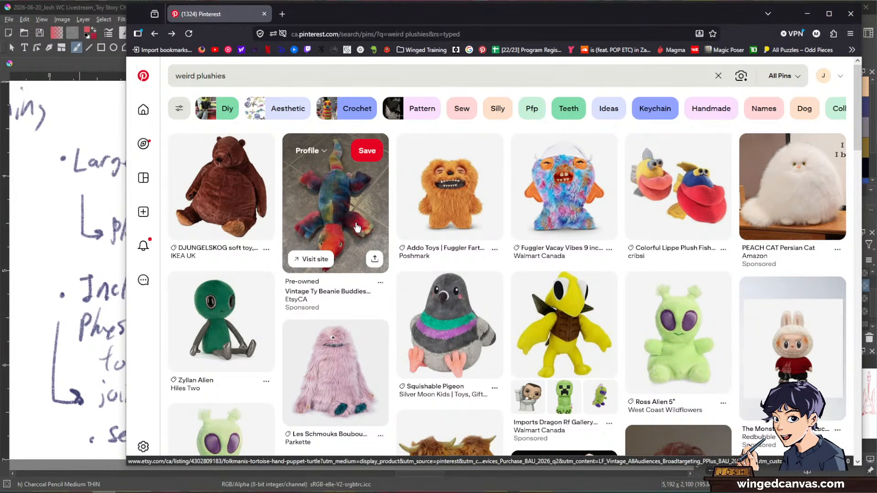
scroll(479, 266, "down", 2)
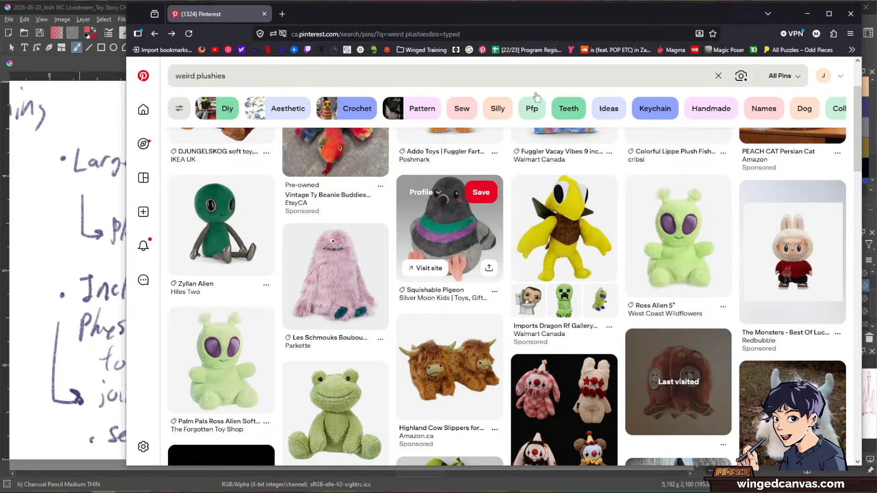
scroll(450, 242, "down", 4)
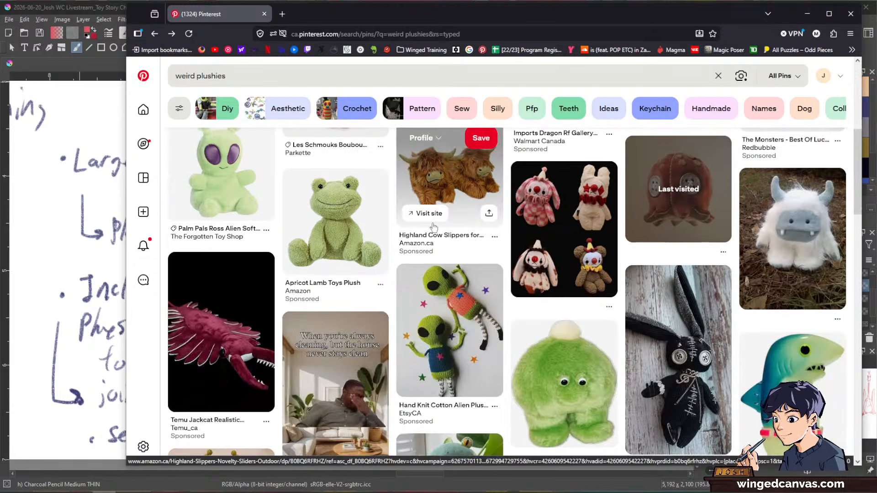
scroll(639, 274, "down", 1)
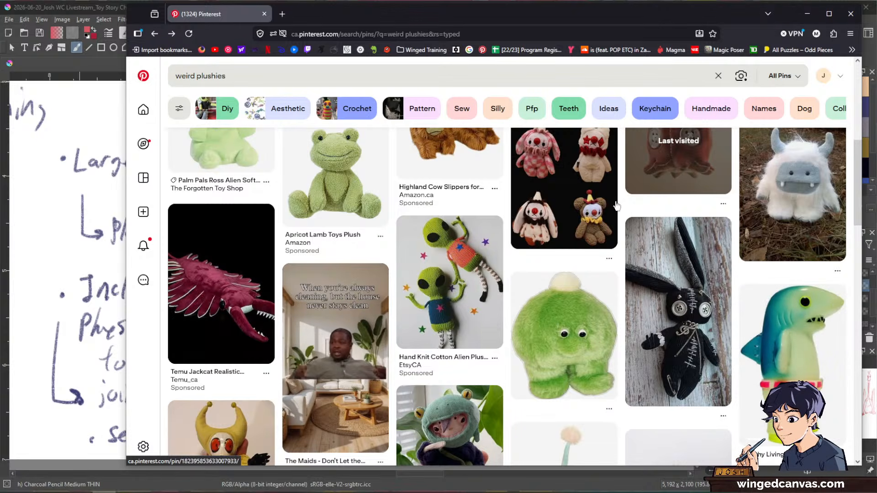
scroll(527, 233, "down", 3)
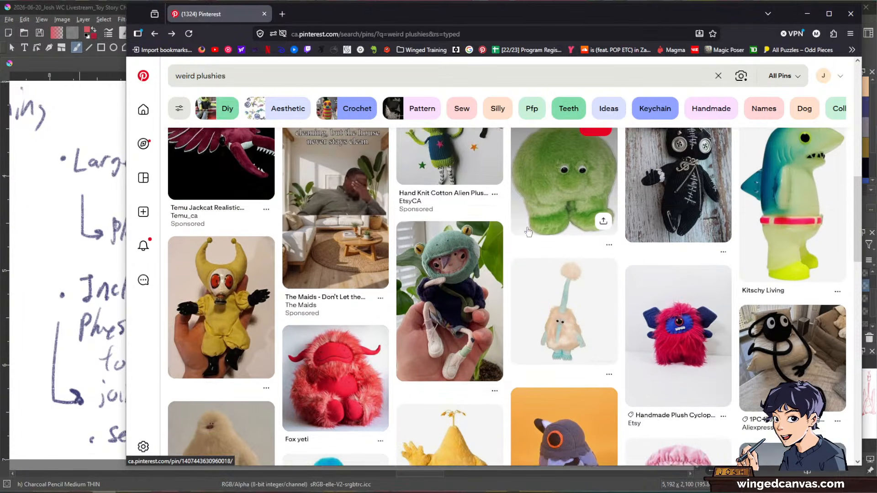
scroll(527, 233, "down", 2)
left_click_drag(483, 19, 464, 37)
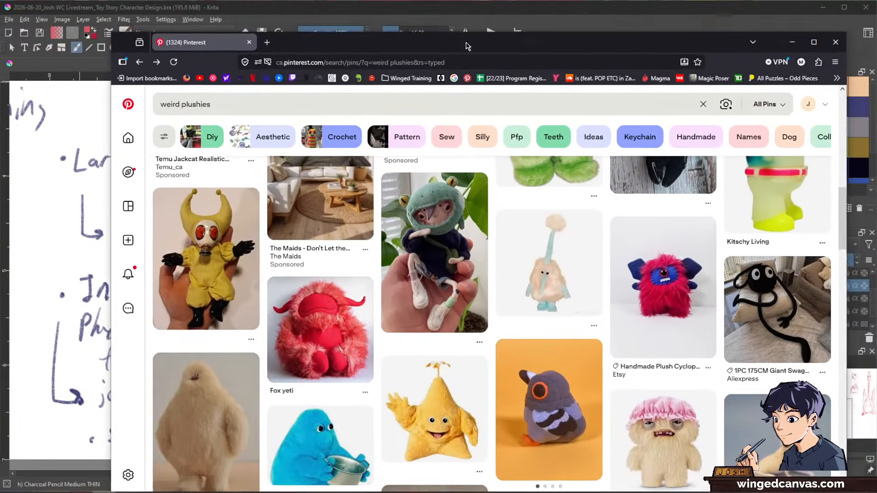
scroll(528, 290, "down", 1)
scroll(527, 290, "down", 3)
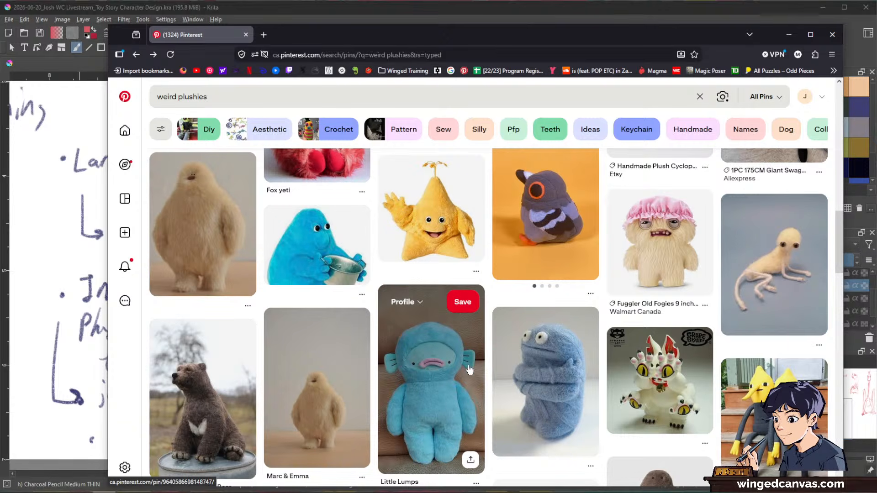
scroll(670, 309, "up", 1)
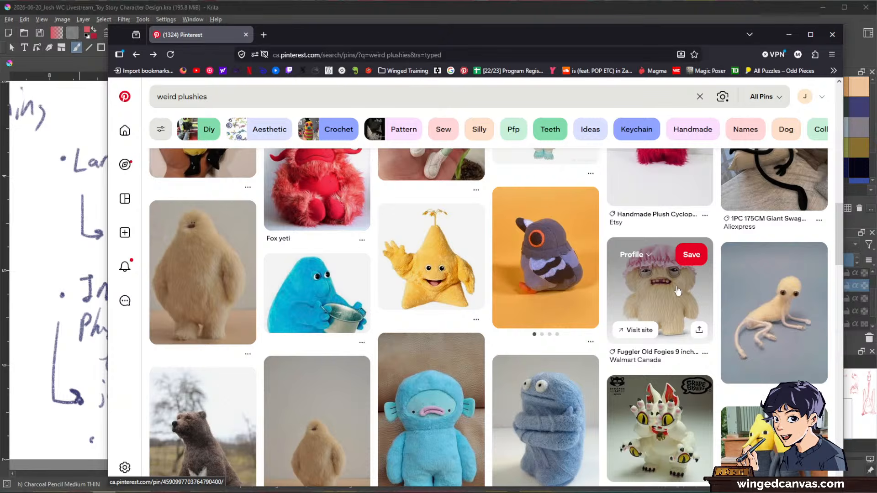
scroll(438, 255, "down", 7)
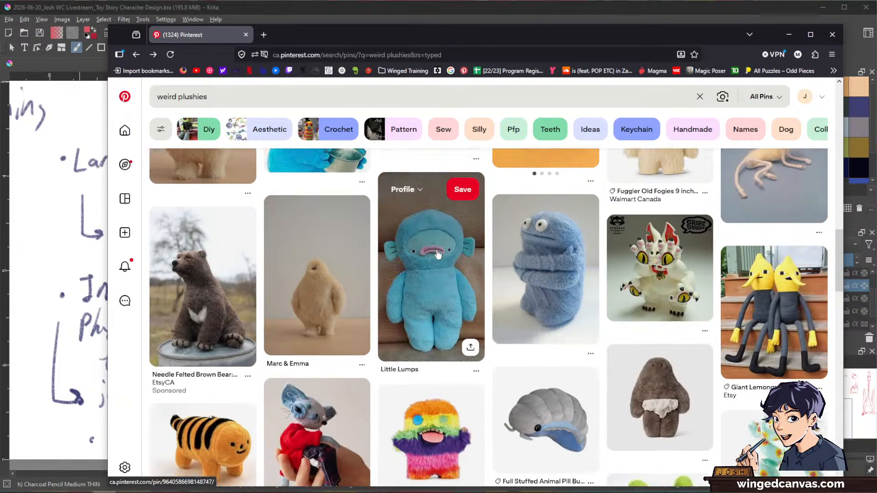
scroll(459, 262, "down", 1)
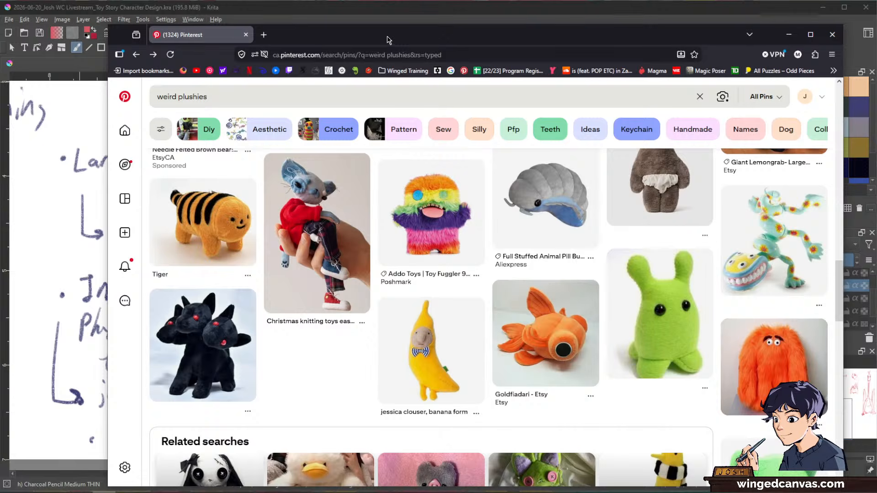
scroll(432, 239, "down", 4)
scroll(434, 242, "up", 2)
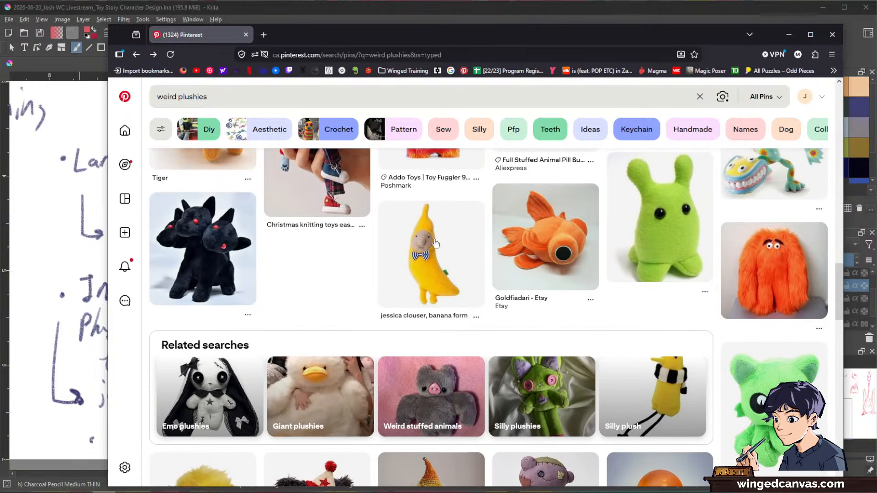
left_click_drag(374, 38, 0, 49)
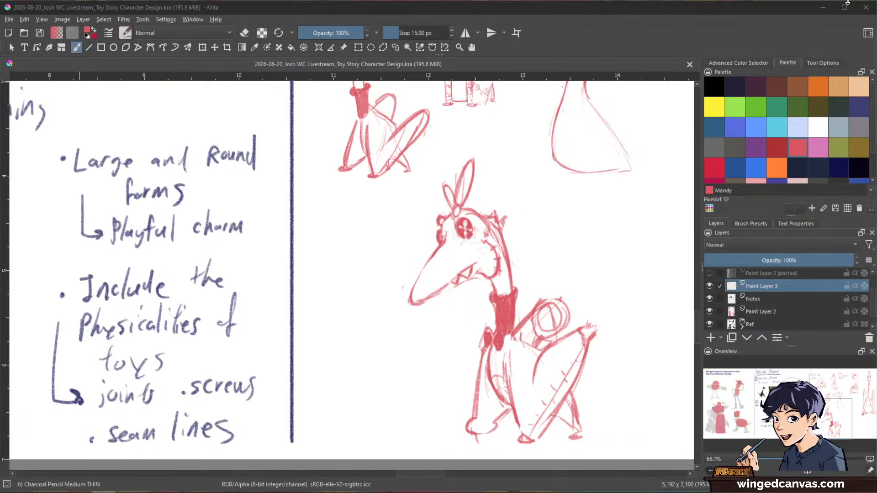
Switch back to Krita, fill the seated figure's near button eye solid and erase a small cross-shaped thread mark in its centre
left_click(703, 40)
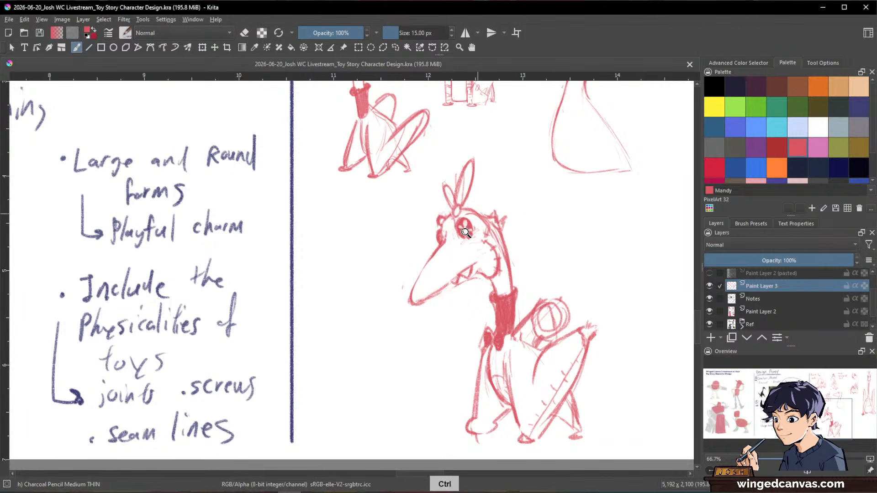
left_click_drag(466, 233, 463, 213)
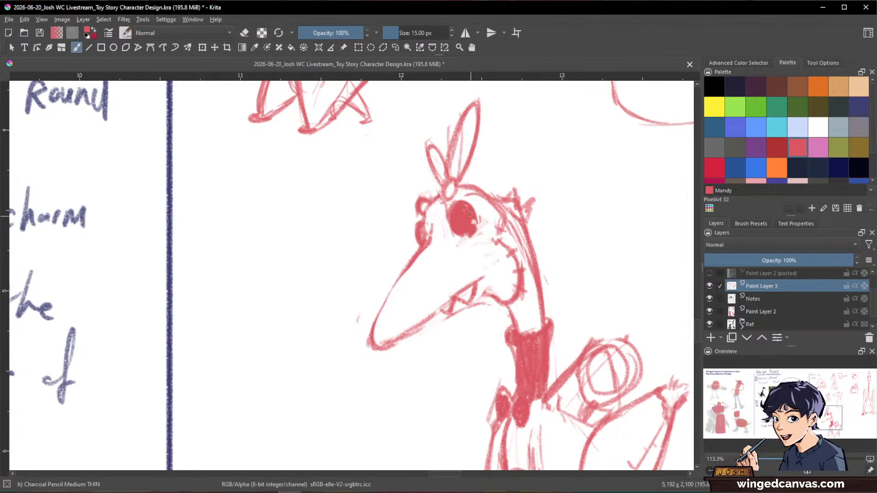
key("e")
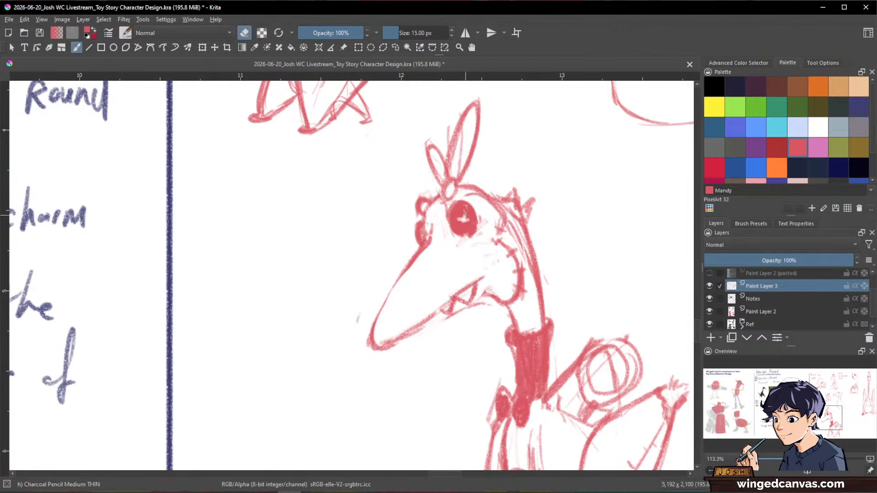
left_click_drag(499, 161, 599, 317)
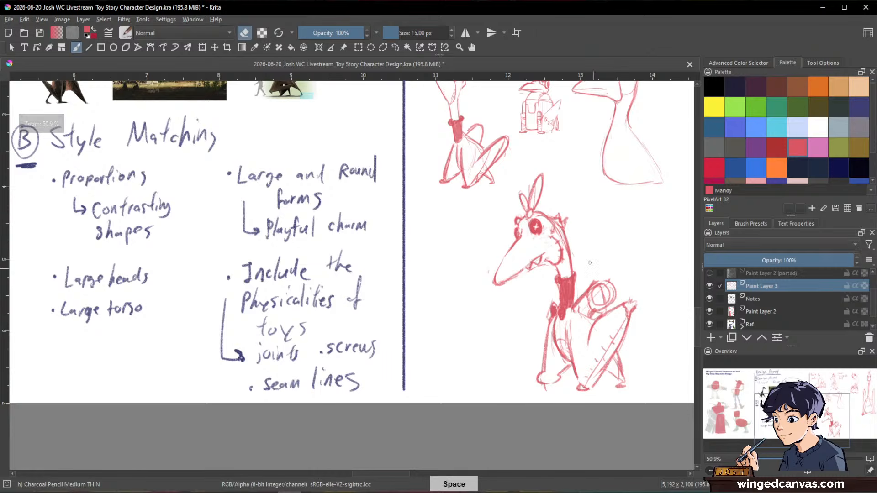
key("space")
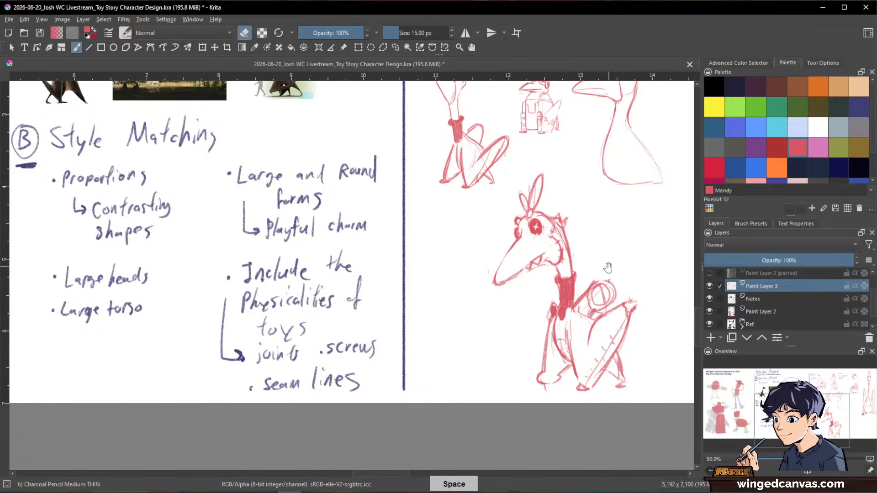
Rework the folded wing's edges and the chest seam below the collar, and add short stitch marks on the front leg
key("e")
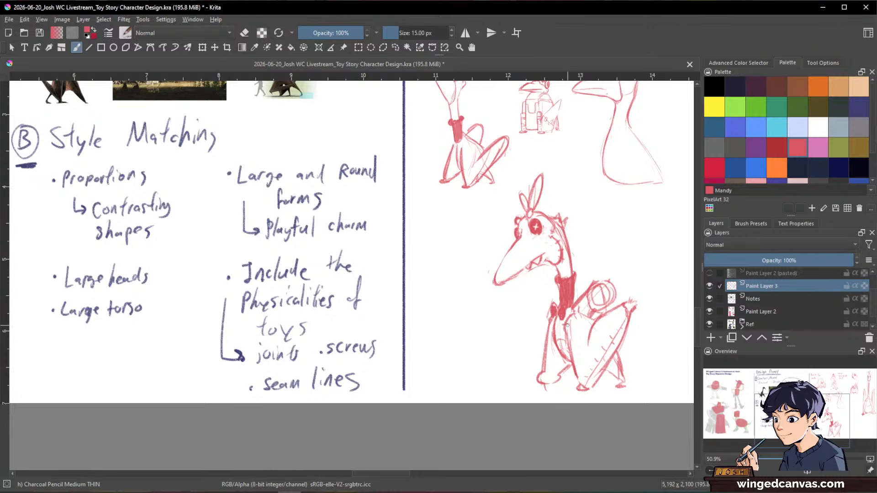
key("e")
key("e")
left_click_drag(577, 314, 587, 318)
key("space")
left_click_drag(643, 331, 599, 334)
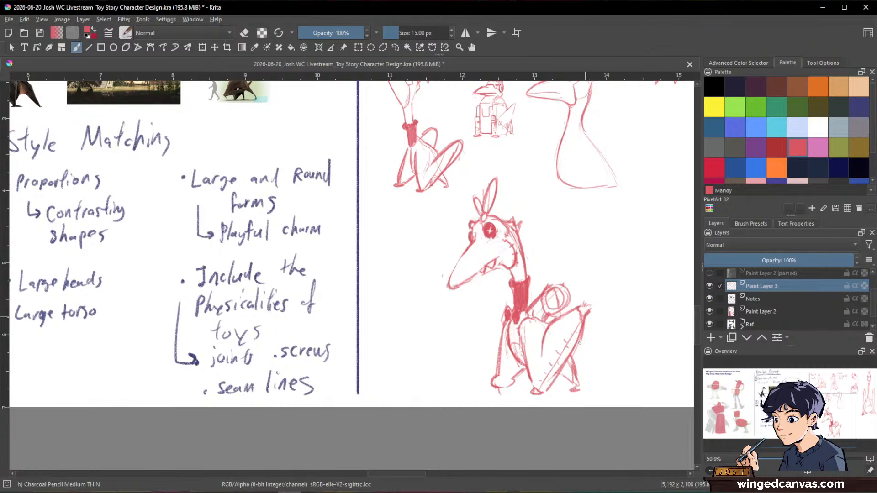
key("e")
left_click_drag(579, 336, 546, 388)
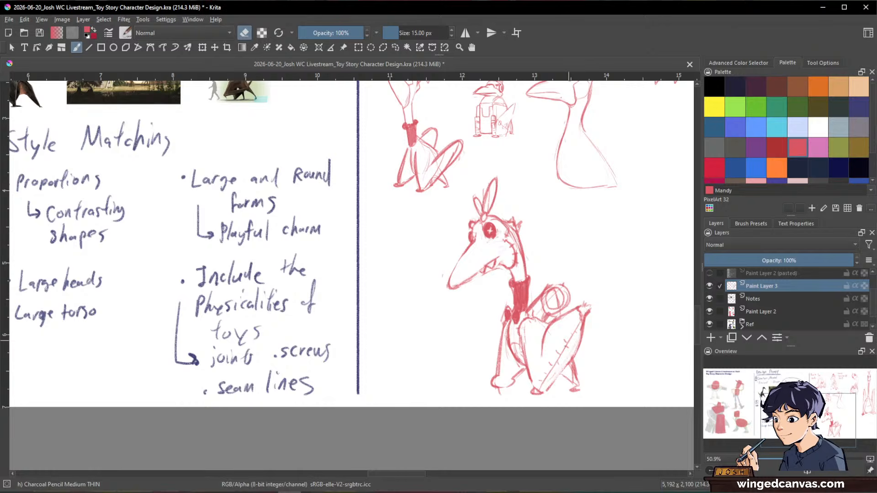
key("e")
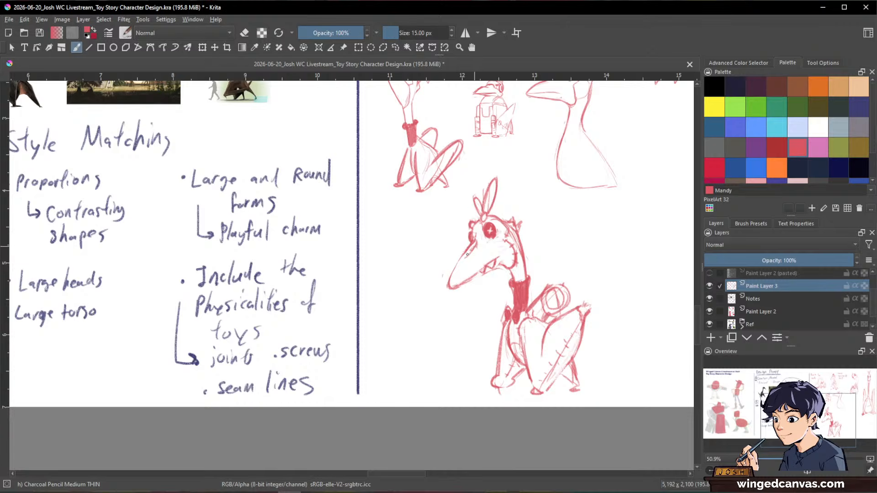
Redraw the upper edge of the seated figure's beak and erase its excess outer line
left_click_drag(467, 254, 453, 277)
key("e")
mouse_move(469, 249)
left_mouse_down()
mouse_move(454, 271)
mouse_move(459, 263)
left_mouse_up()
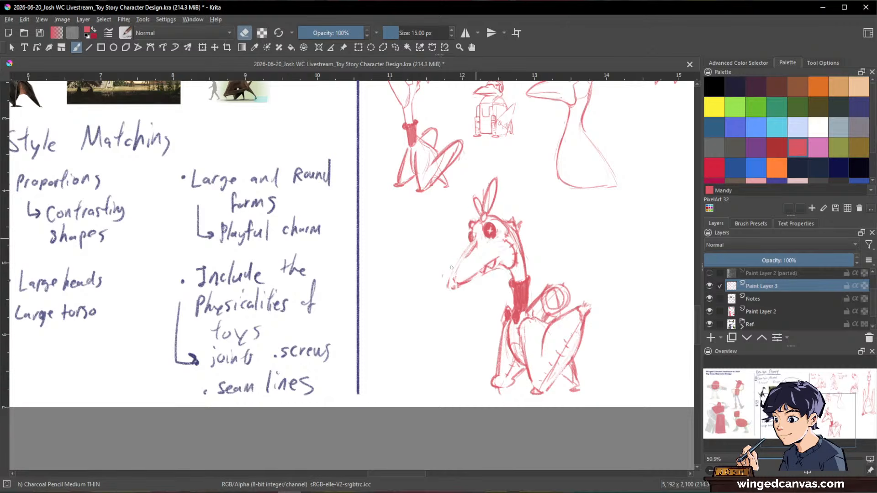
key("e")
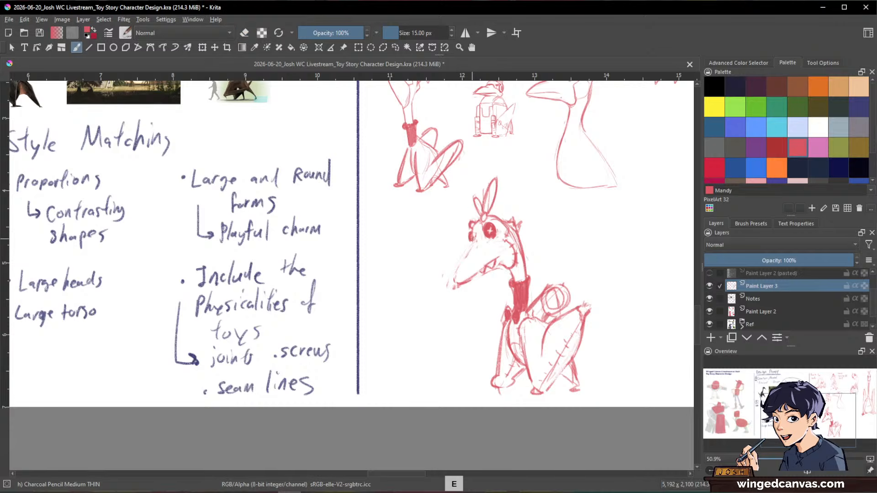
Erase the near button eye and try a smaller solid one with a thread mark erased in its centre
key("e")
key("slash")
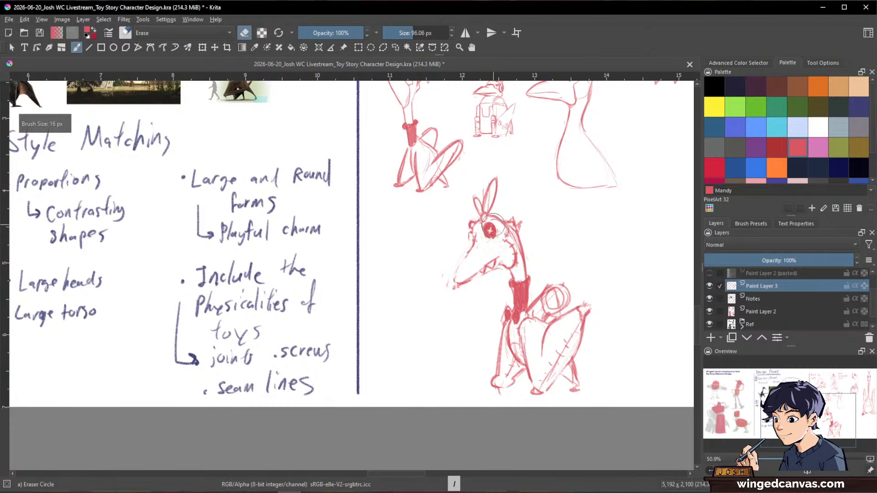
left_click_drag(487, 224, 492, 235)
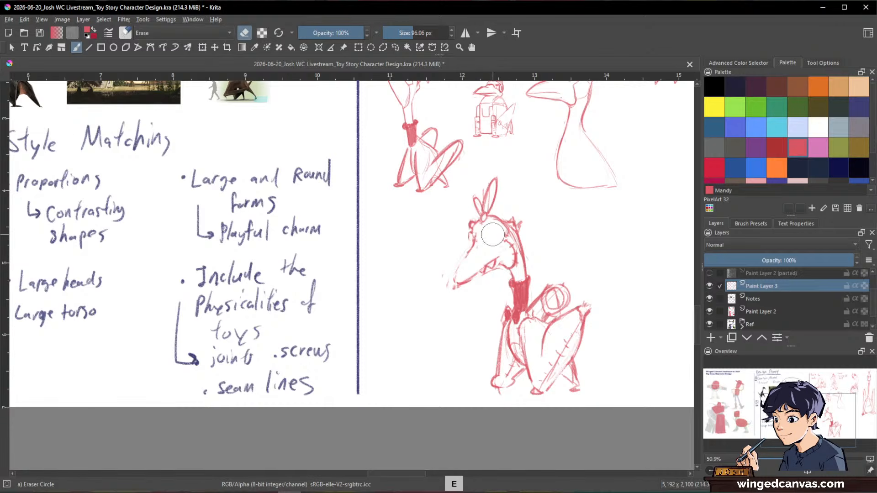
key("slash")
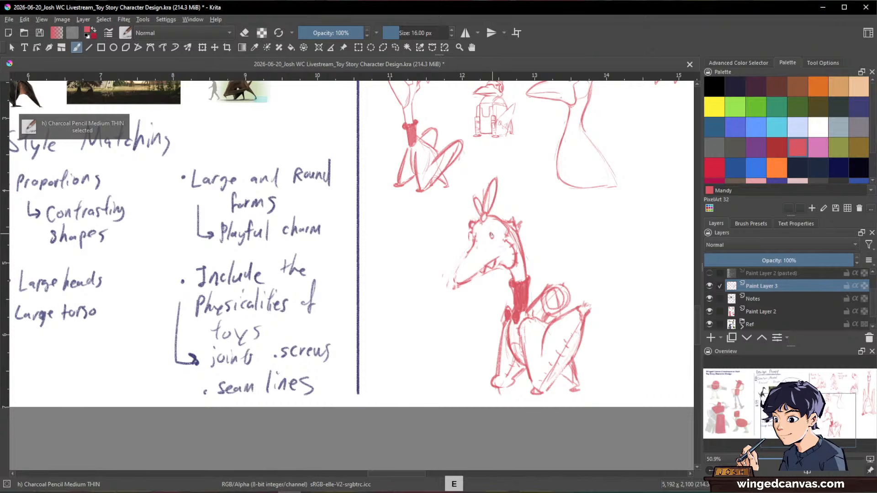
left_click_drag(492, 235, 490, 231)
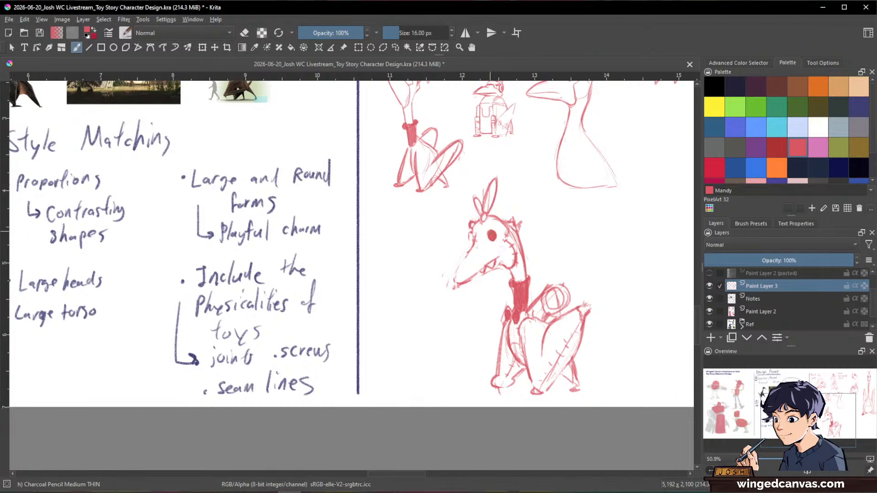
key("e")
left_click_drag(491, 235, 492, 235)
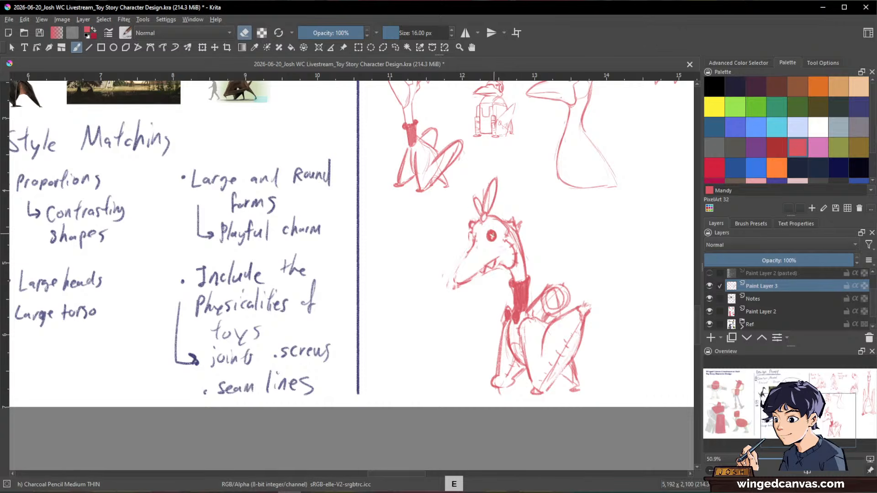
Redraw and darken the far button eye at the head's front edge
key("e")
left_click_drag(472, 228, 474, 239)
key("e")
key("e")
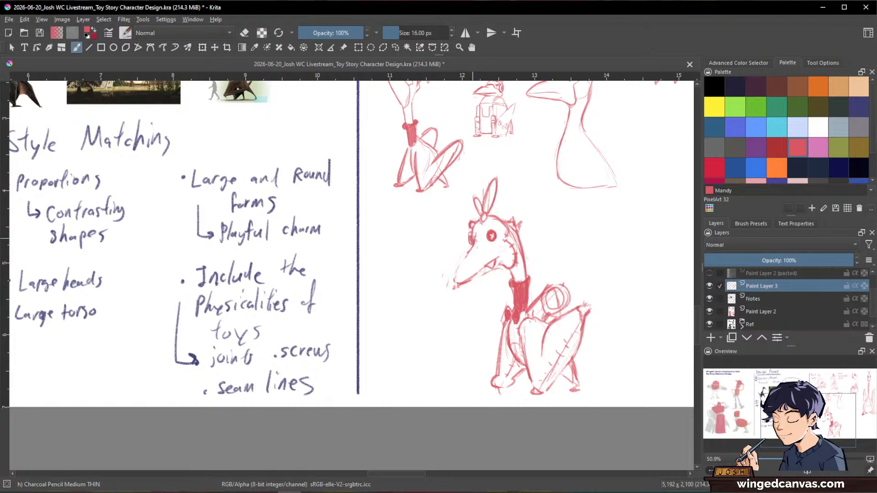
key("e")
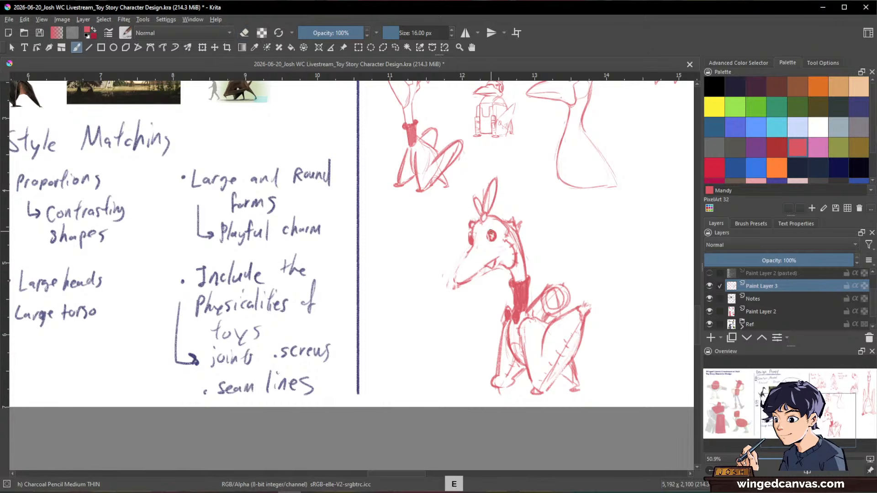
Erase the near button eye again and redraw it as a small ringed button closer to the beak with a cross-shaped thread mark
key("slash")
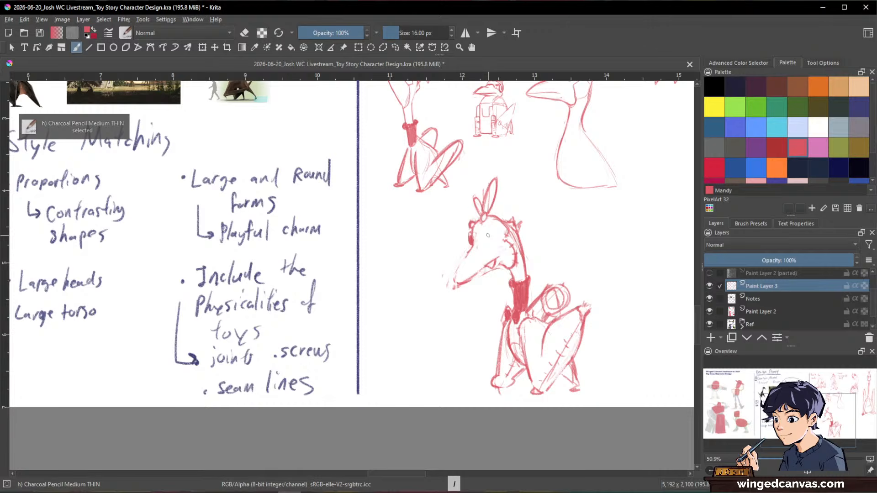
left_click_drag(487, 234, 489, 239)
key("e")
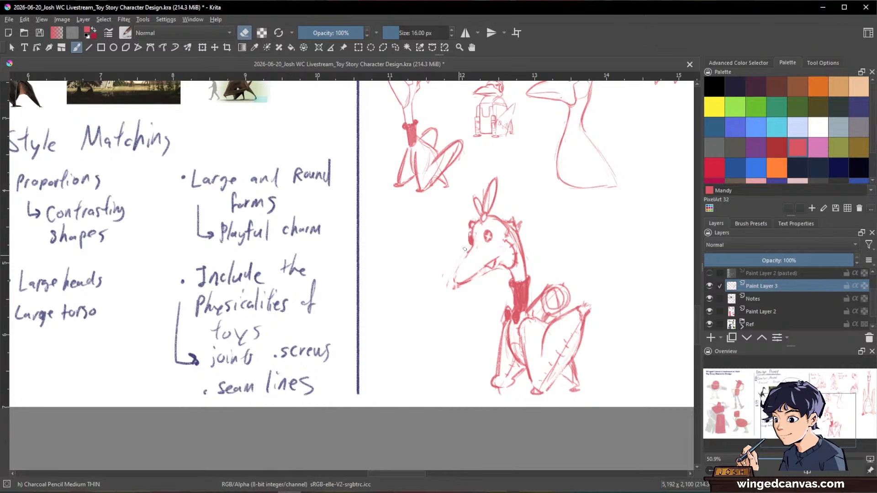
key("e")
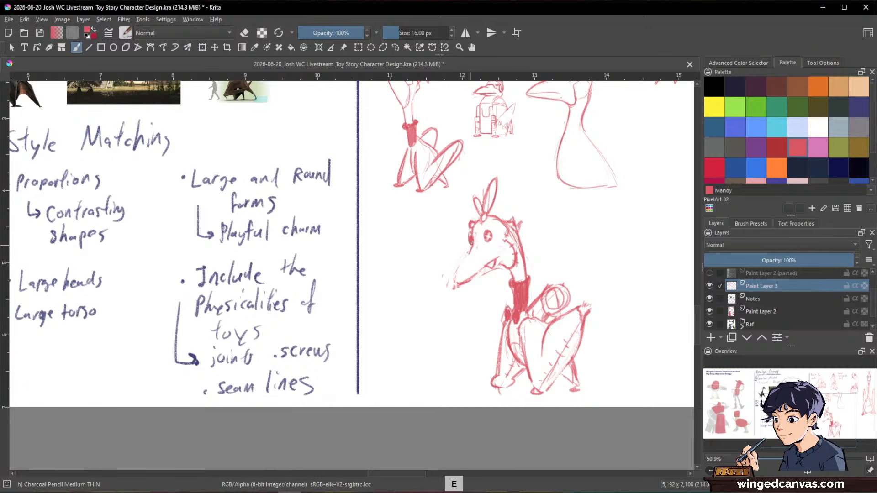
Redraw the beak's upper line and tip in bolder strokes, erasing the old edge and the stray marks around it
left_click_drag(474, 249, 456, 280)
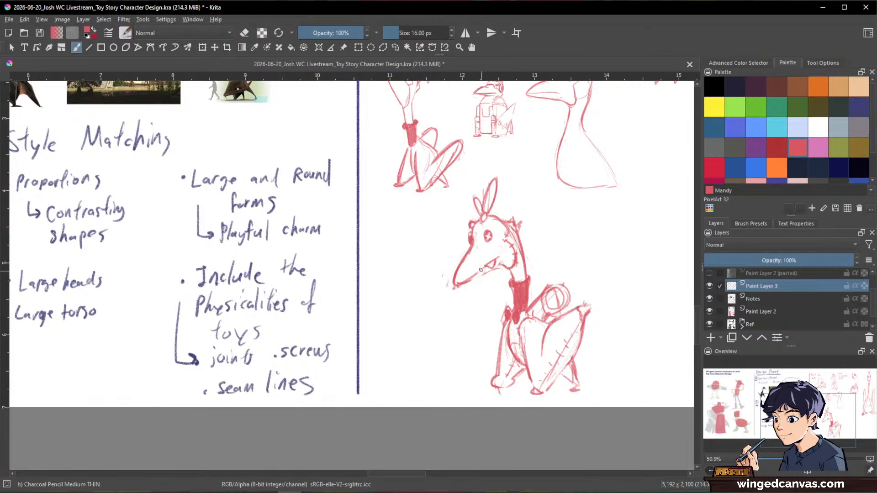
key("slash")
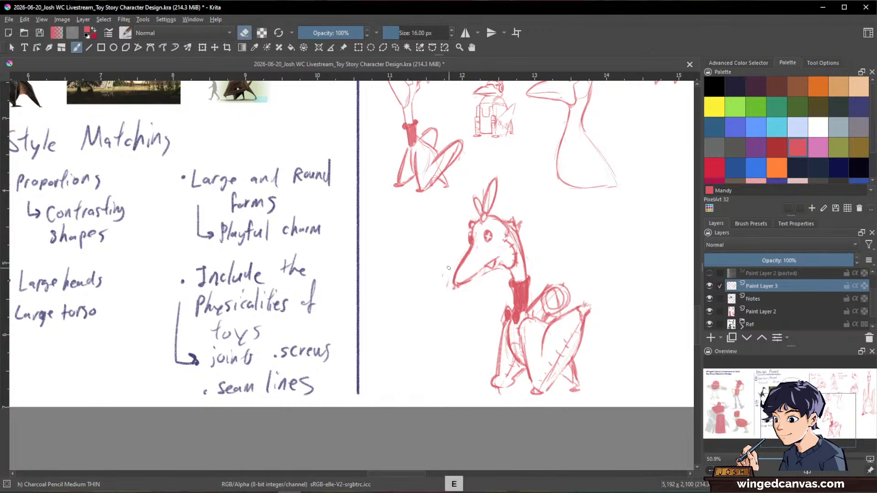
left_click_drag(445, 276, 465, 288)
key("e")
left_click_drag(474, 244, 470, 256)
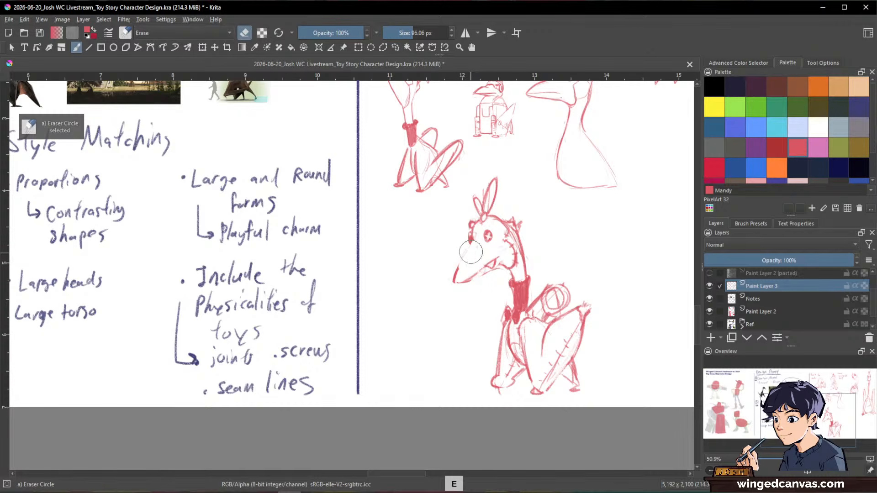
key("slash")
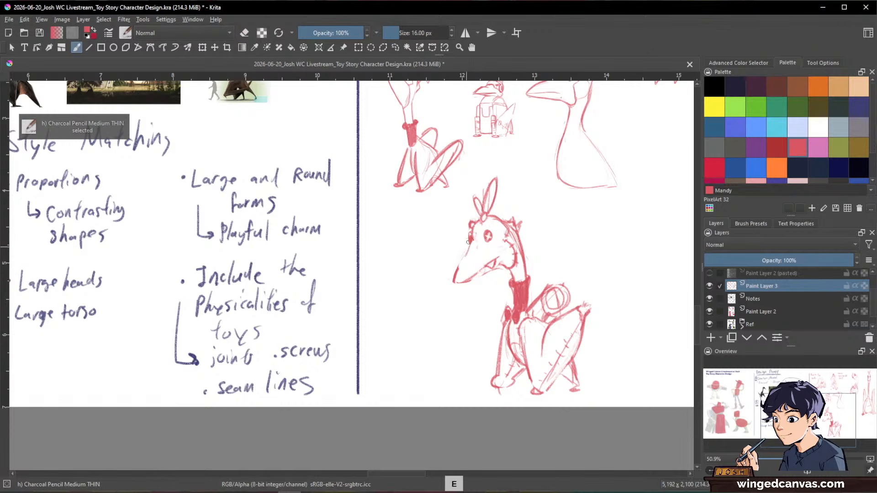
mouse_move(472, 242)
left_mouse_down()
mouse_move(461, 283)
mouse_move(477, 276)
mouse_move(467, 273)
left_mouse_up()
key("e")
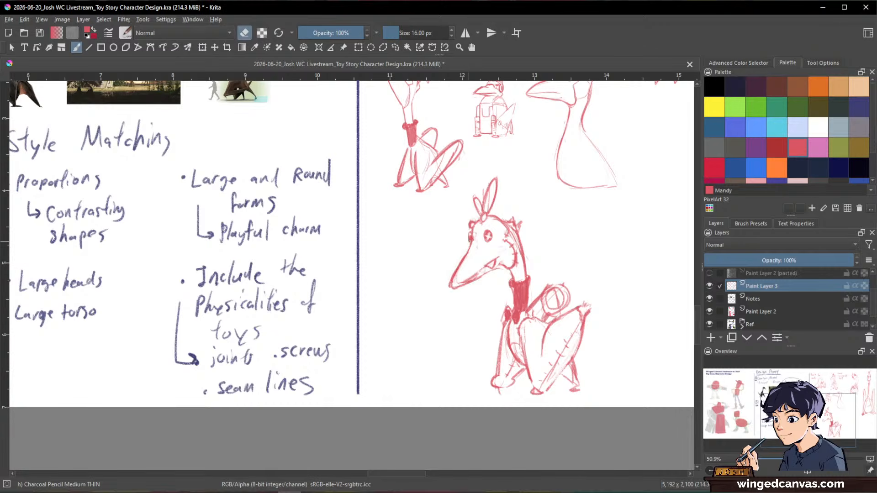
key("e")
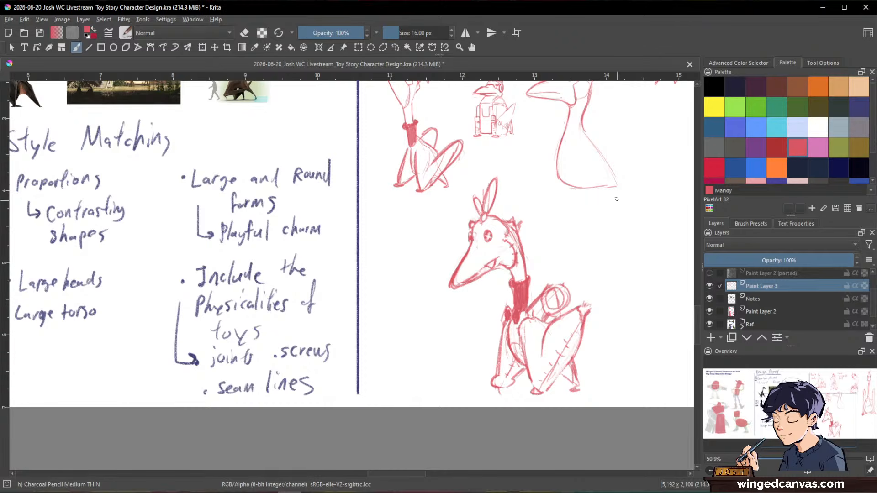
Enlarge the near button eye into a bold solid disc with a light cross in the centre, using a thicker brush of about 22.59 px
left_click_drag(606, 261, 574, 294)
key("bracketleft")
mouse_move(625, 284)
left_mouse_down()
mouse_move(569, 333)
mouse_move(665, 317)
left_mouse_up()
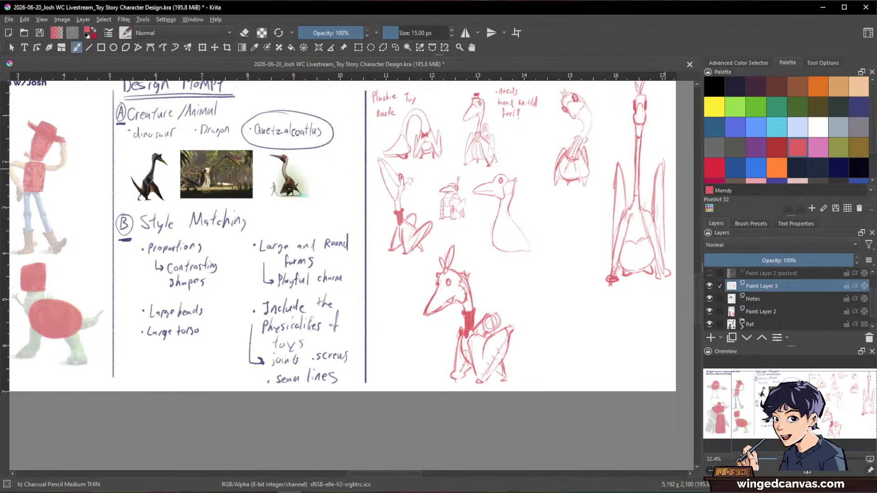
left_click_drag(458, 276, 516, 271)
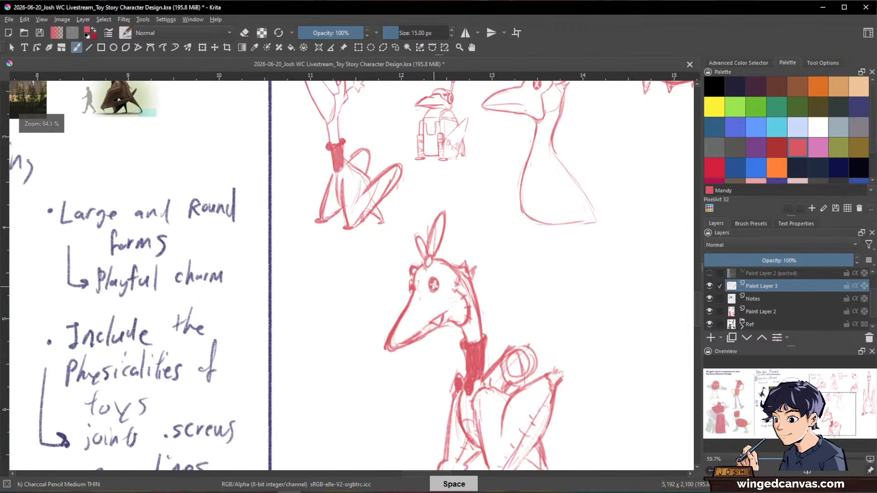
mouse_move(436, 274)
left_mouse_down()
mouse_move(431, 292)
mouse_move(435, 285)
left_mouse_up()
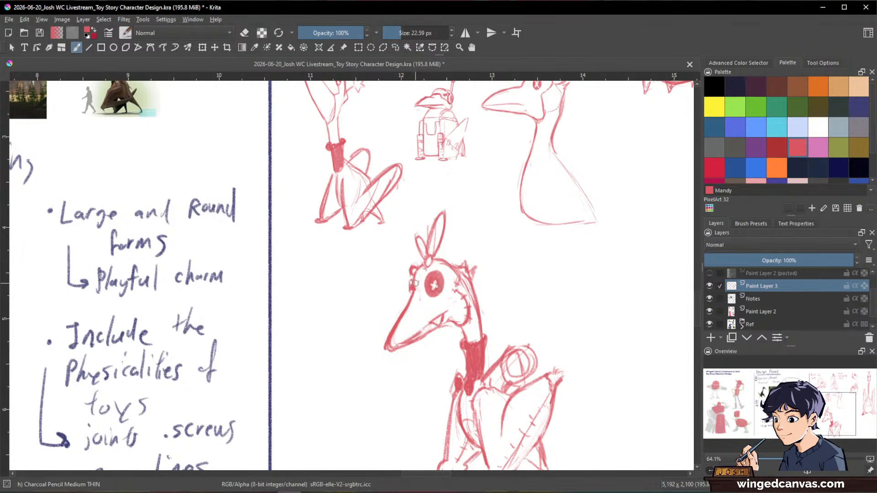
left_click_drag(588, 235, 576, 319)
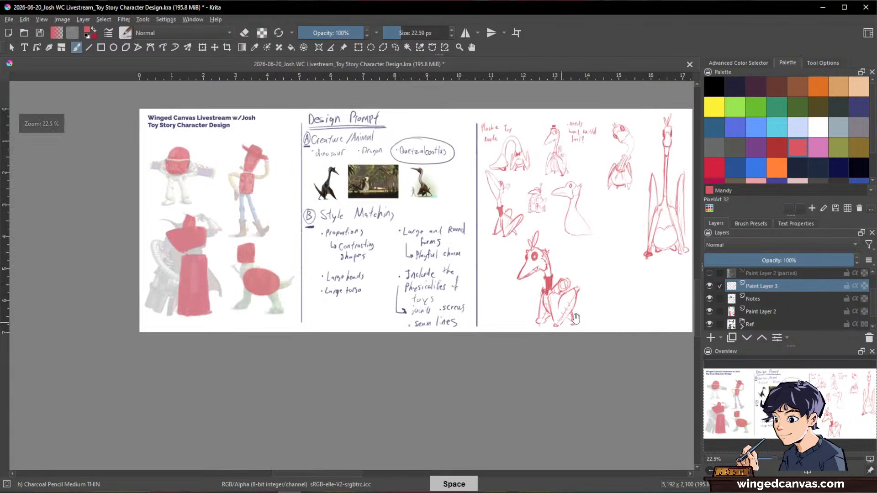
Erase a larger cross-shaped thread mark into the near button eye and add a curved fold line under the eye
left_click_drag(557, 246, 553, 207)
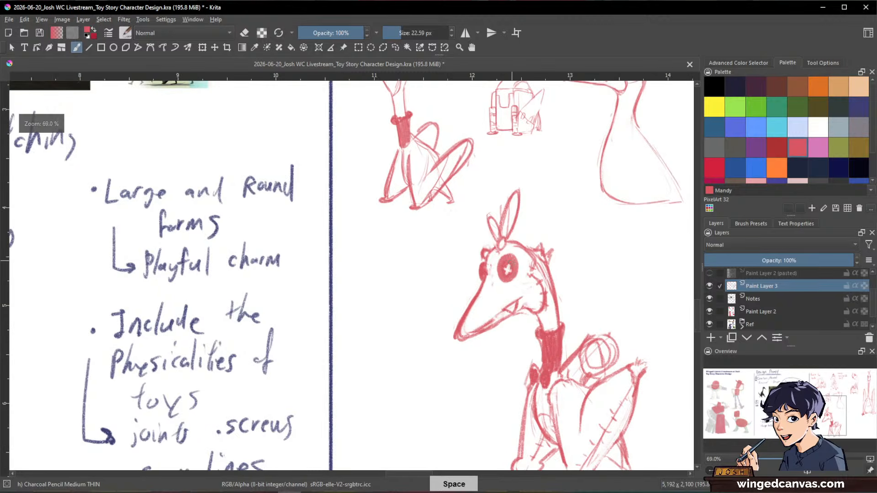
key("slash")
key("slash")
key("e")
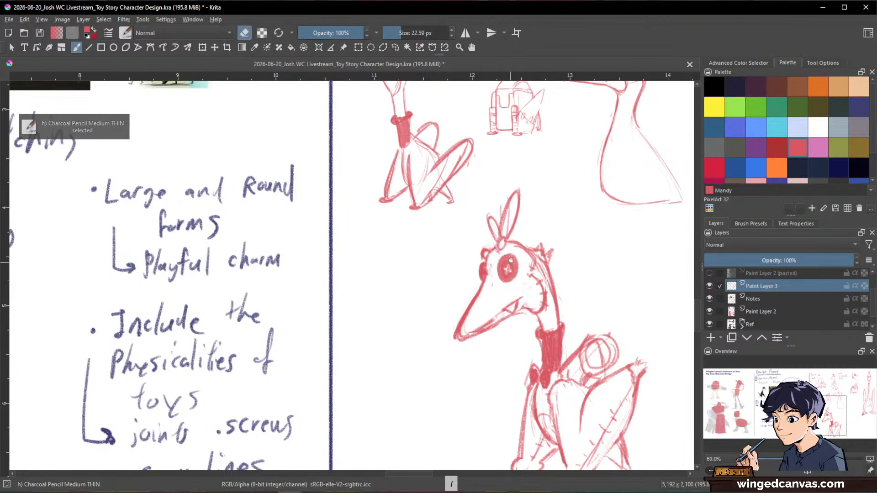
mouse_move(510, 263)
left_mouse_down()
mouse_move(504, 276)
mouse_move(514, 272)
left_mouse_up()
mouse_move(636, 274)
left_mouse_down()
mouse_move(648, 348)
mouse_move(466, 386)
left_mouse_up()
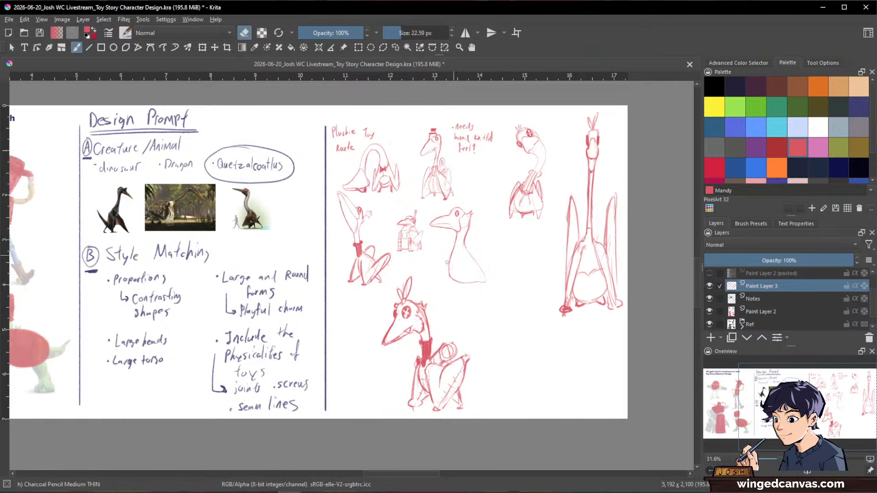
left_click_drag(425, 314, 514, 253)
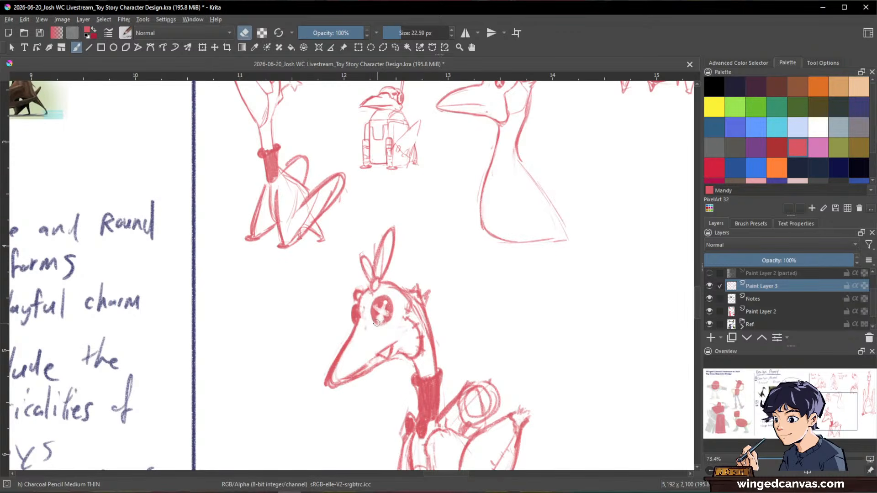
key("e")
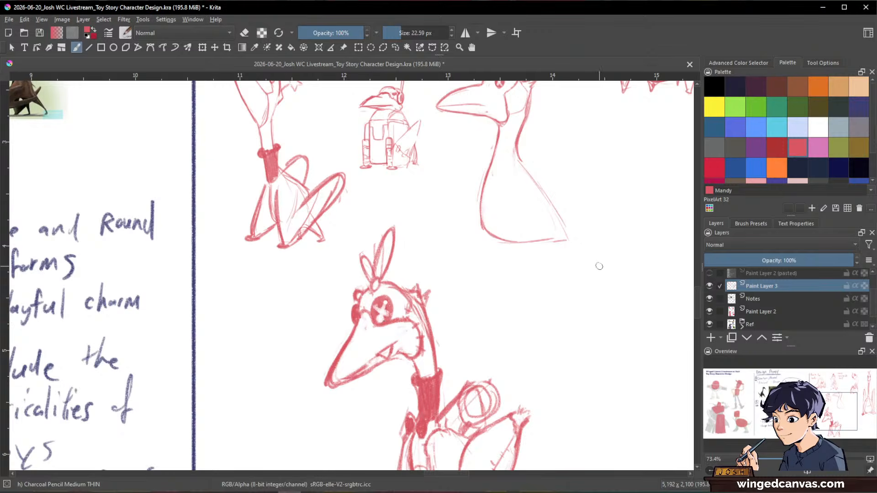
Redraw the seated figure's front leg as a rounder curve and strengthen the lines of its feet and lower body
scroll(614, 284, "down", 5)
left_click_drag(519, 352, 475, 371)
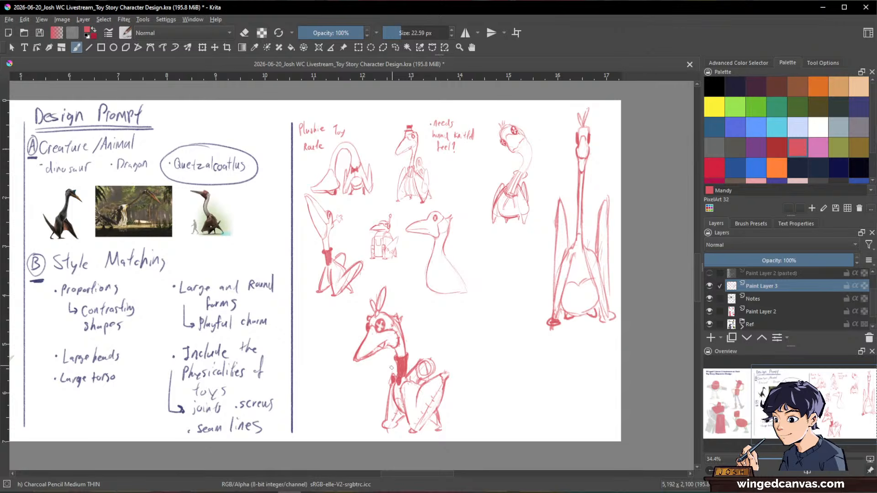
mouse_move(393, 384)
left_mouse_down()
mouse_move(387, 419)
mouse_move(388, 411)
left_mouse_up()
left_click_drag(388, 411, 395, 421)
left_click_drag(397, 422, 403, 424)
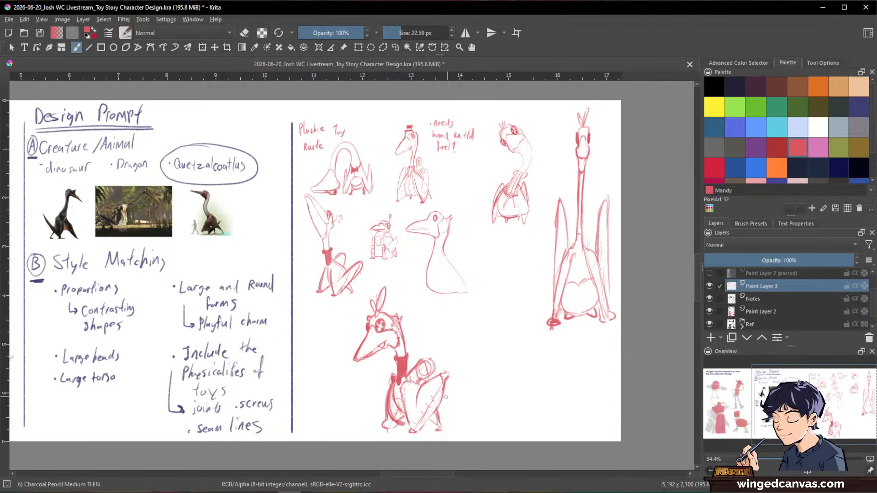
left_click_drag(423, 427, 436, 422)
Erase stray construction lines around the seated figure's front leg and belly and tidy the outlines of the lower body
key("e")
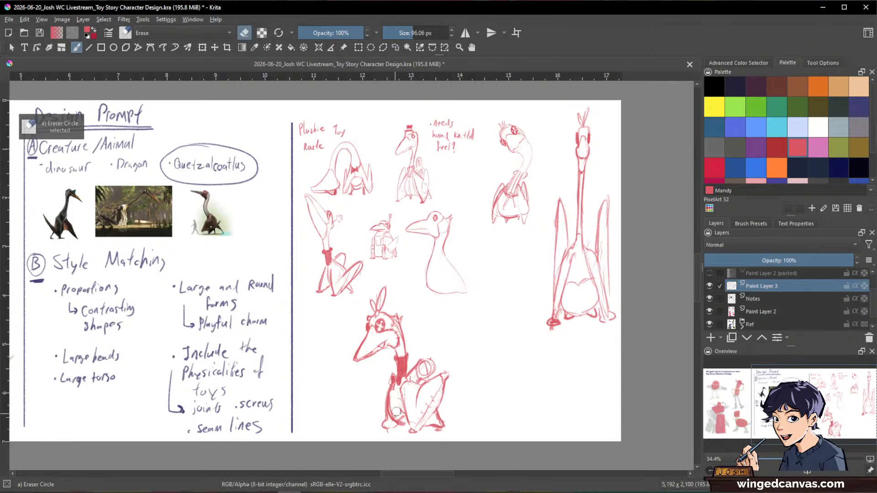
key("e")
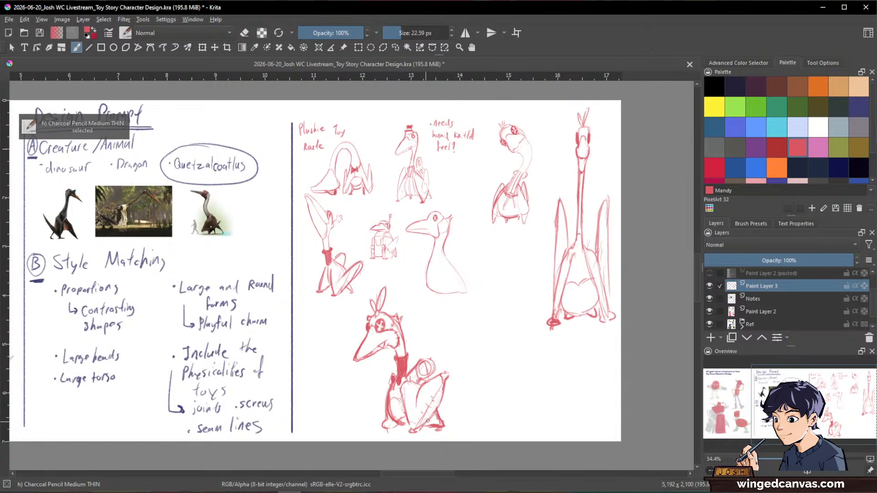
key("e")
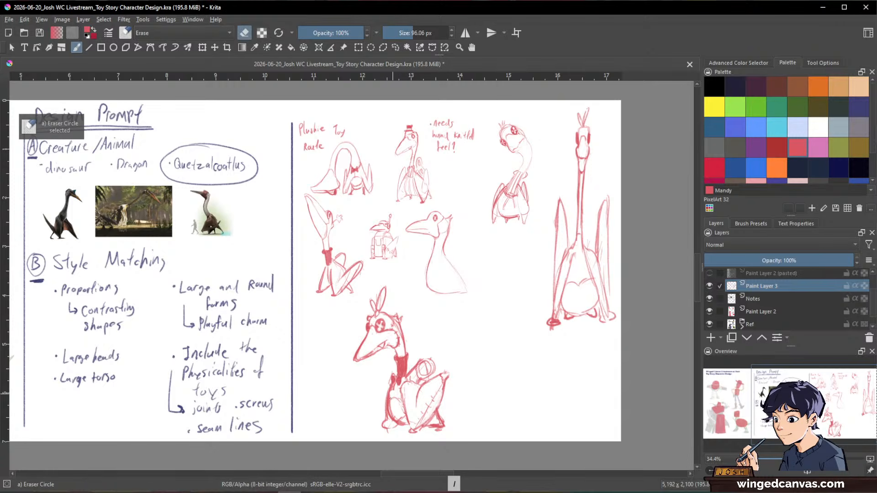
key("e")
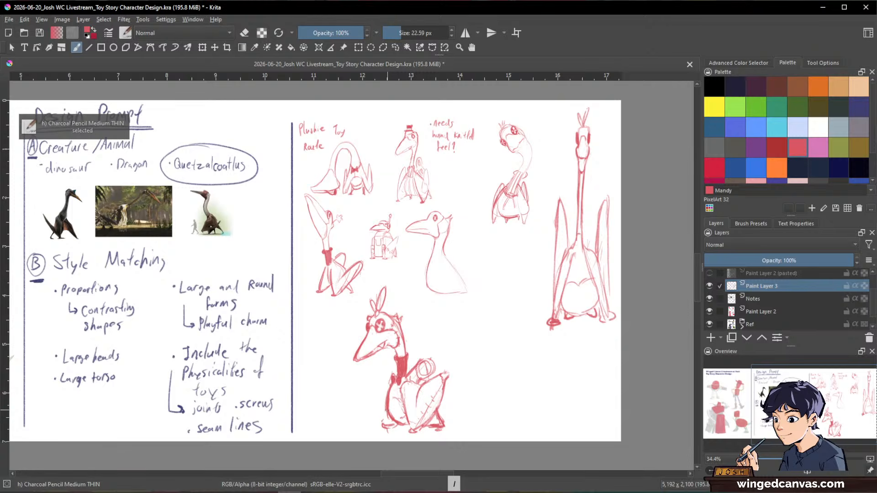
key("slash")
mouse_move(407, 415)
left_mouse_down()
mouse_move(408, 429)
mouse_move(420, 429)
left_mouse_up()
key("slash")
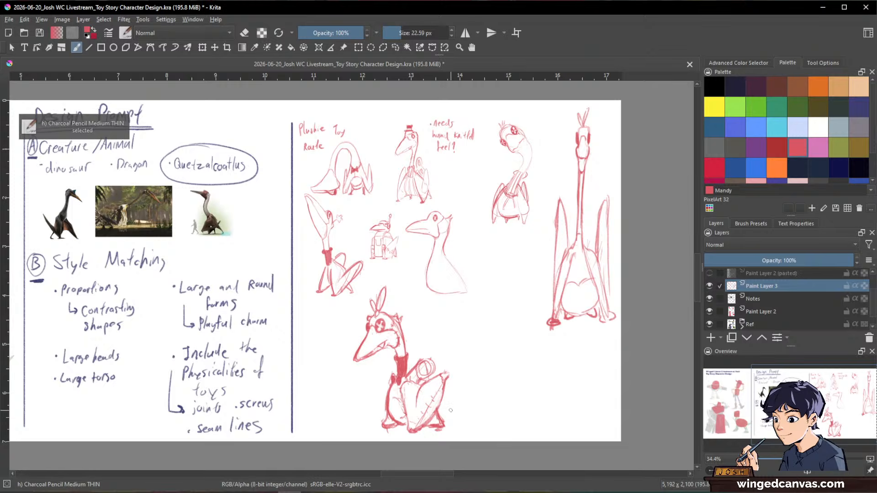
key("space")
scroll(594, 358, "down", 2)
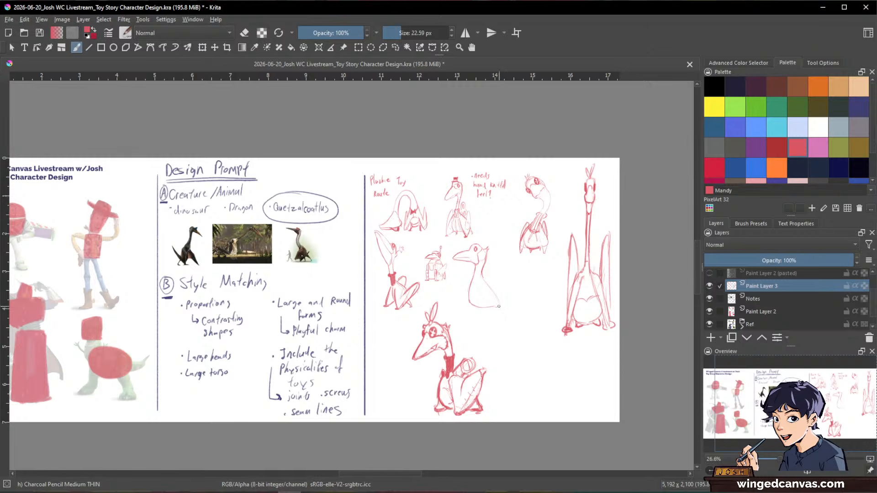
Examine the seated plush figure up close and compare it with the reference photos, style notes and other toy sketches
mouse_move(459, 335)
left_mouse_down()
mouse_move(525, 313)
mouse_move(548, 290)
left_mouse_up()
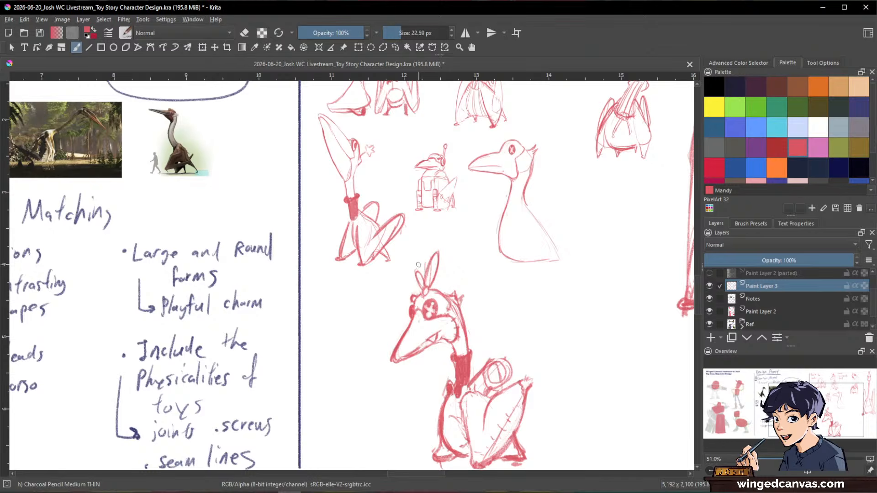
mouse_move(422, 259)
left_mouse_down()
mouse_move(427, 276)
mouse_move(457, 237)
mouse_move(423, 257)
mouse_move(436, 236)
left_mouse_up()
key("slash")
key("slash")
left_click_drag(508, 302, 526, 284)
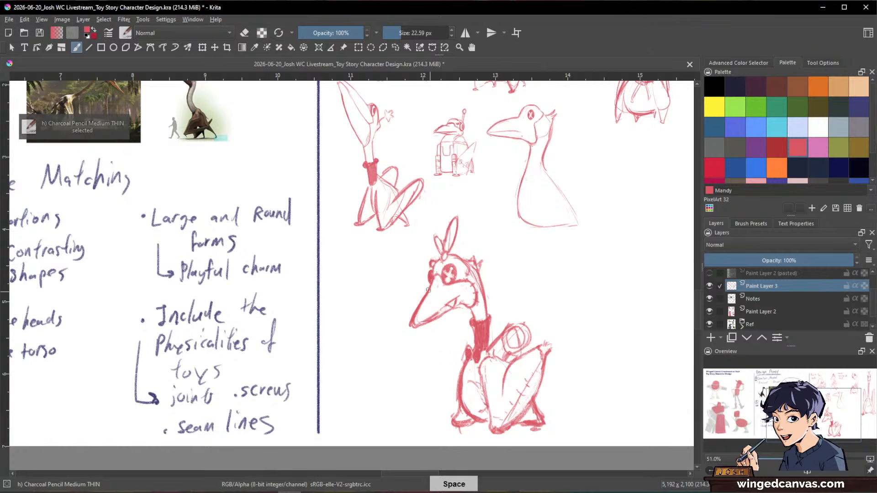
left_click_drag(420, 187, 567, 346)
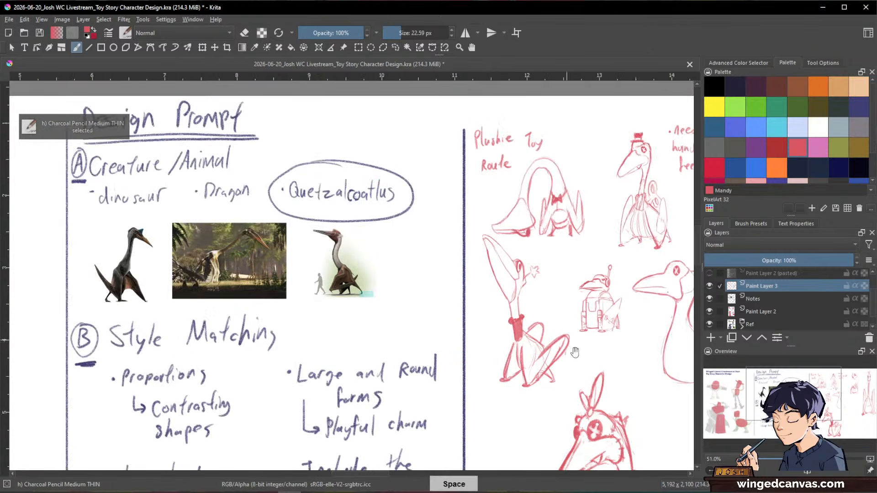
mouse_move(350, 251)
left_mouse_down()
mouse_move(375, 154)
mouse_move(364, 170)
mouse_move(515, 325)
mouse_move(338, 219)
left_mouse_up()
left_click_drag(607, 298, 561, 338)
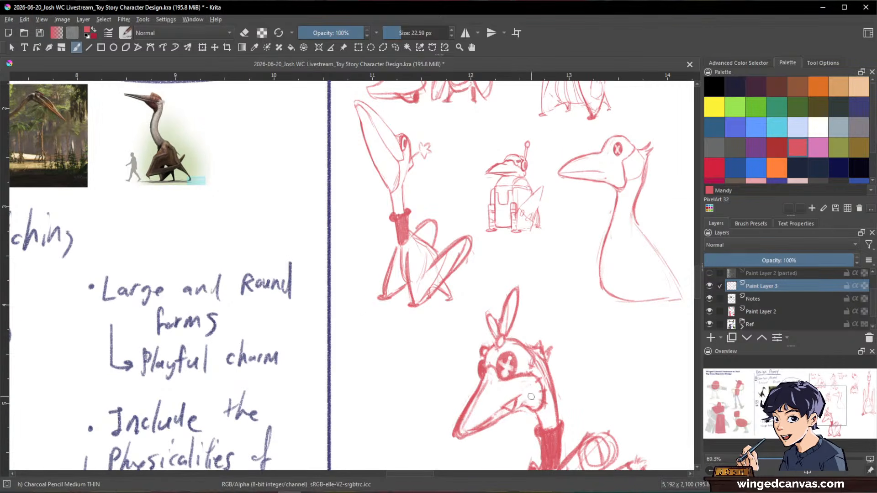
left_click_drag(604, 340, 557, 360)
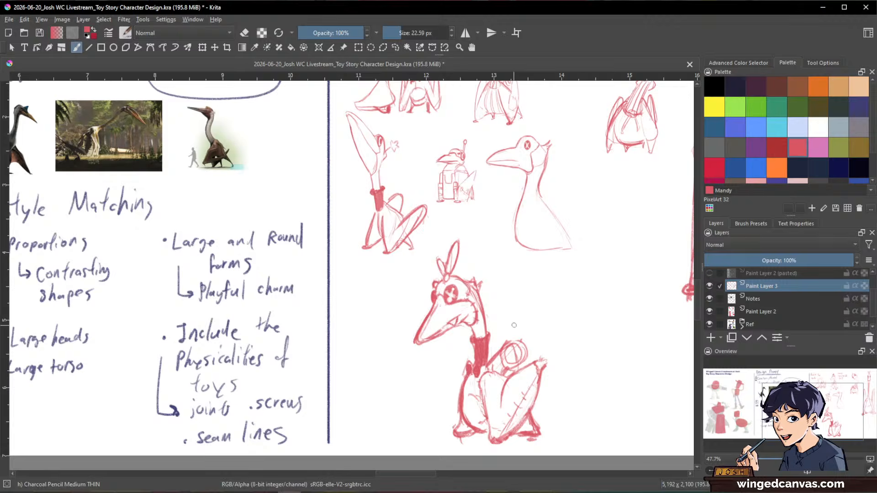
scroll(513, 325, "down", 1)
left_click_drag(557, 319, 498, 329)
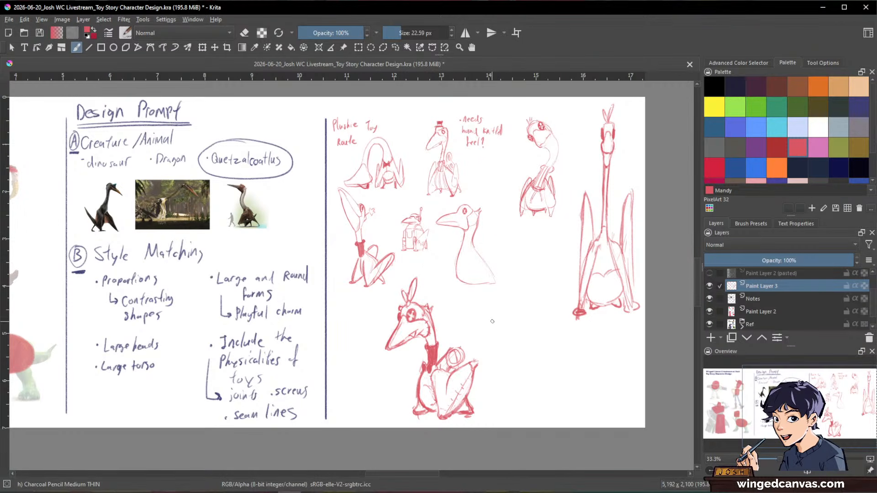
Select the whole seated plush figure on Paint Layer 3 with a freehand outline around it
key("ctrl+r")
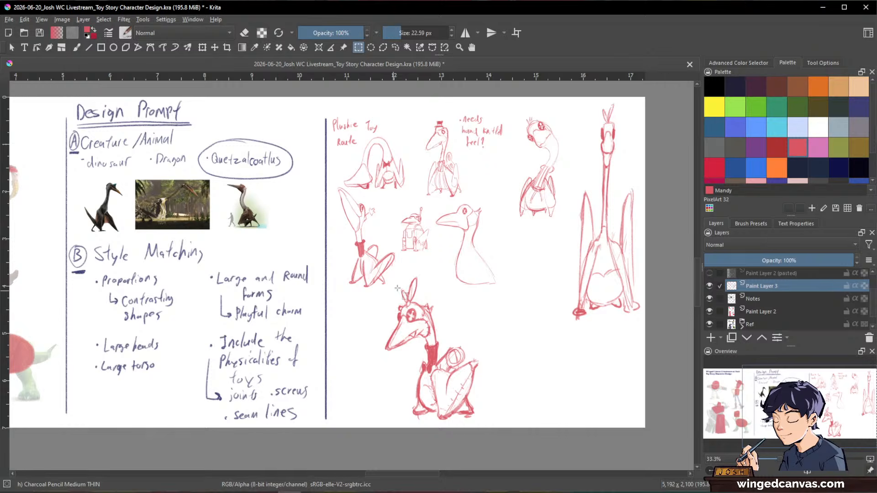
key("l")
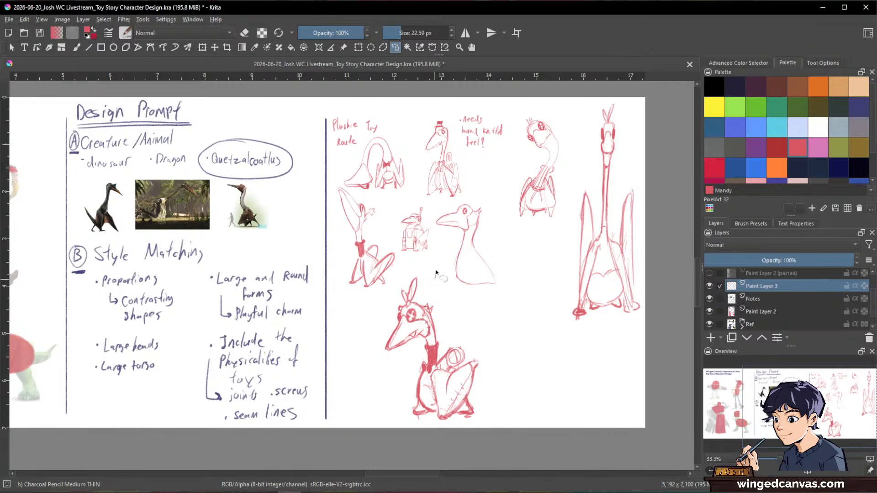
mouse_move(437, 278)
left_mouse_down()
mouse_move(396, 293)
mouse_move(398, 430)
mouse_move(459, 326)
left_mouse_up()
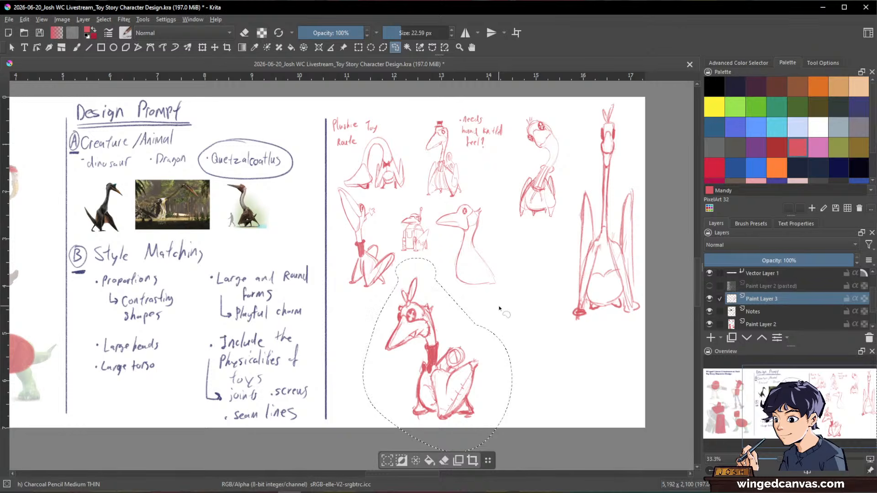
Copy the selected seated creature sketch to a new layer, moved below the tall front-view sketch, and hide that layer
key("ctrl+alt+j")
scroll(481, 304, "down", 4)
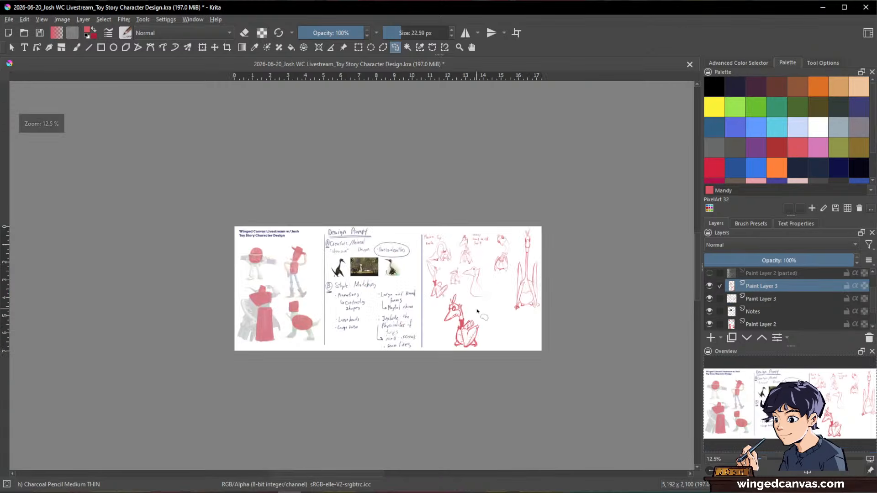
scroll(491, 300, "up", 2)
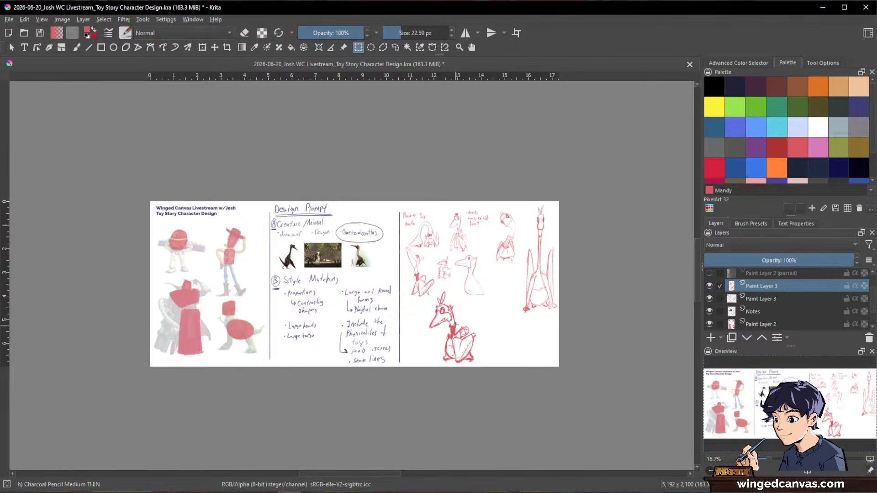
key("ctrl+t")
left_click_drag(450, 316, 526, 315)
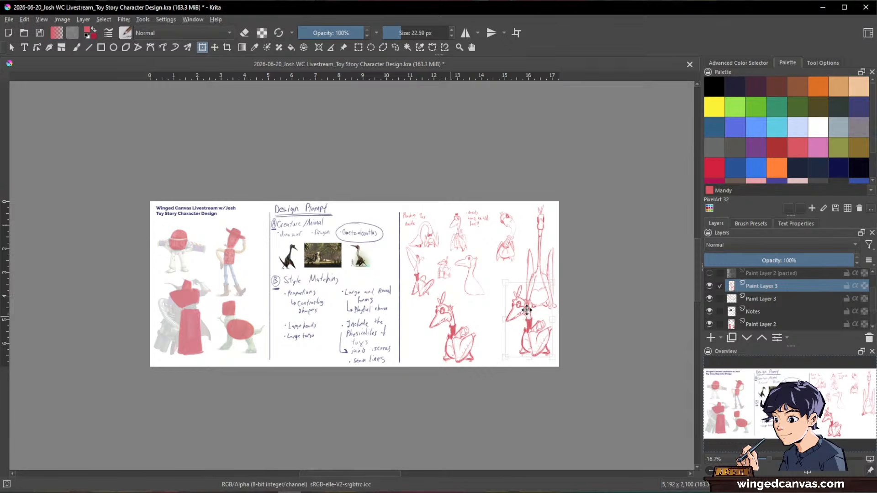
left_click(709, 286)
Lasso the original seated creature on the visible sketch layer, scale it down slightly and move it beside the vertical divider line
scroll(461, 305, "up", 2)
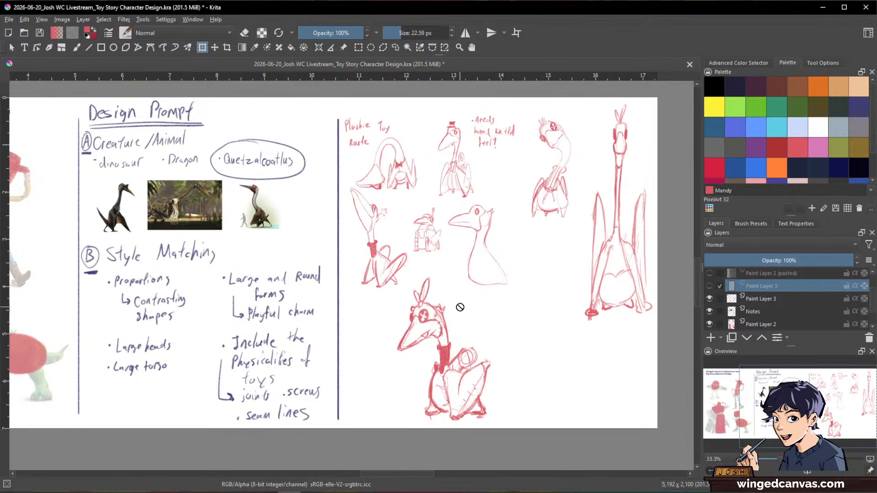
key("l")
left_click_drag(419, 268, 371, 385)
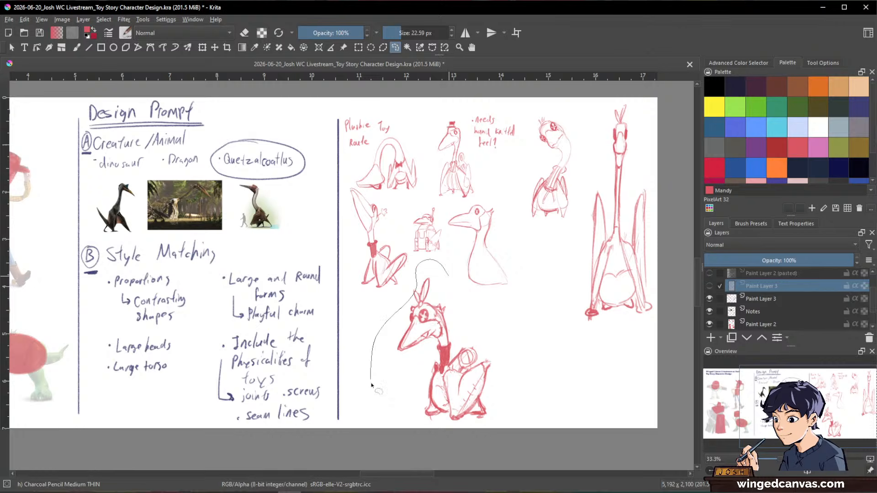
left_click_drag(521, 402, 450, 269)
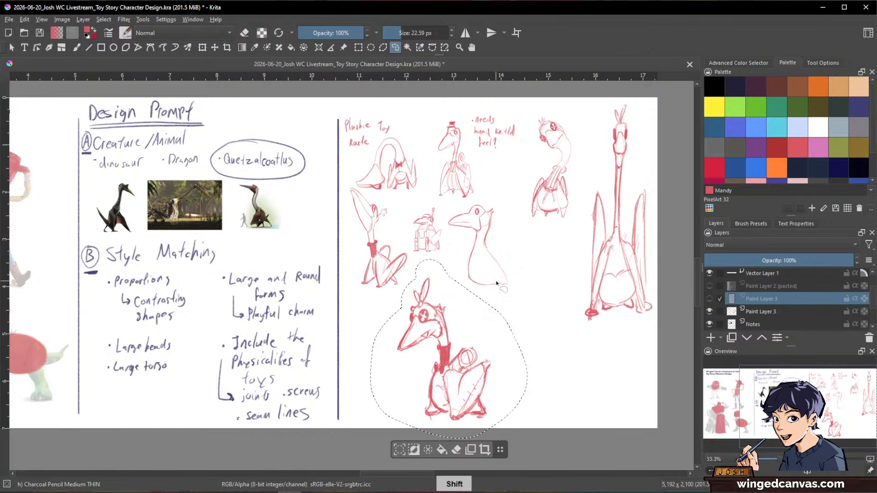
key("ctrl+t")
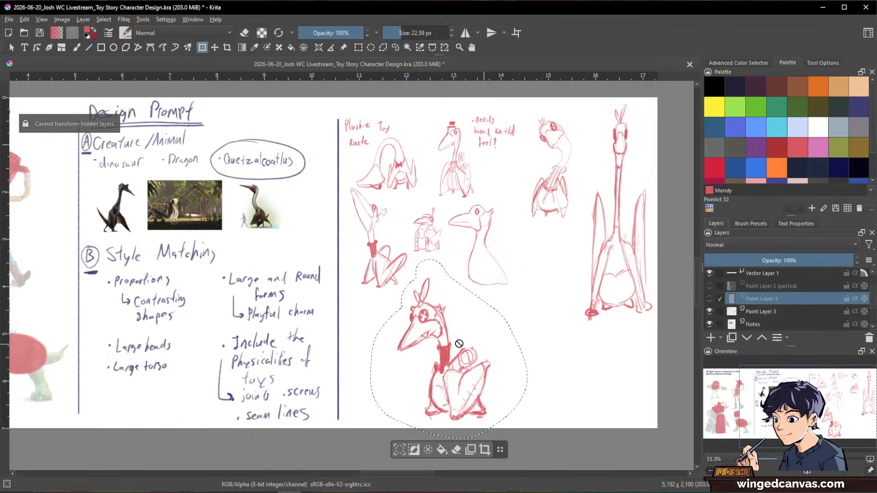
left_click(763, 312)
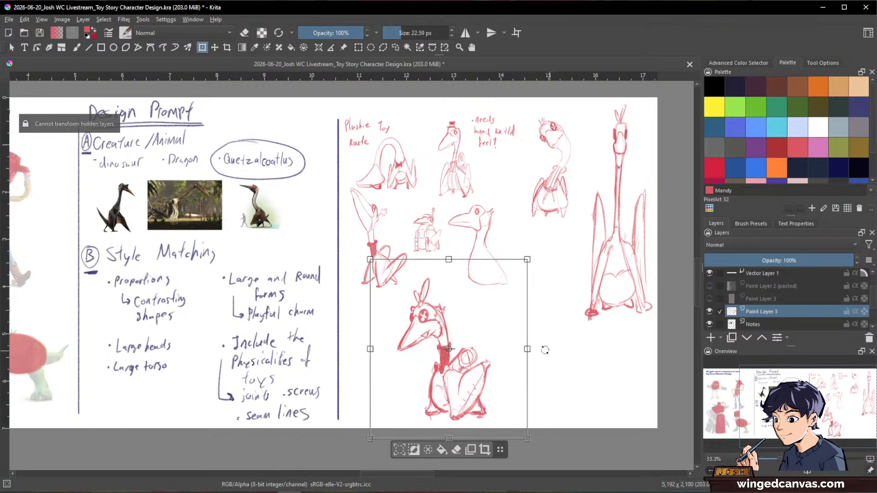
left_click_drag(517, 346, 498, 346)
left_click_drag(441, 328, 392, 334)
key("Return")
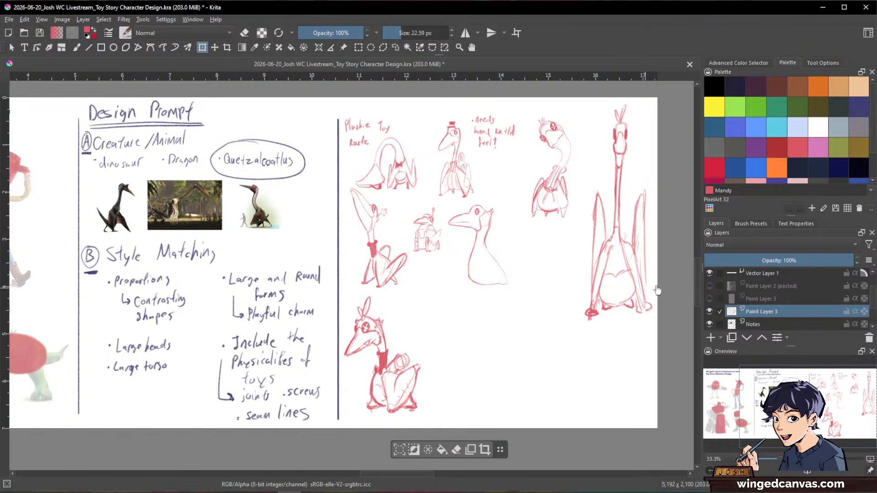
Lasso the goose-like head and neck sketch, shrink it and place it beneath the small robot sketch
key("l")
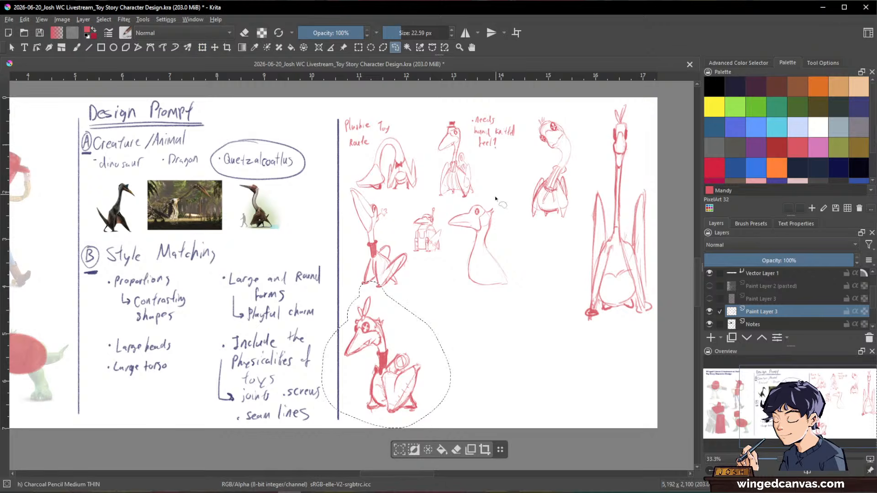
mouse_move(494, 200)
left_mouse_down()
mouse_move(467, 200)
mouse_move(446, 213)
mouse_move(451, 255)
mouse_move(529, 307)
mouse_move(514, 205)
left_mouse_up()
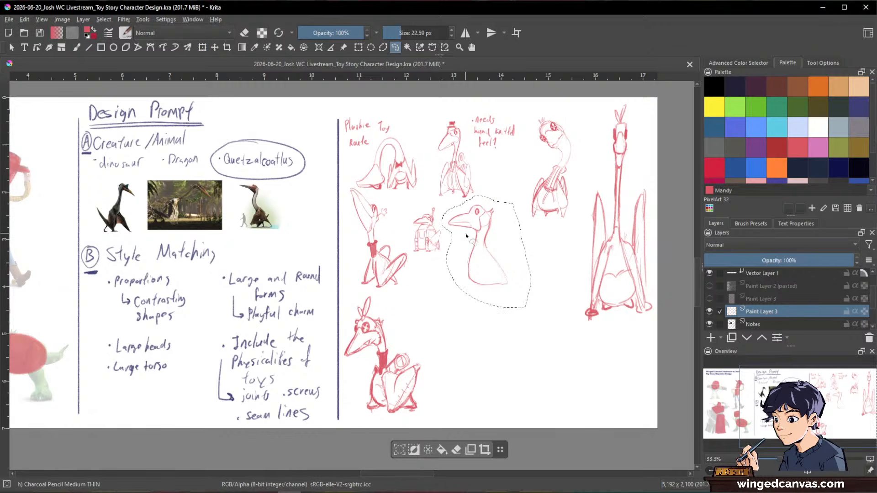
key("ctrl+t")
left_click_drag(467, 236, 430, 289)
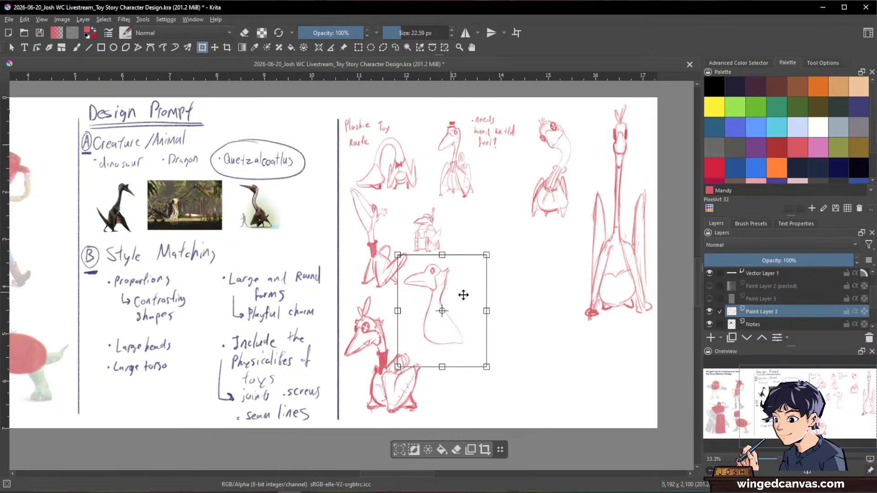
left_click_drag(486, 312, 425, 306)
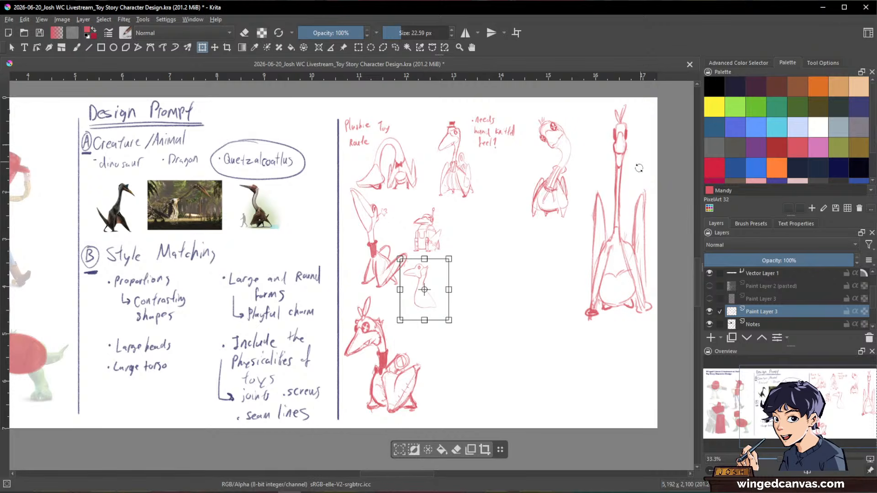
Lasso the curled-neck creature sketch, scale it down and place it beside the small robot sketch
key("l")
mouse_move(577, 130)
left_mouse_down()
mouse_move(552, 110)
mouse_move(532, 156)
mouse_move(547, 231)
mouse_move(589, 153)
mouse_move(577, 130)
left_mouse_up()
key("ctrl+t")
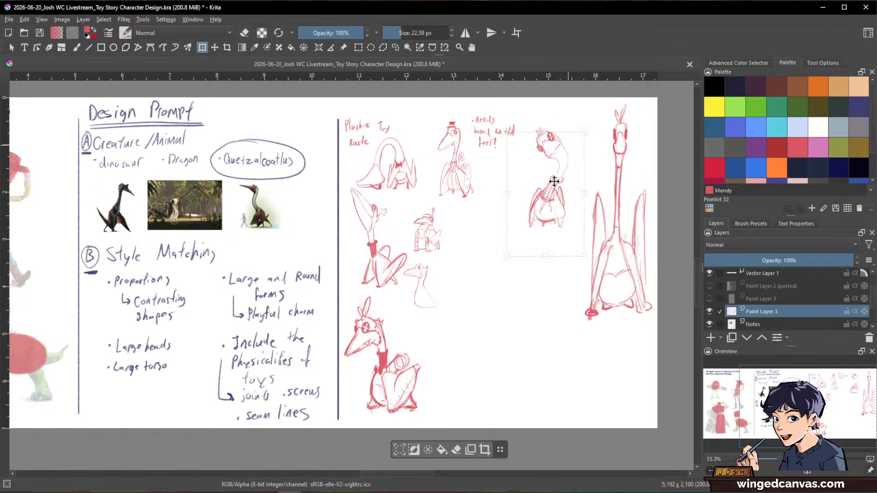
mouse_move(554, 181)
left_mouse_down()
mouse_move(490, 238)
mouse_move(513, 260)
mouse_move(488, 261)
mouse_move(472, 229)
mouse_move(476, 215)
left_mouse_up()
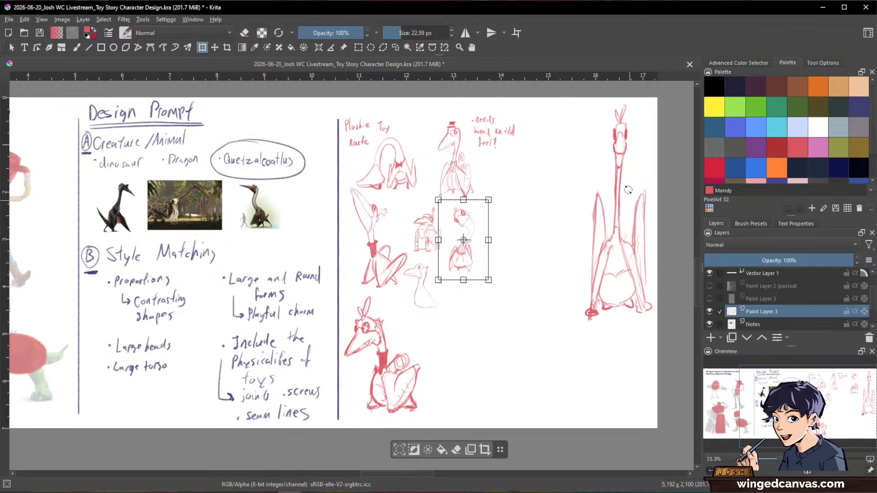
key("Return")
Shrink the tall front-view creature sketch, place it below the curled-neck sketch and clear the selection
key("ctrl+r")
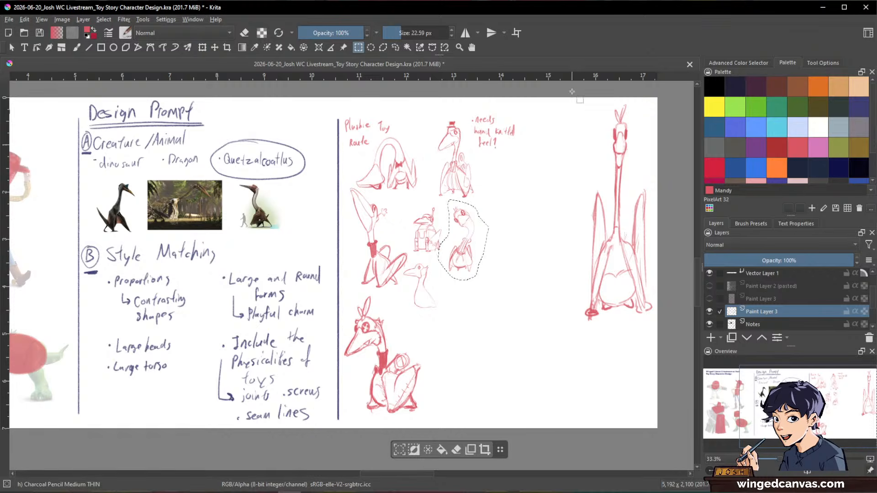
left_click_drag(571, 97, 659, 347)
key("ctrl+t")
mouse_move(642, 188)
left_mouse_down()
mouse_move(548, 274)
mouse_move(567, 288)
mouse_move(544, 291)
left_mouse_up()
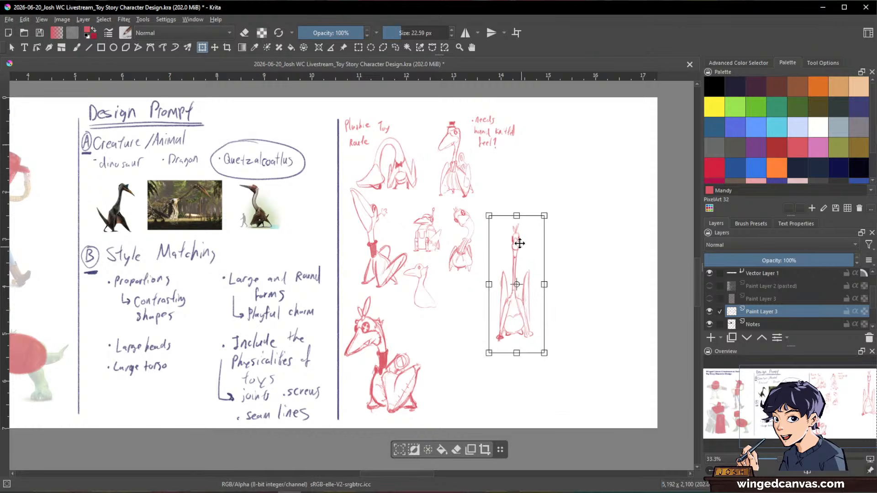
left_click_drag(519, 244, 462, 303)
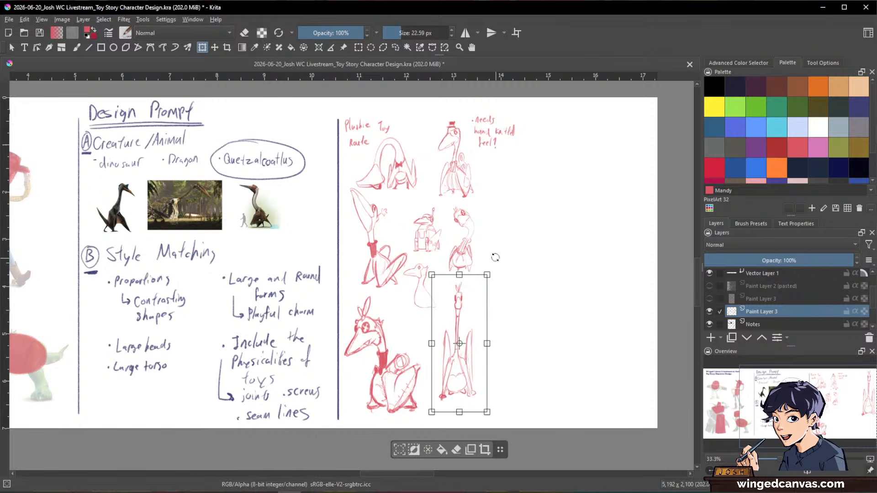
key("Return")
key("ctrl+shift+a")
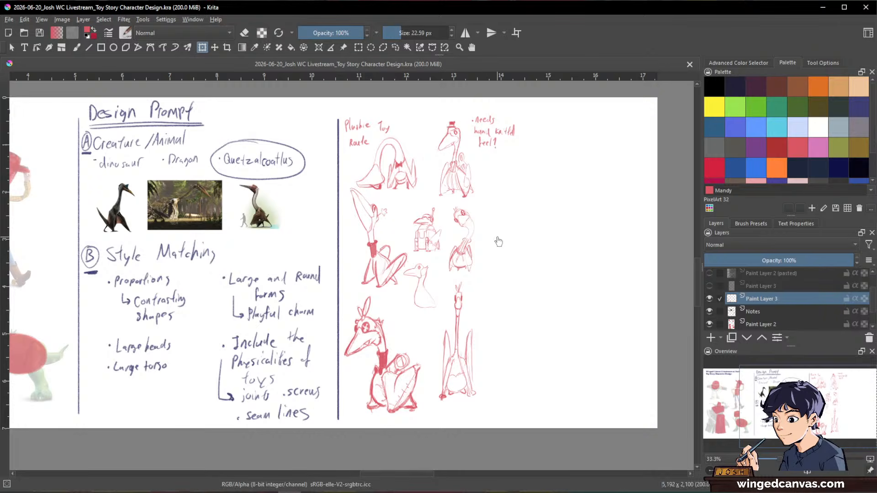
Show the hidden layer with the copied seated creature, move the copy up beside the thumbnails and enlarge it
scroll(509, 240, "down", 1)
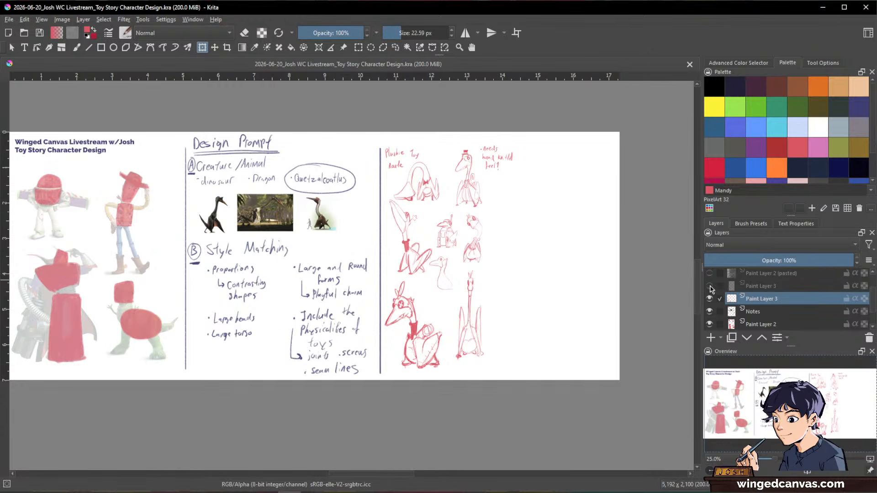
left_click(709, 286)
left_click(574, 279)
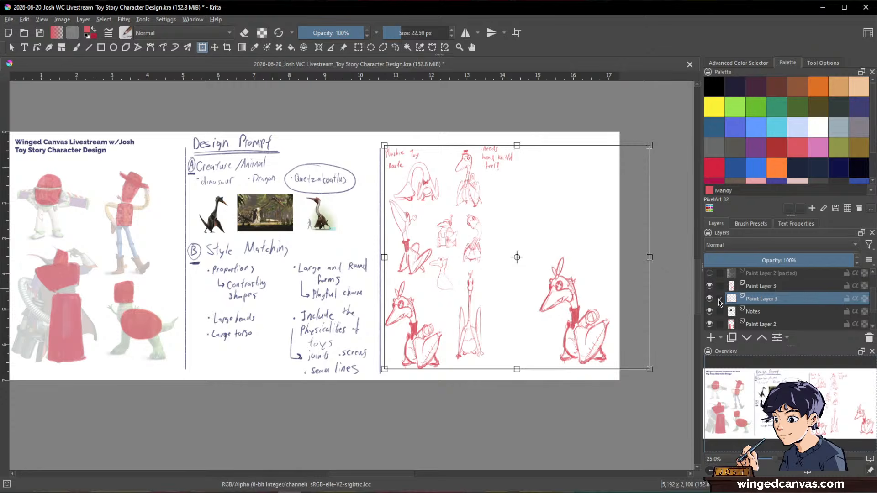
left_click(761, 286)
left_click(568, 291)
mouse_move(571, 282)
left_mouse_down()
mouse_move(540, 244)
mouse_move(537, 213)
left_mouse_up()
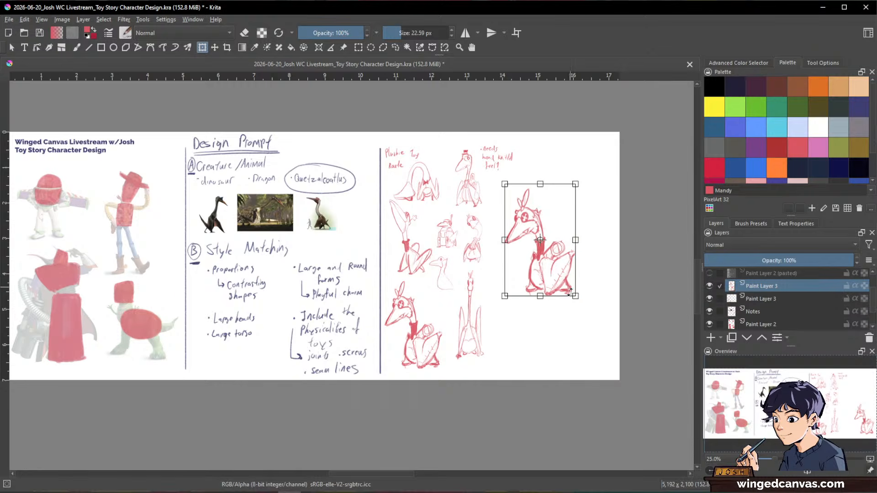
mouse_move(575, 296)
left_mouse_down()
mouse_move(606, 367)
mouse_move(593, 347)
left_mouse_up()
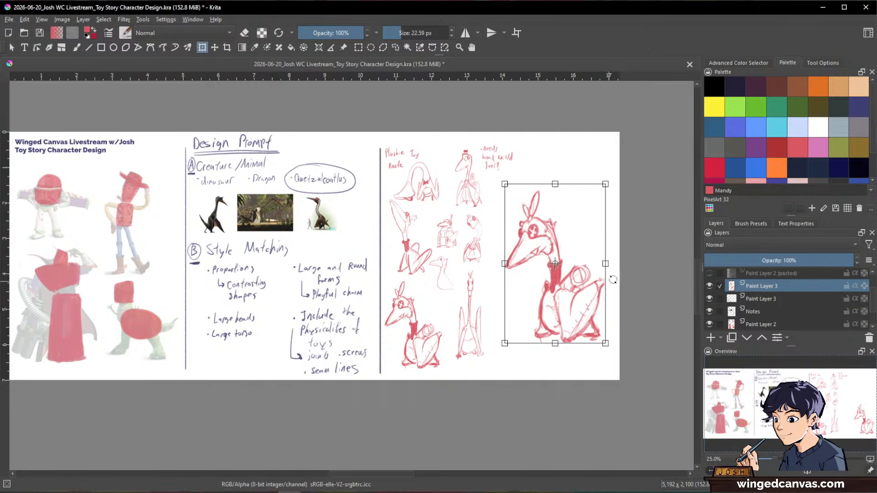
key("Return")
Extend the canvas on its right side to a width of 5606 px with the Crop tool
scroll(582, 245, "down", 1)
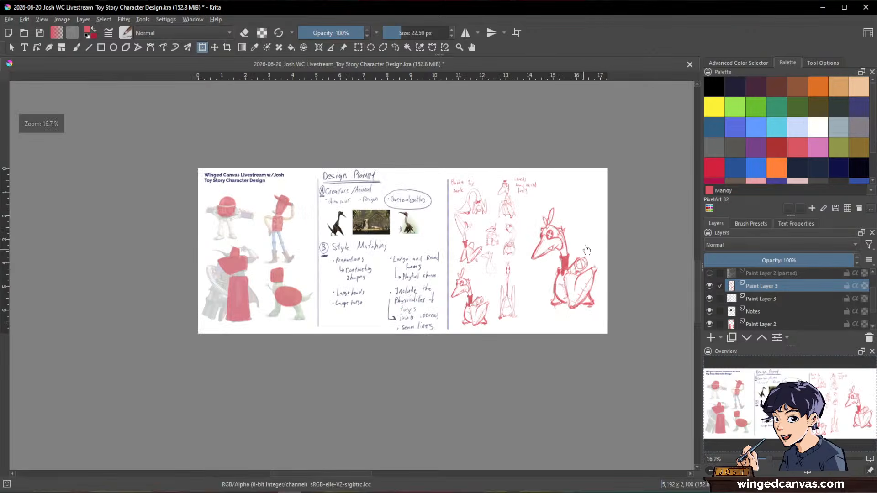
left_click(227, 47)
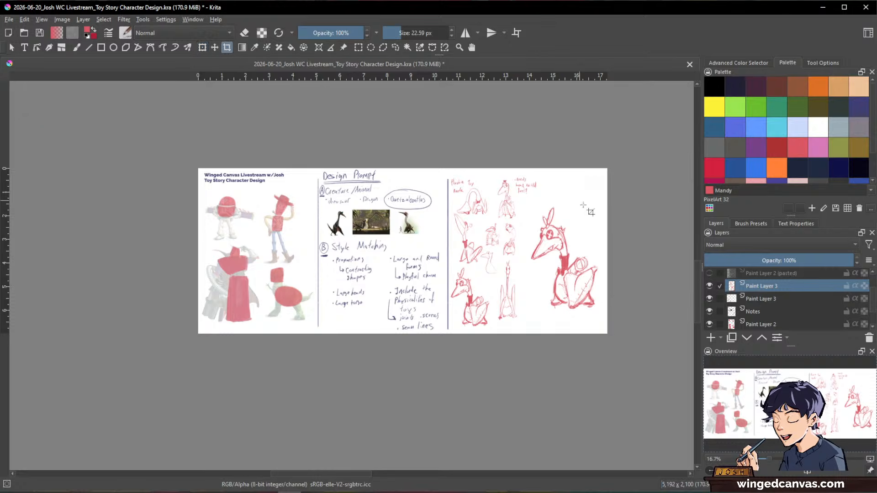
left_click_drag(607, 256, 629, 252)
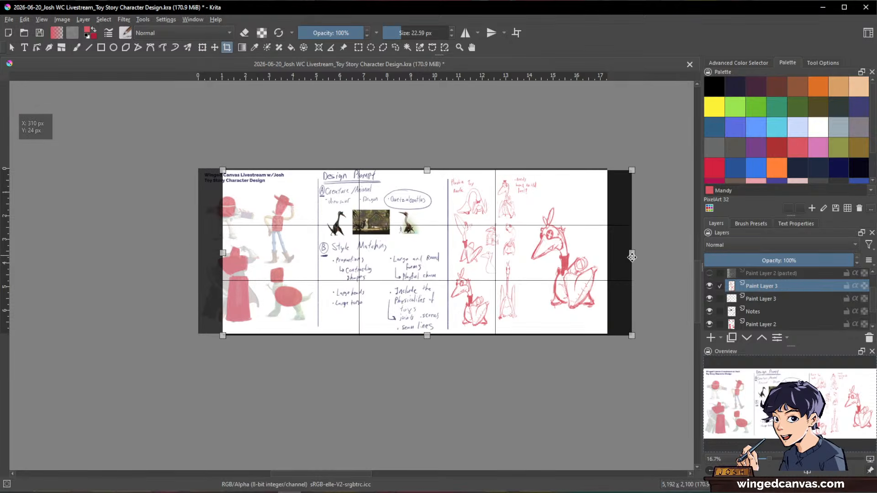
key("Escape")
left_click(524, 203)
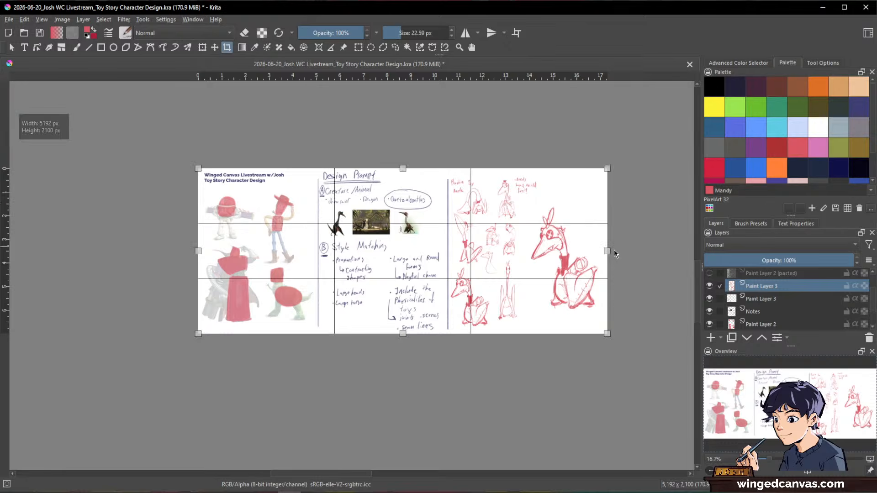
left_click_drag(612, 250, 639, 252)
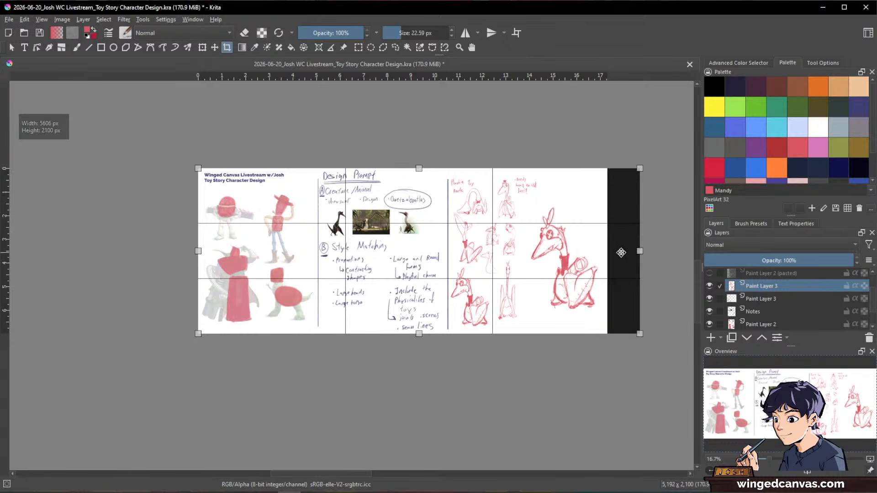
key("Return")
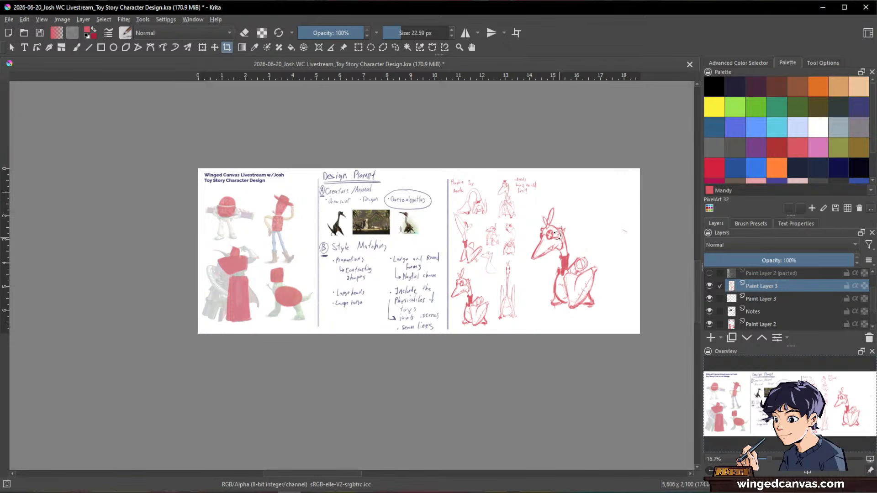
Reposition and enlarge the seated creature copy to fill the empty area beside the thumbnail sketches
key("ctrl+t")
left_click_drag(558, 235, 587, 243)
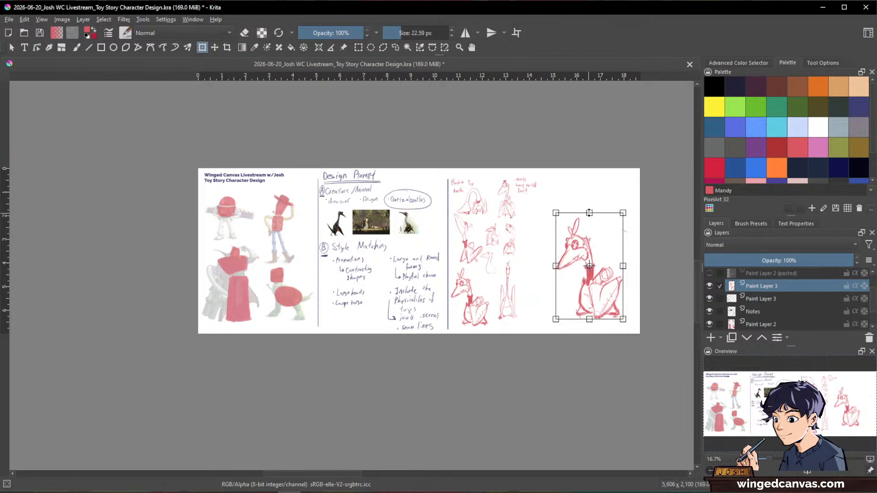
mouse_move(589, 213)
left_mouse_down()
mouse_move(588, 177)
mouse_move(599, 203)
mouse_move(587, 204)
mouse_move(574, 172)
mouse_move(572, 211)
left_mouse_up()
left_click_drag(577, 177, 577, 176)
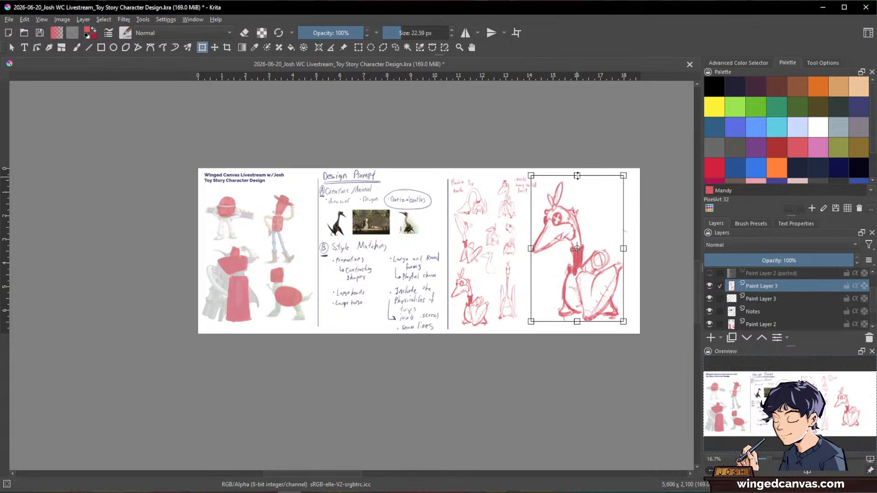
key("Return")
Switch to the Brush tool and lower the opacity of the enlarged creature's layer to 19%
key("b")
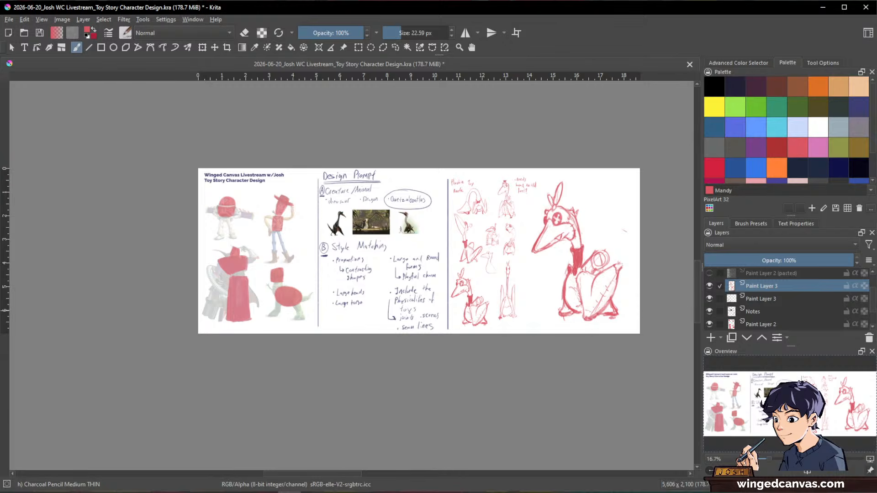
mouse_move(588, 238)
left_mouse_down()
mouse_move(642, 201)
mouse_move(571, 241)
left_mouse_up()
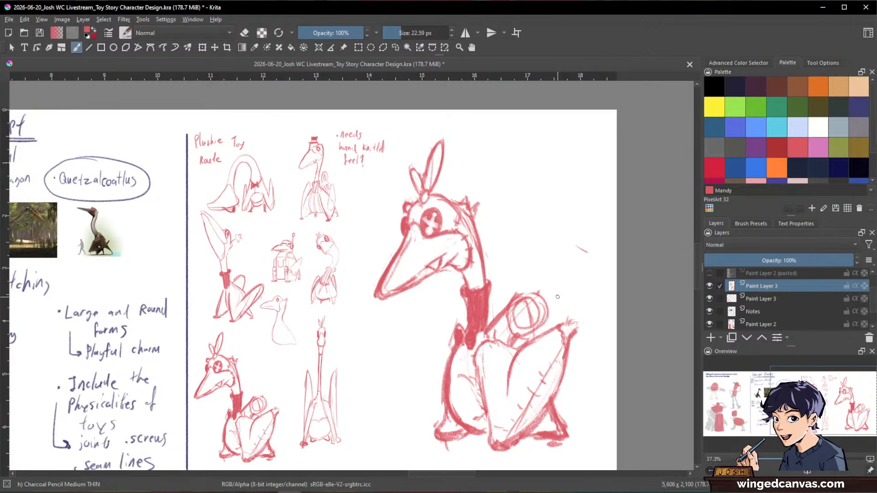
left_click_drag(750, 262, 732, 261)
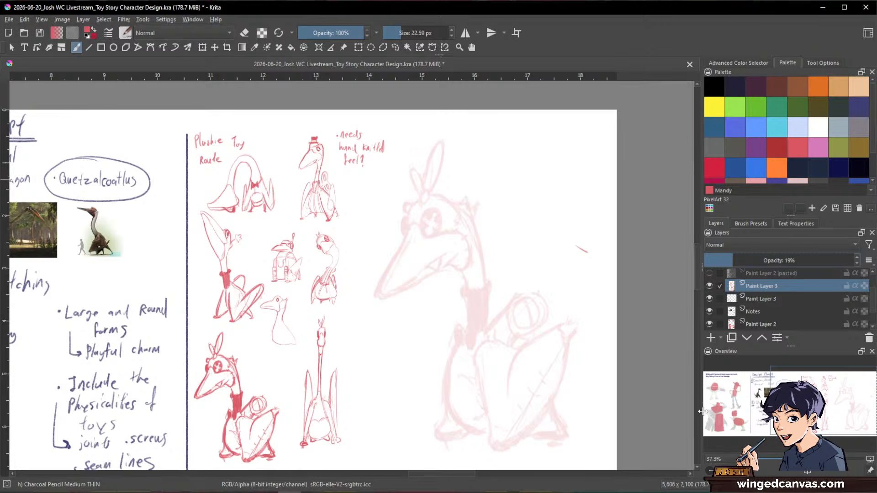
left_click(709, 299)
left_click(710, 300)
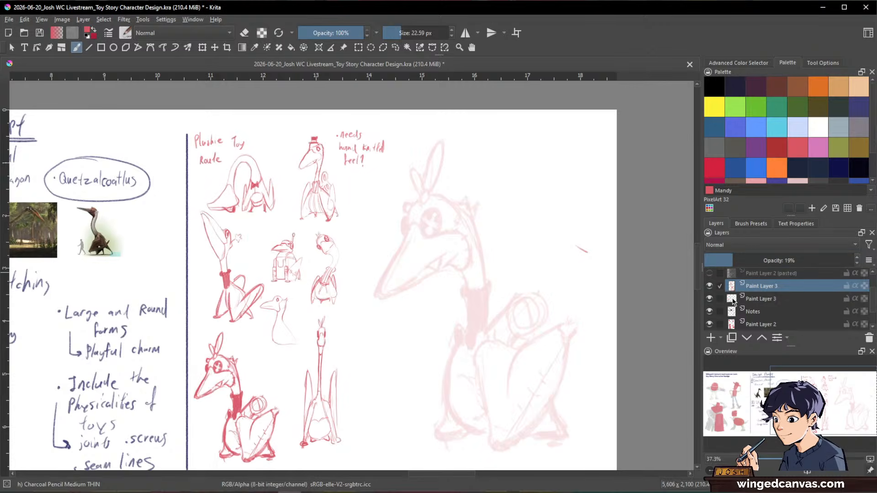
Delete the stray red mark near the canvas edge from the thumbnail sketches' layer, deselect, and return to the Brush tool
left_click(746, 300)
key("ctrl+r")
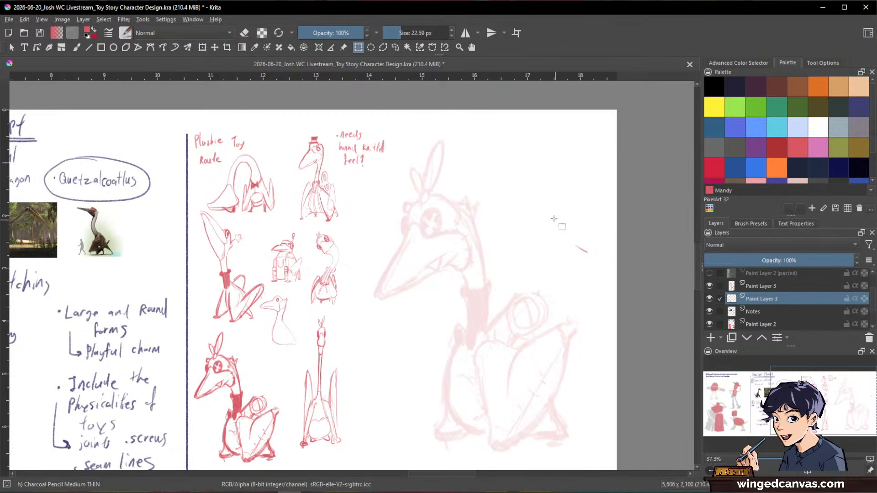
left_click_drag(555, 216, 609, 288)
key("Delete")
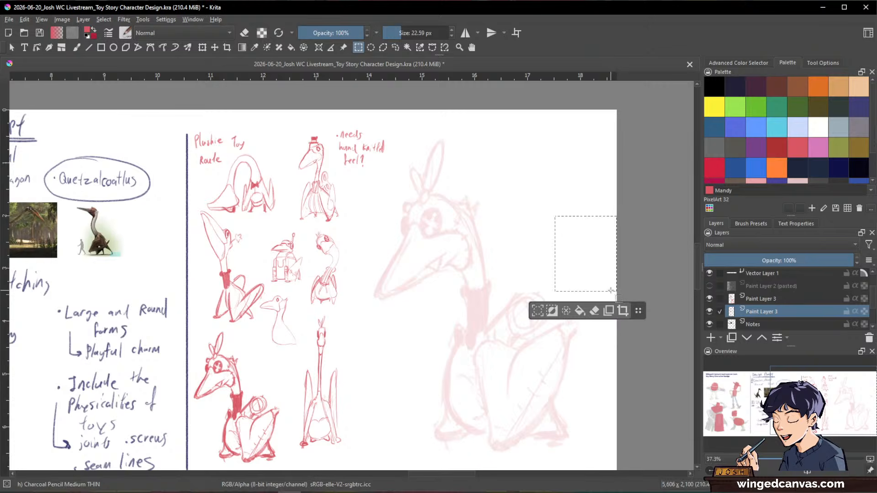
key("ctrl+shift+a")
key("b")
left_click(720, 299)
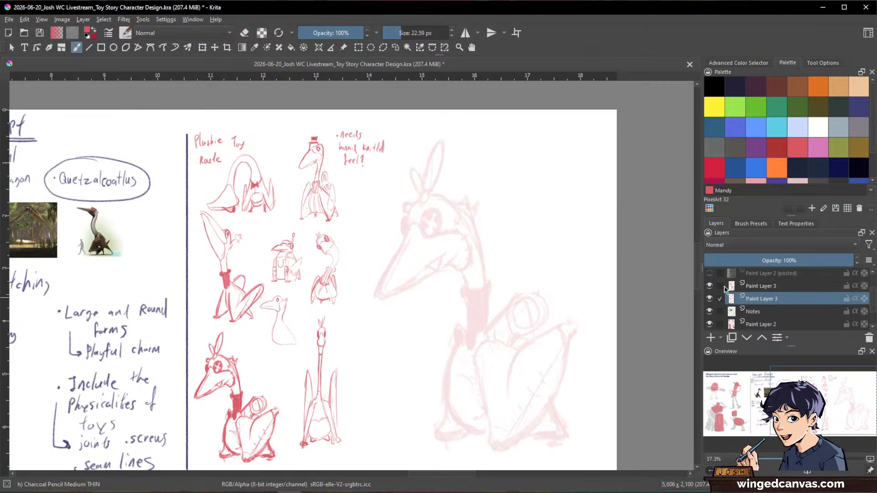
Add a new paint layer above the faded creature's layer and choose the dark navy Valhalla colour
left_click(760, 288)
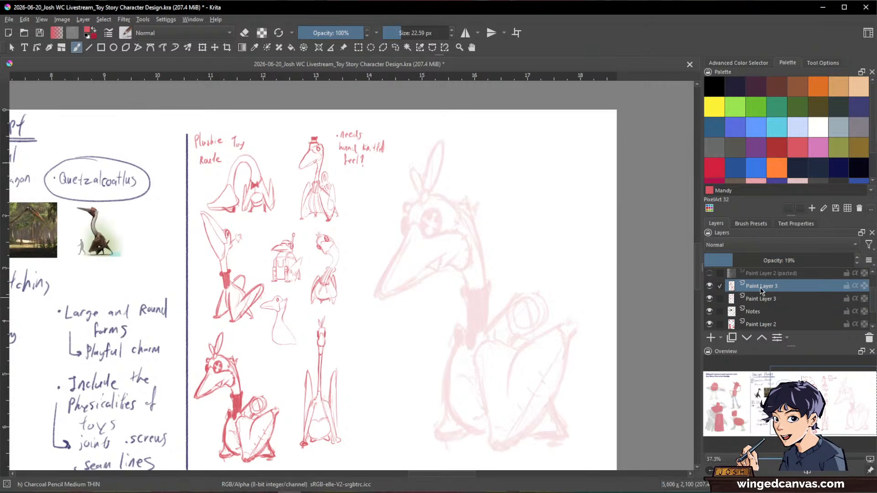
left_click(711, 338)
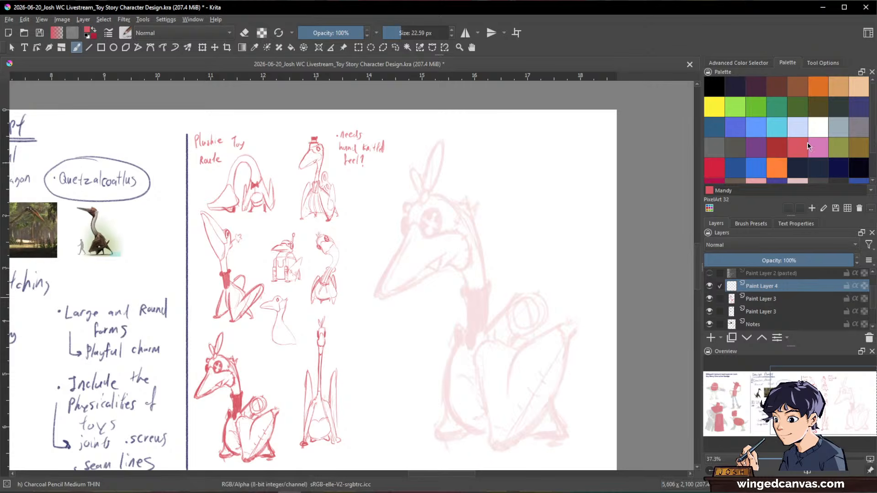
left_click(733, 90)
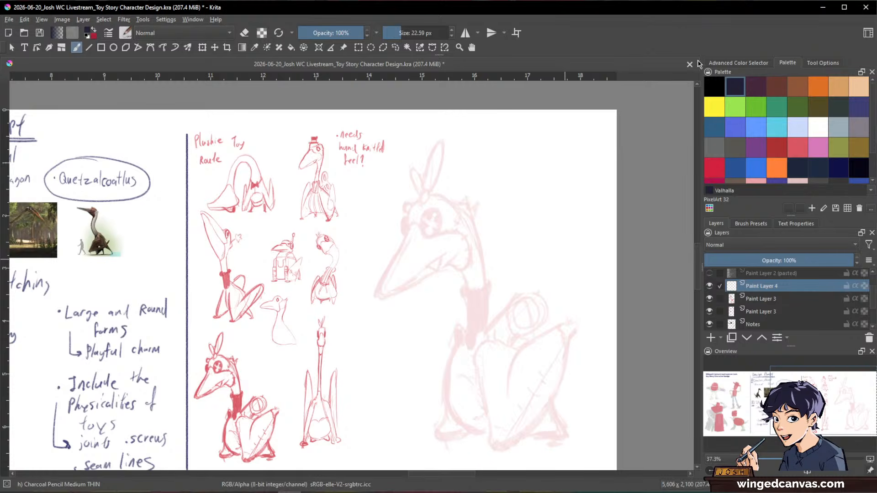
Outline the large creature's beak over the faded sketch, drawing its upper edge, rounded tip, lower edge and mouth line
left_click_drag(409, 235, 513, 249)
mouse_move(436, 239)
left_mouse_down()
mouse_move(473, 258)
mouse_move(462, 285)
left_mouse_up()
left_click_drag(479, 250, 406, 401)
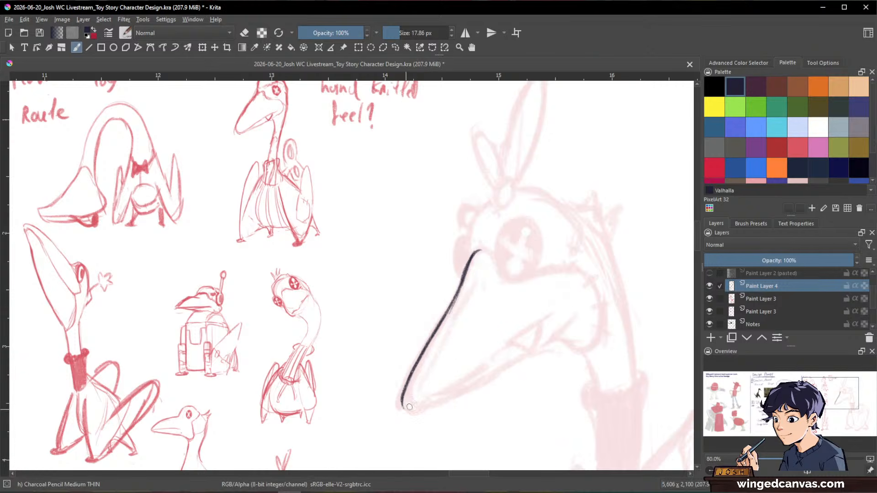
mouse_move(406, 403)
left_mouse_down()
mouse_move(411, 410)
mouse_move(550, 342)
left_mouse_up()
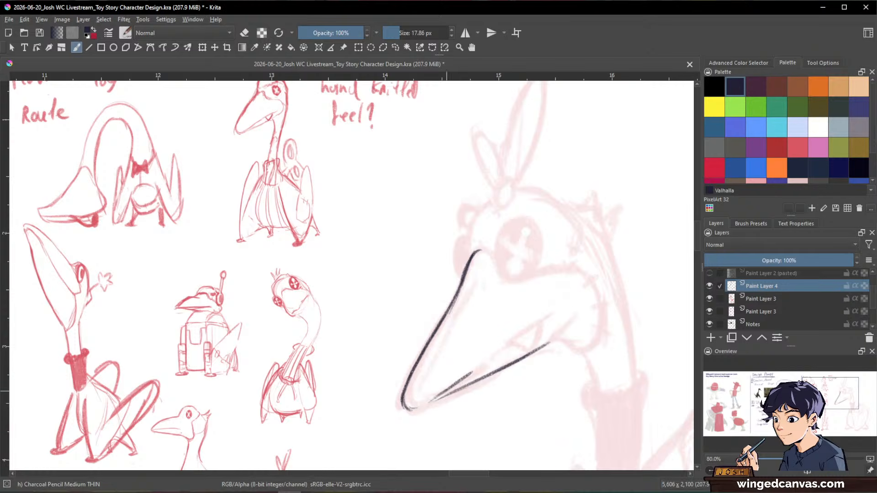
left_click_drag(417, 405, 471, 373)
left_click_drag(523, 335, 556, 310)
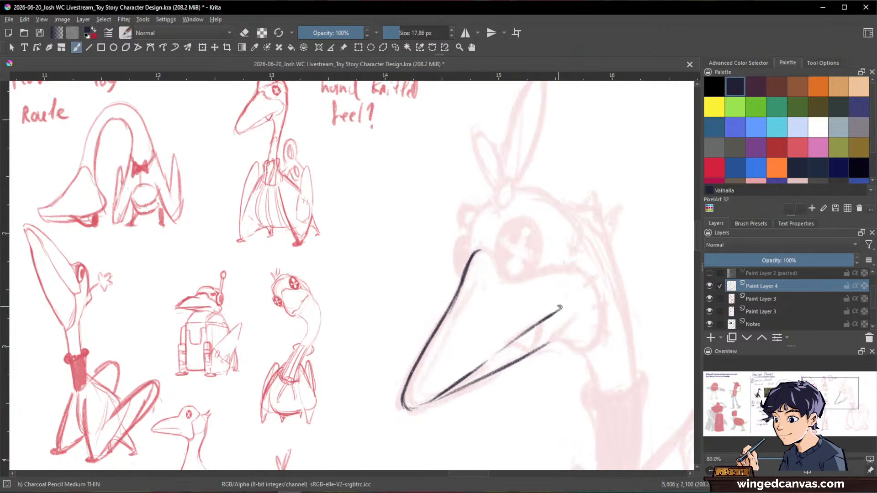
Compare the new beak outline with the Quetzalcoatlus reference images and the thumbnail sketches
mouse_move(585, 294)
left_mouse_down()
mouse_move(609, 323)
mouse_move(611, 341)
mouse_move(538, 313)
left_mouse_up()
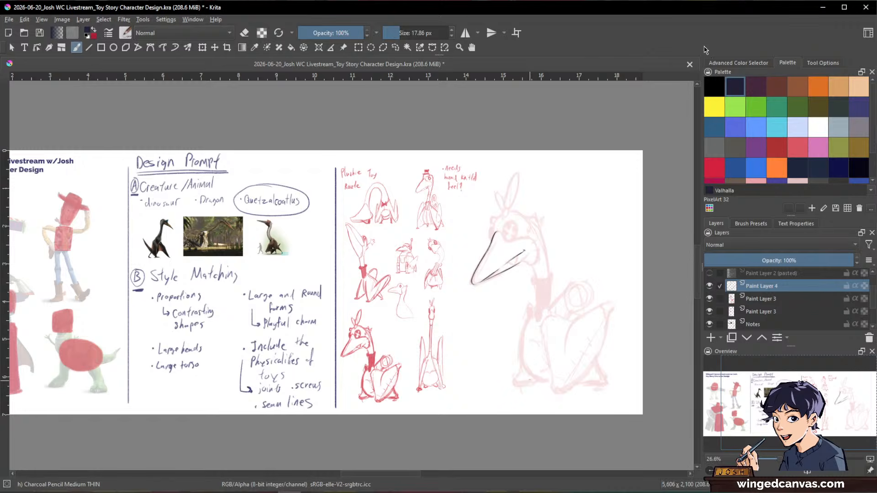
scroll(492, 208, "up", 5)
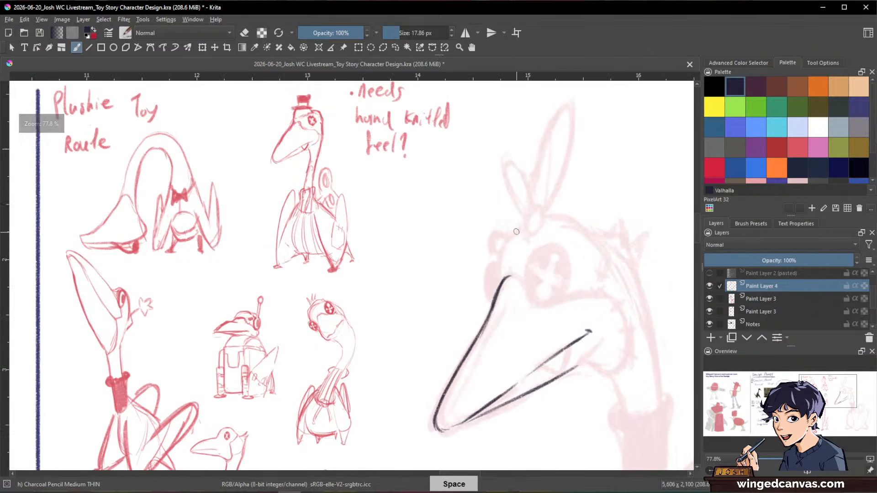
left_click_drag(550, 270, 544, 328)
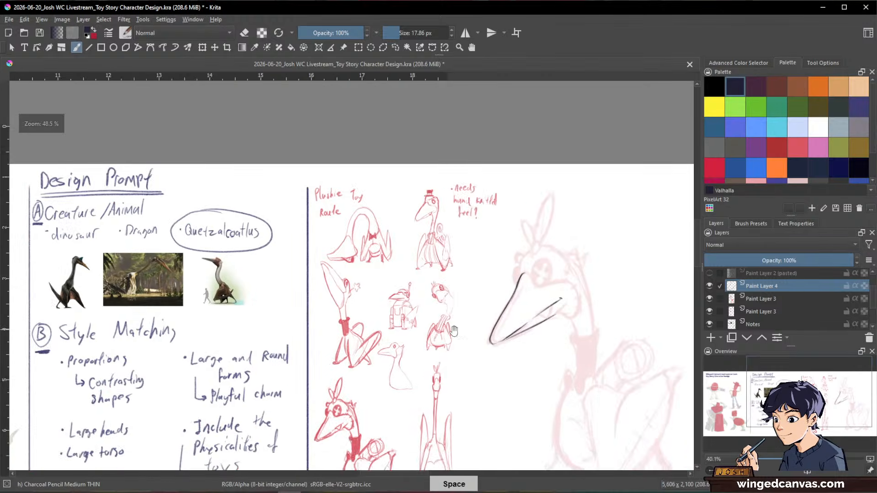
left_click_drag(266, 288, 383, 256)
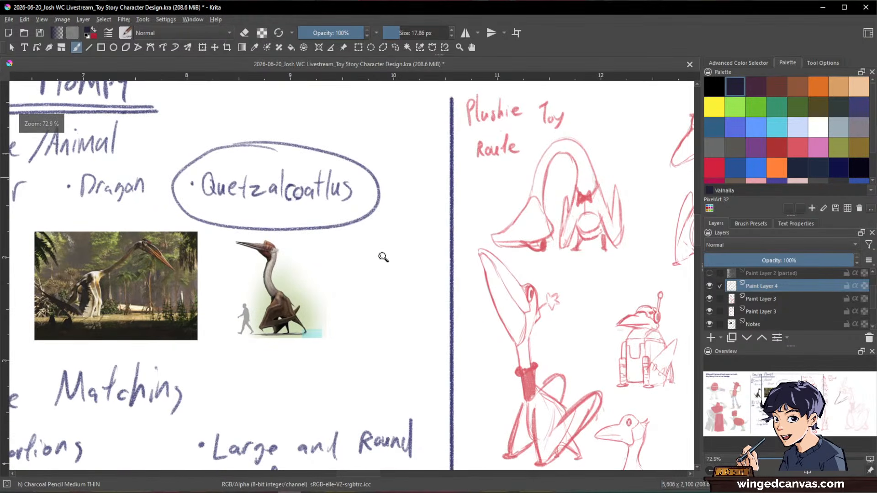
left_click_drag(327, 317, 418, 320)
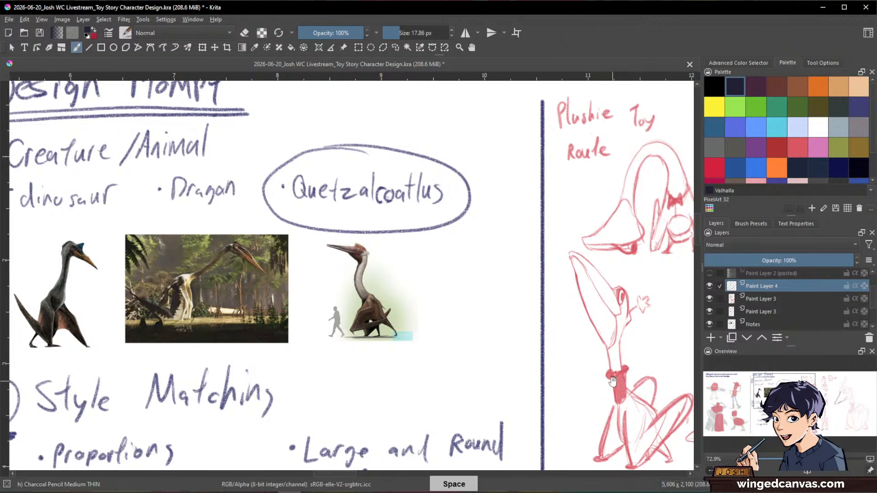
left_click_drag(608, 371, 261, 367)
left_click_drag(586, 339, 603, 359)
left_click_drag(603, 359, 481, 389)
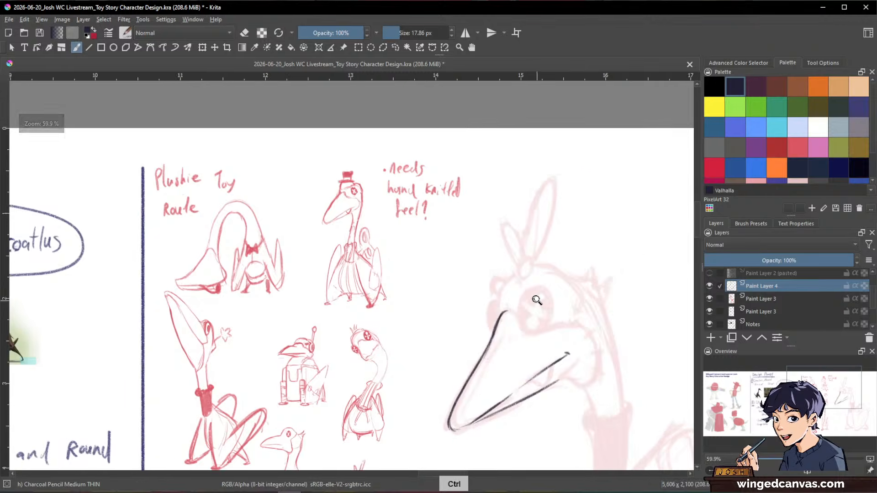
Draw the creature's forehead, the top of its head and the back line of its neck over the faded sketch
mouse_move(538, 301)
left_mouse_down()
mouse_move(507, 278)
mouse_move(518, 271)
mouse_move(497, 316)
left_mouse_up()
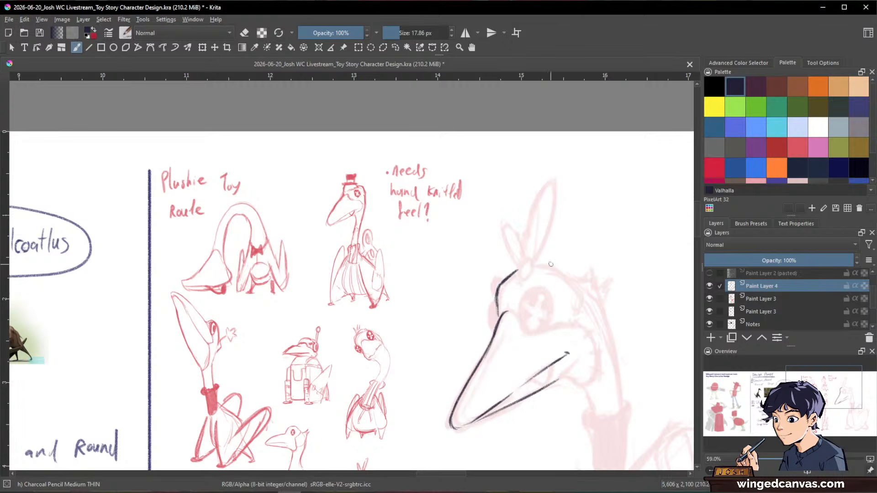
mouse_move(531, 265)
left_mouse_down()
mouse_move(551, 267)
mouse_move(616, 226)
mouse_move(595, 236)
mouse_move(634, 251)
left_mouse_up()
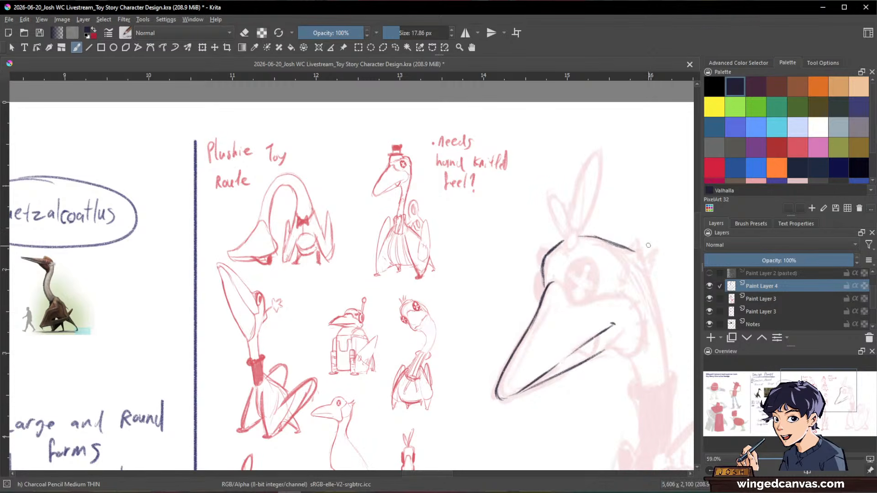
mouse_move(635, 251)
left_mouse_down()
mouse_move(644, 249)
mouse_move(657, 299)
left_mouse_up()
left_click_drag(645, 268, 660, 325)
left_click_drag(647, 261, 668, 348)
left_click_drag(650, 280, 667, 370)
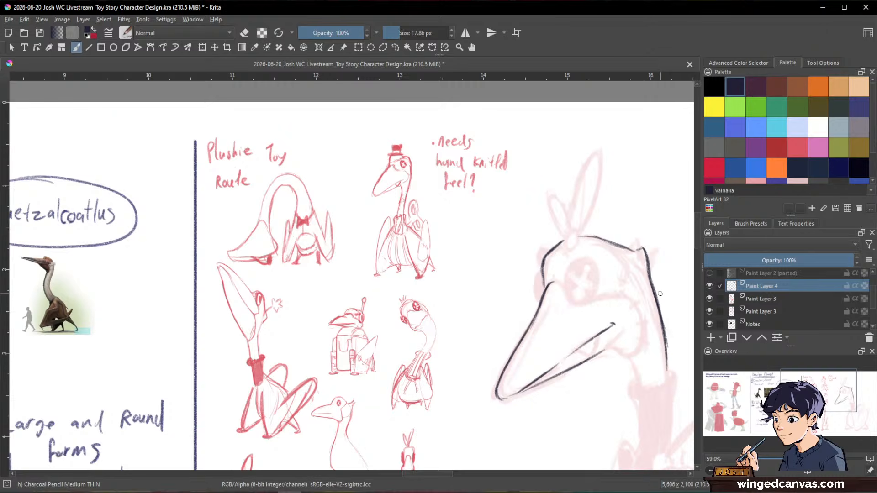
Refine the line along the back of the neck and draw the front neck line beneath the jaw
key("e")
key("e")
mouse_move(631, 355)
left_mouse_down()
mouse_move(637, 377)
mouse_move(546, 341)
left_mouse_up()
key("space")
key("ctrl+space")
left_click_drag(625, 302, 576, 367)
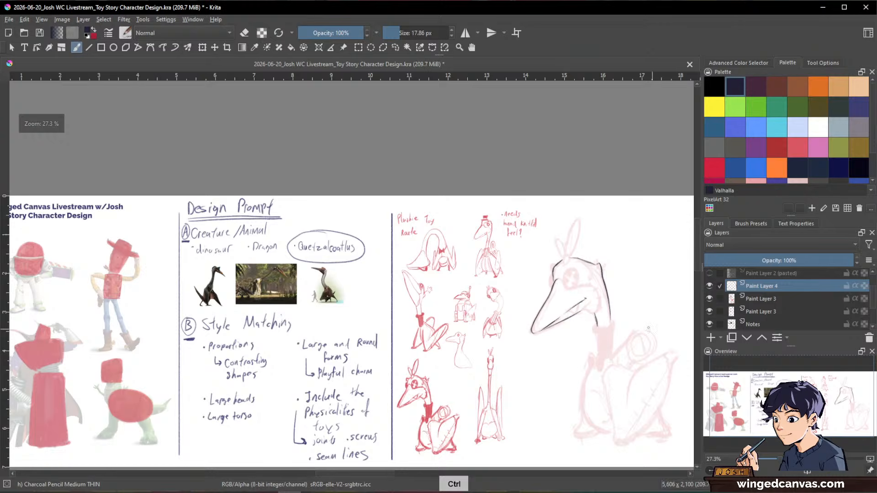
key("ctrl+space")
mouse_move(589, 304)
left_mouse_down()
mouse_move(605, 271)
mouse_move(626, 257)
mouse_move(595, 289)
left_mouse_up()
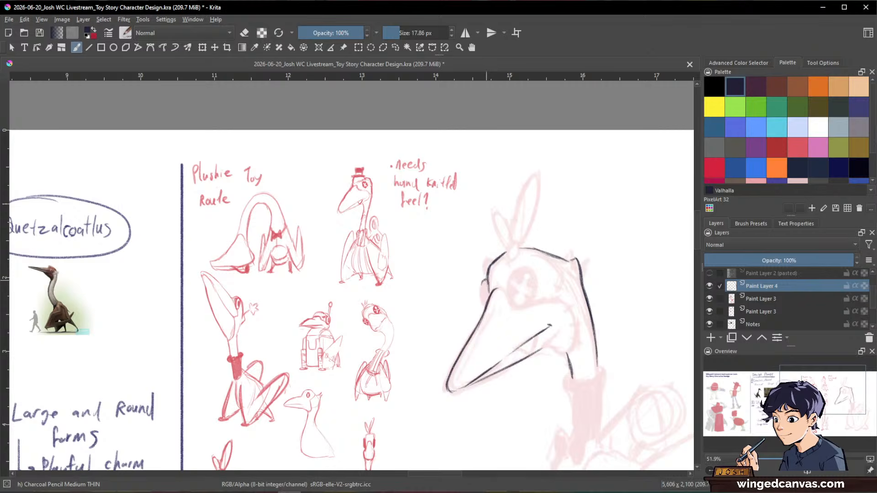
Draw the partly hidden far eye and a round, double-rimmed near button eye with thread holes and crossed thread
left_click_drag(486, 282, 488, 304)
left_click_drag(525, 268, 513, 272)
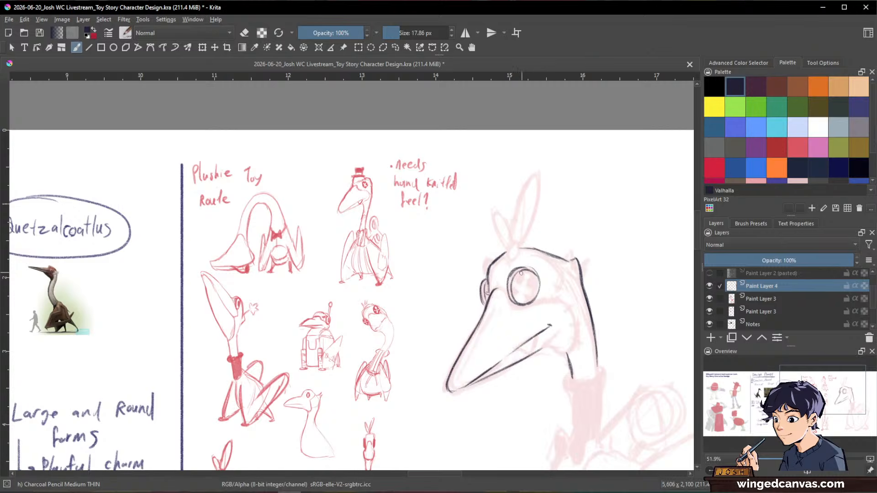
mouse_move(529, 276)
left_mouse_down()
mouse_move(519, 297)
mouse_move(519, 278)
mouse_move(535, 287)
mouse_move(523, 297)
left_mouse_up()
key("e")
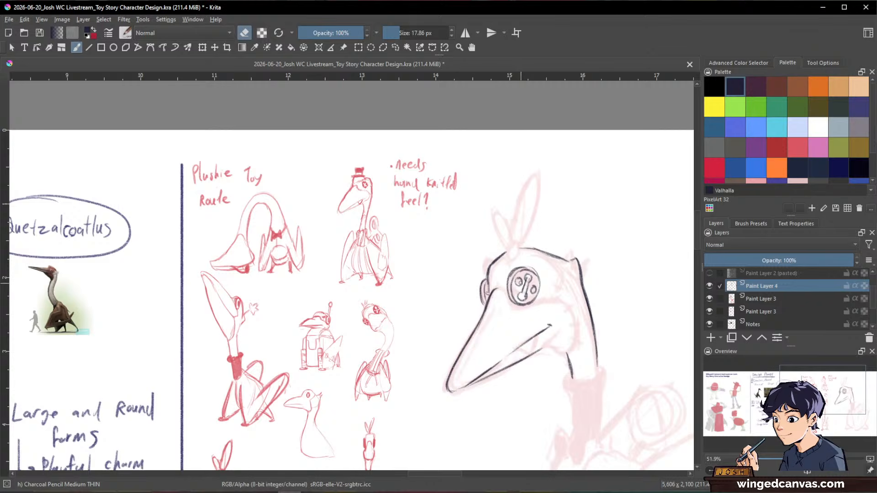
key("e")
mouse_move(517, 283)
left_mouse_down()
mouse_move(532, 292)
mouse_move(517, 282)
left_mouse_up()
key("e")
mouse_move(595, 304)
left_mouse_down()
mouse_move(599, 274)
mouse_move(593, 301)
left_mouse_up()
left_click_drag(551, 255, 565, 228)
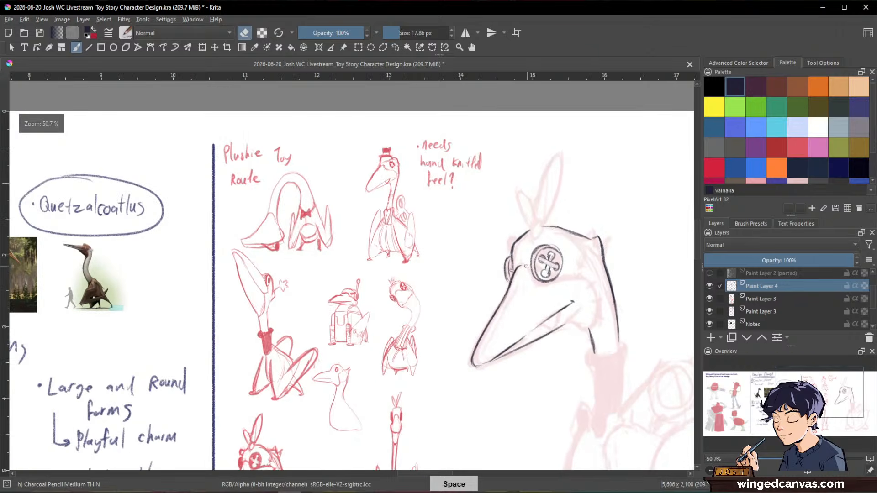
key("e")
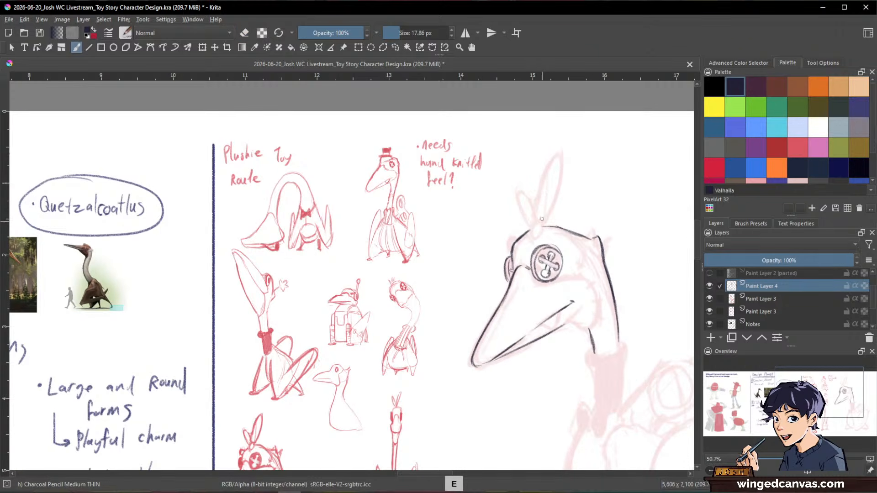
Draw the forehead seam with small stitches in front of the button eye and strengthen the beak's upper edge
mouse_move(599, 269)
left_mouse_down()
mouse_move(566, 192)
mouse_move(565, 289)
left_mouse_up()
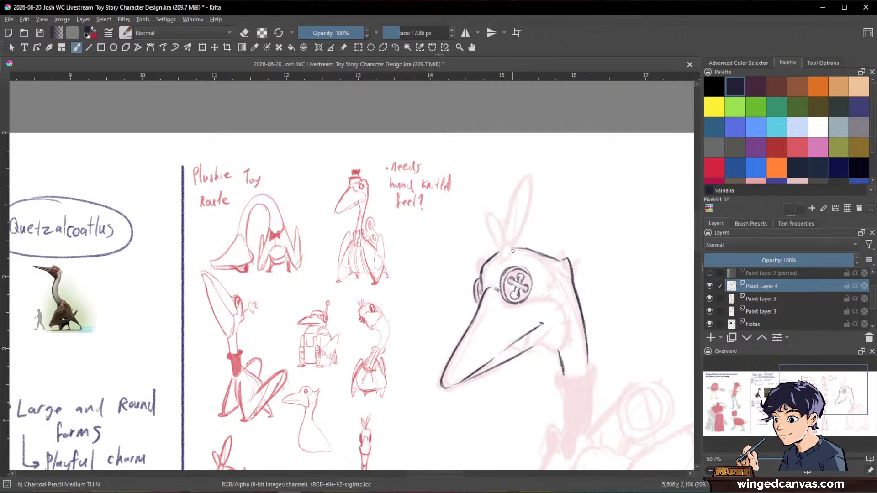
key("space")
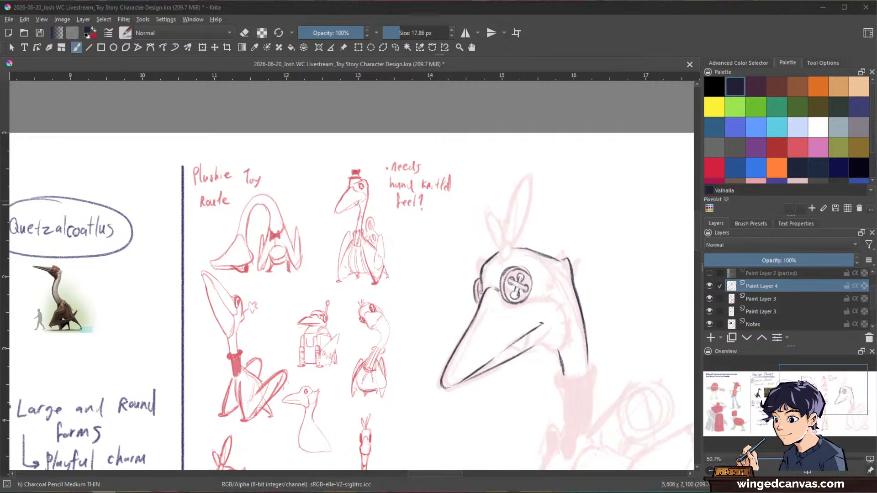
left_click(722, 33)
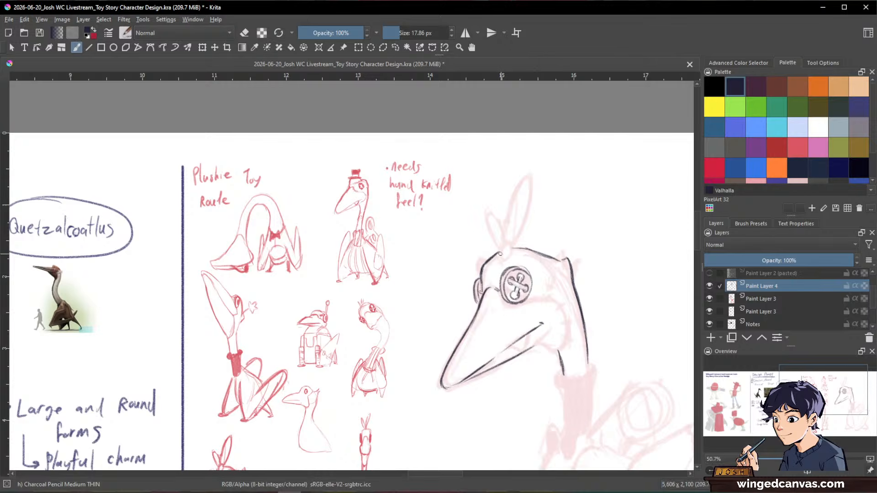
left_click_drag(493, 259, 489, 285)
left_click_drag(487, 291, 450, 370)
left_click_drag(600, 281, 551, 254)
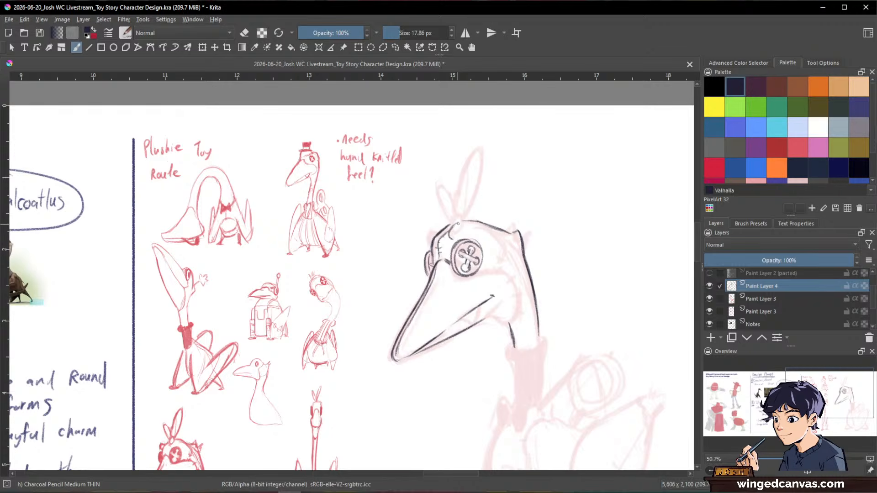
Draw the small bump above the far eye and the head crest with its knot and three pointed leaf shapes
left_click_drag(442, 229, 432, 232)
left_click_drag(597, 266, 605, 210)
mouse_move(473, 251)
left_mouse_down()
mouse_move(479, 232)
mouse_move(487, 250)
left_mouse_up()
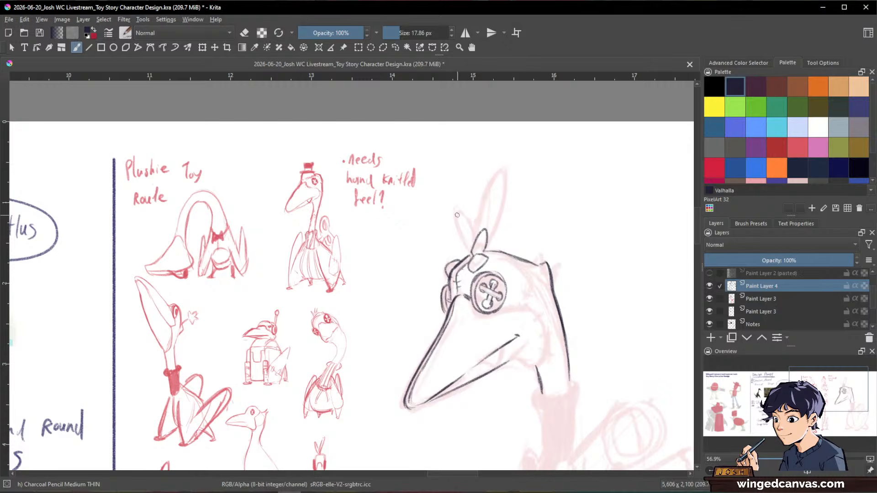
mouse_move(452, 215)
left_mouse_down()
mouse_move(458, 241)
mouse_move(472, 237)
mouse_move(503, 170)
mouse_move(489, 238)
left_mouse_up()
key("ctrl+space")
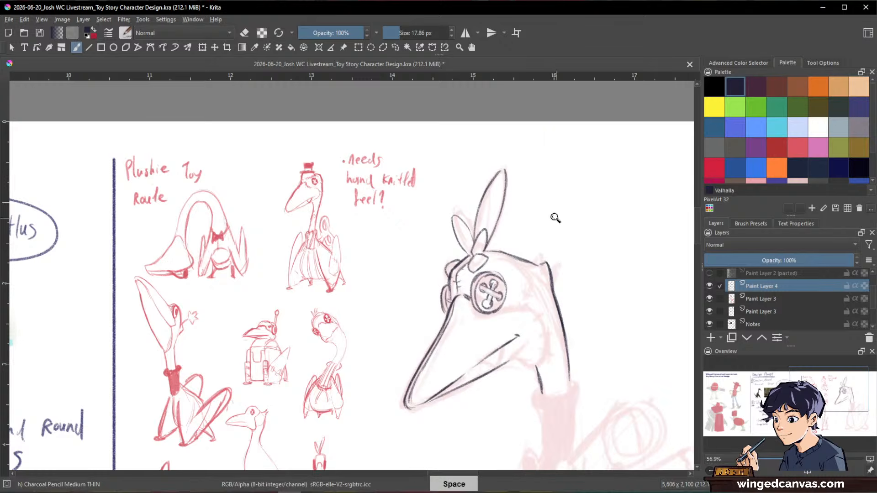
left_click_drag(573, 224, 580, 293)
Draw the curved seam behind the button eye and clean up the corner where the head meets the neck
key("ctrl+space")
left_click_drag(591, 223, 611, 162)
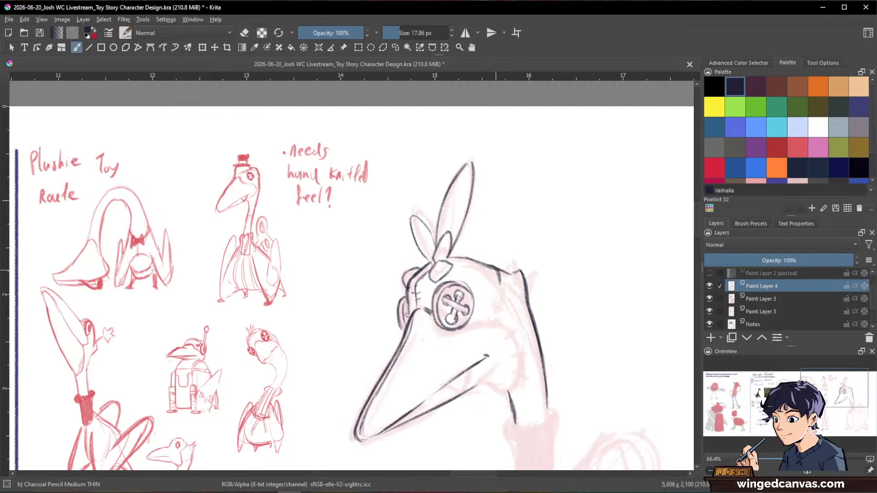
left_click_drag(501, 284, 491, 322)
key("e")
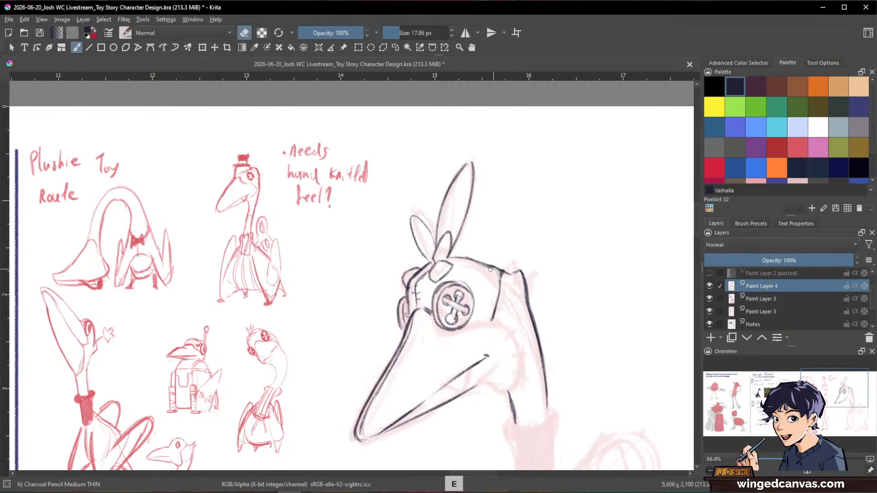
key("e")
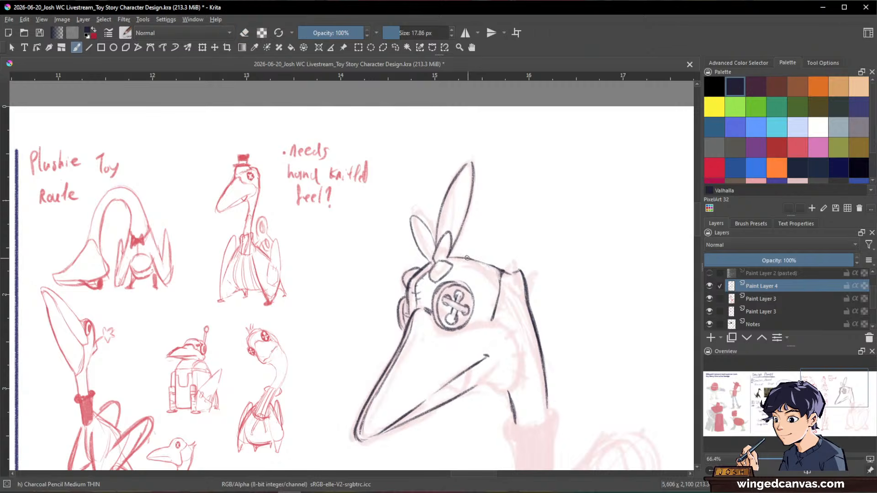
key("e")
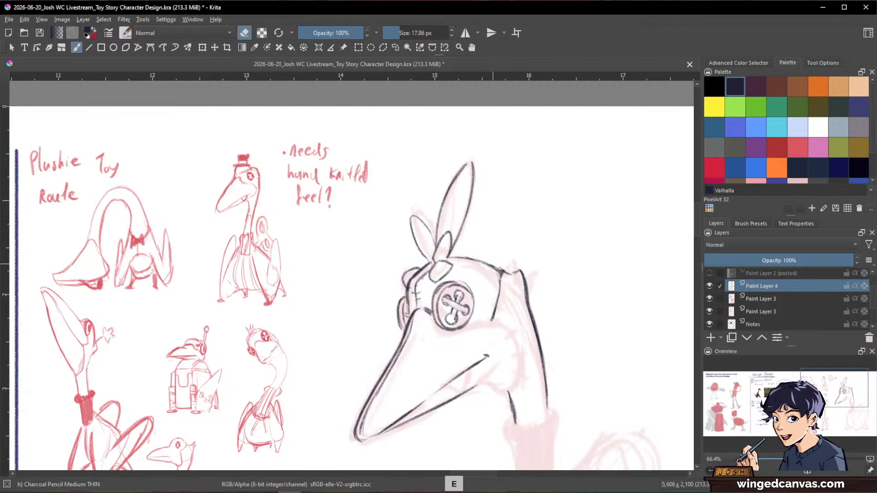
mouse_move(505, 279)
left_mouse_down()
mouse_move(517, 273)
mouse_move(502, 271)
left_mouse_up()
key("e")
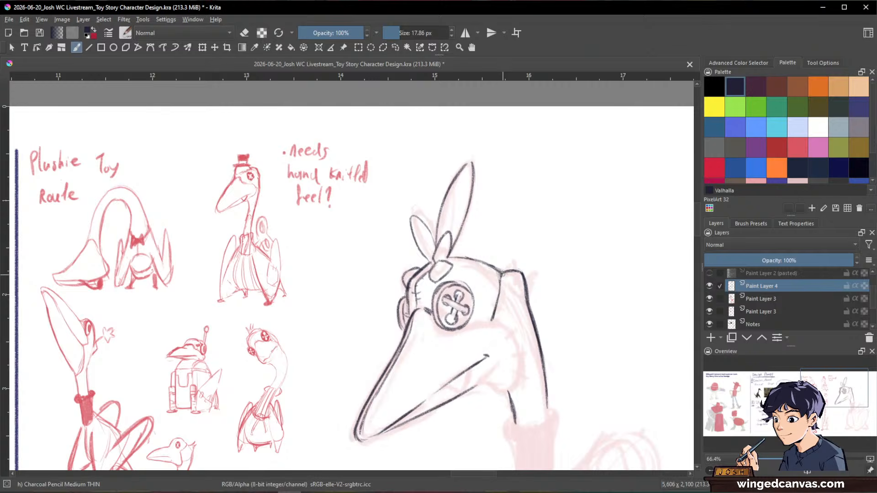
Add short stitches across the curved seam behind the button eye
key("space")
key("e")
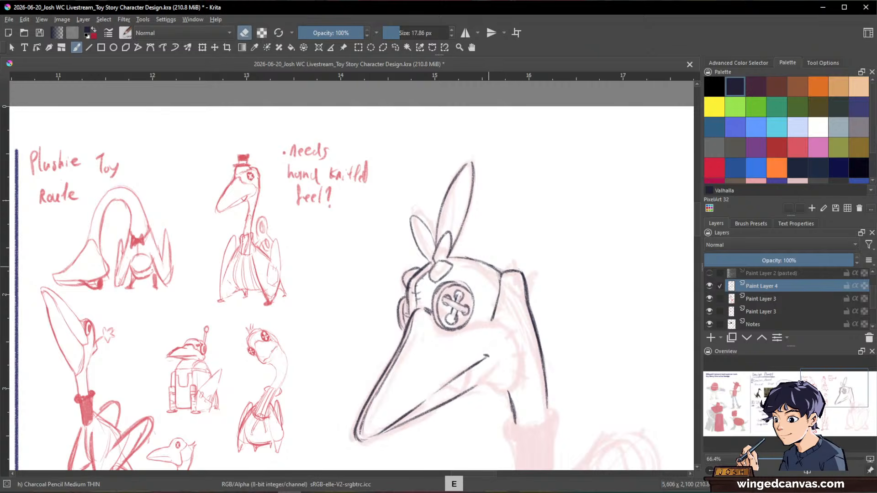
key("e")
left_click_drag(491, 267, 501, 280)
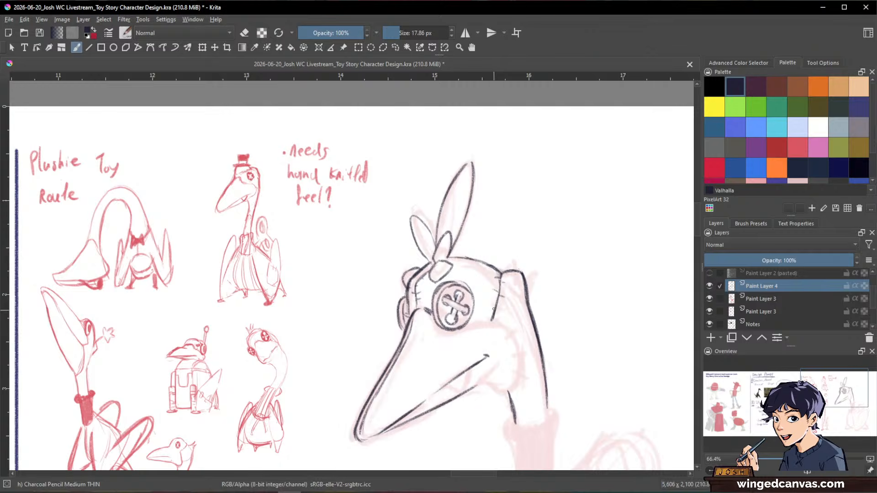
key("space")
left_click_drag(621, 297, 567, 314)
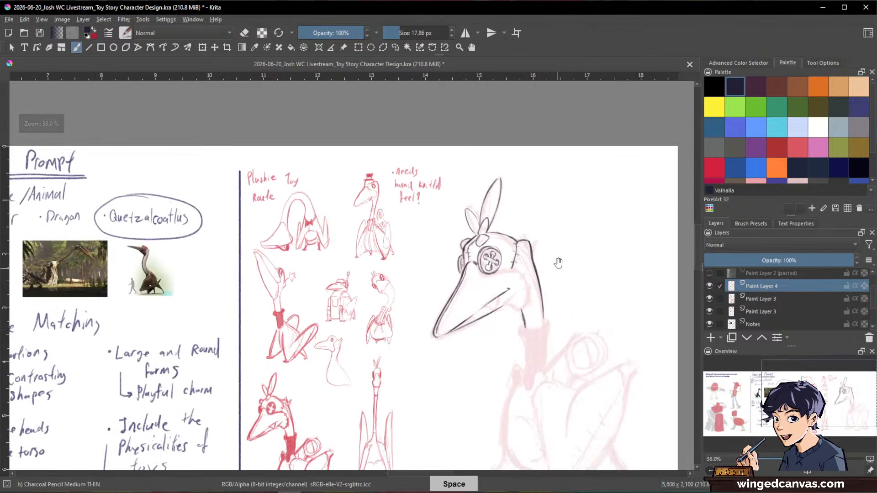
Draw the chin curve joining the lower beak to the neck and the rounded cheek line running under the button eye to the throat
left_click_drag(557, 265, 532, 212)
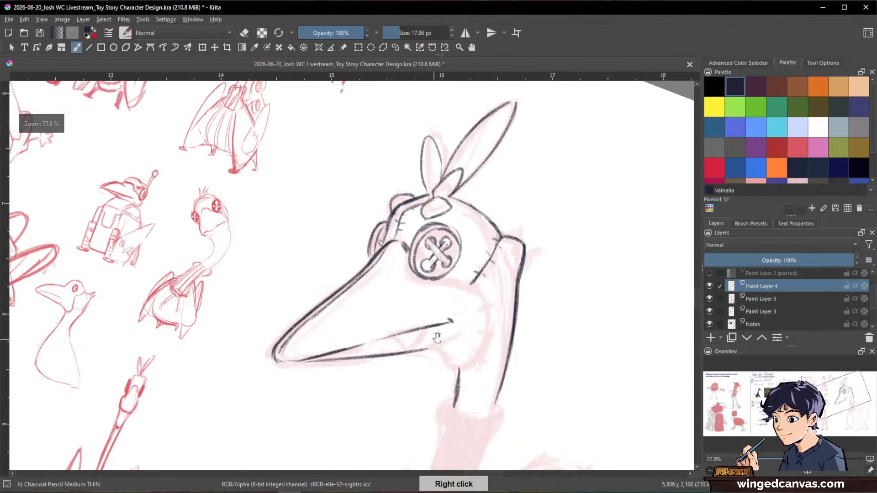
left_click_drag(429, 349, 460, 372)
key("e")
key("e")
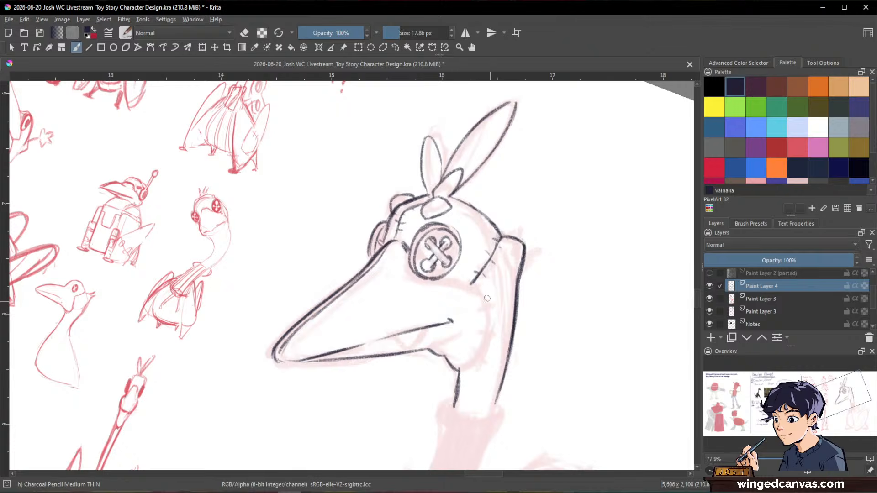
mouse_move(444, 280)
left_mouse_down()
mouse_move(486, 305)
mouse_move(488, 348)
mouse_move(462, 369)
mouse_move(462, 351)
left_mouse_up()
mouse_move(584, 320)
left_mouse_down()
mouse_move(515, 362)
mouse_move(523, 368)
left_mouse_up()
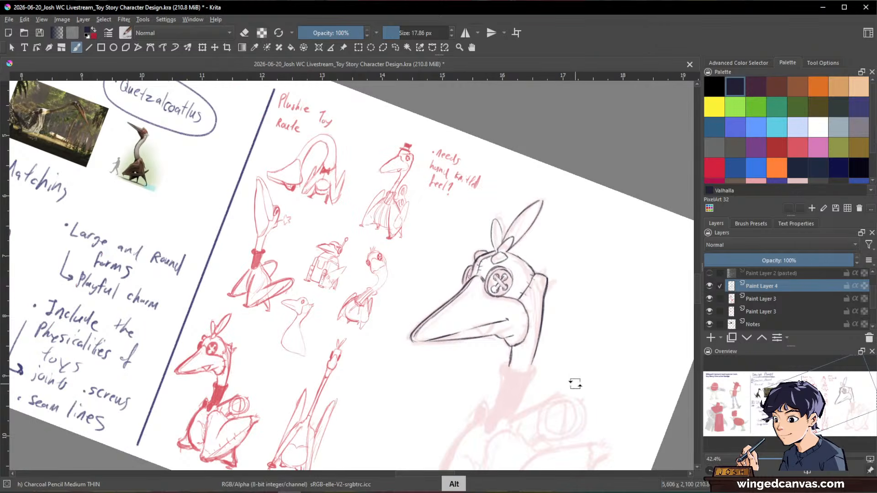
left_click_drag(599, 357, 609, 323)
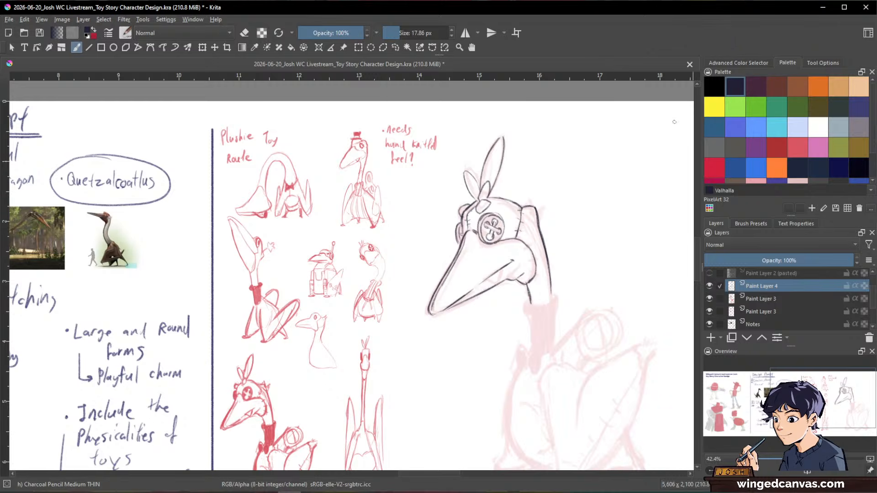
Draw a pointed tooth near the mouth corner and a smaller one towards the beak tip, reinforcing the mouth line
left_click_drag(531, 233, 543, 199)
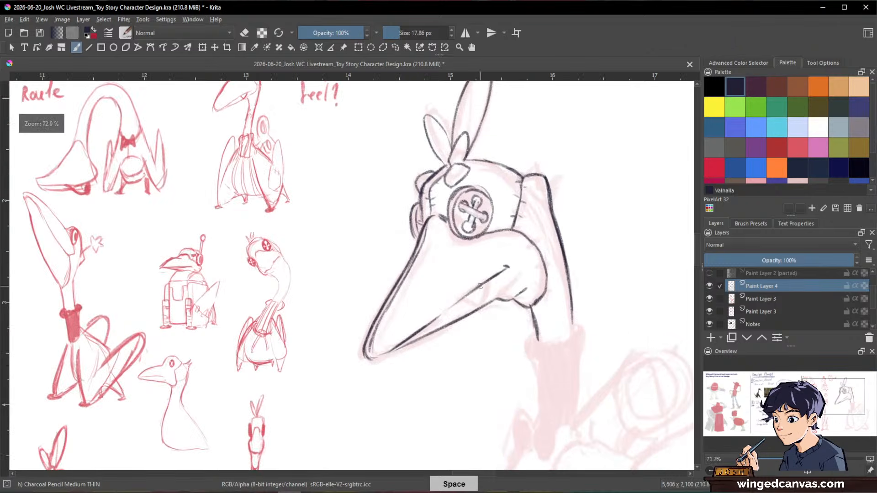
mouse_move(485, 285)
left_mouse_down()
mouse_move(492, 295)
mouse_move(496, 282)
left_mouse_up()
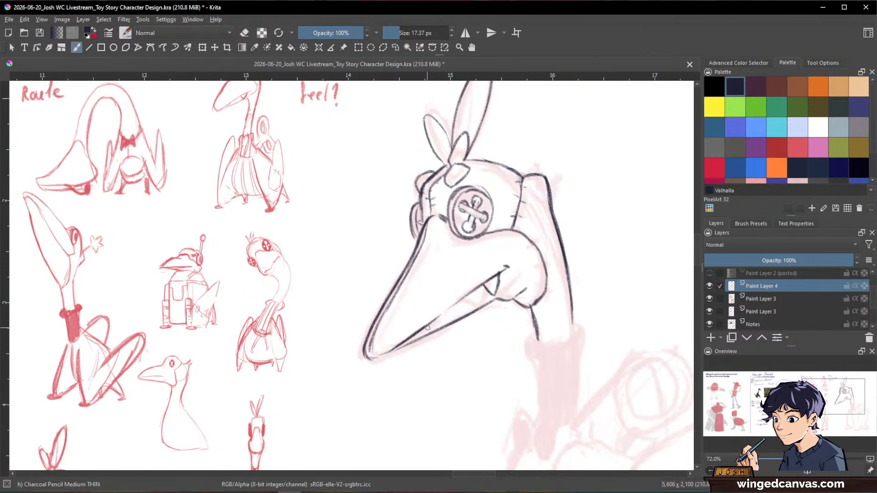
left_click_drag(382, 356, 477, 295)
left_click_drag(432, 323, 442, 315)
key("space")
left_click_drag(630, 277, 586, 340)
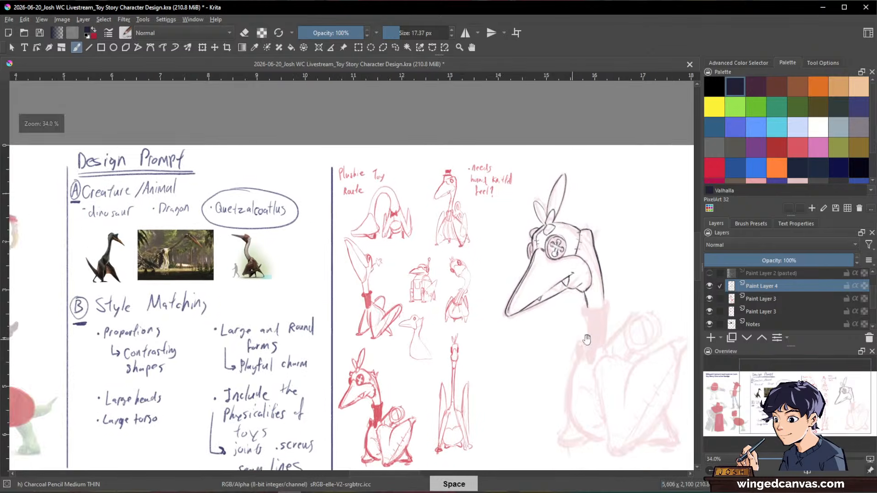
left_click_drag(643, 344, 591, 331)
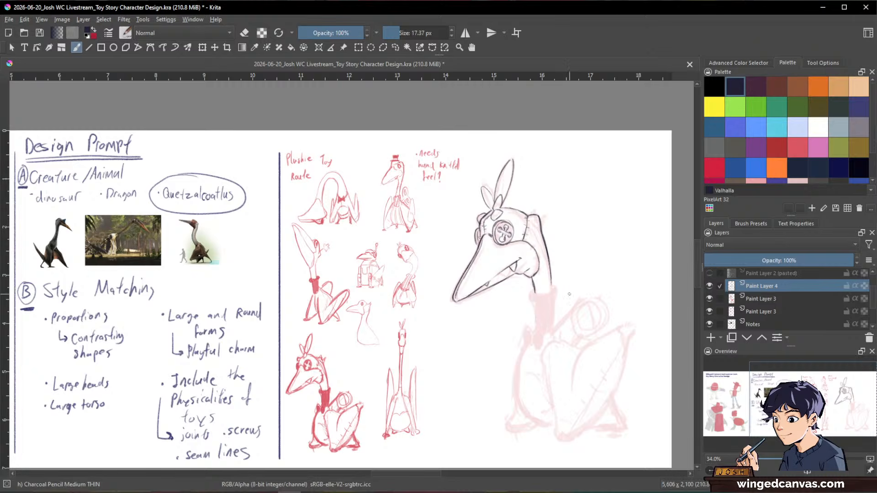
Draw the rolled collar around the lower neck and the front edge of the knitted sleeve below it
left_click_drag(577, 277, 605, 251)
mouse_move(515, 296)
left_mouse_down()
mouse_move(546, 276)
mouse_move(507, 302)
mouse_move(504, 318)
mouse_move(542, 297)
left_mouse_up()
left_click_drag(614, 221, 594, 282)
left_click_drag(594, 233, 618, 192)
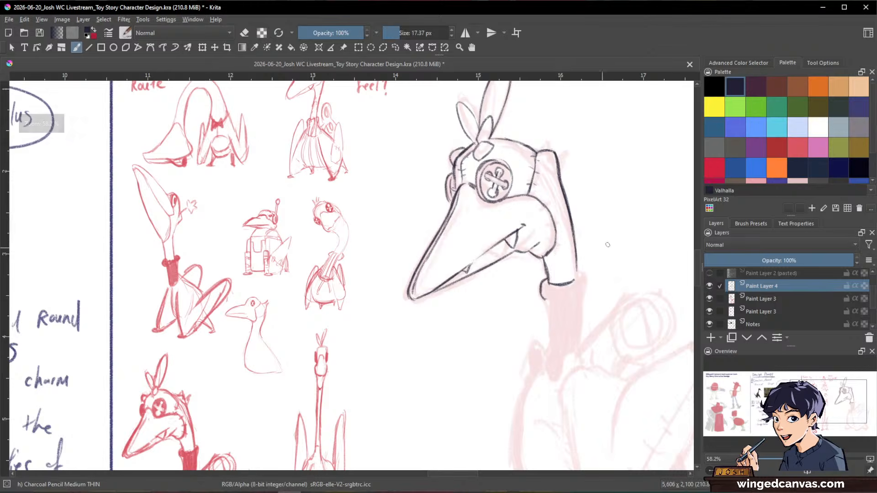
mouse_move(581, 274)
left_mouse_down()
mouse_move(582, 293)
mouse_move(547, 309)
mouse_move(549, 338)
left_mouse_up()
left_click_drag(582, 293, 579, 294)
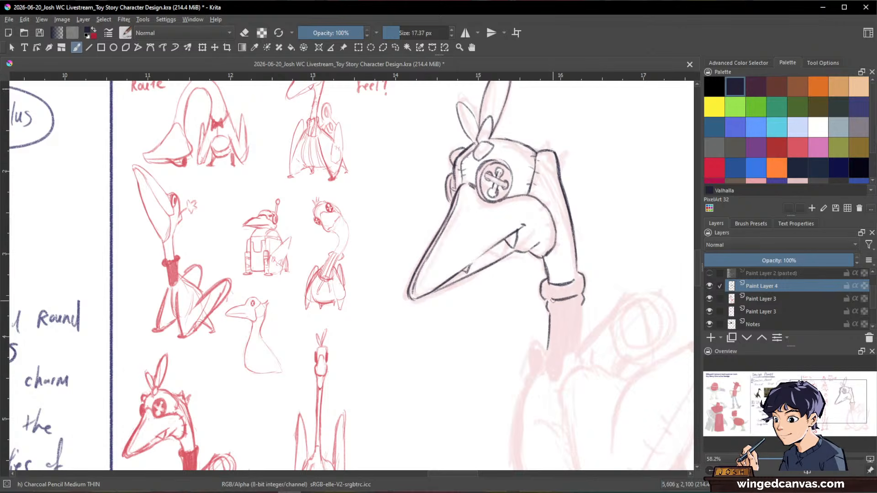
mouse_move(634, 314)
left_mouse_down()
mouse_move(615, 276)
mouse_move(549, 350)
left_mouse_up()
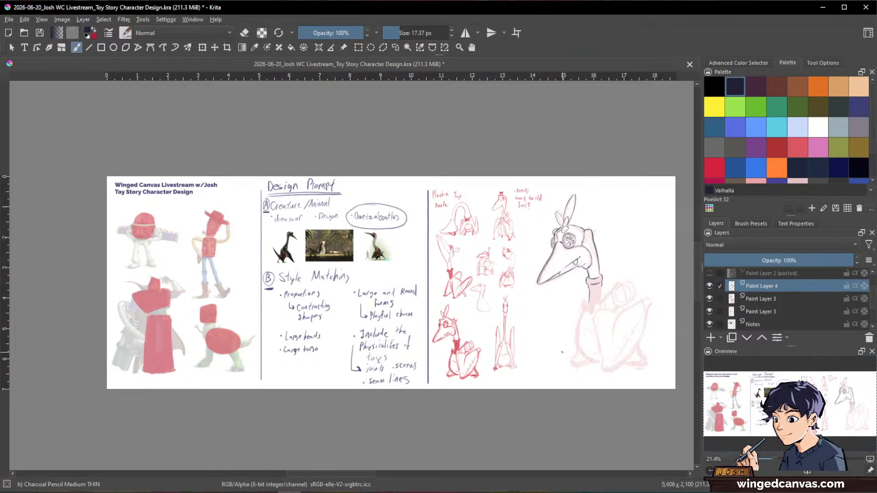
mouse_move(562, 352)
left_mouse_down()
mouse_move(626, 221)
mouse_move(630, 259)
mouse_move(624, 245)
left_mouse_up()
left_click_drag(624, 271, 621, 261)
Add short vertical knit ribs across the rolled collar using a 14.02 px brush
left_click_drag(523, 114, 549, 258)
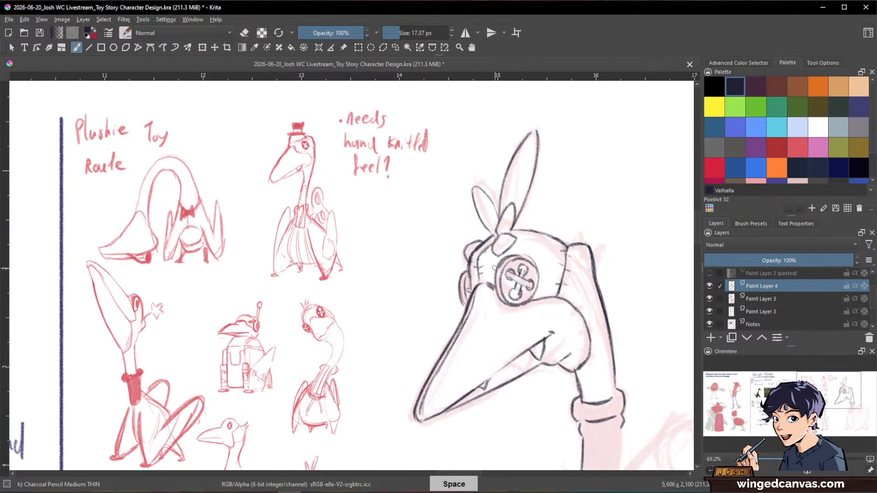
mouse_move(663, 322)
left_mouse_down()
mouse_move(593, 260)
mouse_move(603, 263)
mouse_move(595, 254)
mouse_move(629, 231)
mouse_move(605, 276)
mouse_move(608, 211)
left_mouse_up()
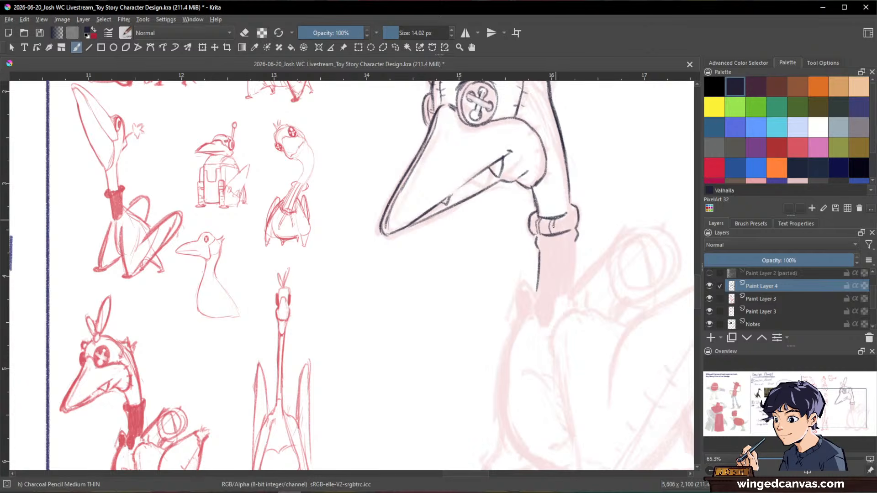
left_click_drag(564, 215, 564, 222)
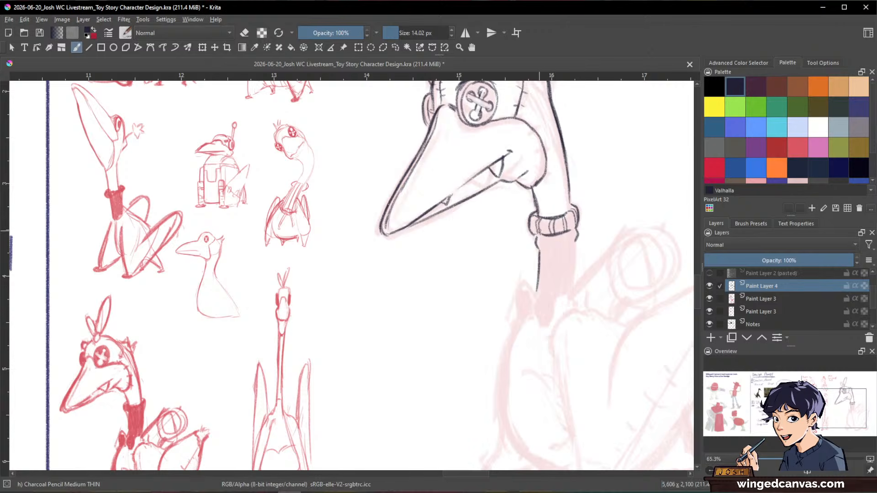
key("e")
key("e")
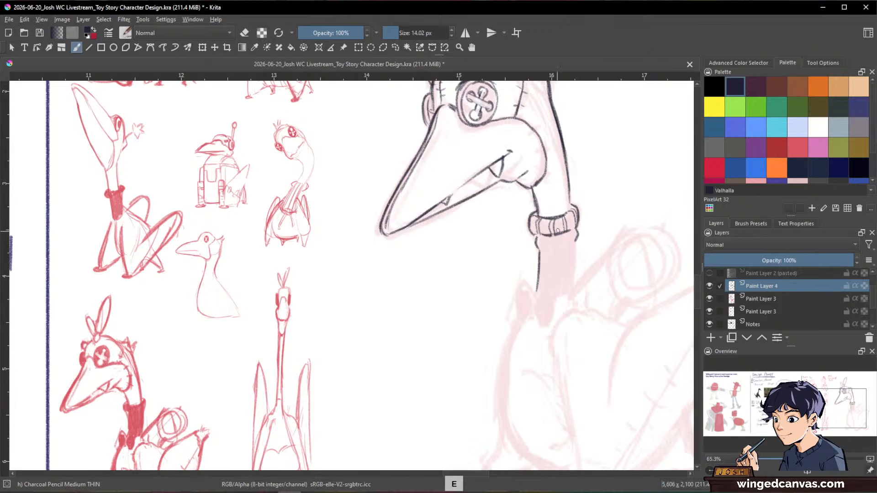
key("e")
key("e")
left_click_drag(615, 282, 618, 242)
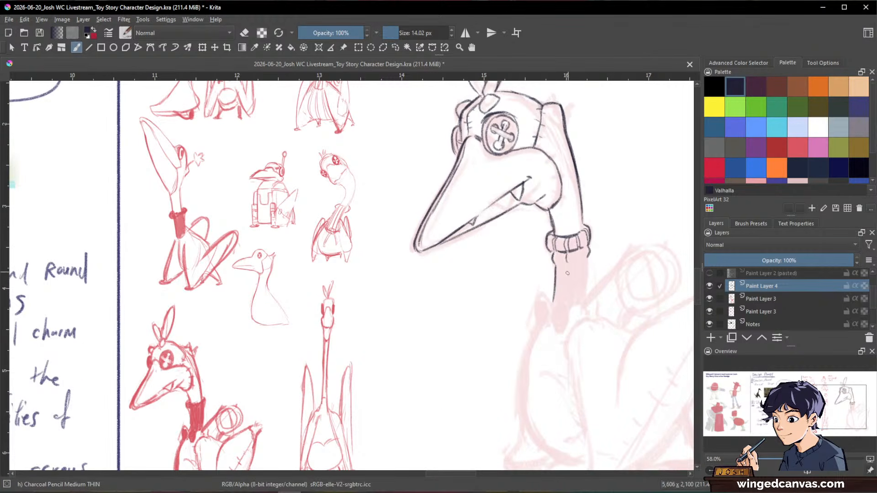
Draw long vertical ribs, the back edge and the lower edge of the knitted neck sleeve below the collar
left_click_drag(567, 265, 566, 284)
left_click_drag(570, 256, 570, 306)
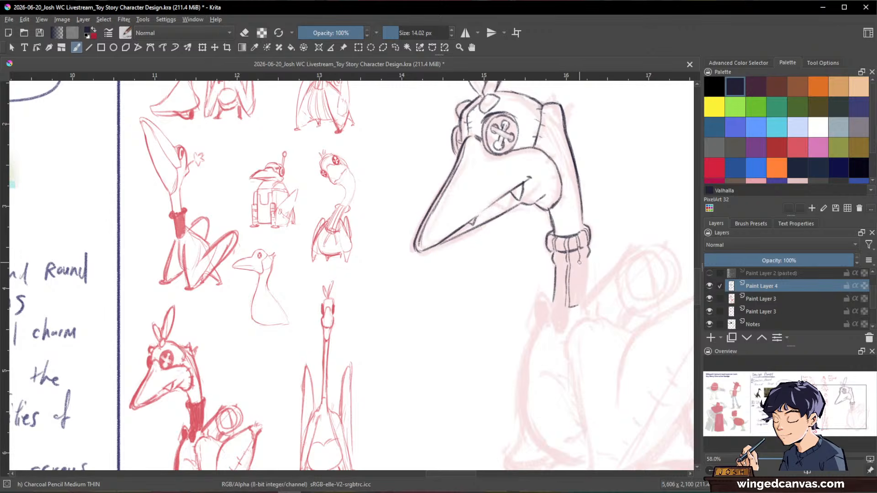
left_click_drag(579, 252, 581, 301)
left_click_drag(587, 258, 586, 289)
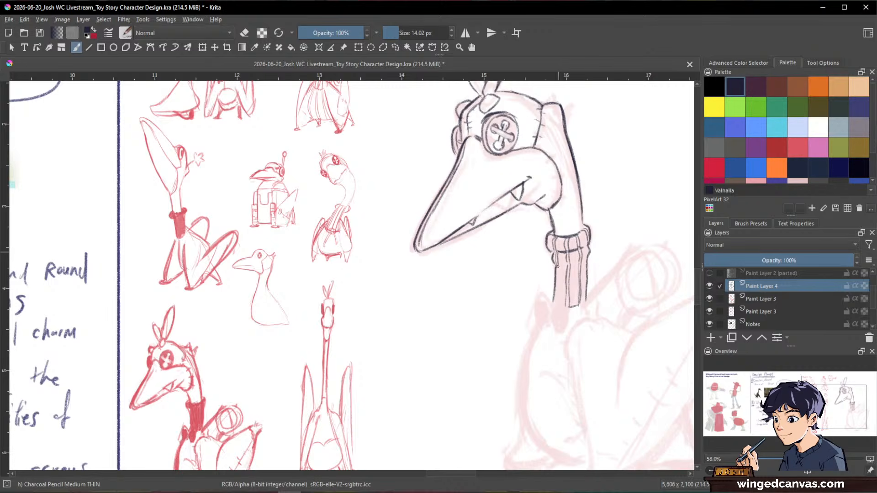
left_click_drag(566, 288, 578, 335)
Add a short seam with small stitches along the front of the neck just above the rolled collar
mouse_move(622, 305)
left_mouse_down()
mouse_move(578, 299)
mouse_move(581, 235)
mouse_move(522, 236)
mouse_move(528, 257)
mouse_move(519, 274)
left_mouse_up()
key("slash")
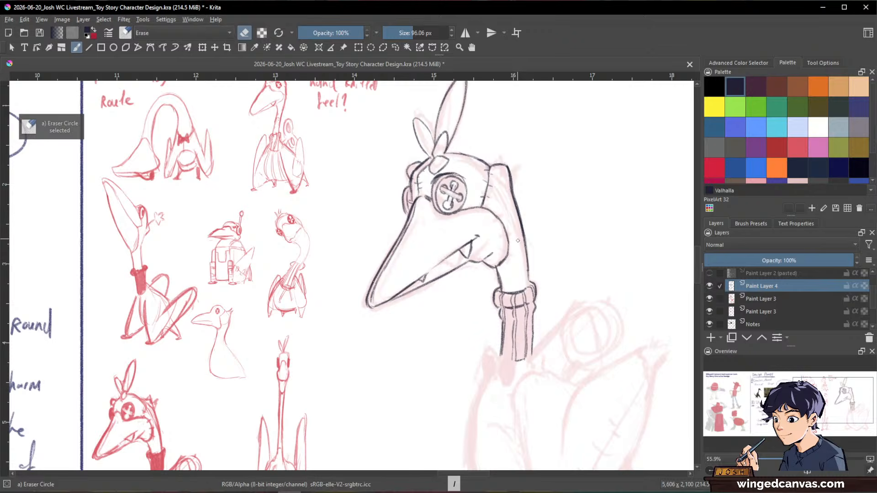
key("slash")
key("slash")
key("slash")
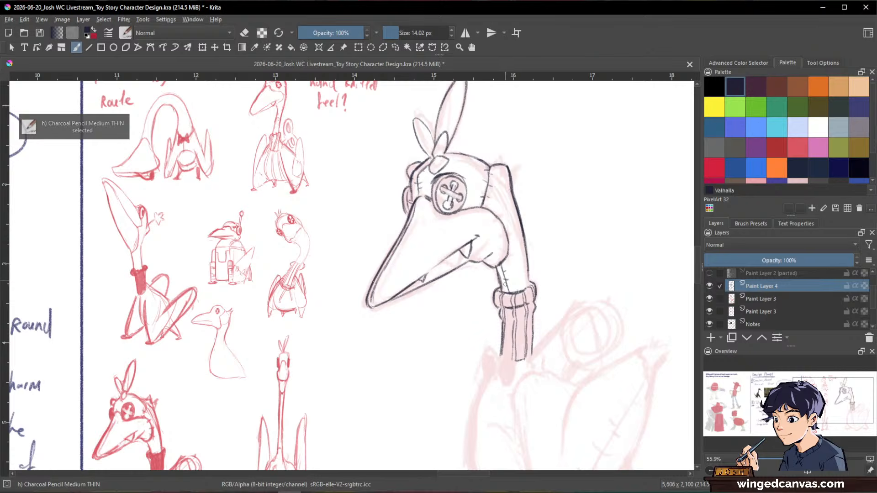
left_click_drag(594, 333, 607, 300)
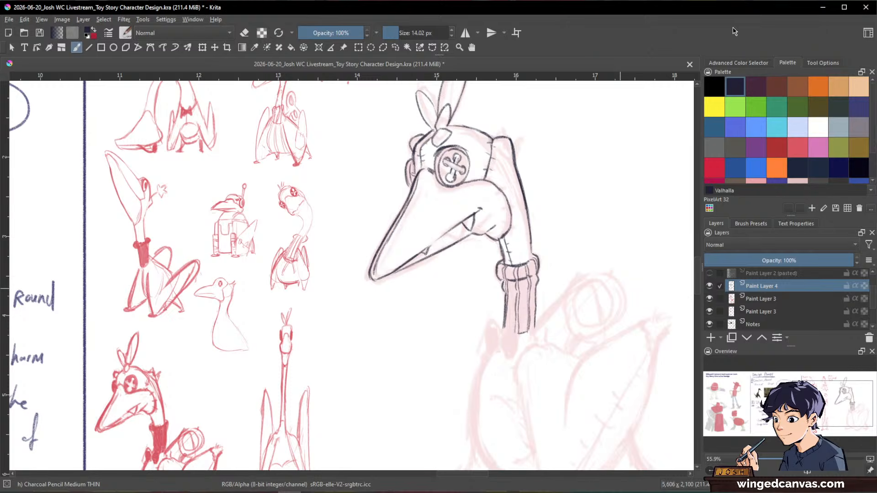
Draw a small bow tie with a center knot and fold lines at the front base of the knitted sleeve
left_click_drag(567, 280, 554, 241)
mouse_move(613, 236)
left_mouse_down()
mouse_move(581, 261)
mouse_move(610, 315)
mouse_move(574, 327)
mouse_move(567, 256)
mouse_move(588, 235)
left_mouse_up()
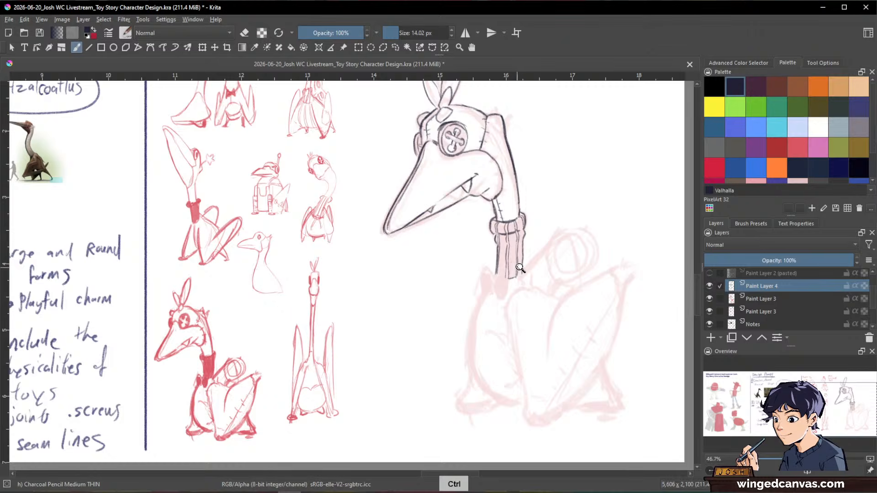
mouse_move(523, 267)
left_mouse_down()
mouse_move(478, 284)
mouse_move(480, 298)
mouse_move(474, 269)
mouse_move(480, 279)
mouse_move(465, 292)
mouse_move(471, 271)
mouse_move(466, 284)
mouse_move(477, 298)
mouse_move(493, 274)
mouse_move(498, 286)
mouse_move(491, 308)
left_mouse_up()
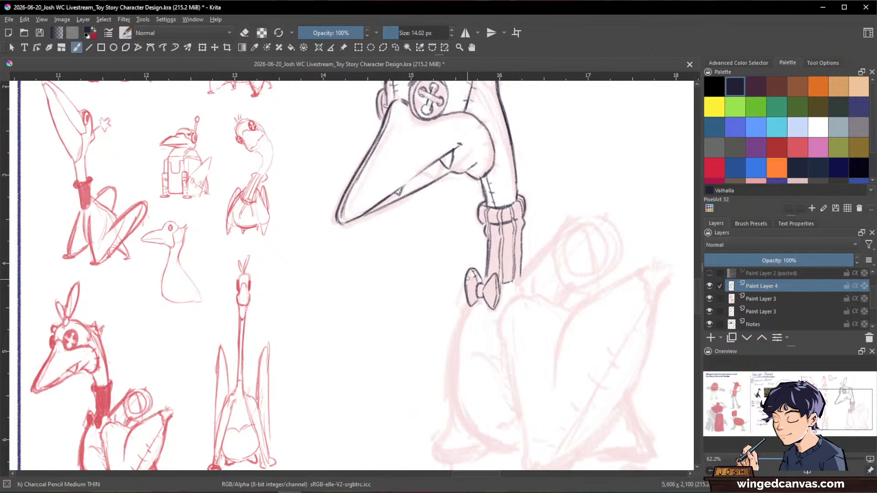
key("e")
key("e")
left_click_drag(597, 303, 576, 358)
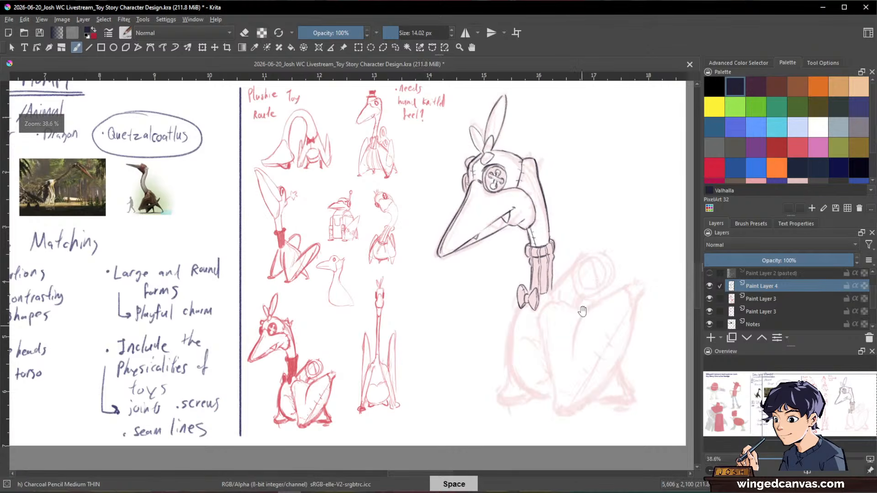
left_click_drag(611, 303, 575, 282)
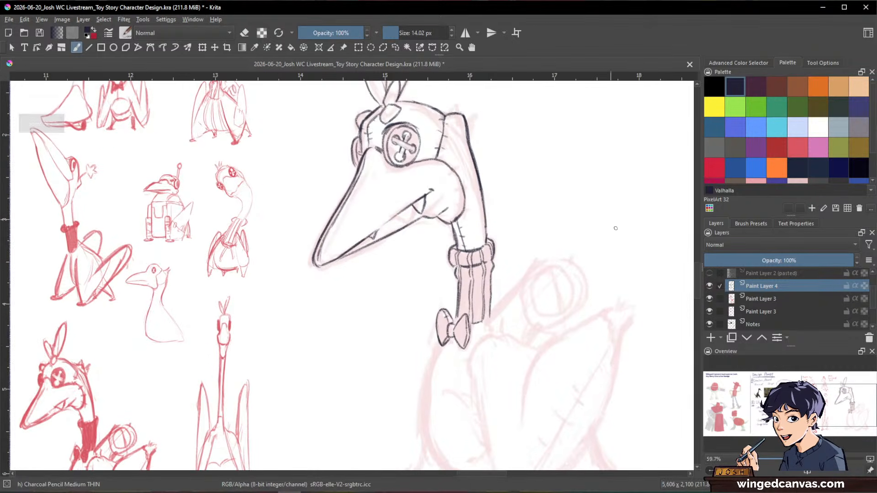
Draw the short shoulder line behind the neck base and the torso's front outline with a curved seam across the belly
left_click_drag(492, 315, 480, 278)
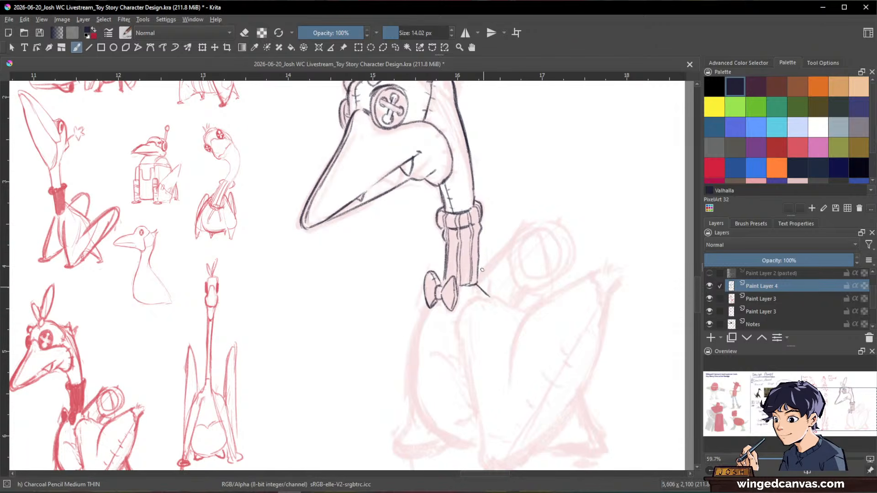
left_click_drag(567, 270, 580, 222)
mouse_move(441, 258)
left_mouse_down()
mouse_move(422, 323)
mouse_move(425, 361)
left_mouse_up()
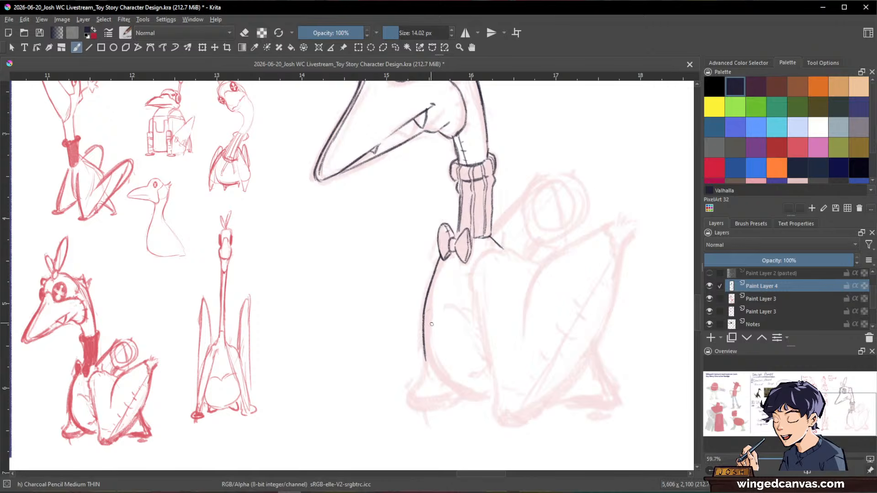
mouse_move(424, 321)
left_mouse_down()
mouse_move(440, 332)
mouse_move(478, 320)
left_mouse_up()
left_click_drag(630, 342, 561, 381)
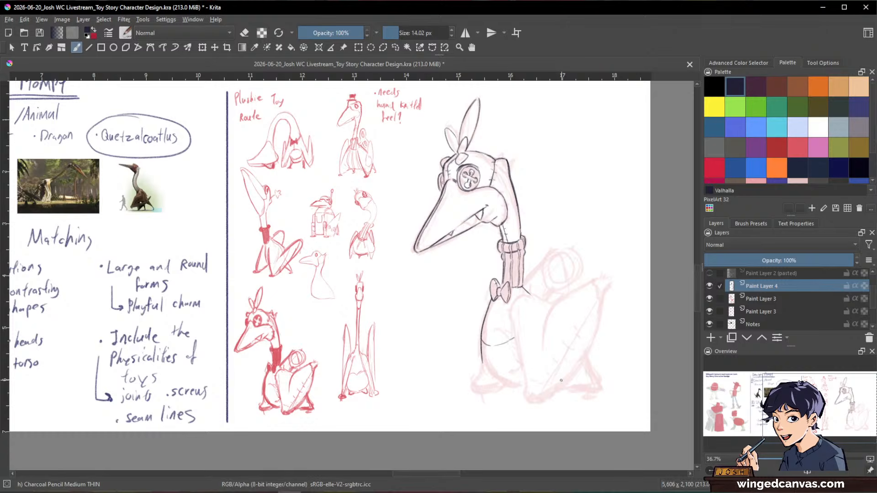
Draw the rounded underside of the belly and a stitched seam curving down from the horizontal belly seam
key("space")
left_click_drag(621, 332, 611, 302)
left_click_drag(546, 298, 502, 248, "ctrl")
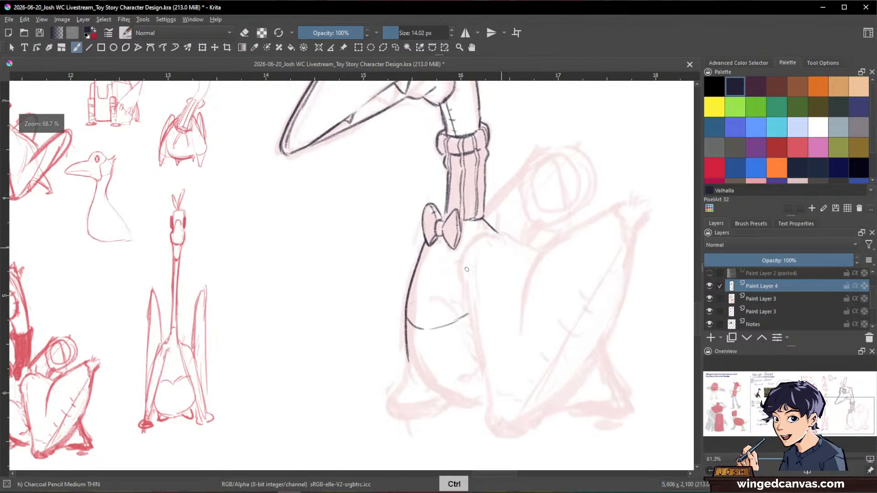
left_click_drag(408, 362, 440, 396)
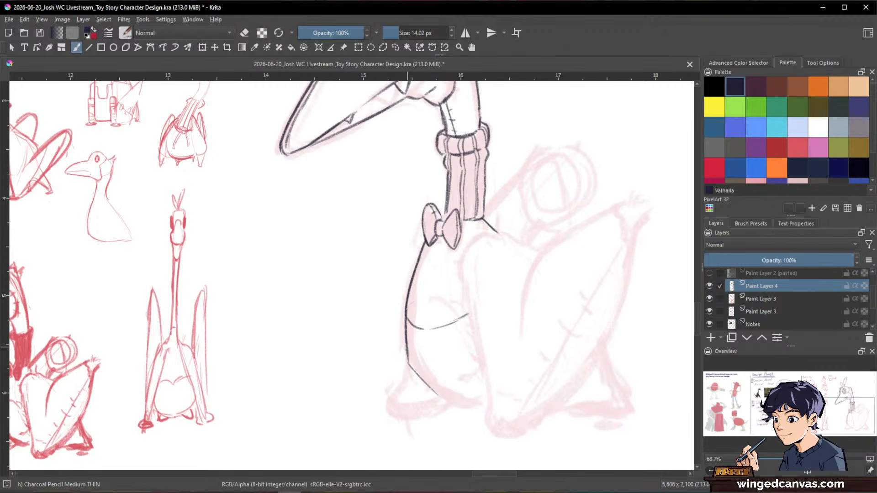
left_click_drag(407, 349, 459, 406)
left_click_drag(423, 379, 482, 404)
key("space")
left_click_drag(607, 367, 578, 339)
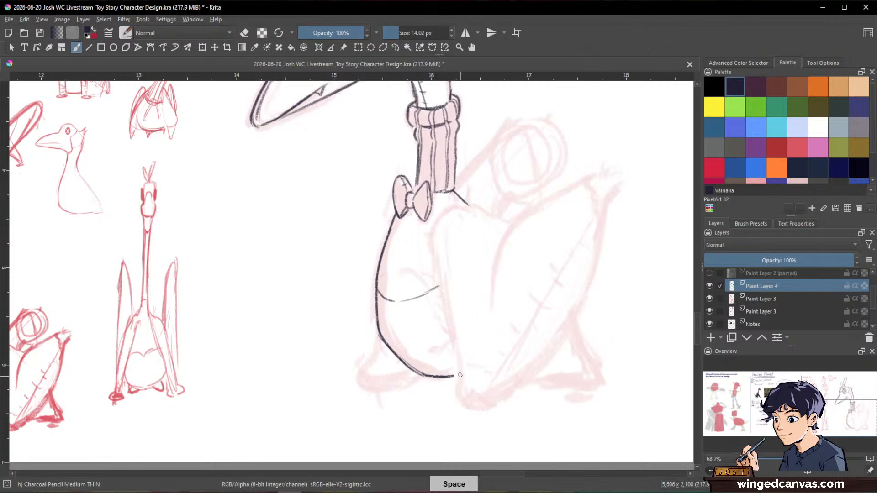
left_click_drag(441, 377, 457, 373)
mouse_move(391, 302)
left_mouse_down()
mouse_move(391, 331)
mouse_move(397, 314)
mouse_move(413, 358)
left_mouse_up()
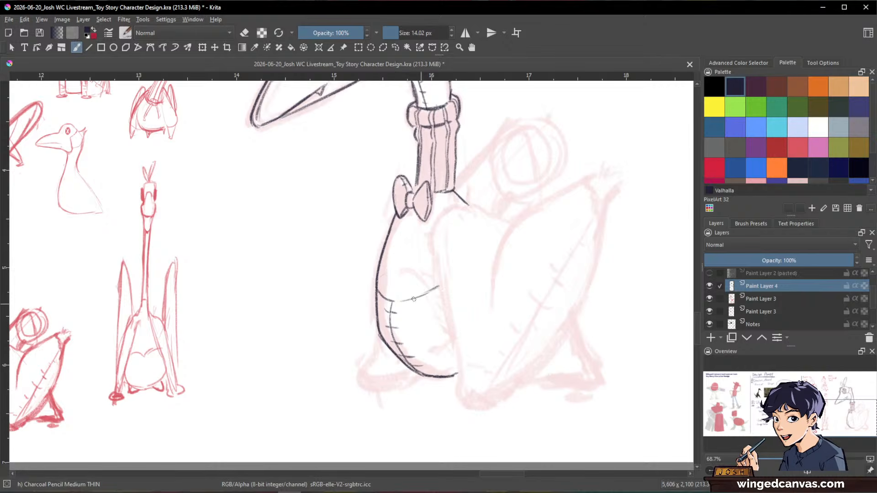
Add short stitch marks across the curved horizontal belly seam and tidy its front end
mouse_move(392, 301)
left_mouse_down()
mouse_move(439, 286)
mouse_move(422, 299)
left_mouse_up()
key("e")
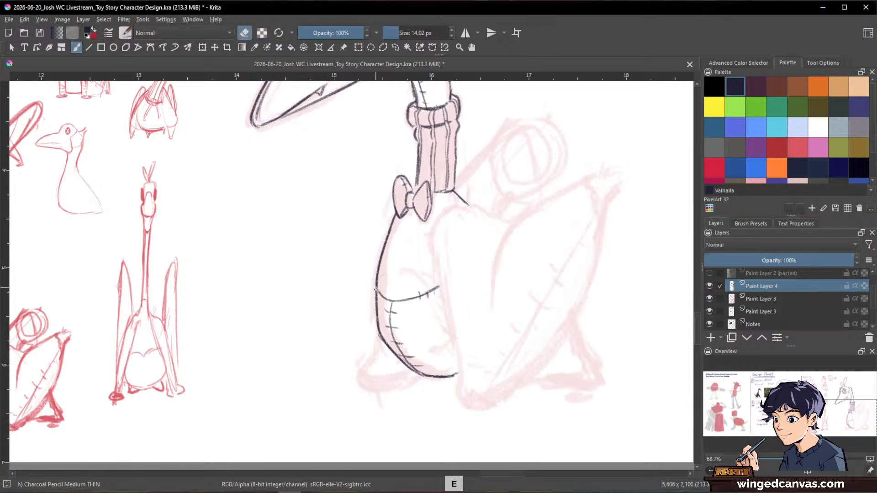
key("e")
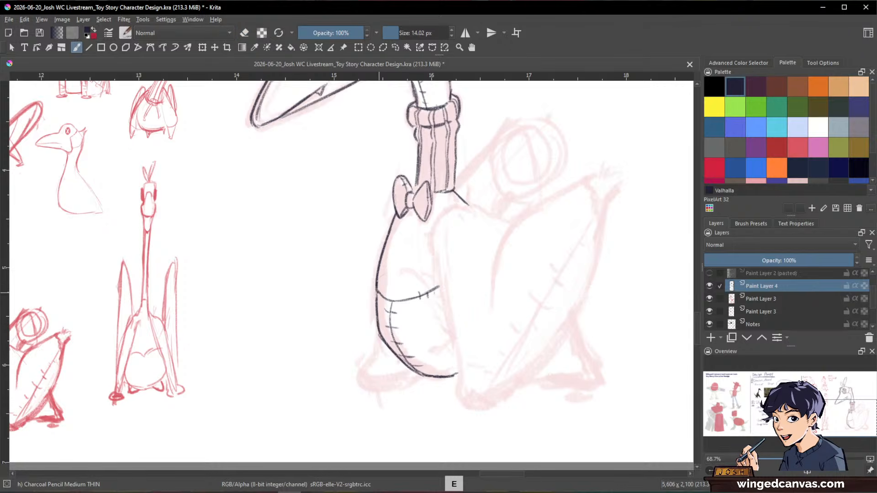
key("e")
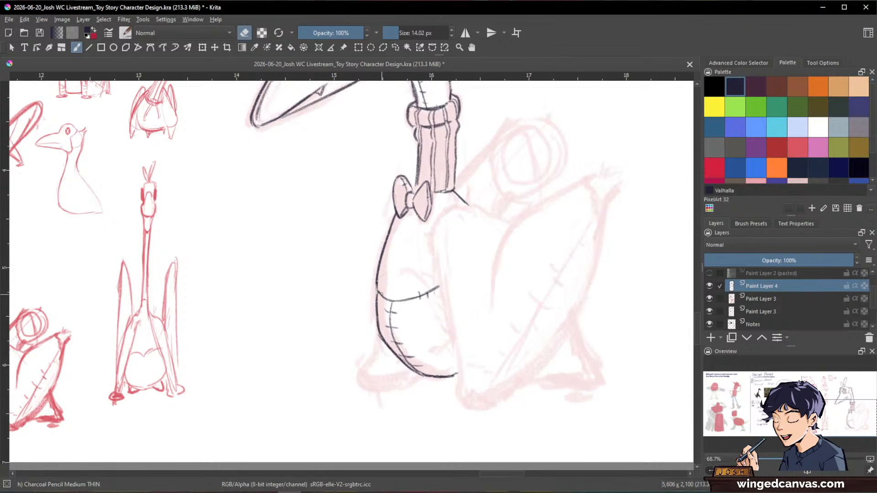
key("e")
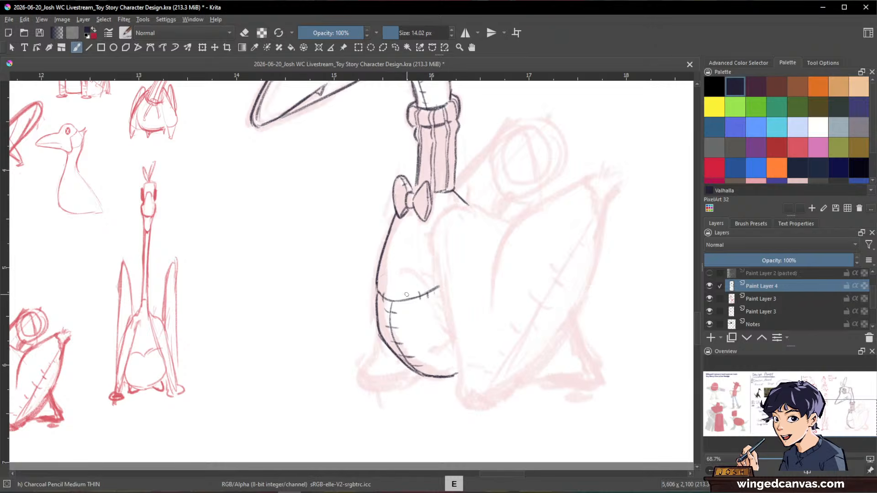
left_click_drag(405, 296, 408, 304)
Draw the far front limb and its rounded foot beside the belly, with a stitched seam across the foot
key("ctrl+space")
mouse_move(387, 232)
left_mouse_down()
mouse_move(561, 348)
mouse_move(528, 280)
mouse_move(500, 308)
left_mouse_up()
left_click_drag(582, 300, 607, 250)
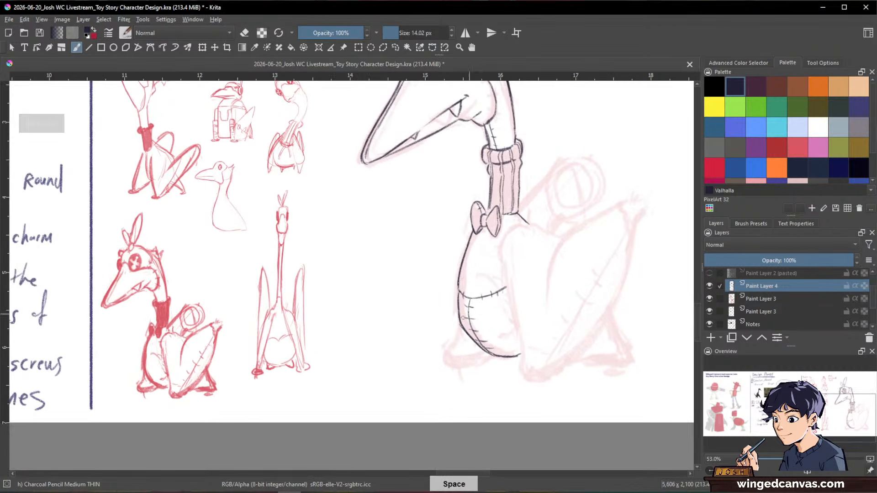
left_click_drag(458, 323, 454, 341)
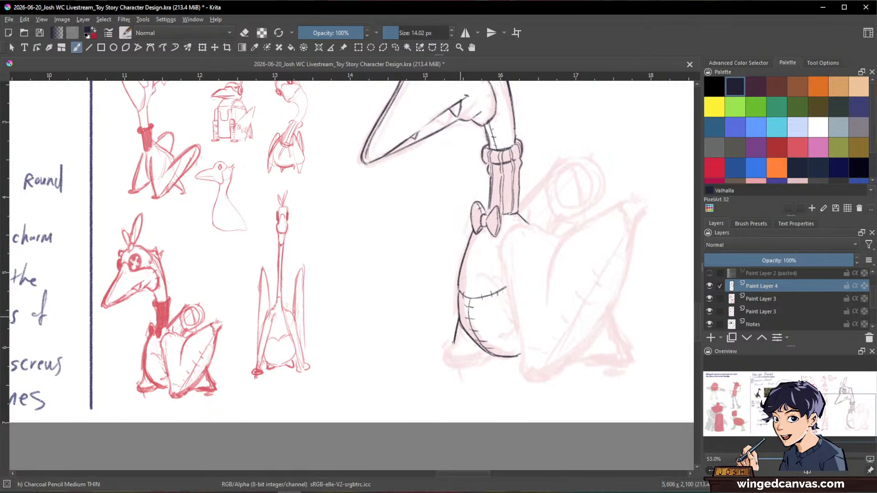
left_click_drag(454, 341, 455, 362)
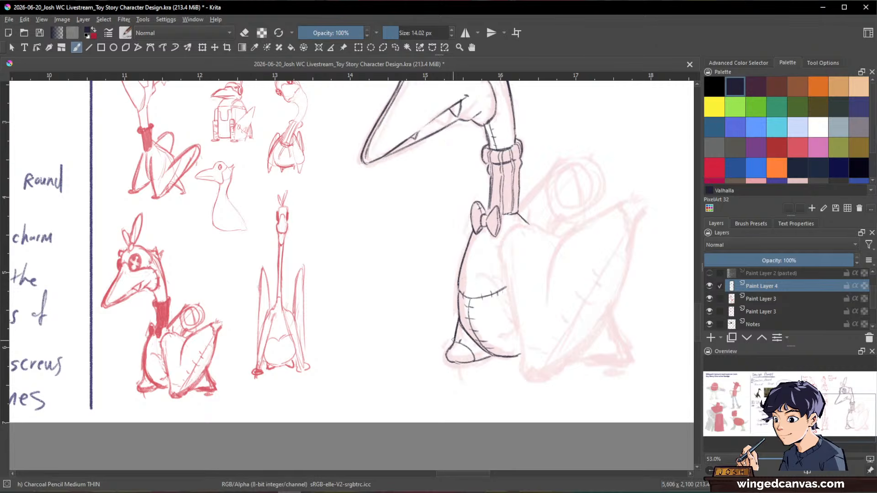
key("e")
key("e")
left_click_drag(473, 350, 475, 356)
Examine the Quetzalcoatlus reference images under the design prompt for how the folded wings and limbs are built
left_click_drag(632, 356, 608, 378)
left_click_drag(648, 329, 621, 355)
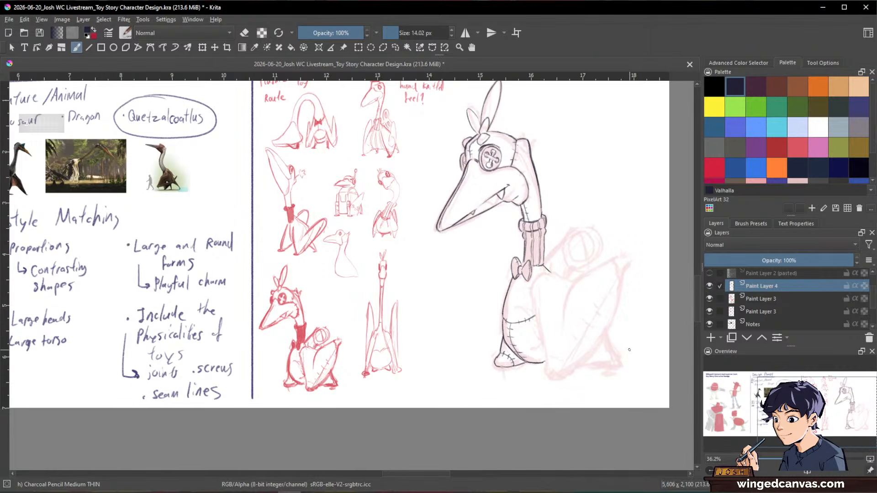
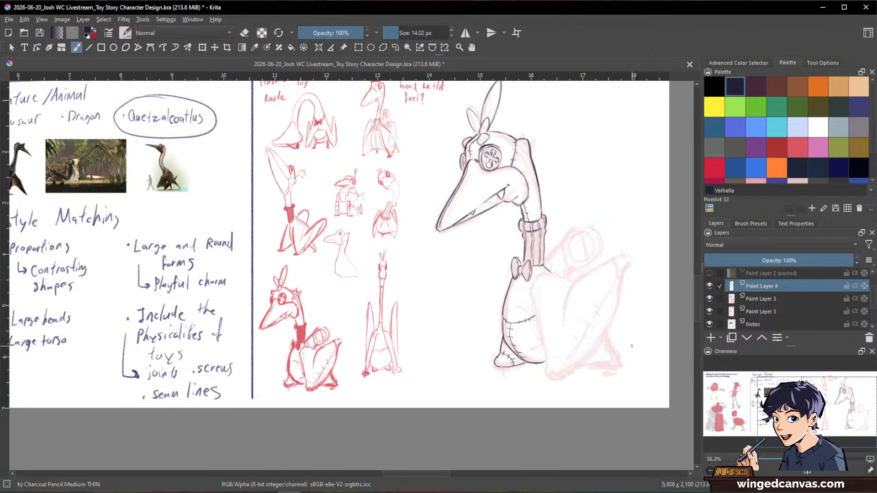
left_click_drag(314, 227, 542, 314)
left_click_drag(414, 270, 497, 176)
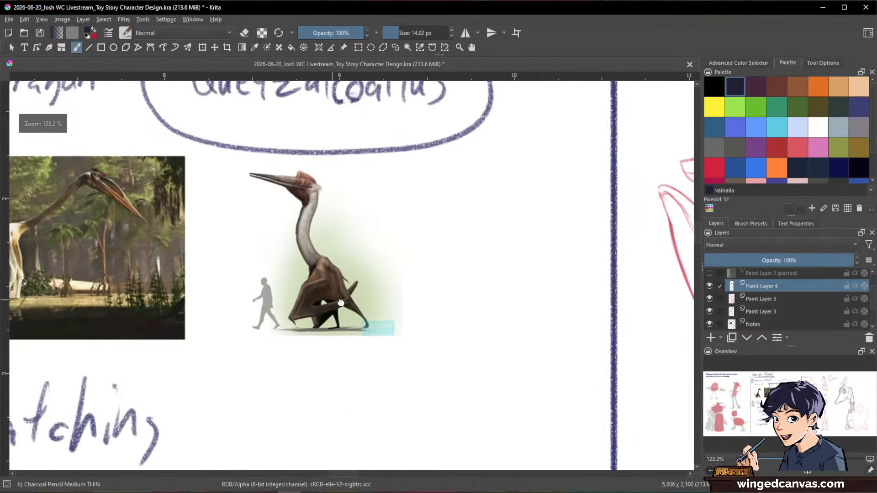
left_click_drag(340, 303, 630, 339)
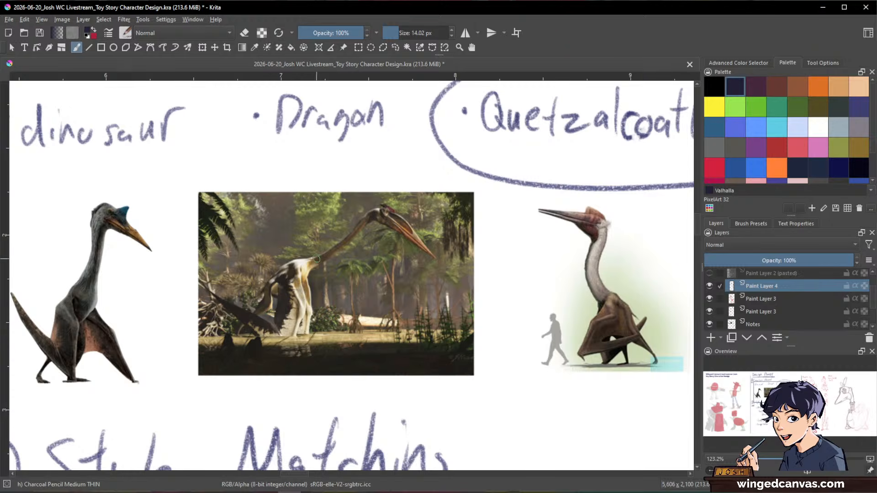
key("space")
key("space")
key("1")
scroll(565, 316, "down", 1)
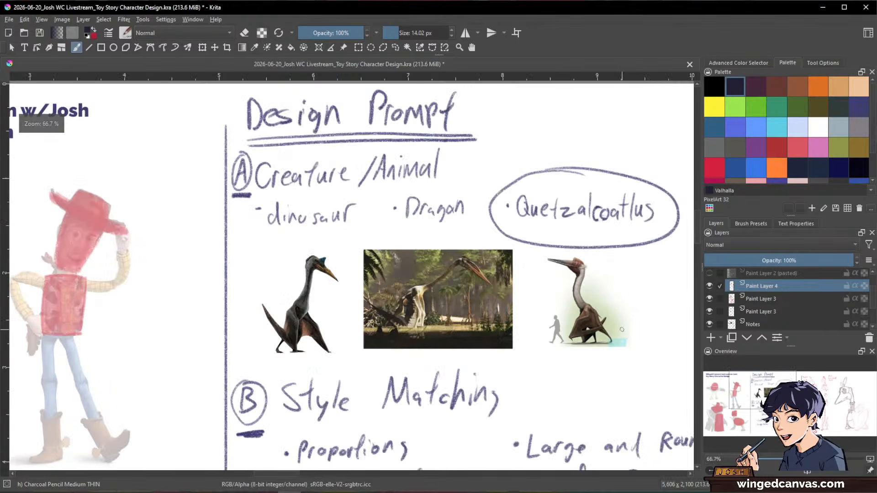
left_click_drag(564, 316, 160, 239)
scroll(574, 299, "down", 1)
left_click_drag(574, 299, 273, 224)
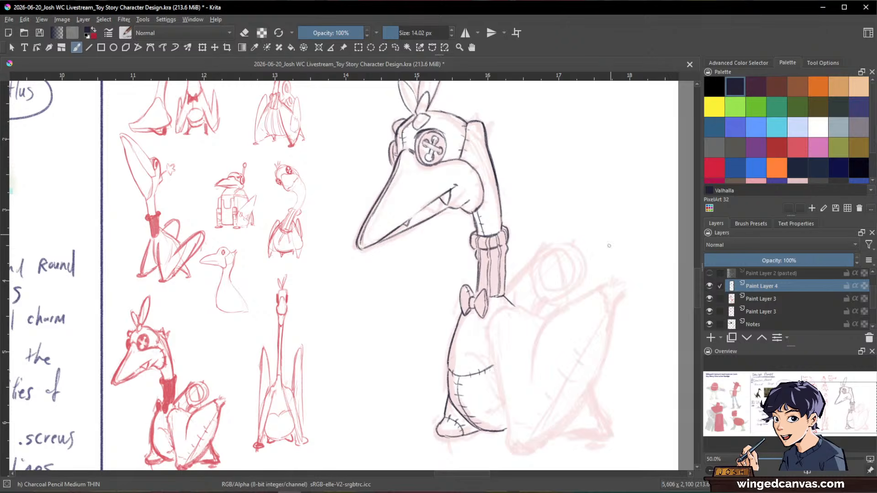
Add stitches at the shoulder behind the neck base and draw the rounded top outline of the near upper arm
left_click_drag(597, 325, 550, 259)
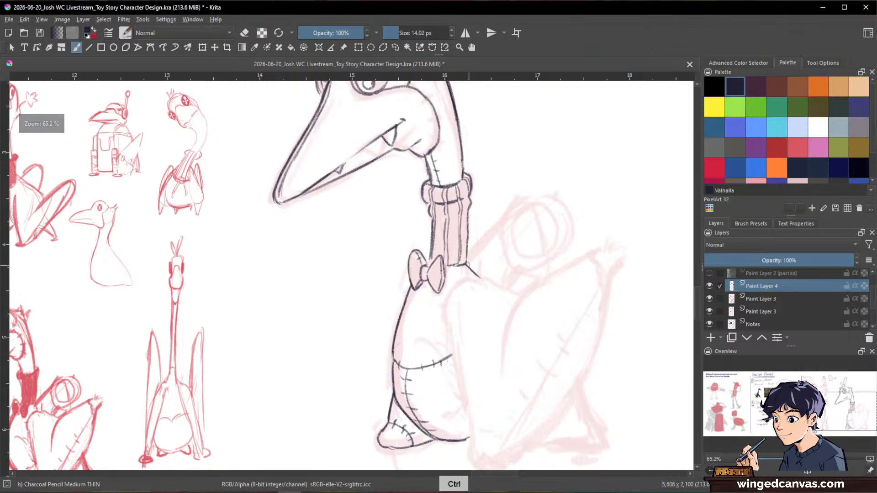
left_click_drag(466, 263, 479, 274)
key("slash")
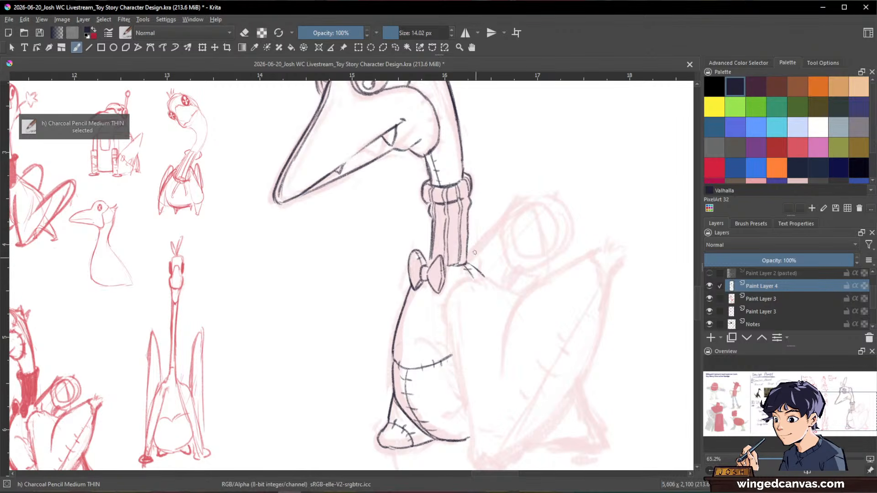
mouse_move(475, 278)
left_mouse_down()
mouse_move(450, 292)
mouse_move(446, 328)
left_mouse_up()
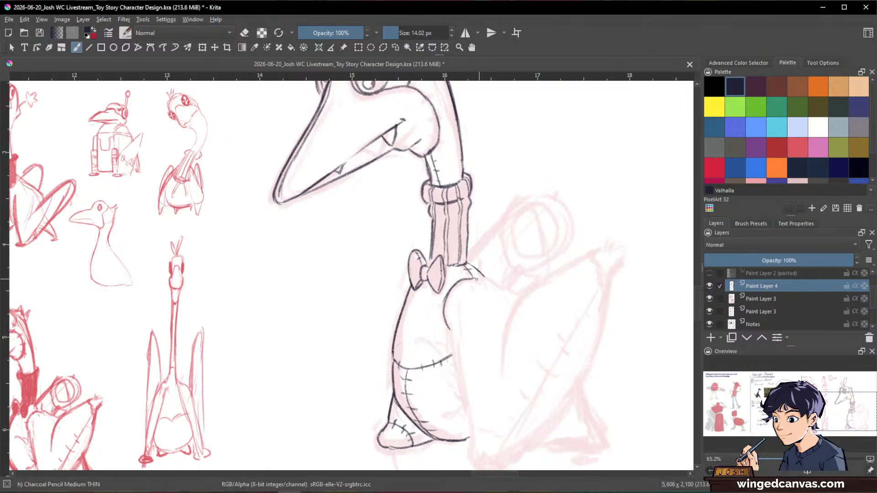
left_click_drag(476, 279, 506, 289)
Erase the bow tie's front loop and redraw it as a wider, rounder shape
key("slash")
key("slash")
key("slash")
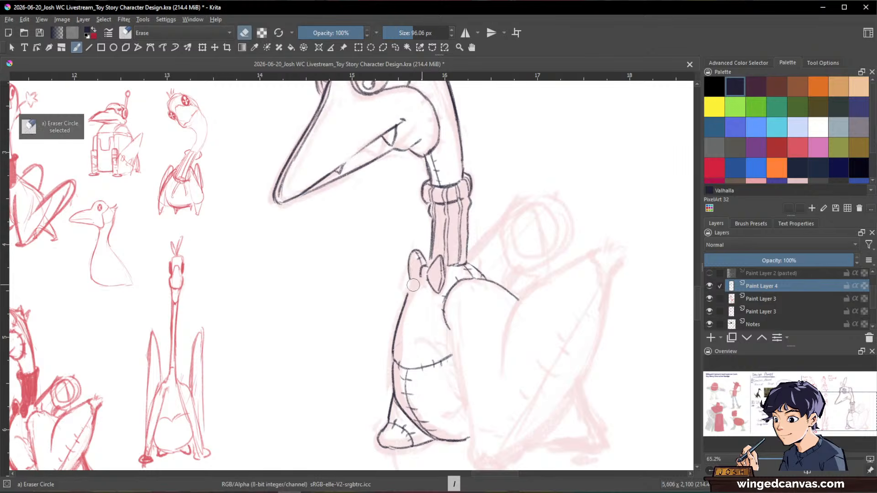
key("slash")
key("slash")
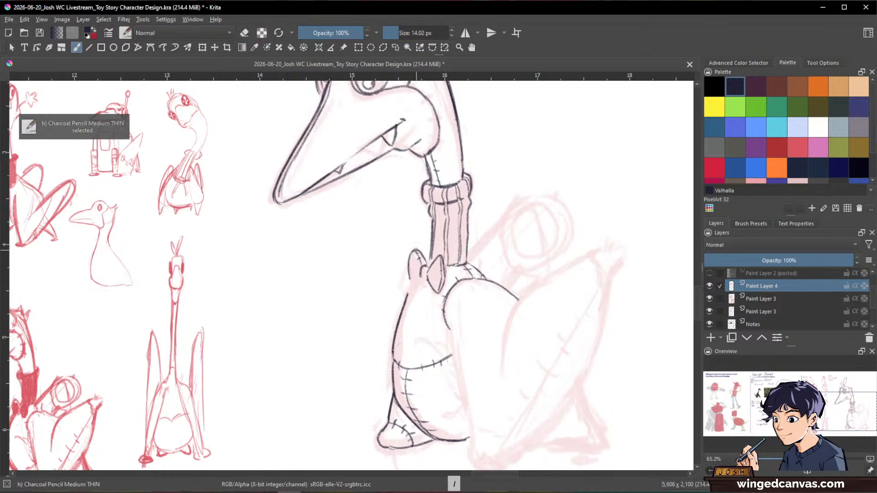
mouse_move(416, 249)
left_mouse_down()
mouse_move(400, 274)
mouse_move(421, 279)
left_mouse_up()
key("slash")
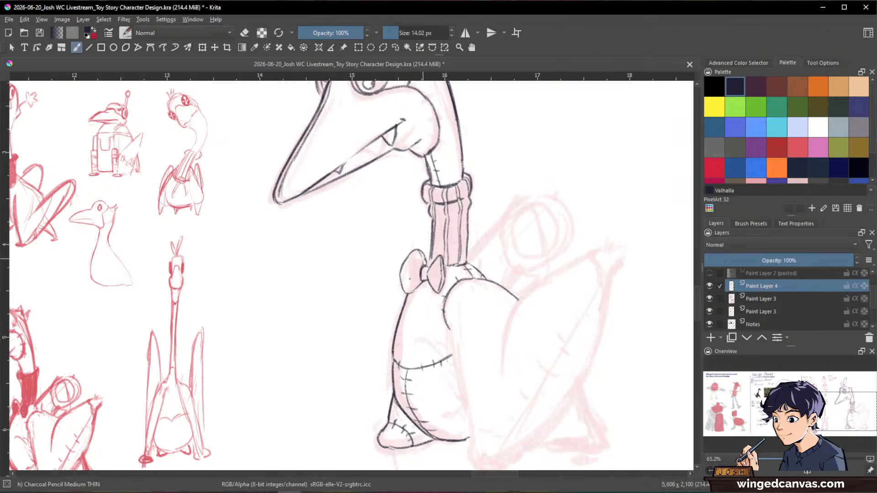
key("e")
left_click_drag(405, 259, 402, 280)
key("e")
Erase the bow tie's rear loop and redraw it with a rounder outline beside the knot
key("/")
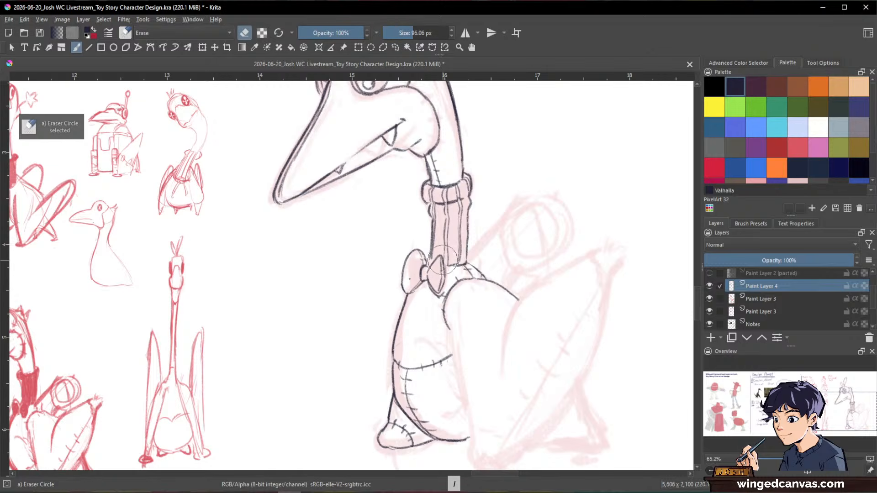
key("/")
key("/")
key("/")
key("/")
key("/")
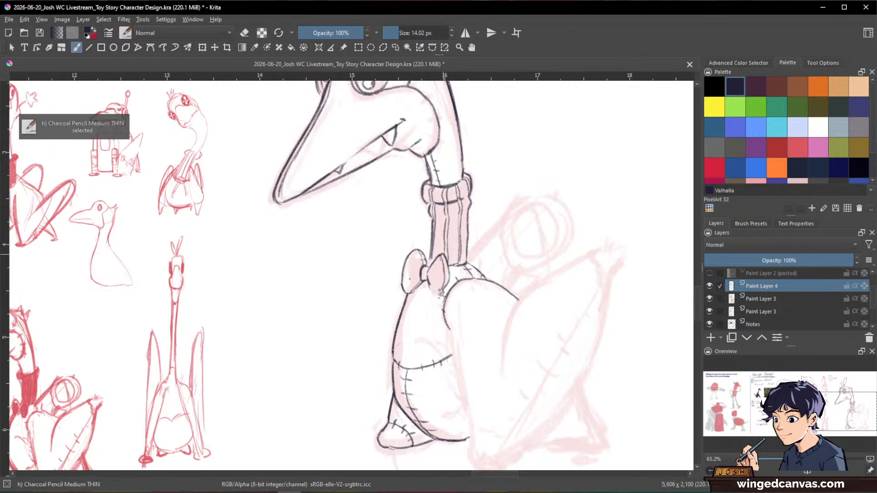
left_click_drag(430, 285, 437, 295)
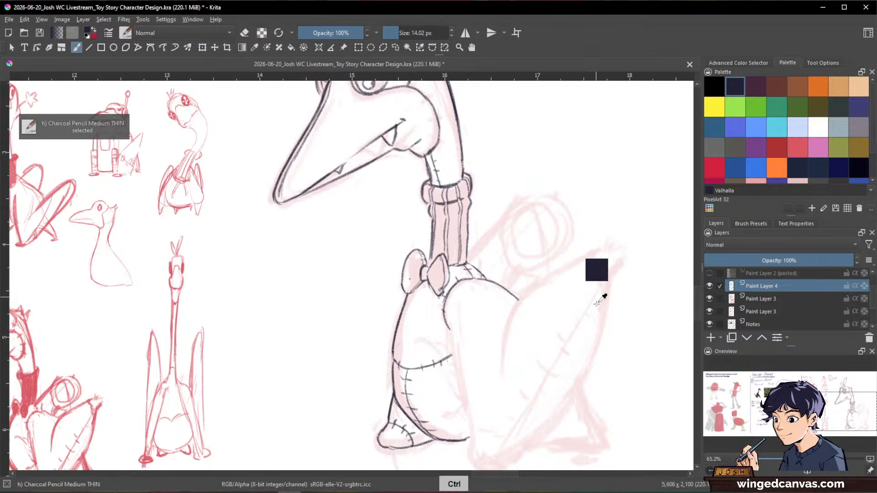
Extend the shoulder line down behind the upper arm and erase the overlapping strokes
left_click_drag(593, 322, 609, 338, "ctrl")
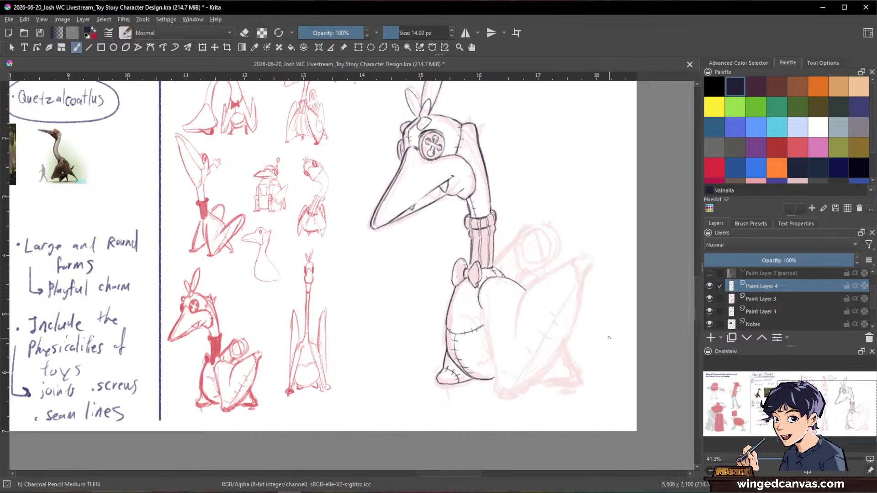
left_click_drag(609, 338, 564, 284)
left_click_drag(524, 262, 507, 242)
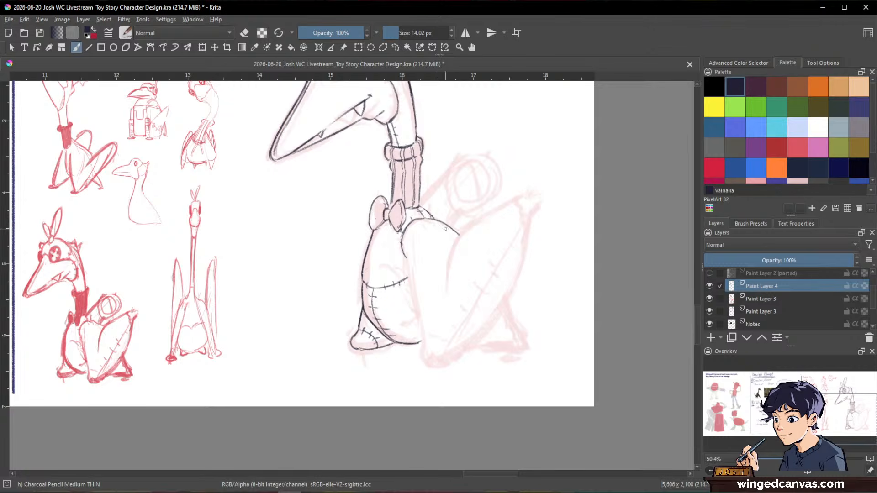
mouse_move(434, 219)
left_mouse_down()
mouse_move(459, 224)
mouse_move(479, 247)
left_mouse_up()
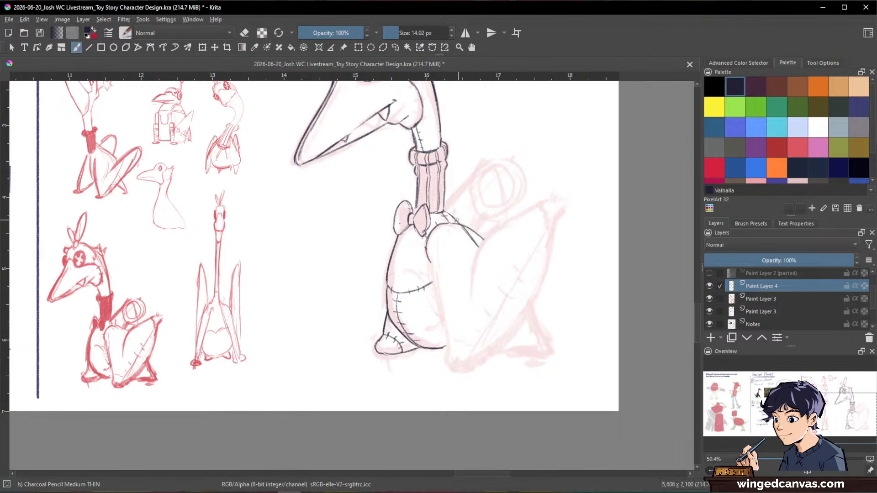
key("slash")
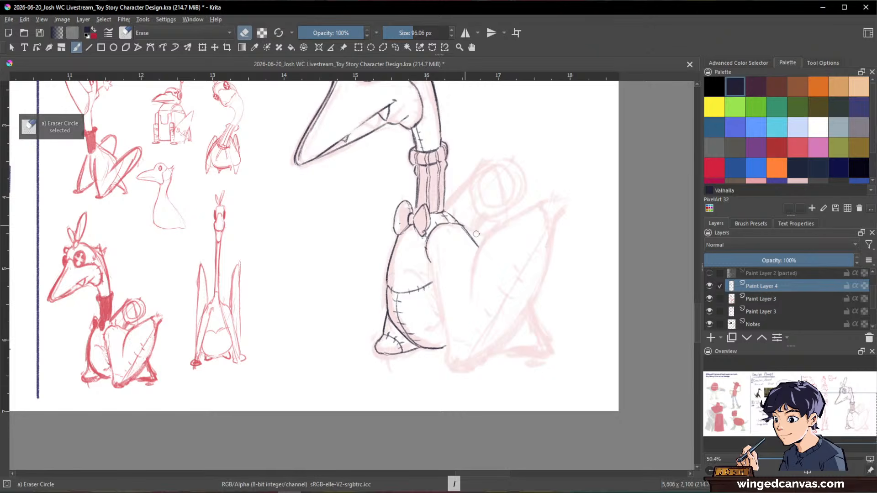
mouse_move(456, 217)
left_mouse_down()
mouse_move(463, 229)
mouse_move(454, 222)
left_mouse_up()
key("slash")
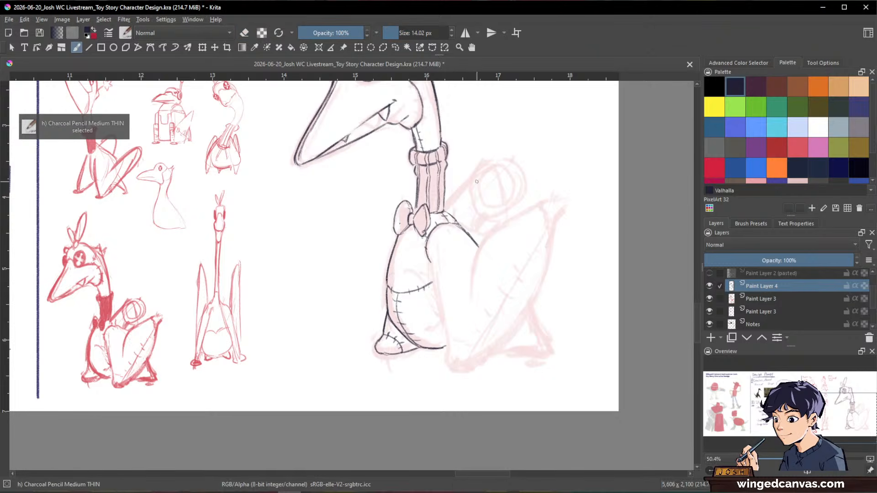
Draw the near arm's long front edge down to a rounded hand with a stitched seam across its top
left_click_drag(432, 254, 431, 264)
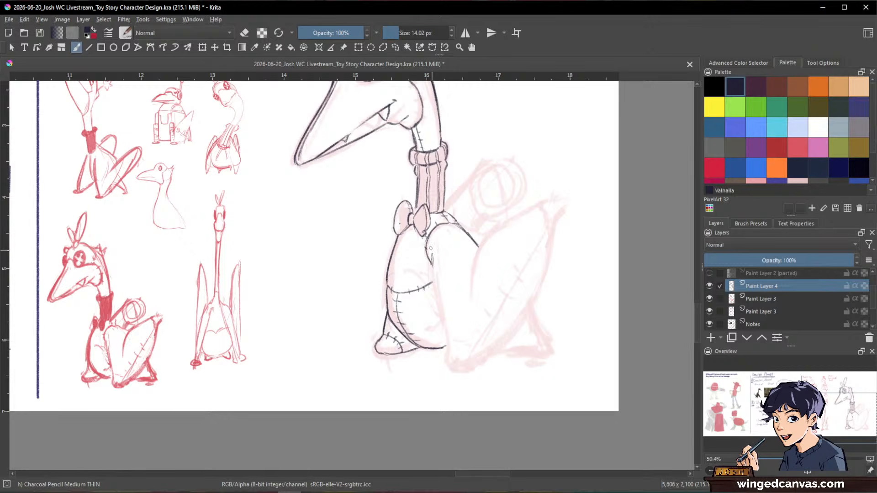
mouse_move(432, 253)
left_mouse_down()
mouse_move(433, 301)
mouse_move(462, 406)
left_mouse_up()
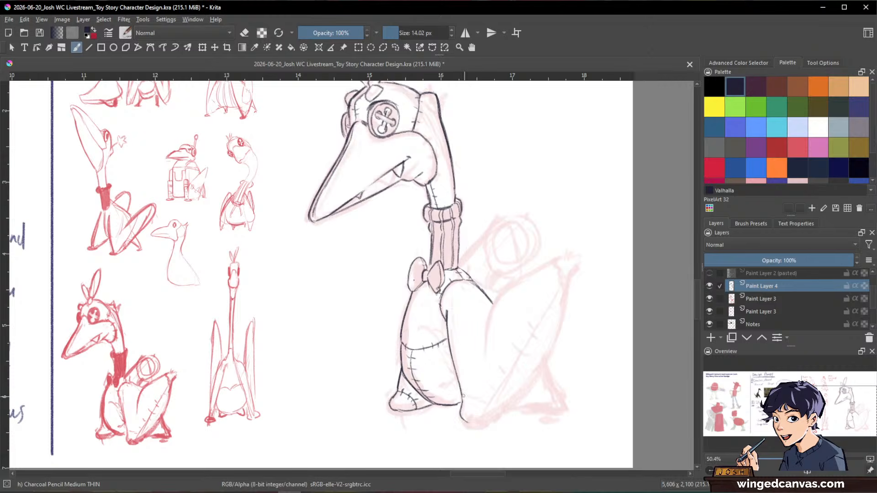
mouse_move(462, 417)
left_mouse_down()
mouse_move(504, 408)
mouse_move(476, 391)
mouse_move(501, 411)
left_mouse_up()
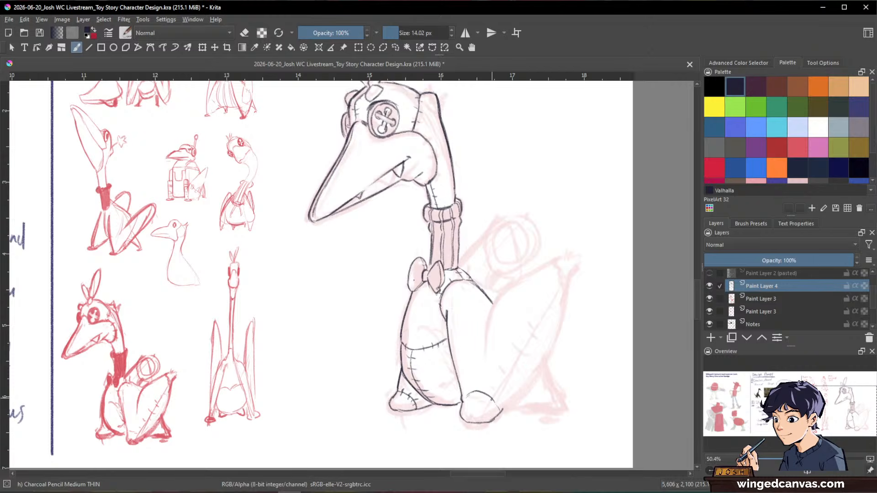
left_click_drag(473, 388, 482, 394)
mouse_move(489, 391)
left_mouse_down()
mouse_move(466, 395)
mouse_move(497, 406)
left_mouse_up()
Draw the folded wing's diagonal stitched seam and its curved inner edge from the hand up to the wing tip
left_click_drag(562, 282, 491, 399)
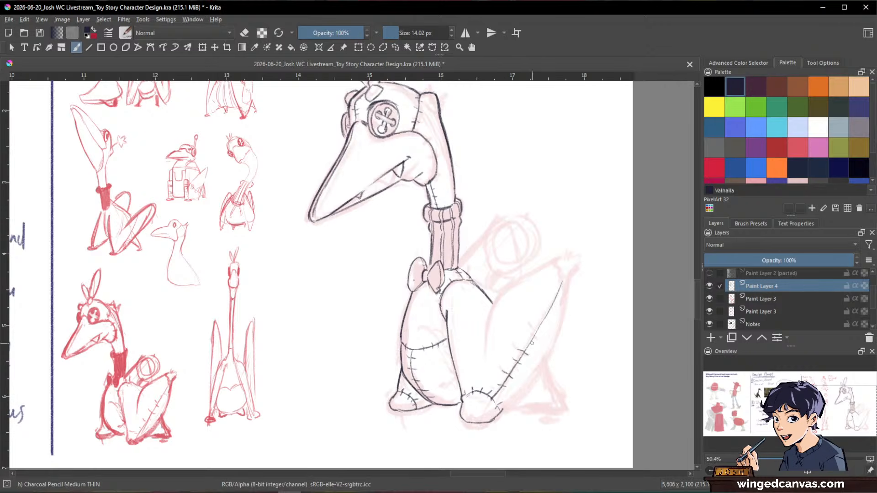
left_click_drag(532, 338, 546, 327)
left_click_drag(486, 354, 483, 388)
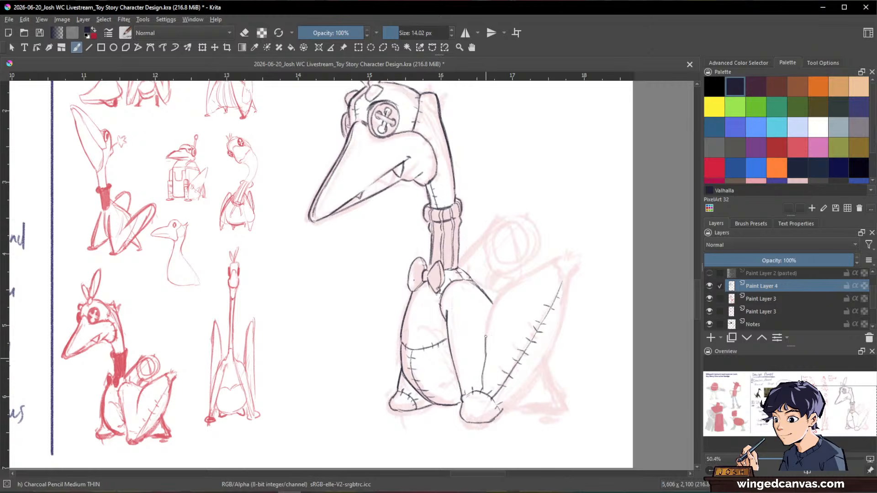
mouse_move(485, 337)
left_mouse_down()
mouse_move(500, 295)
mouse_move(556, 259)
left_mouse_up()
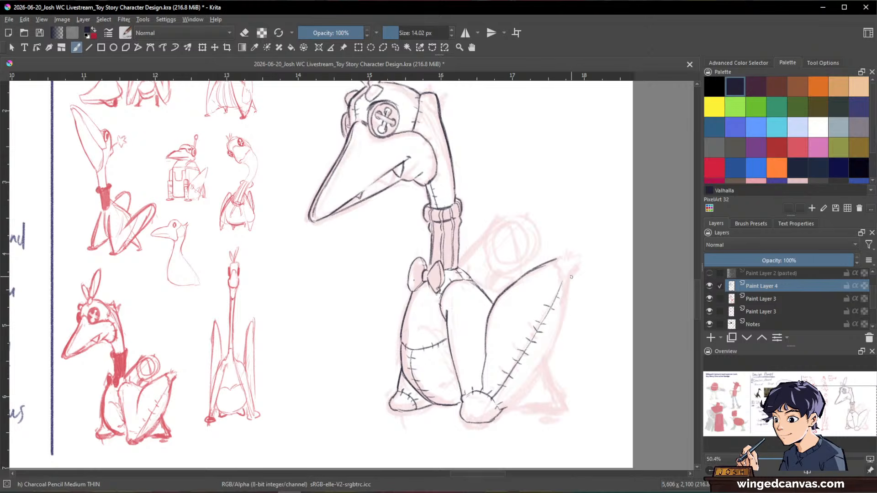
Draw the folded wing's outer curved edge down to the hand and a ragged stuffing tuft at the wing tip
left_click_drag(570, 279, 547, 360)
mouse_move(563, 319)
left_mouse_down()
mouse_move(547, 360)
mouse_move(501, 412)
left_mouse_up()
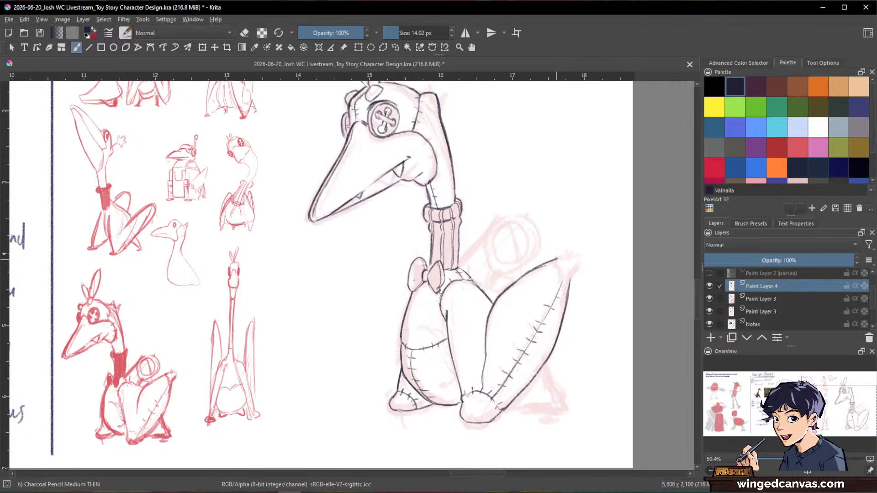
left_click_drag(557, 259, 573, 275)
key("e")
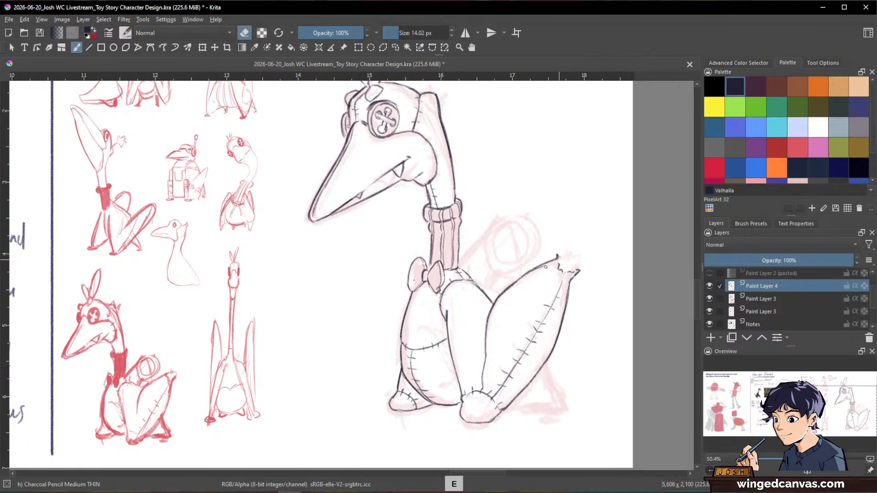
key("e")
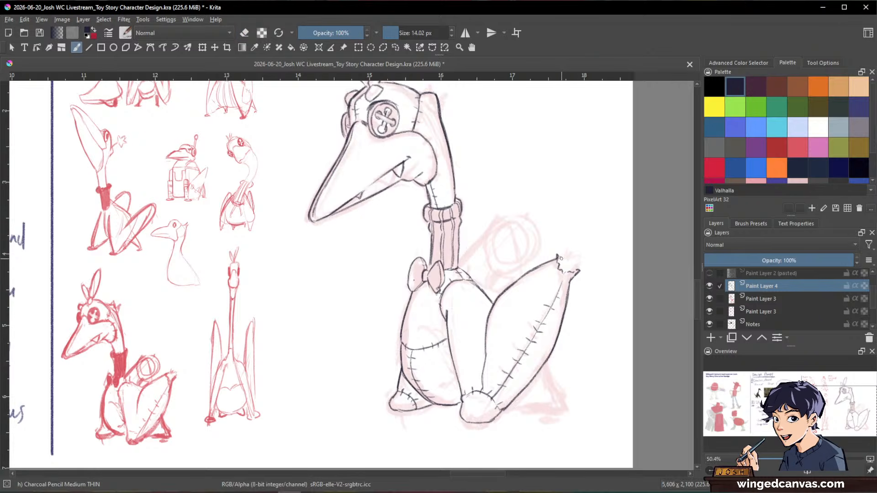
left_click_drag(564, 251, 570, 254)
left_click_drag(573, 258, 580, 256)
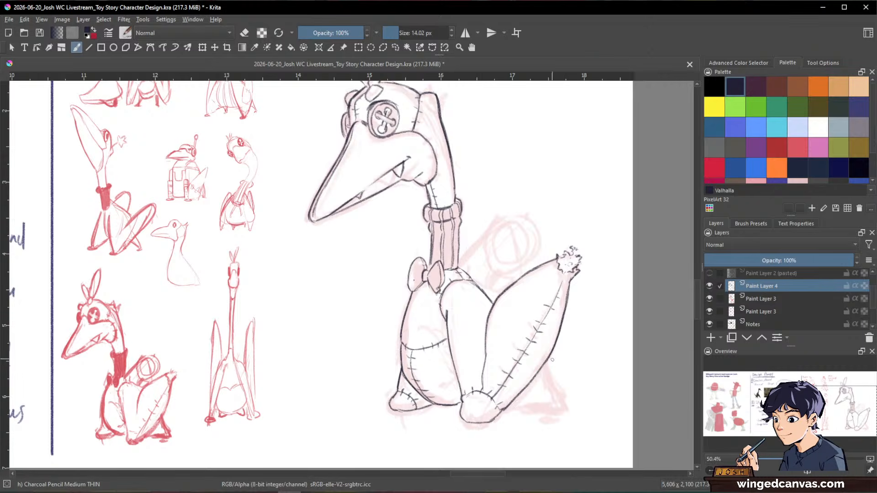
Darken the back line behind the upper arm down to the folded wing and clean up its edge
left_click_drag(472, 281, 492, 303)
key("ctrl+space")
left_click_drag(476, 244, 470, 256)
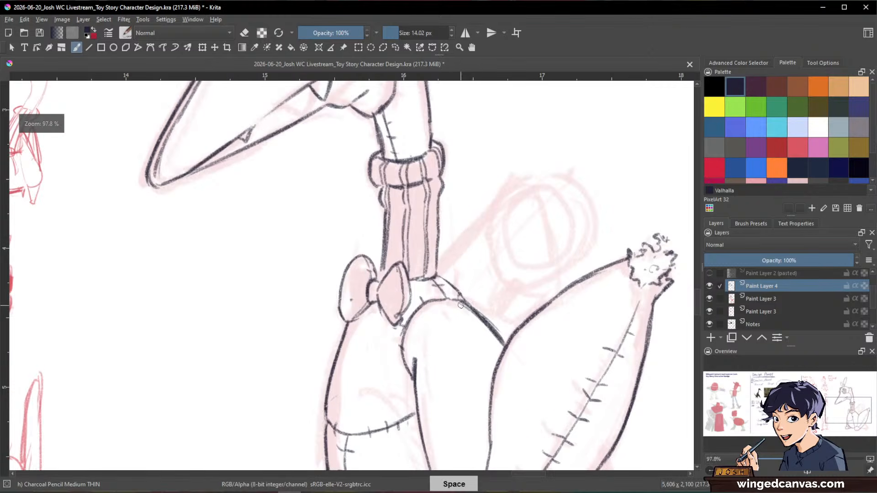
key("e")
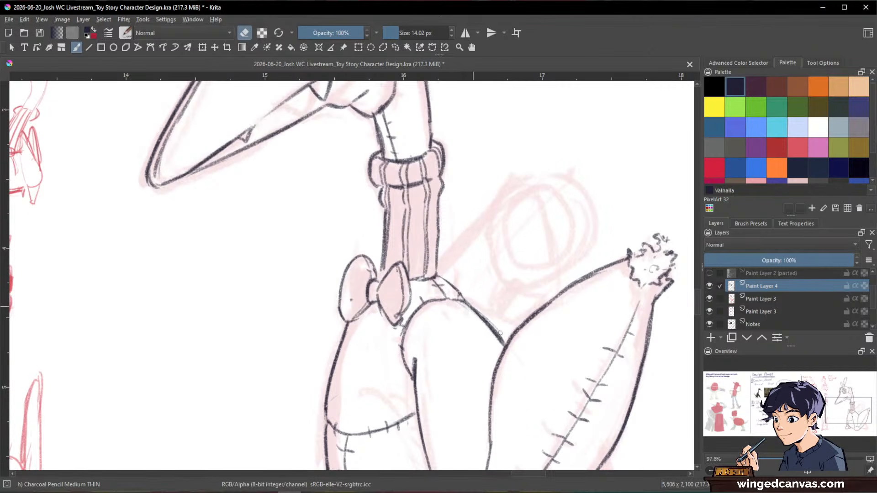
key("e")
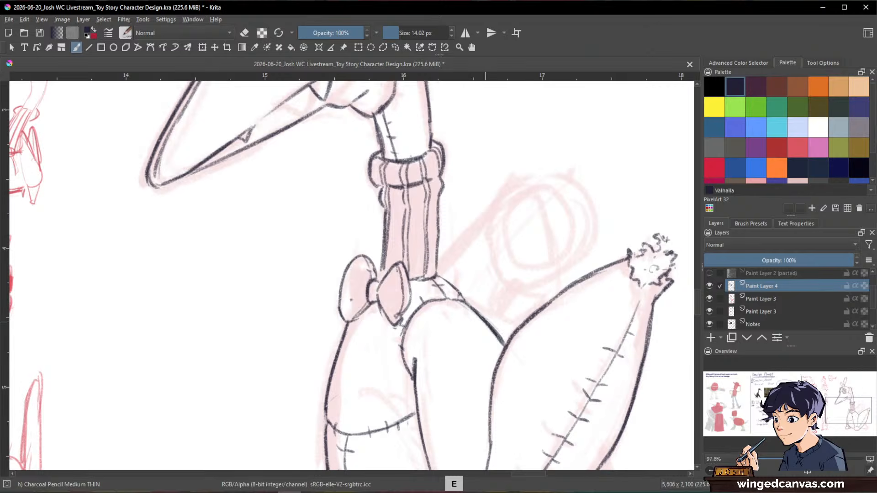
Erase and redraw the bow tie's knot, and clean up the adjoining loop's inner edge with a 13 px brush
key("space")
left_click_drag(578, 357, 556, 288)
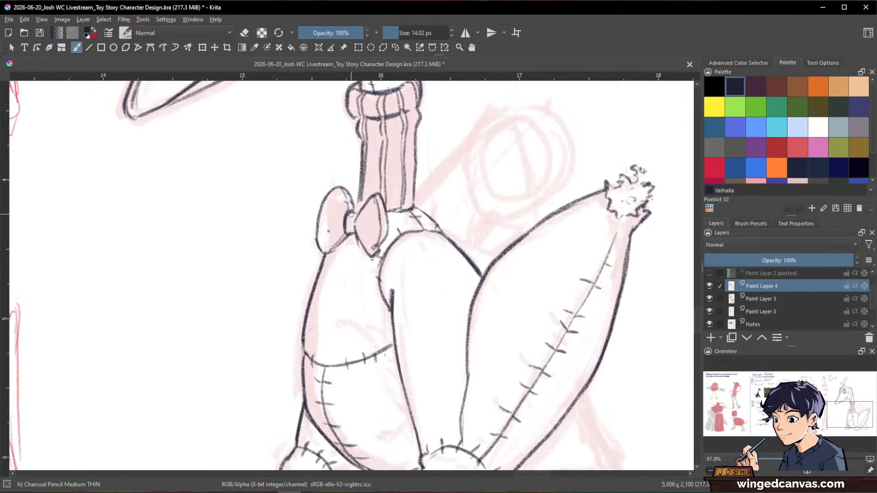
key("e")
key("e")
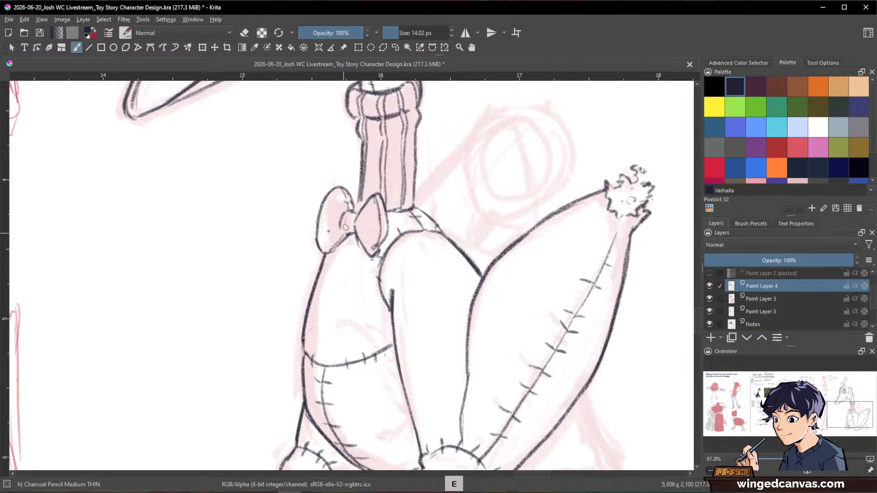
key("e")
mouse_move(351, 215)
left_mouse_down()
mouse_move(372, 197)
mouse_move(353, 219)
mouse_move(372, 198)
mouse_move(354, 222)
mouse_move(363, 246)
left_mouse_up()
key("e")
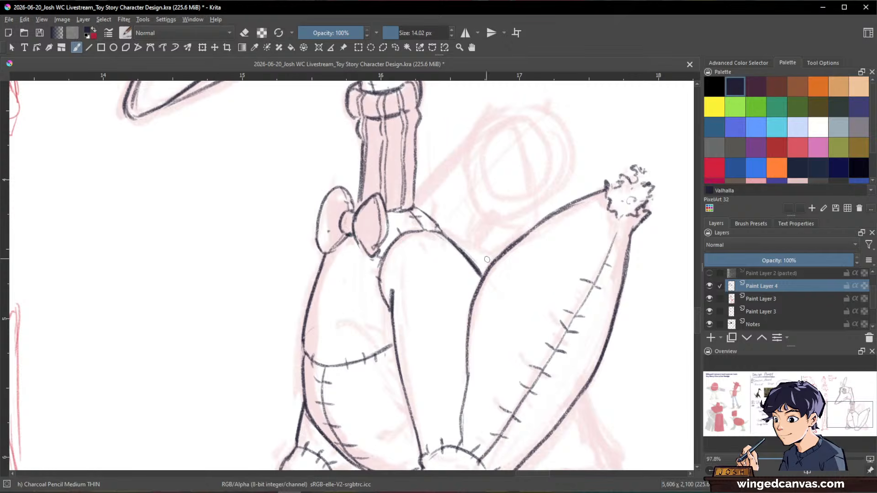
key("bracketleft")
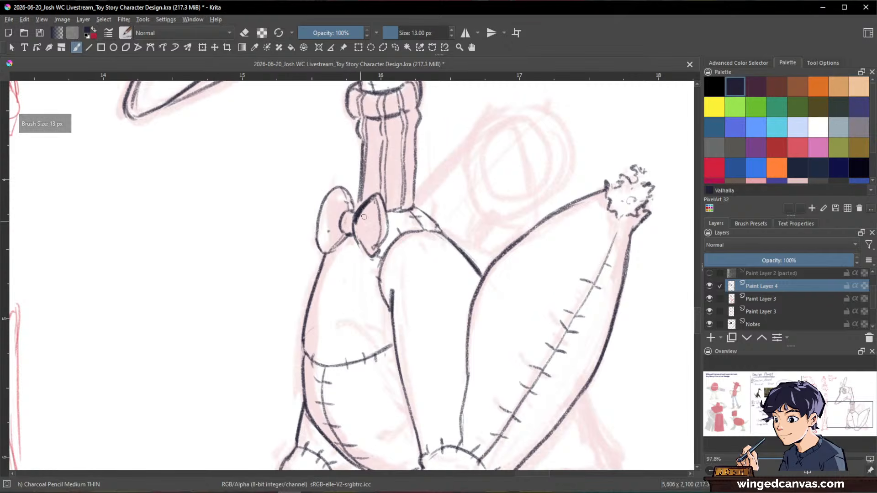
key("e")
mouse_move(364, 208)
left_mouse_down()
mouse_move(355, 228)
mouse_move(371, 254)
left_mouse_up()
key("e")
Draw a rear contour for the upper arm from the shoulder down to the folded wing
key("space")
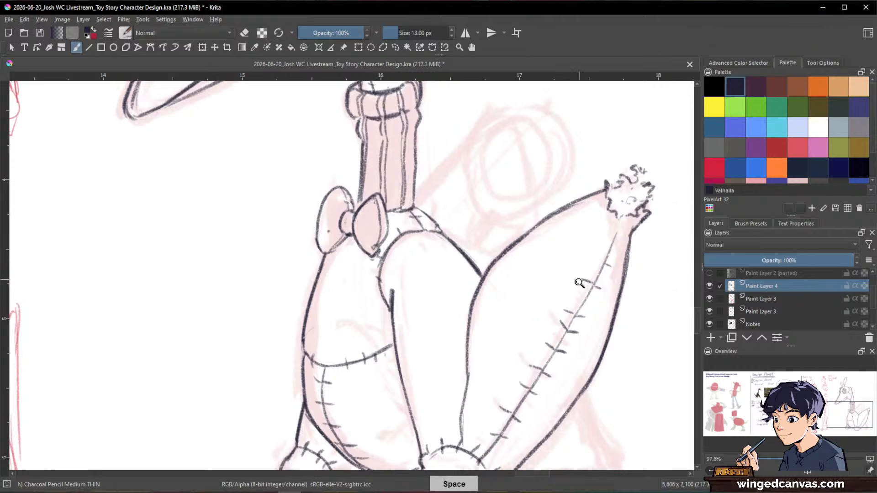
left_click_drag(581, 285, 492, 391)
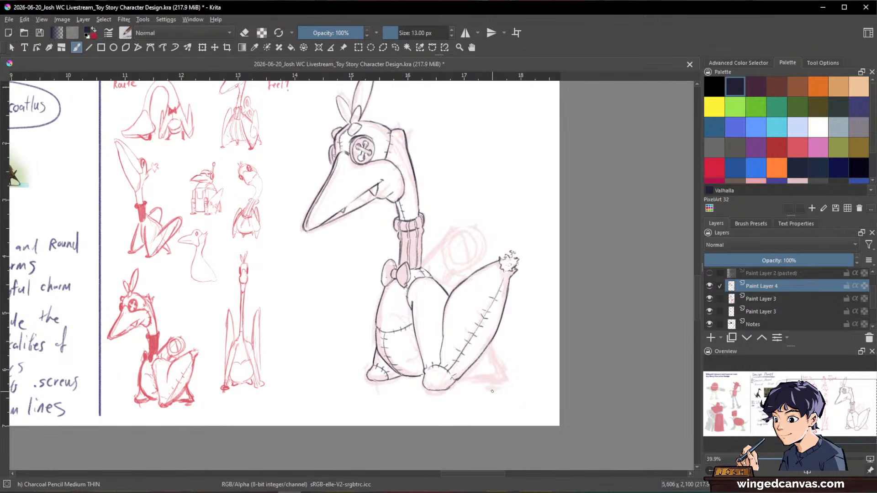
key("space")
left_click_drag(488, 338, 563, 276)
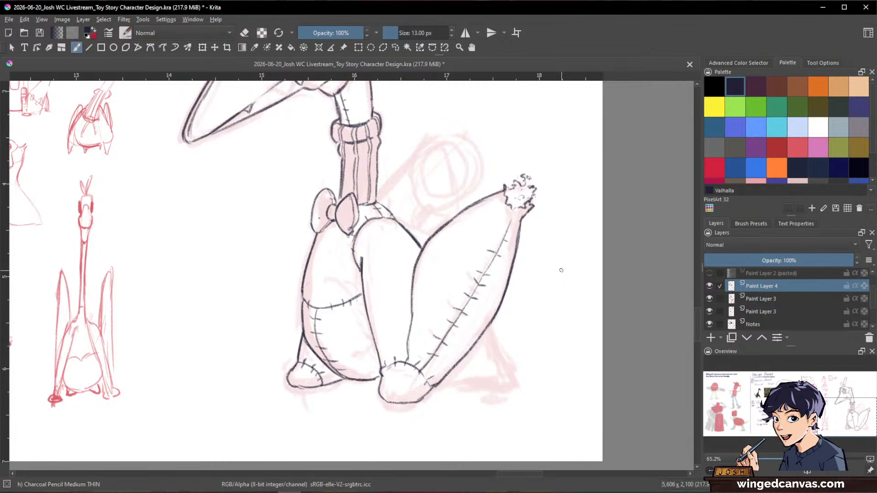
key("space")
left_click_drag(561, 270, 577, 239)
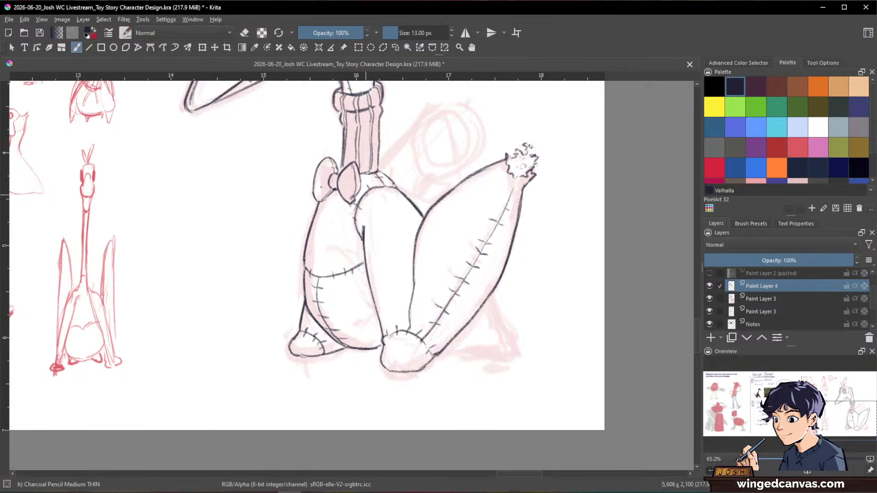
left_click_drag(379, 187, 421, 231)
Draw the body's back line separately behind the upper arm where it meets the folded wing, and trim the overlapping strokes
left_click_drag(512, 307, 528, 337)
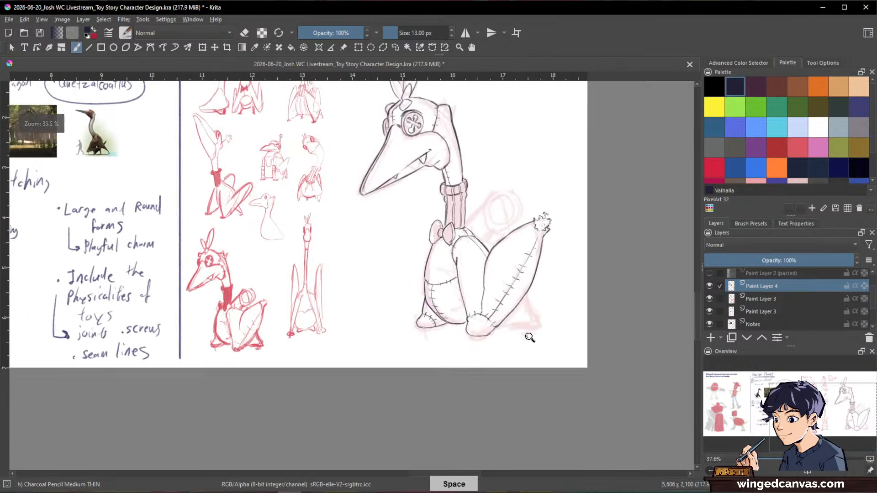
left_click_drag(404, 330, 579, 400)
mouse_move(635, 255)
left_mouse_down()
mouse_move(579, 202)
mouse_move(413, 194)
left_mouse_up()
left_click_drag(488, 308, 500, 265)
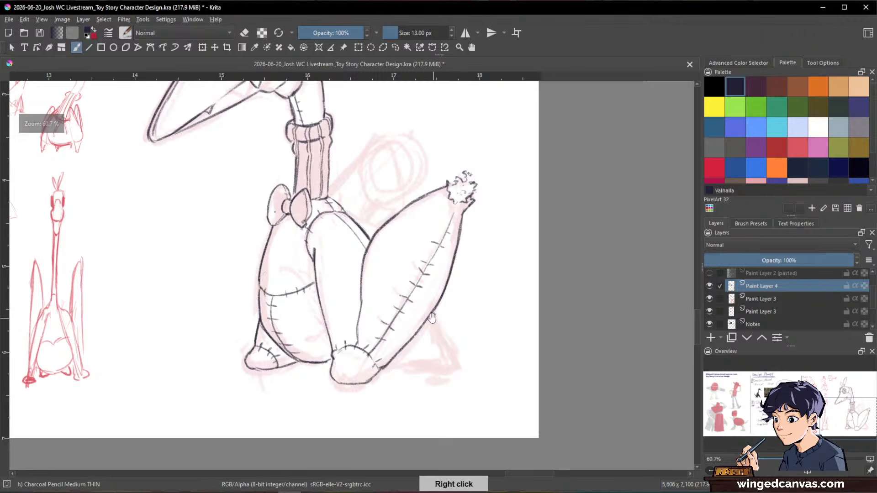
key("space")
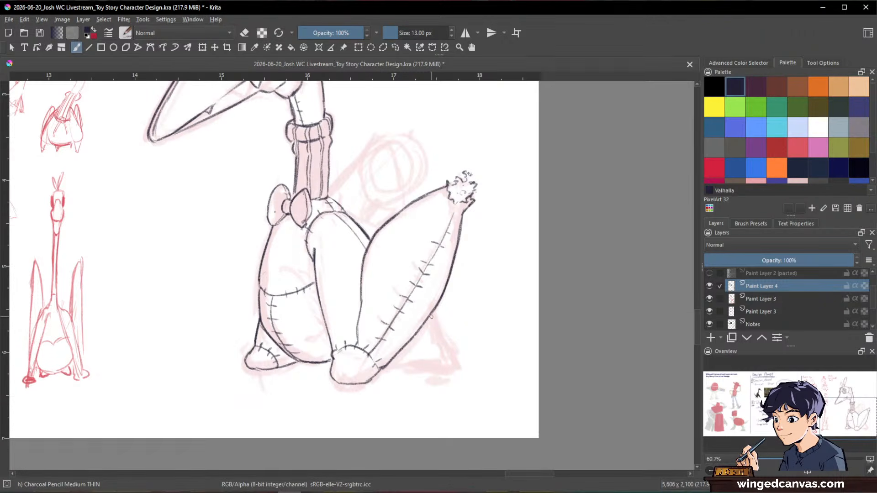
left_click_drag(345, 210, 375, 230)
key("e")
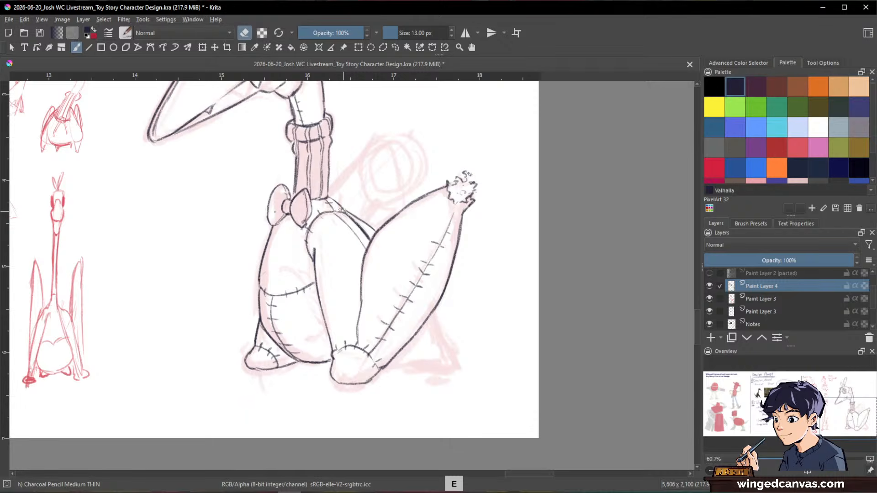
left_click_drag(341, 208, 376, 232)
key("e")
Erase the upper part of the back line and redraw it darker from the sweater collar down to the folded wing
left_click_drag(556, 278, 542, 326)
left_click_drag(519, 278, 563, 245)
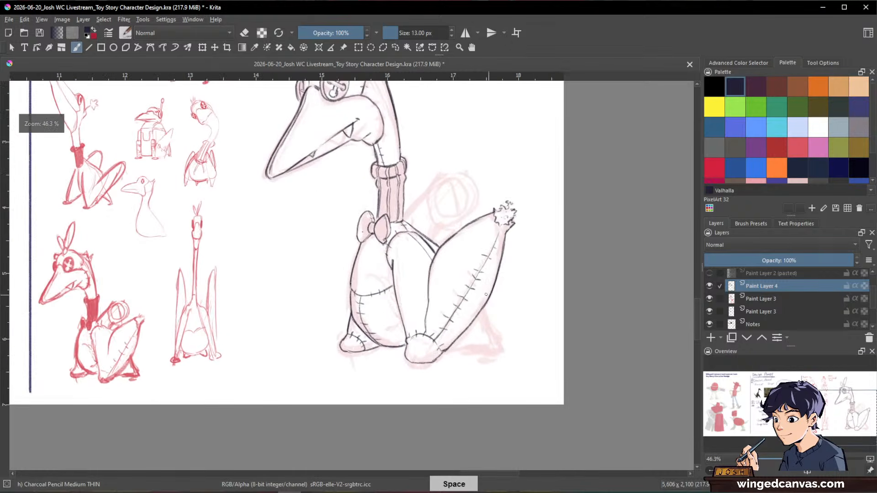
left_click_drag(499, 265, 522, 215)
key("e")
mouse_move(314, 187)
left_mouse_down()
mouse_move(368, 225)
mouse_move(310, 185)
mouse_move(351, 211)
left_mouse_up()
key("e")
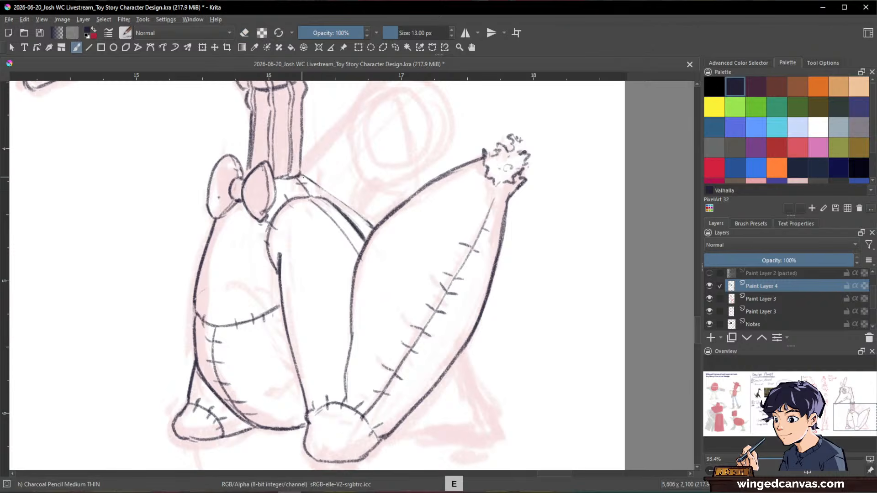
left_click_drag(304, 179, 365, 222)
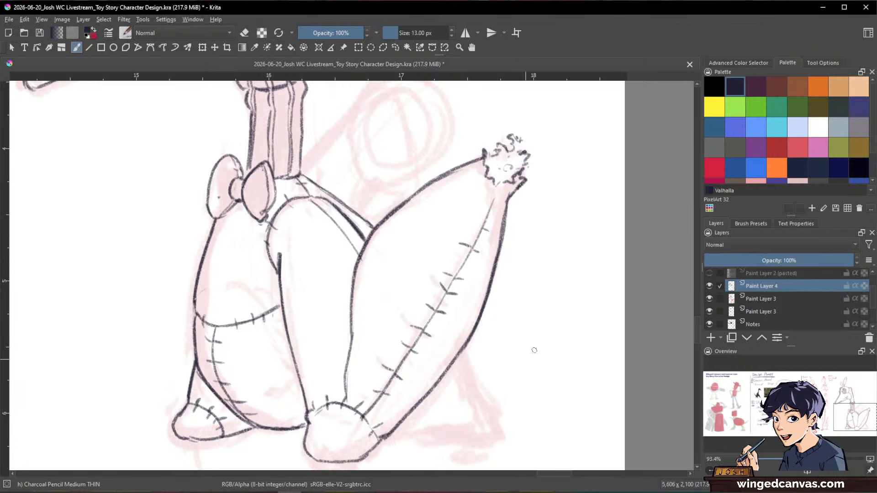
Draw the flat lower edge and slanted back edge of the rear limb behind the folded wing
left_click_drag(554, 328, 539, 355)
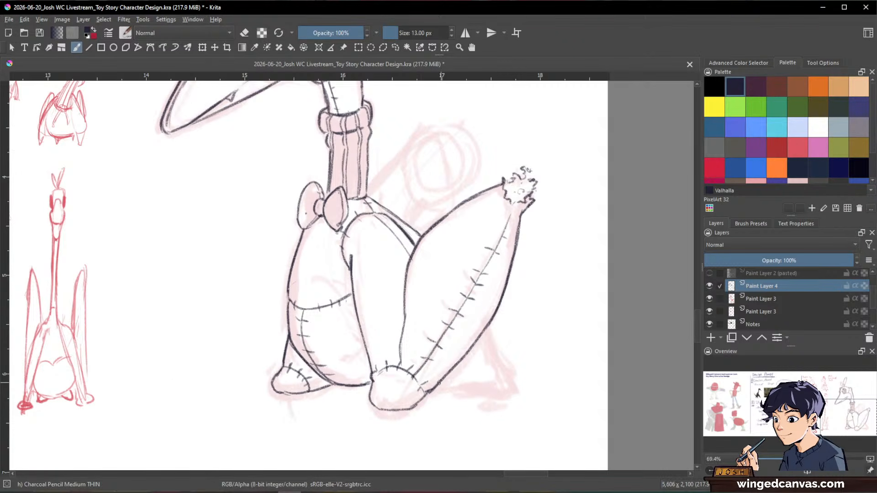
left_click_drag(439, 383, 469, 381)
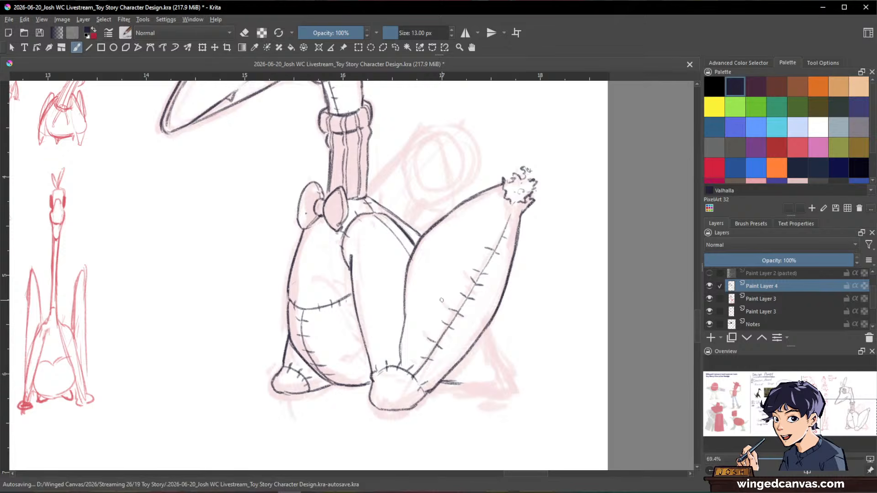
key("e")
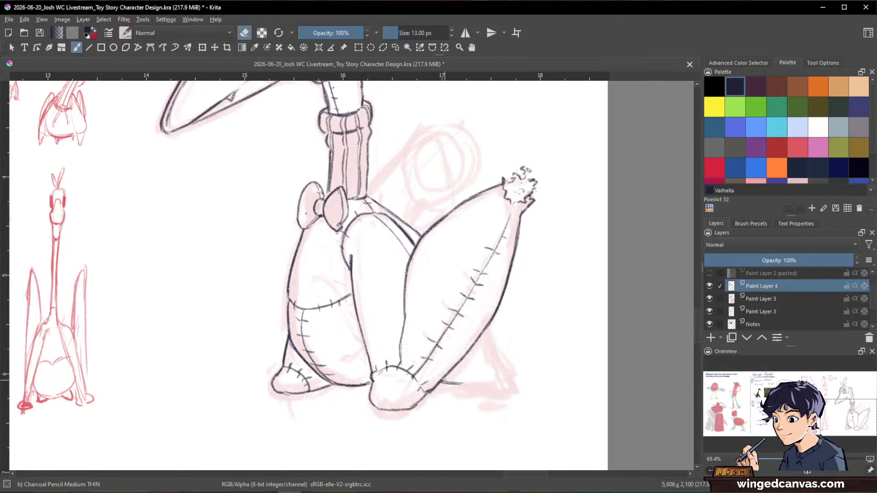
key("e")
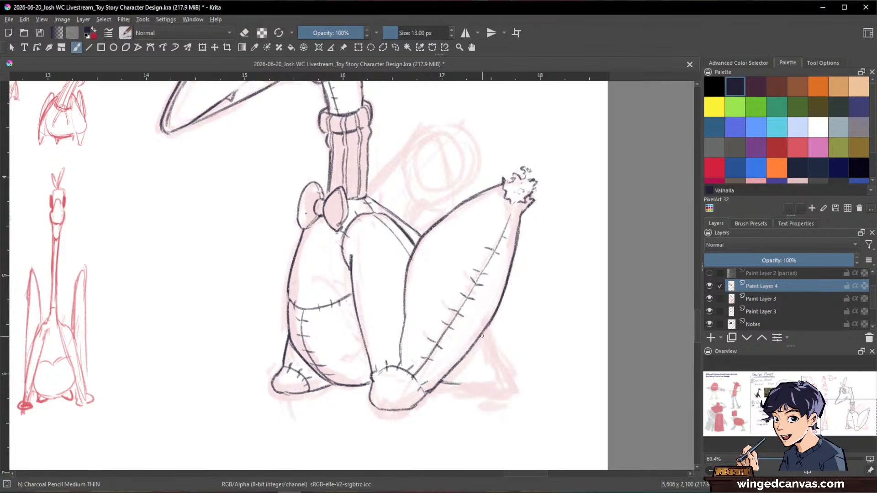
left_click_drag(488, 327, 515, 382)
left_click_drag(437, 381, 487, 380)
key("e")
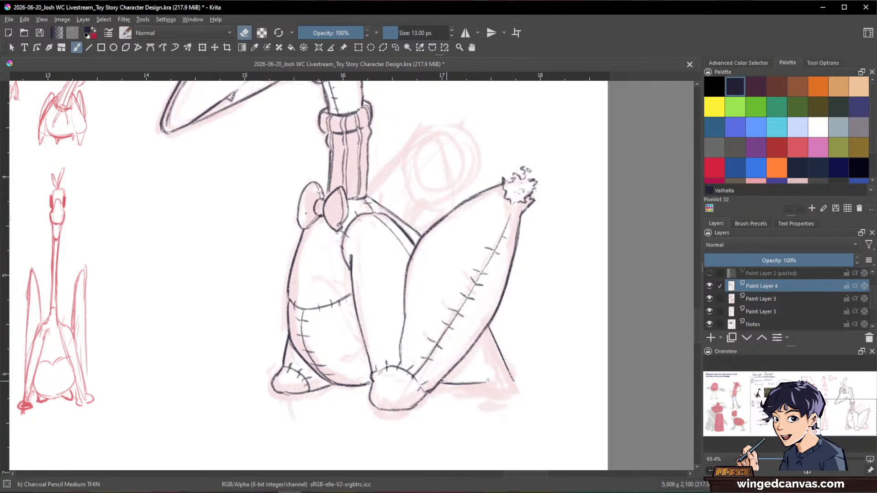
key("e")
Erase the hooked end of the rear limb's lower edge and join both edges with a rounded corner
left_click_drag(492, 393, 485, 387)
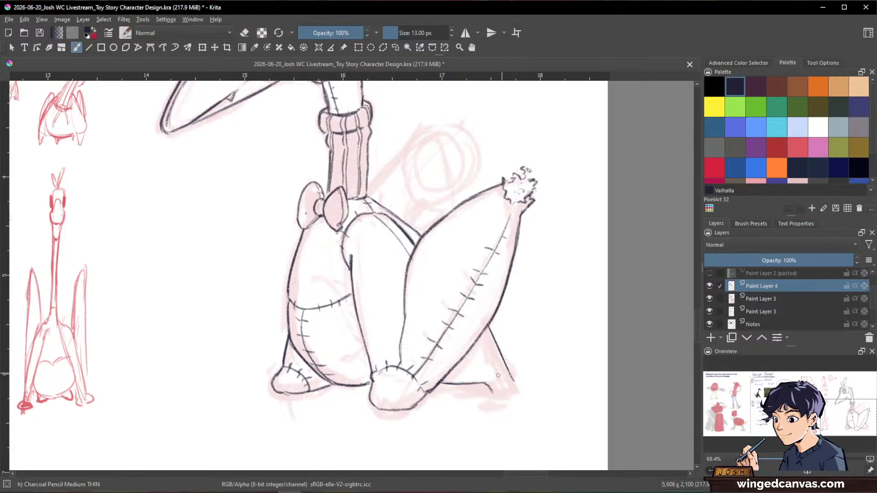
key("slash")
key("slash")
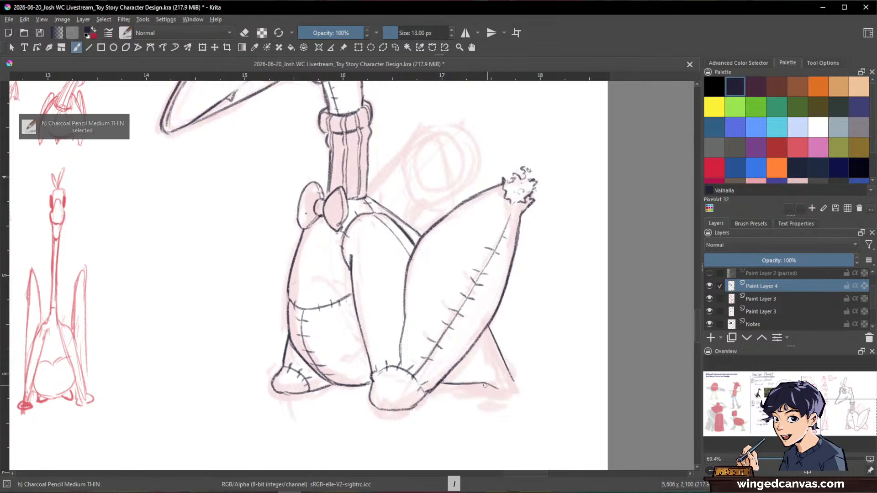
left_click_drag(485, 386, 514, 391)
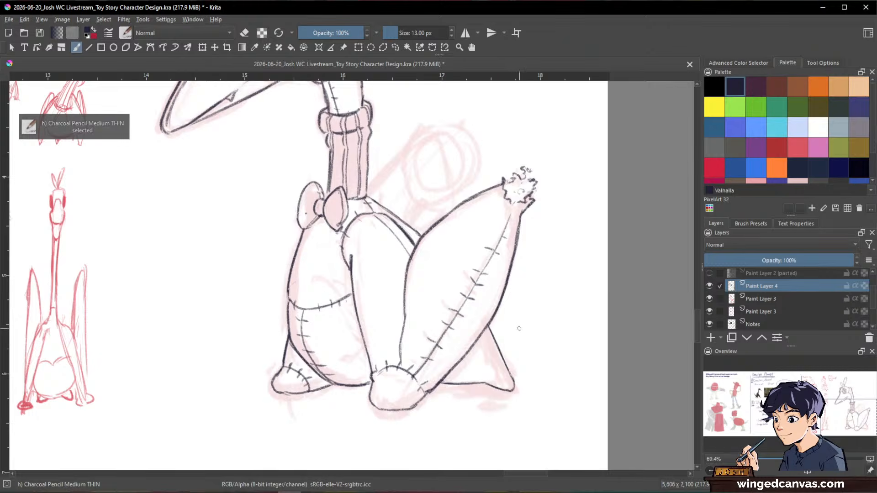
left_click_drag(618, 347, 648, 405)
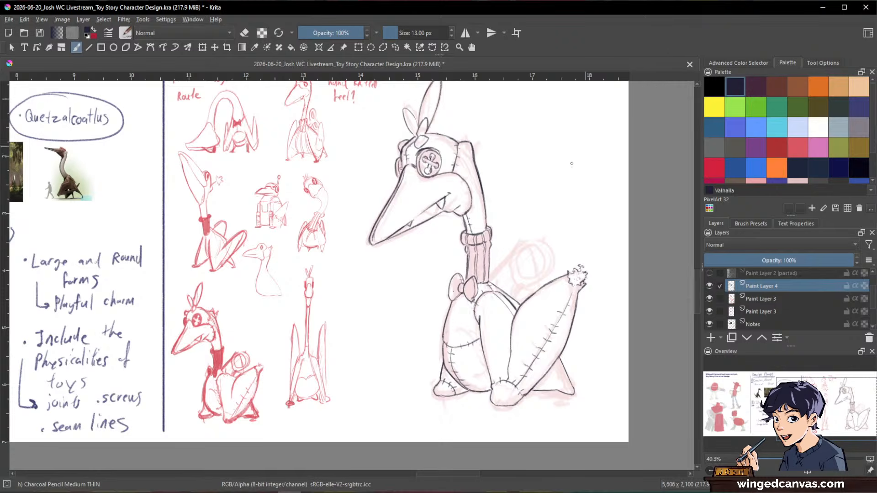
key("space")
left_click_drag(519, 270, 548, 241)
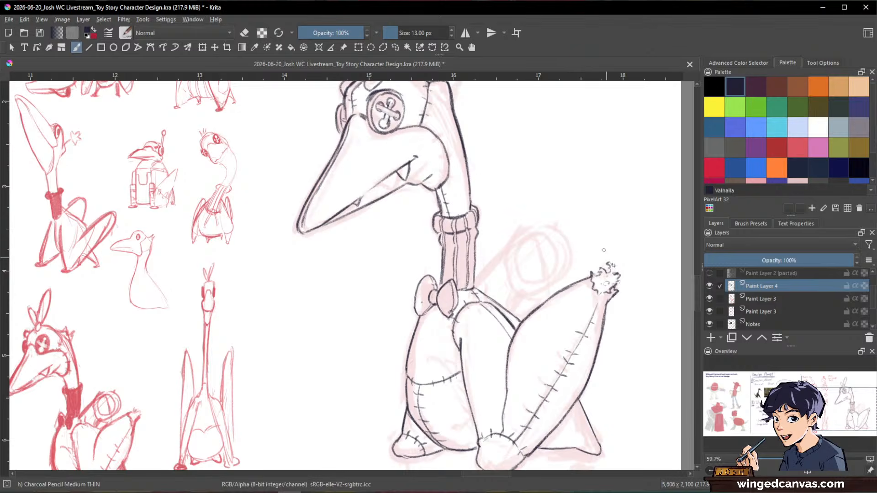
mouse_move(481, 274)
left_mouse_down()
mouse_move(523, 234)
mouse_move(483, 272)
mouse_move(515, 237)
left_mouse_up()
key("/")
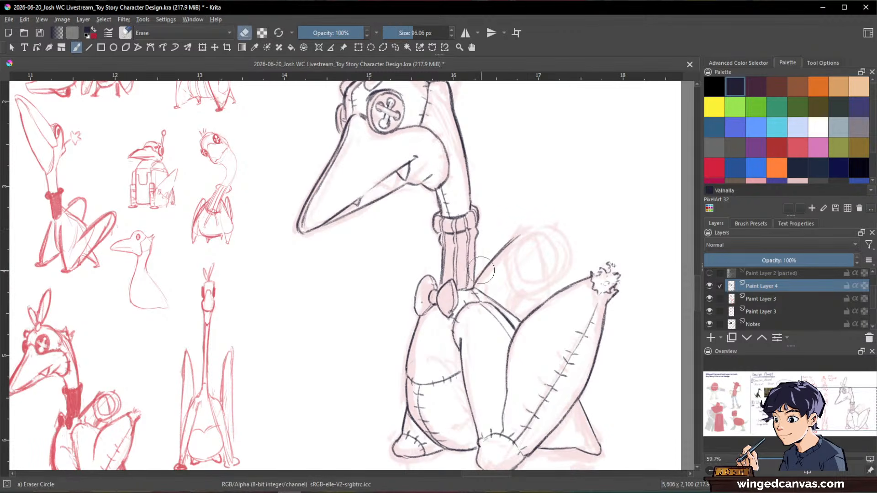
mouse_move(485, 270)
left_mouse_down()
mouse_move(478, 282)
mouse_move(520, 236)
left_mouse_up()
key("/")
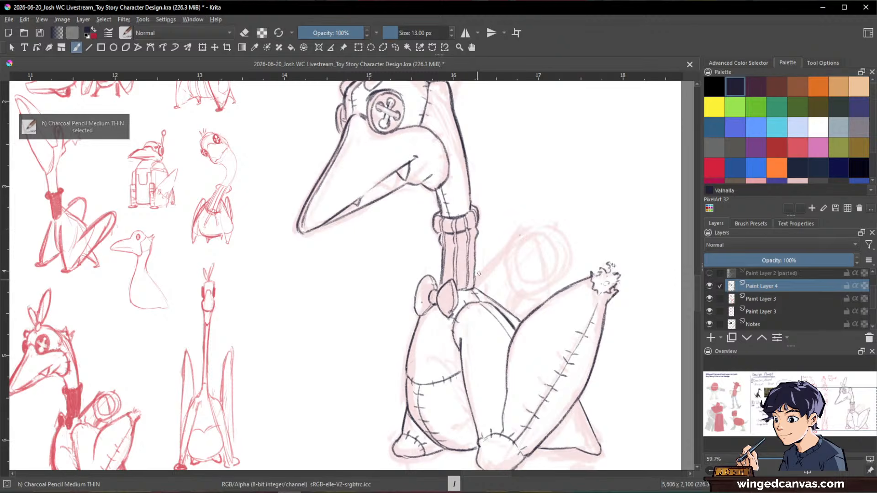
Draw the far wing's outline rising from behind the sweater neck to a rounded peak and dropping to the near wing
mouse_move(479, 274)
left_mouse_down()
mouse_move(529, 234)
mouse_move(537, 312)
left_mouse_up()
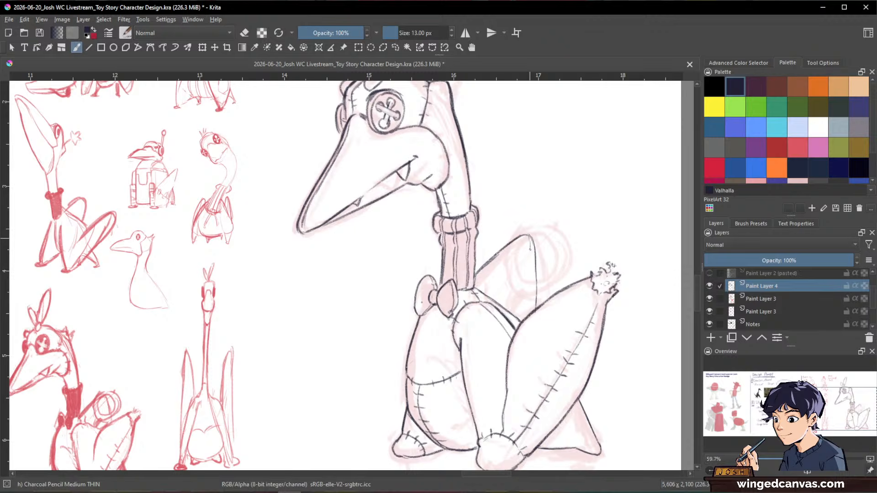
Try a seam line on the tall far wing and erase that wing's upper outline behind the sweater neck
left_click_drag(530, 243, 528, 261)
key("space")
left_click_drag(619, 346, 617, 307)
left_click_drag(617, 307, 599, 341)
left_click_drag(616, 253, 612, 222)
key("/")
mouse_move(533, 262)
left_mouse_down()
mouse_move(562, 260)
mouse_move(552, 282)
mouse_move(623, 273)
mouse_move(539, 290)
mouse_move(564, 290)
mouse_move(534, 271)
mouse_move(521, 269)
mouse_move(508, 283)
left_mouse_up()
key("ctrl+z")
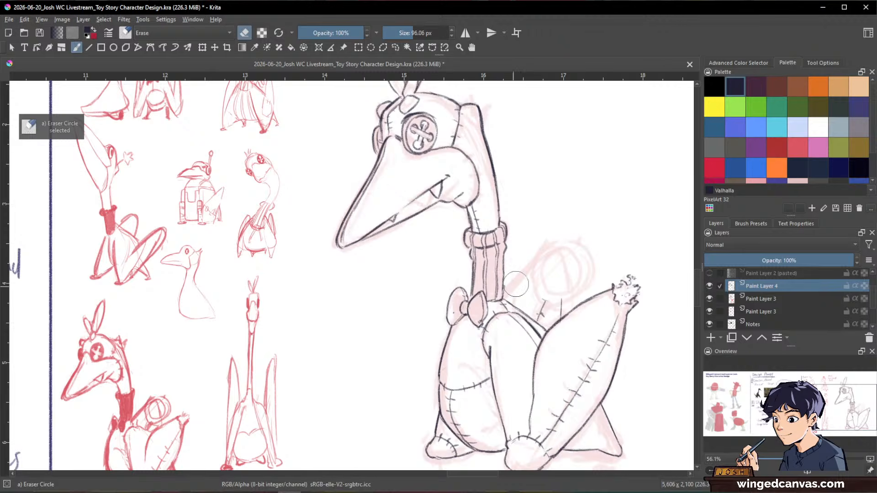
key("/")
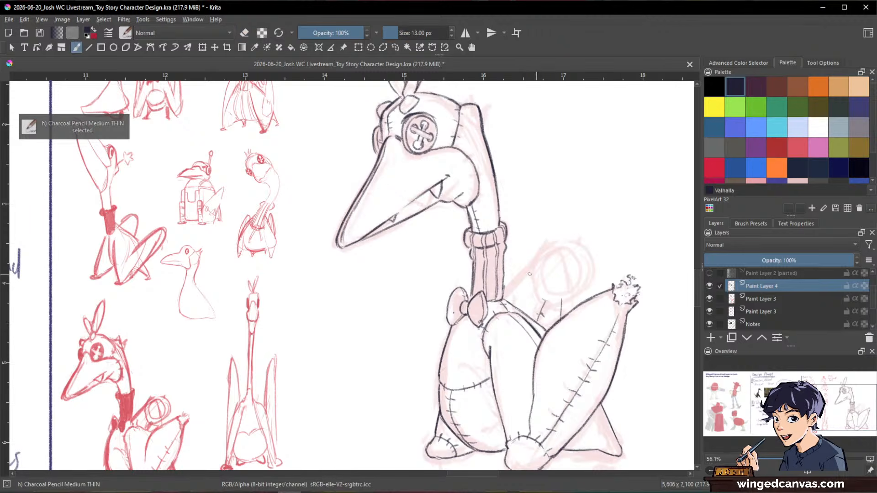
Redraw the far wing as a smaller shape with a rounded peak and a stitched seam behind the near wing
mouse_move(540, 272)
left_mouse_down()
mouse_move(523, 285)
mouse_move(553, 317)
mouse_move(562, 308)
mouse_move(560, 315)
mouse_move(544, 304)
mouse_move(539, 321)
mouse_move(543, 307)
left_mouse_up()
key("/")
key("/")
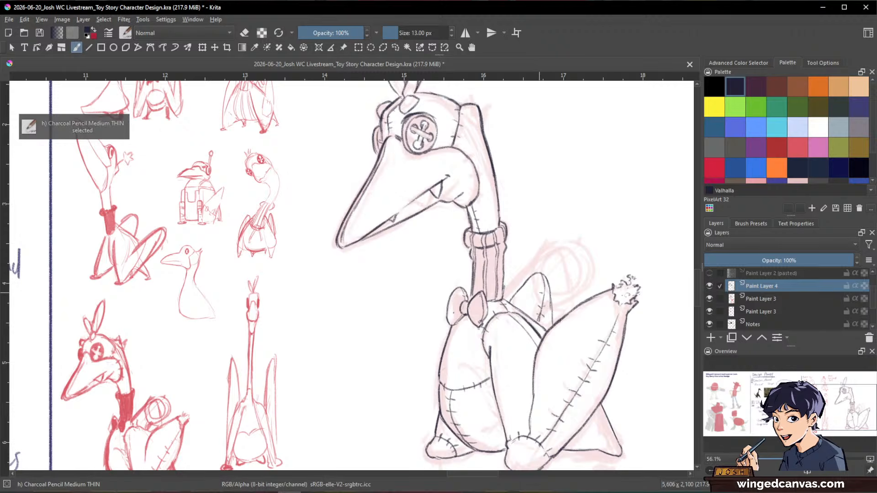
Select the stitched foot beside the belly with a freehand outline, shift it slightly outward, and deselect it
left_click_drag(629, 311, 557, 389)
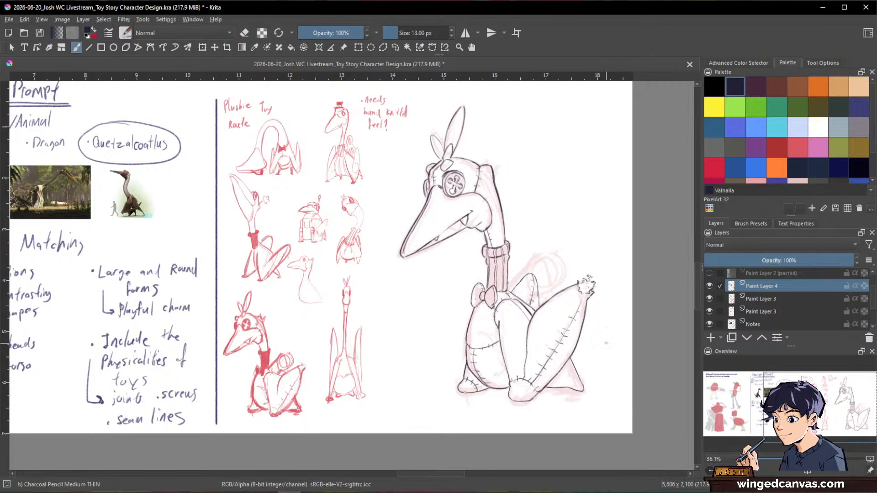
key("l")
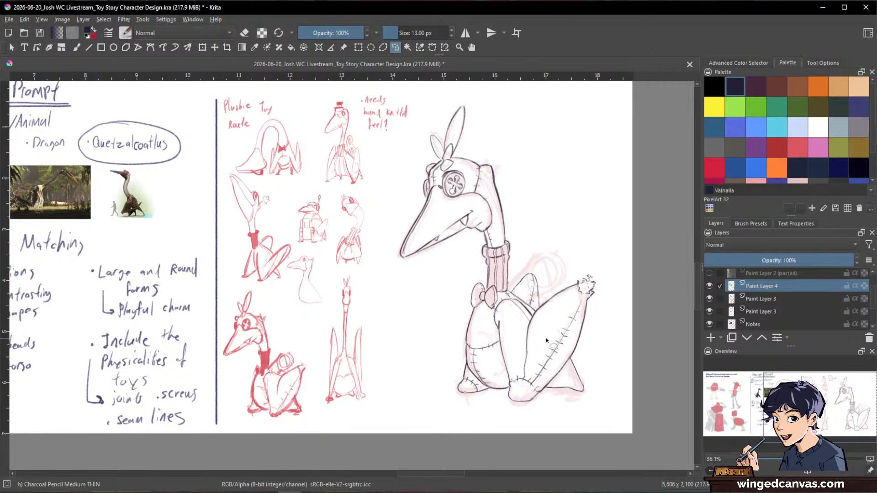
key("ctrl")
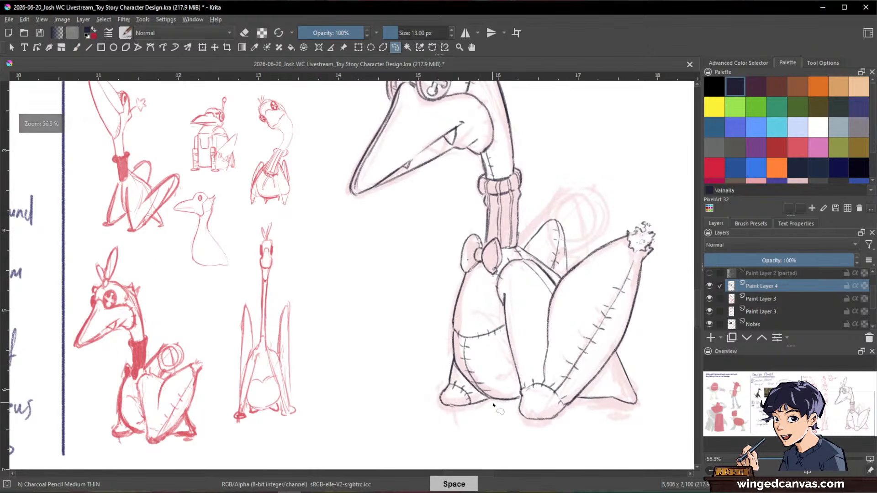
mouse_move(492, 403)
left_mouse_down()
mouse_move(455, 365)
mouse_move(476, 438)
mouse_move(490, 420)
mouse_move(463, 405)
left_mouse_up()
key("ctrl+t")
key("Return")
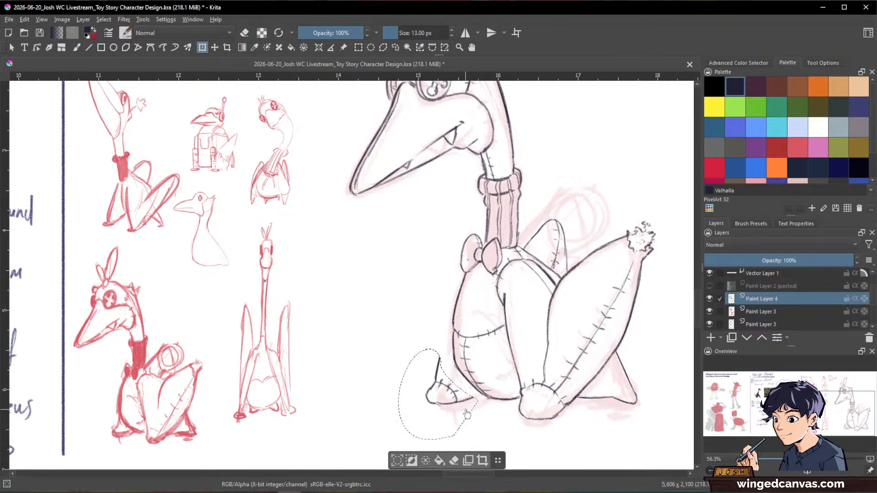
key("ctrl+shift+a")
key("b")
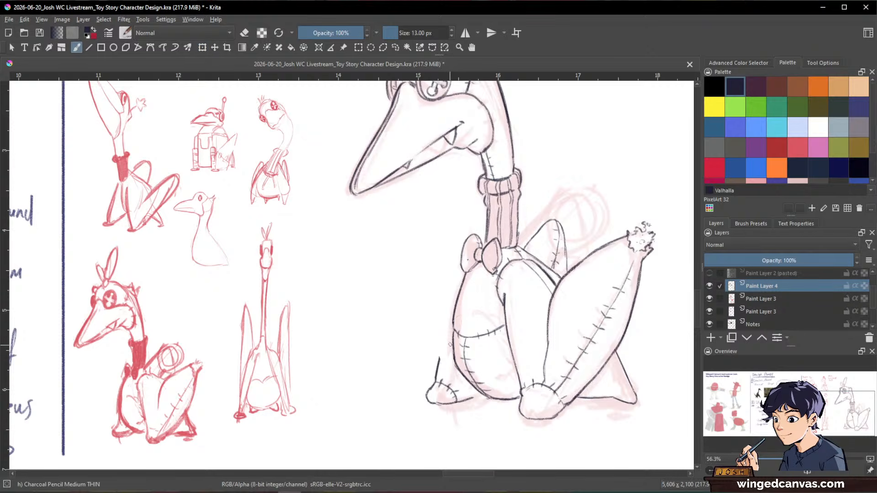
Draw the leg's outer line from the side of the belly to the shifted foot and clean up where they join
left_click_drag(452, 340, 436, 378)
key("e")
key("e")
left_click_drag(453, 337, 434, 380)
key("e")
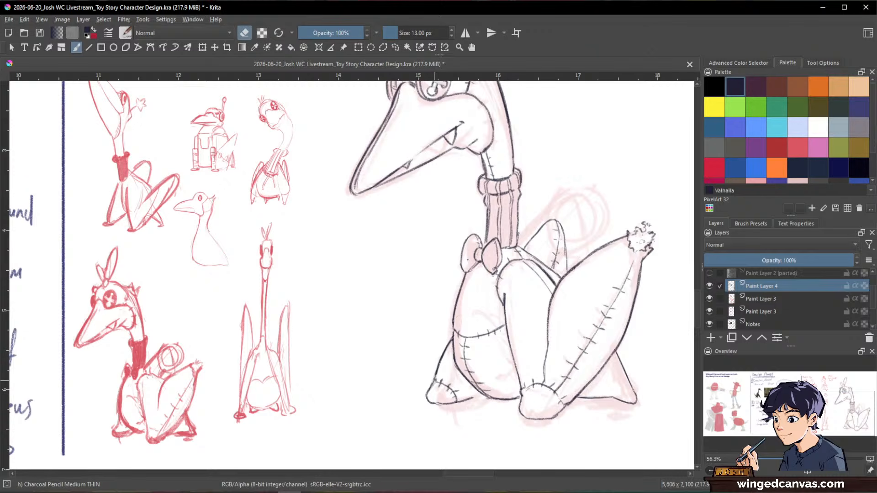
key("e")
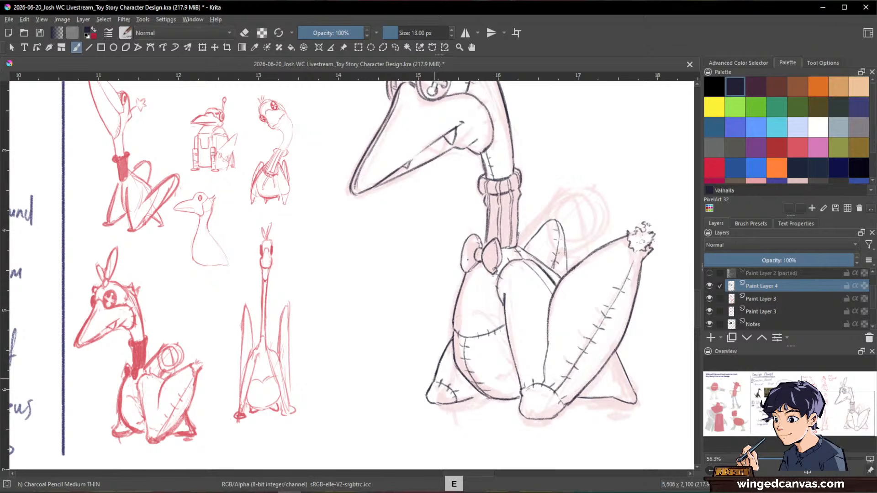
Hide the faded sketch layer to check the whole line drawing, and show it again
key("space")
left_click_drag(613, 360, 583, 316)
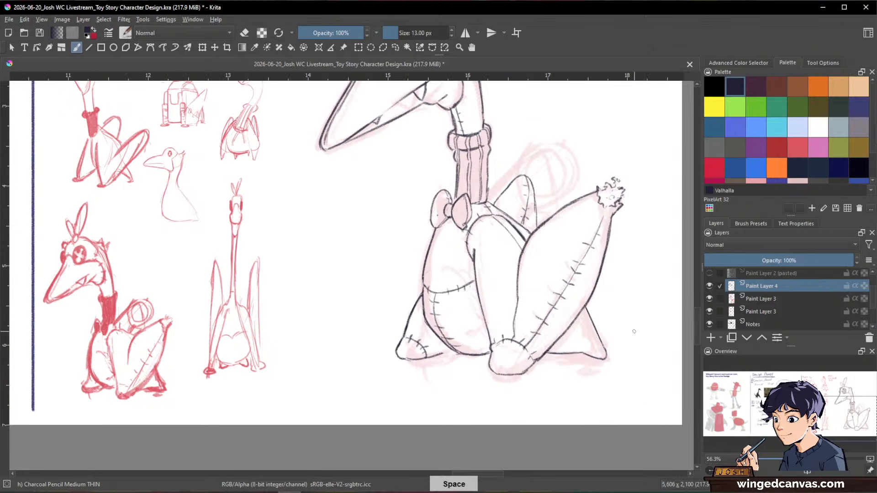
scroll(577, 277, "down", 2)
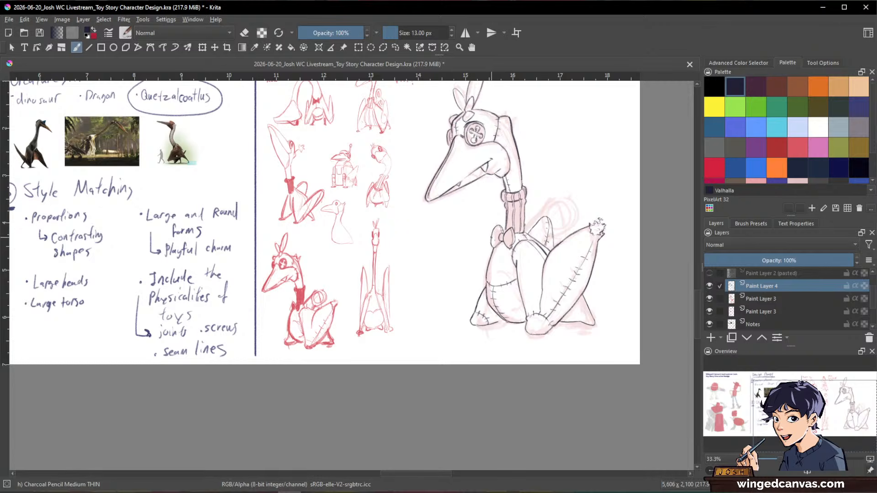
left_click_drag(477, 226, 466, 290)
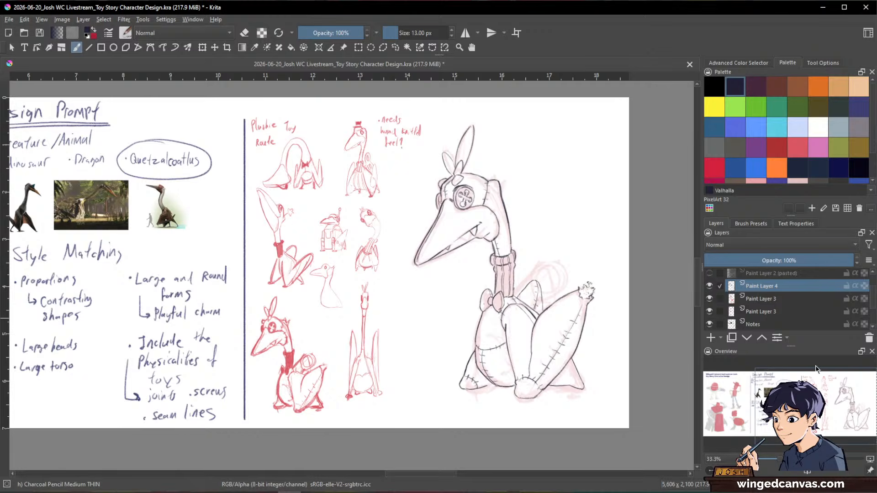
left_click(709, 299)
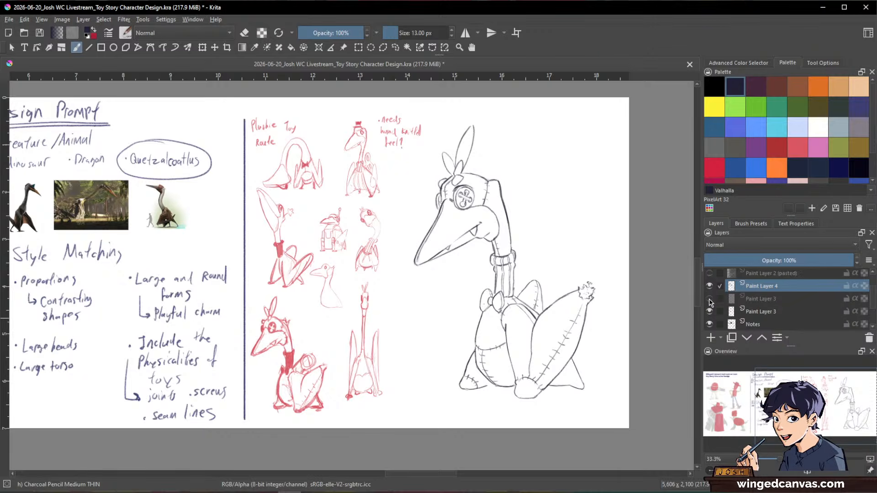
left_click(710, 300)
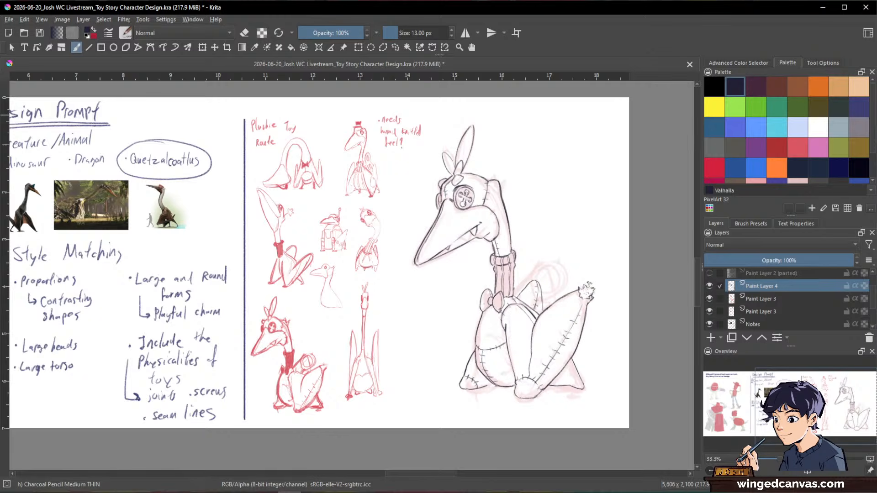
Draw the ring's outer arc between the far wing and the near wing, and clean up its overlap
key("space")
left_click_drag(536, 269, 577, 222)
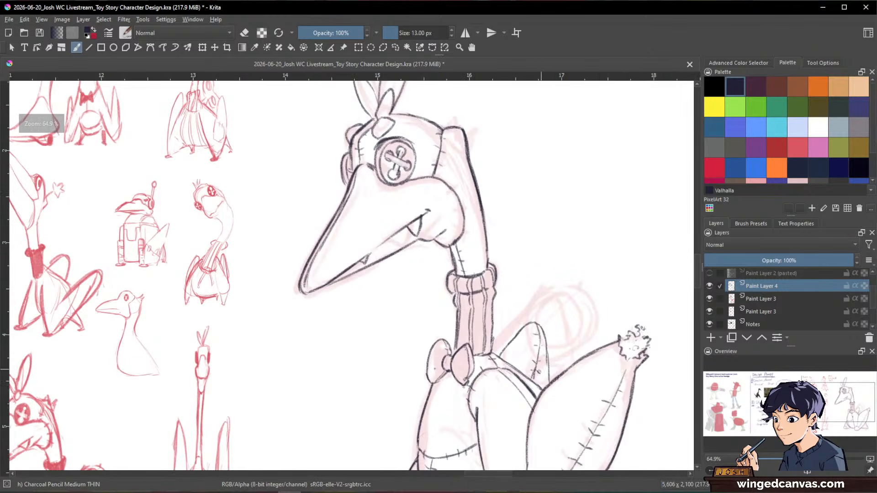
key("space")
left_click_drag(548, 369, 555, 252)
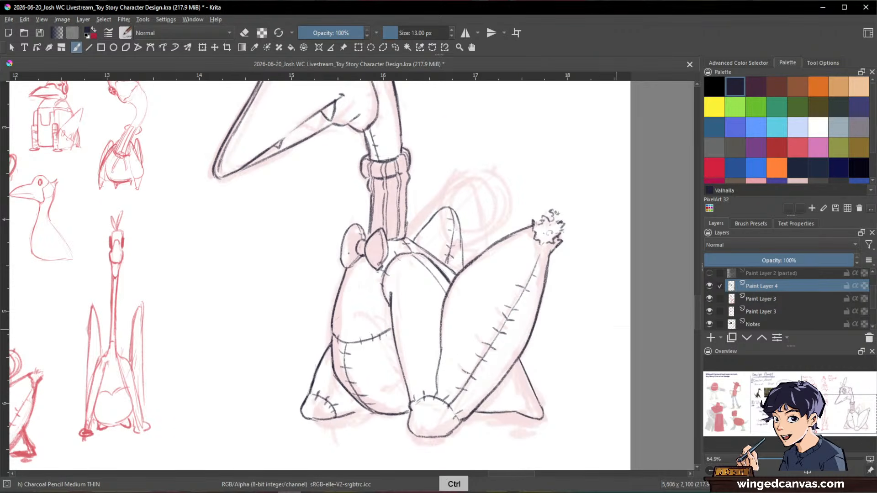
key("ctrl+space")
left_click_drag(594, 371, 593, 397)
key("space")
left_click_drag(487, 294, 470, 308)
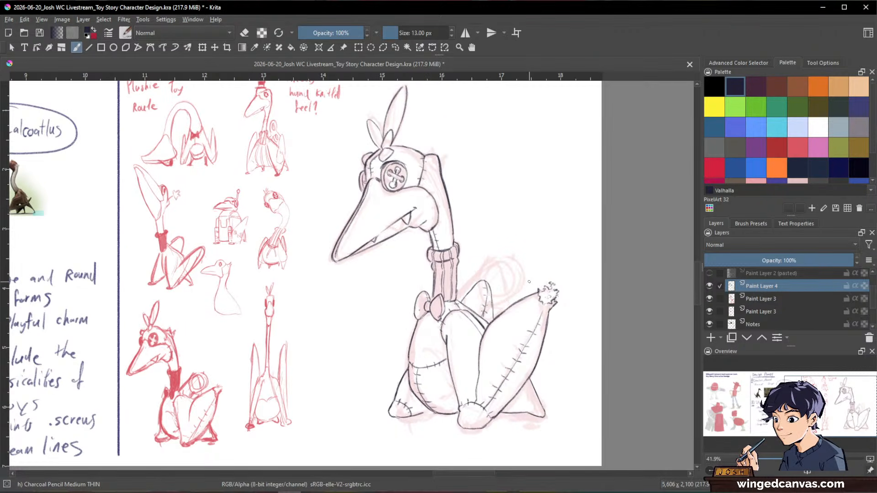
key("ctrl+space")
left_click_drag(522, 294, 522, 271)
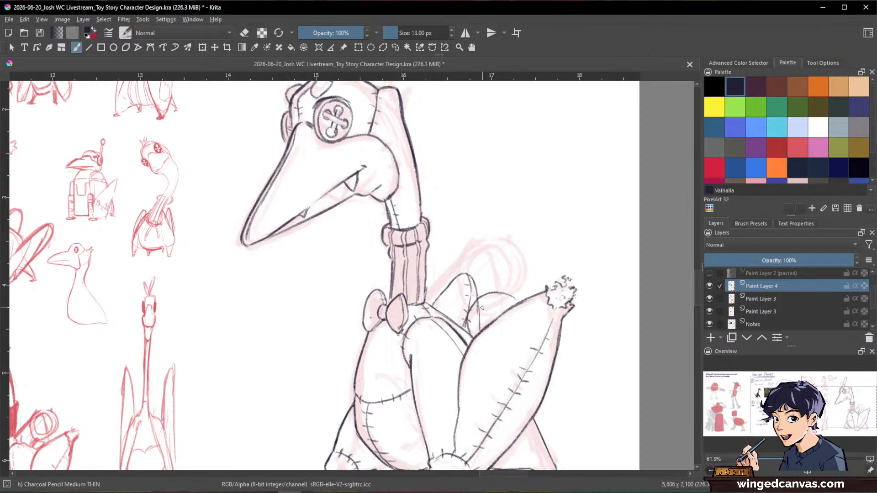
key("slash")
key("slash")
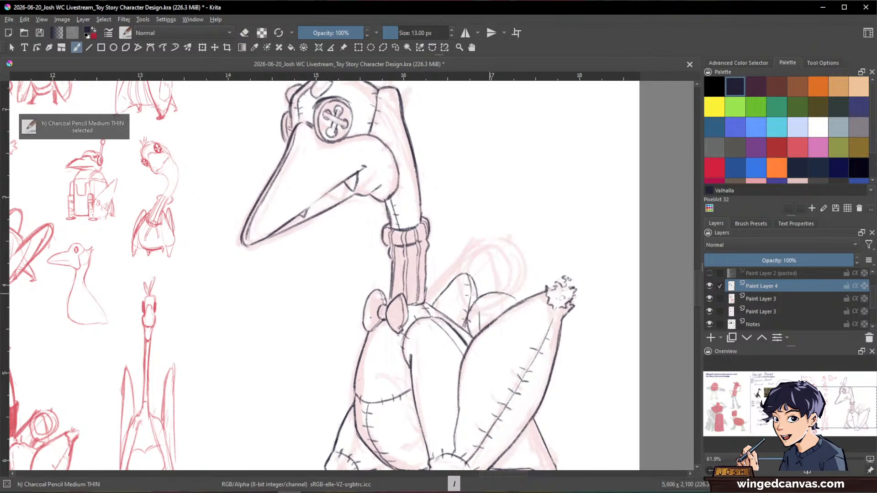
Add the ring's inner arc to give it thickness and tidy its lines where they meet the wings
key("slash")
key("slash")
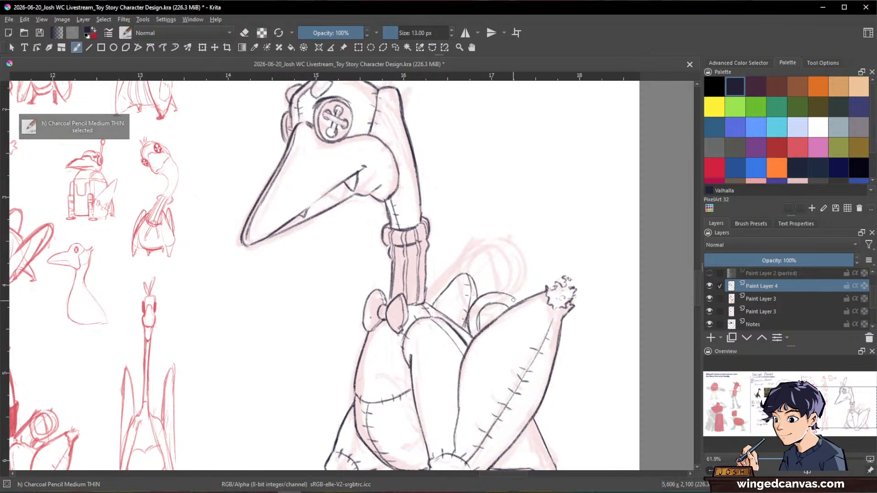
key("e")
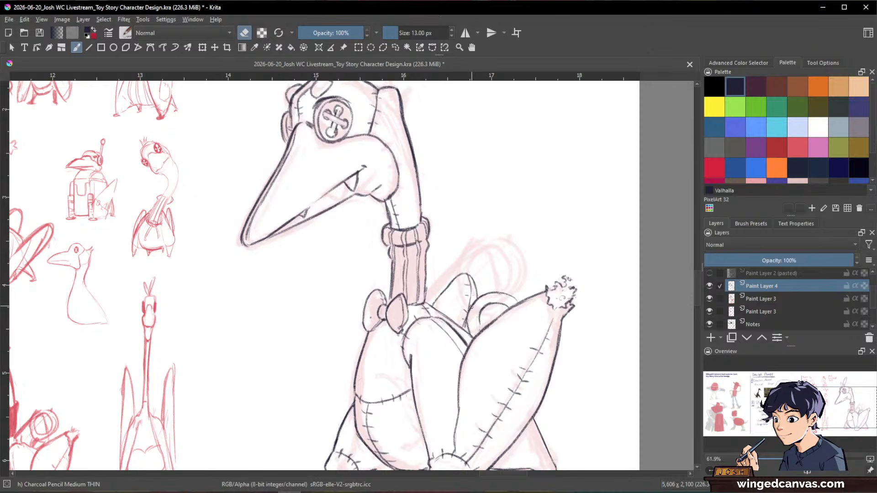
key("e")
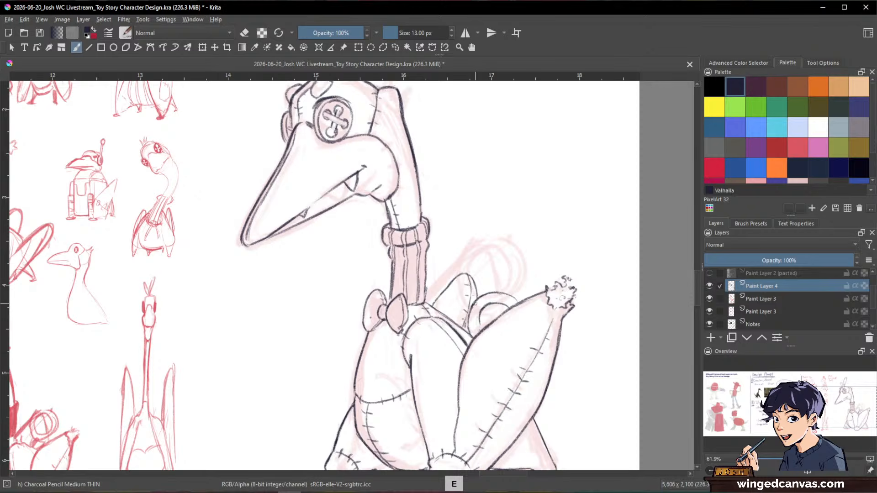
key("e")
key("e")
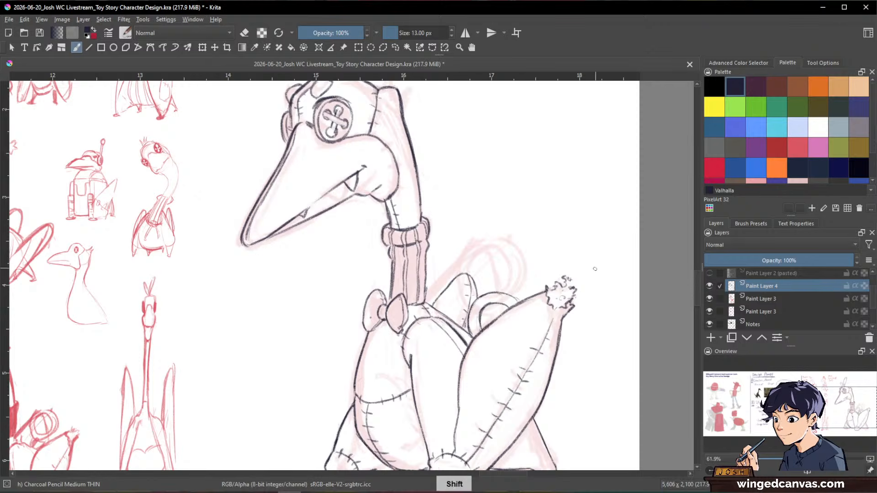
key("shift+space")
mouse_move(595, 270)
left_mouse_down()
mouse_move(555, 388)
mouse_move(544, 391)
left_mouse_up()
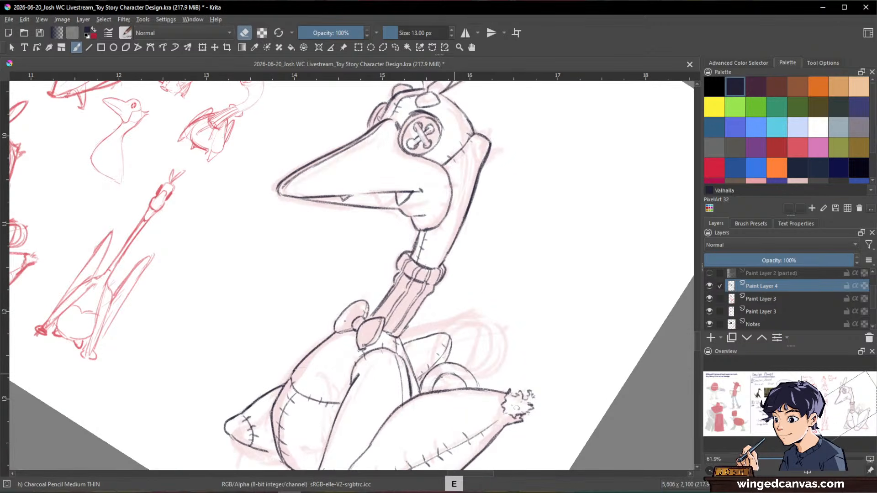
key("e")
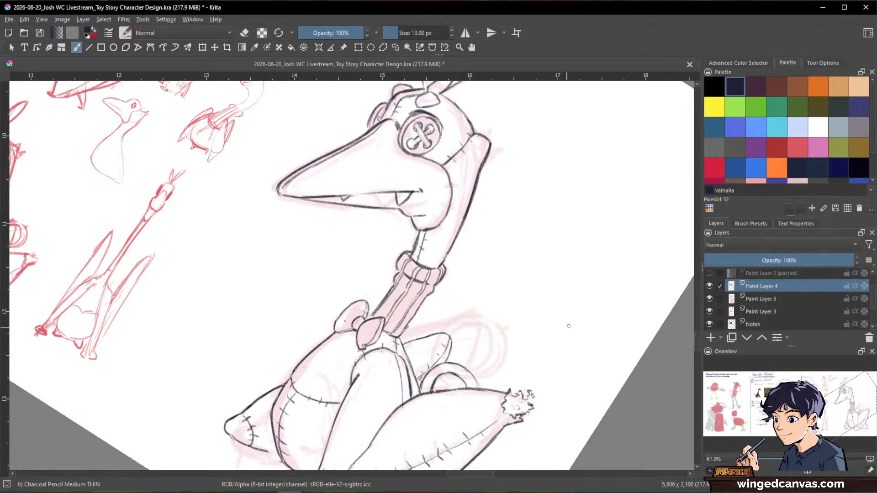
Straighten the rotated canvas and hide the faded sketch layer beneath the line art
key("ctrl+space")
left_click_drag(569, 326, 534, 344)
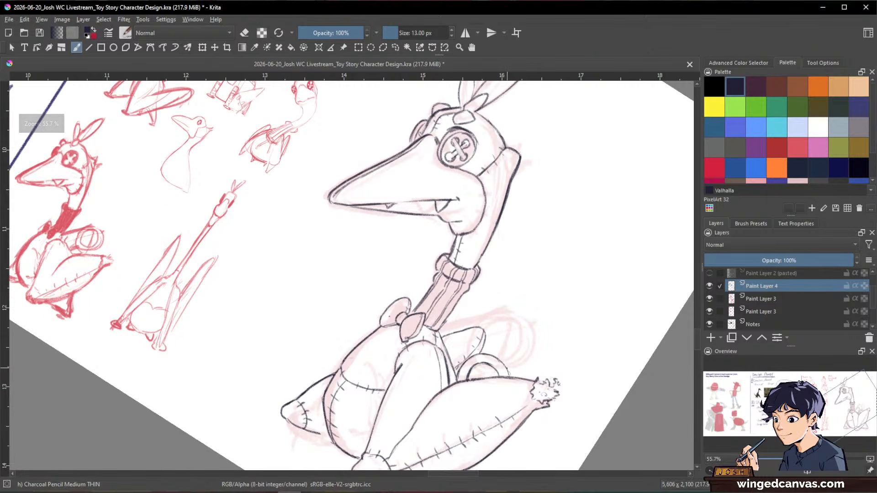
key("ctrl+space")
left_click_drag(591, 316, 588, 333)
key("shift+space")
left_click_drag(640, 382, 604, 294)
key("space")
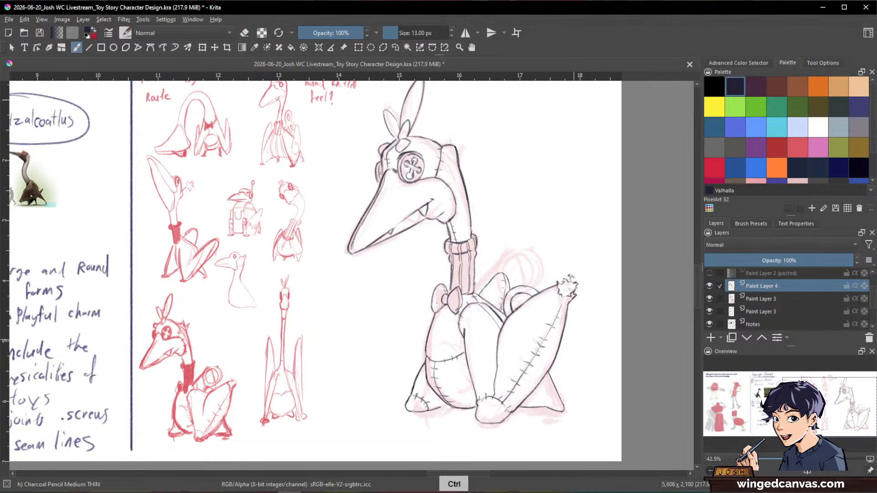
key("ctrl+space")
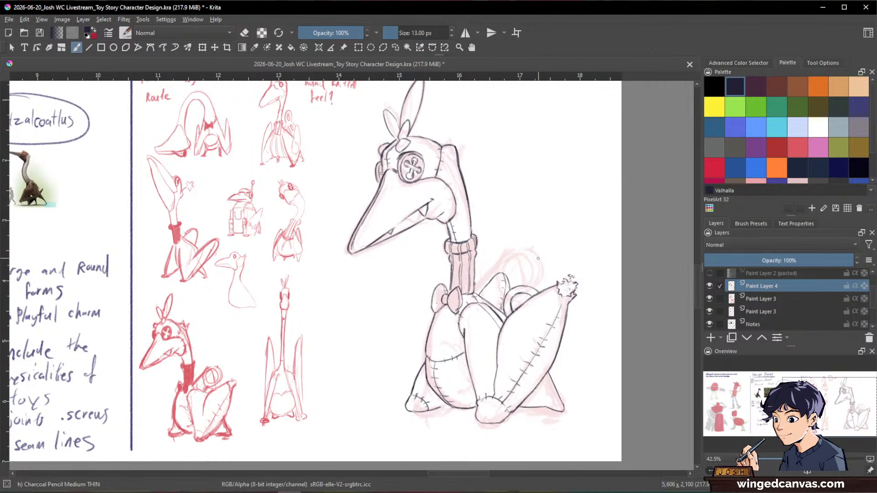
left_click_drag(558, 251, 697, 337)
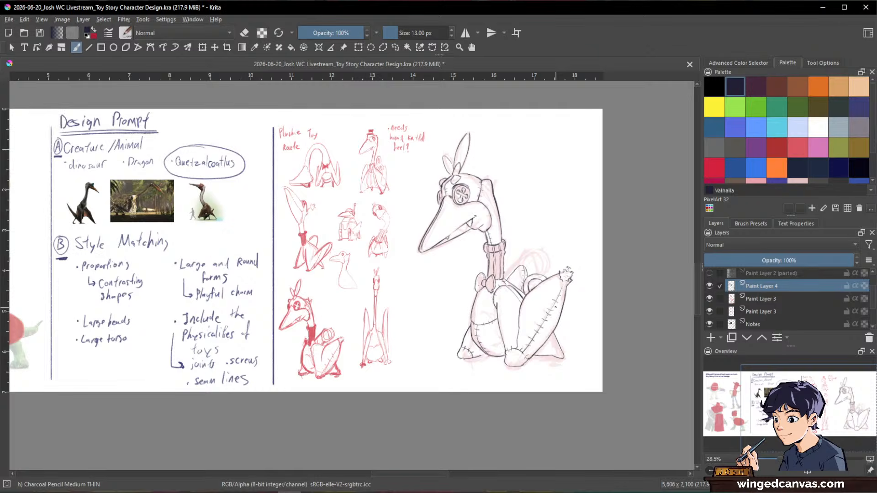
left_click(709, 299)
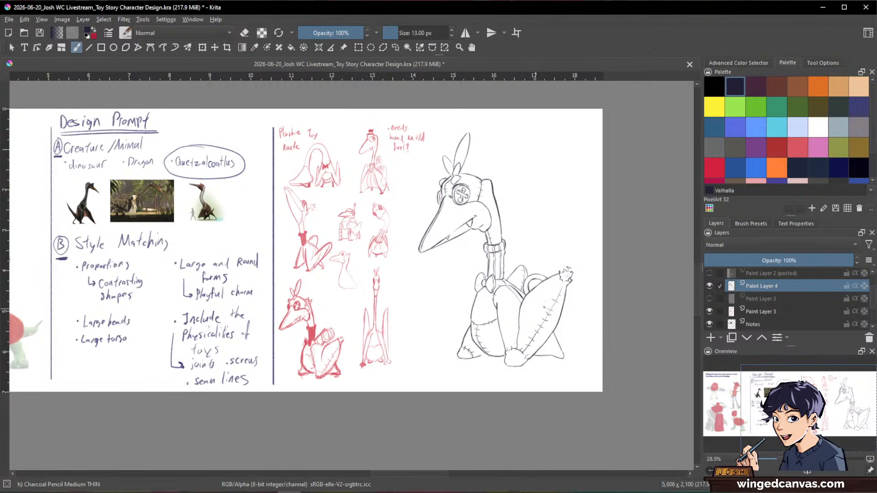
Hand-letter the title QUETZALCOATLUS beneath the plush character with the brush size at 18.89 px
mouse_move(494, 338)
left_mouse_down()
mouse_move(503, 299)
mouse_move(508, 343)
left_mouse_up()
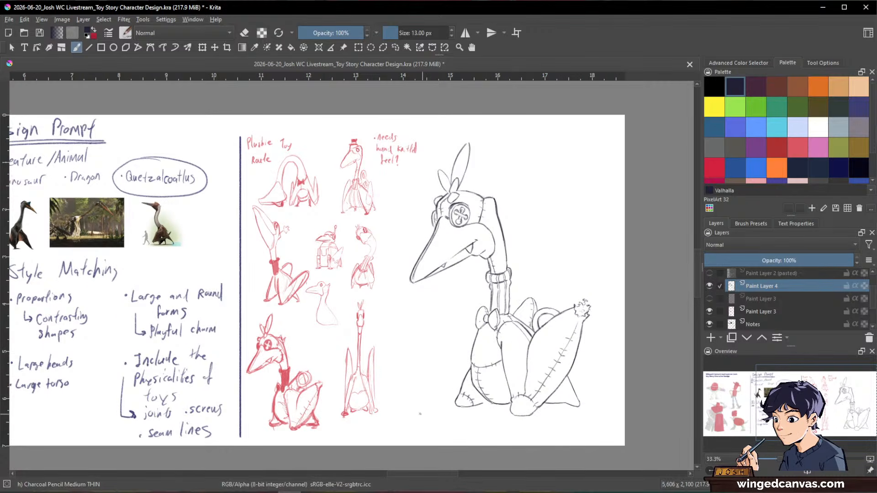
mouse_move(429, 414)
left_mouse_down()
mouse_move(434, 361)
mouse_move(390, 411)
mouse_move(402, 421)
left_mouse_up()
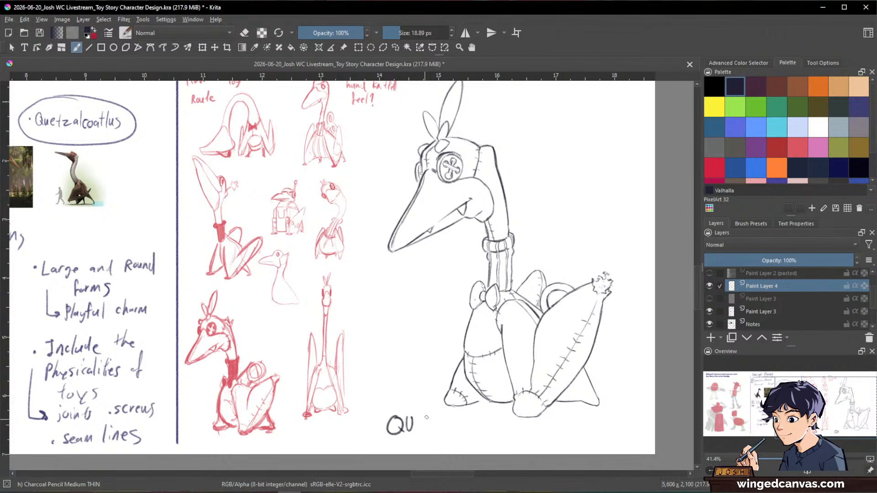
mouse_move(415, 418)
left_mouse_down()
mouse_move(426, 433)
mouse_move(437, 416)
left_mouse_up()
left_click_drag(433, 417, 433, 434)
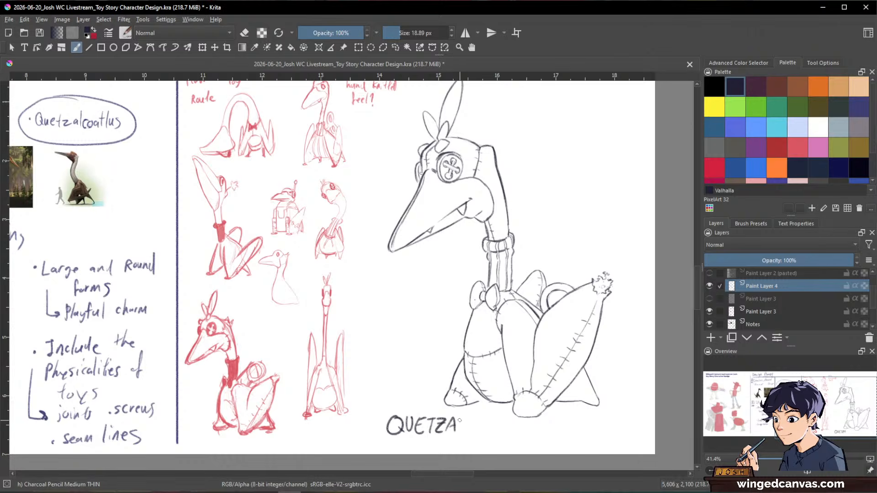
mouse_move(459, 416)
left_mouse_down()
mouse_move(465, 435)
mouse_move(492, 423)
mouse_move(495, 434)
mouse_move(502, 421)
mouse_move(520, 437)
mouse_move(494, 426)
left_mouse_up()
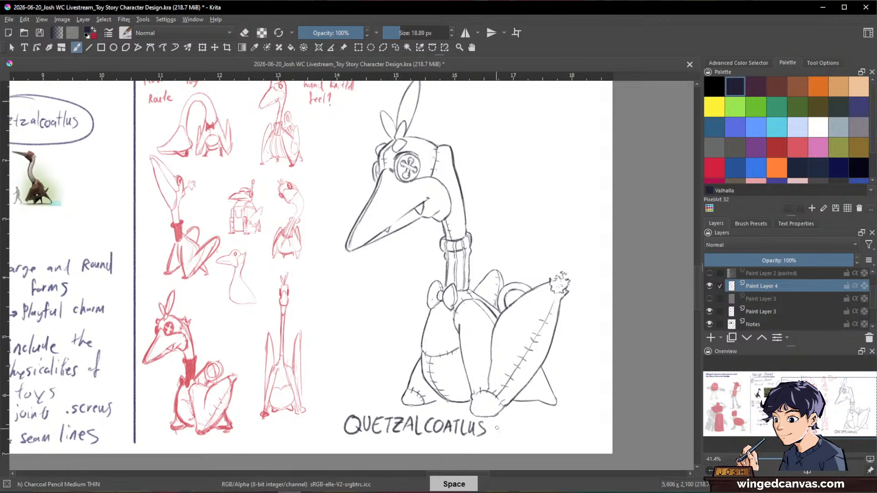
Scale the labelled plush drawing down slightly and shift it up and to the right on the page
left_click_drag(614, 371, 595, 402)
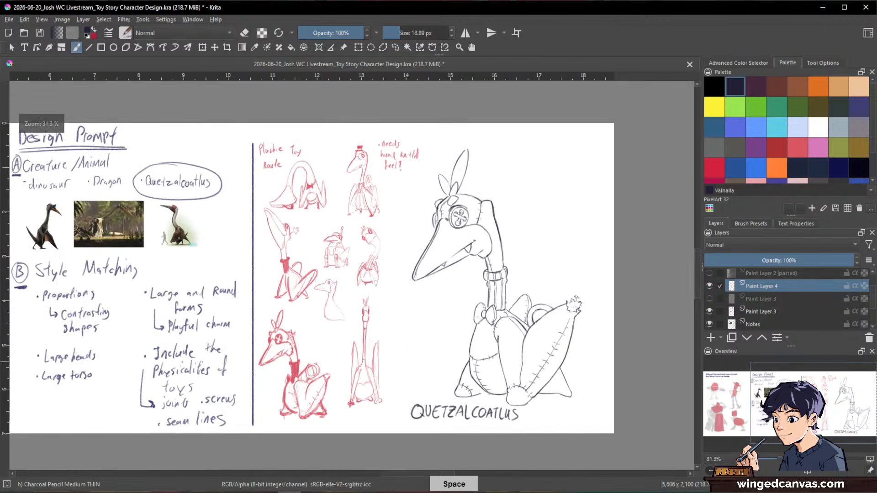
key("ctrl+t")
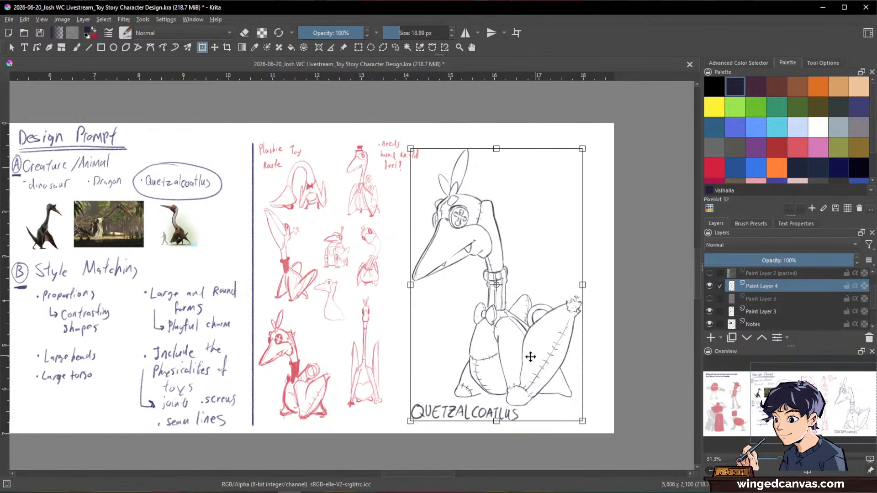
left_click_drag(531, 358, 542, 338)
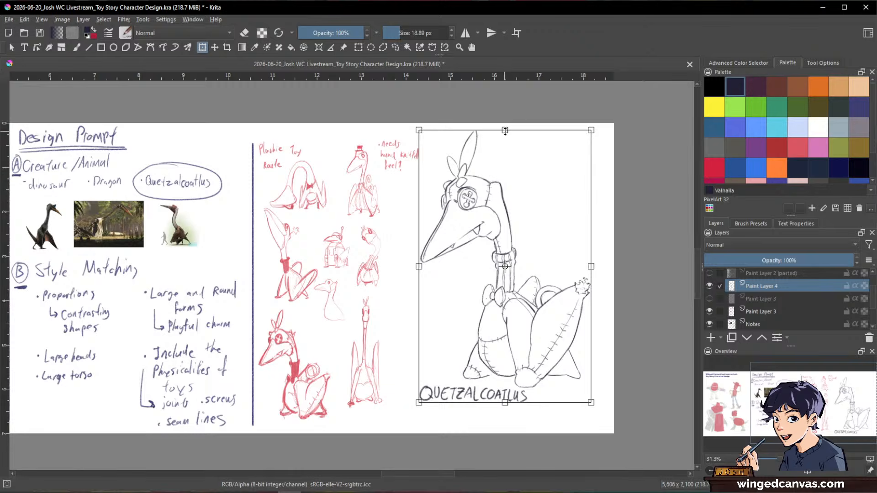
left_click_drag(503, 130, 507, 140)
left_click_drag(530, 247, 533, 238)
key("Return")
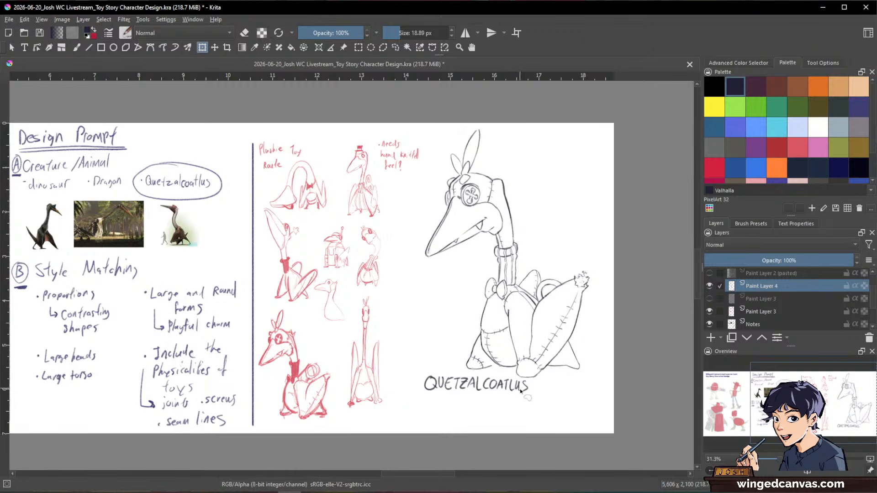
Lasso the QUETZALCOATLUS title and move it slightly down, away from the plush's foot, then clear the selection
key("l")
scroll(520, 389, "up", 1)
scroll(520, 388, "up", 1)
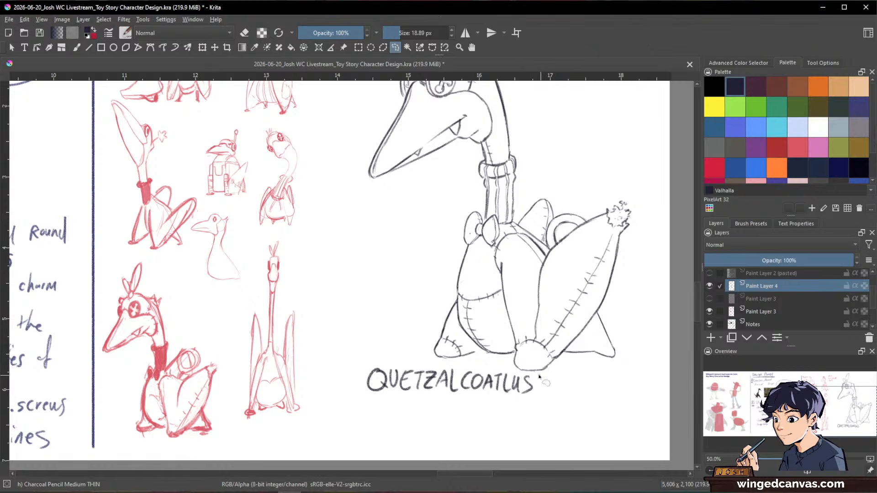
mouse_move(521, 375)
left_mouse_down()
mouse_move(409, 363)
mouse_move(530, 427)
left_mouse_up()
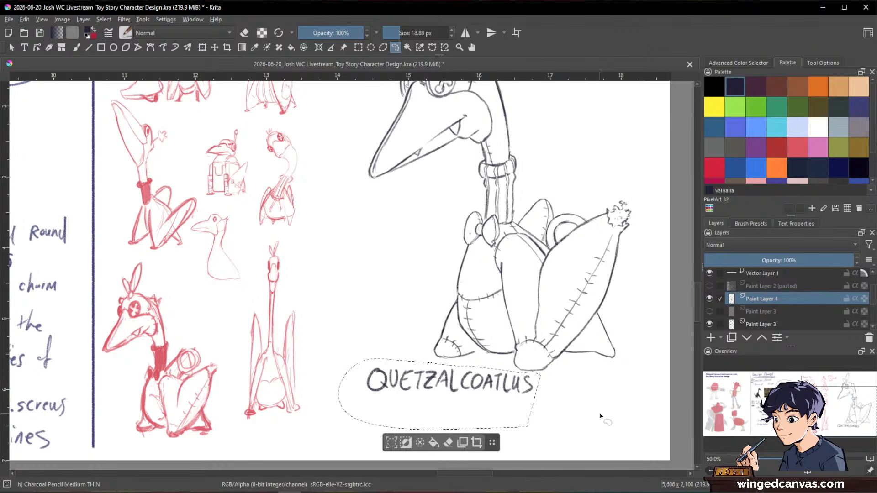
key("ctrl+t")
left_click_drag(507, 394, 508, 405)
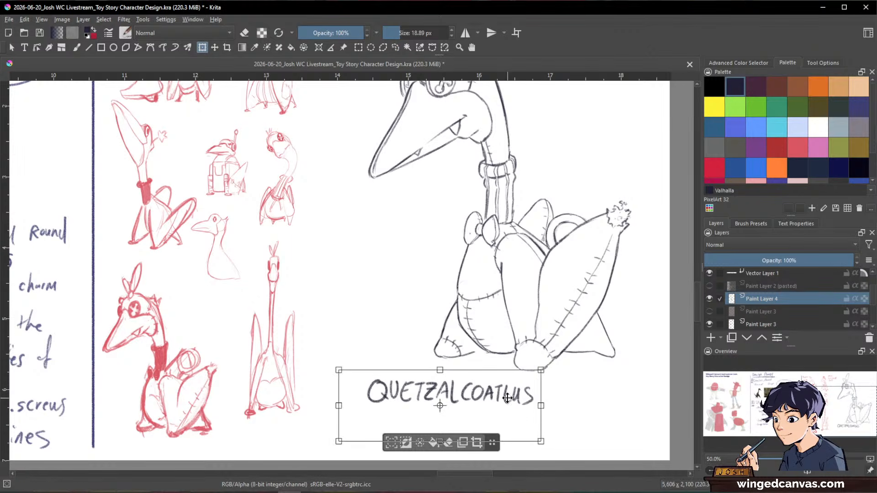
key("ctrl+shift+a")
key("b")
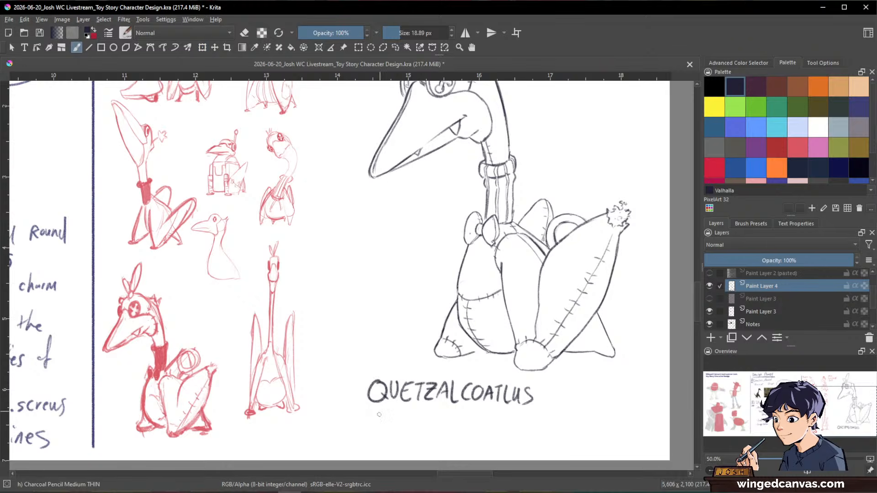
Hand-letter the line NAME : BRITIE beneath the QUETZALCOATLUS title
mouse_move(368, 419)
left_mouse_down()
mouse_move(368, 444)
mouse_move(378, 441)
left_mouse_up()
mouse_move(379, 441)
left_mouse_down()
mouse_move(379, 418)
mouse_move(382, 442)
mouse_move(392, 443)
left_mouse_up()
left_click_drag(384, 430, 394, 443)
mouse_move(395, 420)
left_mouse_down()
mouse_move(401, 439)
mouse_move(405, 417)
left_mouse_up()
mouse_move(405, 418)
left_mouse_down()
mouse_move(408, 442)
mouse_move(423, 443)
left_mouse_up()
mouse_move(414, 433)
left_mouse_down()
mouse_move(439, 422)
mouse_move(438, 437)
mouse_move(464, 417)
mouse_move(466, 436)
mouse_move(470, 422)
mouse_move(482, 434)
mouse_move(489, 418)
mouse_move(485, 435)
mouse_move(505, 416)
left_mouse_up()
left_click(439, 422)
left_click_drag(501, 417, 501, 434)
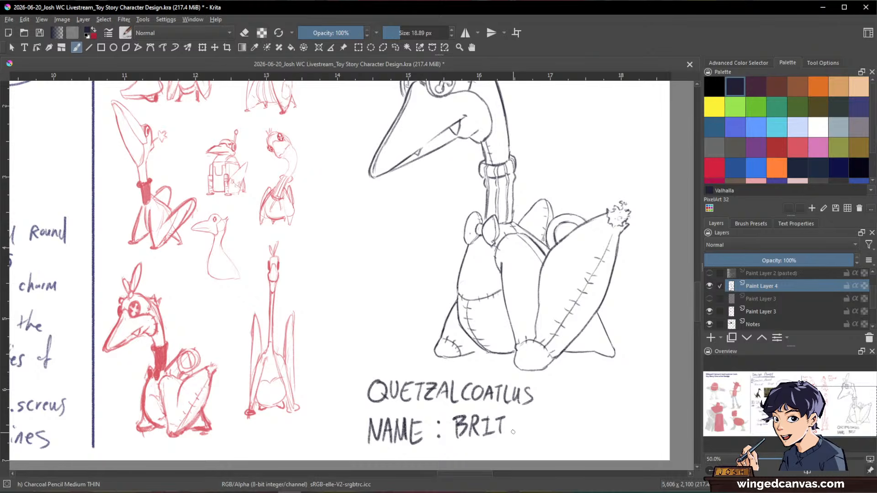
mouse_move(509, 418)
left_mouse_down()
mouse_move(518, 417)
mouse_move(515, 433)
mouse_move(527, 434)
mouse_move(527, 424)
left_mouse_up()
left_click_drag(521, 417, 511, 436)
key("e")
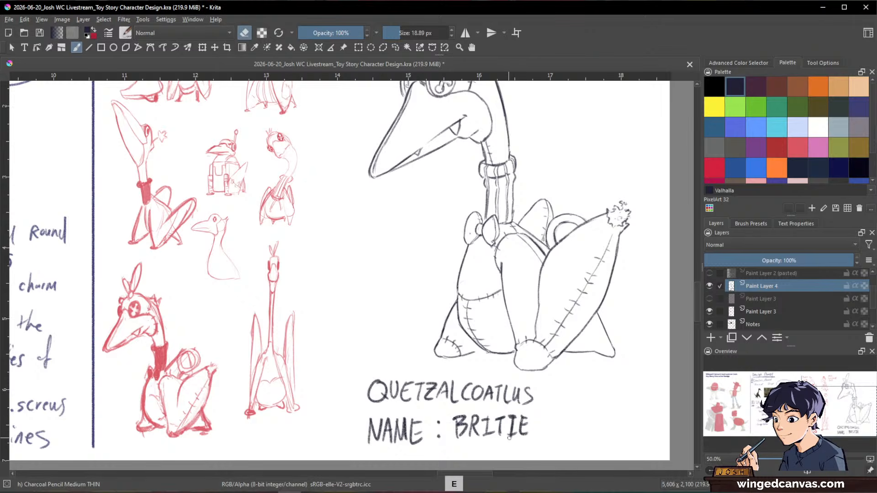
Touch up the short base line between the far wing's foot and the plush's belly with the brush
left_click_drag(593, 384, 634, 348)
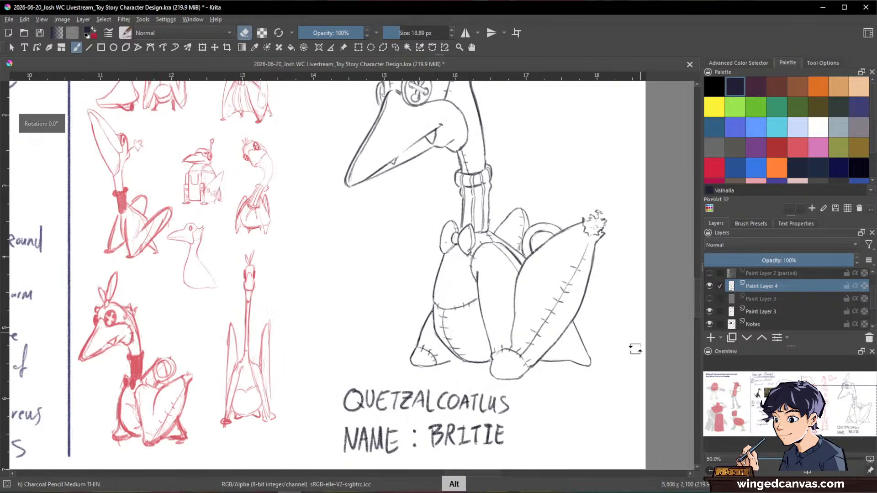
left_click_drag(629, 318, 615, 383)
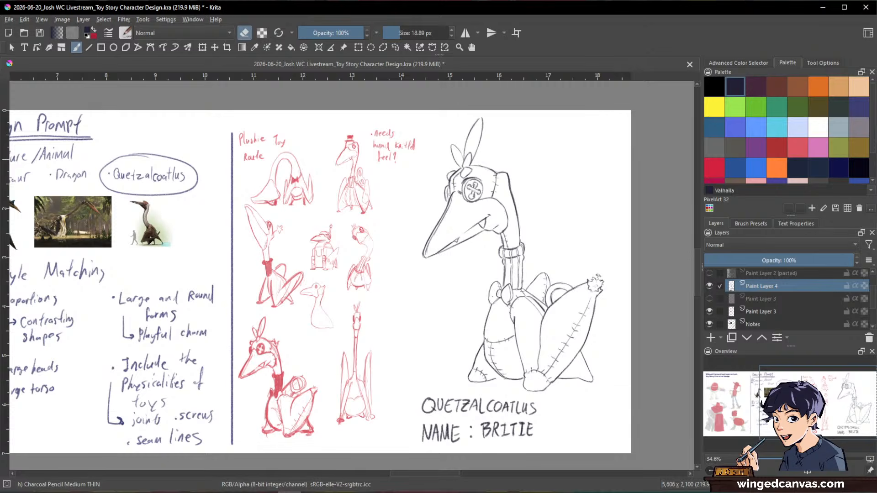
left_click_drag(501, 375, 501, 336)
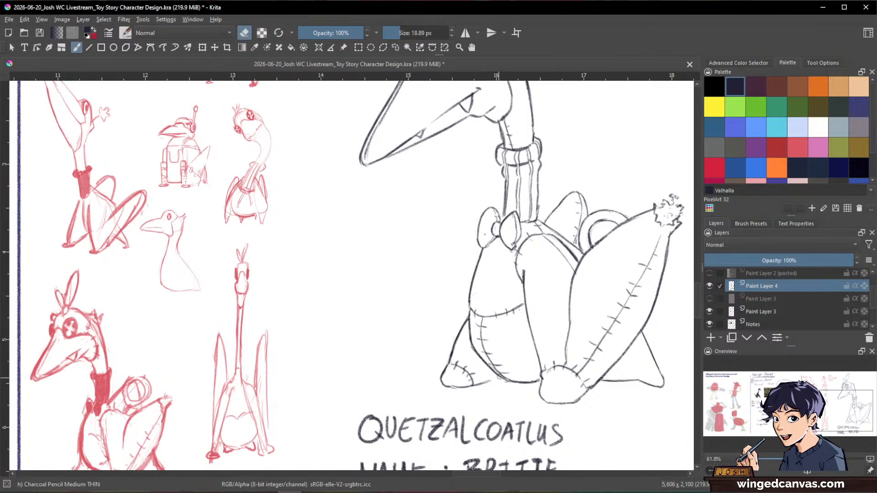
key("e")
mouse_move(496, 379)
left_mouse_down()
mouse_move(473, 385)
mouse_move(503, 378)
mouse_move(487, 379)
left_mouse_up()
left_click_drag(631, 290, 552, 352)
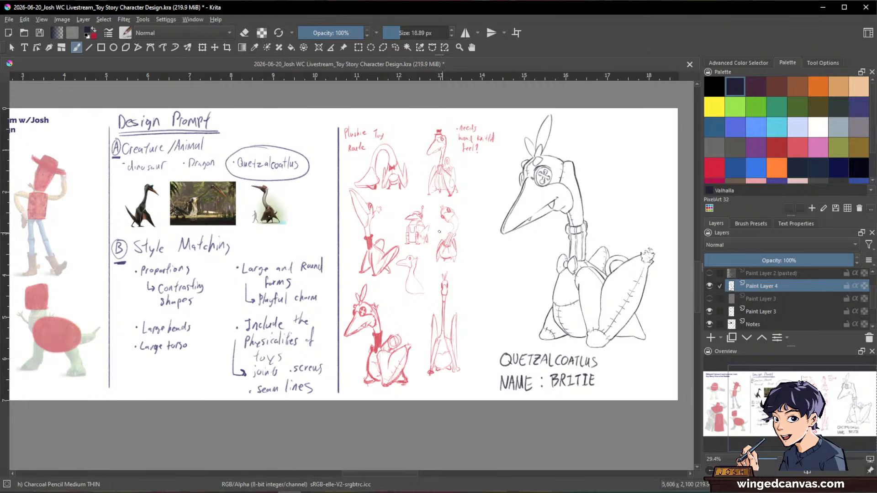
Show the pasted poll image layer over the design notes for review, and hide it again
left_click_drag(235, 237, 411, 254)
scroll(370, 247, "up", 1)
scroll(370, 247, "up", 1)
scroll(370, 247, "down", 1)
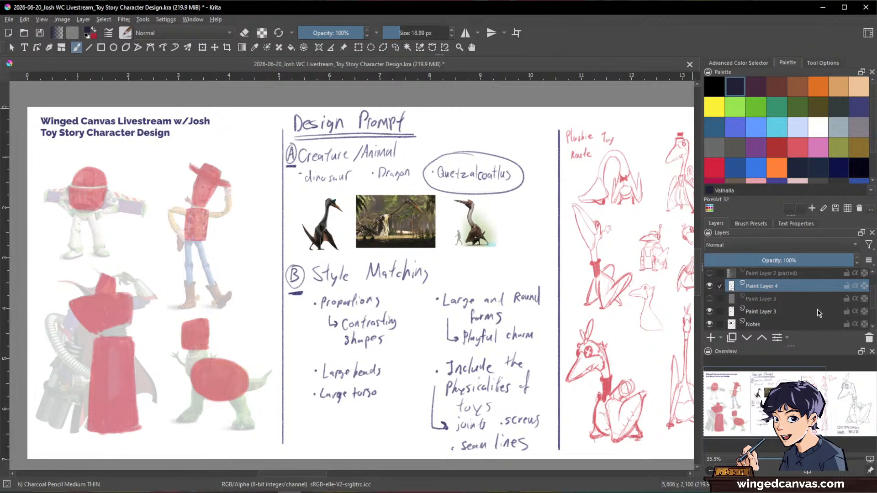
left_click(709, 273)
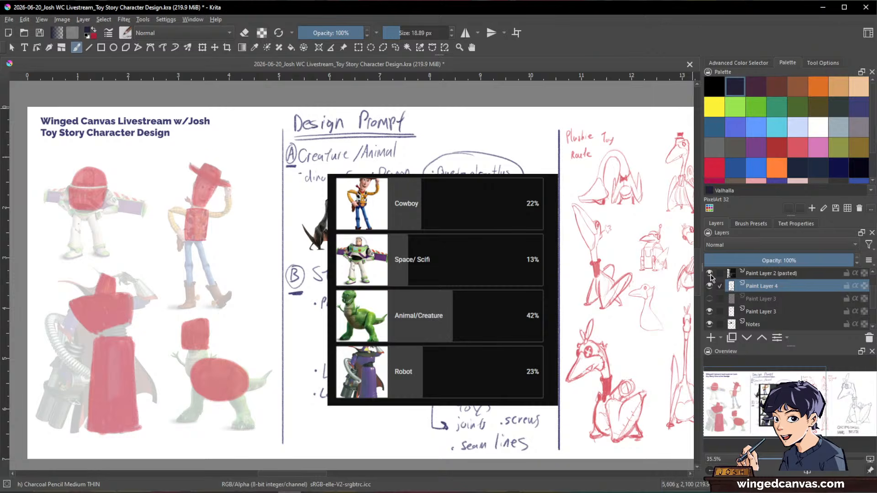
left_click(709, 273)
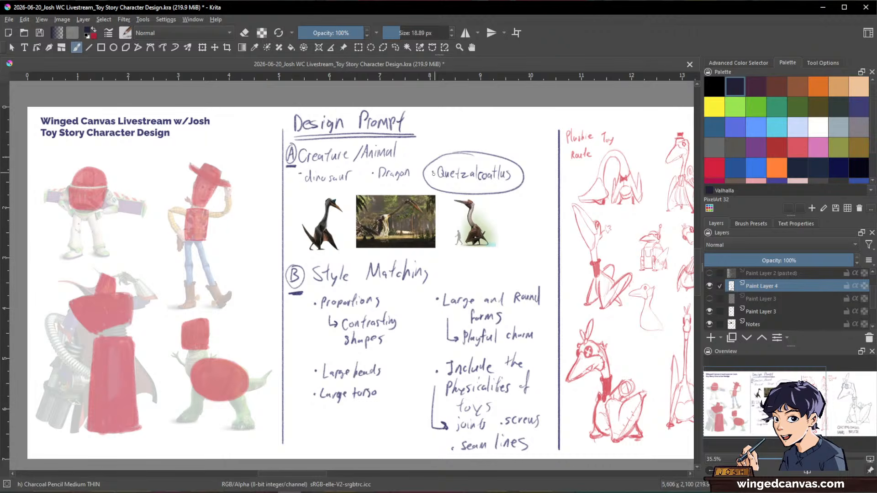
Examine the three Quetzalcoatlus reference images beneath the Creature/Animal heading of the design prompt
scroll(439, 172, "up", 1)
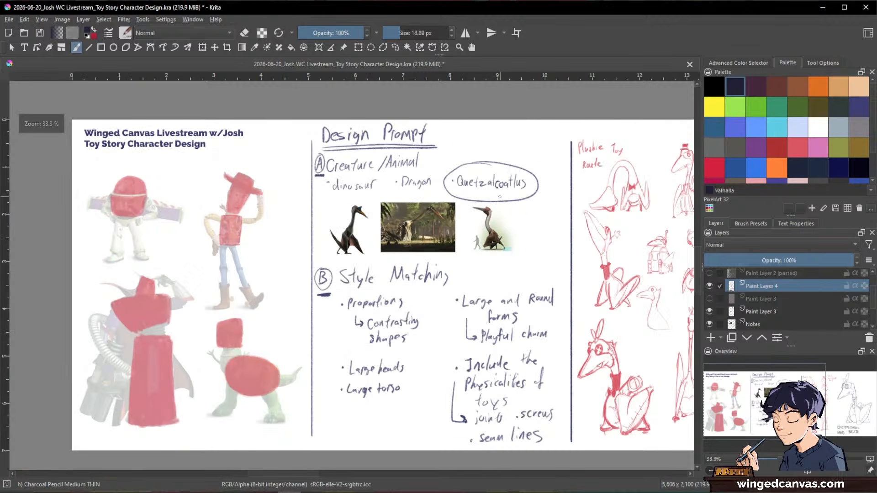
key("minus")
key("plus")
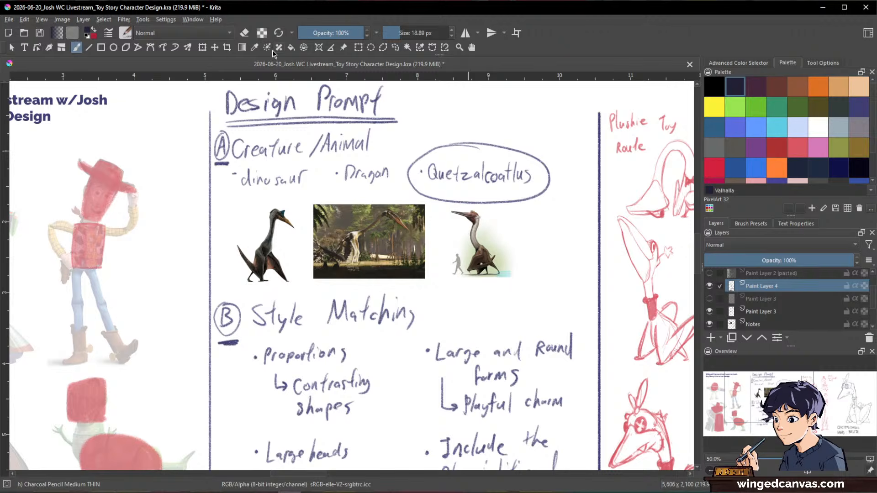
scroll(433, 220, "up", 1)
scroll(434, 220, "up", 1)
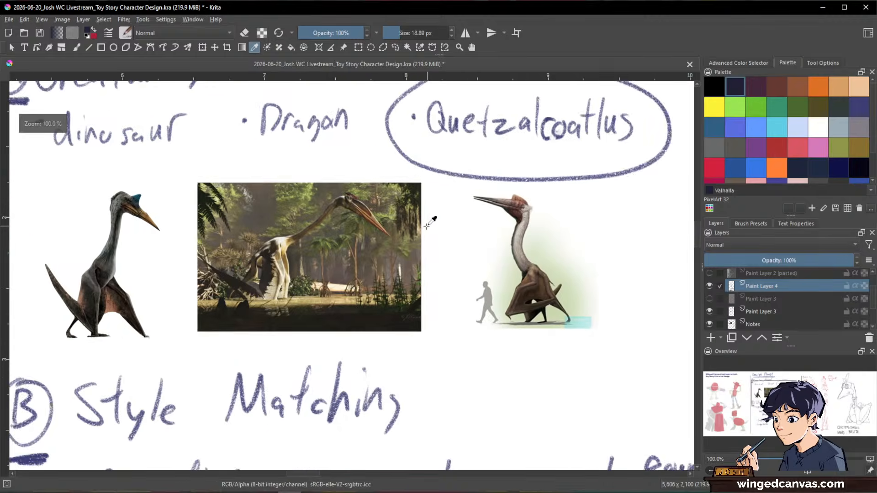
scroll(447, 230, "down", 1)
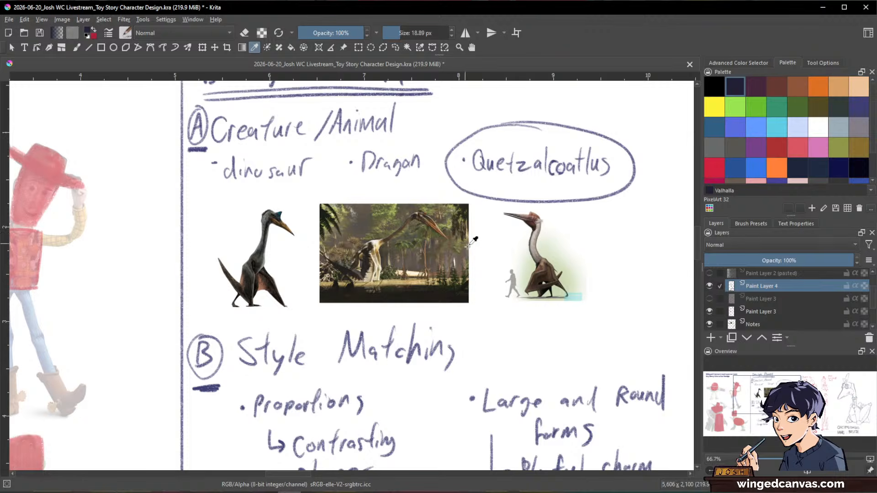
left_click_drag(460, 231, 406, 177)
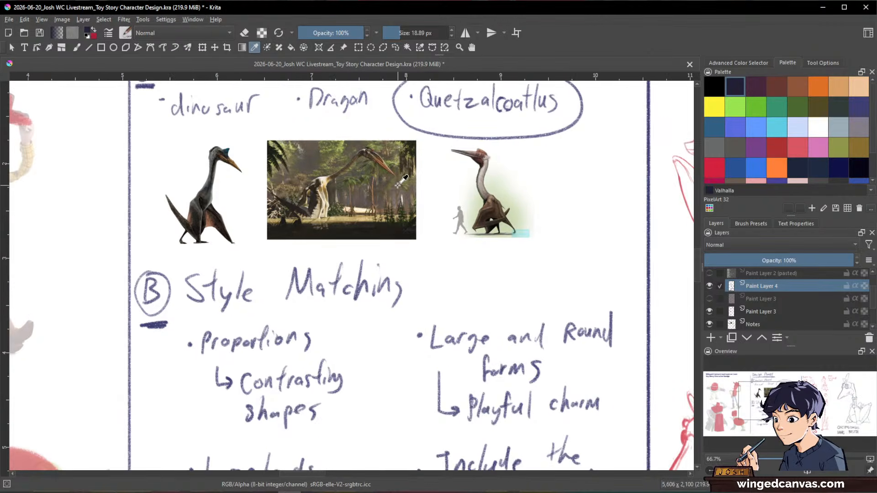
scroll(404, 179, "down", 2)
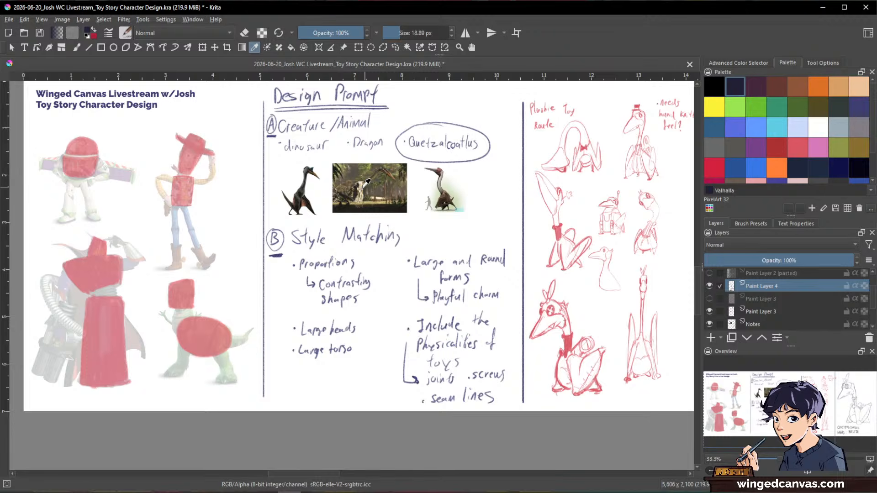
Review the red shape breakdowns of the Toy Story characters alongside the Style Matching notes on proportions, round forms and toy details
left_click_drag(364, 185, 447, 212)
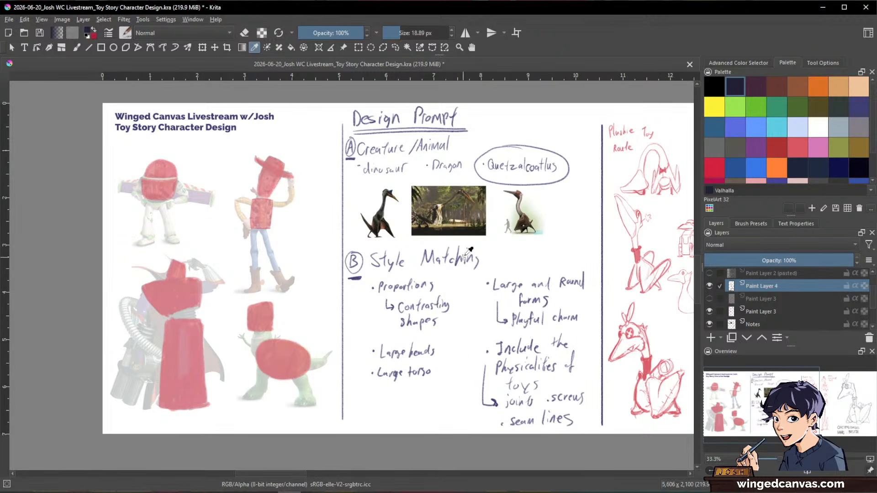
scroll(481, 256, "up", 1)
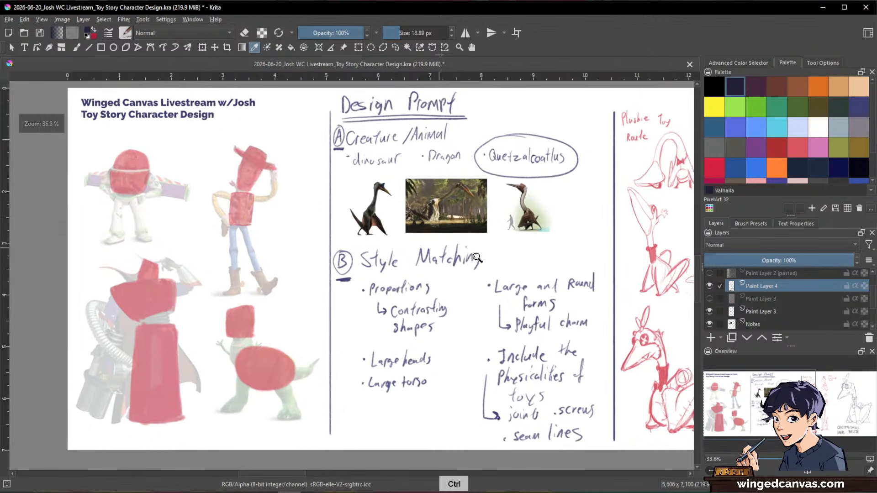
scroll(486, 246, "up", 1)
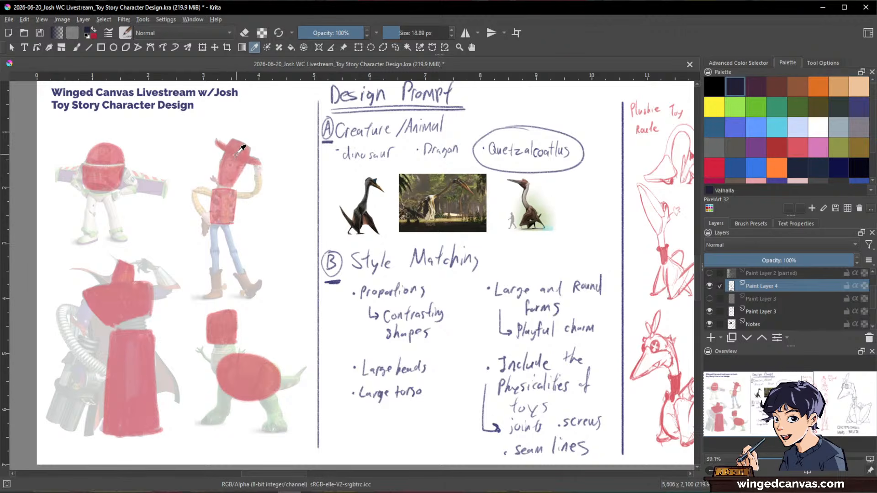
scroll(237, 152, "up", 1)
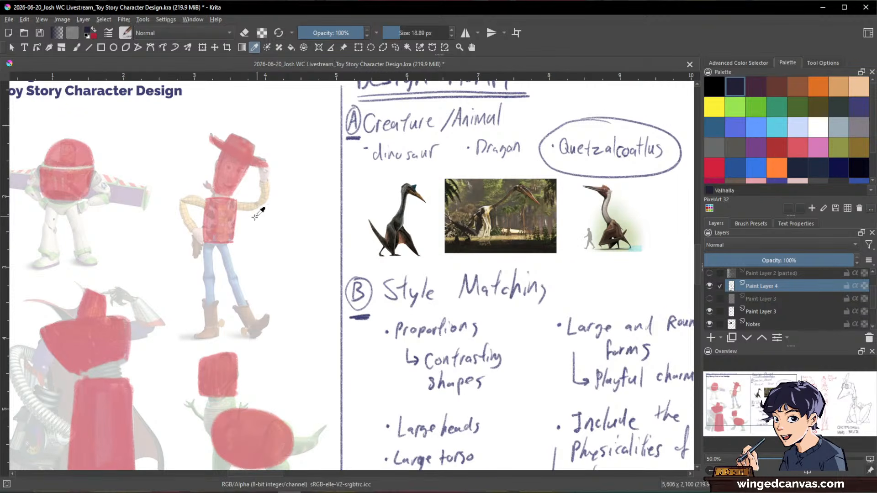
left_click_drag(161, 239, 386, 272)
scroll(324, 195, "up", 1)
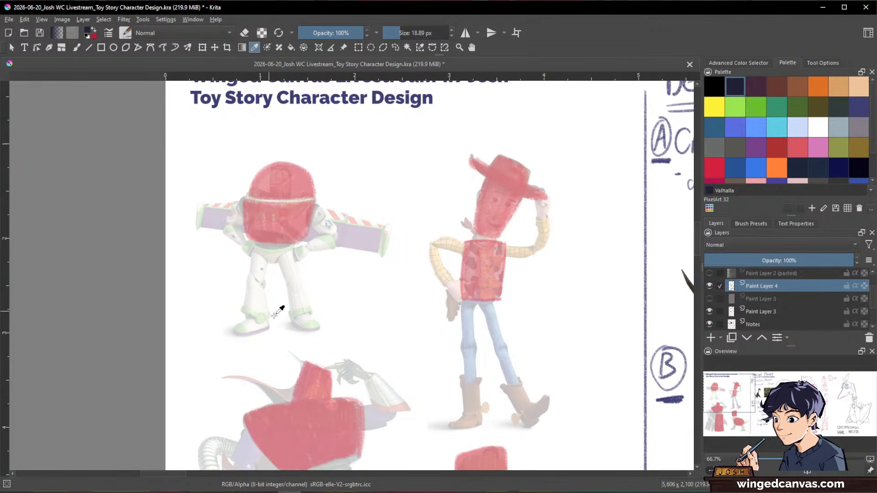
left_click_drag(469, 344, 453, 155)
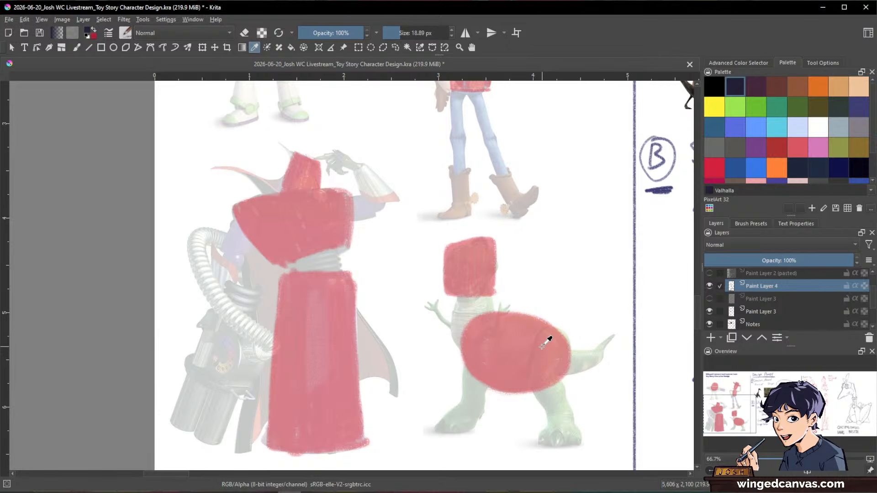
scroll(548, 344, "down", 1)
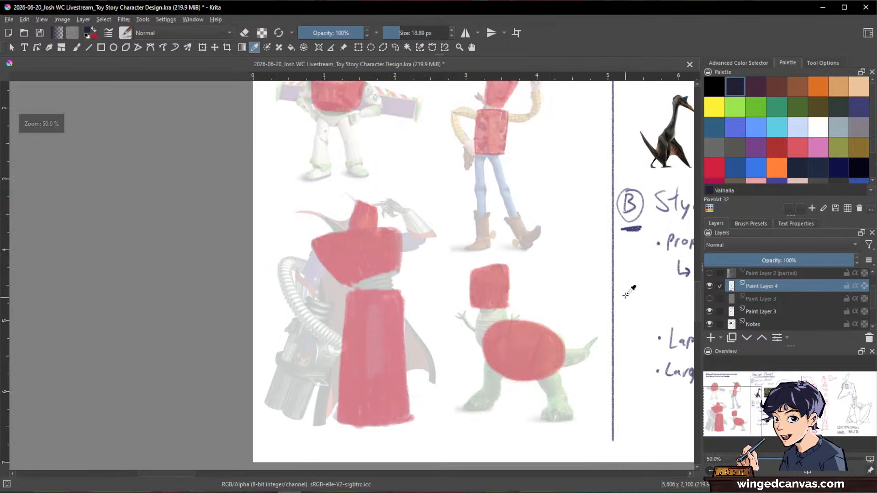
left_click_drag(624, 299, 377, 342)
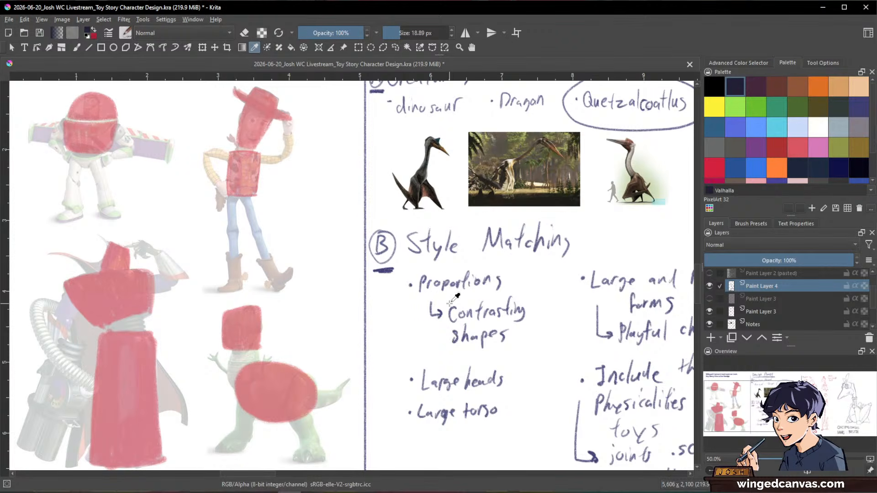
left_click_drag(563, 325, 479, 302)
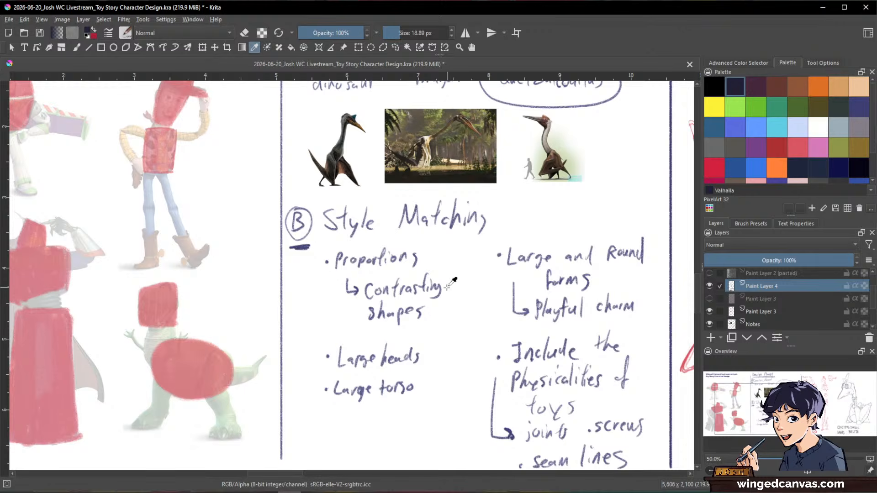
left_click_drag(447, 288, 457, 269)
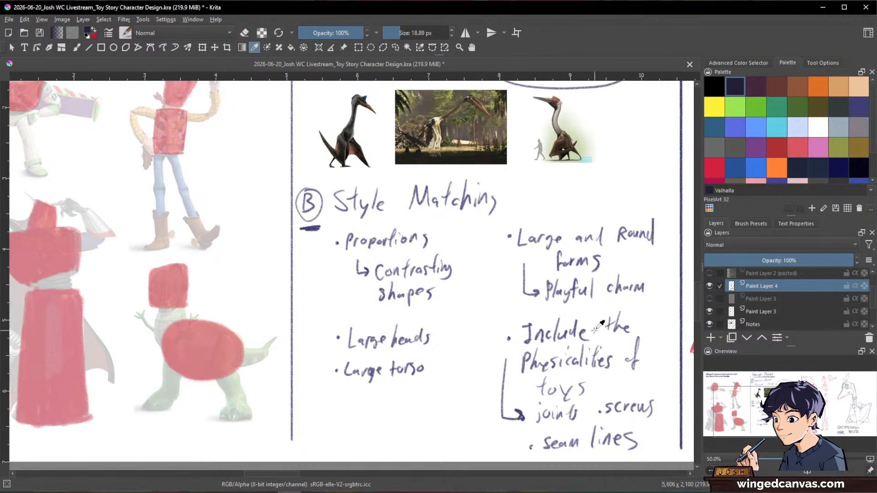
left_click_drag(273, 248, 406, 300)
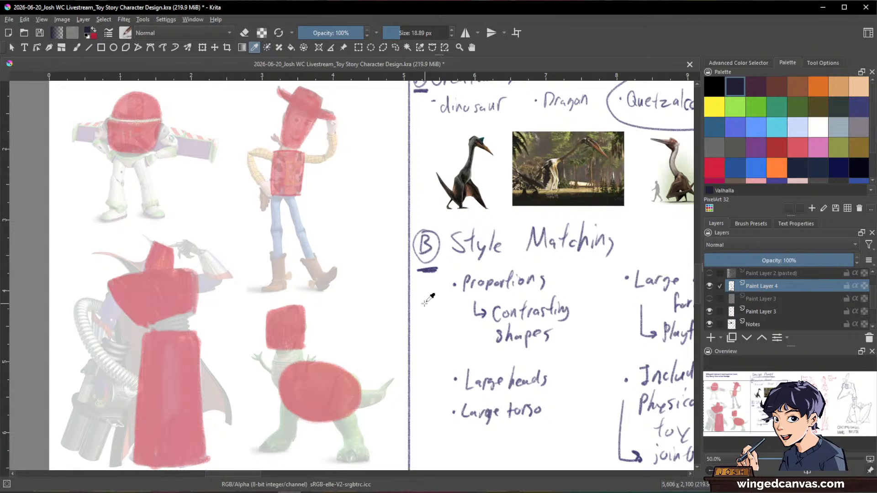
mouse_move(599, 313)
left_mouse_down()
mouse_move(544, 279)
mouse_move(398, 233)
mouse_move(371, 268)
left_mouse_up()
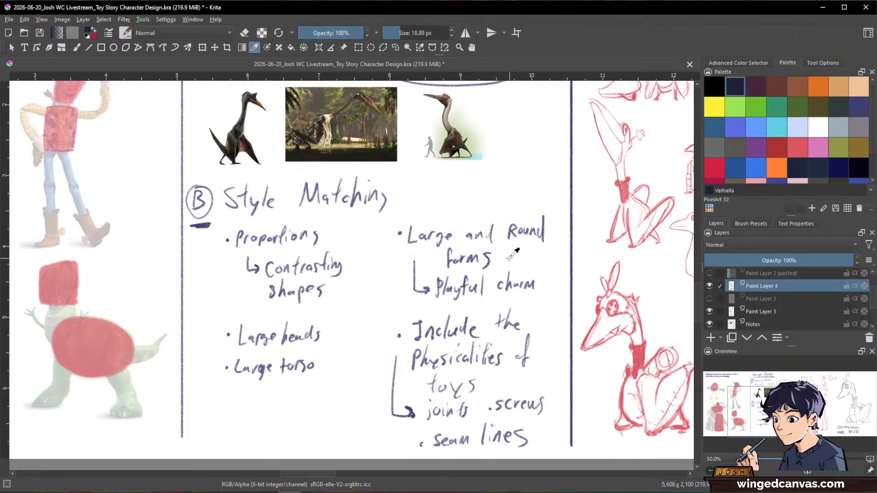
Review the design prompt page and the red thumbnail sketches under the Plushie Toy Route heading
scroll(377, 251, "down", 1)
left_click_drag(376, 249, 444, 319)
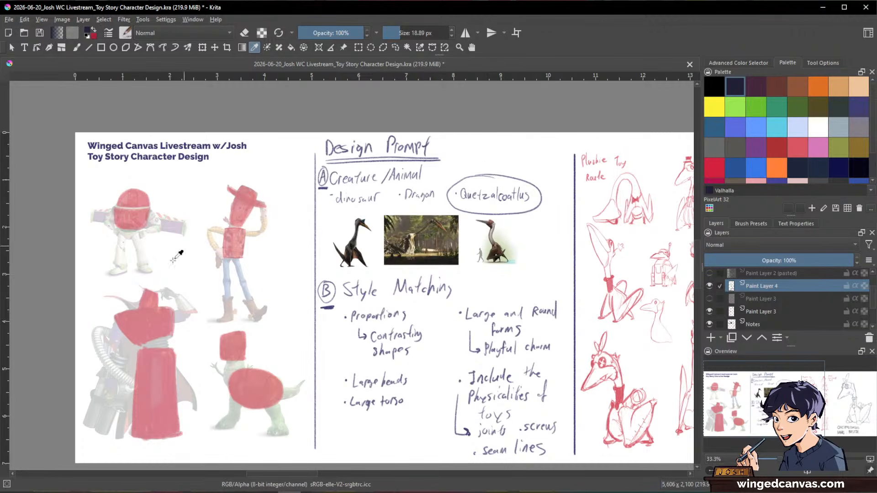
left_click_drag(519, 249, 328, 227)
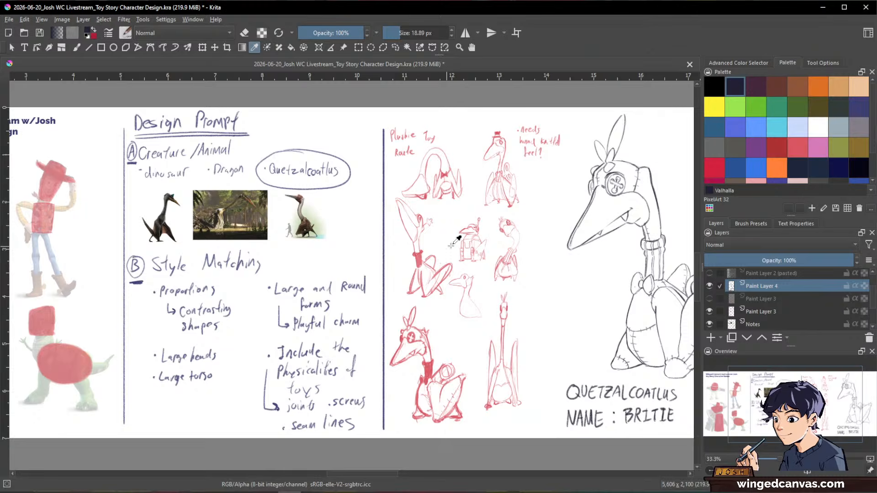
scroll(477, 247, "up", 1)
left_click_drag(457, 174, 428, 271)
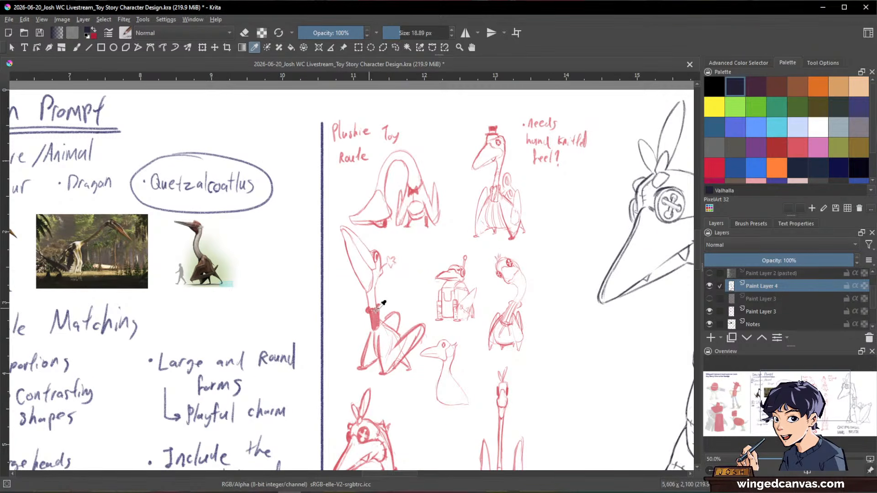
scroll(380, 293, "up", 1)
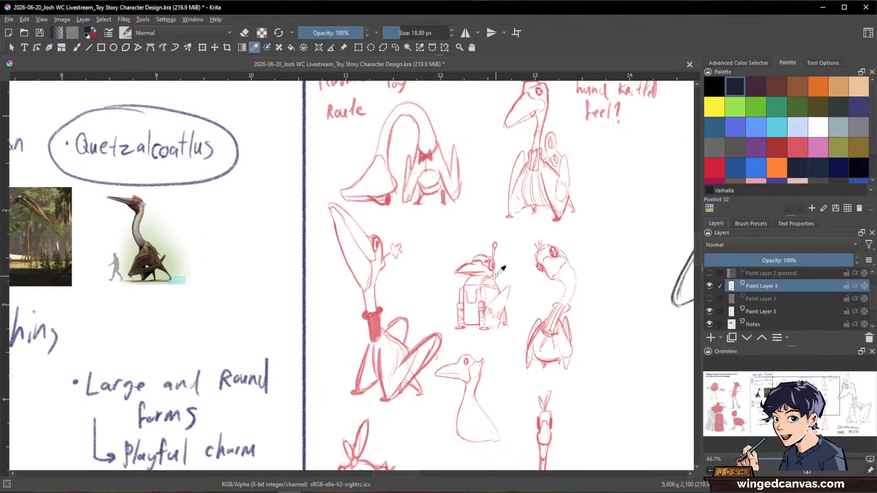
left_click_drag(501, 270, 460, 284)
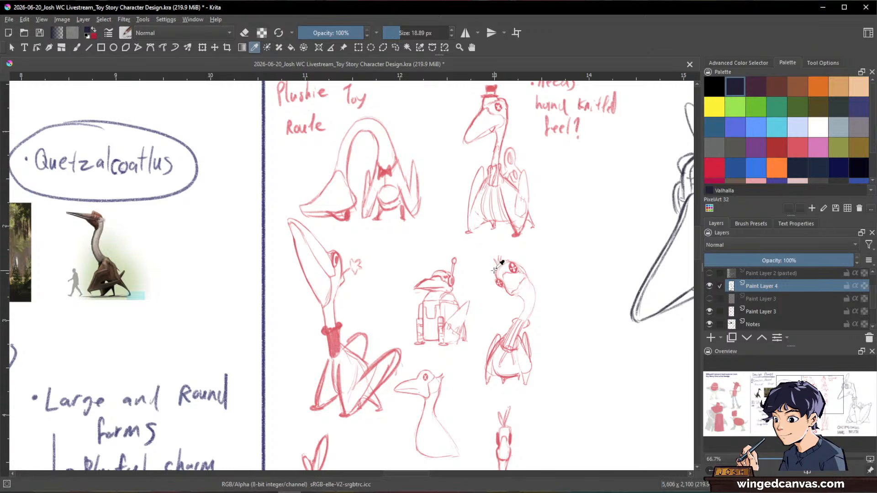
Examine the top-hat, bow-tie, robot and button-eyed Quetzalcoatlus thumbnails up close, along with the hand-knitted feel note
scroll(499, 267, "up", 1)
scroll(501, 173, "up", 1)
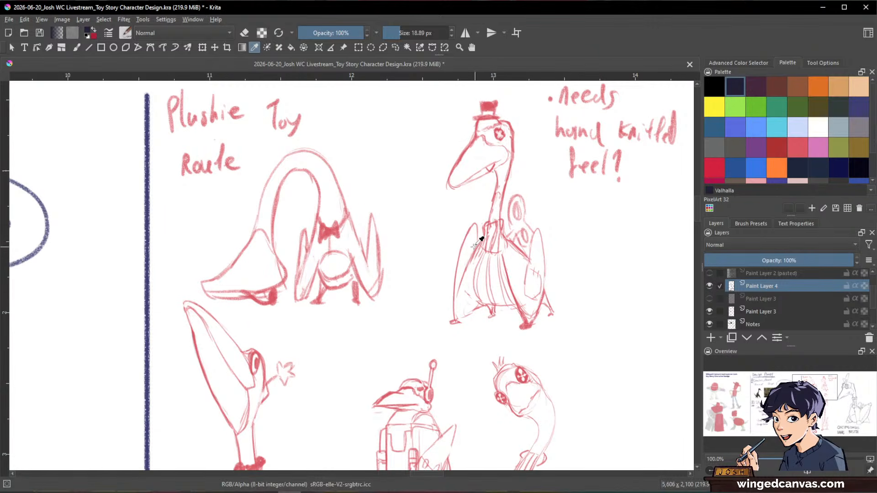
left_click_drag(553, 292, 531, 183)
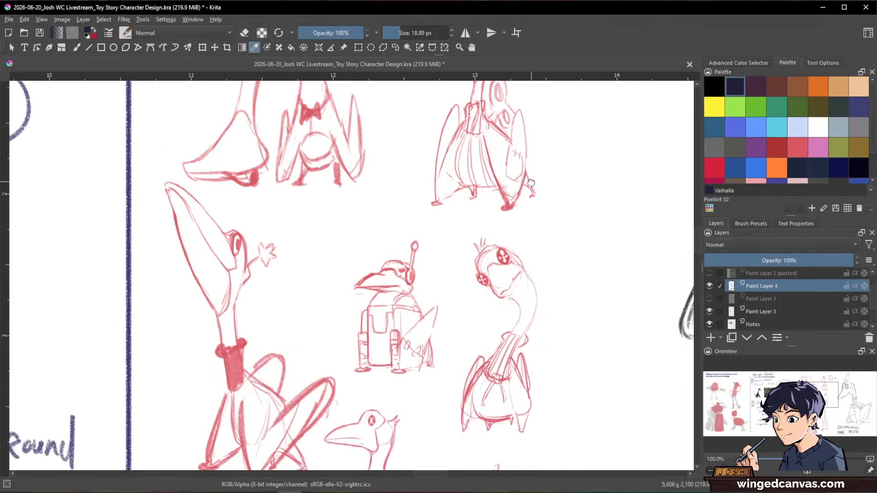
scroll(530, 169, "up", 3)
scroll(502, 237, "down", 1)
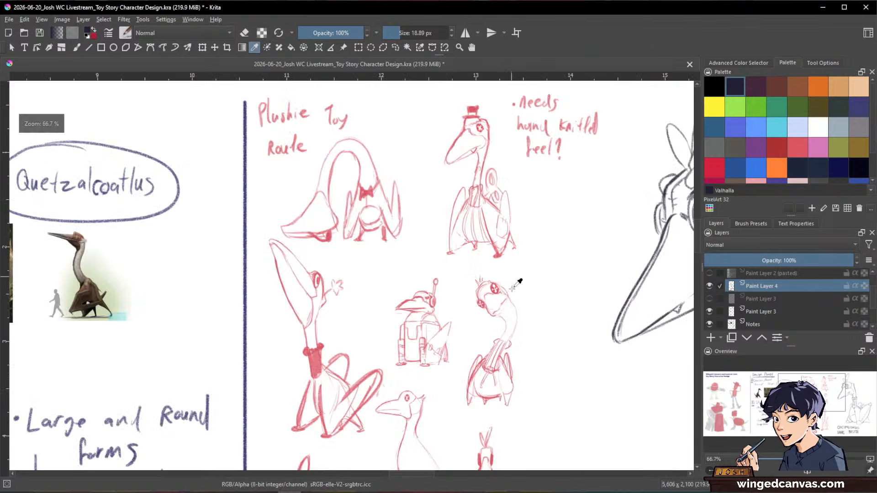
left_click_drag(518, 333, 499, 190)
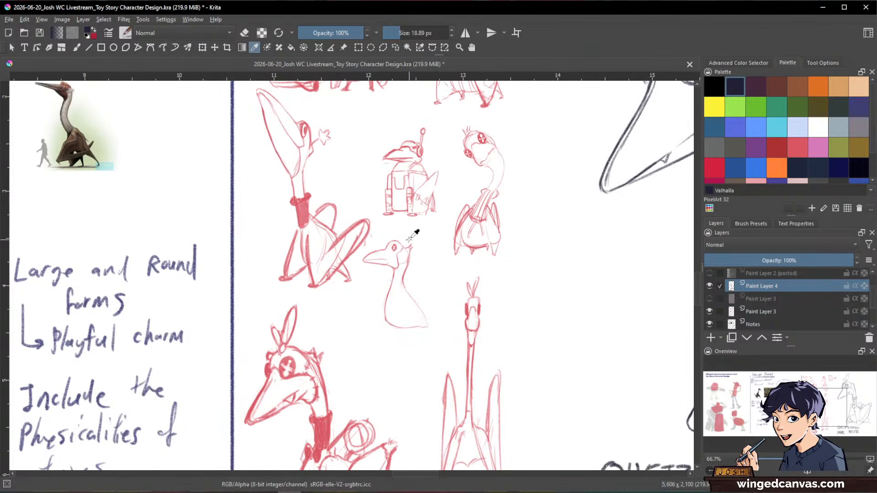
Compare the red thumbnail sketches with the finished line drawing of the seated plush
scroll(414, 230, "down", 1)
left_click_drag(446, 201, 442, 298)
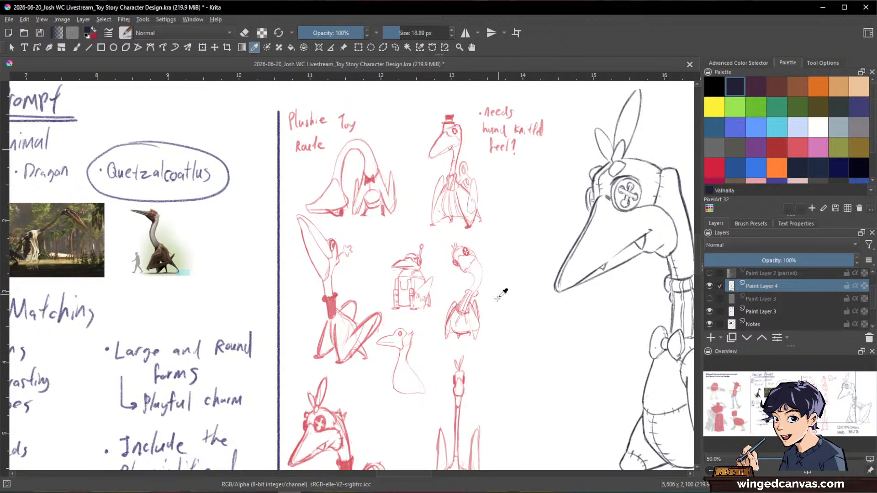
left_click_drag(525, 305, 470, 255)
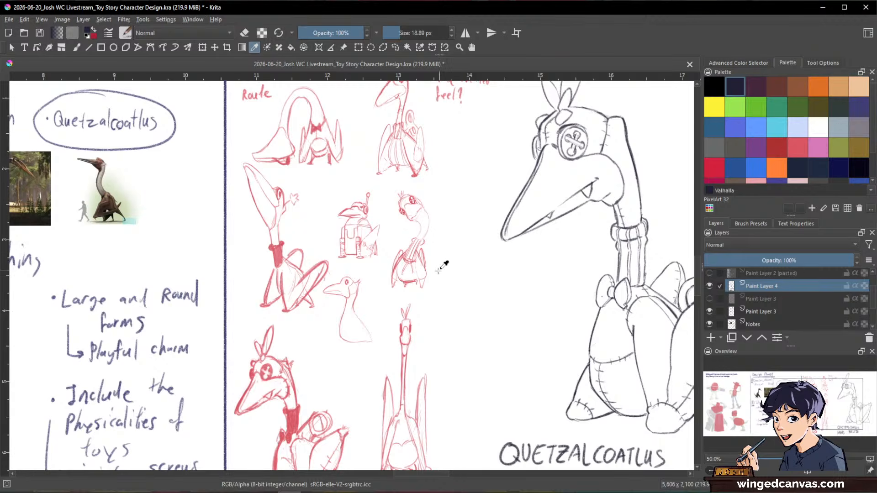
scroll(439, 269, "down", 1)
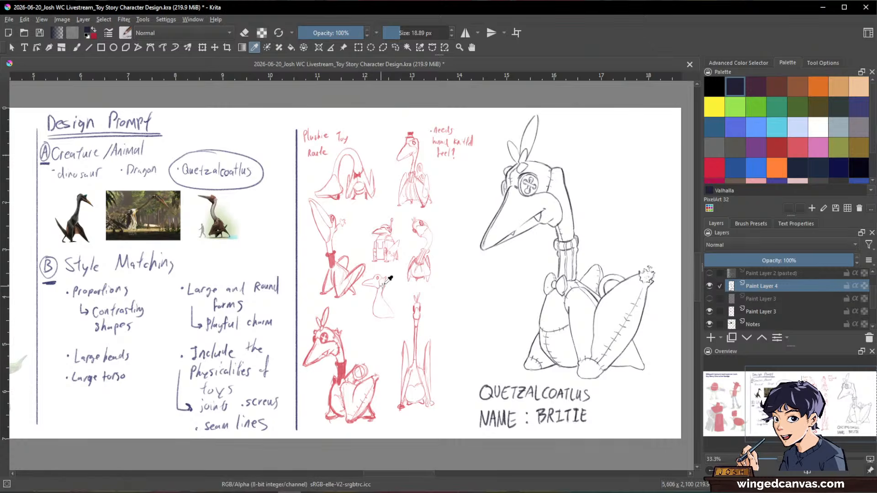
scroll(381, 287, "up", 1)
scroll(524, 280, "down", 1)
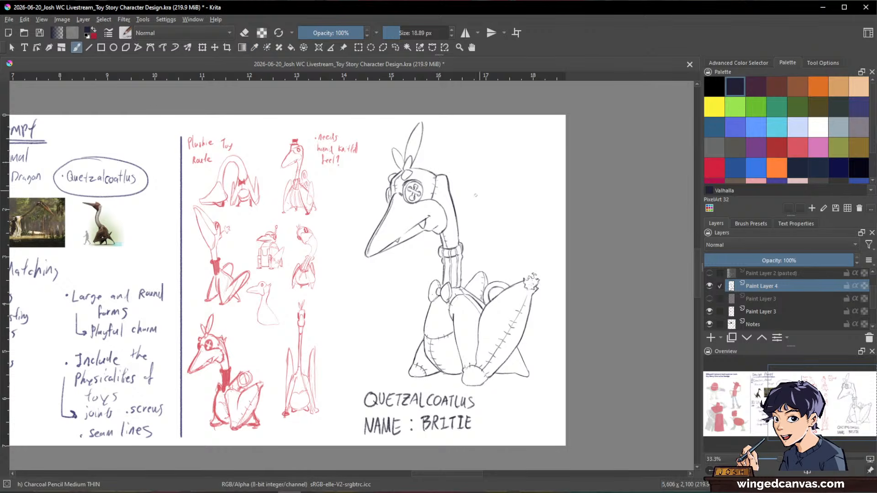
Draw vertical knit ribbing lines on the plush's upper belly between the bow and the horizontal seam, using a 9.47 px brush
key("space")
left_click_drag(447, 296, 466, 242)
left_click_drag(434, 273, 503, 252)
key("space")
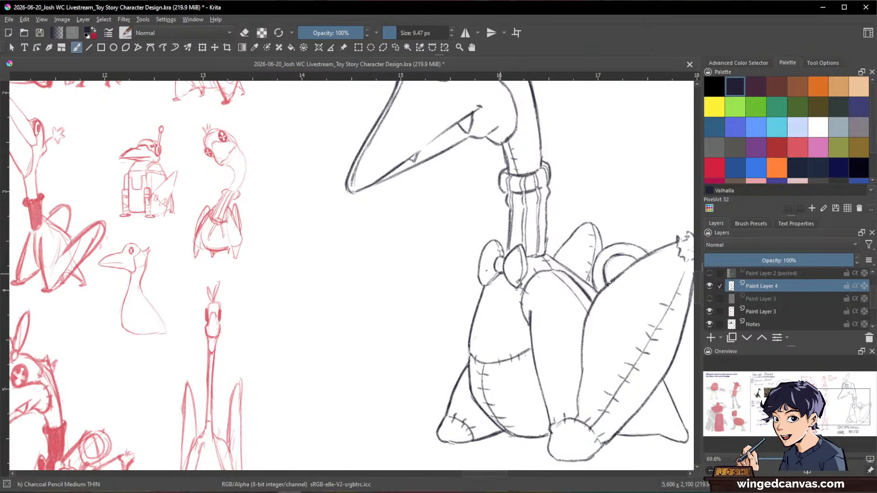
left_click_drag(491, 286, 479, 328)
left_click_drag(502, 273, 481, 360)
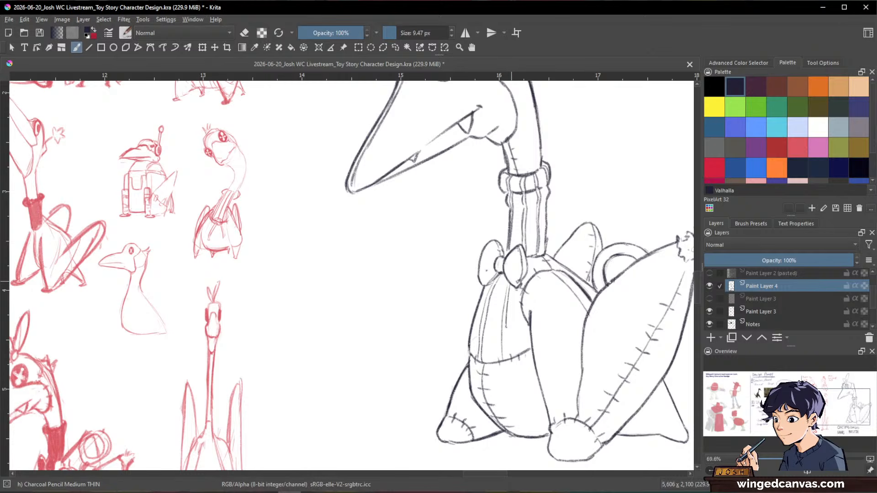
left_click_drag(521, 307, 525, 332)
left_click_drag(539, 258, 544, 272)
Touch up the belly ribbing beside the near wing's edge, alternating between erasing and drawing
key("e")
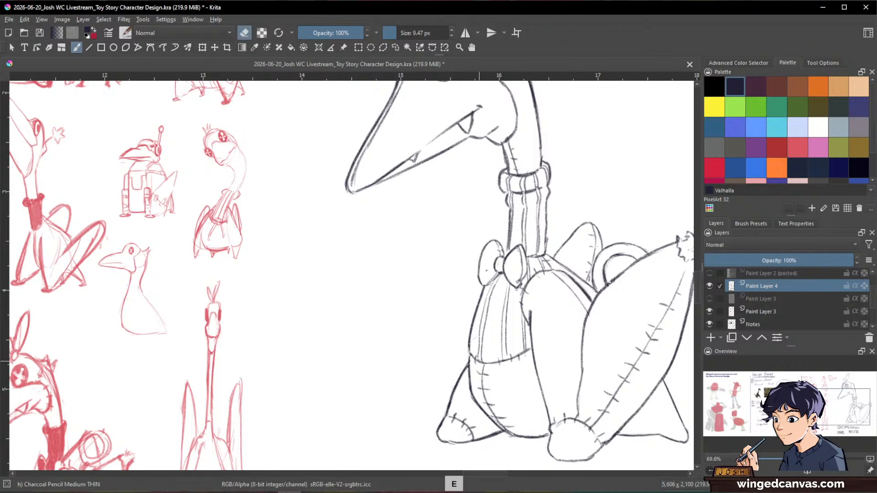
key("e")
key("e")
key("e")
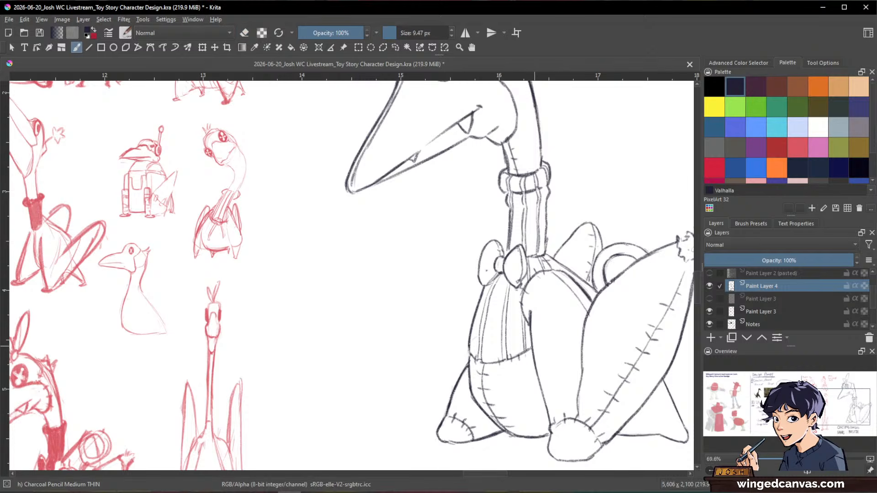
key("e")
key("e")
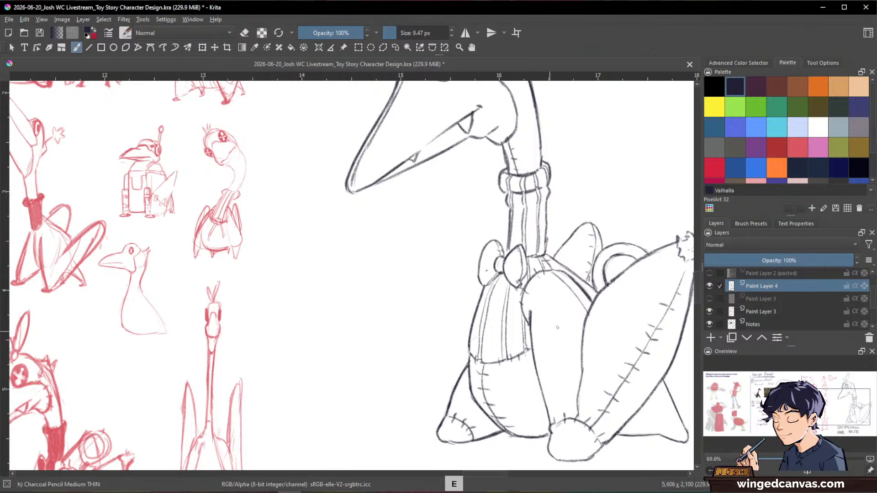
left_click_drag(557, 327, 468, 336)
left_click_drag(602, 351, 621, 384)
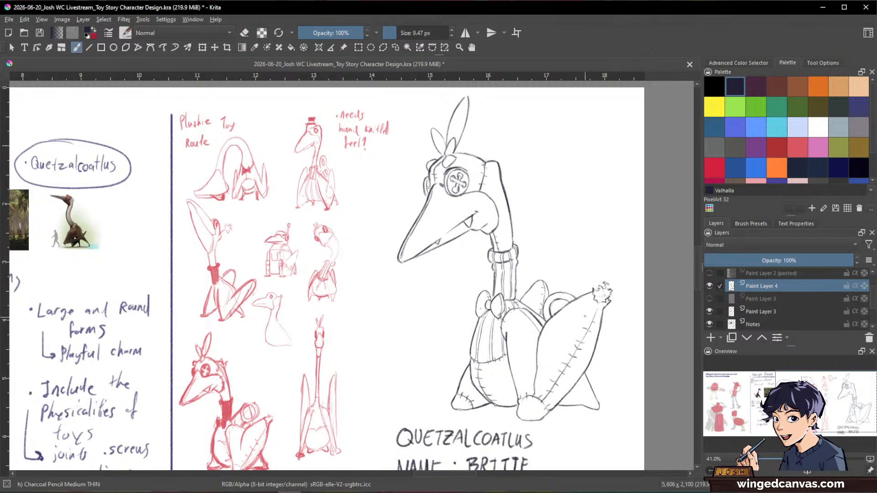
Sketch a curved patch with two large round spots and a small arc near the near wing's frayed tip
left_click_drag(588, 327, 538, 286)
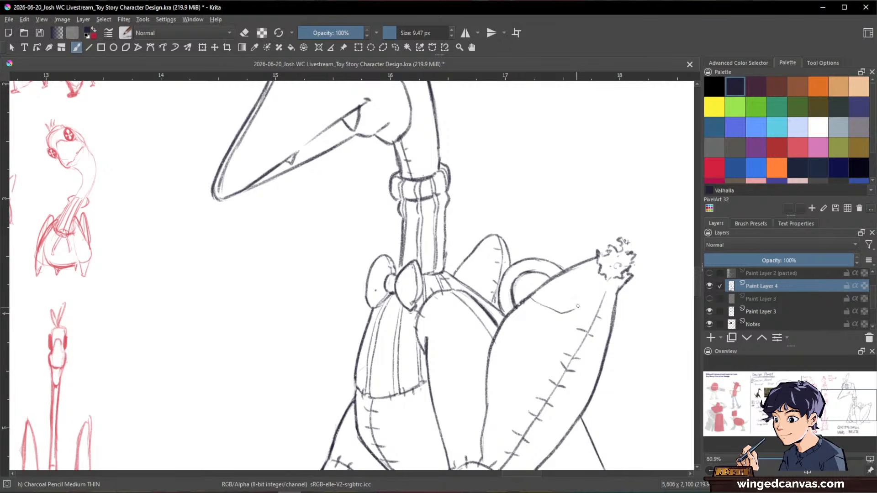
left_click_drag(589, 302, 606, 280)
mouse_move(587, 269)
left_mouse_down()
mouse_move(576, 278)
mouse_move(594, 294)
mouse_move(600, 272)
left_mouse_up()
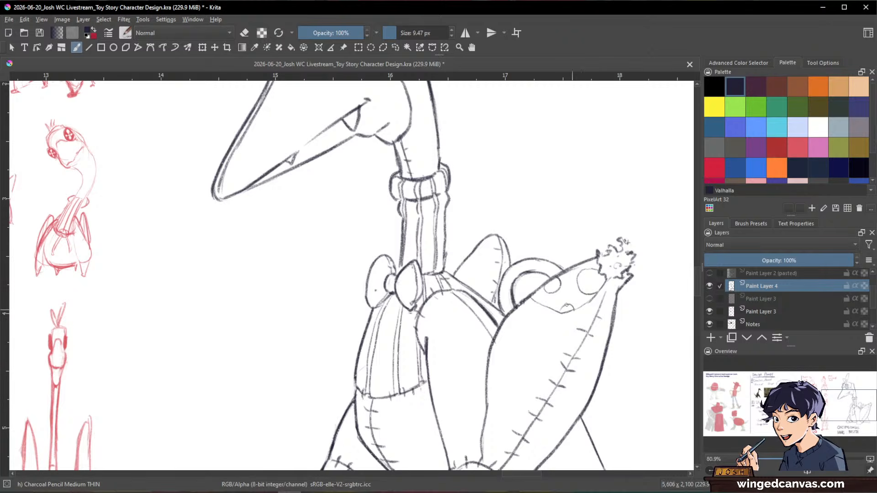
left_click_drag(549, 305, 545, 312)
Add a rounded, stitched patch outline just beneath the spotted patch on the near wing
key("space")
mouse_move(626, 342)
left_mouse_down()
mouse_move(626, 308)
mouse_move(596, 356)
mouse_move(625, 327)
mouse_move(621, 297)
left_mouse_up()
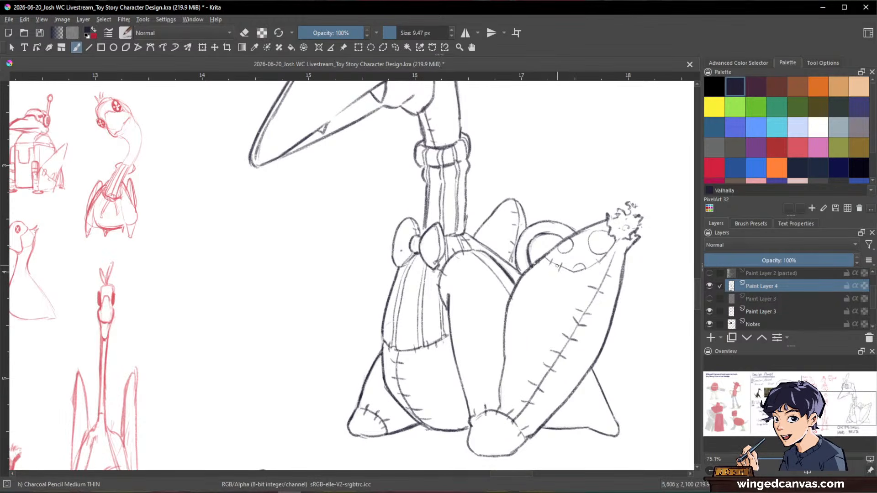
mouse_move(554, 273)
left_mouse_down()
mouse_move(561, 289)
mouse_move(583, 288)
left_mouse_up()
key("space")
Draw a patch with diagonal hatching on the far foot behind the near wing
left_click_drag(594, 315, 653, 272, "ctrl")
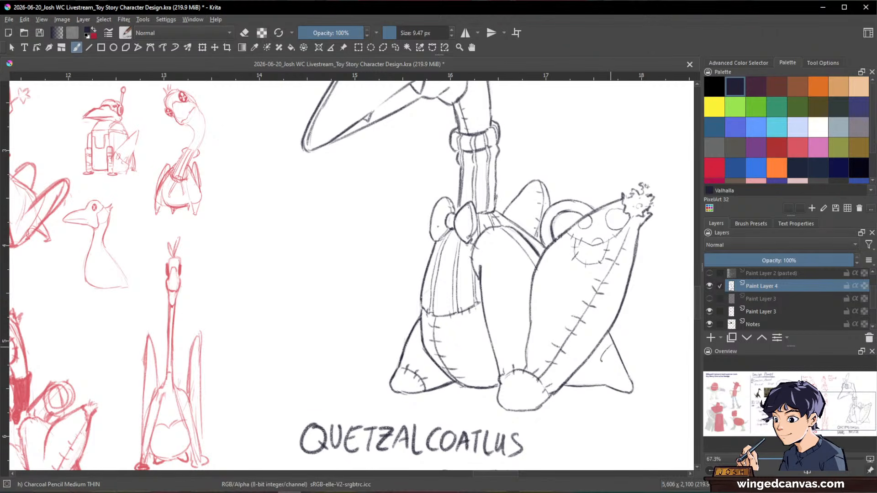
left_click_drag(601, 361, 617, 380)
left_click_drag(612, 356, 622, 377)
left_click_drag(657, 277, 641, 347)
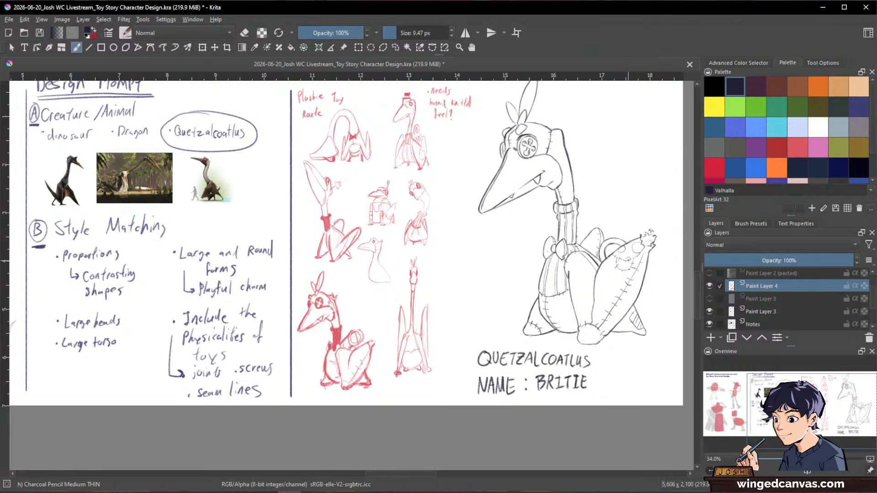
Draw a round, stitched patch with circular spots on the lower belly beside the near wing, and set the brush size to 14.25 px
left_click_drag(632, 270, 546, 244)
left_click_drag(495, 326, 496, 311)
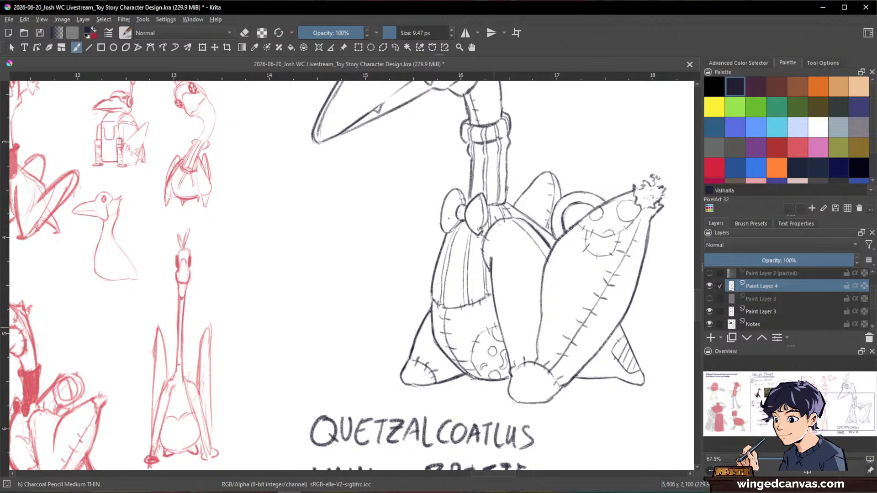
left_click_drag(647, 283, 582, 385)
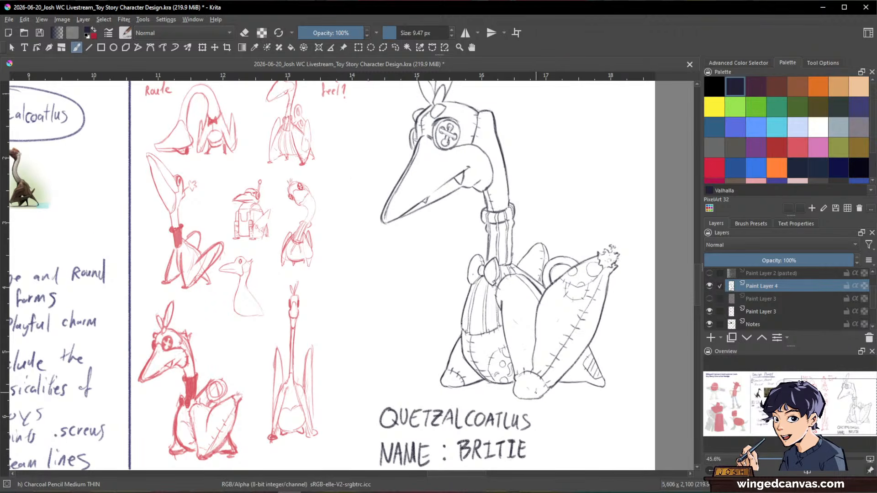
left_click_drag(440, 175, 441, 174, "shift")
left_click_drag(493, 349, 597, 357)
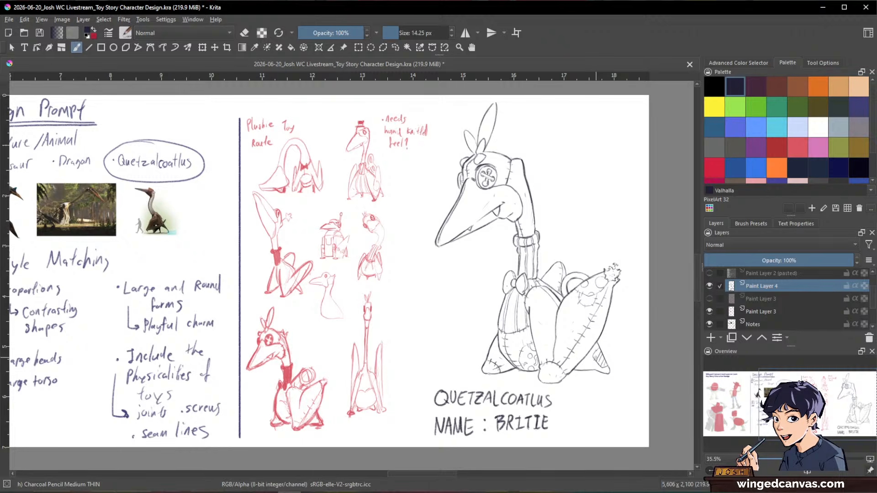
Examine the three Quetzalcoatlus reference images up close to compare them with the patched plush drawing
scroll(586, 354, "up", 1)
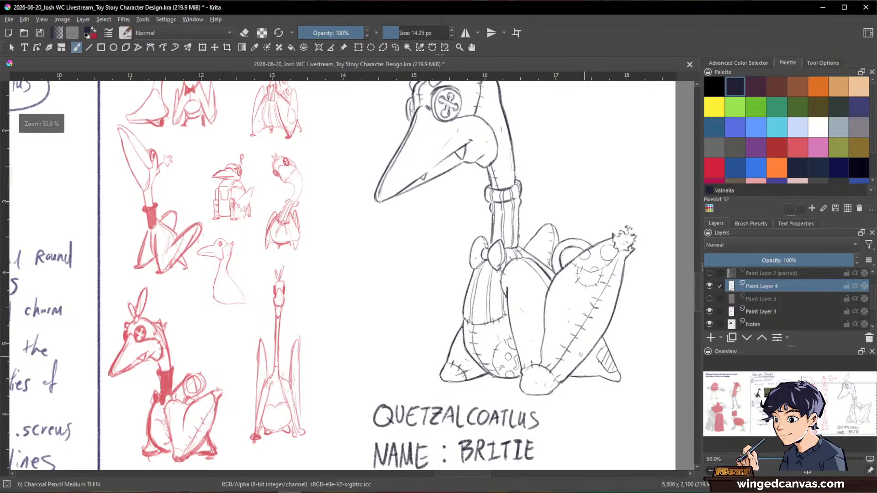
left_click_drag(313, 297, 549, 344)
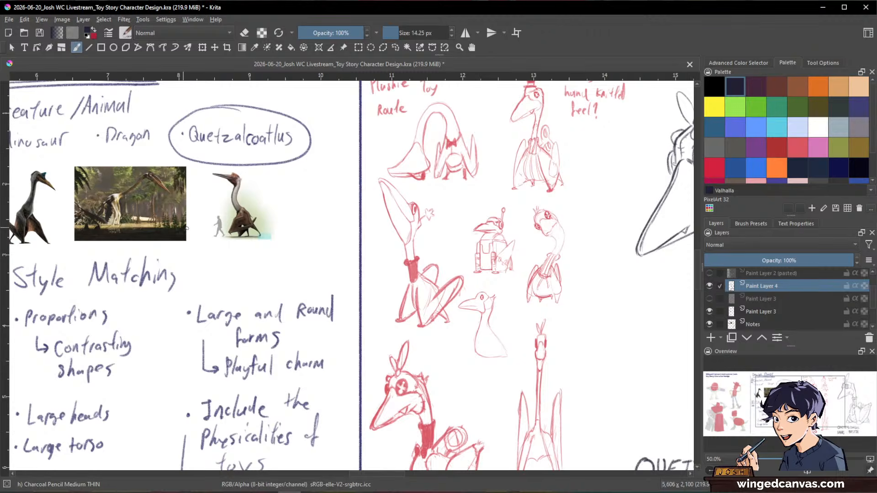
scroll(202, 236, "up", 2)
left_click_drag(258, 245, 453, 293)
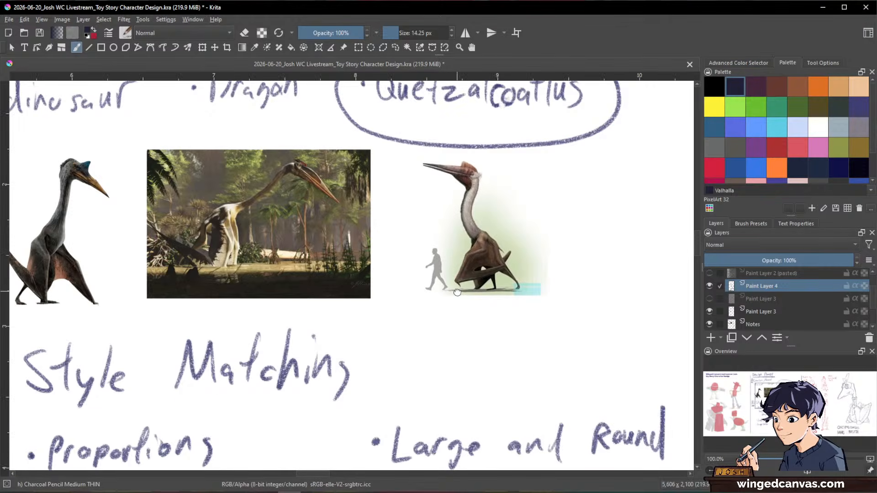
scroll(509, 280, "up", 3)
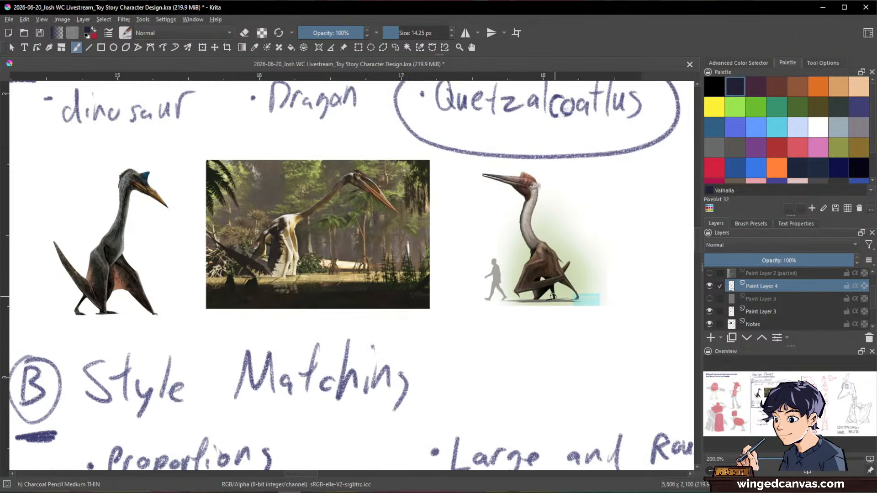
key("1")
Review the progression from the reference images through the red thumbnails to the patchwork on the final plush drawing
left_click_drag(483, 320, 171, 268)
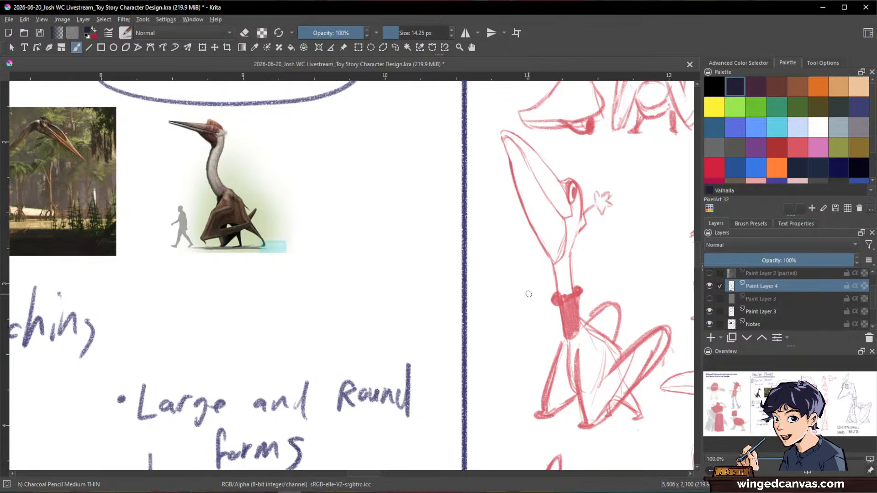
scroll(528, 295, "down", 2)
mouse_move(590, 312)
left_mouse_down()
mouse_move(397, 272)
mouse_move(285, 170)
left_mouse_up()
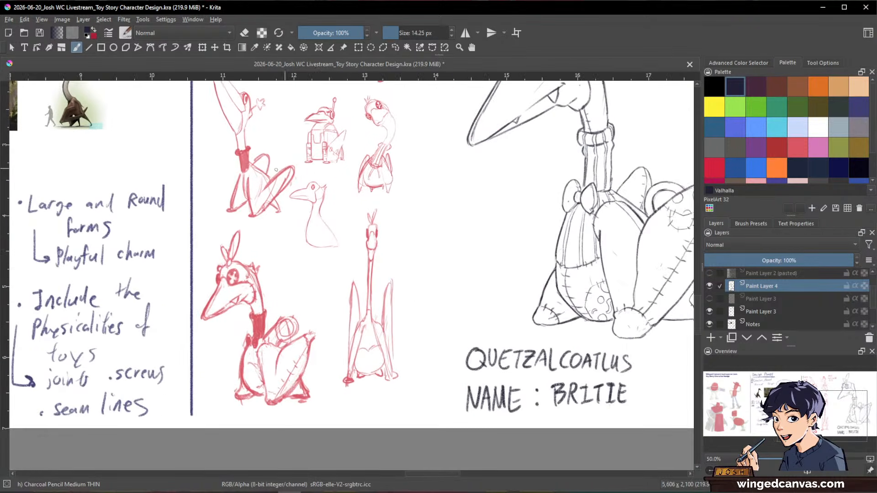
mouse_move(635, 225)
left_mouse_down()
mouse_move(452, 277)
mouse_move(488, 294)
left_mouse_up()
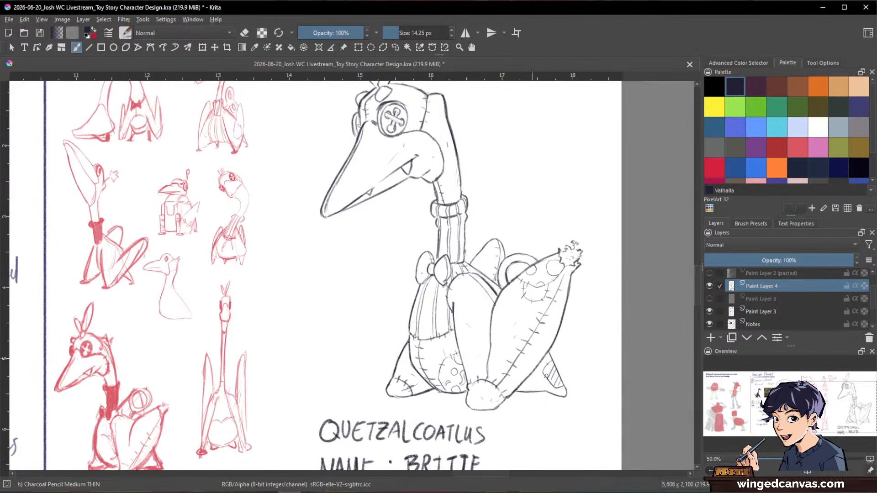
scroll(561, 394, "up", 1)
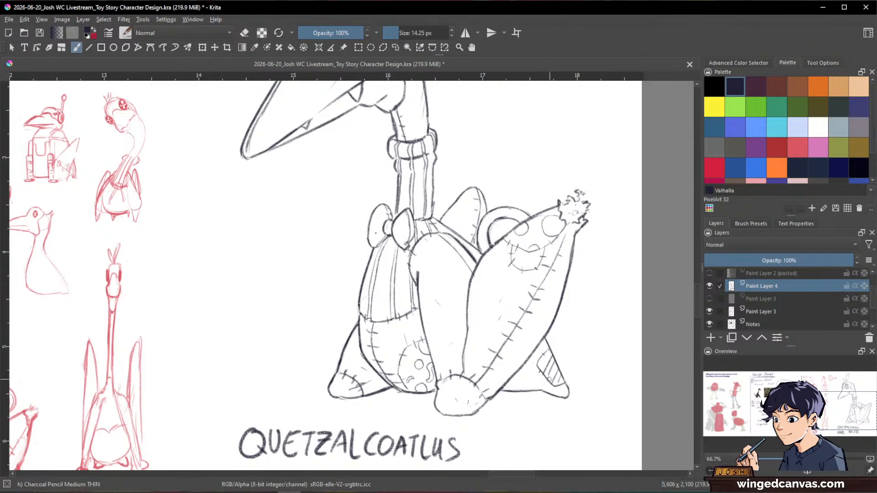
Draw a row of small rings along the outer edge of the near wing
scroll(559, 365, "down", 1)
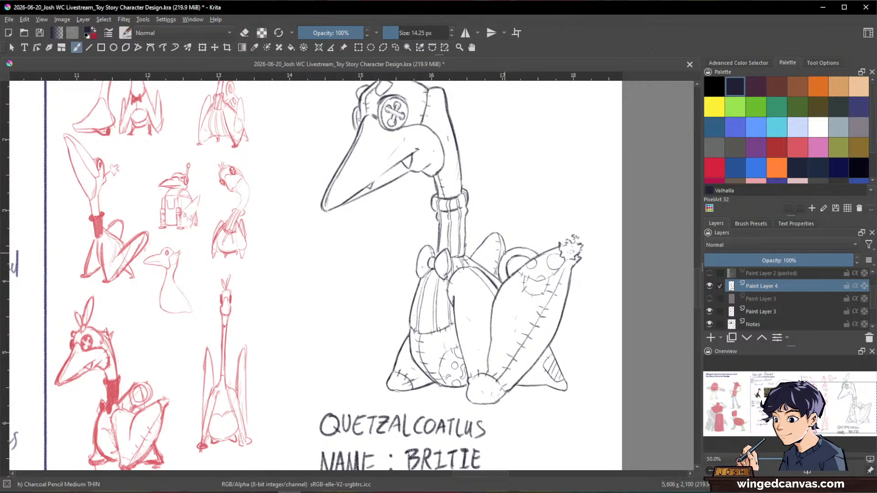
mouse_move(603, 271)
left_mouse_down()
mouse_move(650, 334)
mouse_move(605, 288)
left_mouse_up()
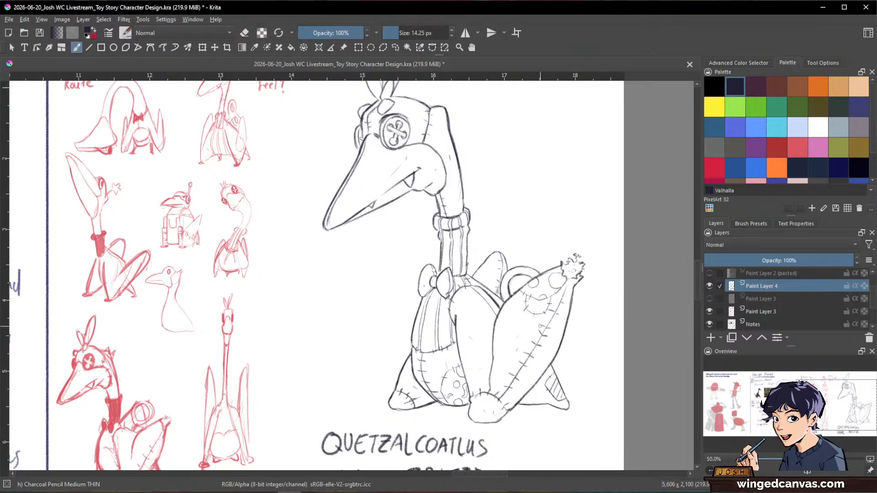
left_click_drag(582, 317, 612, 293)
left_click_drag(555, 321, 565, 322)
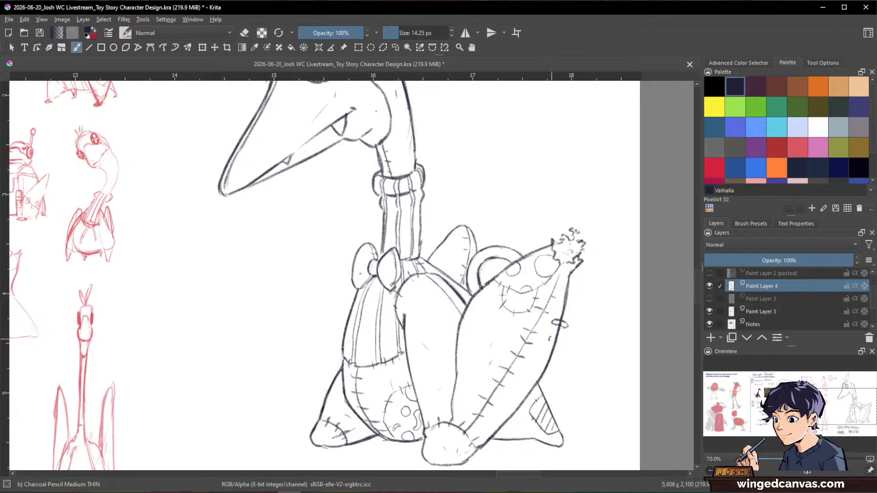
mouse_move(563, 337)
left_mouse_down()
mouse_move(550, 341)
mouse_move(556, 353)
mouse_move(543, 369)
mouse_move(554, 373)
left_mouse_up()
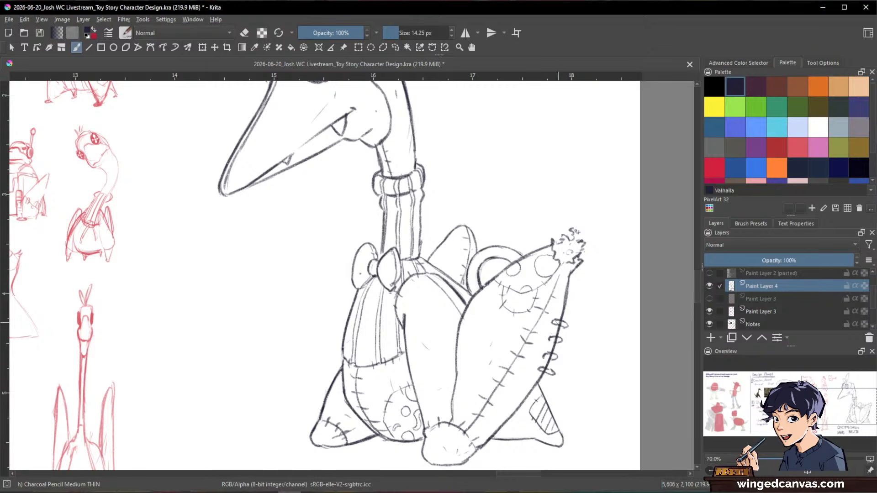
Clean up the rings on the near wing's outer edge by erasing the outline where it runs through them
key("e")
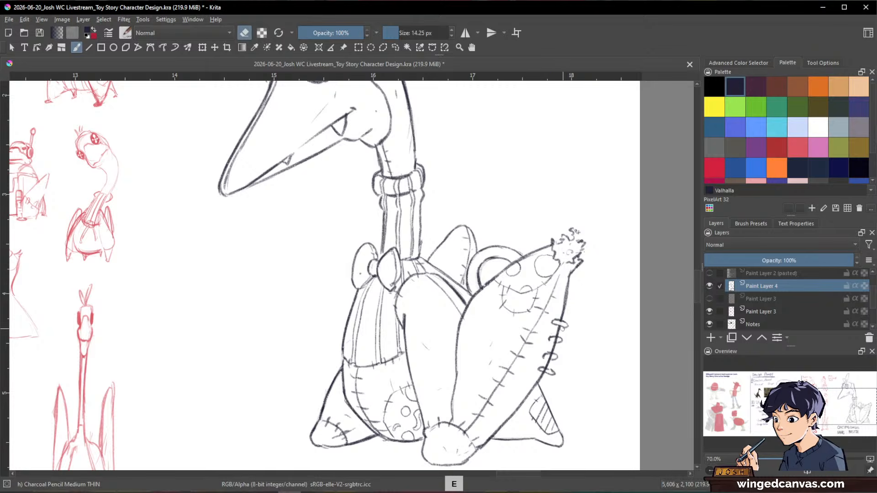
key("e")
mouse_move(551, 339)
left_mouse_down()
mouse_move(558, 342)
mouse_move(545, 357)
mouse_move(553, 373)
mouse_move(541, 368)
mouse_move(552, 373)
left_mouse_up()
key("e")
key("e")
key("e")
key("e")
key("e")
key("e")
key("e")
key("e")
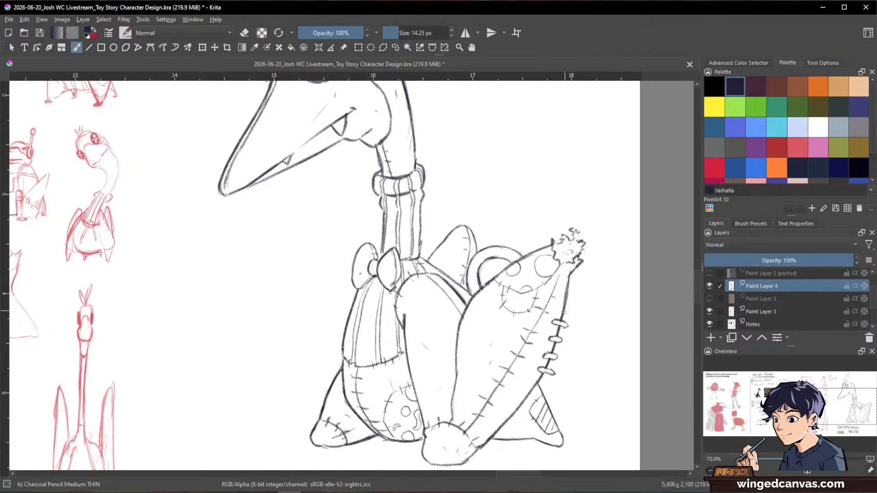
Draw a long, thin needle with an eye at its lower end through the rings on the near wing's outer edge
mouse_move(573, 291)
left_mouse_down()
mouse_move(563, 321)
mouse_move(571, 299)
mouse_move(566, 313)
left_mouse_up()
key("e")
key("e")
left_click_drag(576, 285, 542, 390)
left_click_drag(546, 378, 536, 402)
key("e")
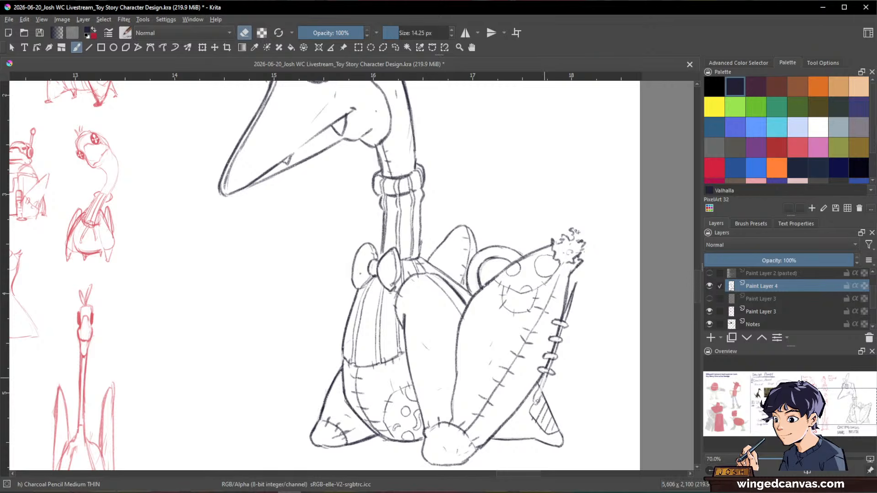
key("e")
mouse_move(545, 371)
left_mouse_down()
mouse_move(533, 405)
mouse_move(540, 394)
left_mouse_up()
key("e")
key("e")
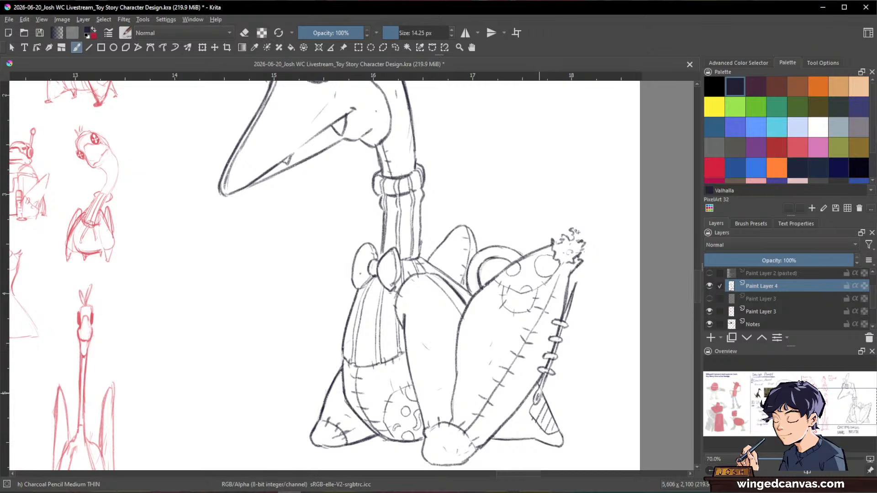
Draw the first narrow rings over the top of the arched loop behind the near wing and erase the lines they cover
left_click_drag(624, 372, 623, 366)
scroll(637, 347, "down", 1)
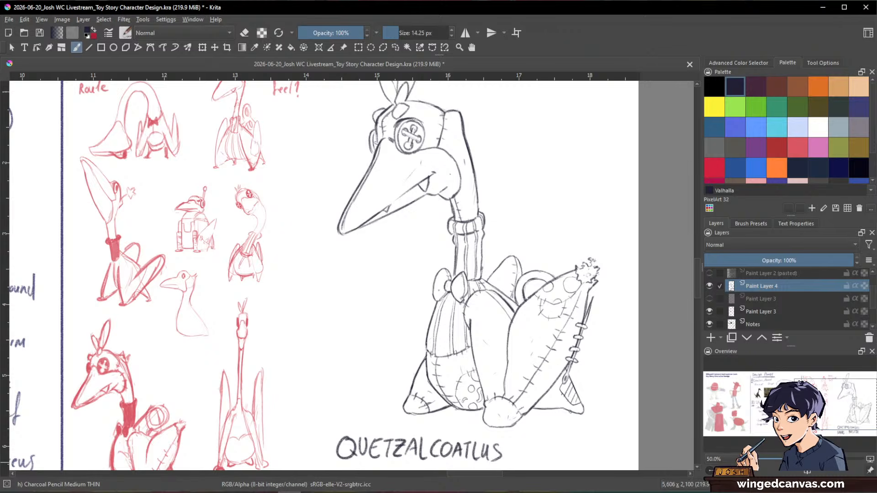
key("space")
left_click_drag(545, 249, 566, 218)
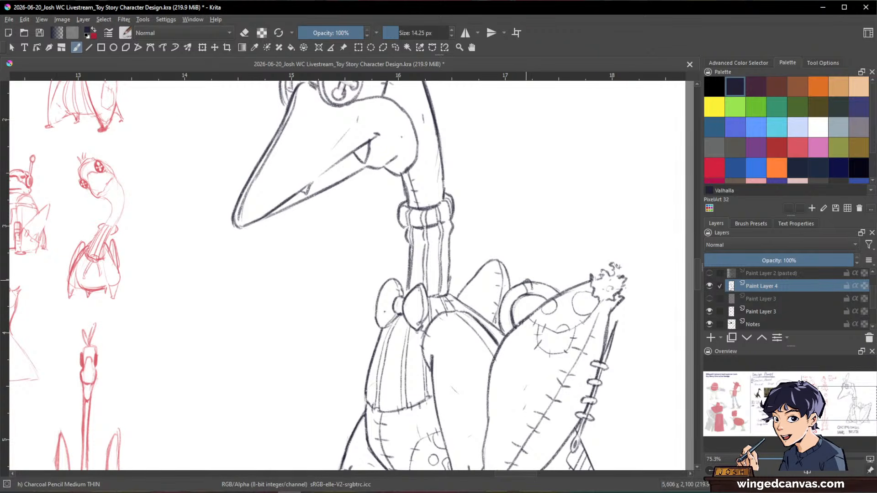
key("e")
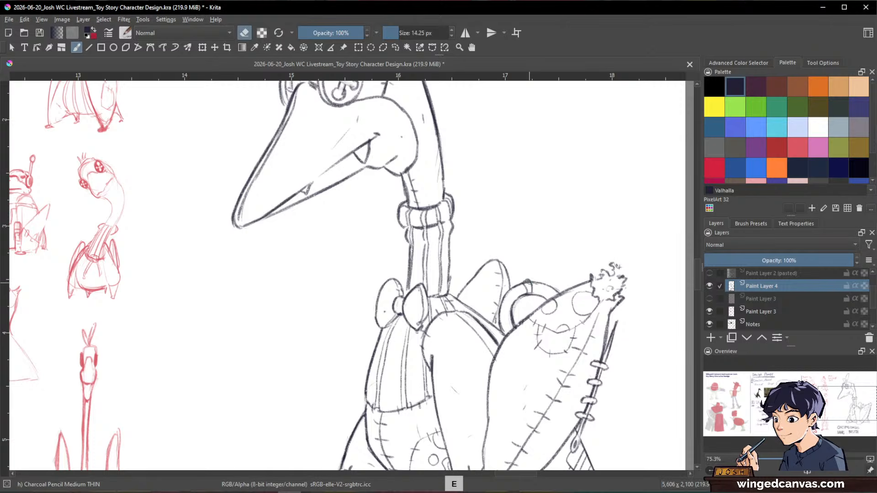
key("e")
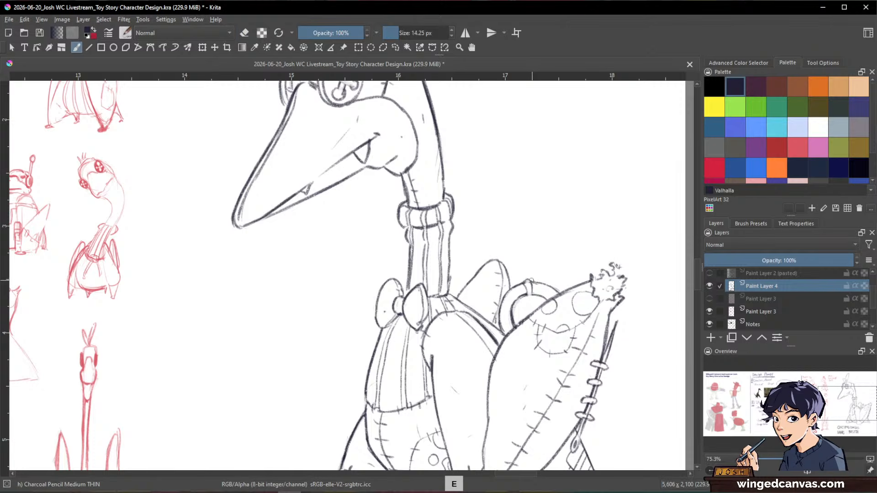
key("e")
key("e")
key("e")
key("e")
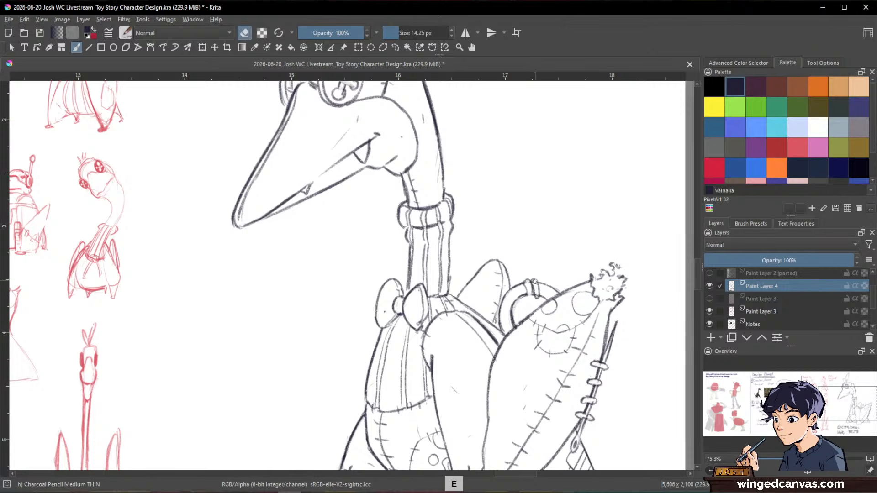
Extend the row of rings on the arched loop toward the near wing's edge, erasing overlapping lines between them
key("e")
key("e")
key("e")
key("e")
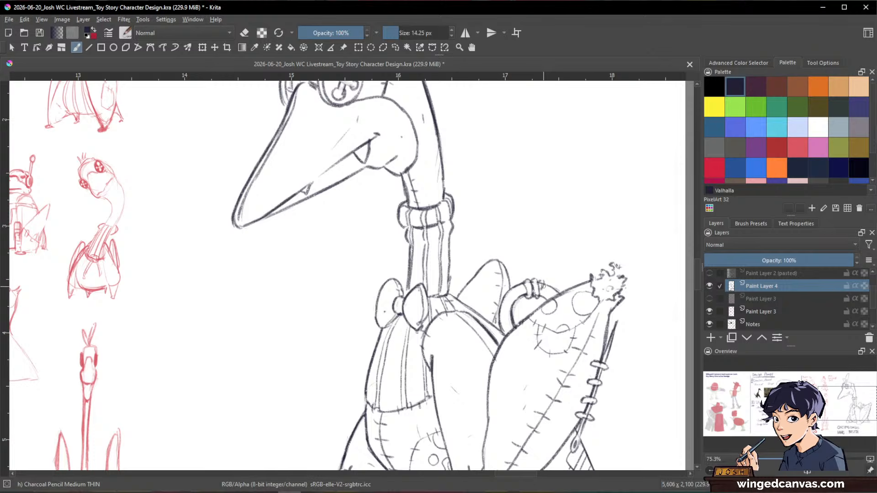
key("e")
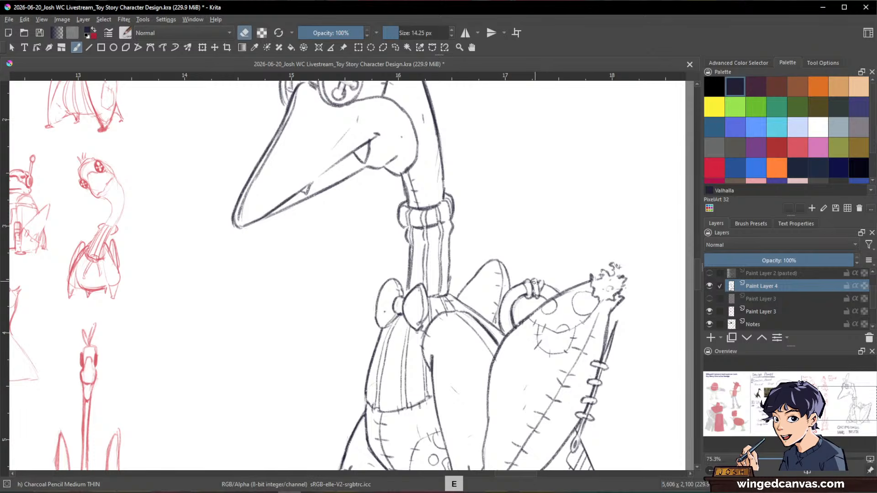
key("e")
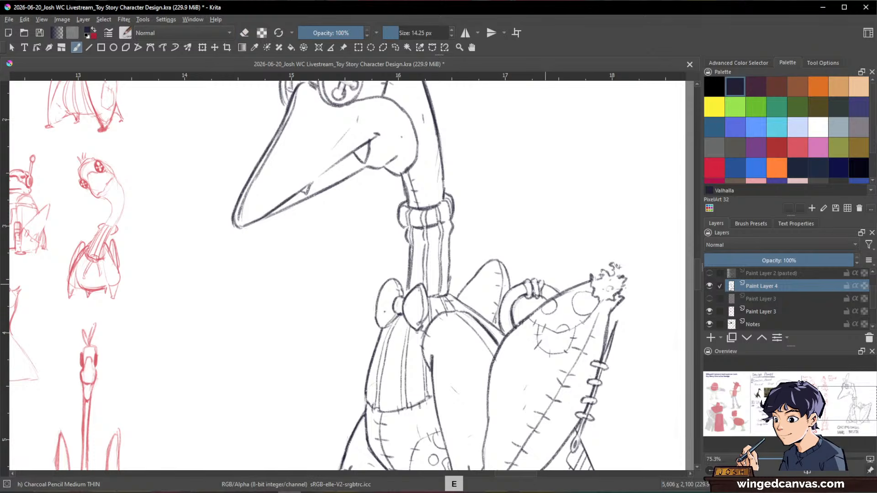
key("e")
key("e")
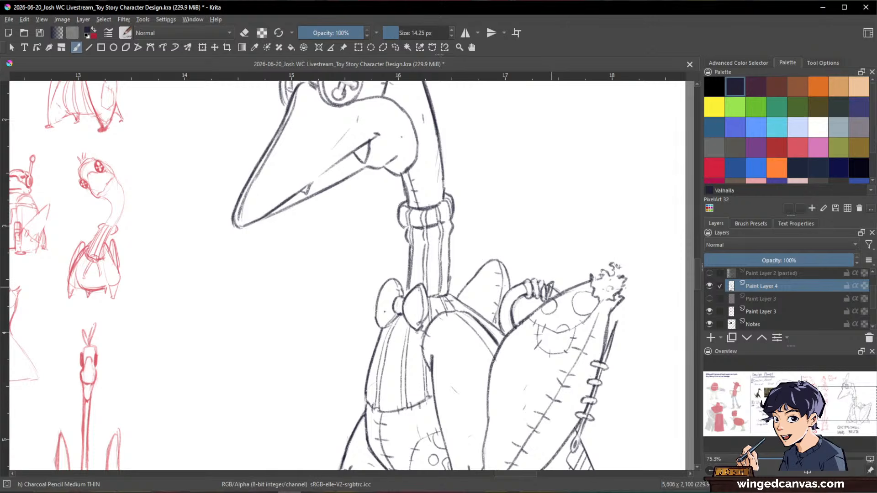
key("e")
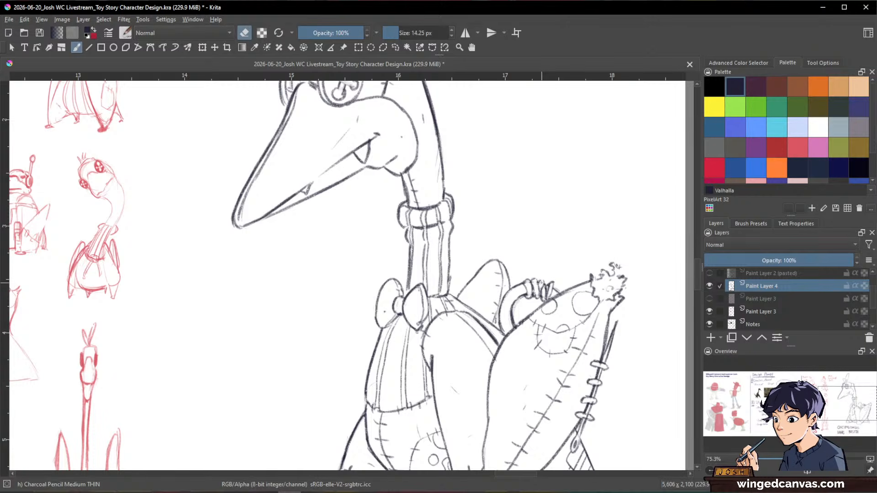
key("e")
Draw a curved strand with a frayed tip rising from the rings on the arched loop
mouse_move(598, 273)
left_mouse_down()
mouse_move(587, 254)
mouse_move(611, 283)
mouse_move(612, 343)
mouse_move(580, 285)
left_mouse_up()
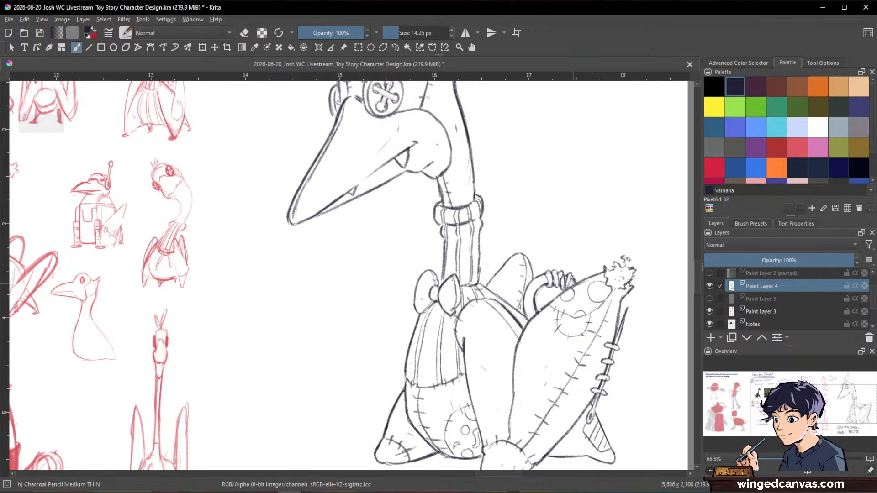
key("e")
key("e")
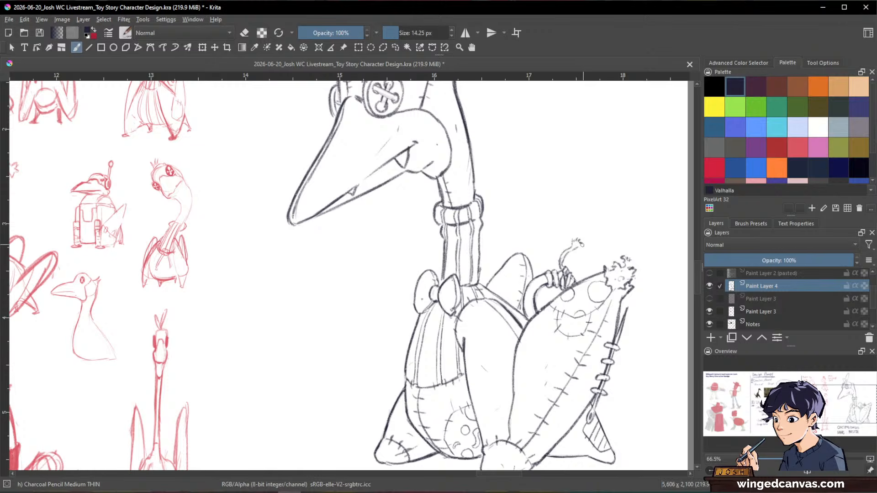
Add a paint layer beneath the line art and sketch a large circle behind the plush's lower body with a 19.83 px brush
key("space")
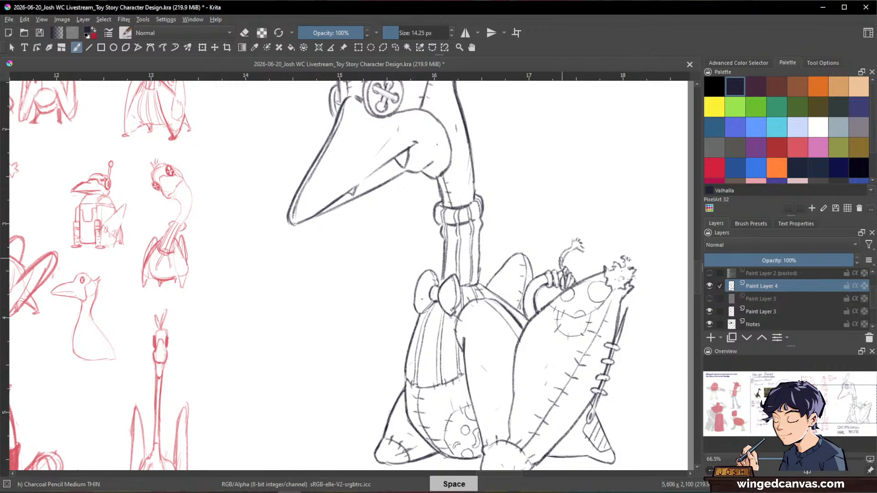
scroll(633, 243, "down", 5)
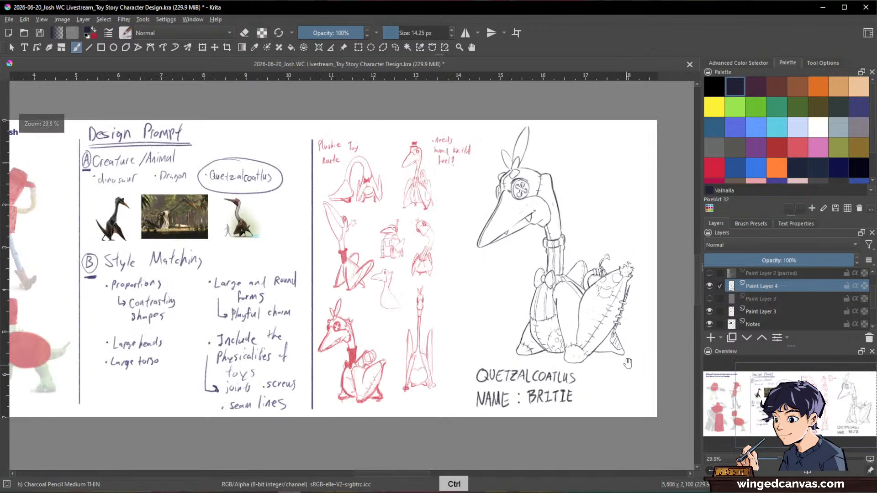
scroll(640, 305, "up", 2)
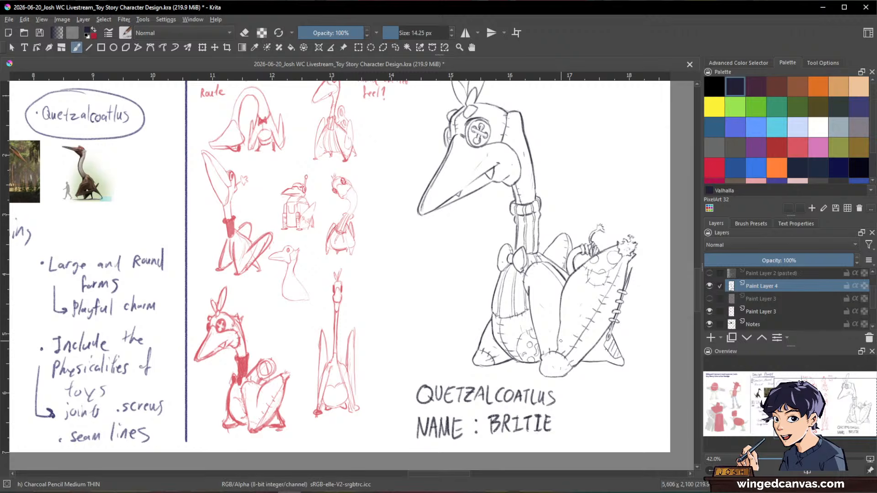
left_click_drag(636, 235, 620, 304)
mouse_move(620, 304)
left_mouse_down()
mouse_move(630, 338)
mouse_move(611, 307)
left_mouse_up()
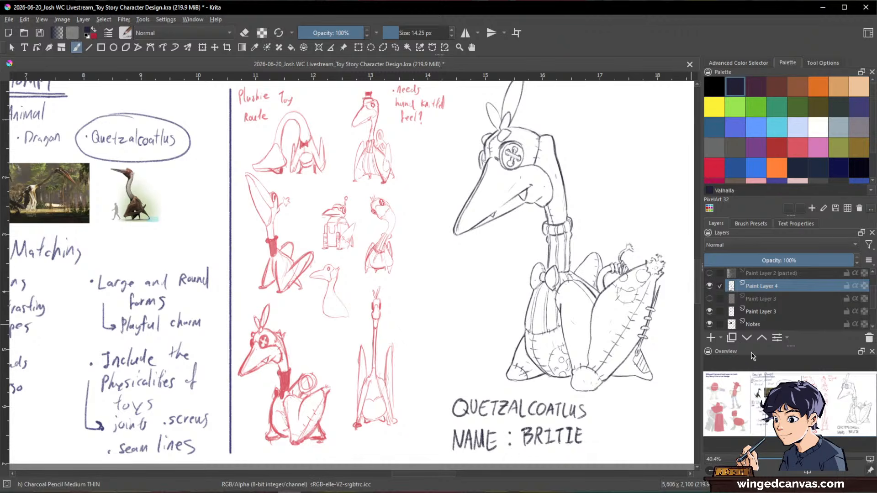
left_click(765, 301)
left_click(711, 338)
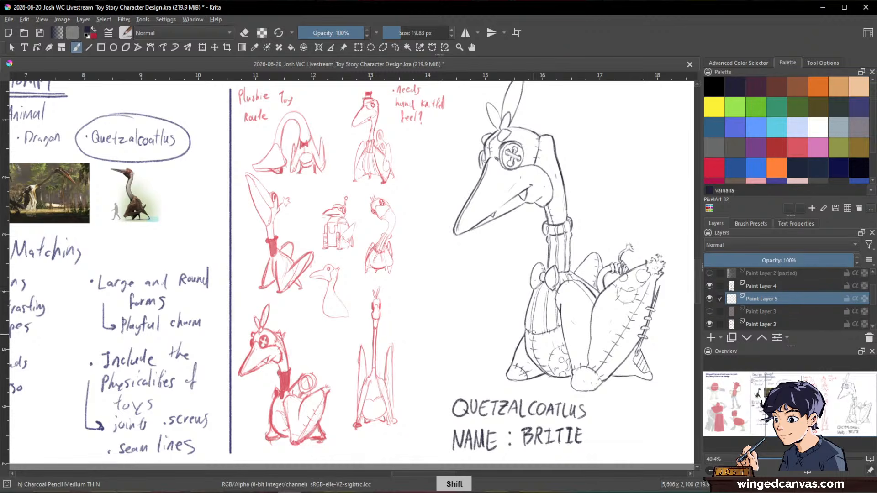
mouse_move(511, 368)
left_mouse_down()
mouse_move(504, 276)
mouse_move(527, 362)
mouse_move(472, 289)
mouse_move(543, 323)
left_mouse_up()
Erase the stray construction lines of the large circle and strengthen its outline up to the body and foot
key("slash")
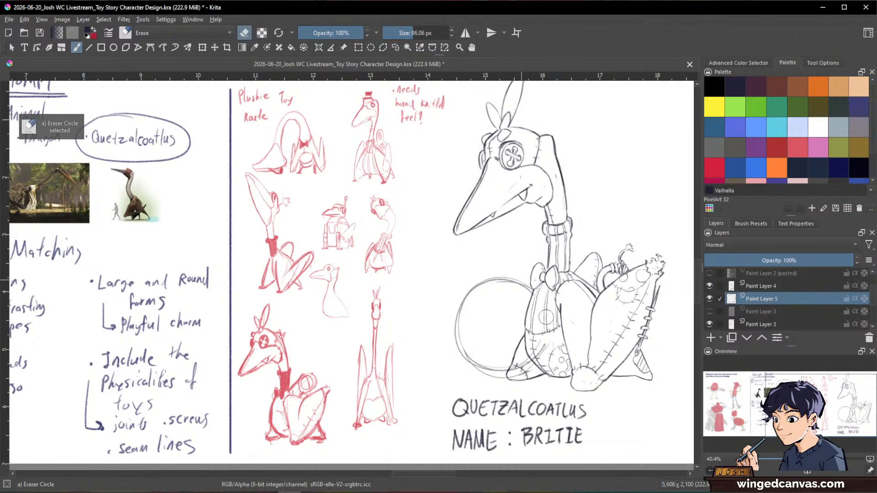
key("slash")
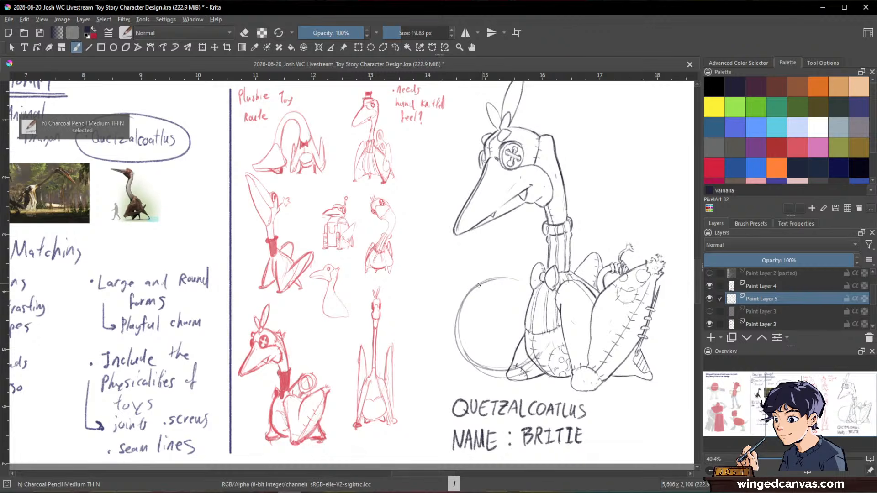
mouse_move(464, 299)
left_mouse_down()
mouse_move(457, 342)
mouse_move(459, 322)
mouse_move(488, 281)
mouse_move(520, 279)
mouse_move(534, 291)
left_mouse_up()
mouse_move(473, 361)
left_mouse_down()
mouse_move(508, 369)
mouse_move(534, 361)
mouse_move(510, 379)
left_mouse_up()
Erase the lower outer edge of the large circle, redraw it as a cleaner curve and trim the thick lines
key("slash")
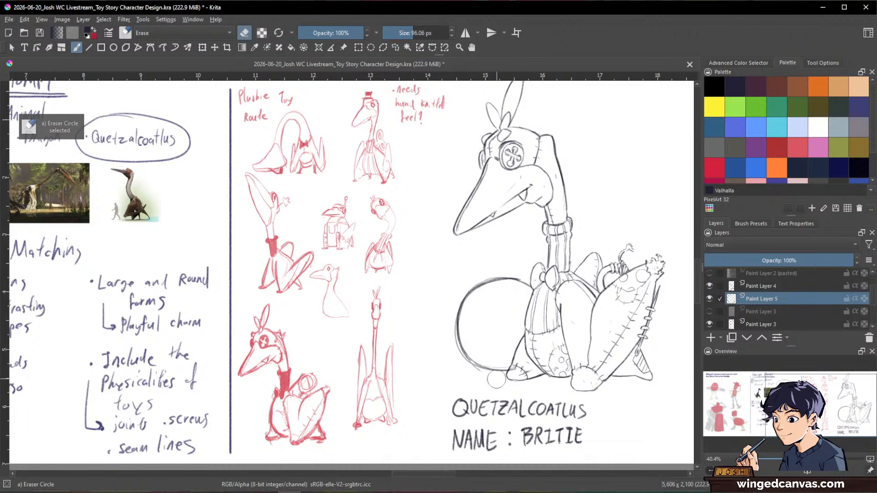
mouse_move(457, 341)
left_mouse_down()
mouse_move(467, 359)
mouse_move(499, 375)
left_mouse_up()
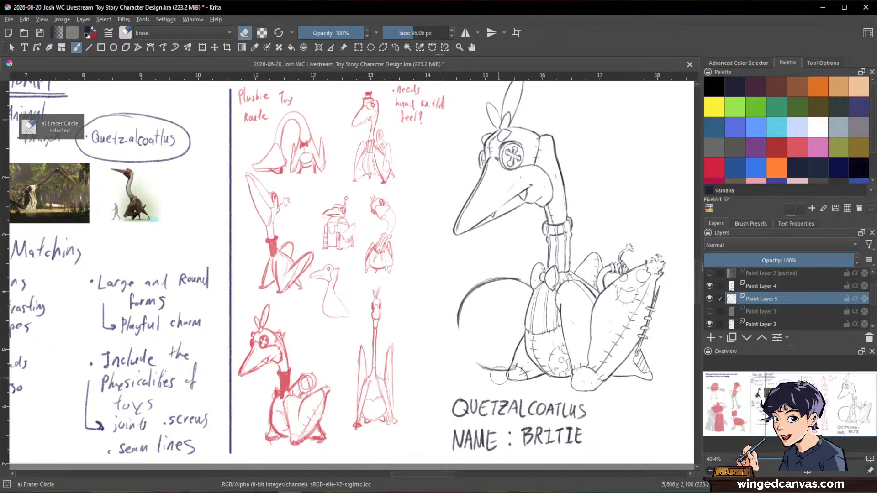
key("slash")
left_click_drag(463, 327, 477, 365)
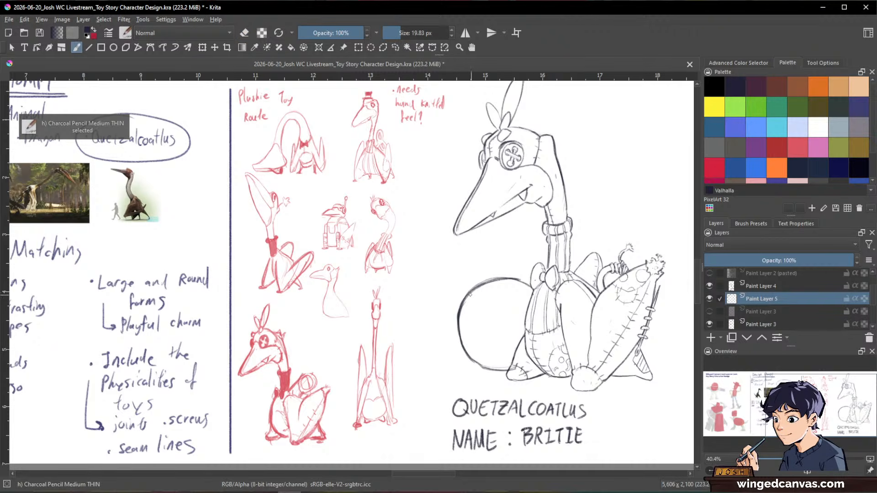
key("slash")
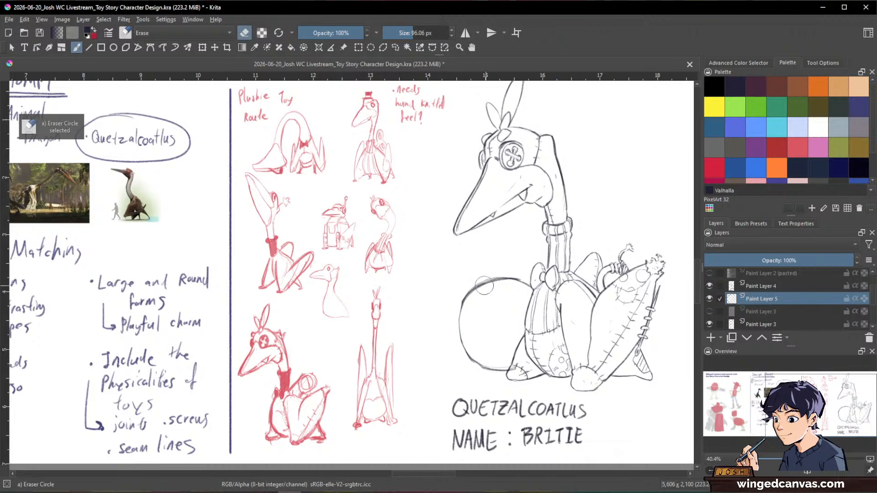
key("slash")
Rotate the canvas, redraw the circle's outer side as a rounder arc and erase the doubled lines inside it
left_click_drag(614, 230, 456, 281)
left_click_drag(272, 348, 275, 328)
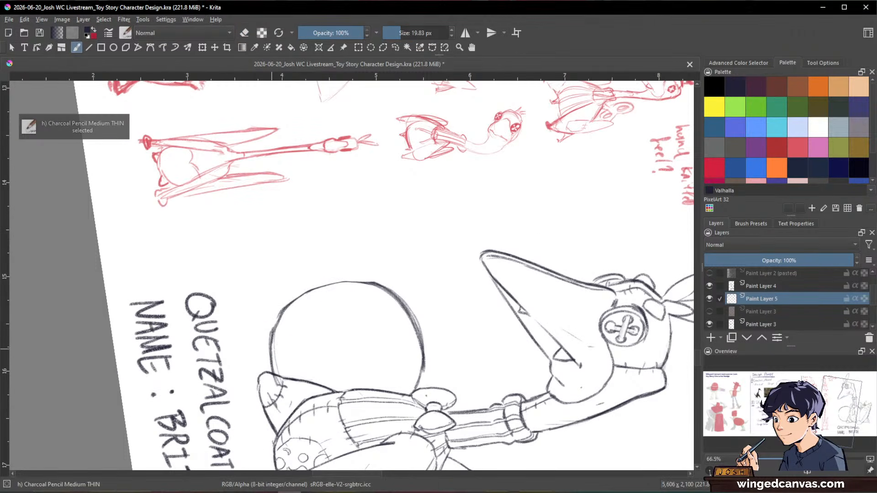
left_click_drag(294, 298, 326, 284)
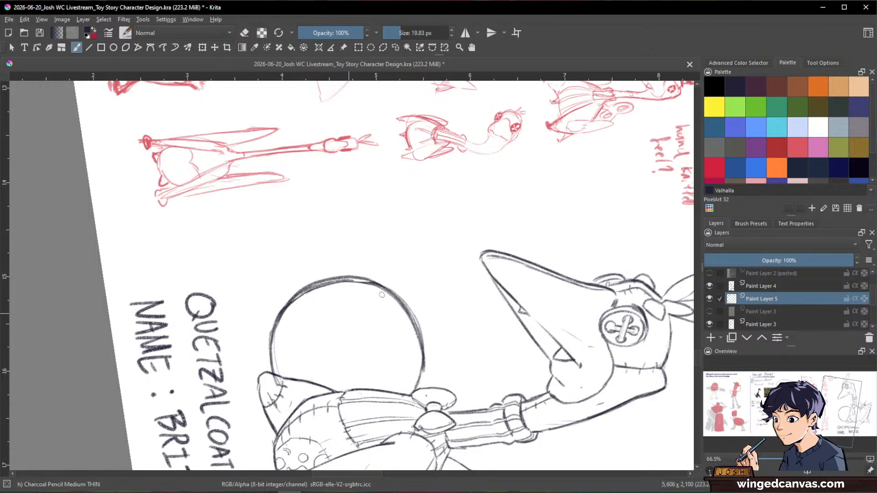
key("e")
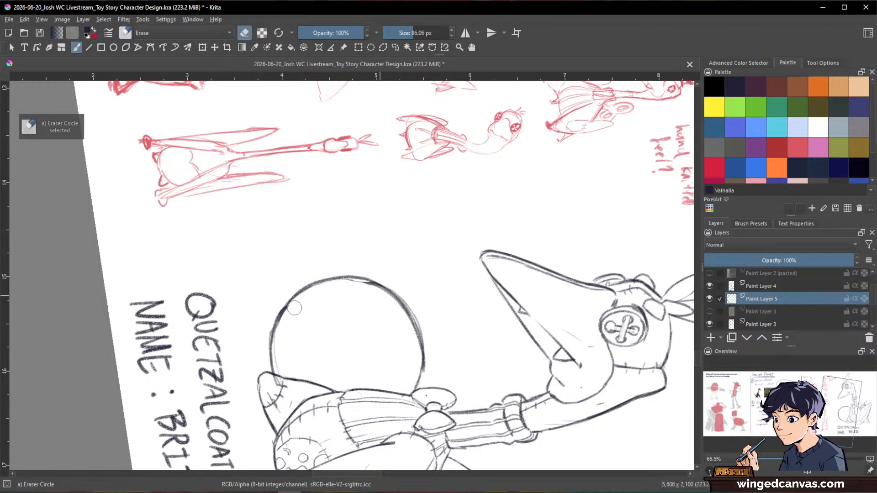
left_click_drag(294, 307, 277, 357)
left_click_drag(345, 288, 349, 287)
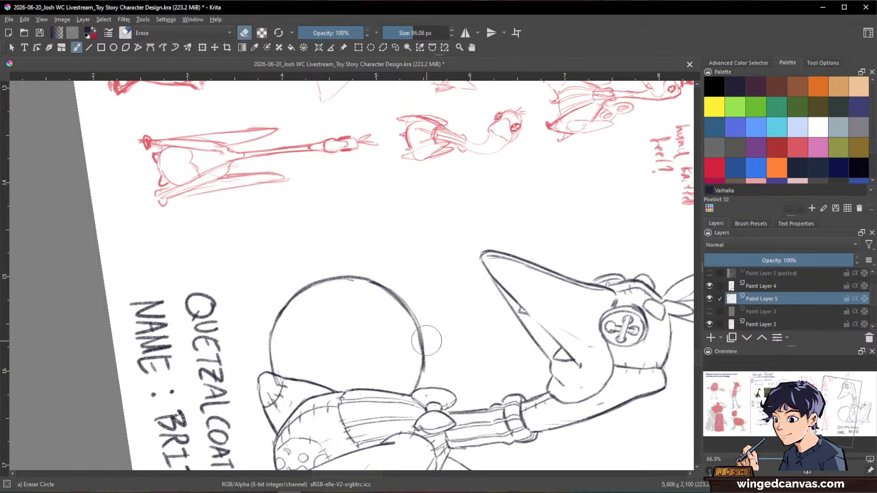
Erase the rough doubled lines along both sides of the large circle and redraw its outer edge cleanly
key("e")
key("e")
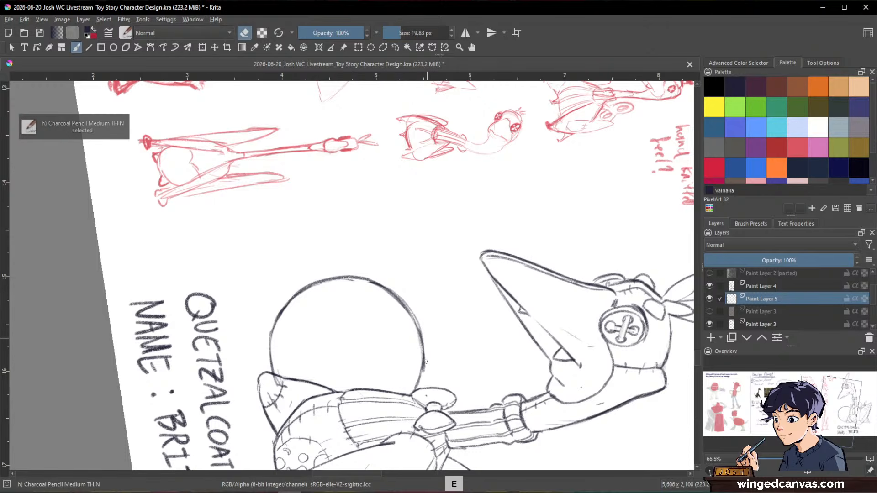
mouse_move(426, 362)
left_mouse_down()
mouse_move(425, 372)
mouse_move(424, 333)
left_mouse_up()
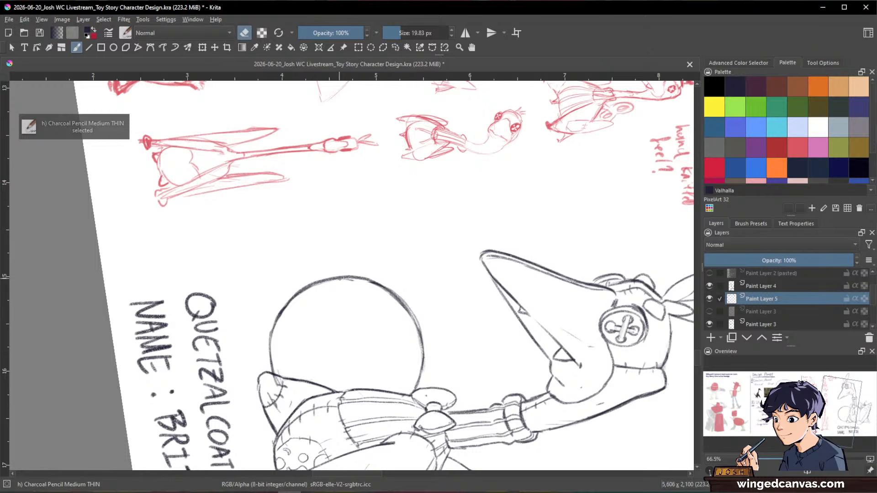
left_click_drag(379, 287, 407, 321)
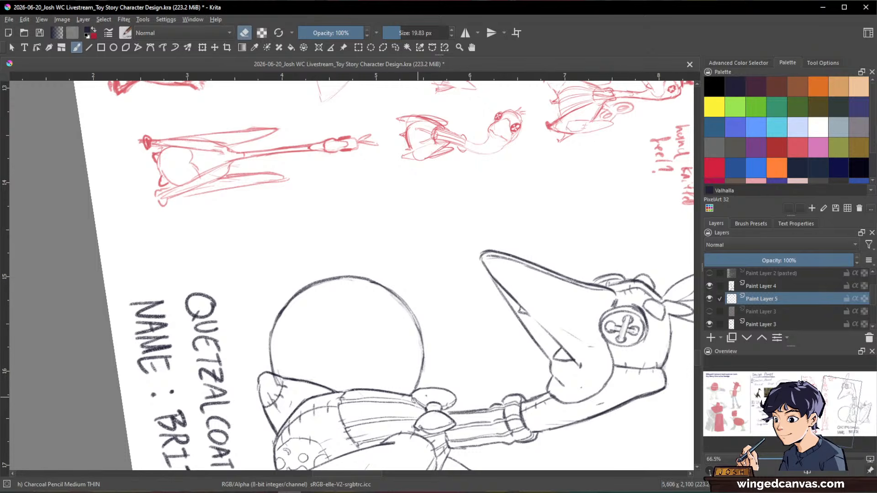
key("e")
key("e")
mouse_move(284, 309)
left_mouse_down()
mouse_move(273, 358)
mouse_move(290, 300)
mouse_move(273, 369)
left_mouse_up()
key("e")
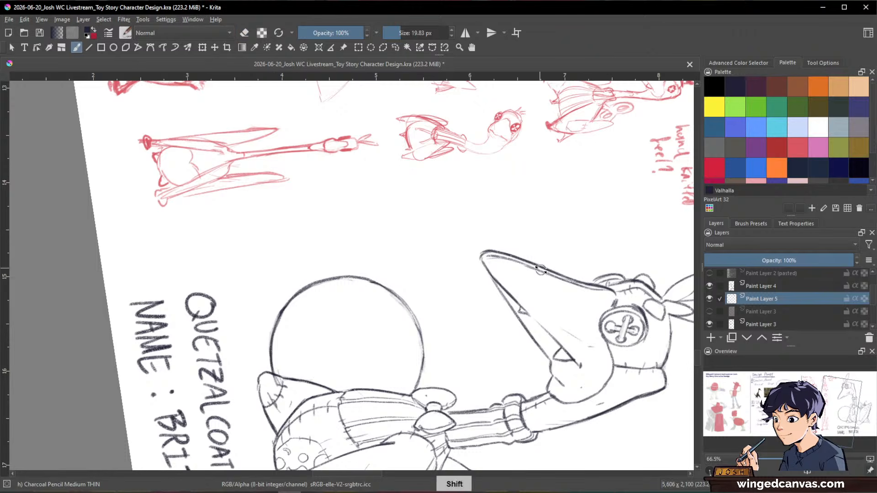
Straighten the canvas and scale the large circle down so its upper edge sits lower beside the body
mouse_move(508, 306)
left_mouse_down()
mouse_move(450, 377)
mouse_move(541, 329)
mouse_move(401, 119)
left_mouse_up()
left_click_drag(559, 267, 612, 291)
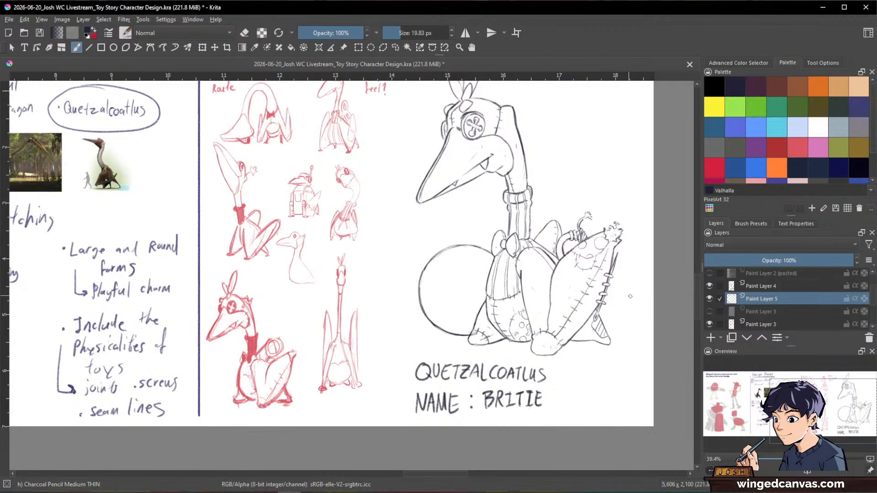
key("ctrl+t")
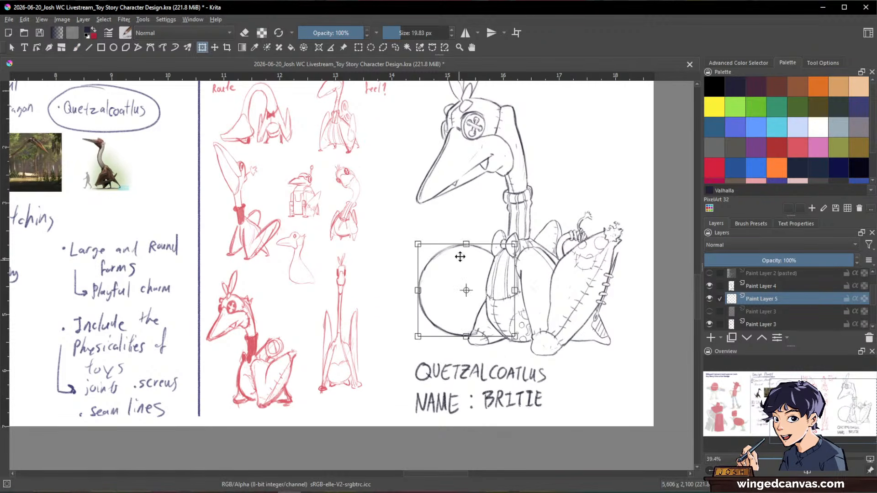
left_click_drag(465, 245, 473, 264)
key("Return")
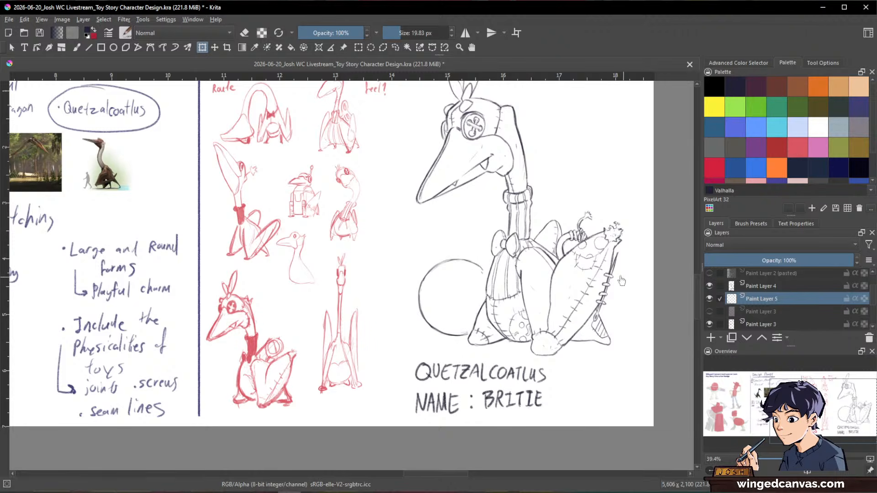
key("b")
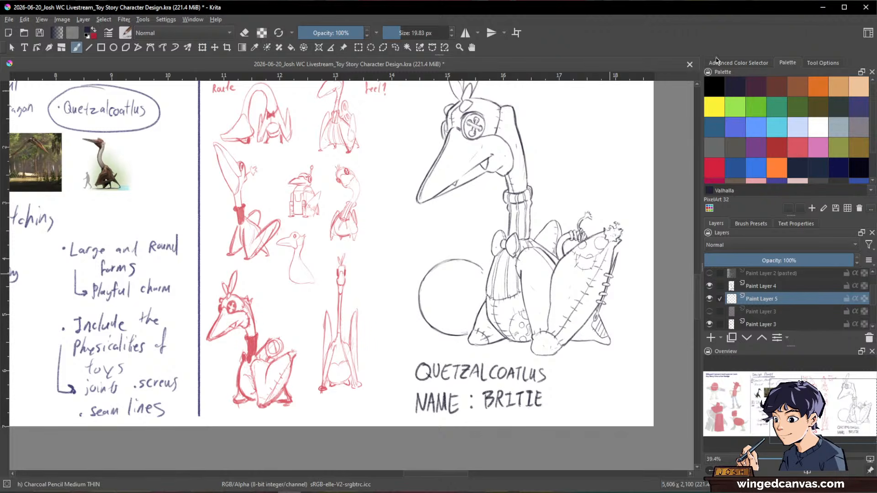
Extend the shrunken circle's outline to meet the body and foot, and erase its rough double lines
key("space")
left_click_drag(503, 275, 484, 236)
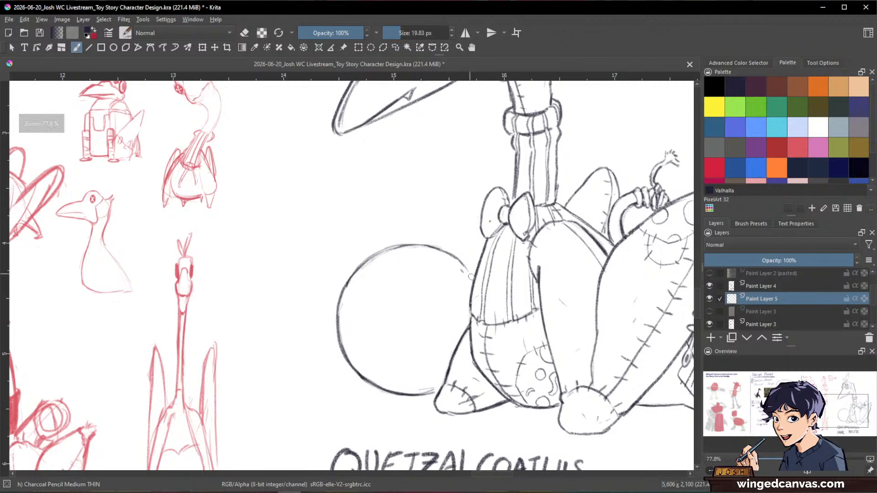
left_click_drag(461, 266, 470, 273)
key("e")
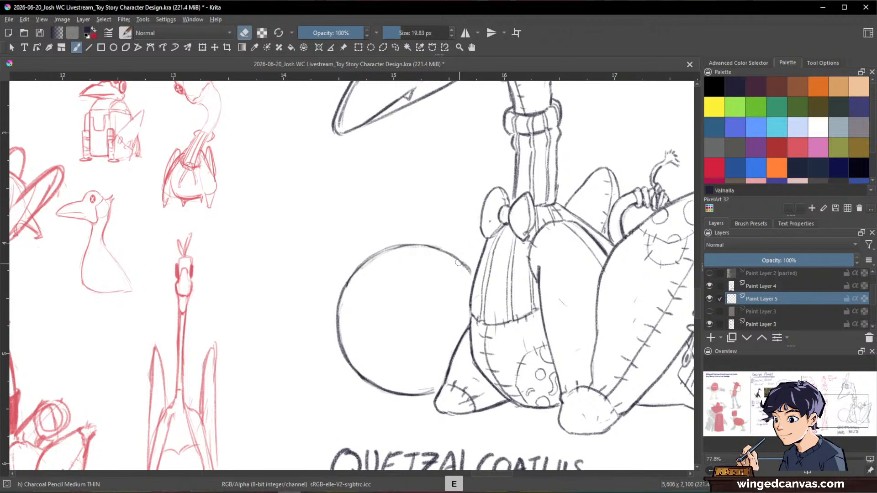
key("e")
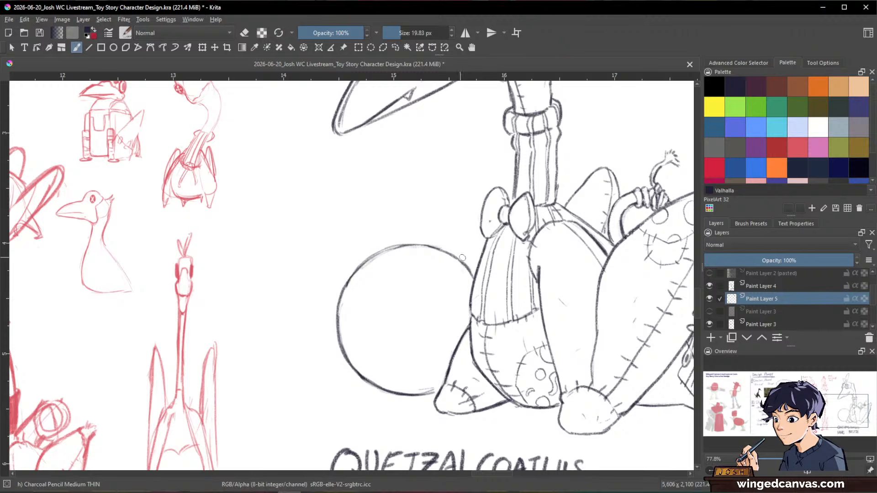
key("e")
key("e")
key("slash")
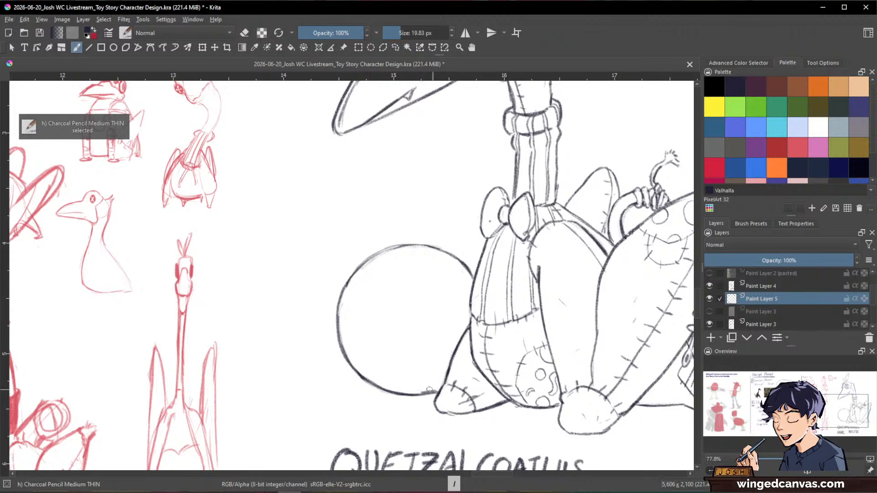
key("e")
key("e")
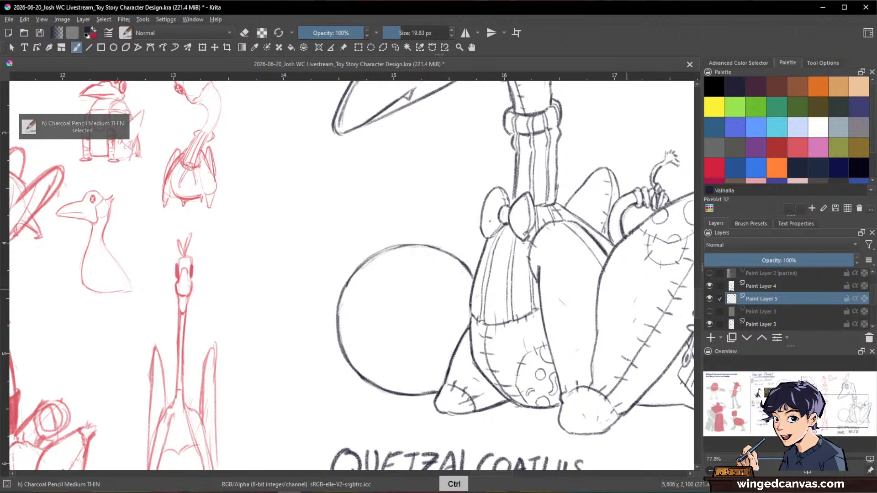
Draw a smaller circle inside the ball on the side nearest the body and clean up its outline
left_click_drag(619, 313, 617, 345)
mouse_move(521, 310)
left_mouse_down()
mouse_move(512, 282)
mouse_move(482, 264)
mouse_move(521, 314)
left_mouse_up()
mouse_move(494, 256)
left_mouse_down()
mouse_move(478, 270)
mouse_move(486, 292)
left_mouse_up()
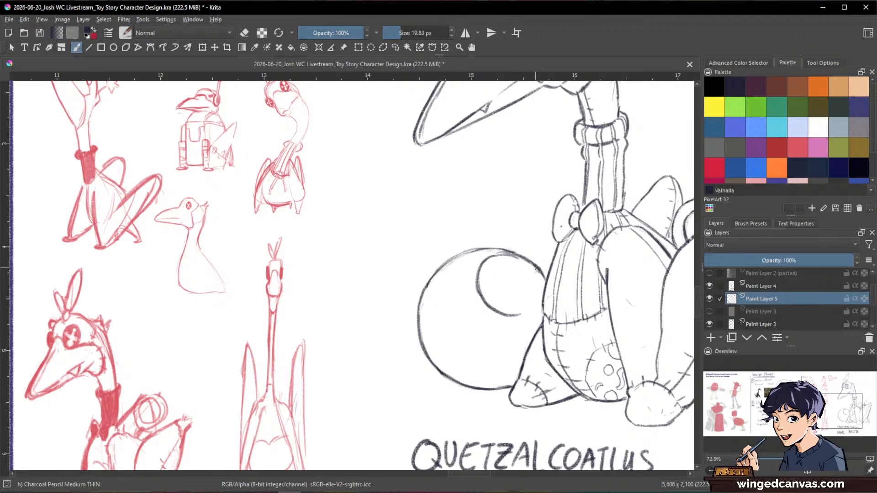
mouse_move(508, 315)
left_mouse_down()
mouse_move(529, 315)
mouse_move(542, 299)
left_mouse_up()
left_click_drag(534, 266, 540, 302)
mouse_move(499, 251)
left_mouse_down()
mouse_move(483, 259)
mouse_move(477, 287)
left_mouse_up()
key("e")
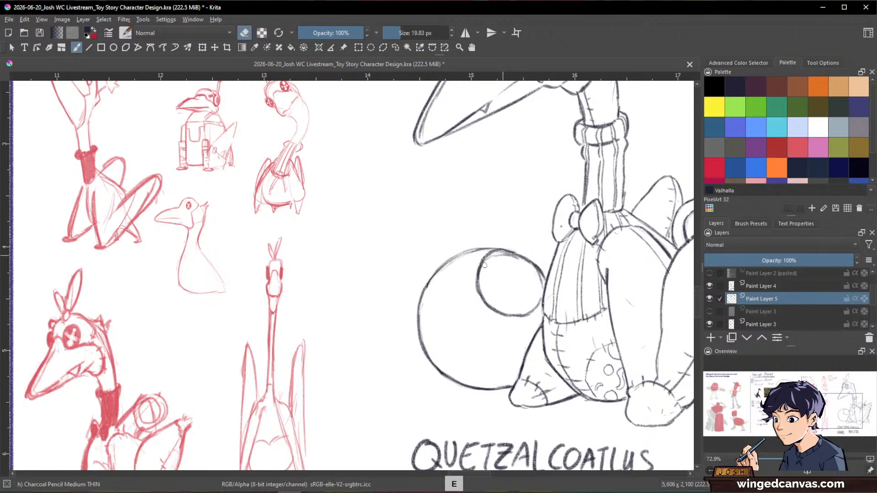
left_click_drag(482, 255, 476, 299)
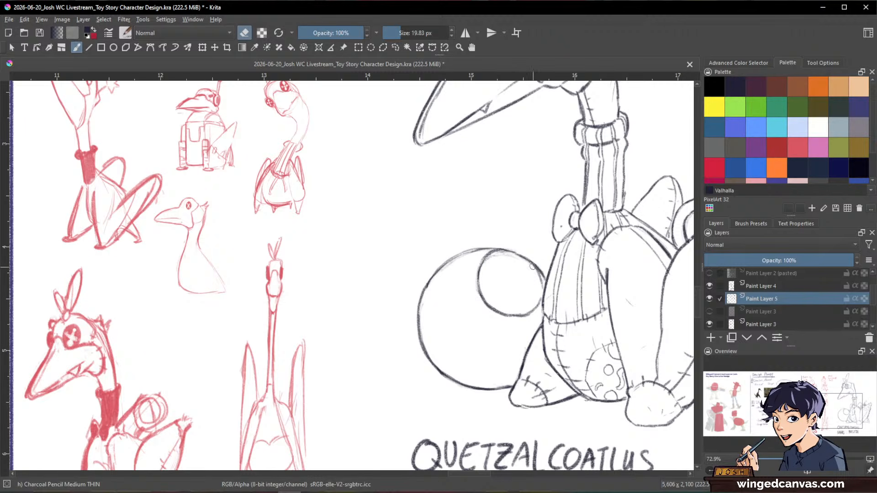
key("e")
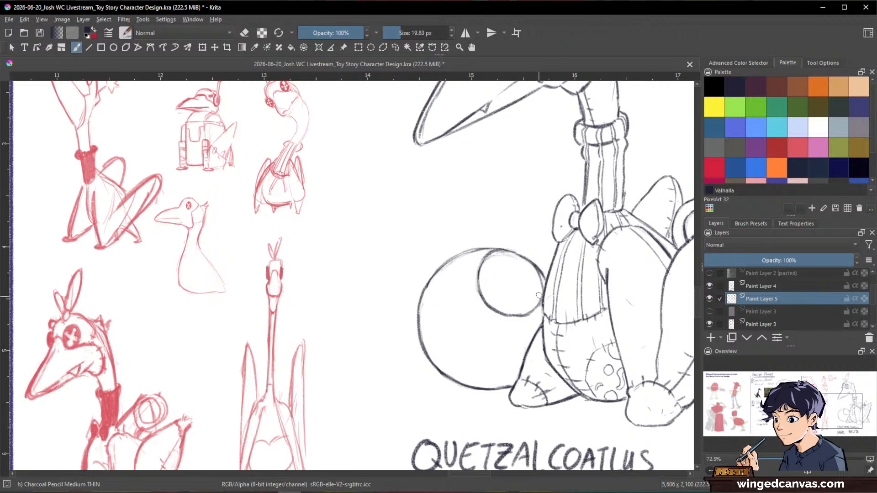
Draw a slightly tilted, bold number 8 inside the small circle and trim its inner edges
mouse_move(512, 258)
left_mouse_down()
mouse_move(502, 278)
mouse_move(507, 258)
mouse_move(514, 276)
left_mouse_up()
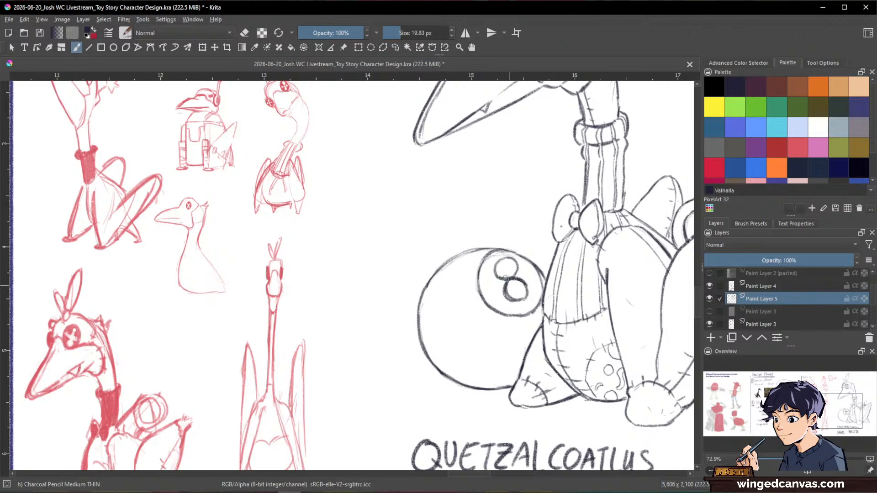
mouse_move(505, 258)
left_mouse_down()
mouse_move(498, 264)
mouse_move(506, 278)
left_mouse_up()
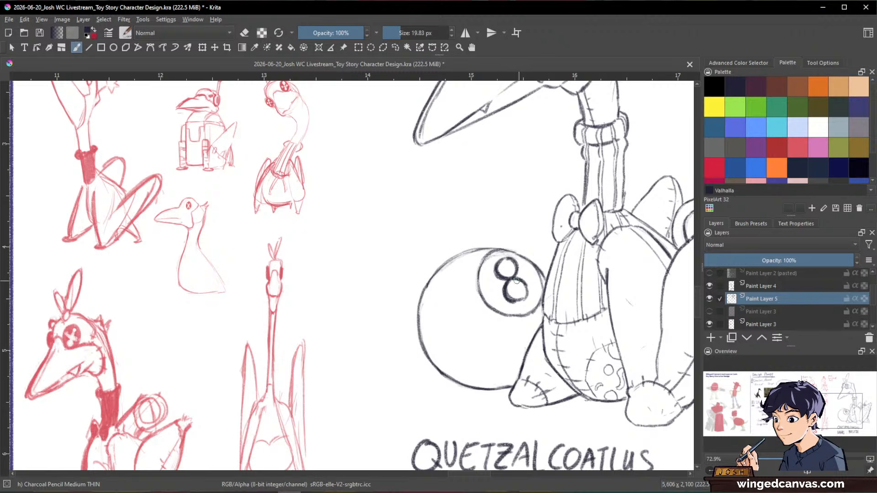
key("e")
mouse_move(512, 286)
left_mouse_down()
mouse_move(511, 296)
mouse_move(524, 297)
mouse_move(507, 298)
mouse_move(514, 303)
mouse_move(529, 294)
left_mouse_up()
key("e")
Enlarge the brush to 40.23 px and start filling the ball's outer side and around the number circle with dark Valhalla
key("space")
left_click_drag(612, 284, 602, 326)
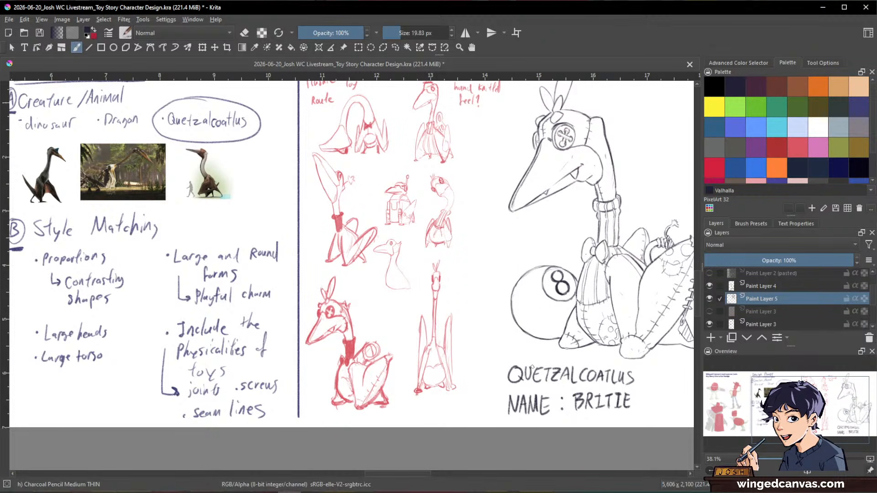
key("space")
left_click_drag(532, 366, 504, 355)
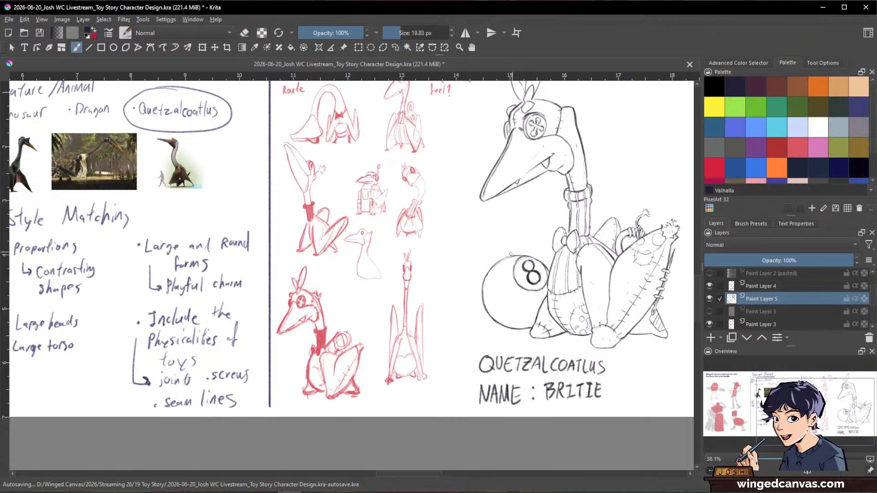
key("space")
left_click_drag(511, 271, 509, 246)
left_click_drag(497, 286, 493, 326)
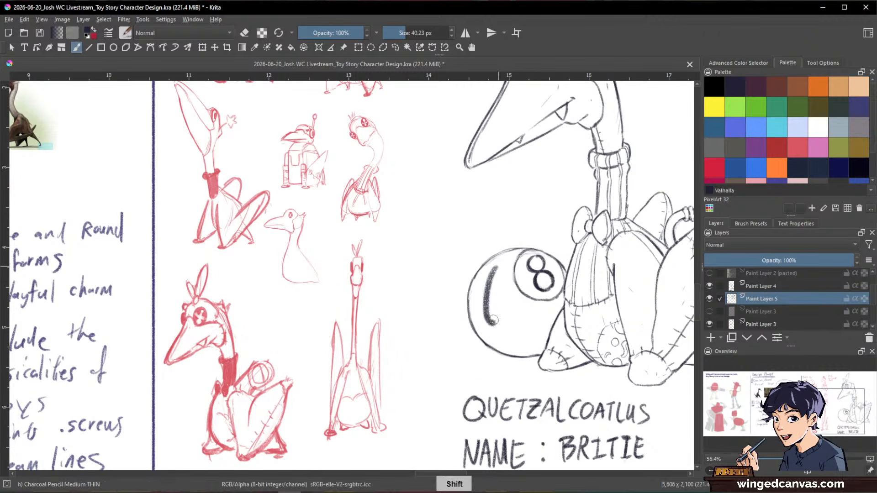
left_click_drag(501, 264, 497, 336)
mouse_move(514, 251)
left_mouse_down()
mouse_move(509, 282)
mouse_move(516, 269)
mouse_move(510, 283)
mouse_move(506, 268)
mouse_move(498, 307)
mouse_move(511, 260)
mouse_move(503, 273)
mouse_move(494, 266)
mouse_move(489, 318)
mouse_move(490, 275)
mouse_move(479, 291)
mouse_move(492, 300)
mouse_move(484, 283)
mouse_move(477, 312)
mouse_move(473, 302)
mouse_move(484, 328)
mouse_move(477, 288)
mouse_move(495, 265)
mouse_move(483, 291)
left_mouse_up()
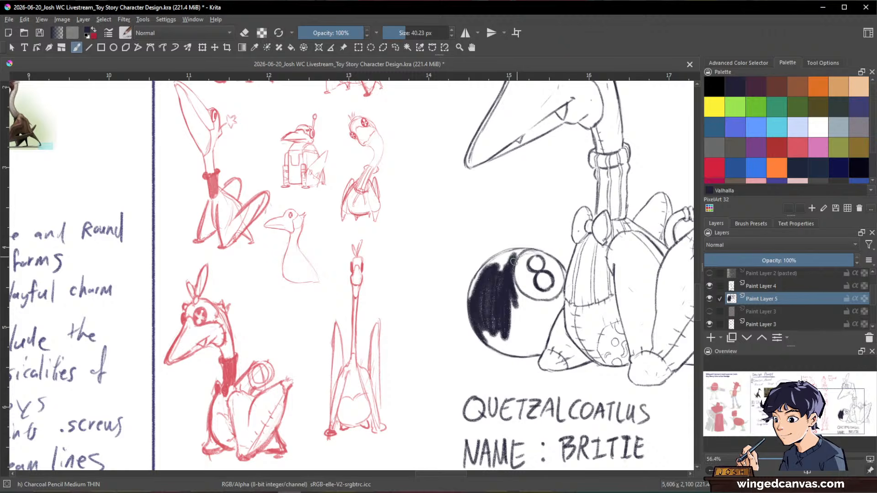
mouse_move(516, 260)
left_mouse_down()
mouse_move(514, 285)
mouse_move(538, 313)
left_mouse_up()
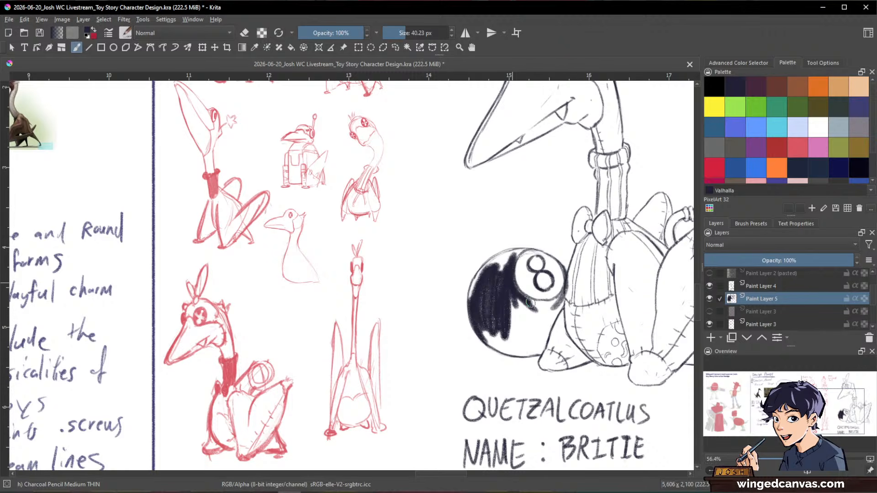
Darken the area around the number circle with a 38 px brush, keeping the circle's rim clean
key("bracketleft")
mouse_move(571, 307)
left_mouse_down()
mouse_move(575, 265)
mouse_move(567, 302)
mouse_move(570, 280)
mouse_move(560, 304)
mouse_move(548, 306)
mouse_move(560, 292)
mouse_move(535, 315)
left_mouse_up()
key("e")
key("e")
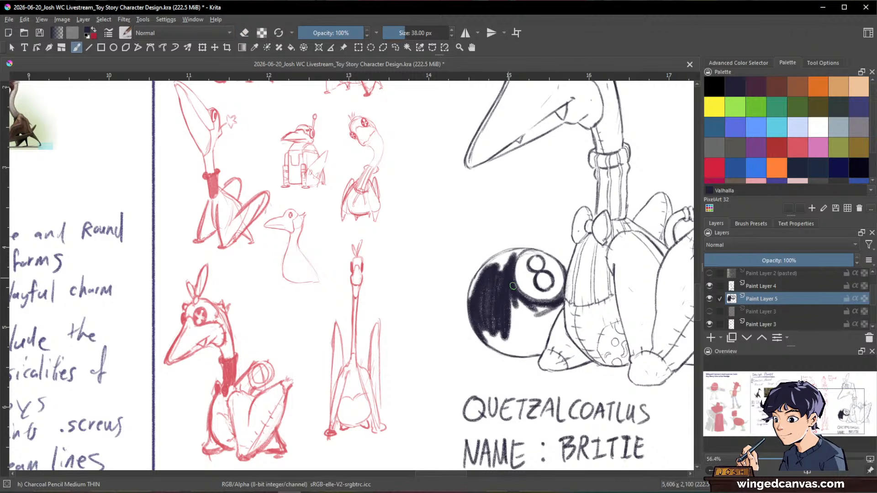
mouse_move(514, 279)
left_mouse_down()
mouse_move(531, 301)
mouse_move(546, 303)
mouse_move(537, 301)
left_mouse_up()
key("e")
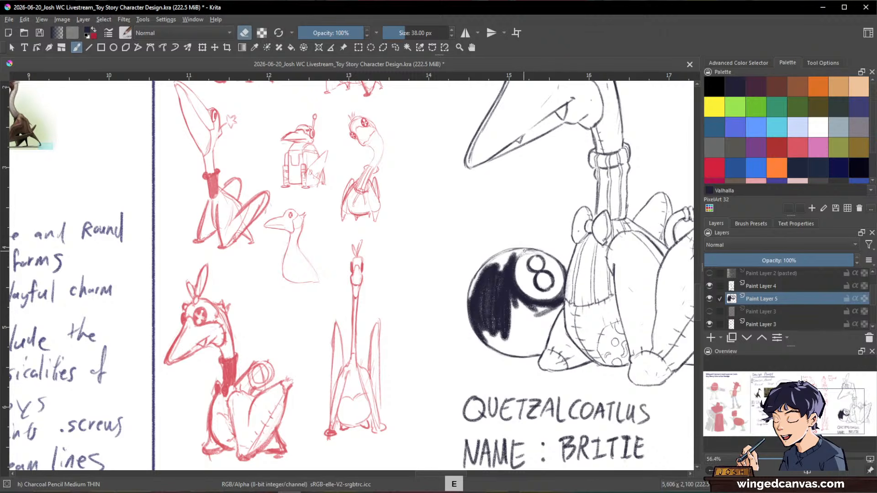
key("e")
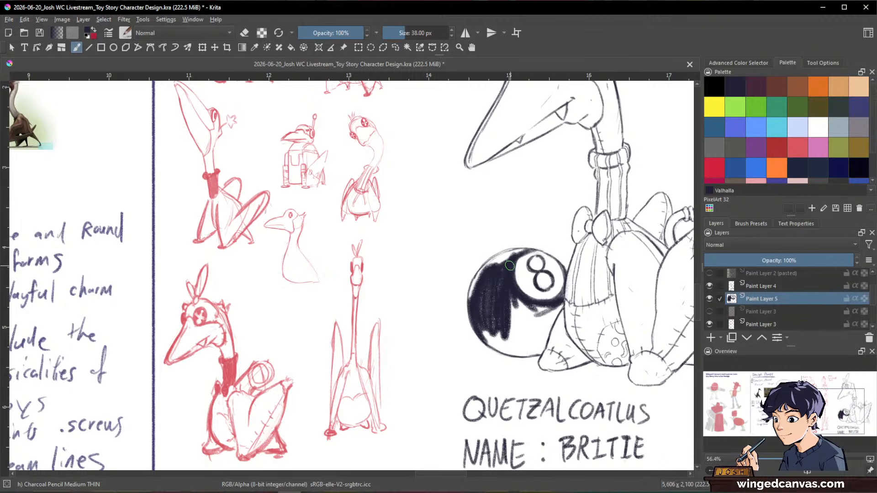
Erase along the upper edge of the dark fill to shape a curved highlight on the ball
key("e")
left_click_drag(497, 262, 473, 291)
key("e")
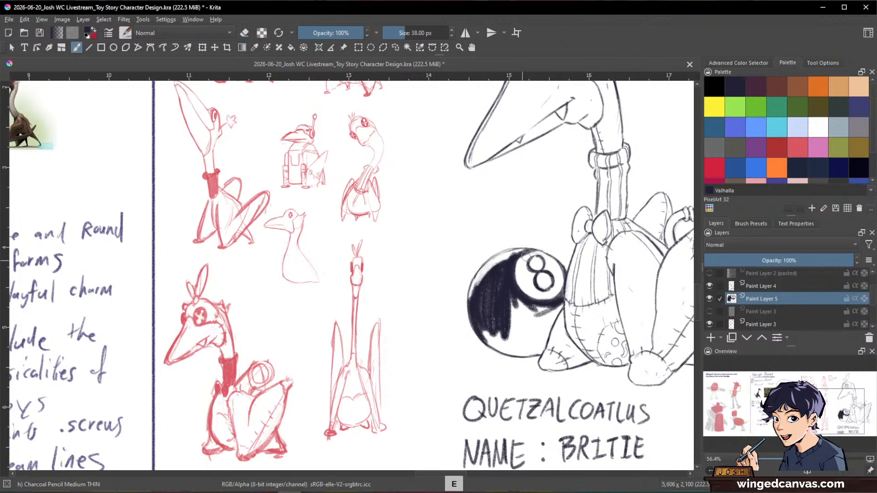
key("e")
left_click_drag(520, 252, 503, 266)
key("e")
key("e")
key("e")
Fill the rest of the ball with the dark colour, leaving the white highlight along its top and the number circle
left_click_drag(513, 296, 512, 338)
mouse_move(504, 314)
left_mouse_down()
mouse_move(492, 271)
mouse_move(476, 293)
mouse_move(491, 272)
mouse_move(482, 296)
mouse_move(482, 282)
mouse_move(485, 333)
mouse_move(497, 348)
mouse_move(519, 336)
mouse_move(550, 282)
mouse_move(555, 309)
mouse_move(564, 289)
mouse_move(551, 320)
mouse_move(555, 305)
mouse_move(523, 338)
mouse_move(512, 291)
mouse_move(540, 315)
left_mouse_up()
mouse_move(602, 300)
left_mouse_down()
mouse_move(561, 333)
mouse_move(509, 342)
mouse_move(514, 361)
mouse_move(486, 372)
mouse_move(457, 349)
mouse_move(484, 373)
mouse_move(473, 376)
mouse_move(491, 366)
mouse_move(510, 373)
mouse_move(465, 372)
mouse_move(502, 380)
mouse_move(510, 371)
mouse_move(488, 352)
left_mouse_up()
left_click_drag(533, 325, 525, 333)
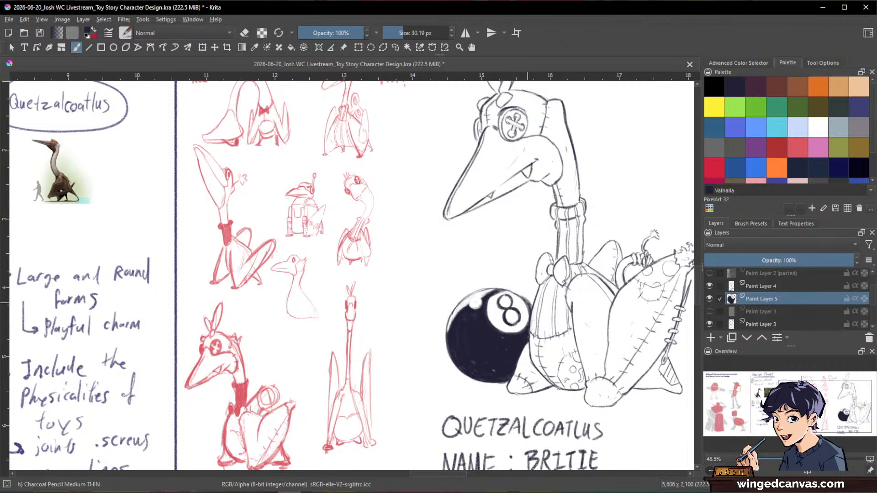
mouse_move(577, 220)
left_mouse_down()
mouse_move(624, 369)
mouse_move(552, 306)
mouse_move(553, 274)
left_mouse_up()
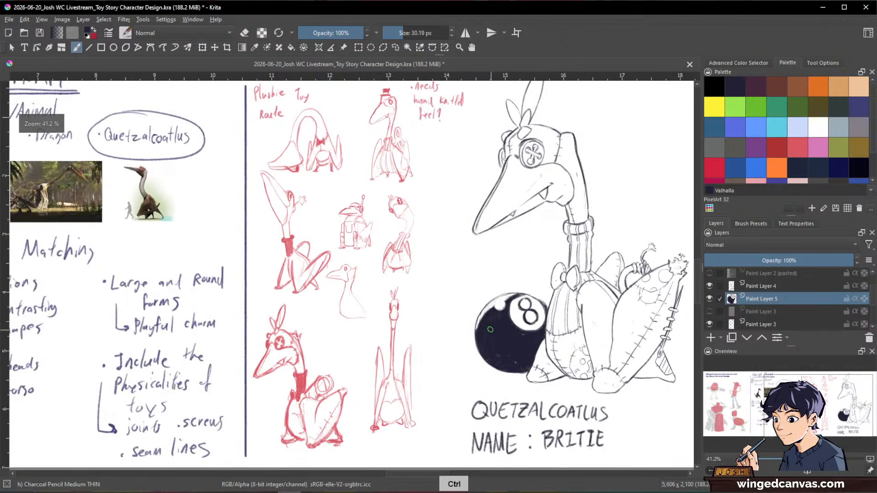
Rotate the canvas, erase a thin curved highlight along the ball's outer side and reduce the brush to 18 px
key("e")
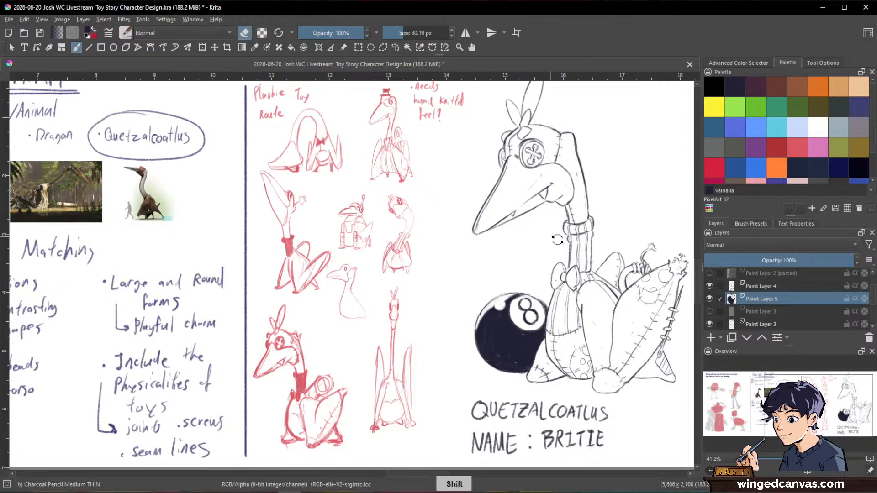
left_click_drag(558, 240, 467, 227)
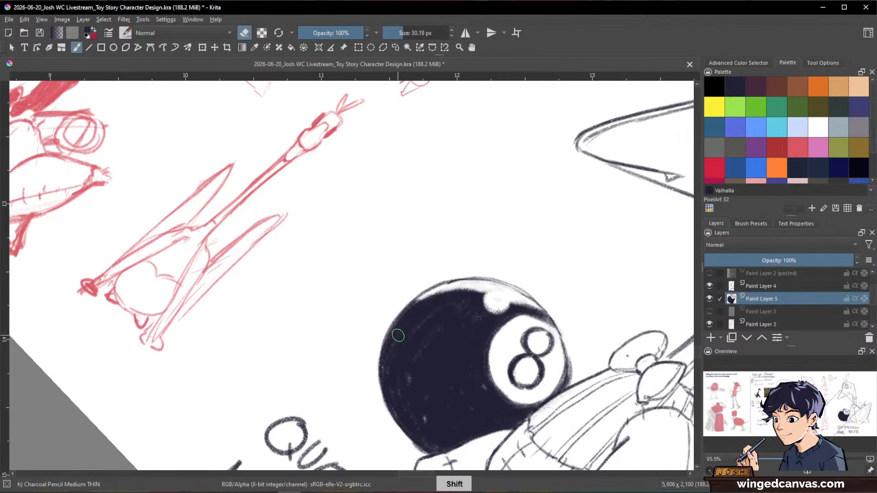
left_click_drag(399, 335, 393, 399)
key("bracketleft")
key("e")
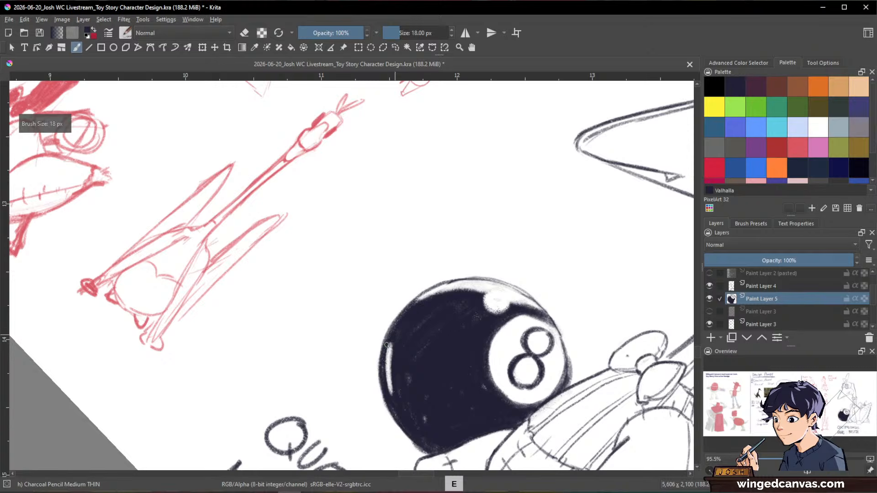
Darken and clean up the eight ball's outline along its outer edge and beside the number circle with the 18 px brush
left_click_drag(550, 221, 583, 330)
left_click_drag(456, 379, 475, 282)
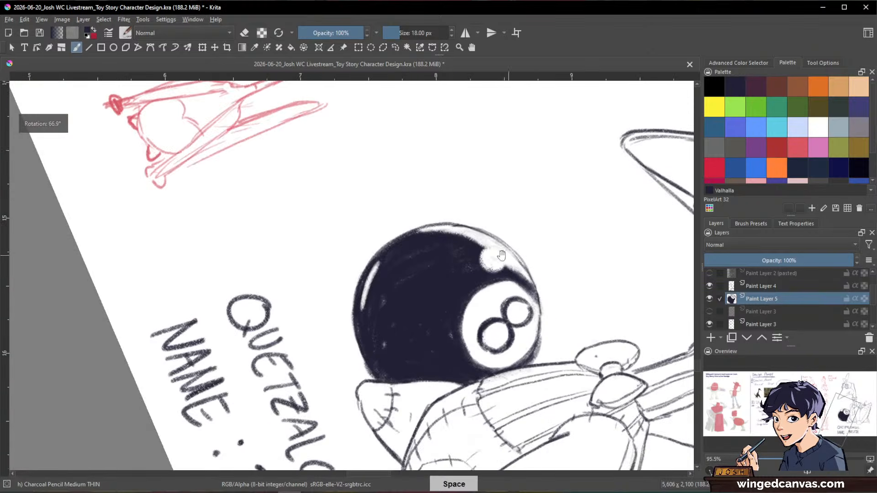
mouse_move(356, 319)
left_mouse_down()
mouse_move(354, 303)
mouse_move(371, 383)
left_mouse_up()
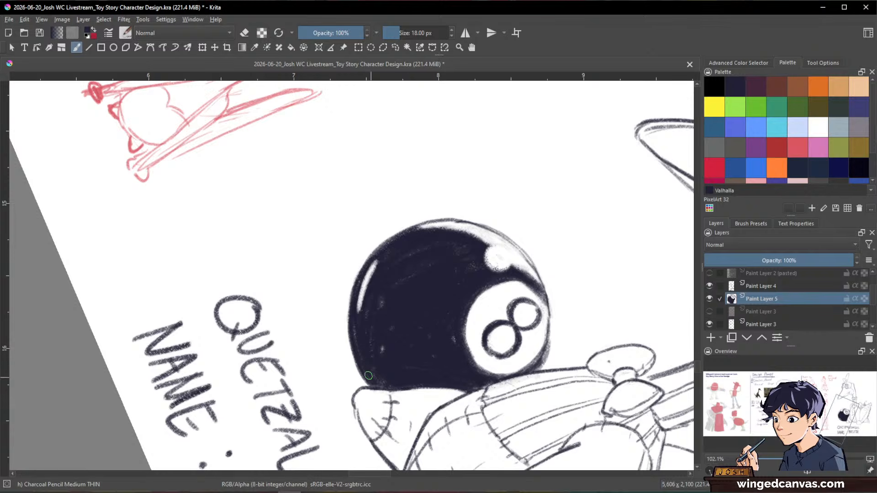
mouse_move(382, 352)
left_mouse_down()
mouse_move(390, 326)
mouse_move(374, 373)
left_mouse_up()
left_click_drag(356, 330, 365, 365)
left_click_drag(525, 259, 545, 345)
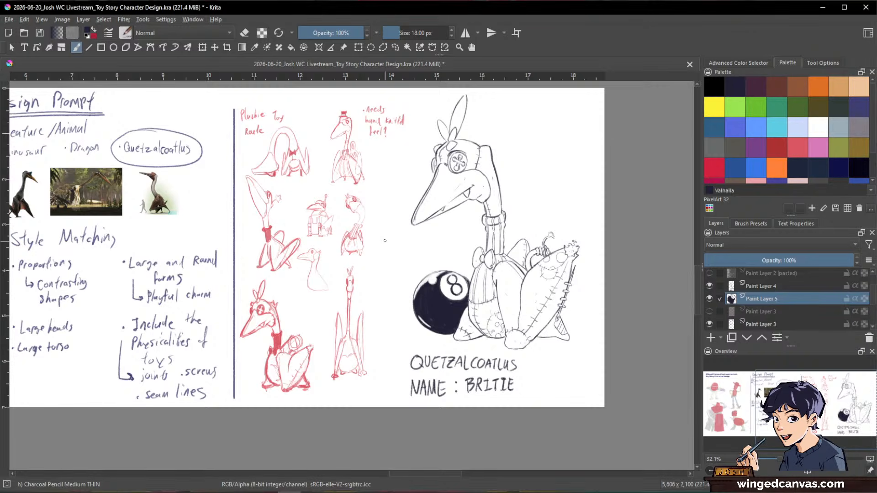
Examine the seated Quetzalcoatlus drawing up close and against the whole sheet of references, prompt notes and red thumbnail sketches
scroll(361, 239, "down", 1)
left_click_drag(361, 238, 483, 237)
scroll(496, 237, "down", 1)
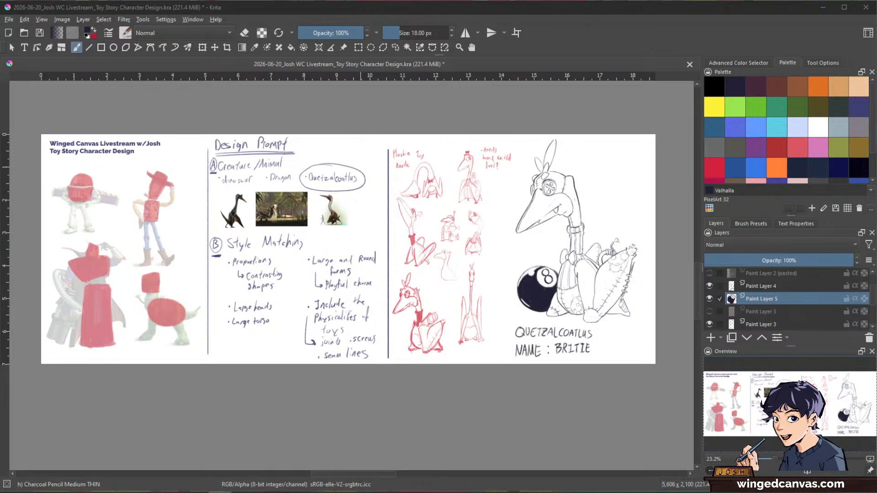
left_click(618, 41)
scroll(565, 210, "up", 2)
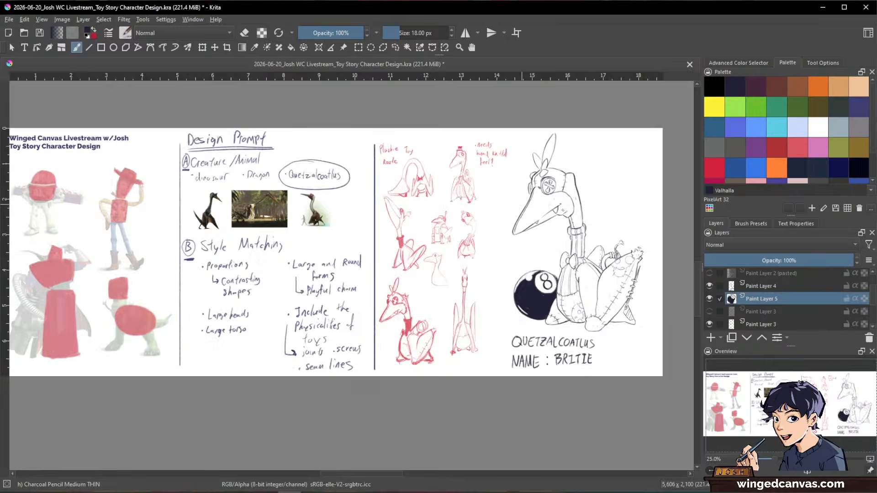
scroll(580, 212, "up", 2)
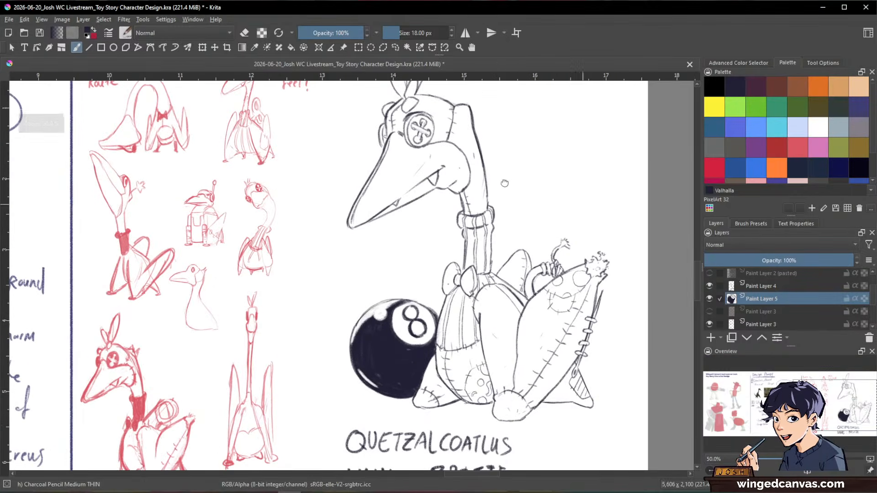
scroll(571, 191, "down", 3)
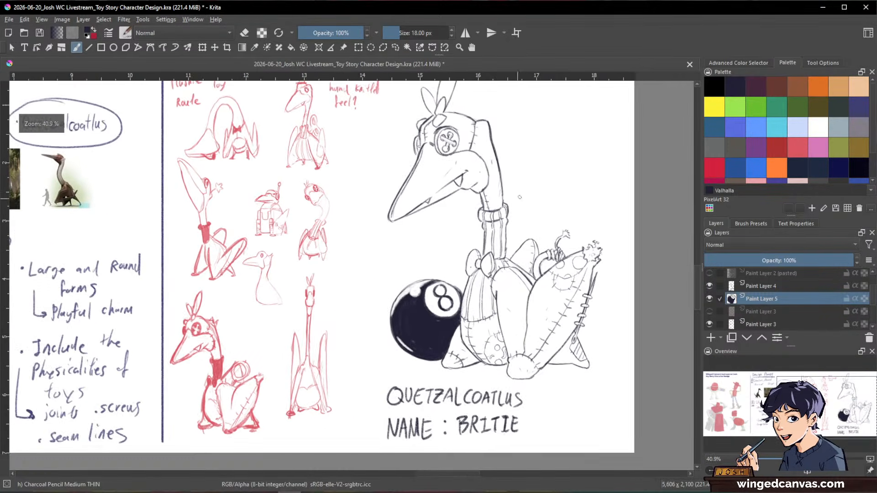
scroll(564, 222, "up", 1)
left_click_drag(571, 214, 582, 230)
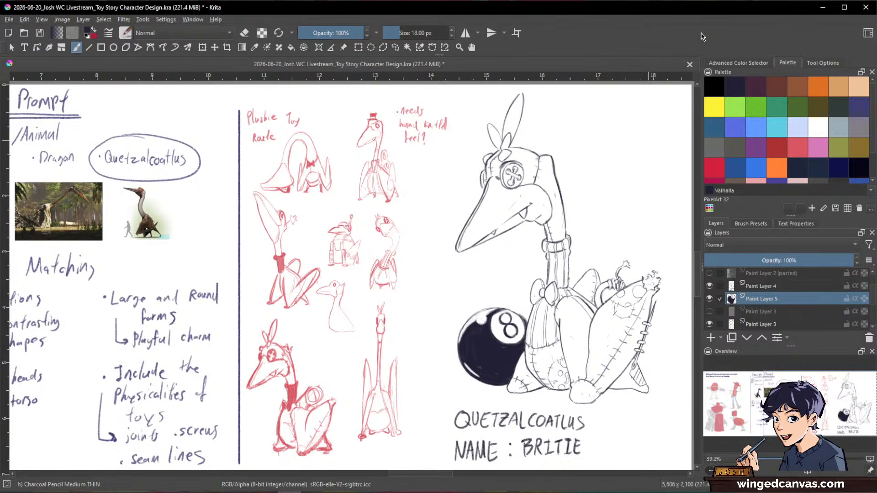